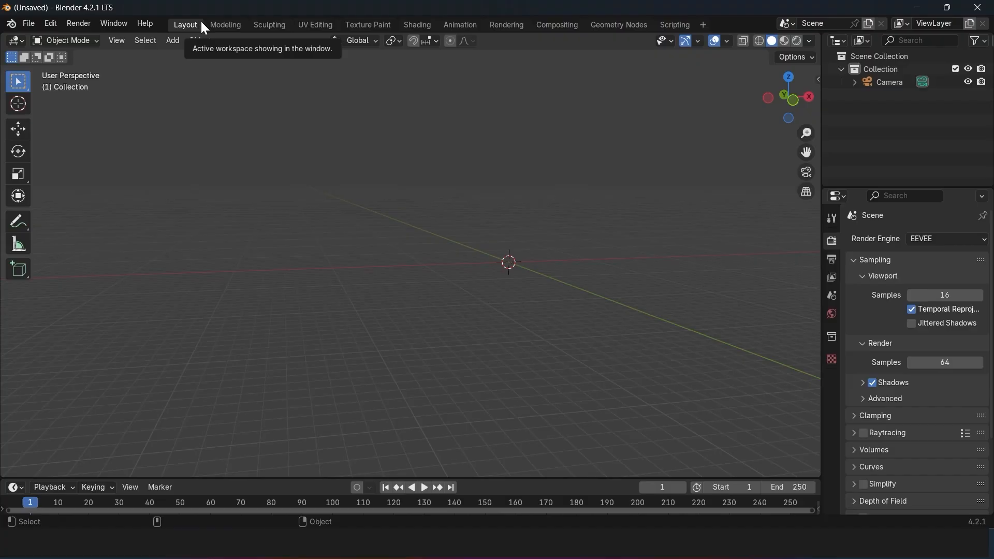
Step: Look through the available workspaces, from Sculpting through Shading, Rendering and Compositing to Scripting
click(267, 26)
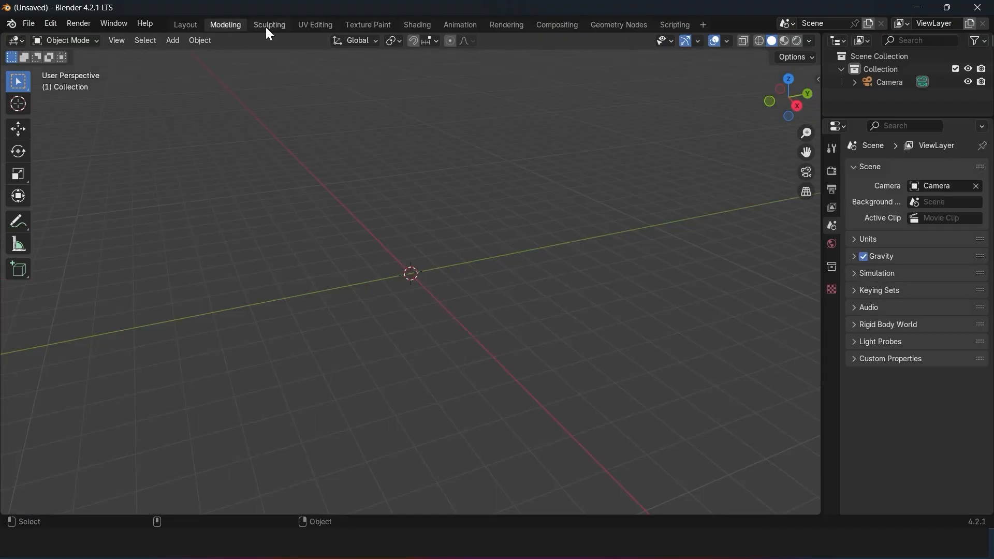
click(320, 26)
click(374, 25)
click(423, 23)
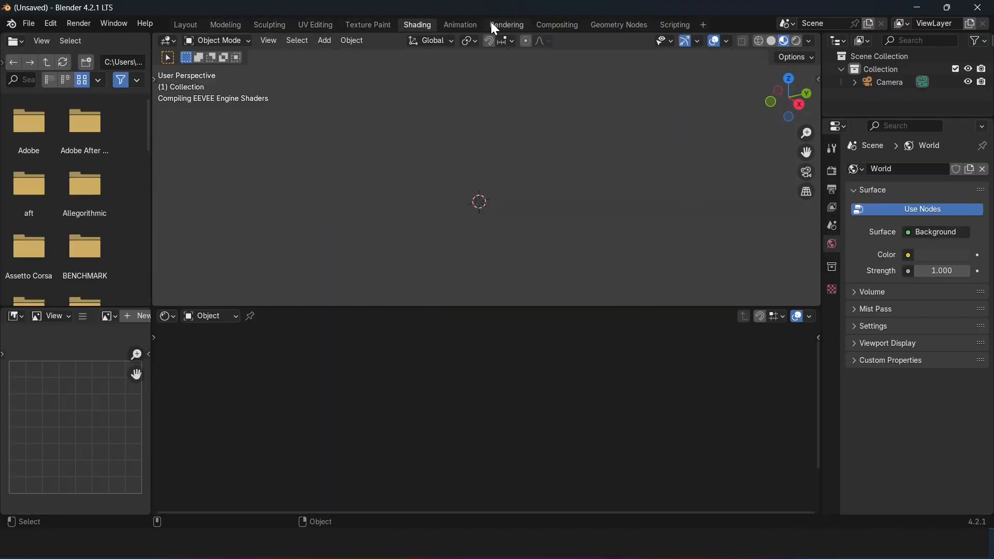
click(509, 22)
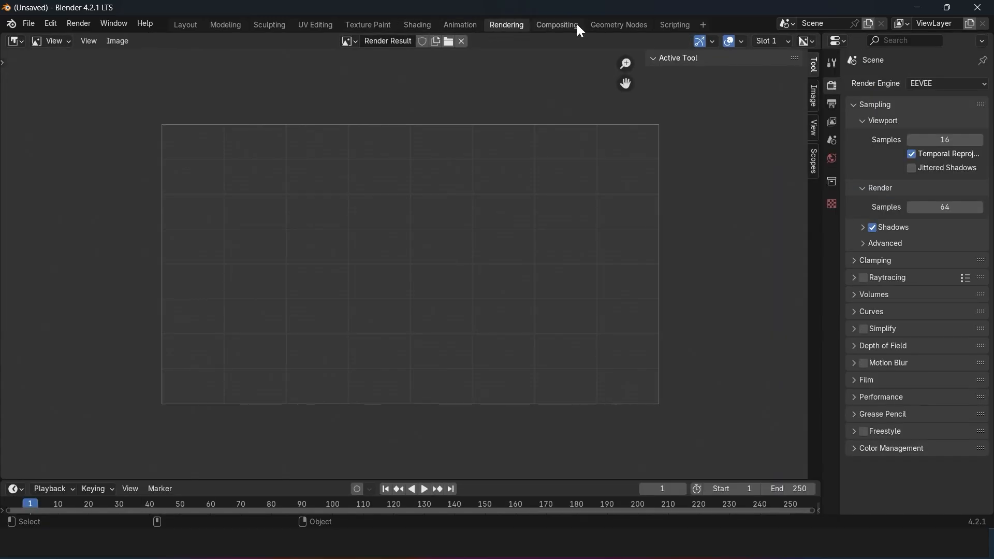
click(577, 24)
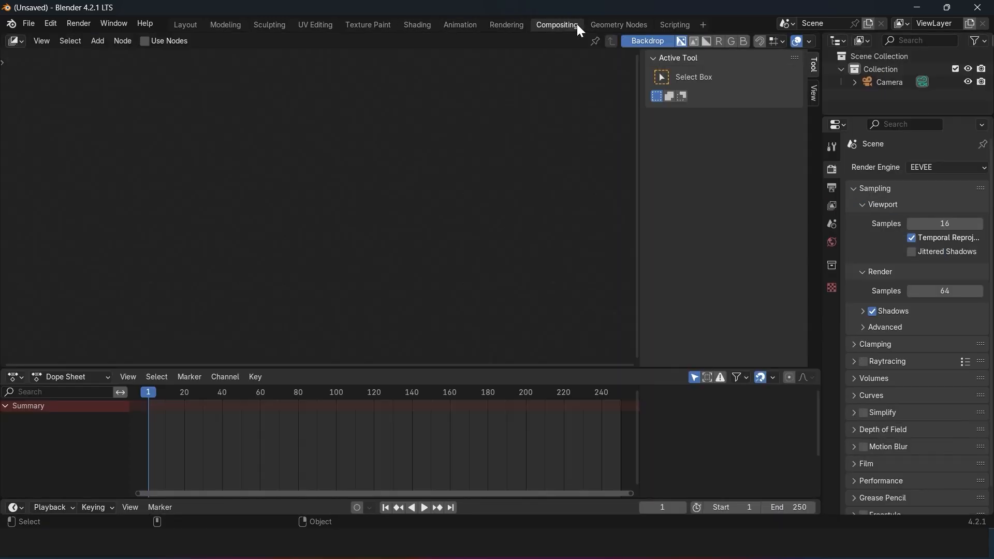
click(613, 24)
click(674, 25)
click(704, 22)
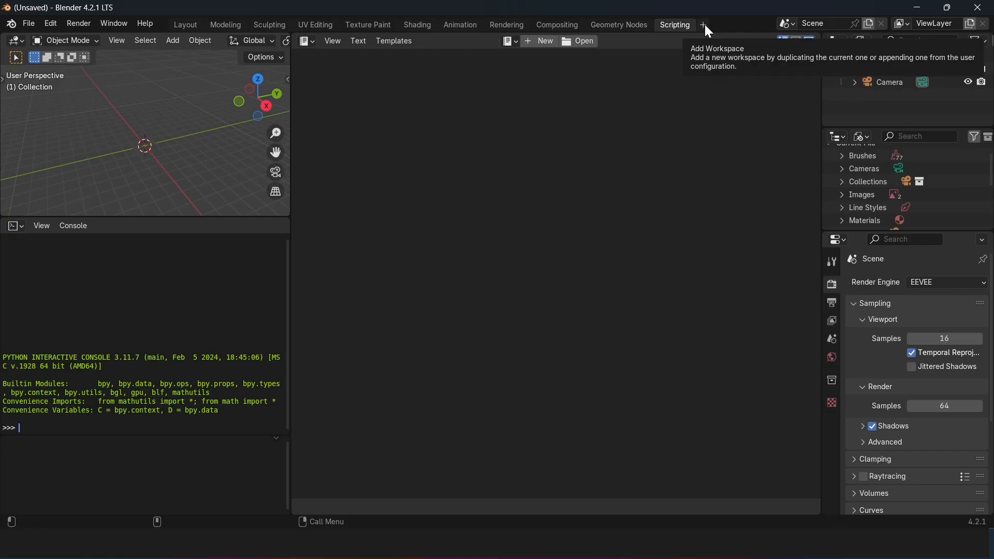
Step: Switch to the Geometry Nodes workspace, then add a cube mesh to the scene and select it
click(627, 27)
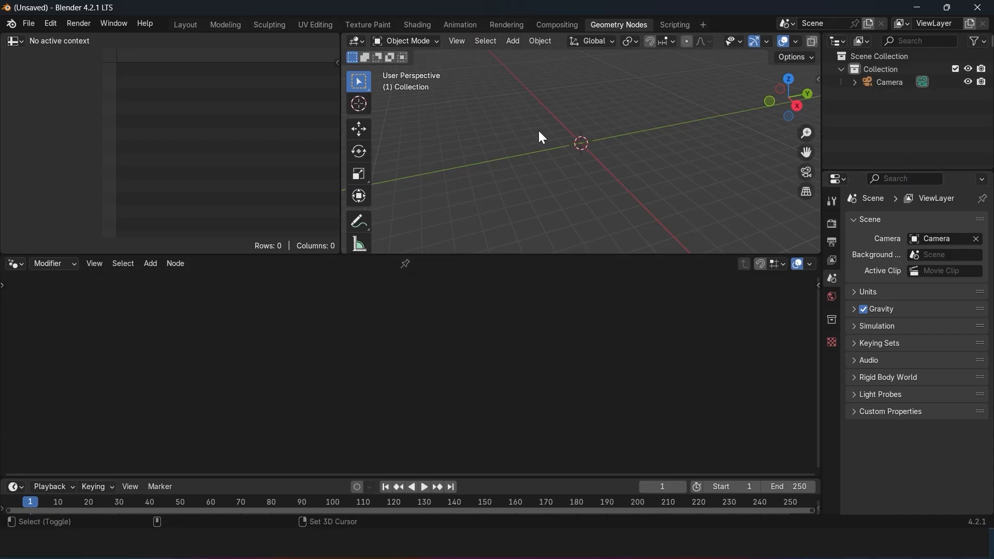
key(shift+a)
mouse_move(524, 149)
click(622, 159)
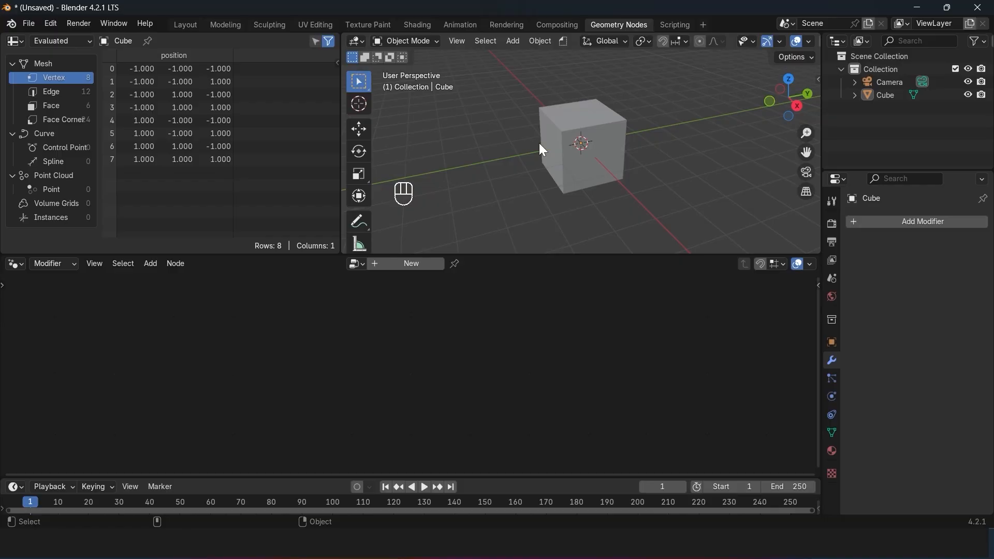
click(586, 143)
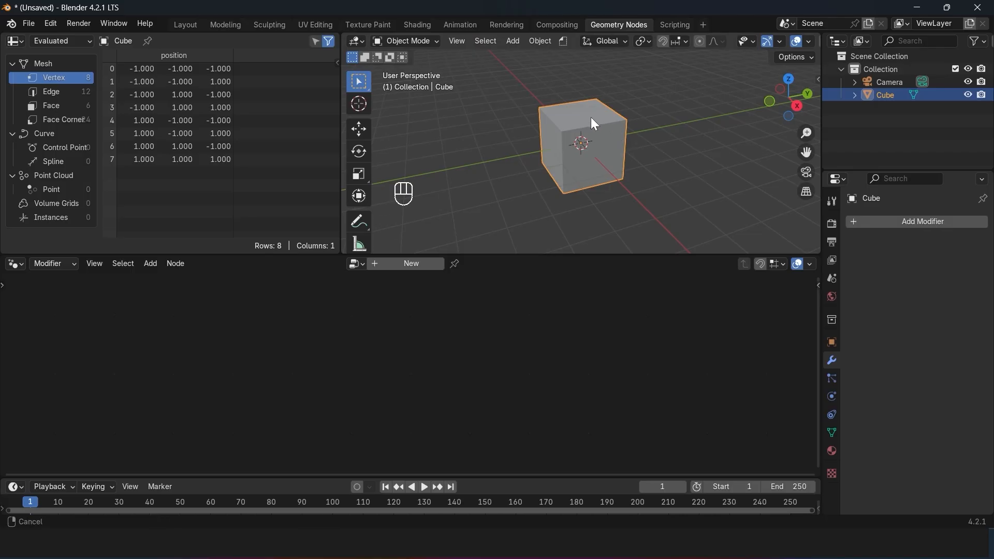
Step: Enter Edit Mode on the cube with all vertices deselected, and widen the spreadsheet area
scroll(591, 127, up, 2)
middle_drag(591, 126, 665, 125)
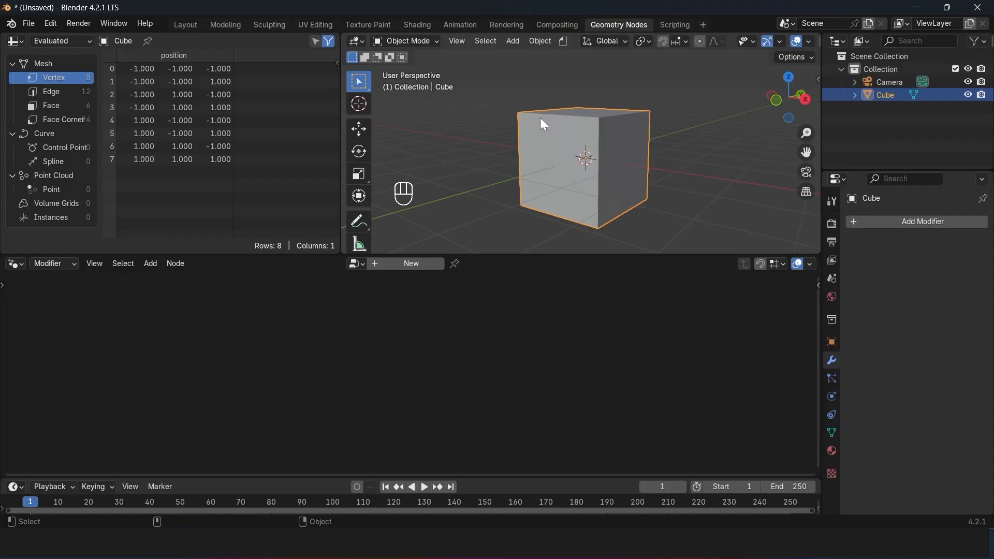
key(Tab)
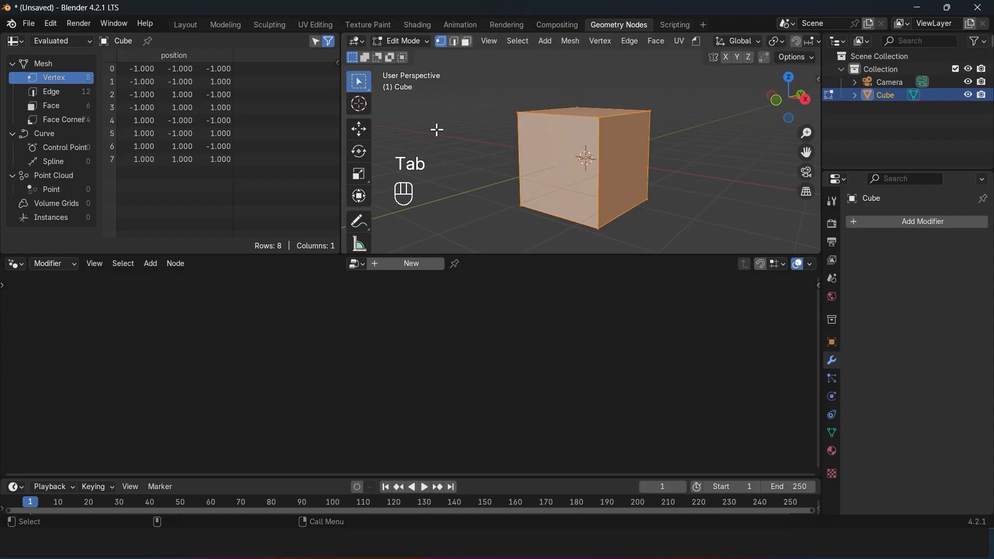
key(alt+a)
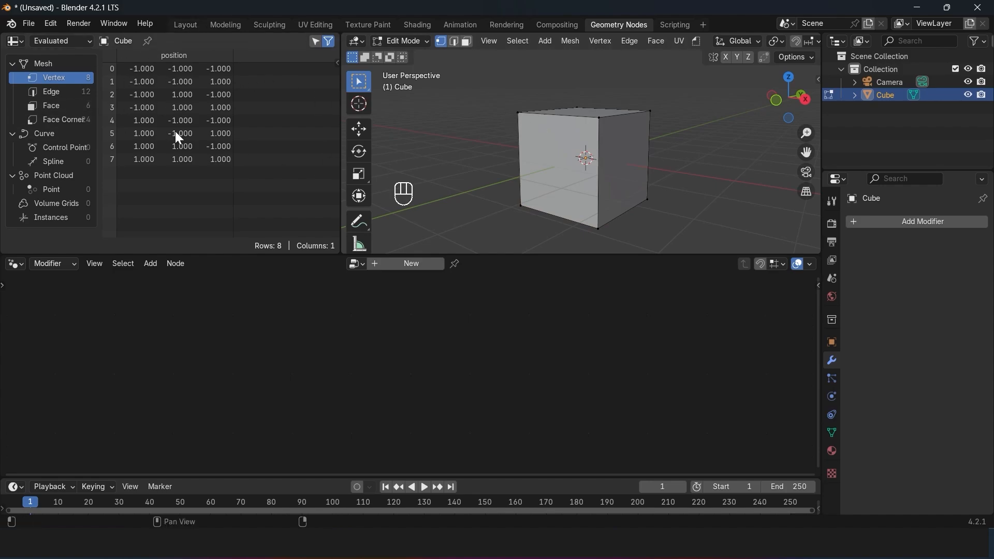
drag(341, 120, 489, 123)
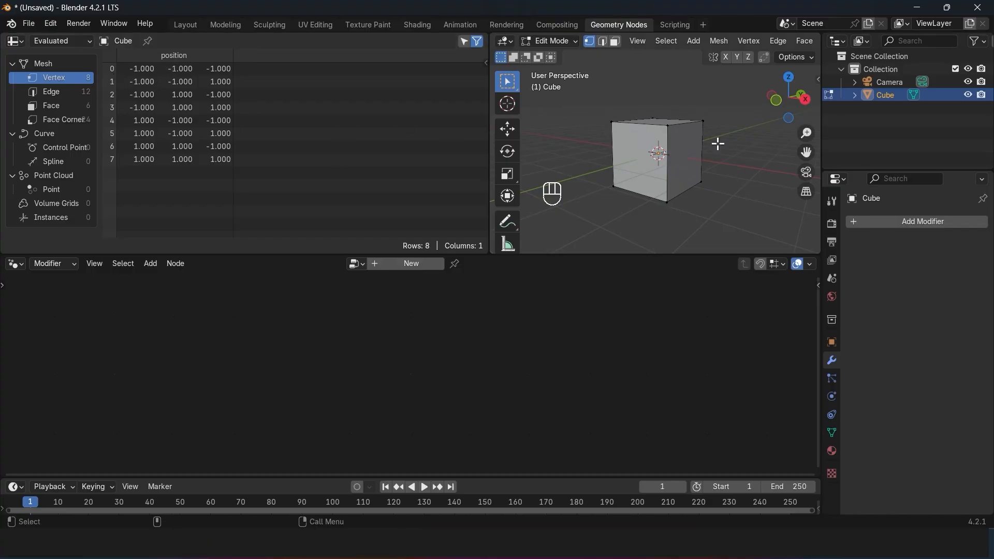
Step: Move the cube's upper front corner vertex along the X axis to about 0.165 with the Move tool
click(662, 125)
click(667, 198)
click(708, 184)
click(703, 122)
click(666, 126)
click(514, 122)
mouse_move(705, 129)
mouse_down()
mouse_move(741, 136)
mouse_move(689, 130)
mouse_move(698, 127)
mouse_up()
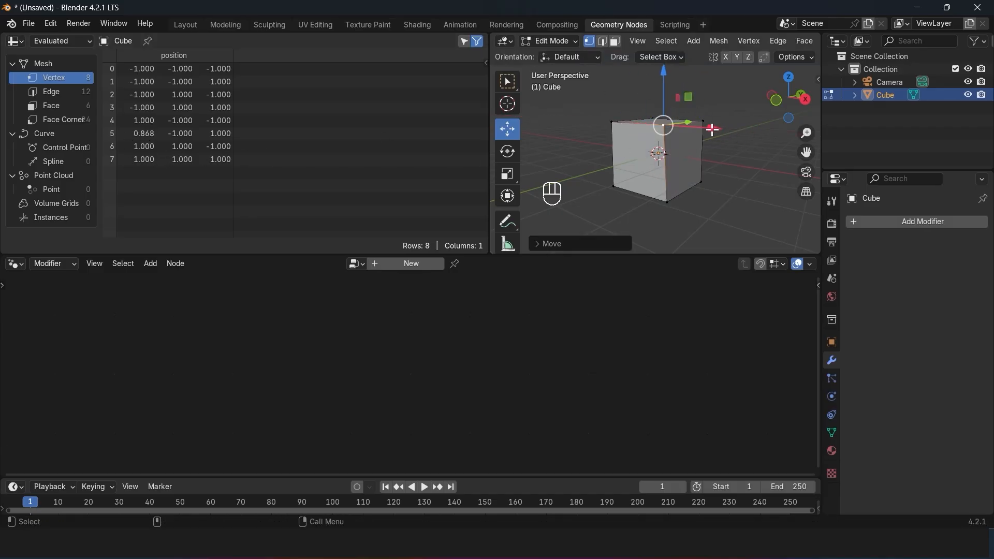
drag(714, 128, 689, 143)
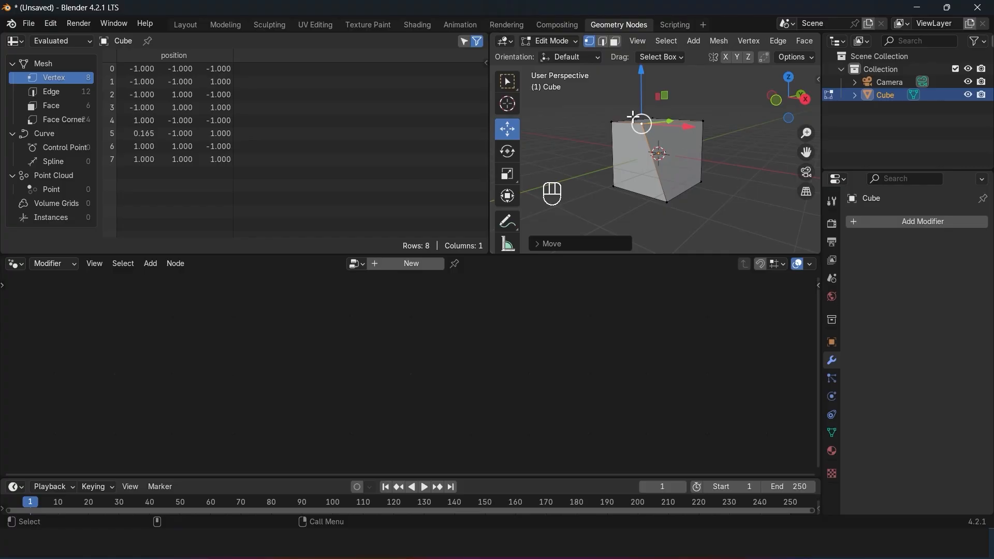
Step: Create a new geometry node tree for the cube
shift+middle_drag(633, 117, 615, 129)
scroll(783, 41, down, 5)
scroll(751, 42, up, 2)
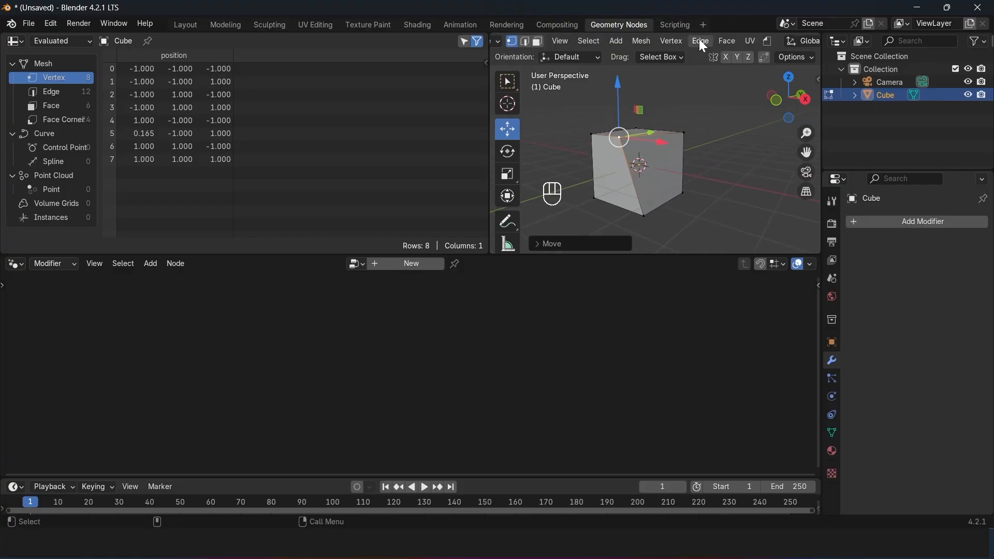
scroll(701, 41, down, 10)
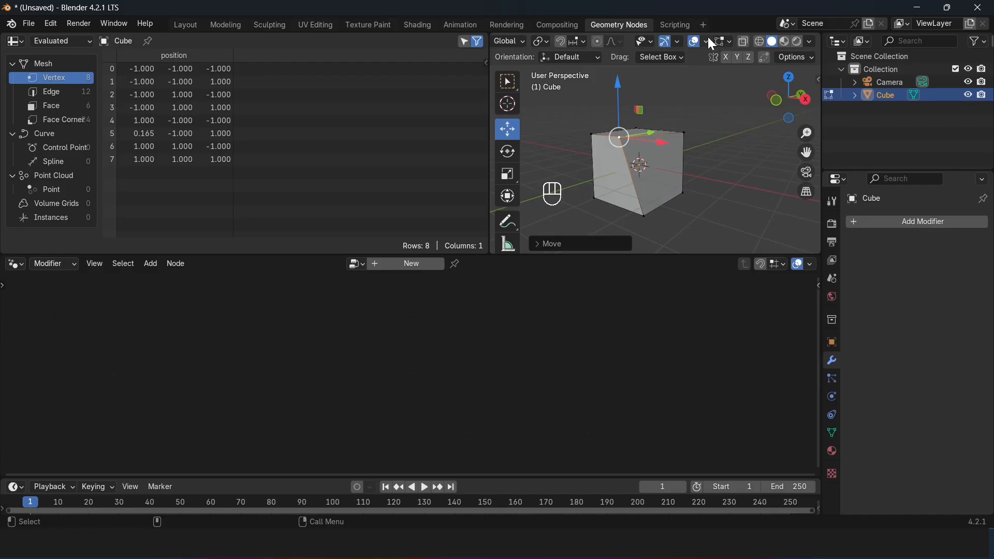
click(707, 37)
click(419, 267)
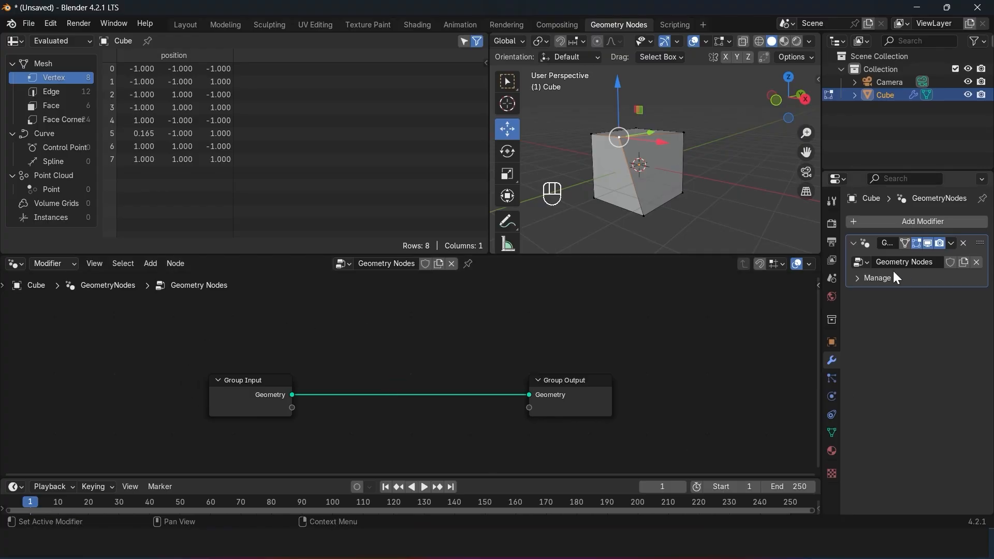
scroll(663, 197, up, 2)
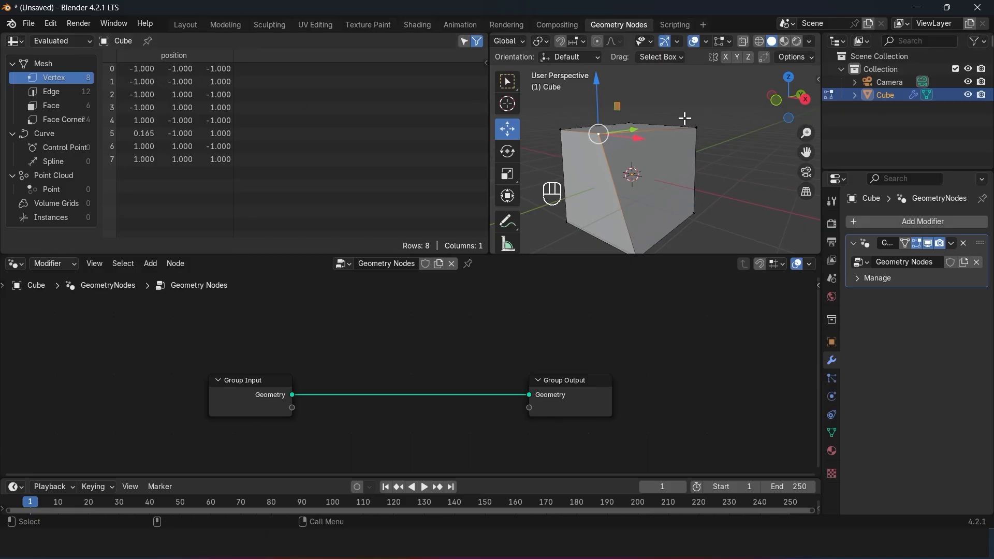
scroll(465, 371, up, 1)
middle_drag(465, 370, 556, 352)
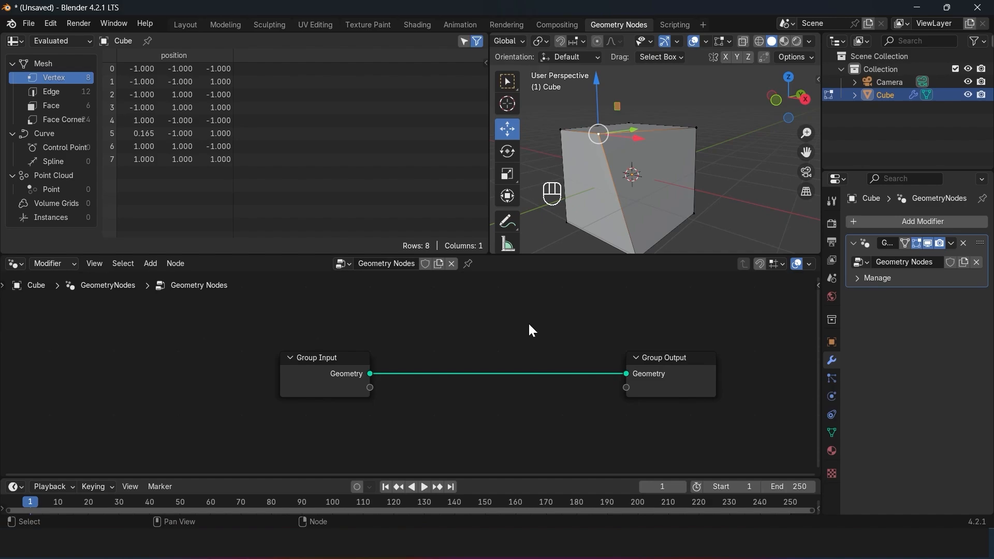
drag(199, 318, 741, 450)
click(742, 455)
scroll(678, 428, down, 2)
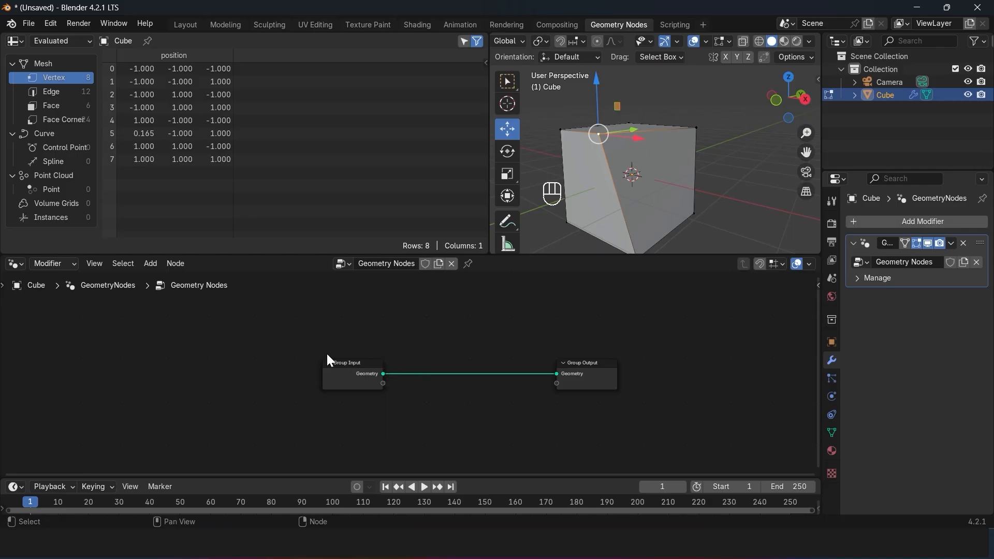
Step: Select all nodes in the node tree and frame them in the node editor
middle_drag(328, 355, 81, 347)
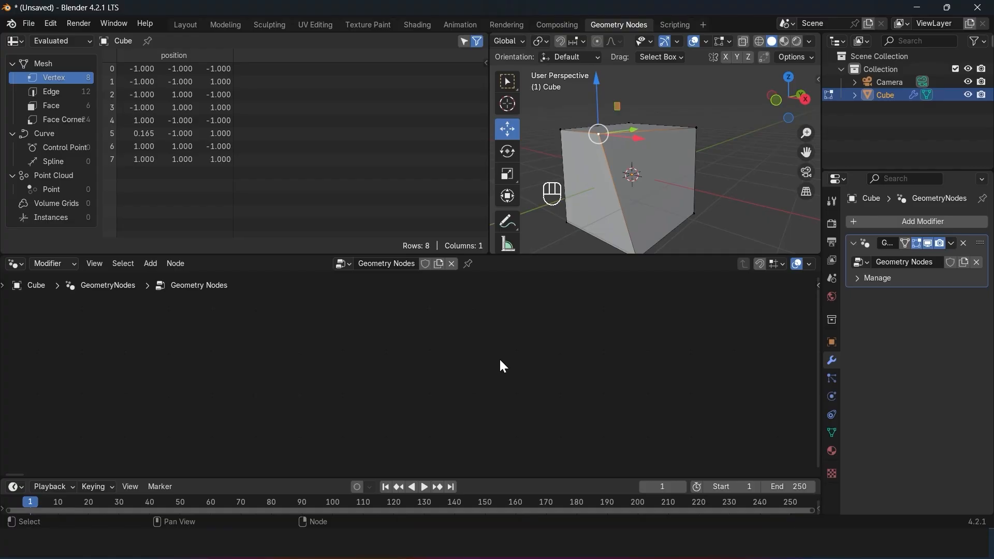
key(a)
key(KP_Decimal)
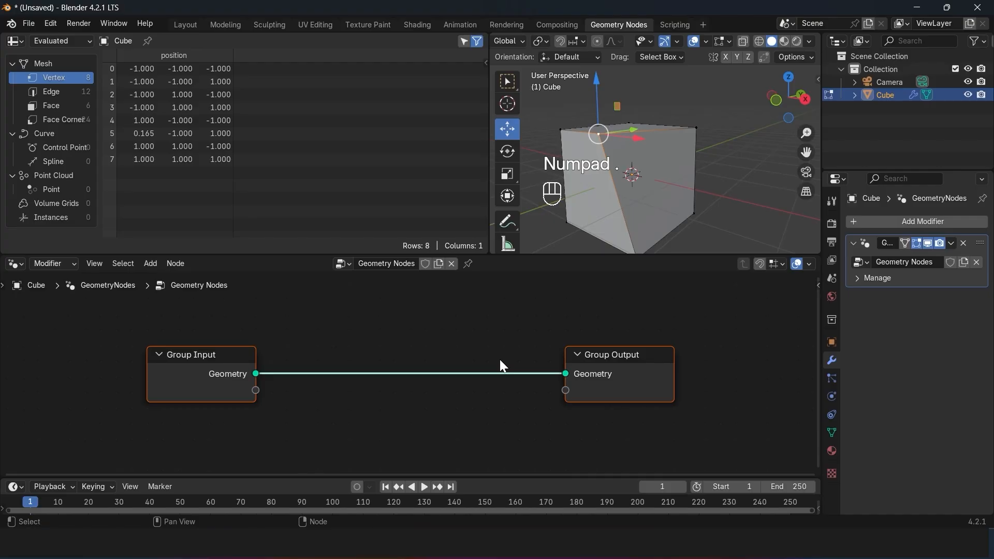
scroll(500, 361, down, 4)
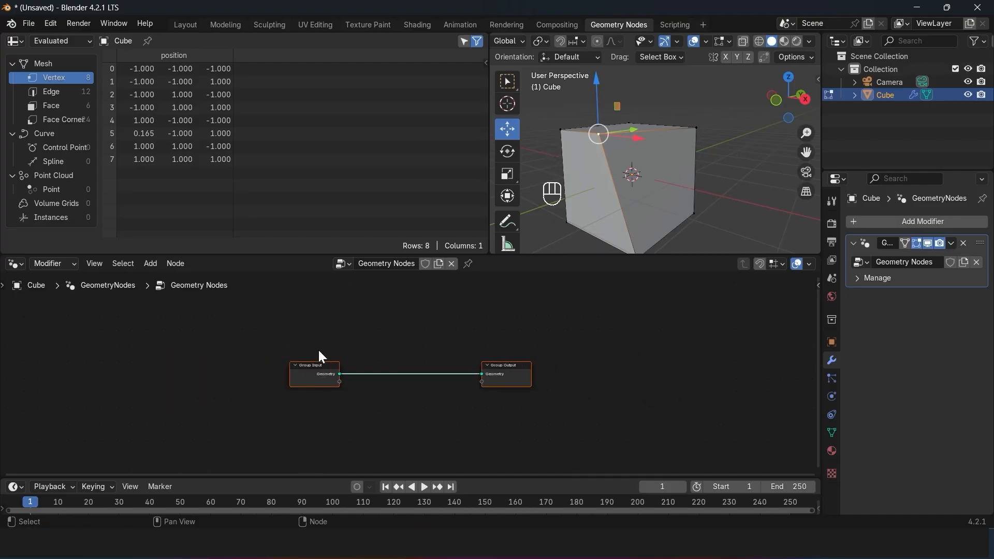
middle_drag(319, 357, 754, 307)
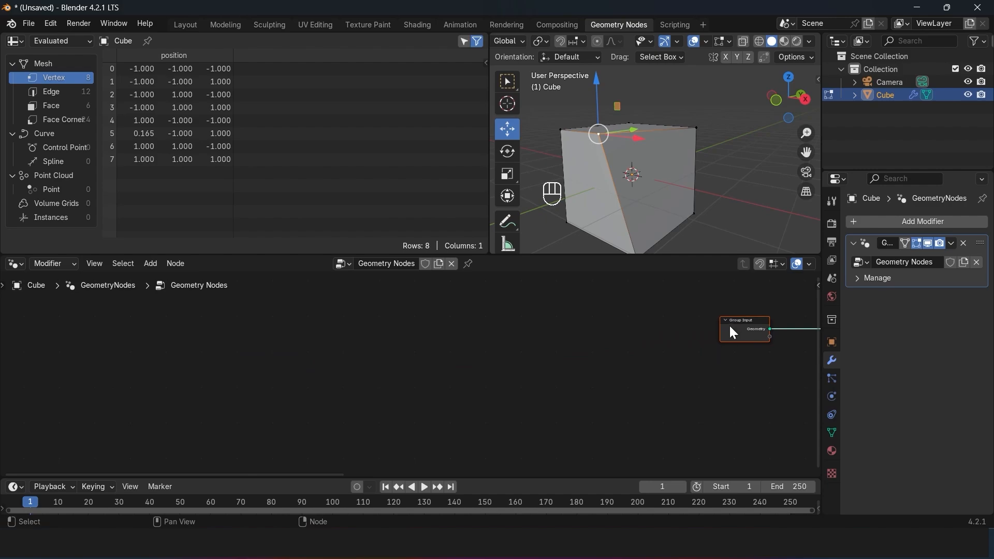
key(KP_Decimal)
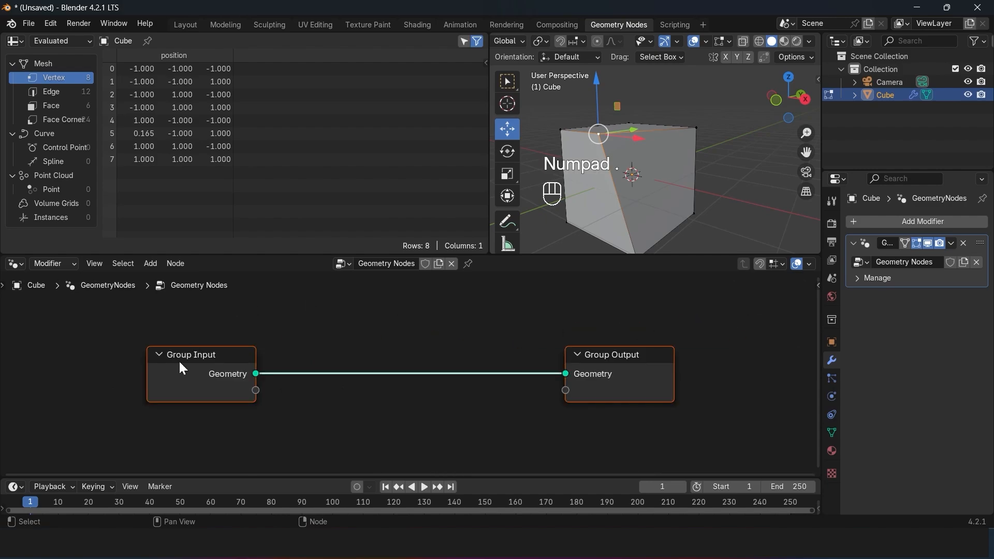
Step: Select only the Group Input node and center the node editor on it
middle_drag(239, 366, 90, 305)
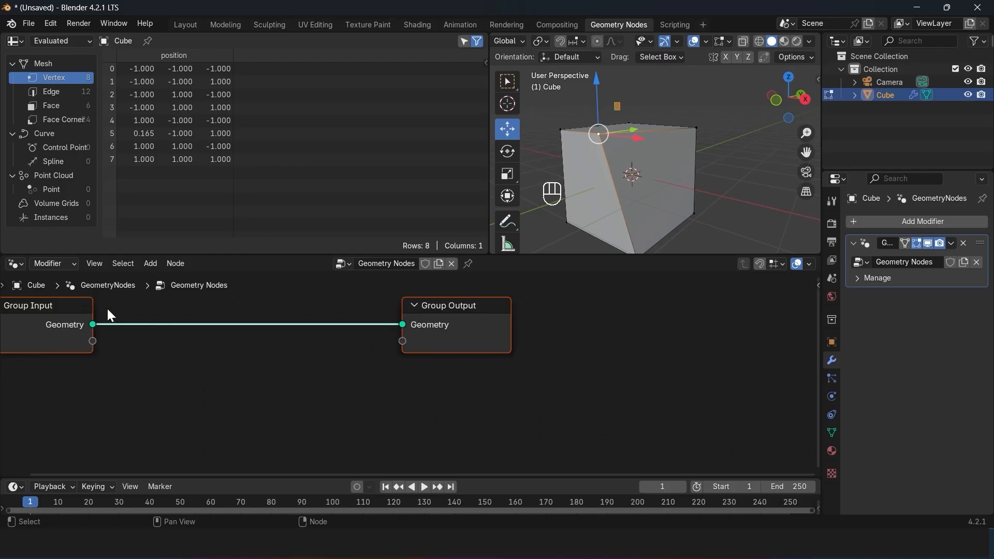
click(67, 310)
key(KP_Decimal)
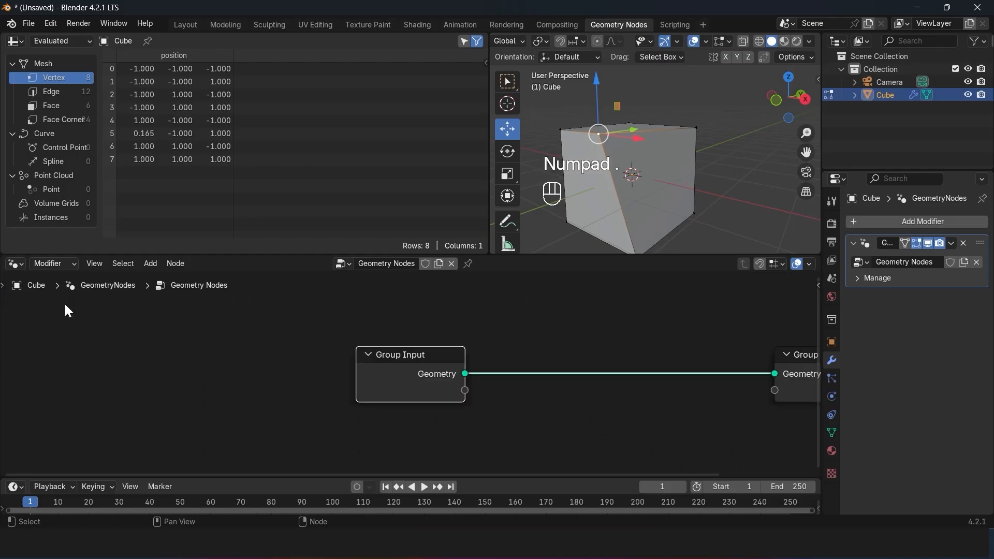
scroll(440, 346, down, 3)
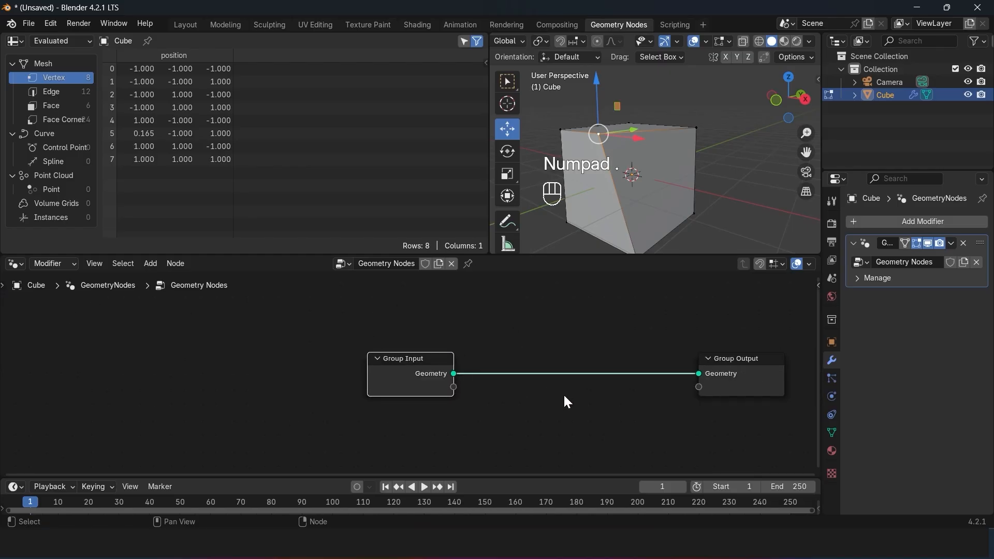
middle_drag(490, 376, 423, 374)
scroll(423, 374, up, 2)
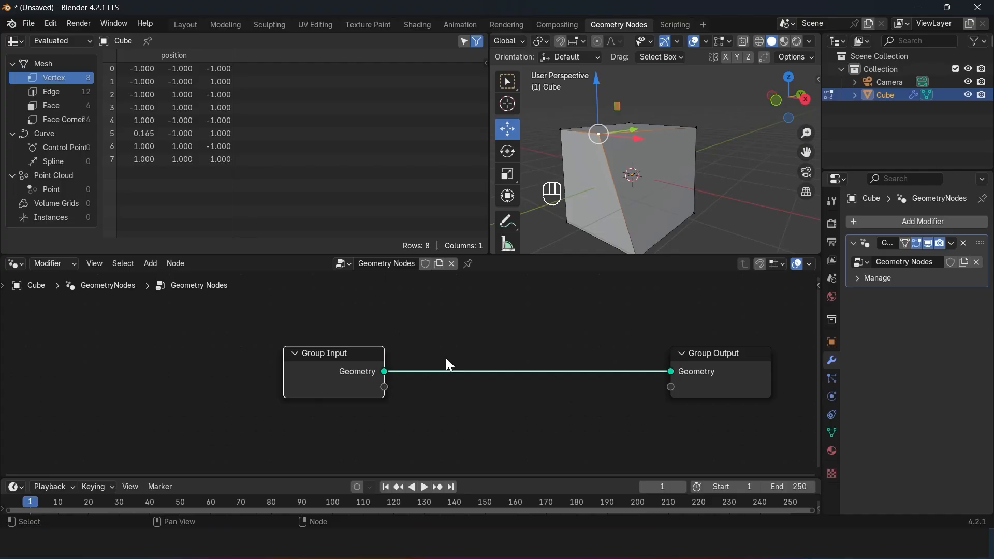
Step: Move the Group Input node farther from and above the Group Output node, and return the cube to Object Mode
key(g)
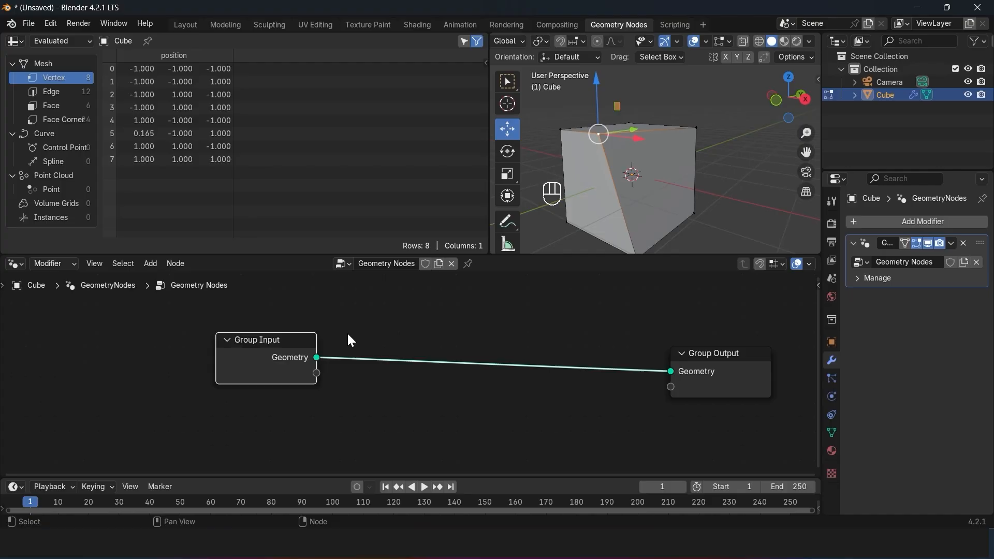
drag(216, 358, 249, 344)
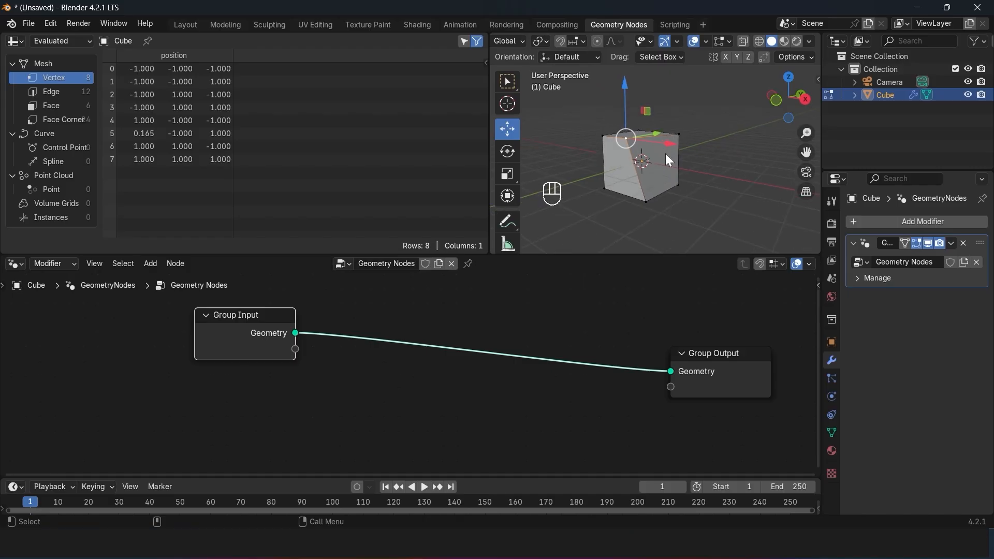
key(Tab)
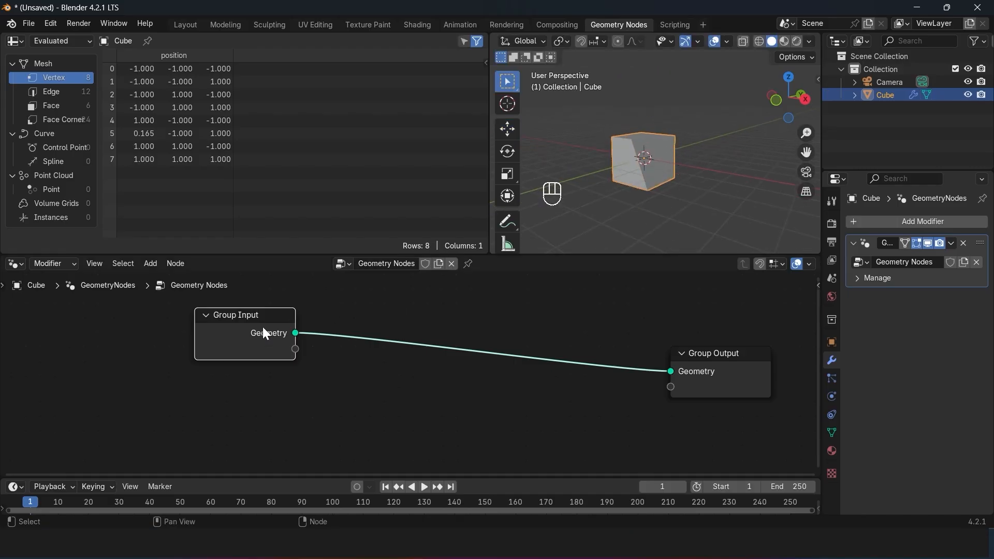
drag(234, 339, 236, 338)
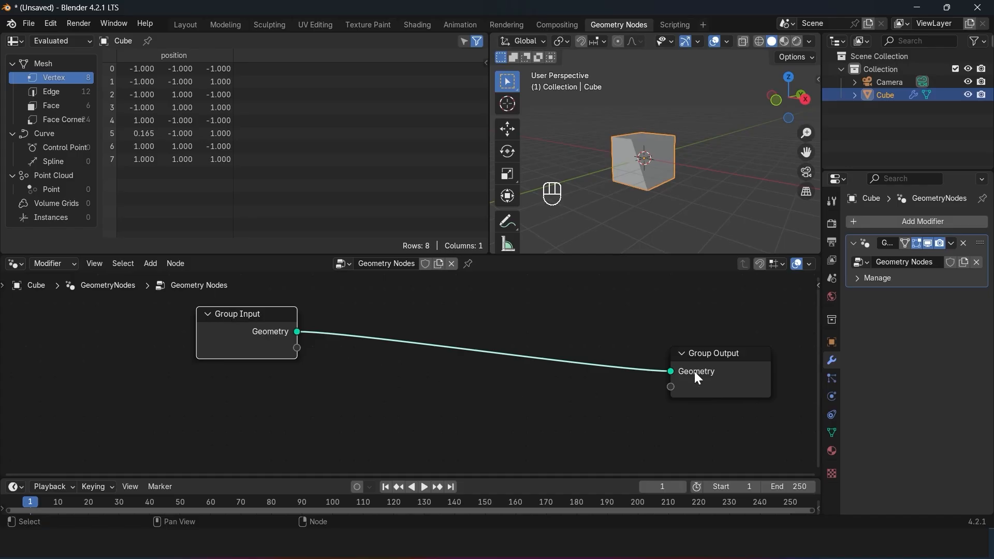
Step: Move the Group Output node up, closer to level with the Group Input node
drag(695, 372, 710, 346)
mouse_move(710, 348)
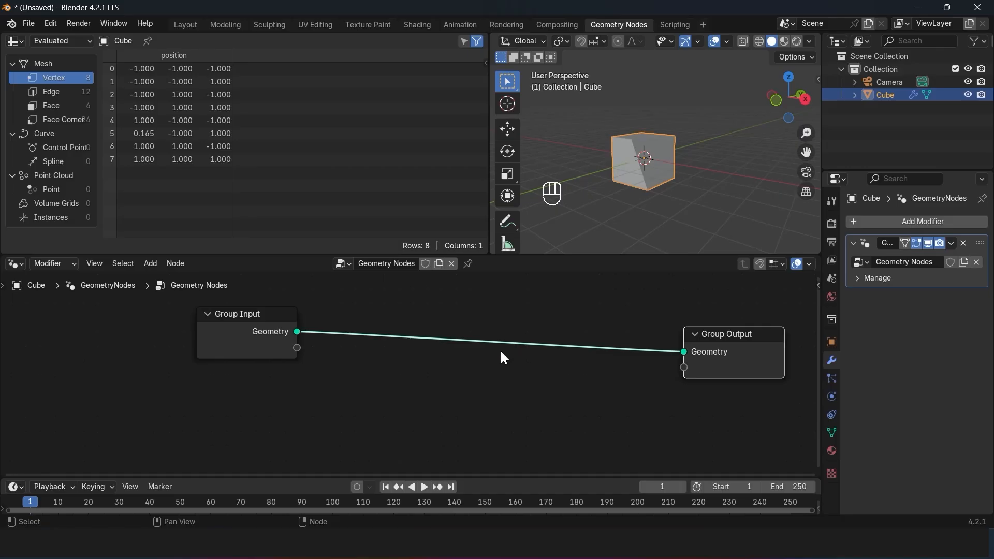
scroll(652, 131, up, 2)
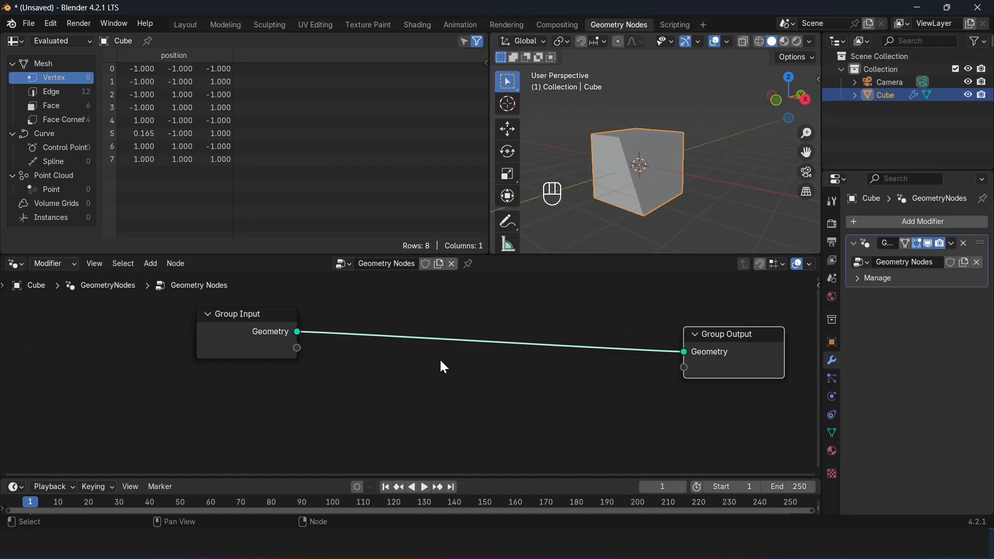
Step: Add a Transform Geometry node on the link between Group Input and Group Output
drag(325, 308, 640, 354)
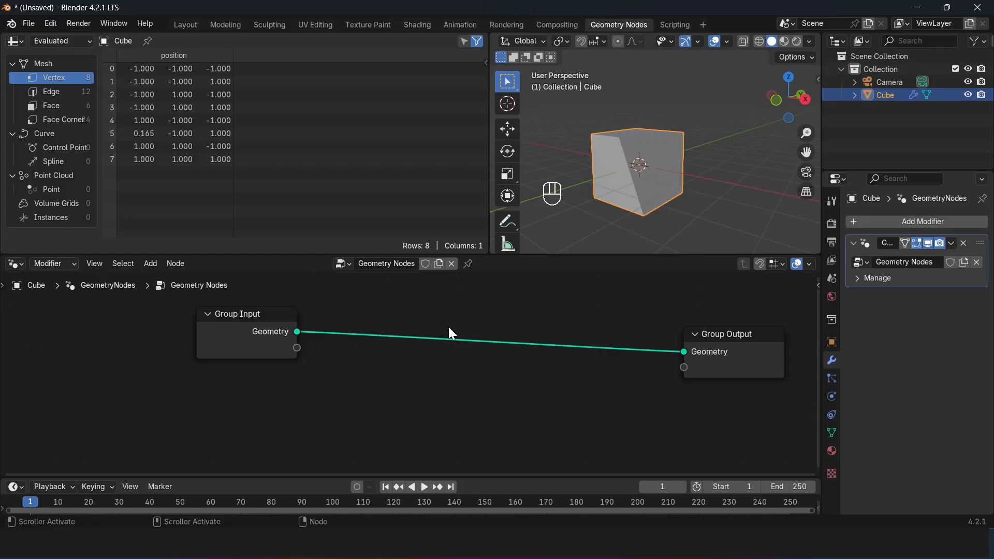
key(shift+a)
mouse_move(448, 326)
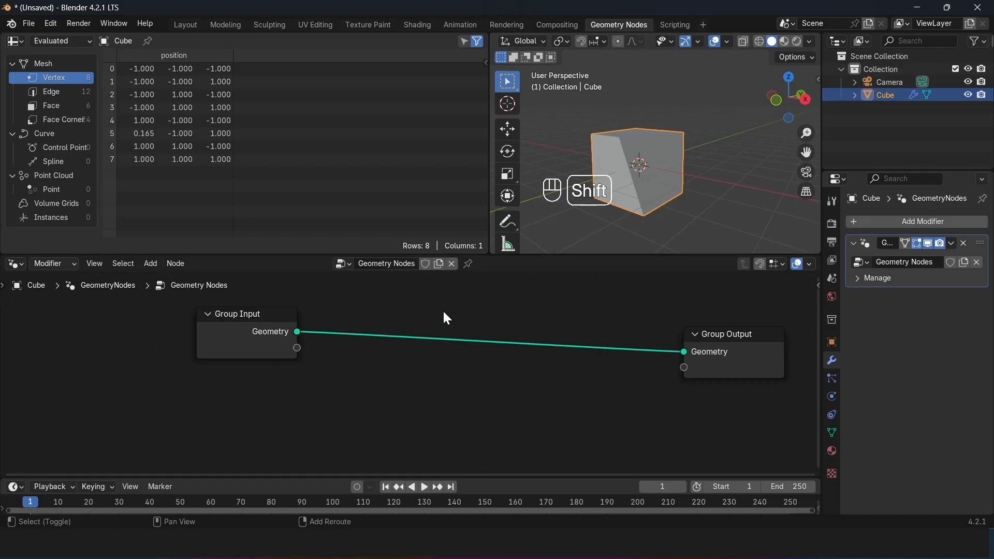
key(shift+a)
click(411, 207)
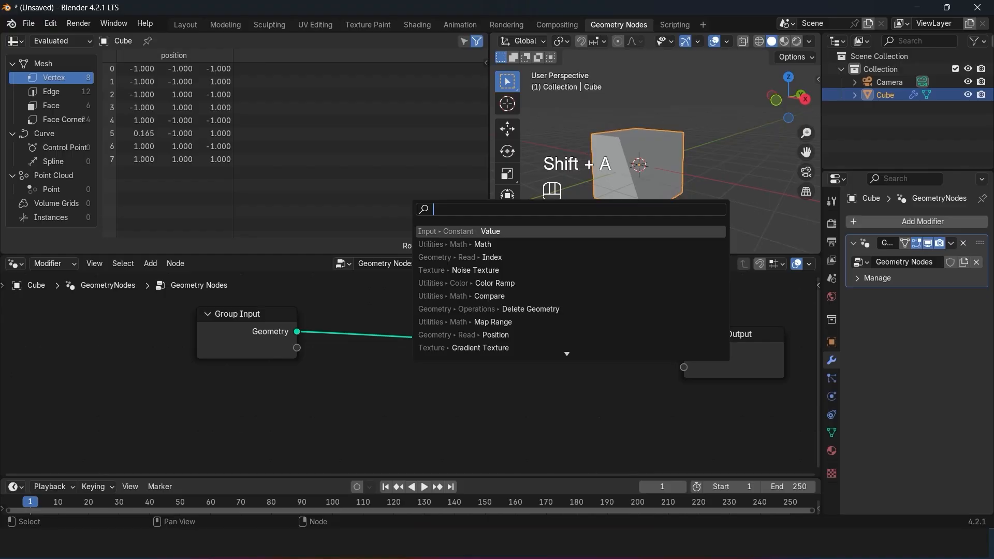
text(tra)
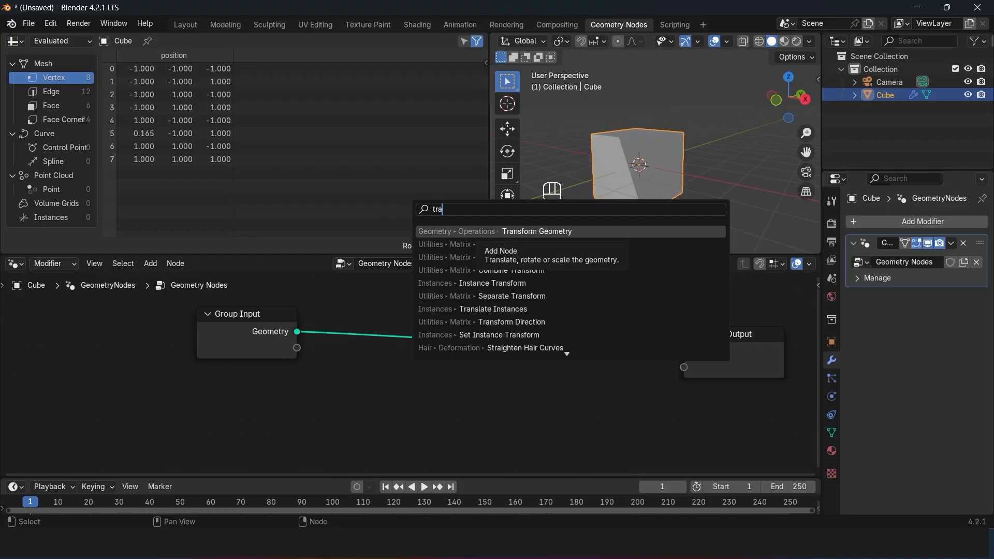
key(Return)
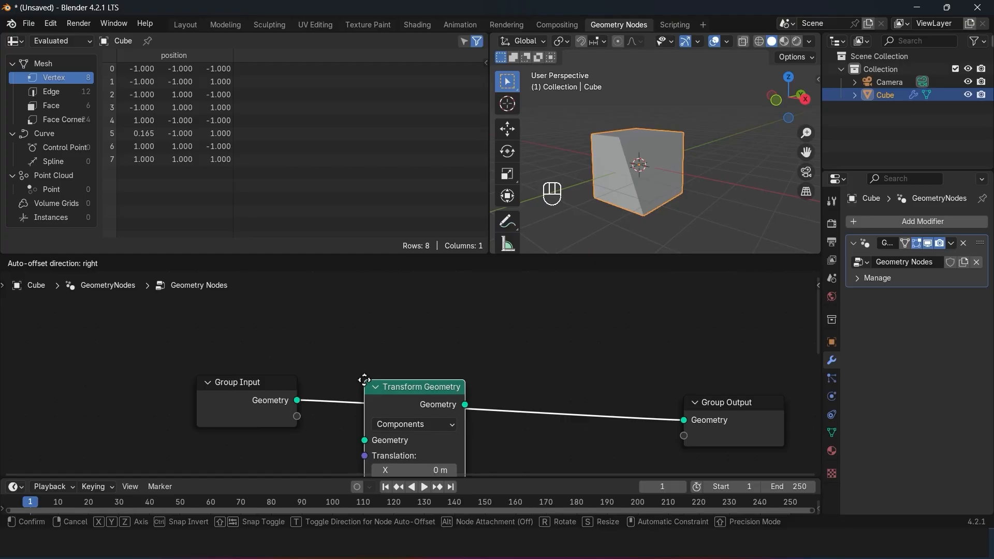
click(364, 380)
Step: Set the Transform Geometry node's Z translation to 1 m, Z rotation to -18.8° and X scale to 2.300
middle_drag(445, 342, 520, 391)
drag(507, 343, 512, 344)
drag(512, 402, 510, 429)
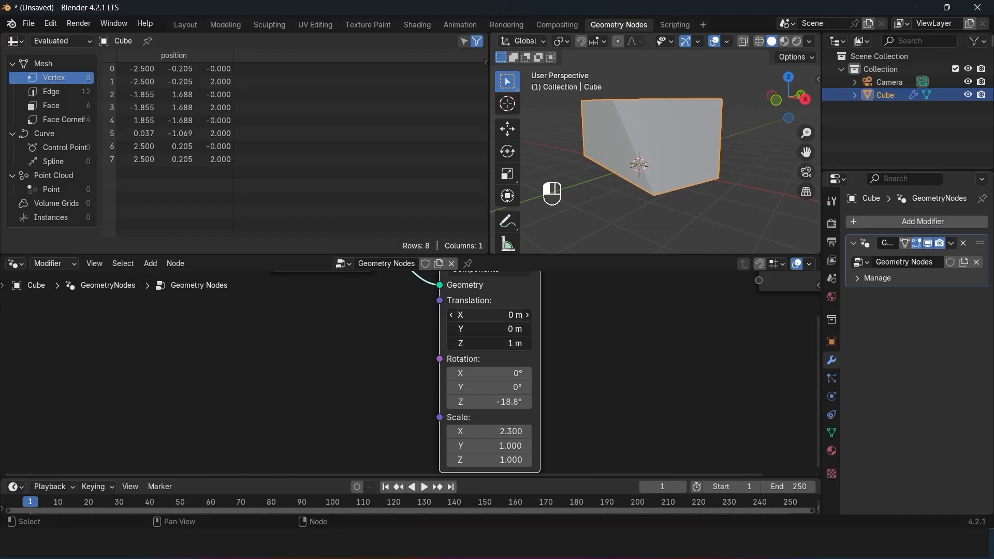
Step: Set the Transform Geometry translation to -1.6, -1.6, -0.6 m and its rotation to 42.6°, 42.6°, 23.8°
drag(489, 341, 406, 341)
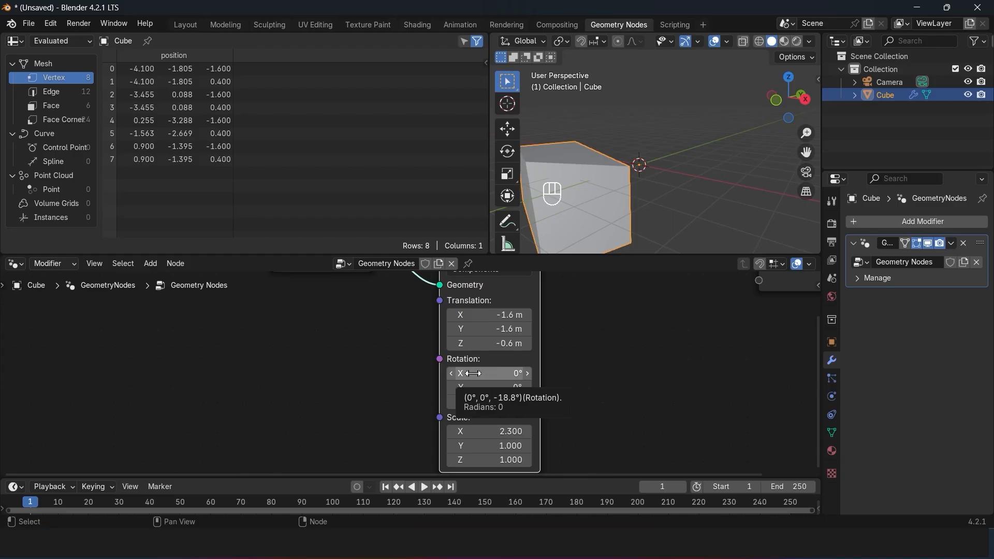
drag(474, 373, 486, 402)
scroll(672, 96, down, 2)
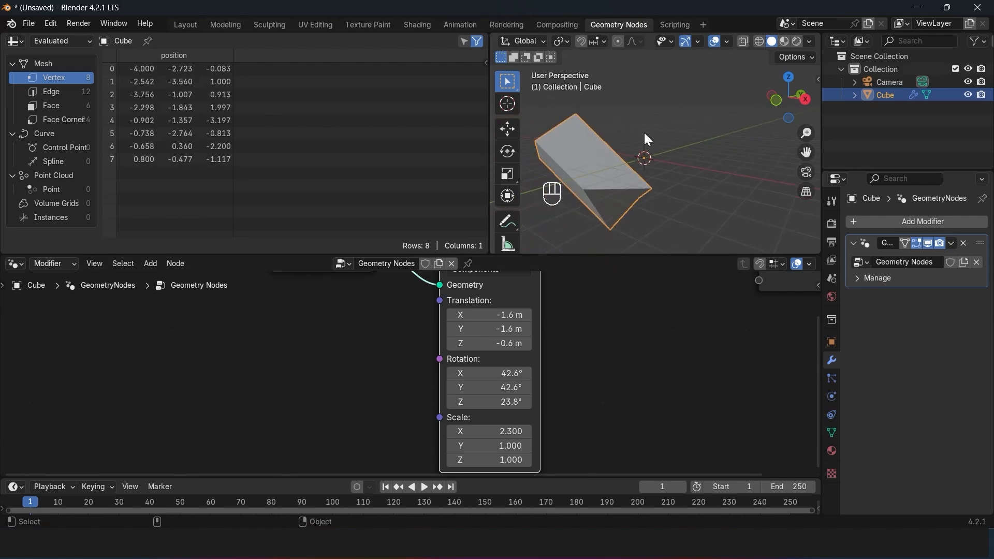
middle_drag(562, 283, 585, 377)
click(580, 311)
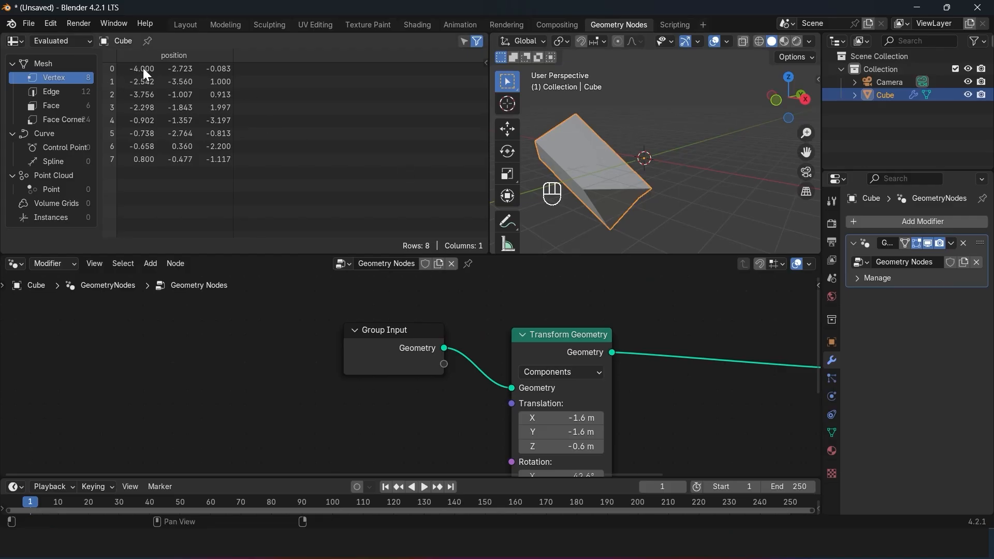
Step: Try dissolving the Transform Geometry node with its links reconnected, try deleting it outright, and undo each removal
scroll(586, 315, down, 2)
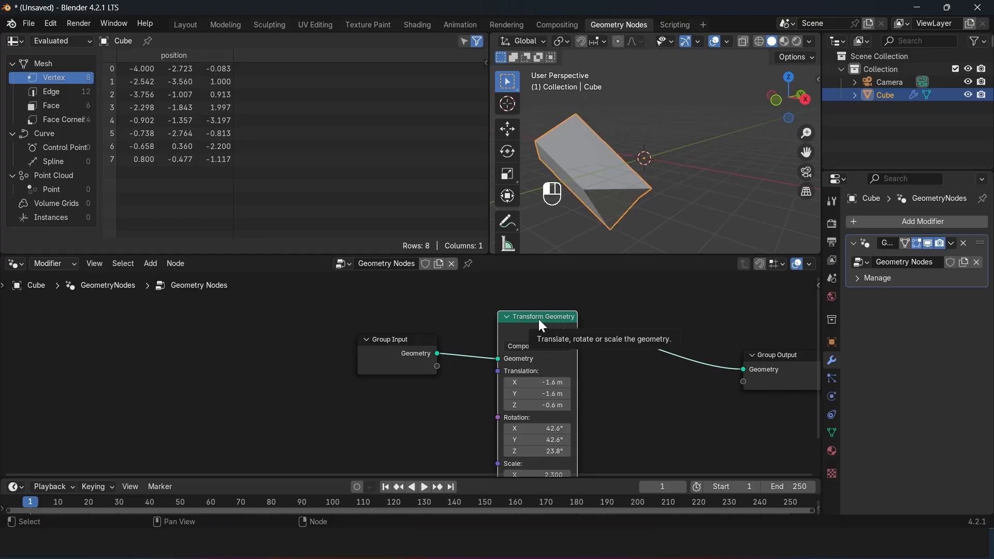
key(ctrl)
key(ctrl+x)
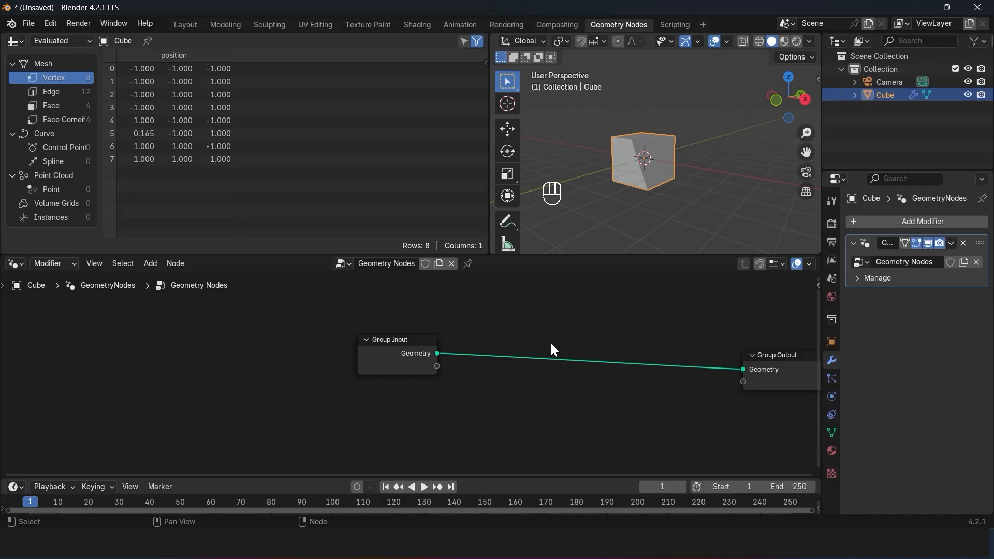
key(ctrl+z)
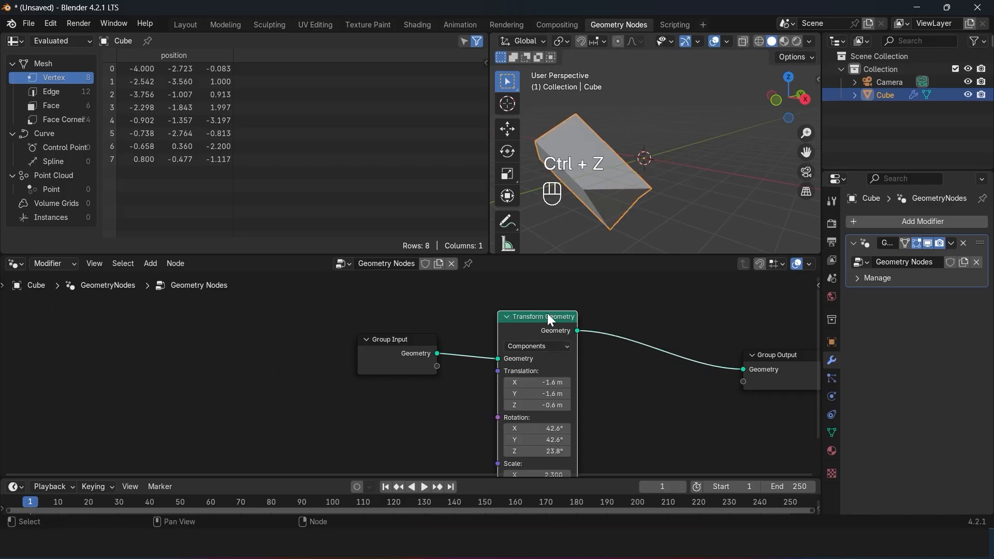
key(x)
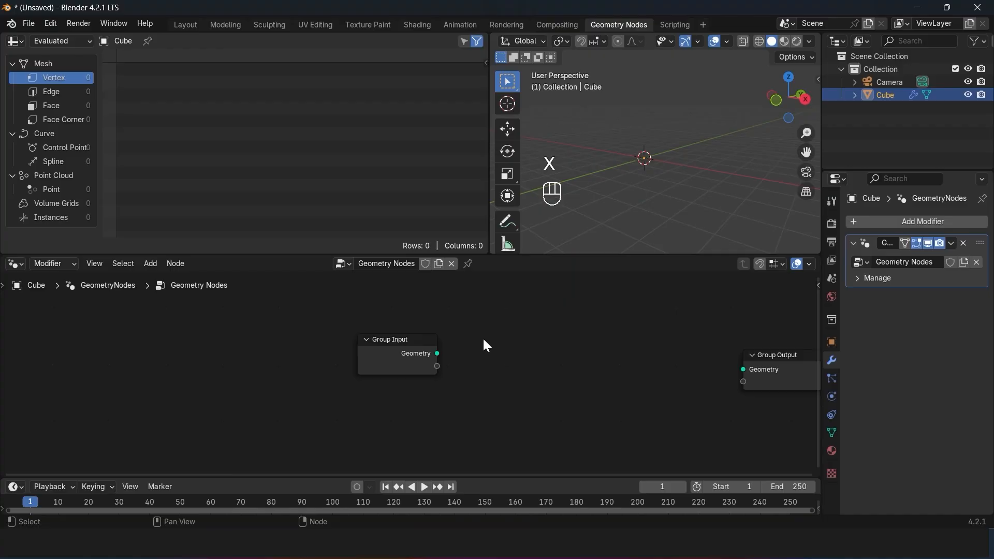
key(ctrl+z)
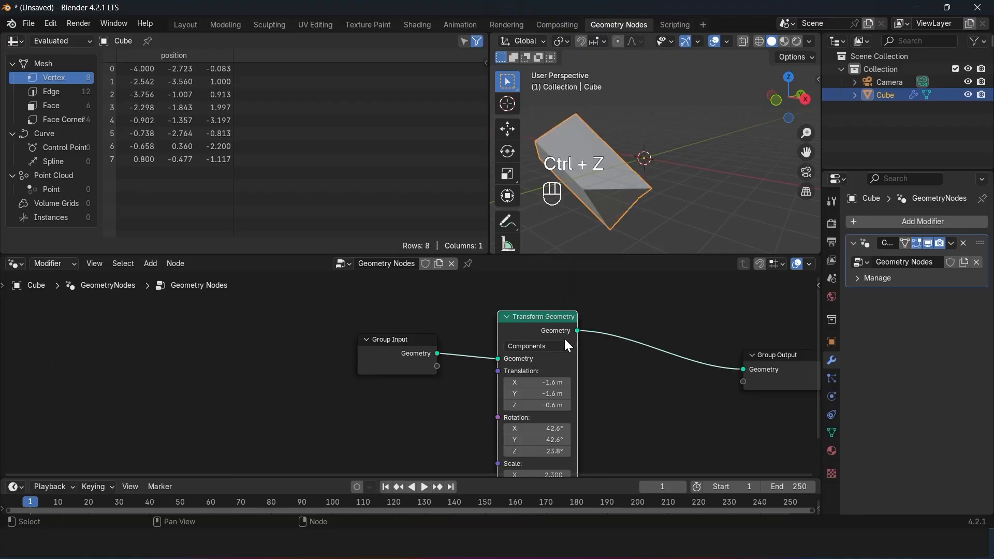
Step: Duplicate the Transform Geometry node and insert the copy on the link before Group Output
key(shift+d)
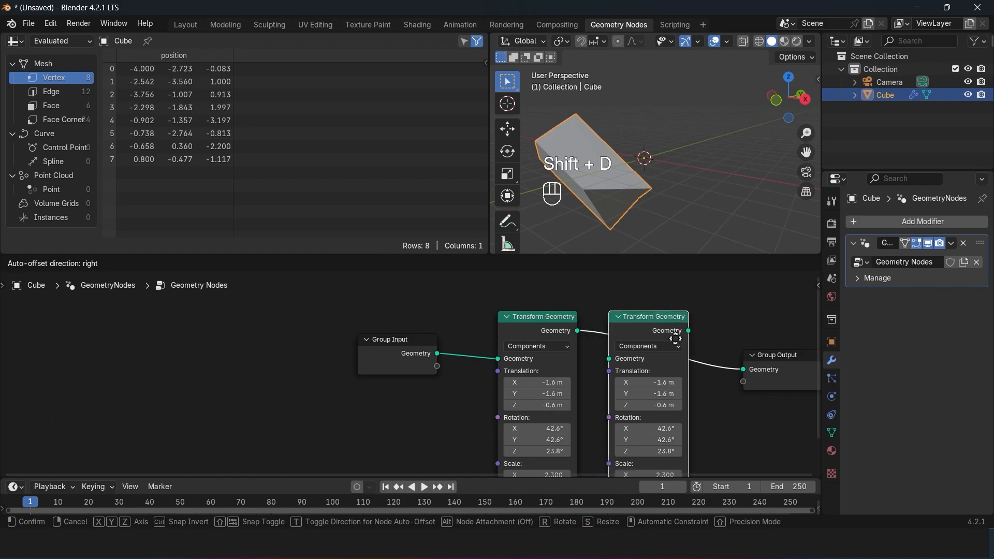
click(679, 332)
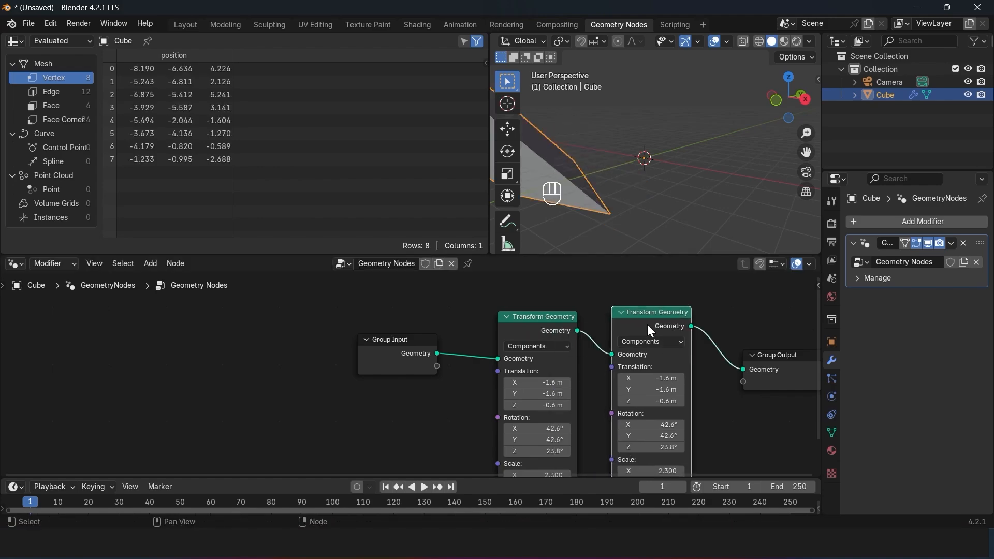
Step: Try deleting the duplicated Transform Geometry node, undo that, and dissolve the node with its links reconnected instead
key(x)
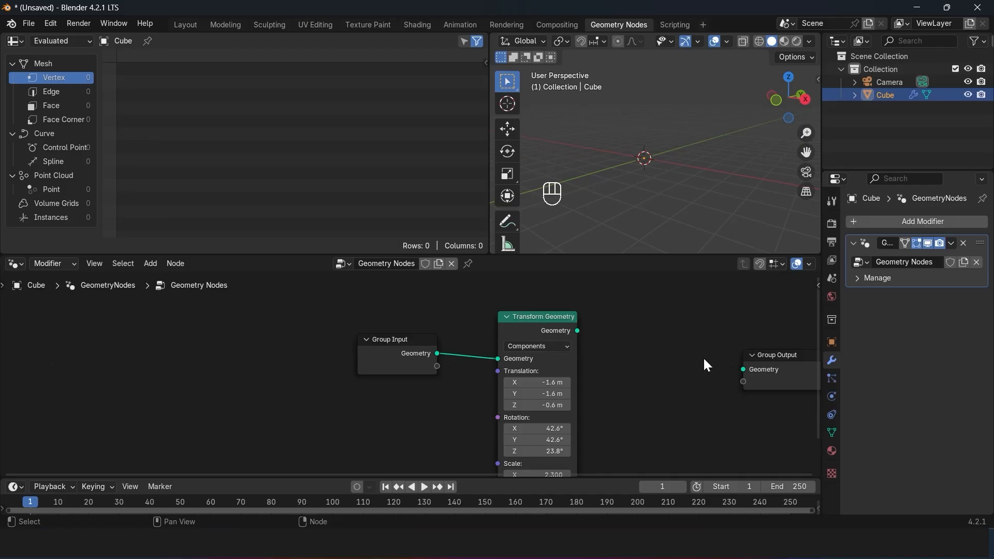
key(ctrl+z)
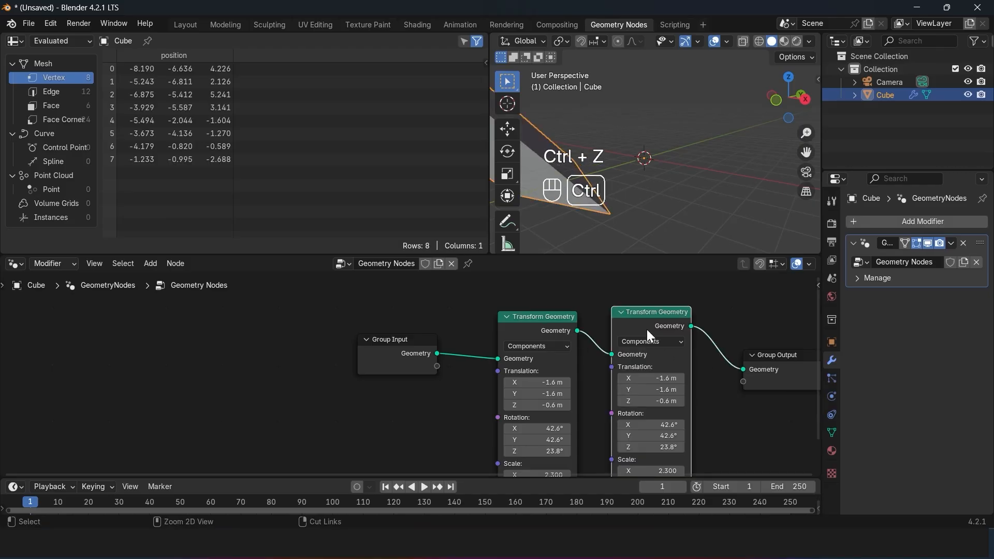
key(ctrl+x)
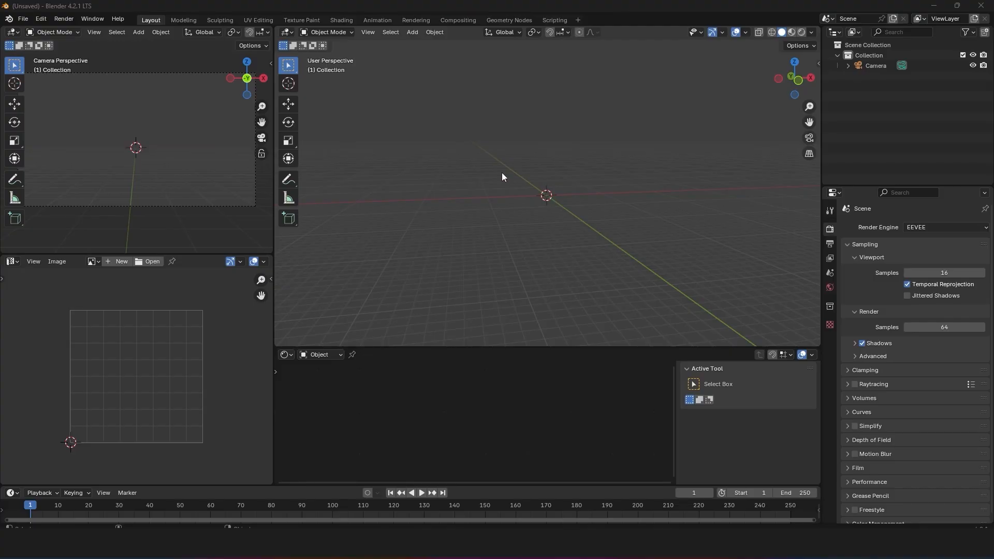
Step: Switch to the Geometry Nodes workspace in the new file and add a plane mesh
click(524, 20)
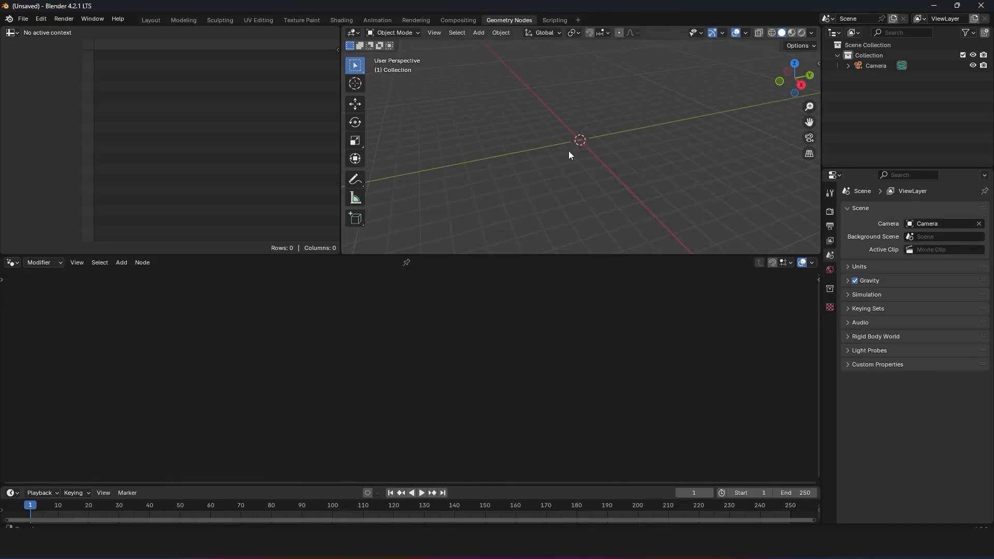
key(shift+a)
mouse_move(545, 164)
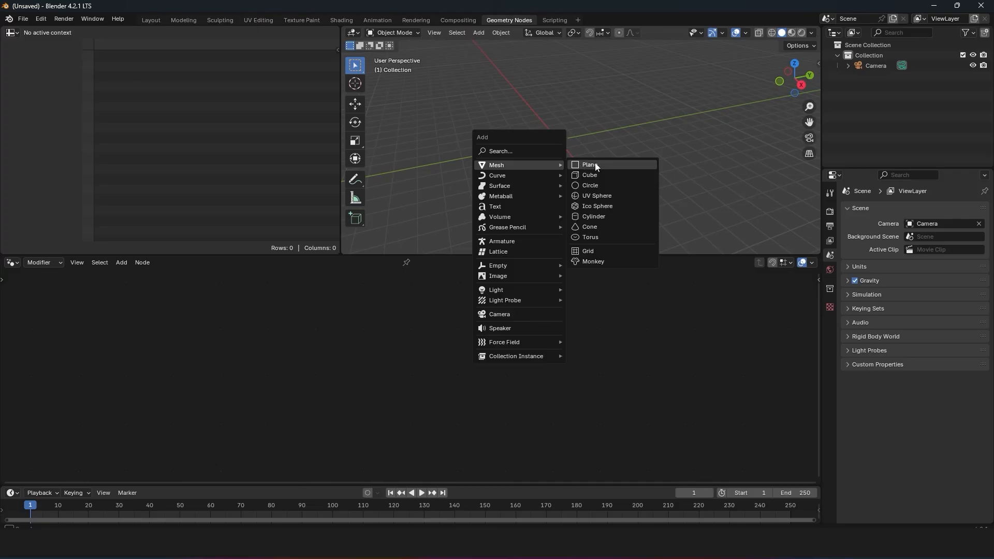
click(583, 166)
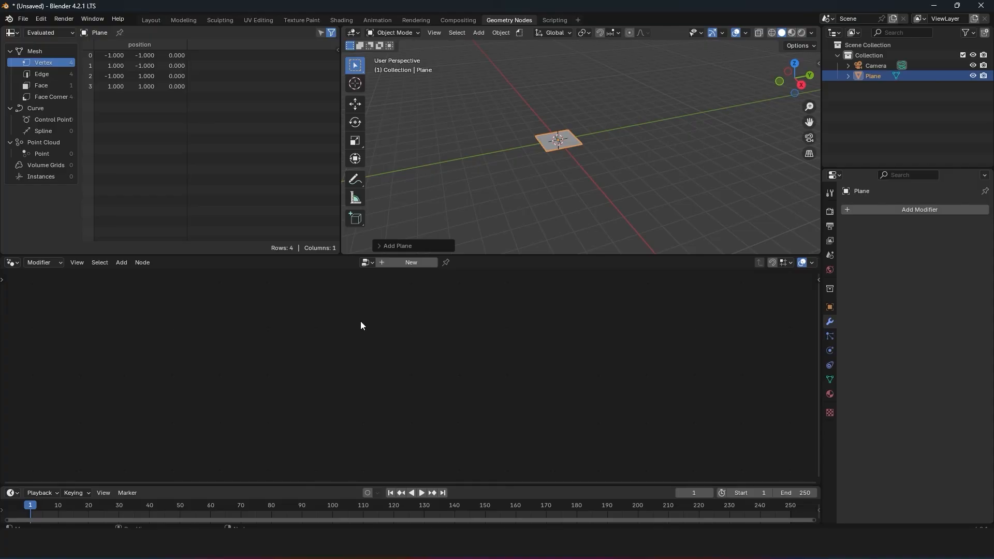
Step: Create a new geometry node tree for the plane and move Group Input above and farther from Group Output
click(411, 262)
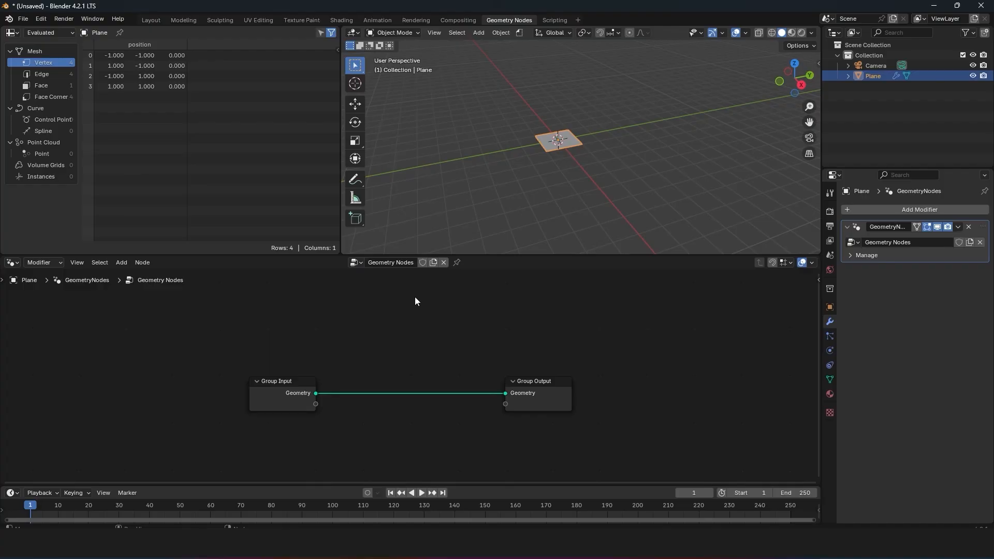
scroll(612, 106, up, 5)
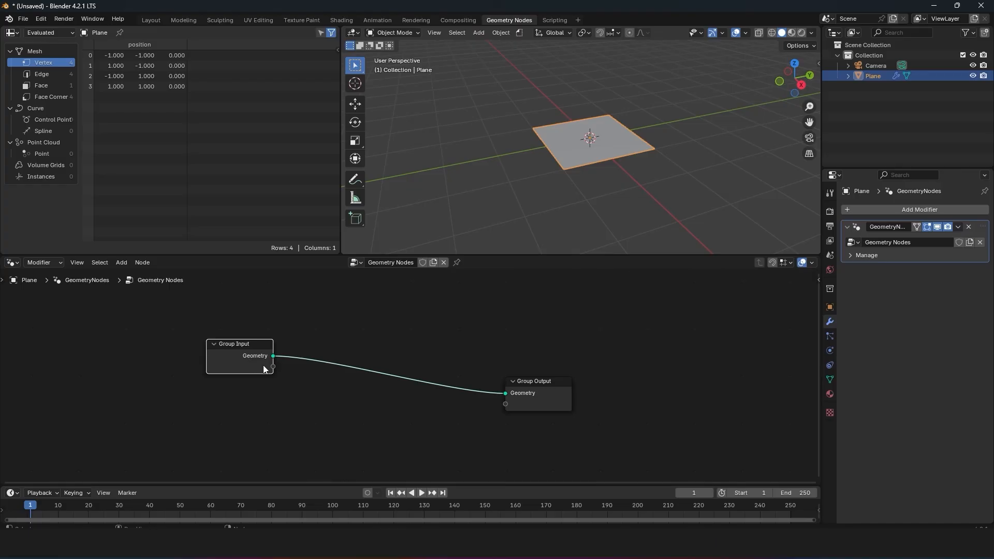
Step: Add a Bézier curve to the scene and move it away from the plane, toward the back
click(548, 165)
key(shift+a)
mouse_move(492, 179)
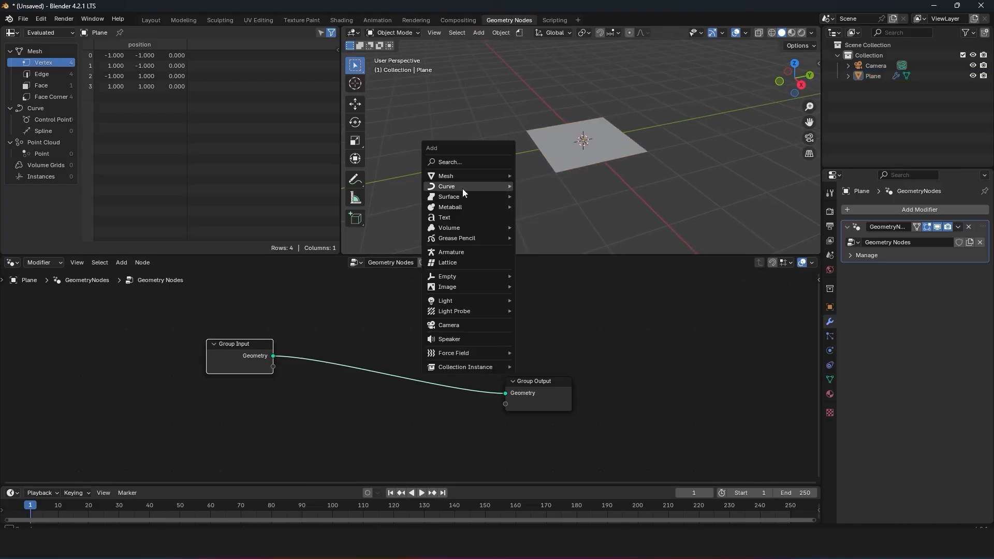
mouse_move(462, 186)
click(523, 185)
key(g)
click(702, 123)
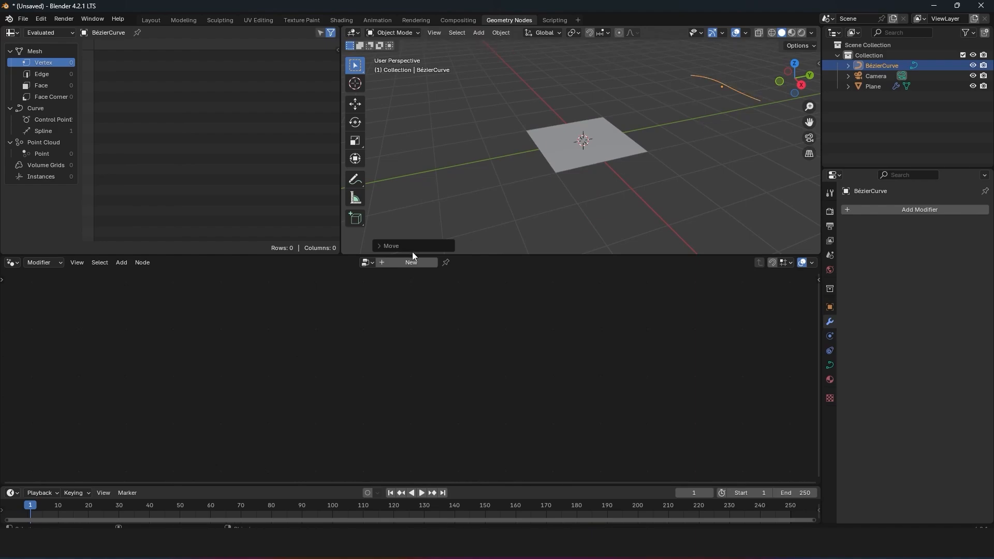
Step: Create a new geometry node tree for the Bézier curve, and select the plane again
click(416, 261)
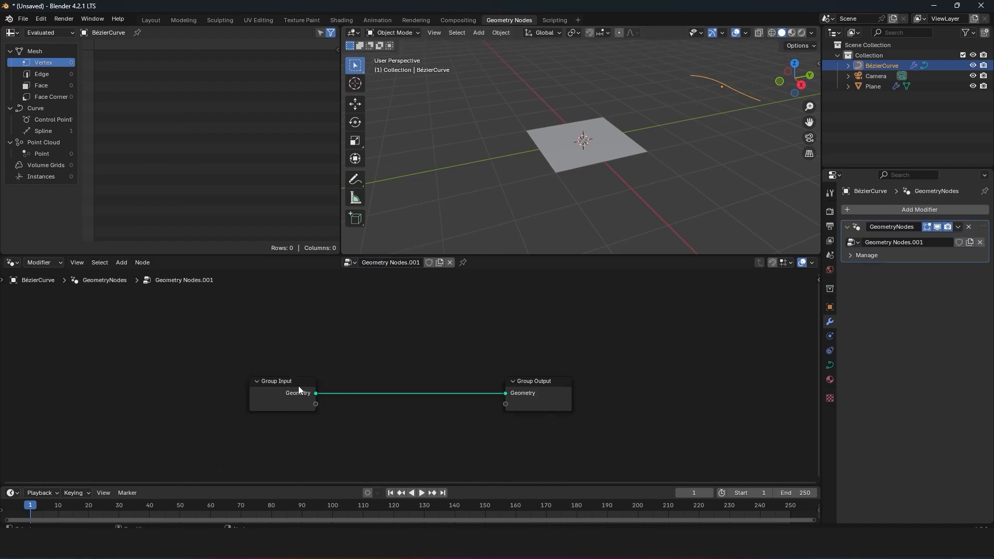
mouse_move(303, 394)
click(520, 558)
click(472, 452)
click(581, 155)
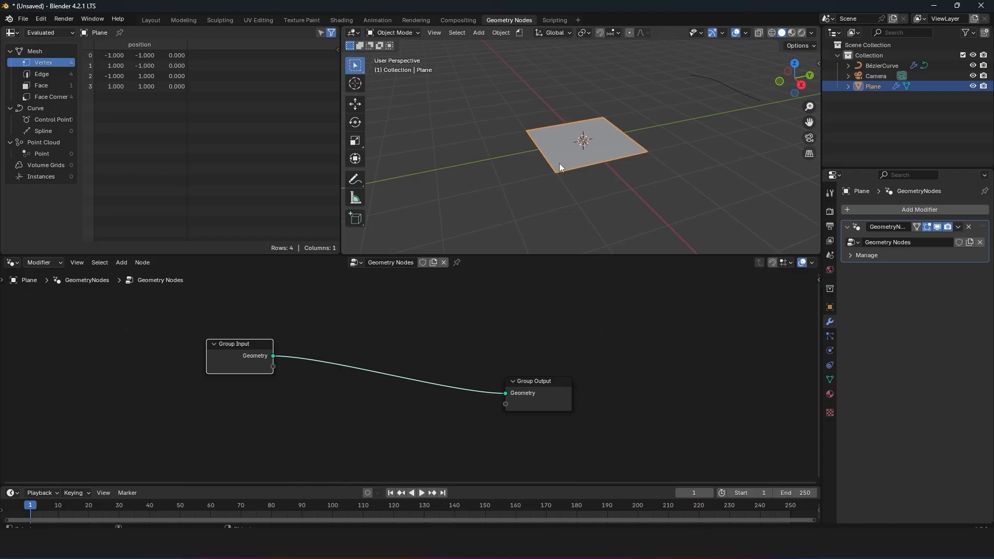
Step: Add a torus mesh and move it beside the plane
key(shift+a)
mouse_move(657, 98)
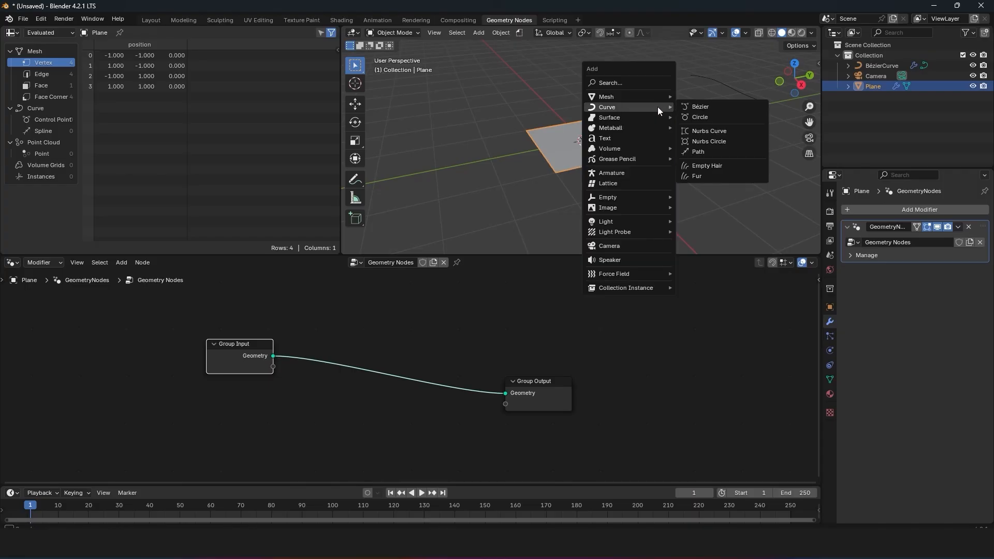
click(697, 169)
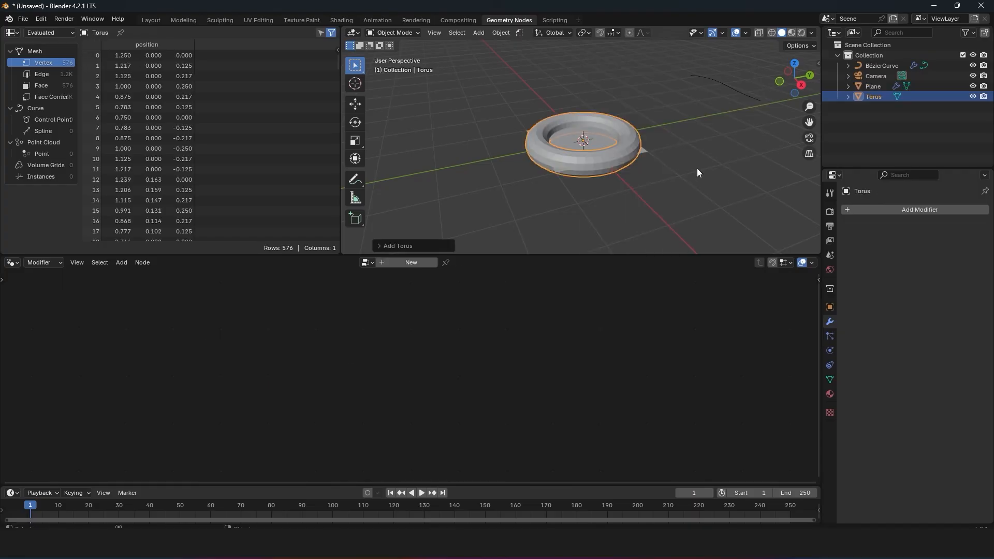
key(g)
click(829, 144)
Step: Bring the torus into the plane's node tree as an Object Info node below Group Input
click(570, 142)
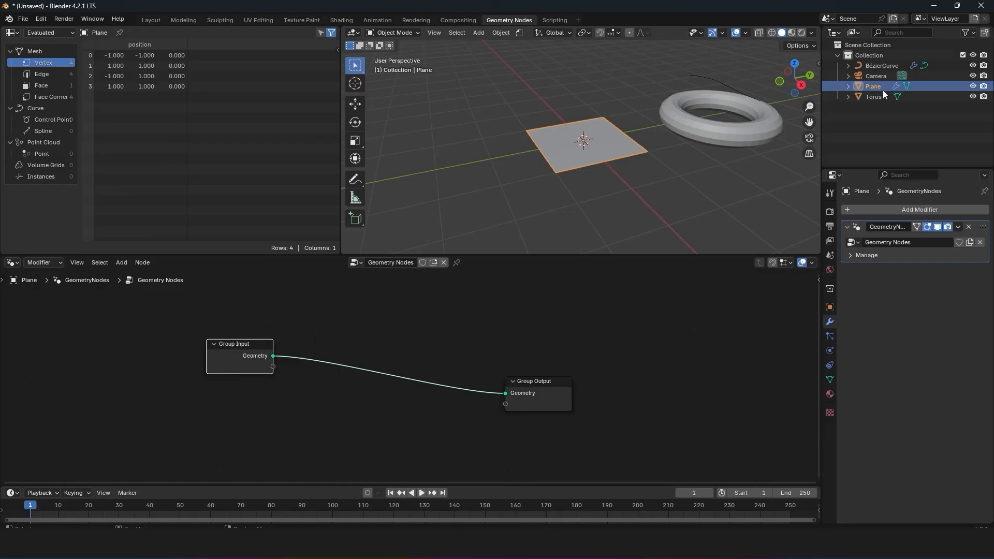
drag(882, 96, 202, 412)
middle_drag(257, 412, 347, 348)
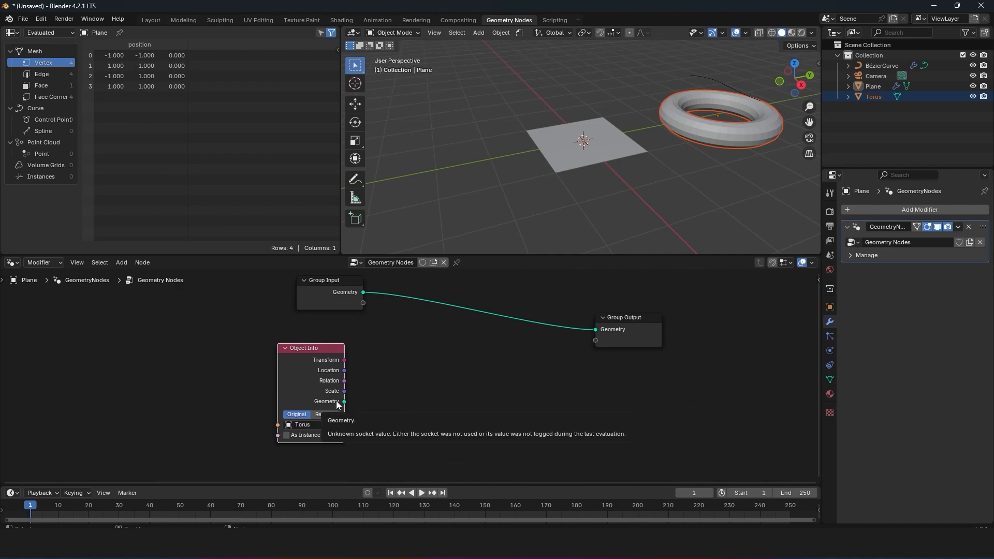
Step: Reselect the plane and bring the Bézier curve into its node tree as a second Object Info node
click(716, 74)
click(622, 136)
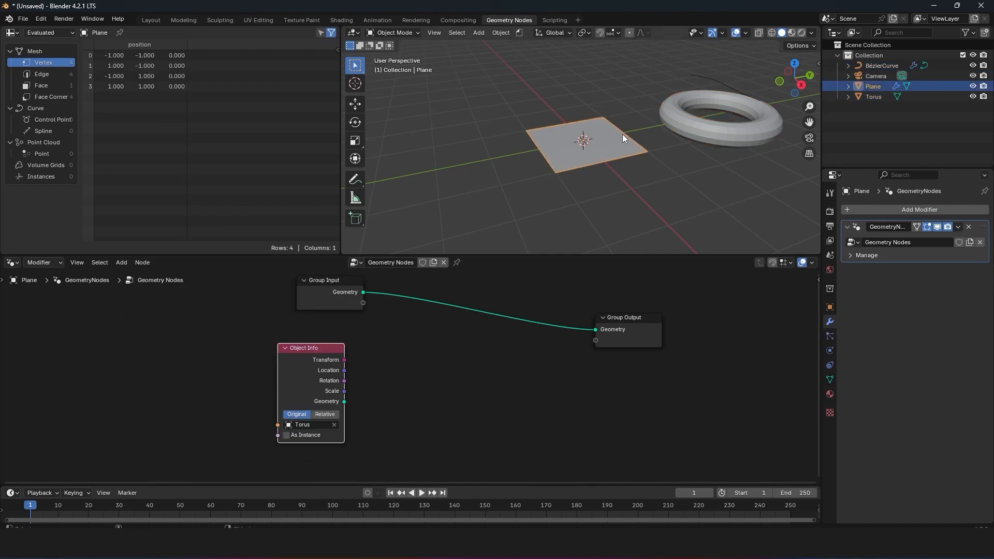
drag(878, 67, 443, 365)
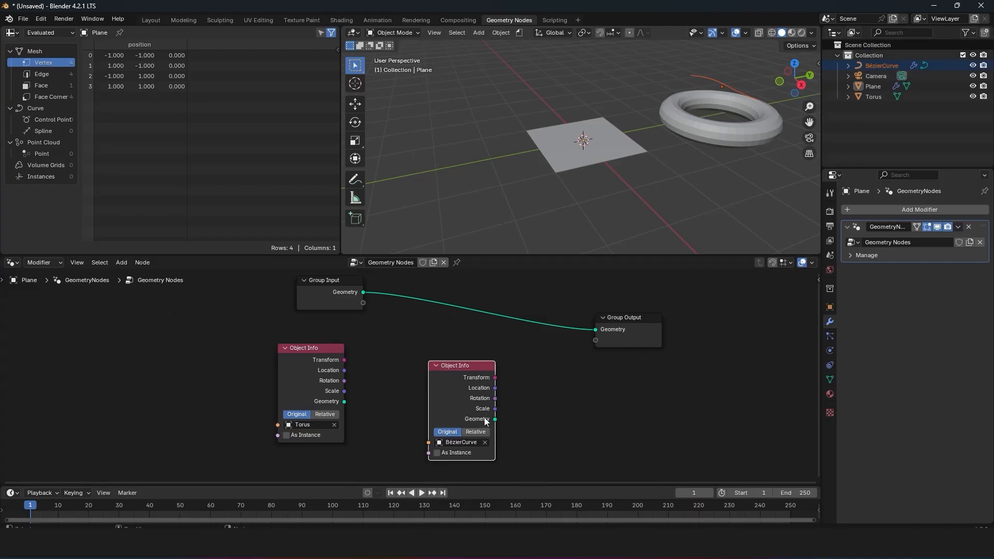
Step: Deselect the current object, add an Arrows empty, and move it above the plane
click(614, 133)
click(546, 91)
key(shift+a)
mouse_move(489, 122)
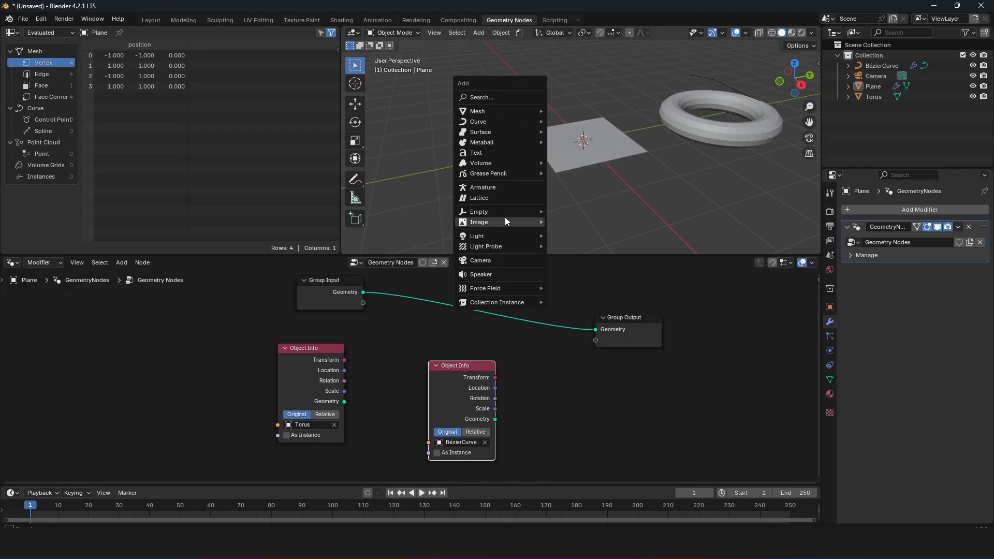
mouse_move(515, 212)
click(572, 223)
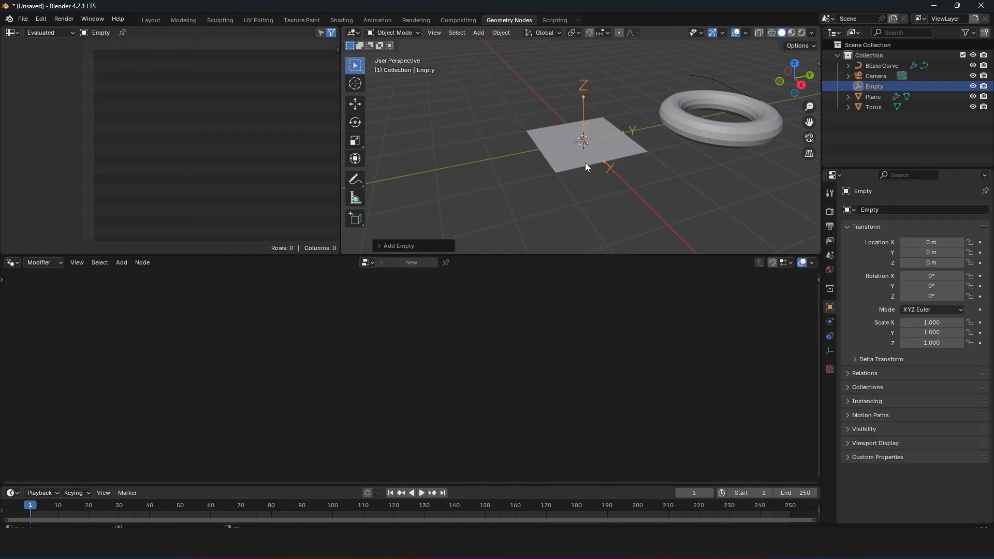
key(g)
click(620, 96)
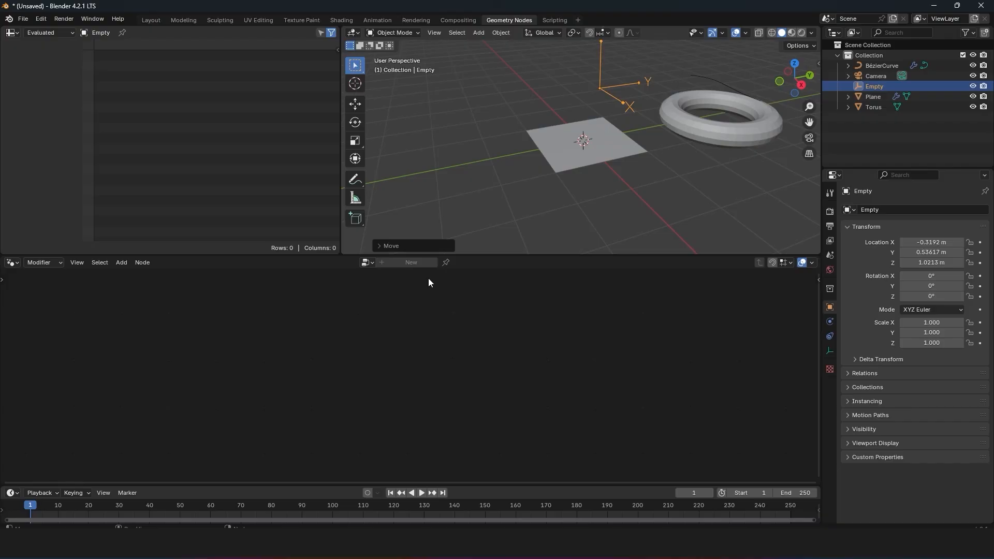
Step: Reselect the plane and bring the Empty into its node tree as a third Object Info node
click(630, 151)
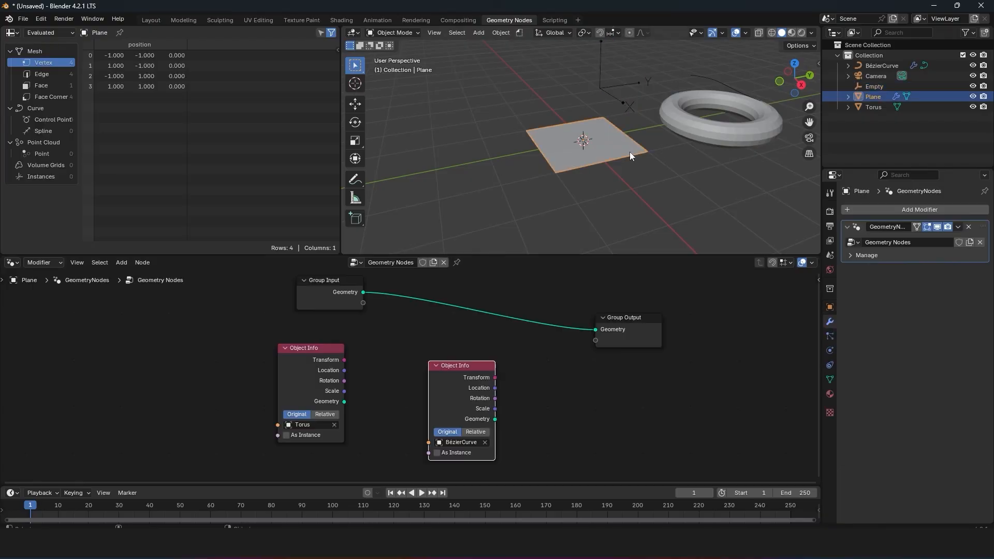
click(877, 88)
drag(877, 88, 515, 336)
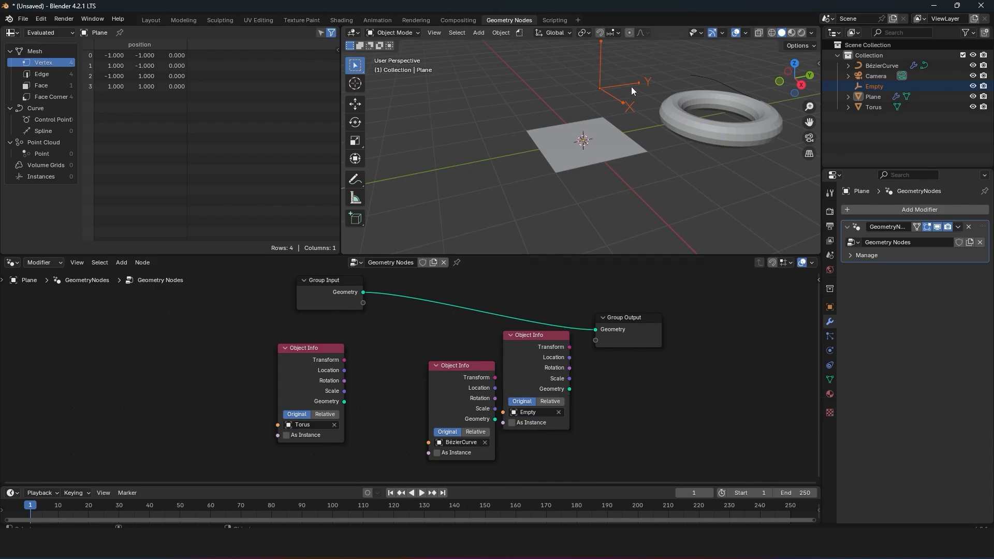
click(632, 355)
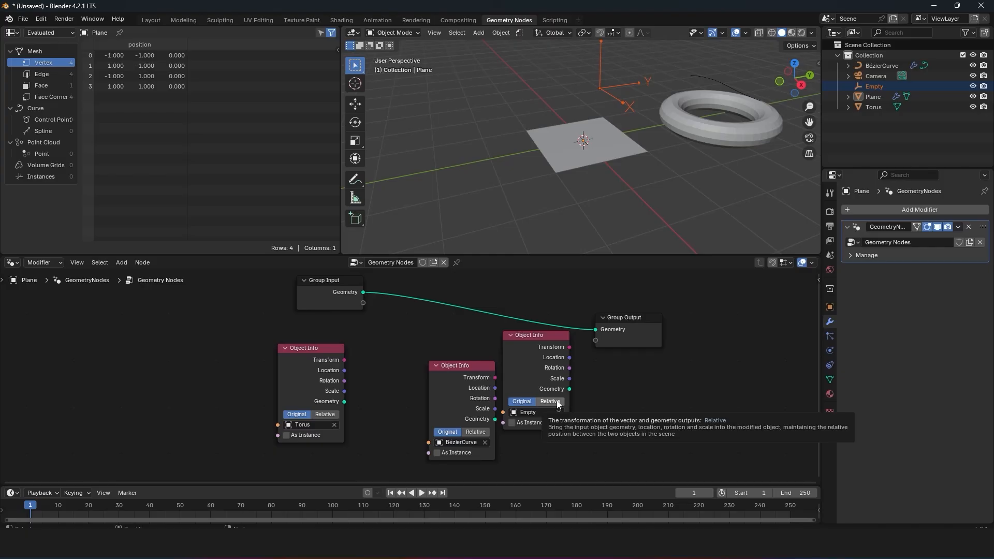
key(Home)
click(589, 158)
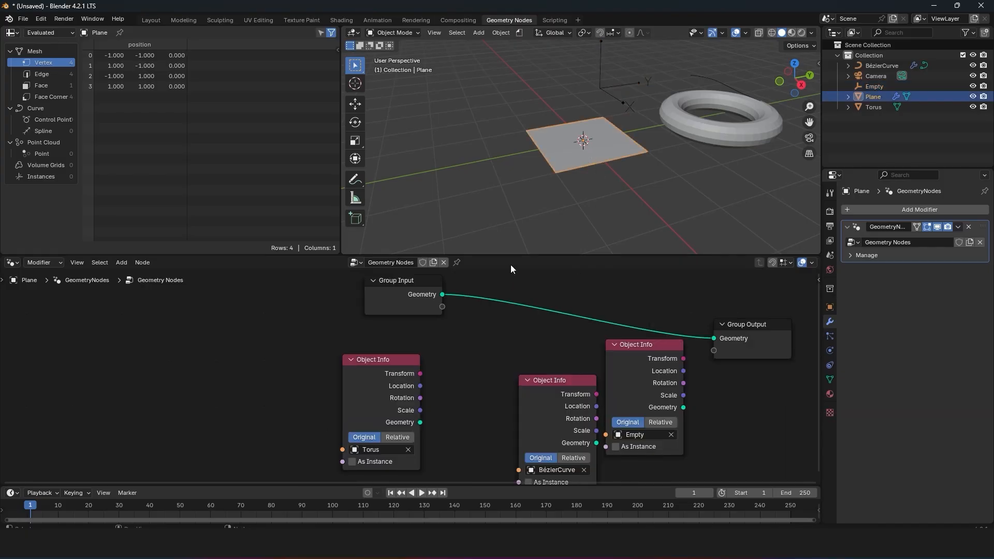
Step: Move Group Input and the torus's Object Info node farther left, and connect the torus's Geometry to Group Output
drag(394, 295, 209, 305)
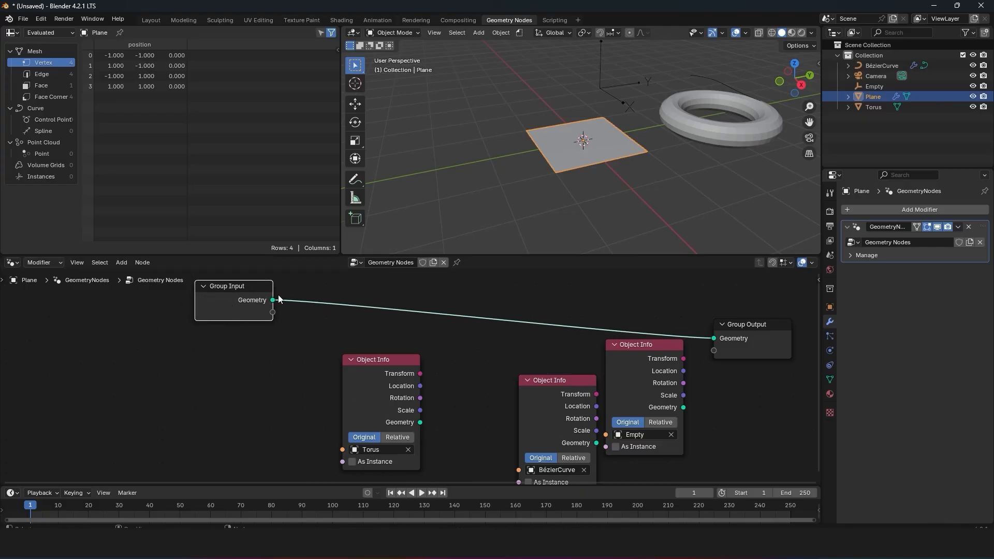
drag(396, 422, 296, 398)
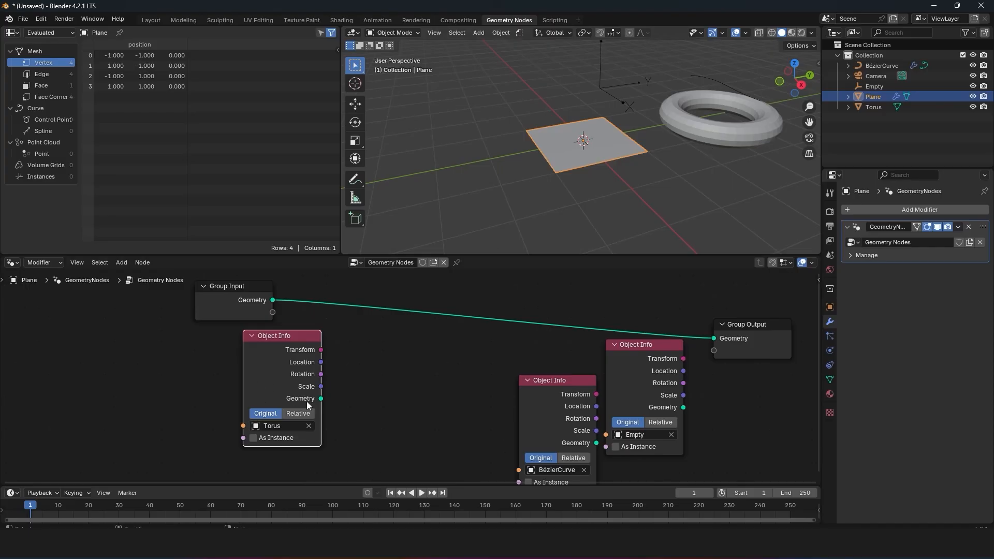
drag(322, 399, 714, 339)
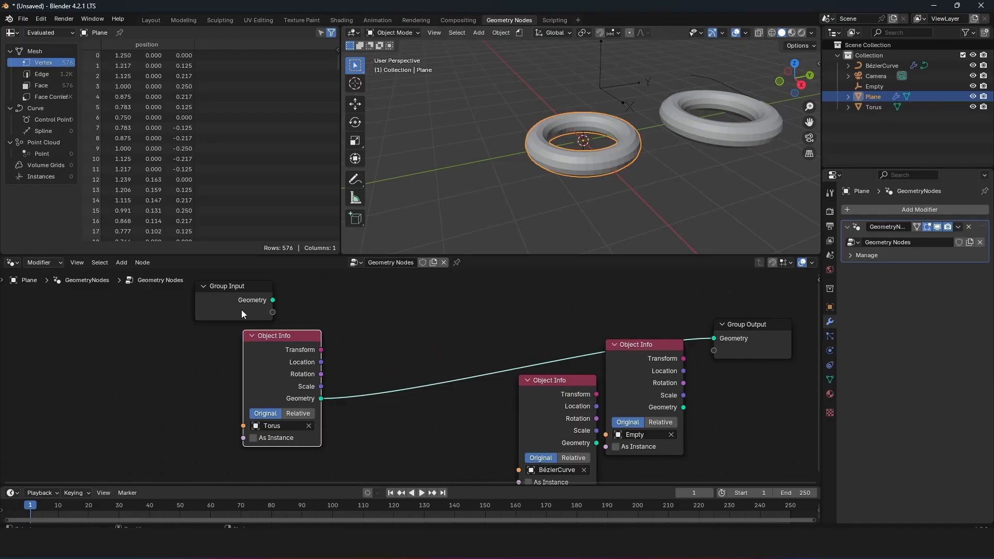
drag(274, 336, 236, 337)
Step: Insert a Set Position node on the link between the torus's Object Info node and Group Output
key(shift+a)
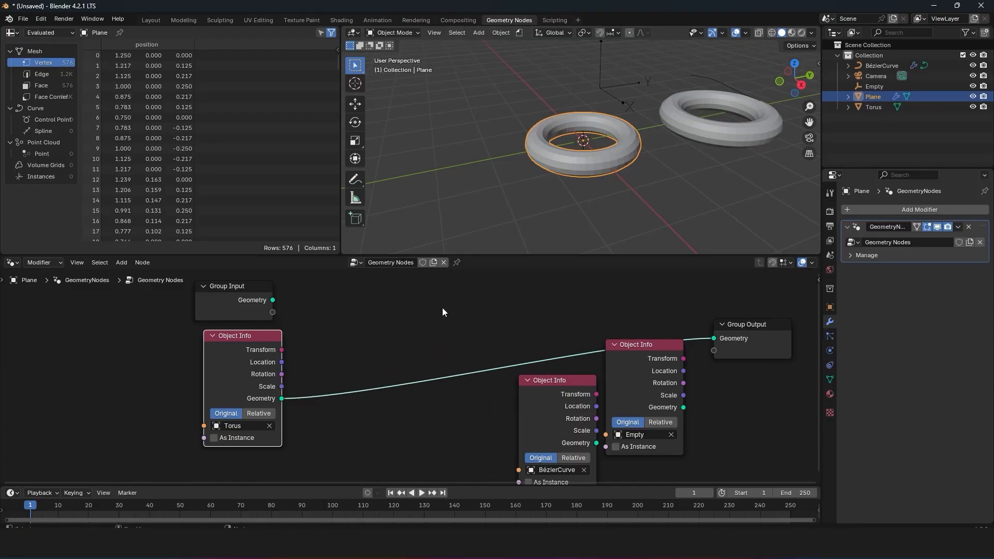
click(388, 331)
key(shift+a)
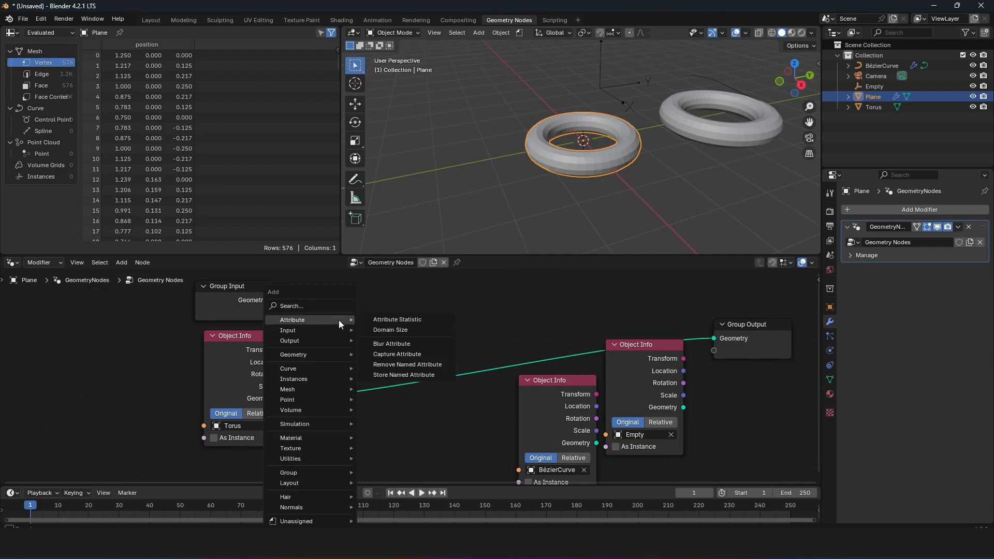
click(323, 305)
text(set)
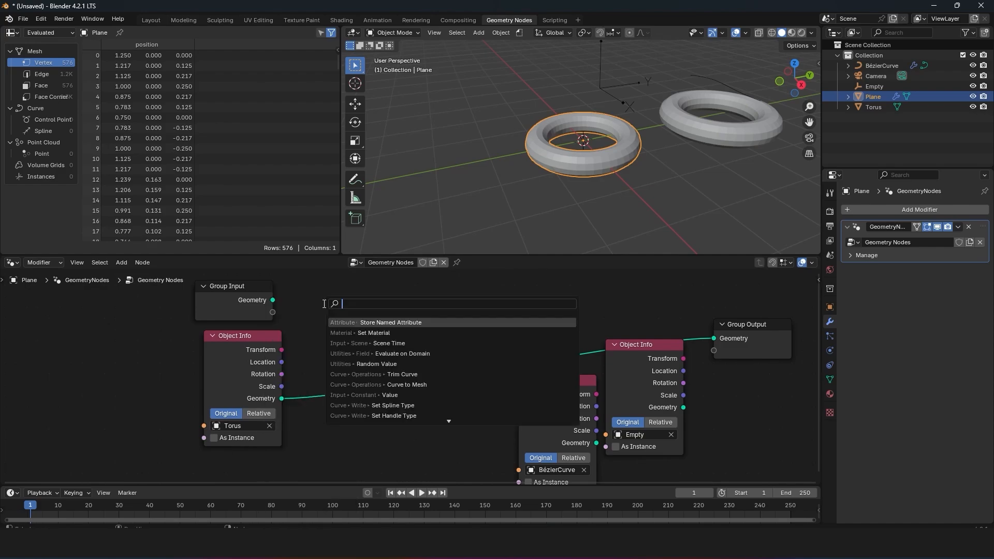
click(384, 333)
click(400, 314)
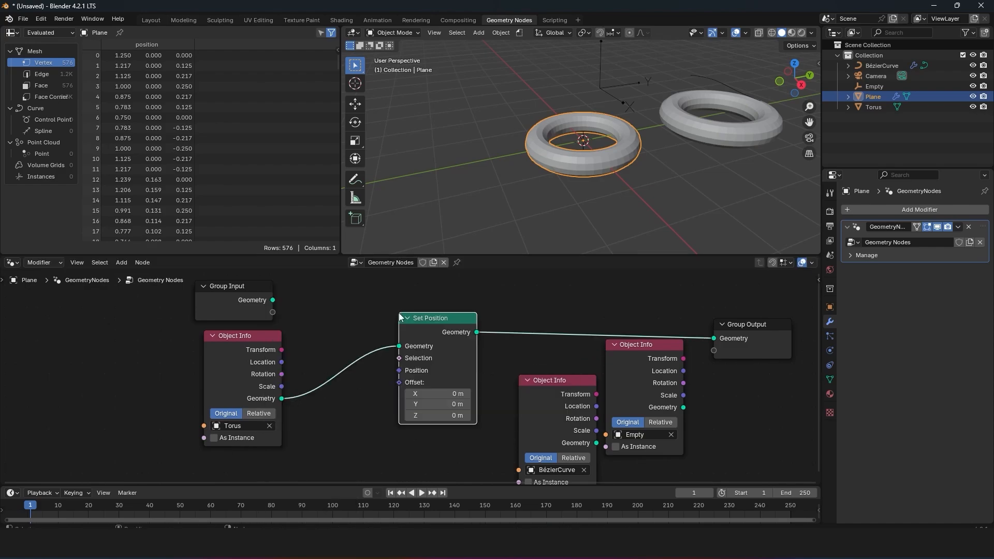
Step: Offset the torus 1.1 m in Z with Set Position, and switch its input to Group Input's Geometry with a 1 m Z offset
mouse_move(440, 416)
mouse_down()
mouse_move(455, 415)
mouse_move(430, 416)
mouse_move(441, 416)
mouse_up()
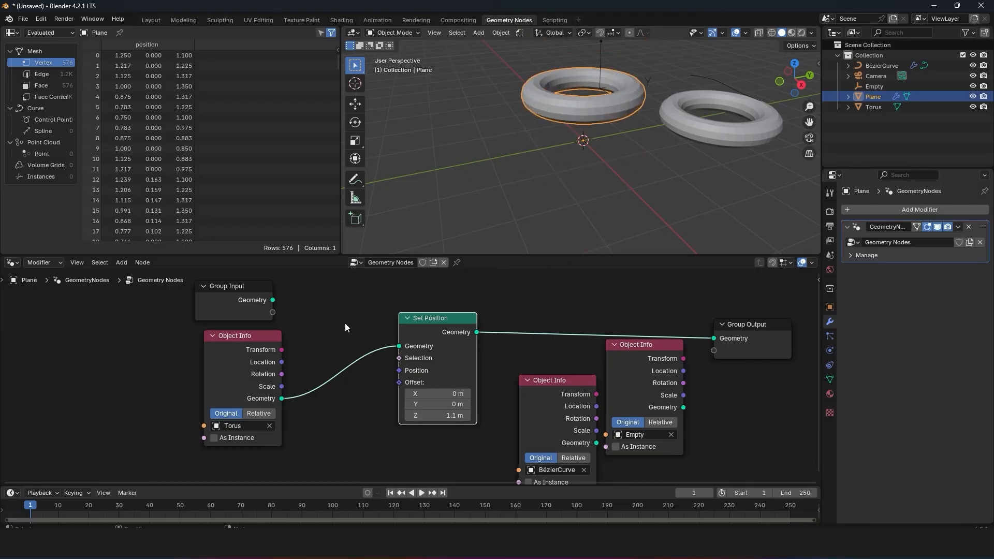
drag(269, 300, 399, 346)
mouse_move(450, 415)
mouse_down()
mouse_move(466, 416)
mouse_move(435, 416)
mouse_move(451, 417)
mouse_up()
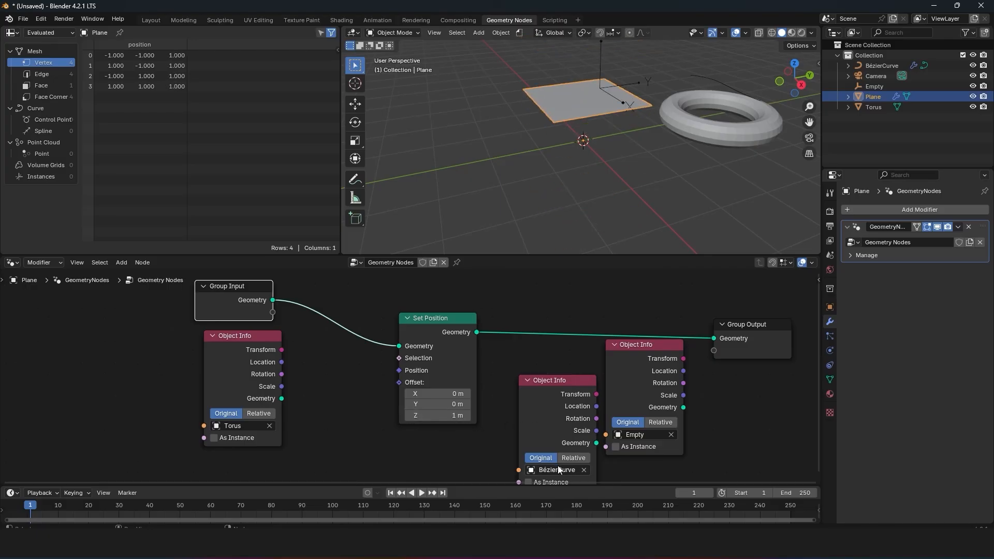
Step: Feed the Empty's Geometry as an instance into Set Position with a Z offset of -1.4 m, placing its node beside the torus's
drag(684, 408, 406, 352)
drag(610, 351, 345, 348)
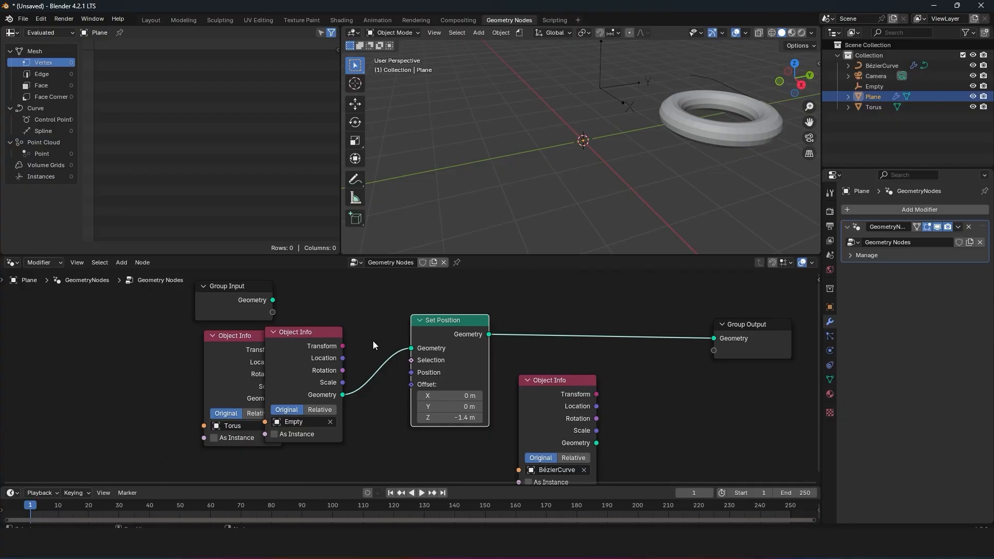
click(274, 435)
mouse_move(458, 335)
mouse_down()
mouse_move(415, 322)
mouse_move(464, 324)
mouse_up()
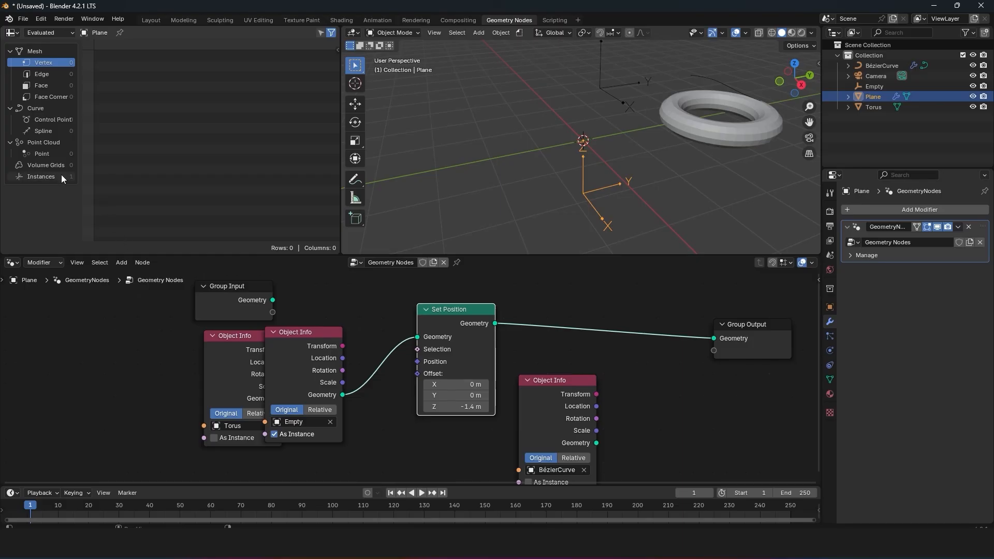
click(287, 434)
click(279, 435)
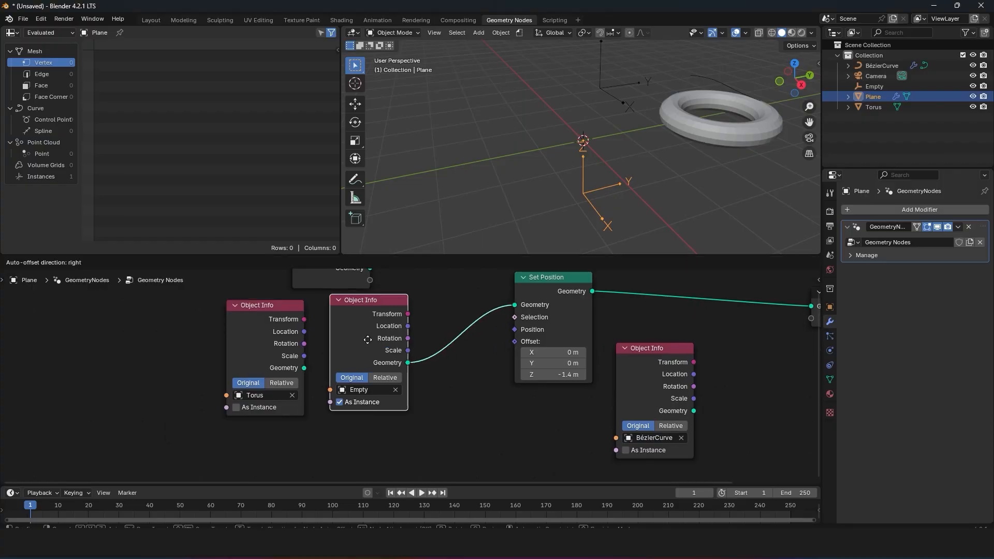
drag(368, 337, 355, 337)
middle_drag(355, 337, 400, 405)
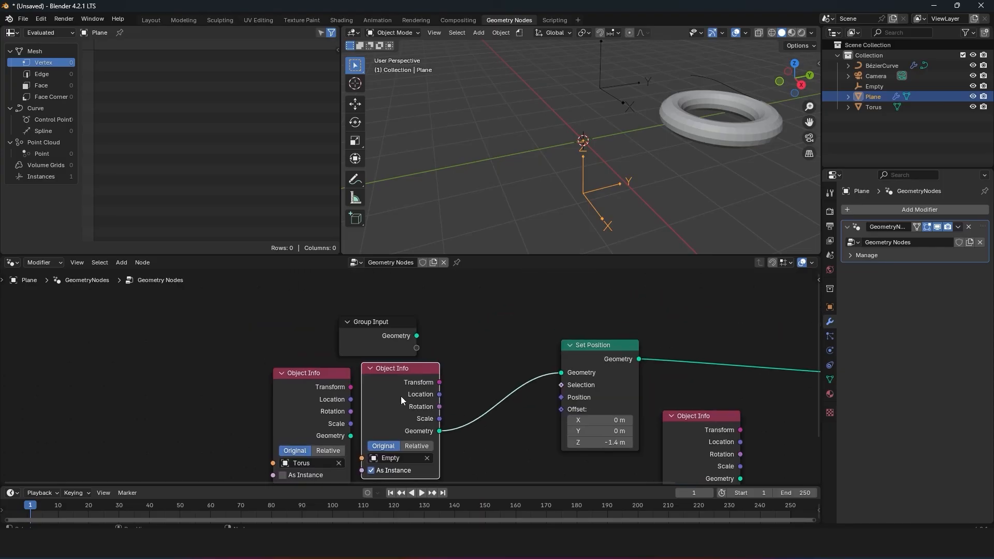
Step: Reconnect Group Input's Geometry to Set Position and delete the Empty, Torus and BézierCurve Object Info nodes
drag(416, 336, 561, 373)
click(425, 394)
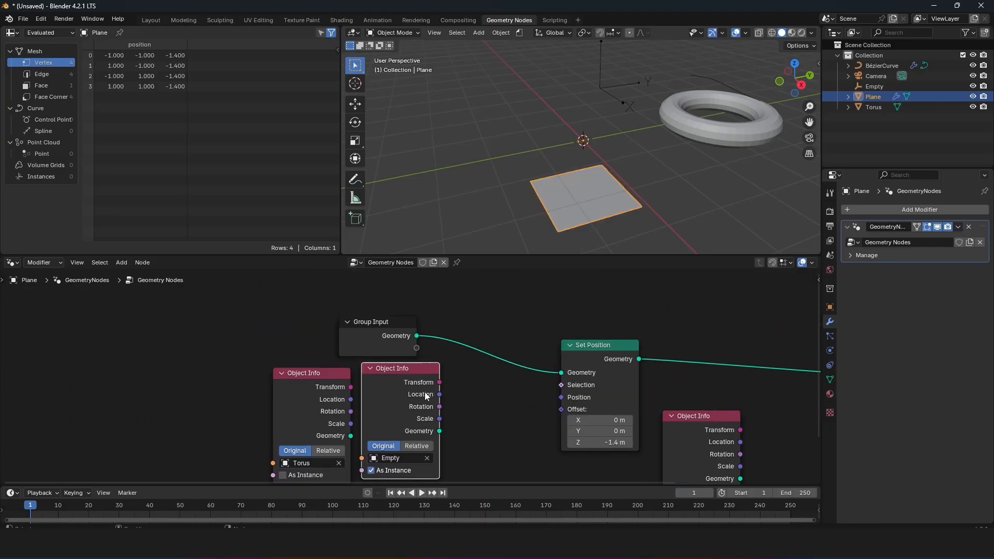
key(x)
click(308, 398)
key(x)
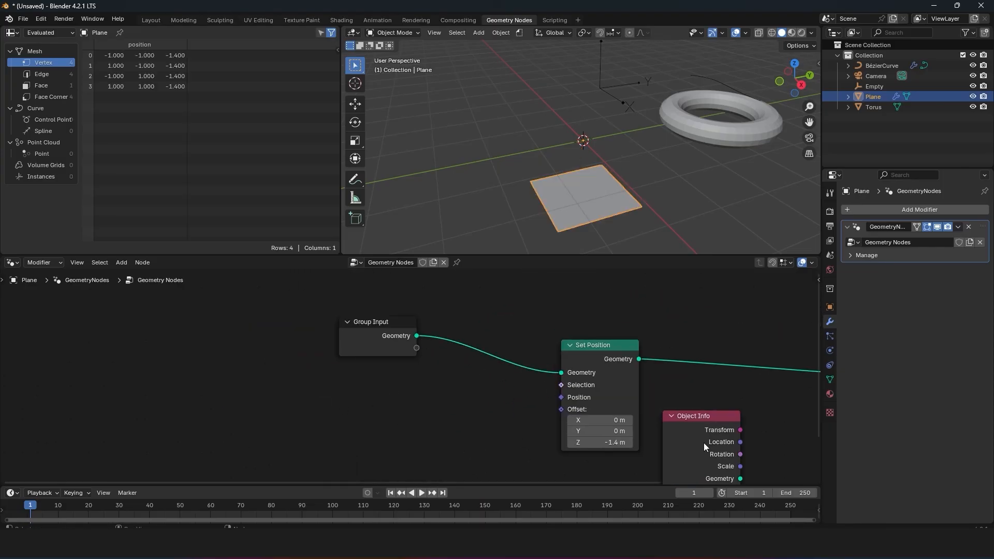
click(704, 443)
key(x)
middle_drag(539, 398, 479, 372)
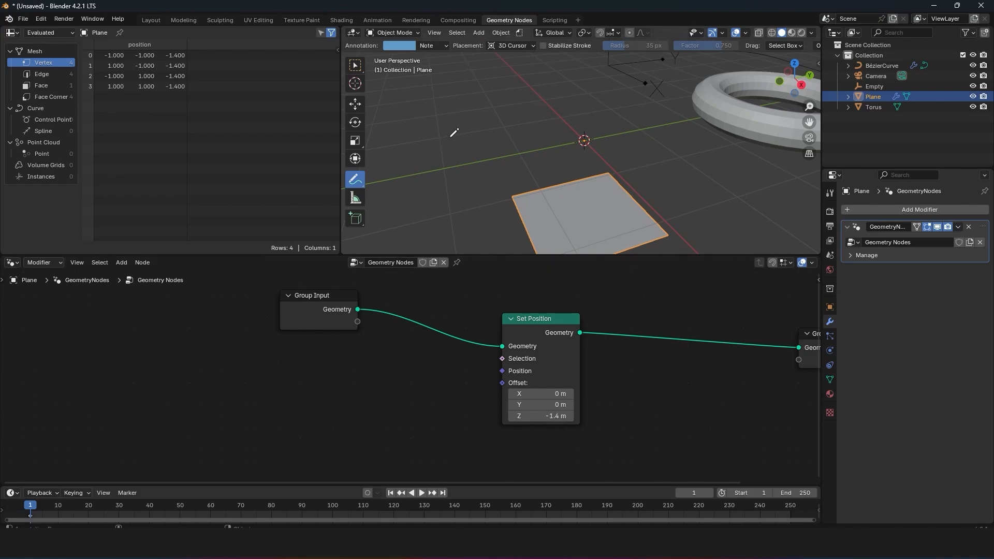
Step: Handwrite the letters x, y and z beside the plane with the Annotate tool, undoing the first stroke
mouse_move(451, 129)
mouse_down()
mouse_move(435, 131)
mouse_move(516, 194)
mouse_move(460, 210)
mouse_up()
key(ctrl+z)
mouse_move(461, 200)
mouse_down()
mouse_move(476, 211)
mouse_move(492, 201)
mouse_move(475, 224)
mouse_up()
drag(494, 187, 506, 191)
Step: Set the Set Position node's Z offset to 0 m
middle_drag(465, 336, 505, 321)
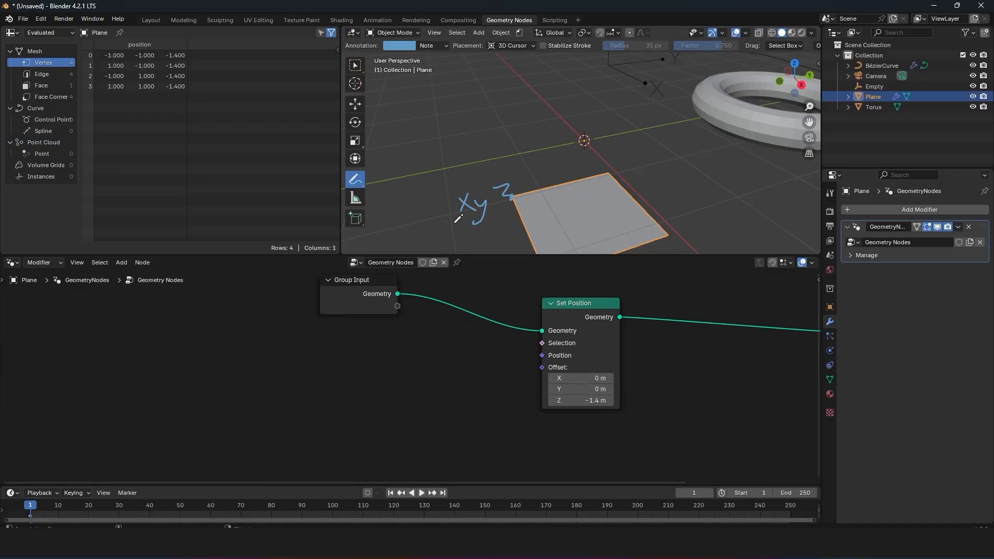
click(575, 306)
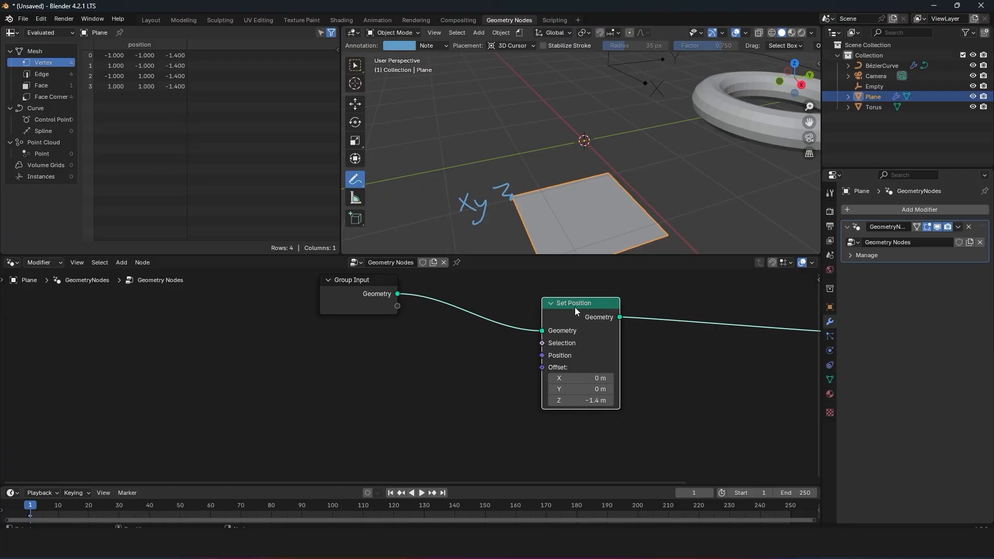
click(595, 401)
text(0)
key(Return)
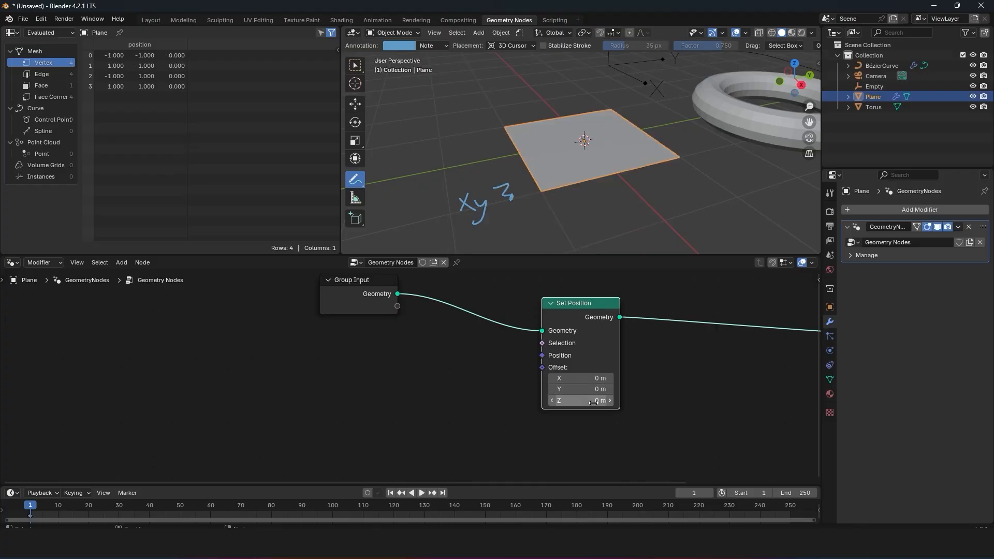
Step: Mark the plane's four corner vertices with freehand annotation strokes
scroll(497, 126, up, 1)
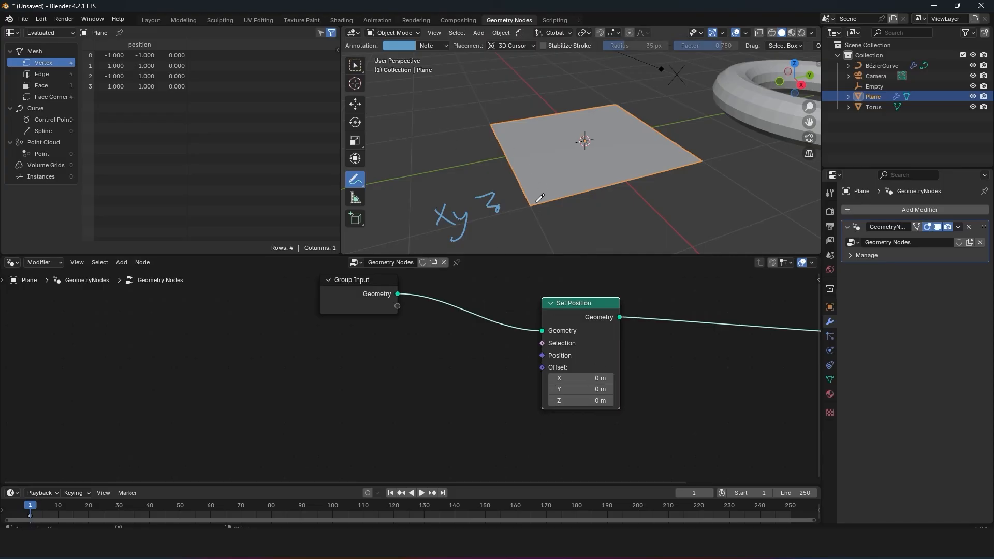
drag(534, 206, 528, 205)
drag(501, 136, 470, 121)
mouse_move(600, 103)
mouse_down()
mouse_move(631, 95)
mouse_move(607, 98)
mouse_up()
drag(708, 148, 700, 170)
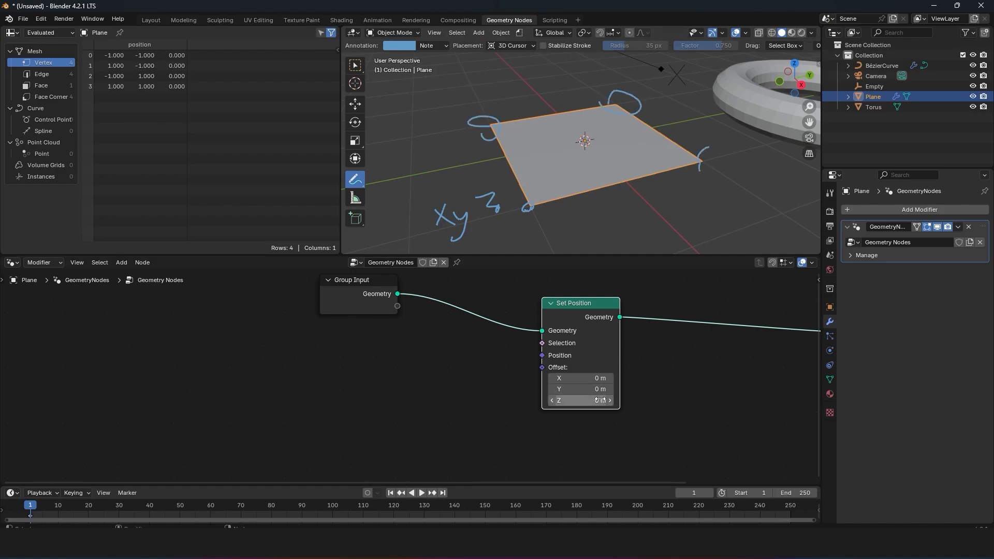
mouse_move(596, 399)
mouse_down()
mouse_move(624, 399)
mouse_move(597, 394)
mouse_move(621, 392)
mouse_move(590, 378)
mouse_move(601, 378)
mouse_up()
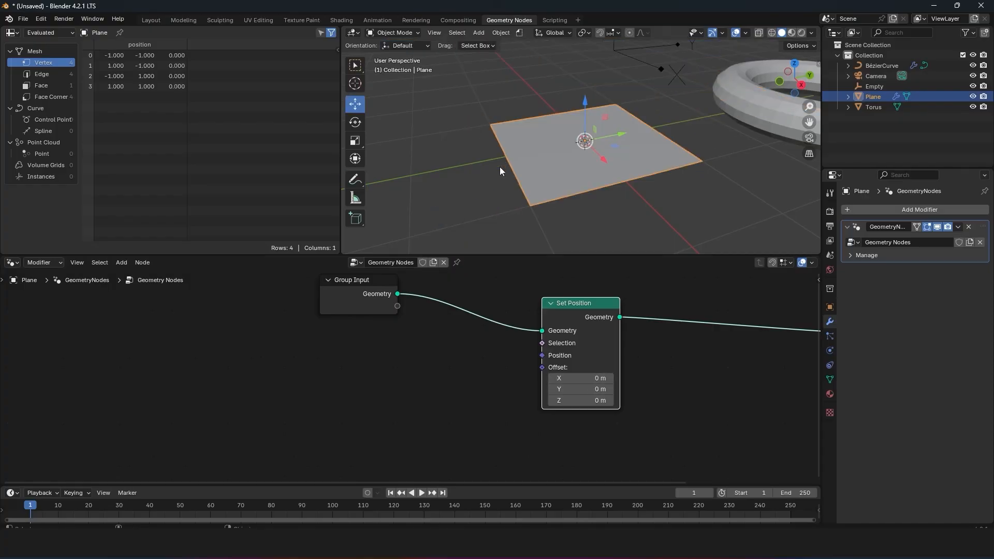
Step: Handwrite a bracketed set of three coordinates beside the plane's left corner with the Annotate tool
click(356, 179)
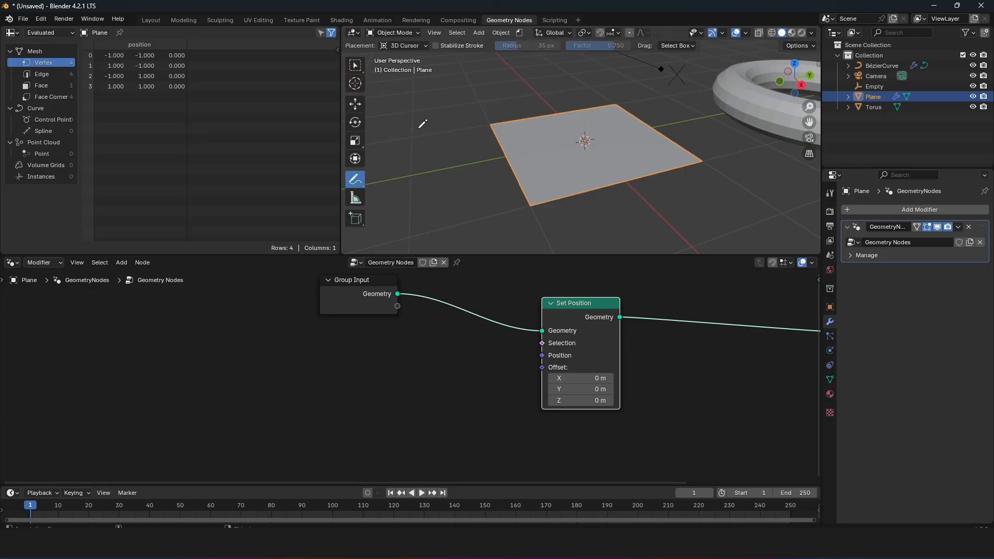
click(493, 126)
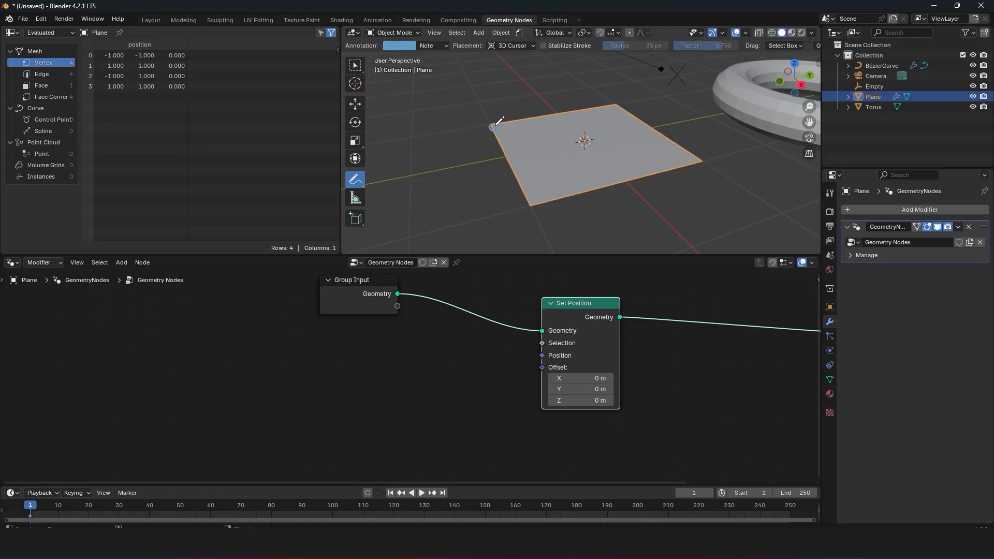
mouse_move(466, 135)
mouse_down()
mouse_move(462, 121)
mouse_move(475, 125)
mouse_up()
drag(482, 110, 500, 126)
Step: Switch to the Move tool and scale the plane object up uniformly to nearly twice its size
key(shift+space)
key(g)
key(s)
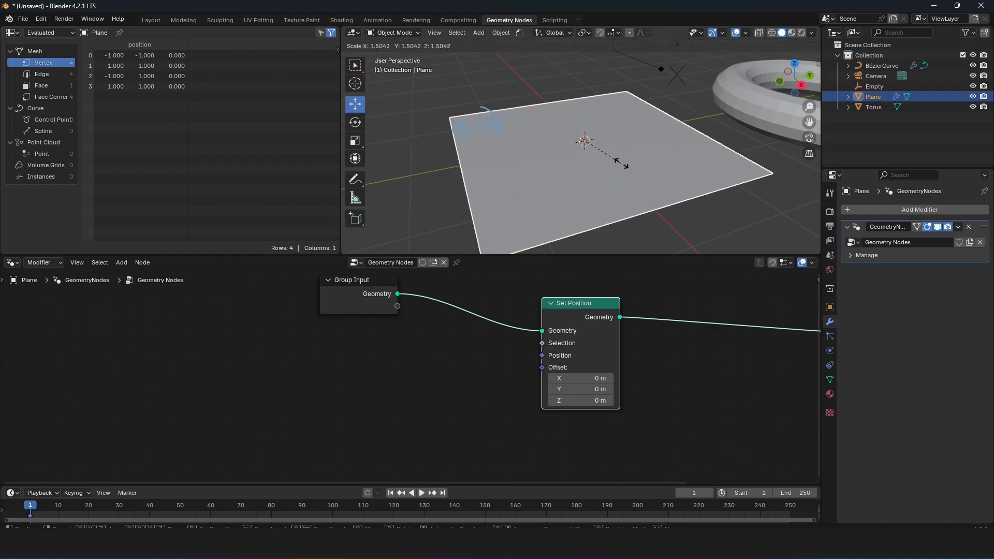
key(Escape)
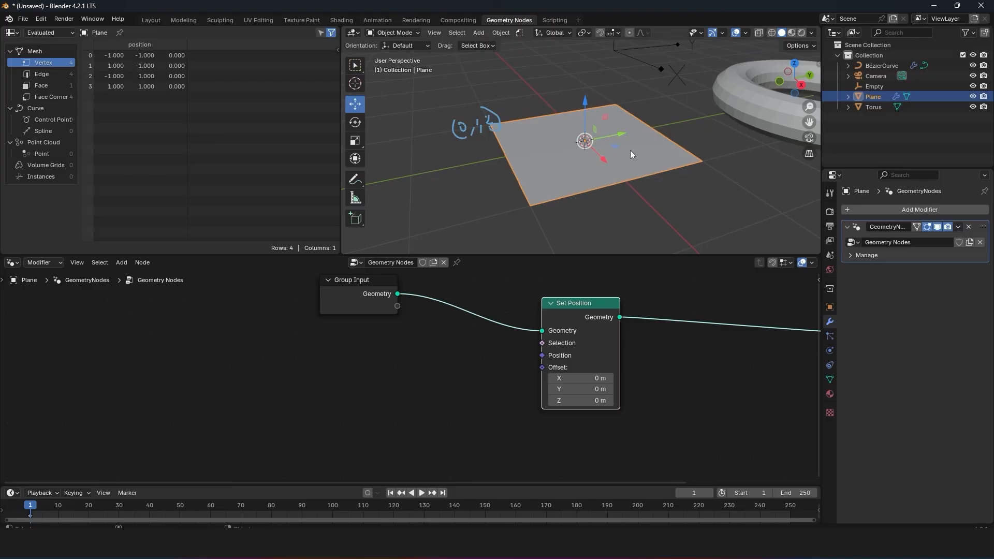
key(s)
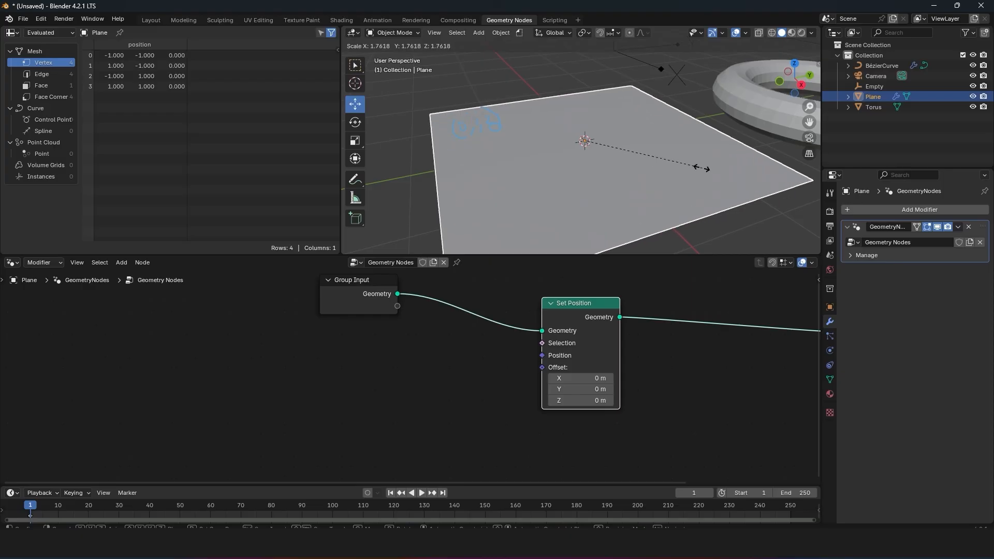
click(712, 171)
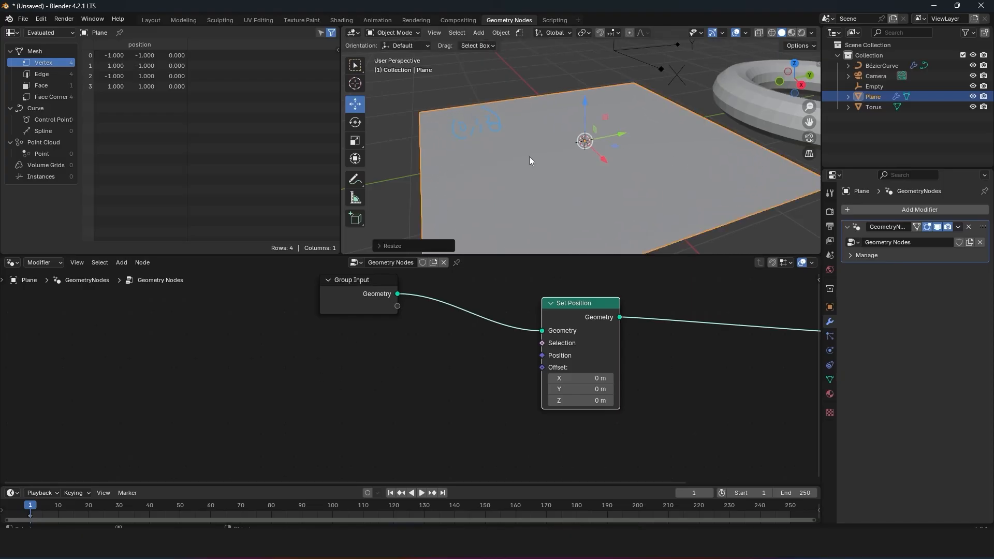
Step: Handwrite bracketed coordinates above the scaled plane's left corner and mark its far corner with the Annotate tool
click(356, 179)
mouse_move(419, 97)
mouse_down()
mouse_move(418, 114)
mouse_move(436, 110)
mouse_up()
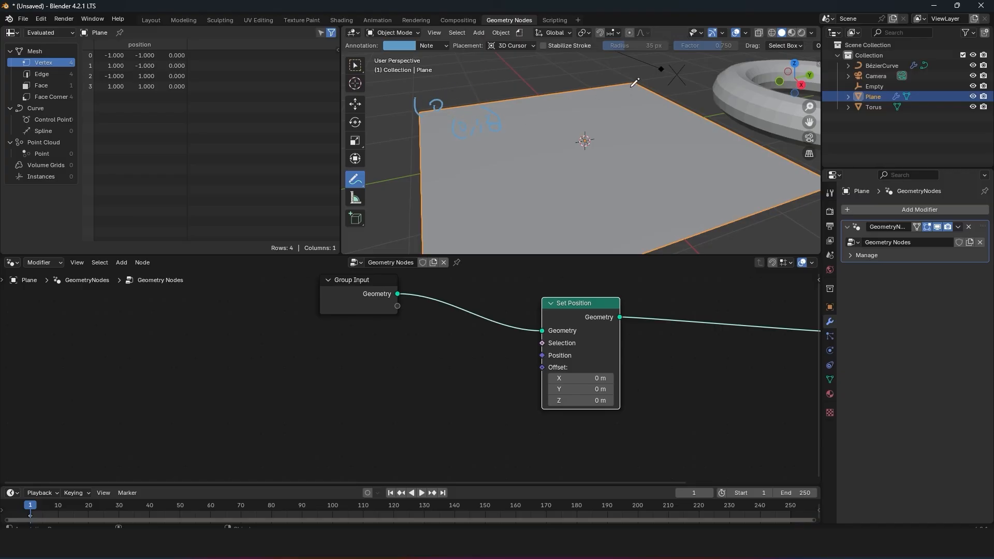
drag(627, 83, 634, 82)
drag(457, 75, 478, 89)
mouse_move(473, 73)
mouse_down()
mouse_move(465, 91)
mouse_move(493, 82)
mouse_up()
drag(496, 66, 491, 92)
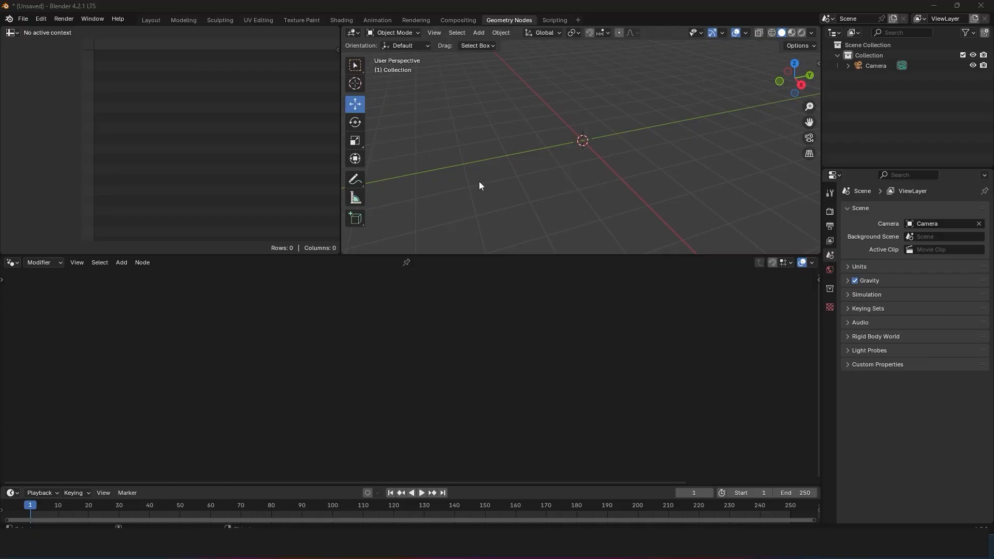
Step: Add a cube to the scene and create a new geometry node tree for it
key(shift+a)
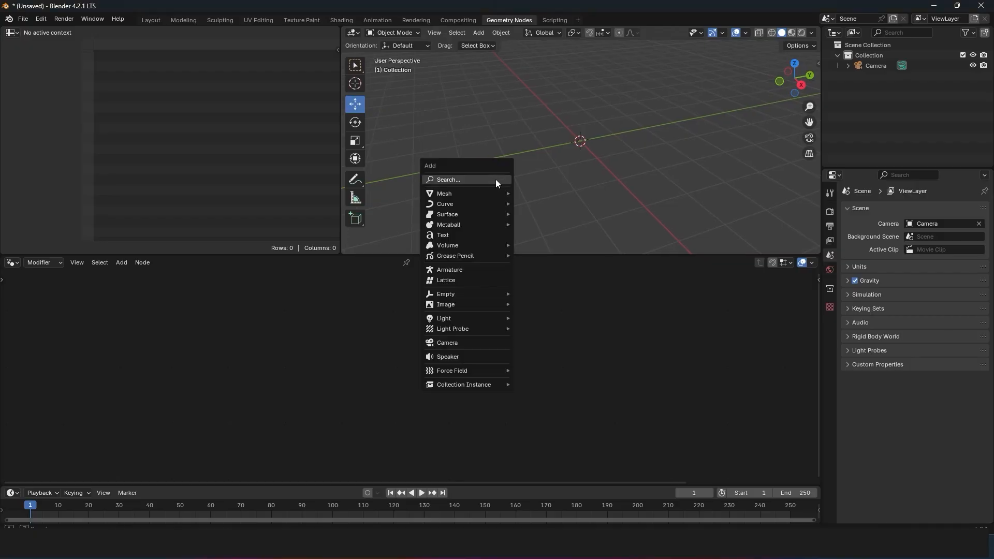
mouse_move(465, 194)
click(543, 203)
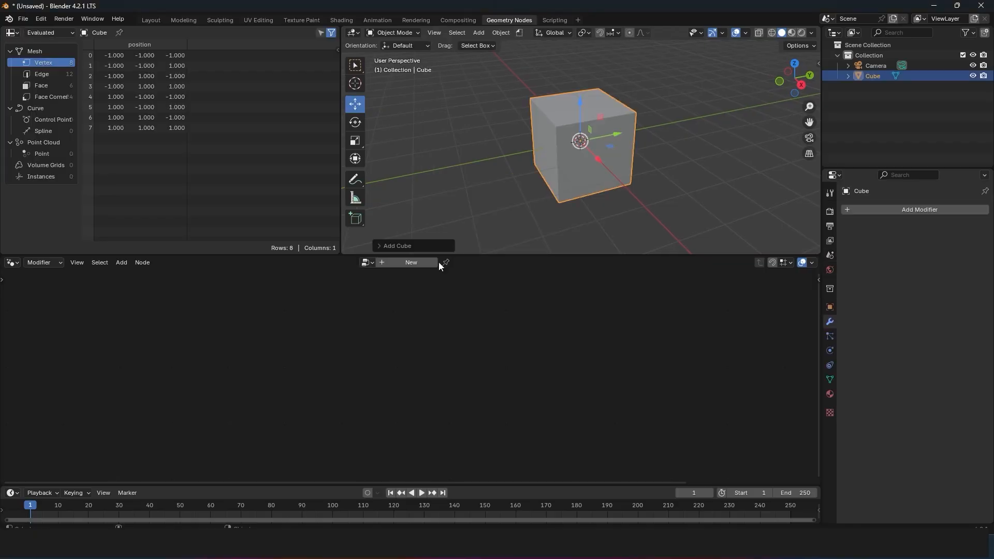
click(406, 264)
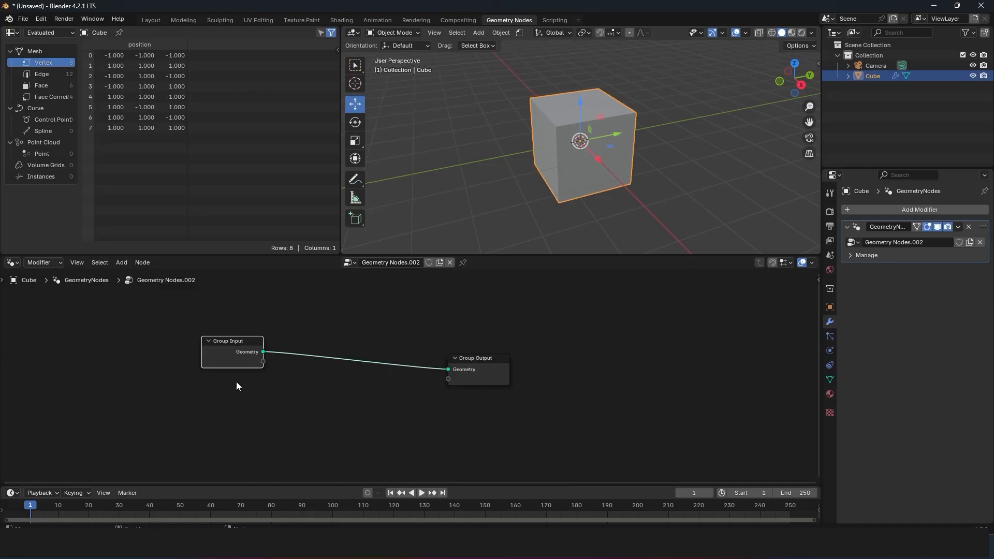
Step: Spread the Group Input and Group Output nodes apart to leave room between them
drag(225, 352, 182, 348)
drag(471, 375, 633, 367)
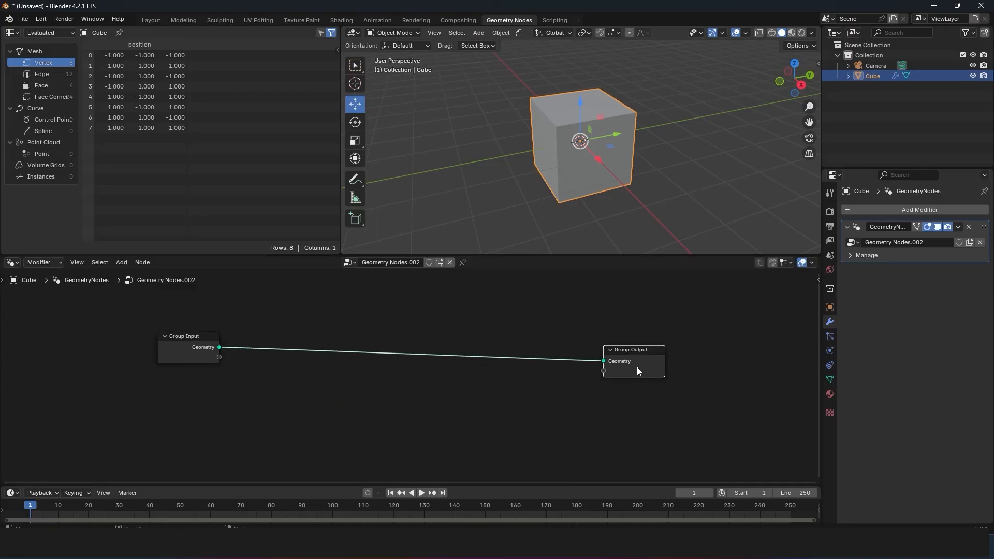
click(185, 344)
click(638, 360)
Step: Annotate the node link with two rightward arrows above it and three boxes numbered 1, 2 and 3 along it
click(356, 180)
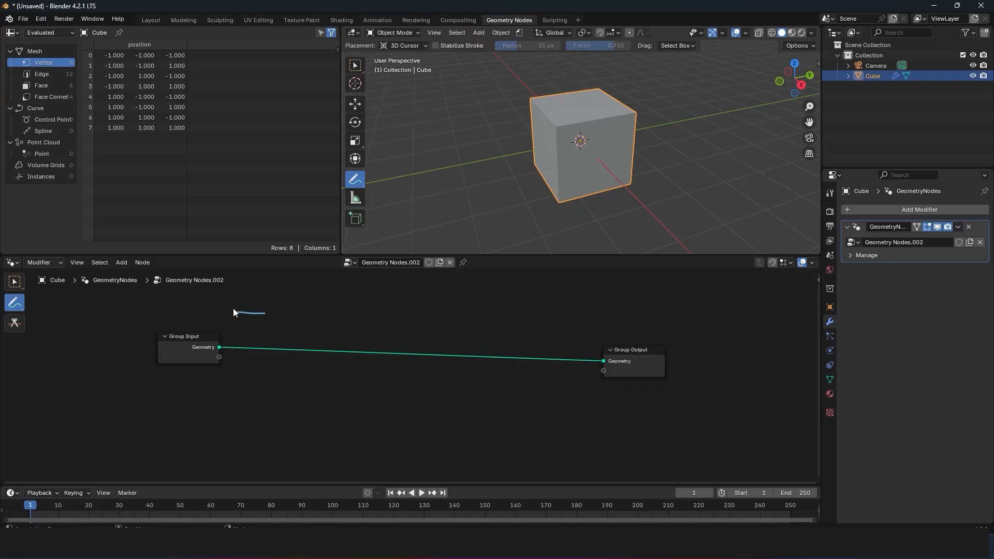
mouse_move(233, 309)
mouse_down()
mouse_move(452, 326)
mouse_move(438, 333)
mouse_move(586, 314)
mouse_up()
drag(586, 314, 557, 327)
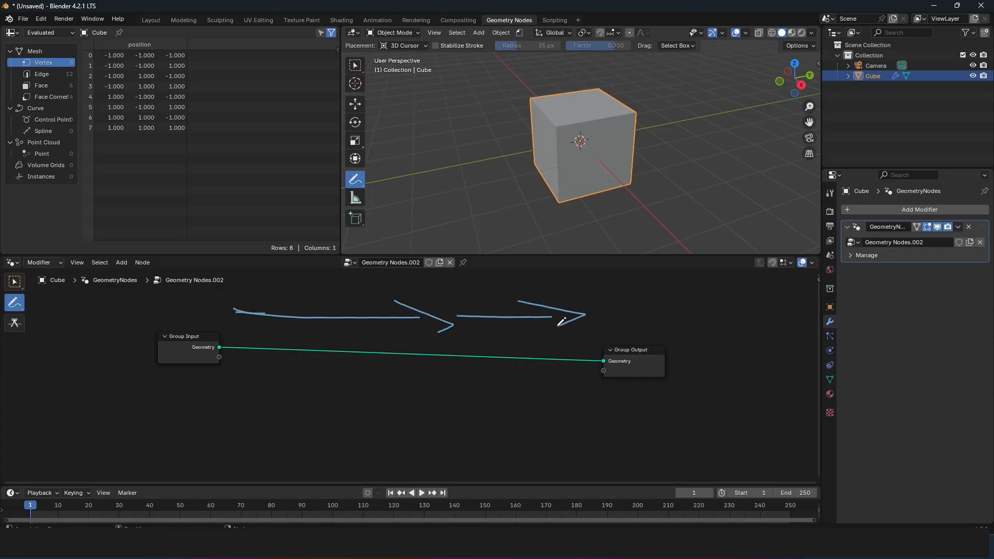
mouse_move(285, 371)
mouse_down()
mouse_move(368, 316)
mouse_move(288, 325)
mouse_move(320, 362)
mouse_move(347, 362)
mouse_up()
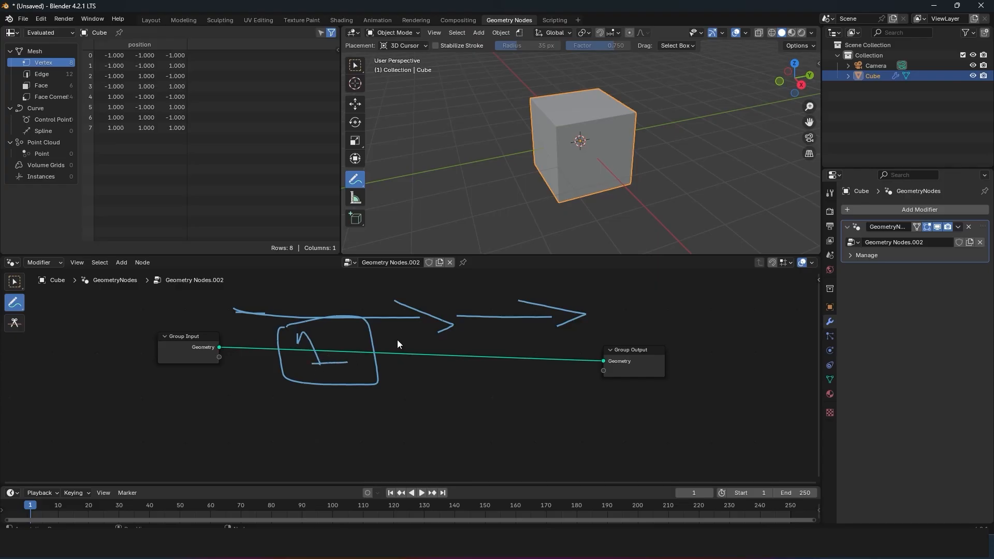
mouse_move(423, 324)
mouse_down()
mouse_move(410, 344)
mouse_move(446, 334)
mouse_move(461, 368)
mouse_up()
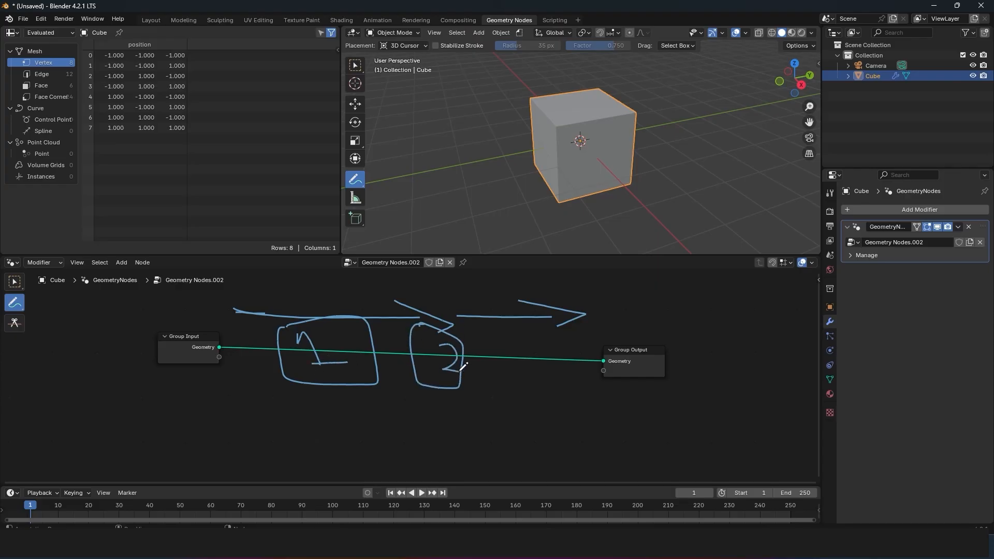
mouse_move(524, 331)
mouse_down()
mouse_move(550, 342)
mouse_move(539, 369)
mouse_move(515, 384)
mouse_up()
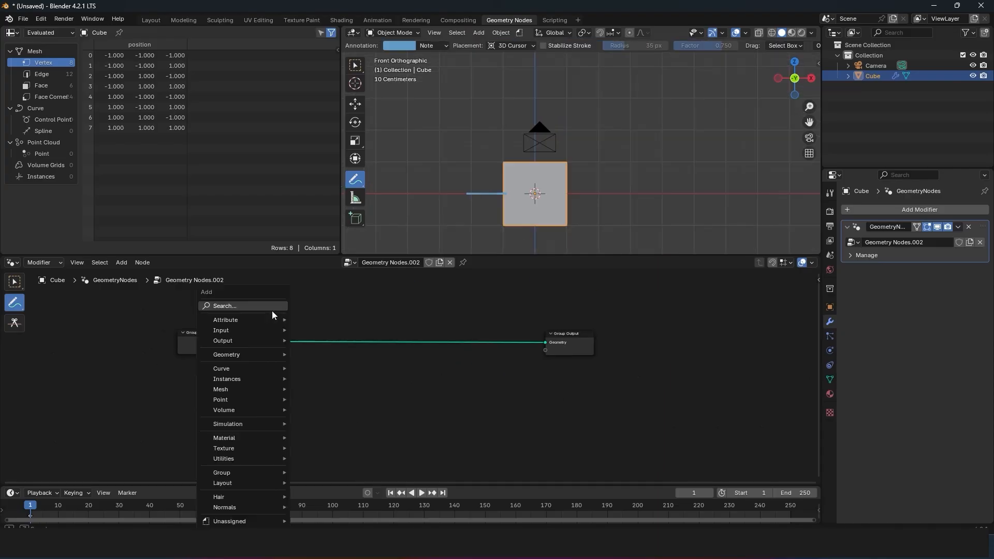
Step: Insert a Transform Geometry node on the link right after Group Input
click(272, 310)
text(tra)
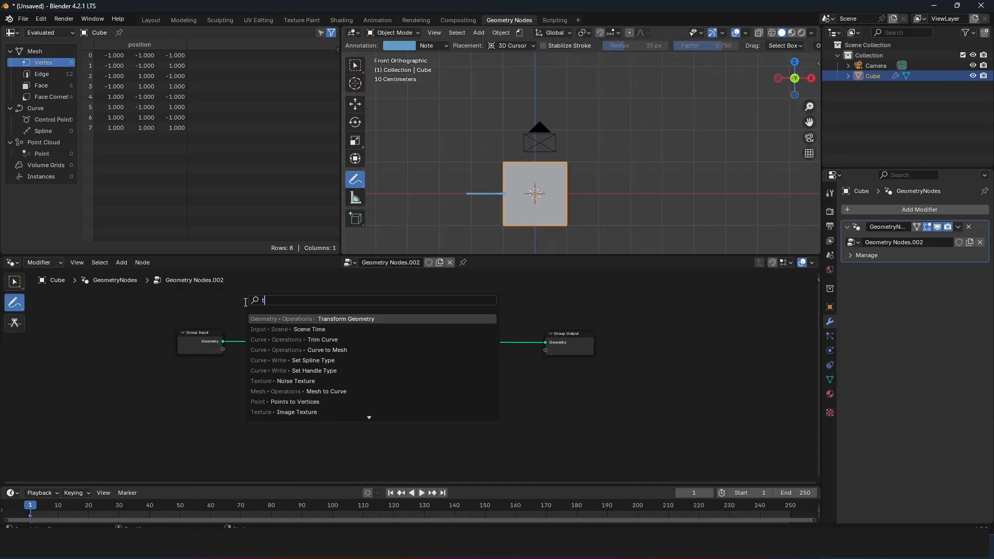
click(334, 320)
click(249, 321)
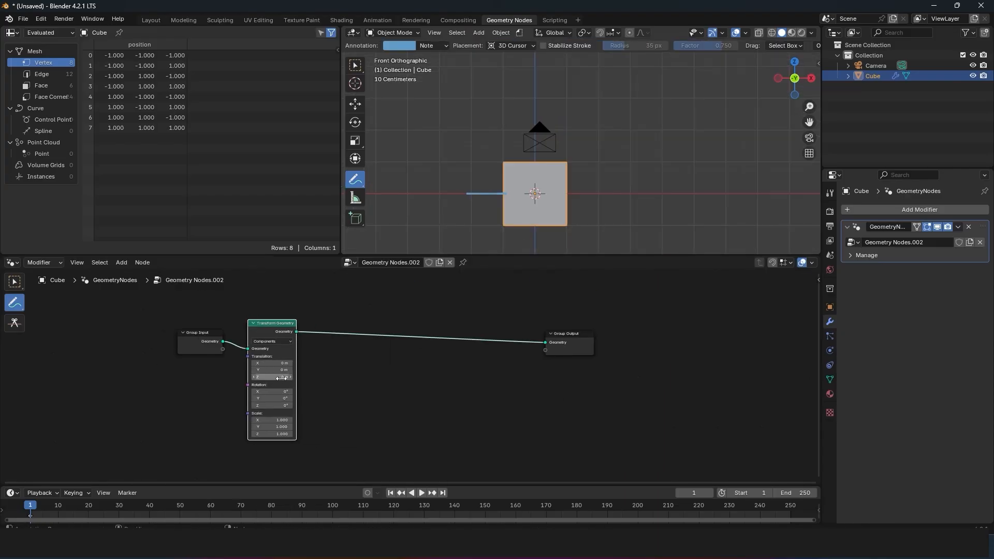
Step: Set the Transform Geometry node's Z translation to 1 m and annotate an arrow along the X axis under the cube
click(286, 377)
text(1)
key(Return)
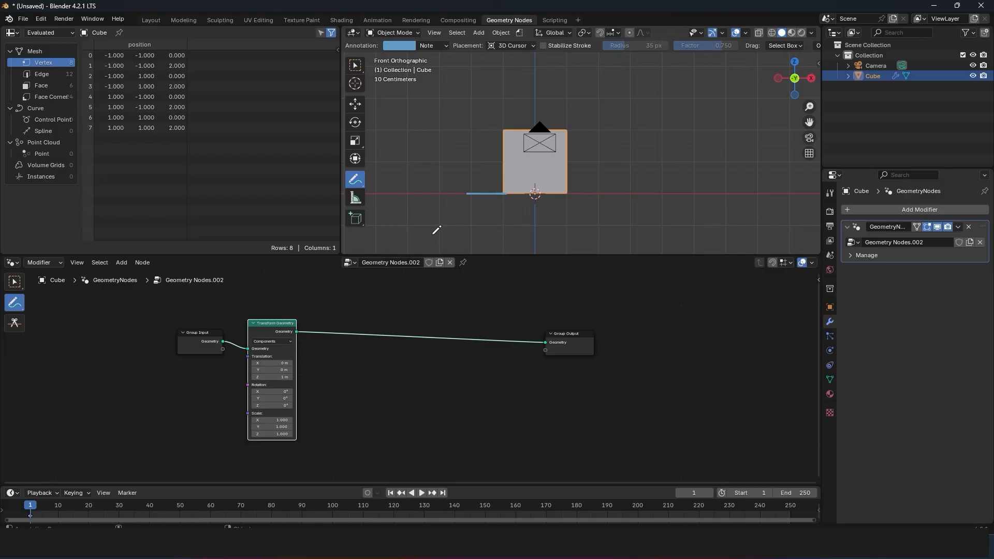
mouse_move(522, 193)
mouse_down()
mouse_move(659, 189)
mouse_move(659, 200)
mouse_up()
Step: Duplicate the Transform Geometry node onto the link after the first one and label the pair 1 and 2 by hand
key(shift+d)
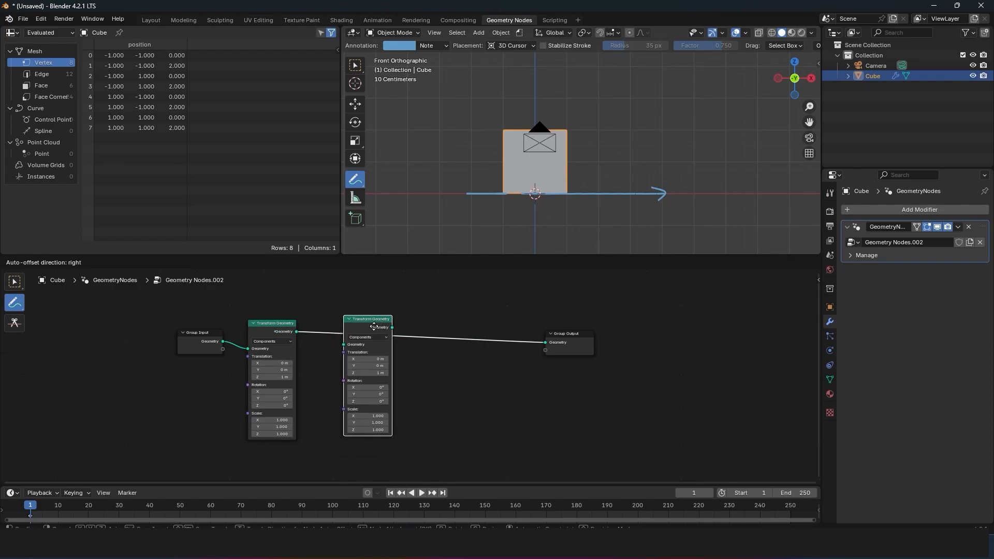
click(384, 374)
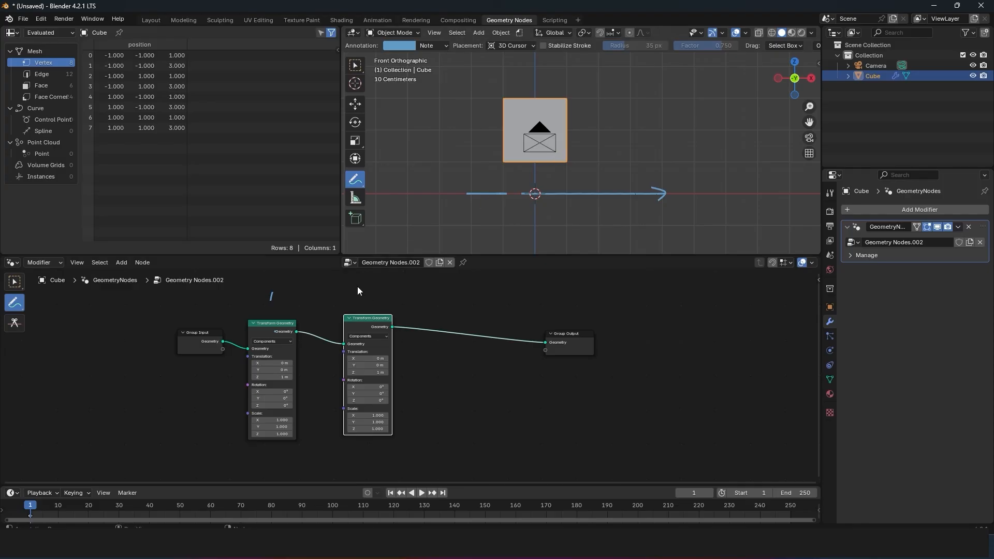
drag(377, 283, 390, 294)
Step: Measure the two successive vertical shifts of the cube with rulers drawn beside it below and above the X axis
click(356, 197)
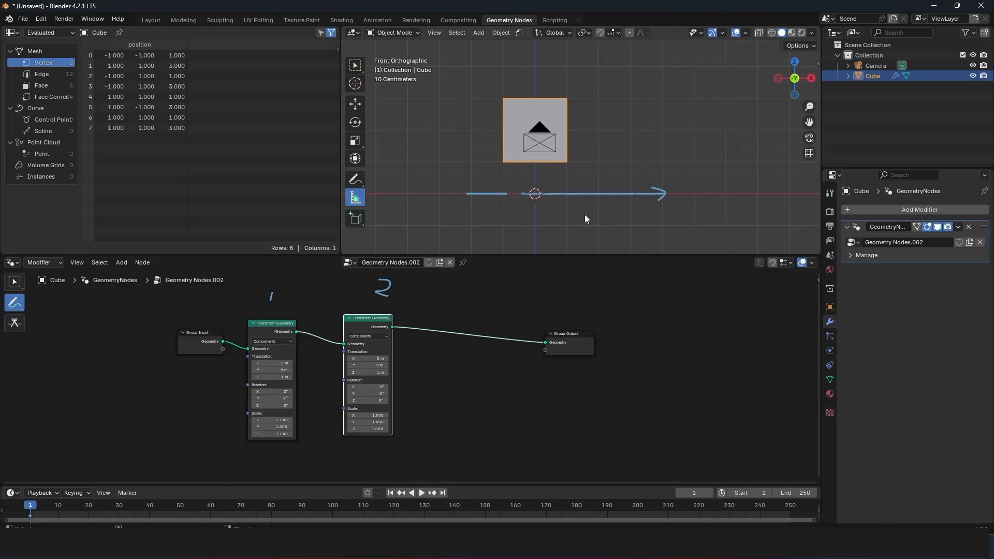
drag(578, 231, 577, 228)
drag(597, 192, 598, 165)
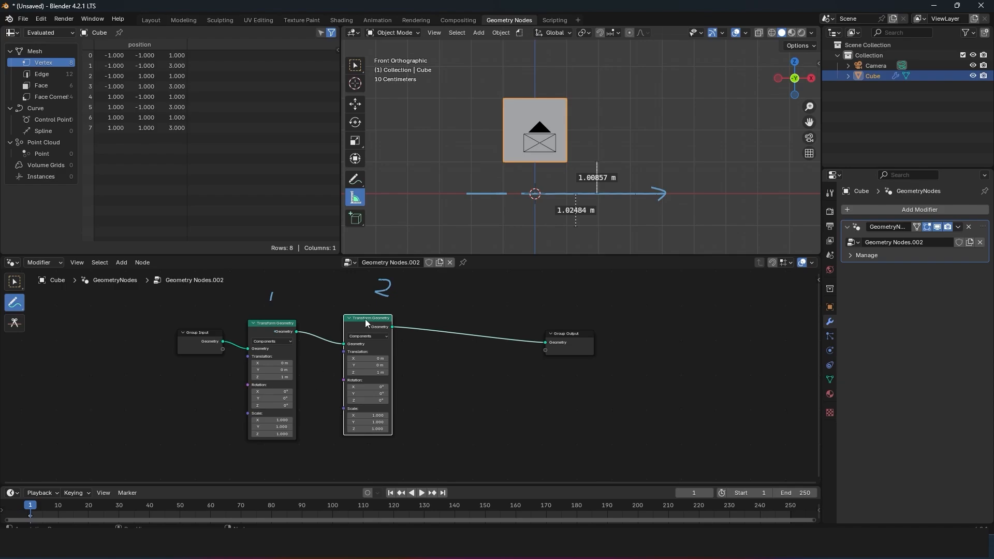
Step: Mute both Transform Geometry nodes and re-enable them one after the other to compare the cube's height
key(m)
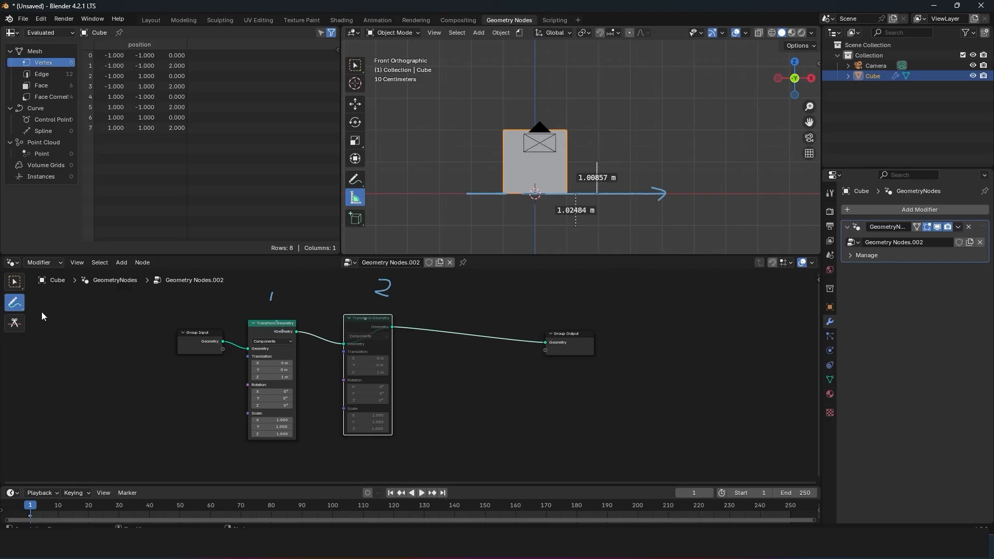
click(15, 282)
click(277, 332)
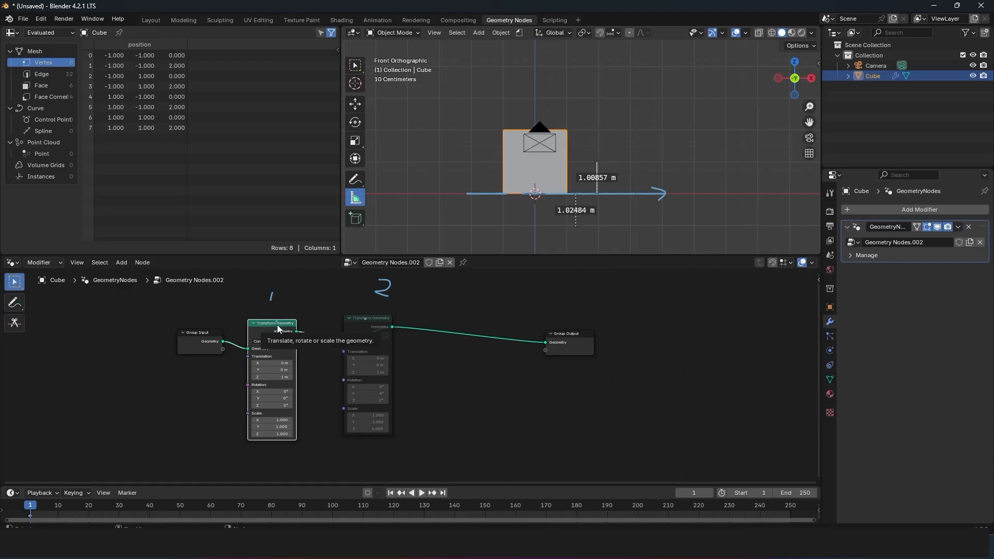
key(m)
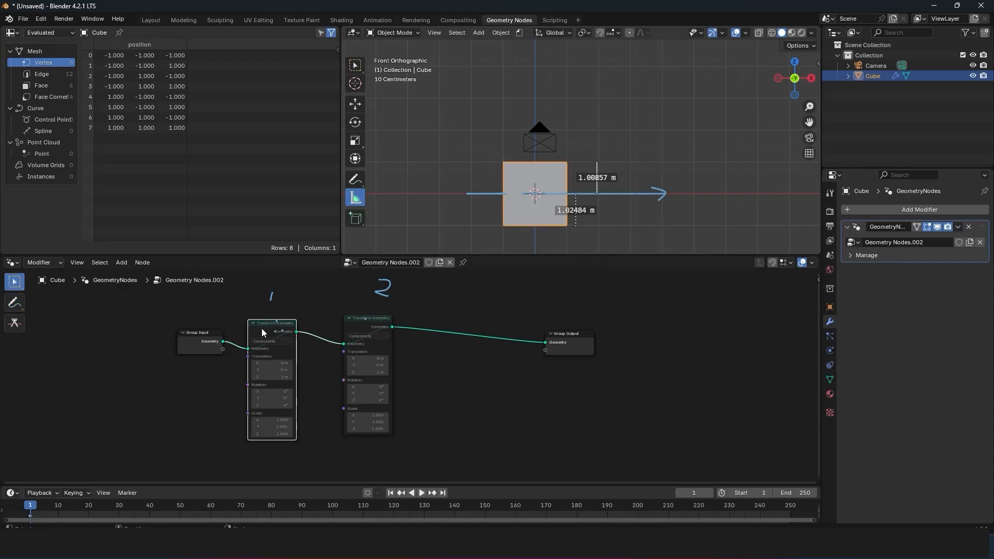
key(m)
click(375, 322)
key(m)
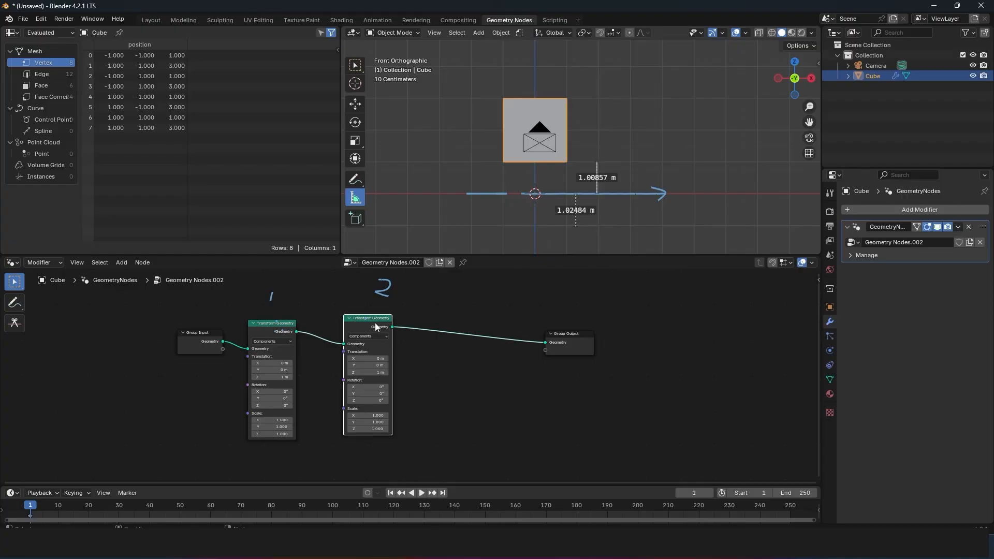
Step: Set the second Transform Geometry node's Z translation to 0 m and its Y rotation to about 67.7°
click(377, 372)
text(0)
key(Return)
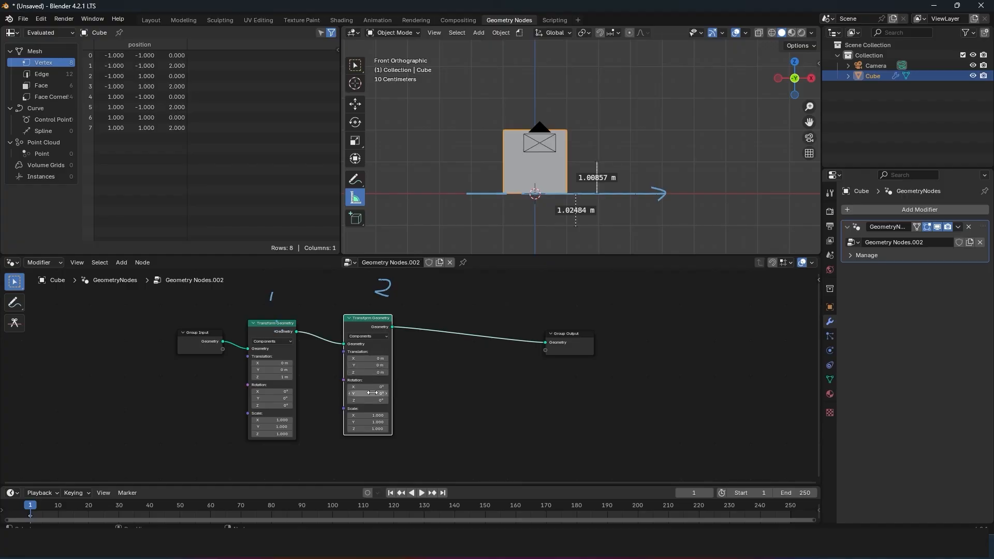
drag(373, 393, 481, 394)
Step: Mute and re-enable the rotating Transform Geometry node to compare the cube with and without the rotation
click(284, 334)
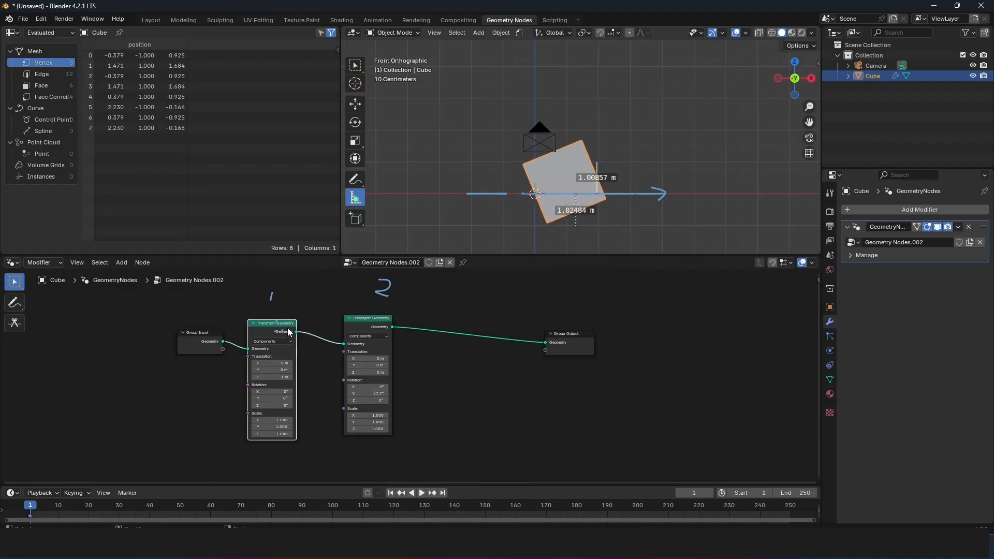
click(356, 324)
key(m)
click(272, 328)
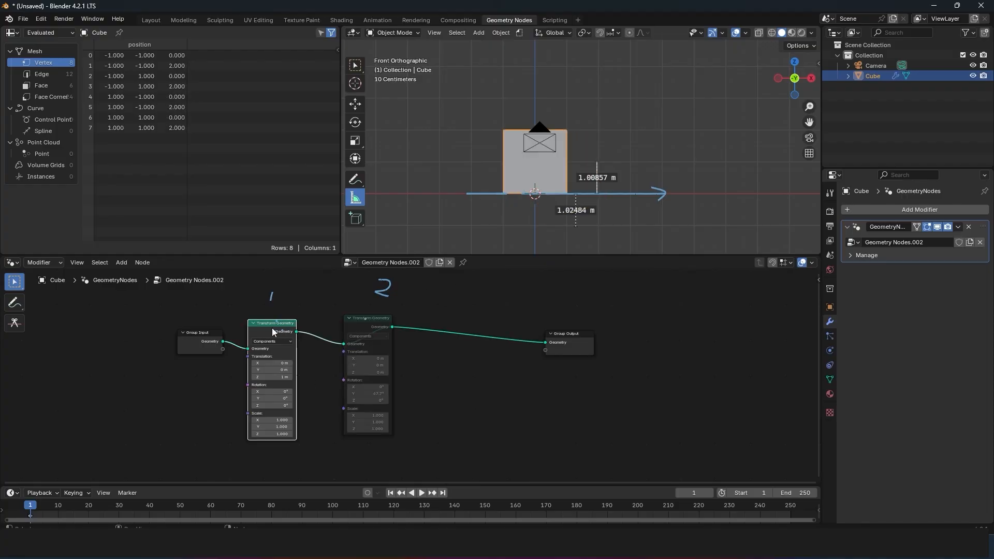
click(385, 318)
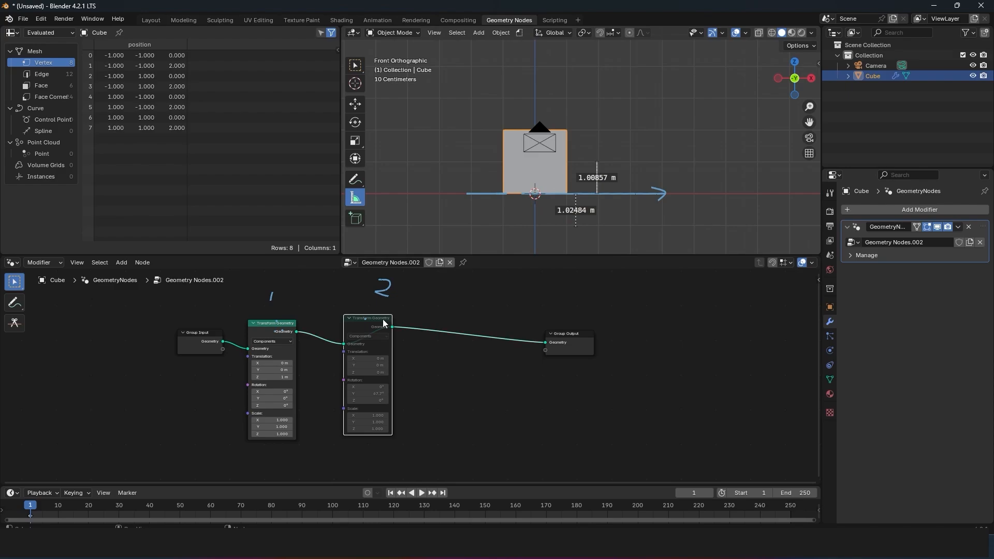
key(m)
Step: Shift Group Input aside and insert the rotating Transform Geometry node between it and the translating node
drag(202, 333, 147, 334)
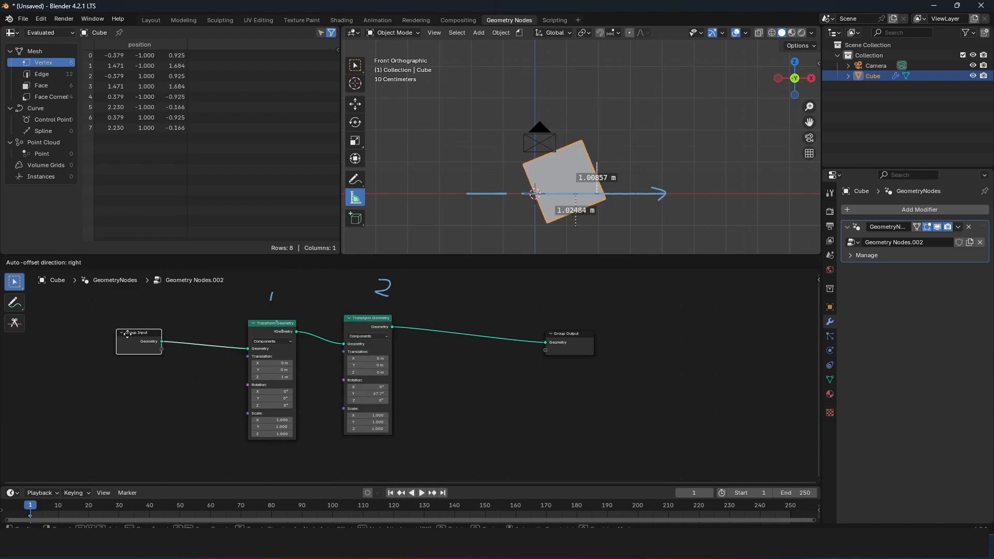
alt+drag(374, 325, 206, 348)
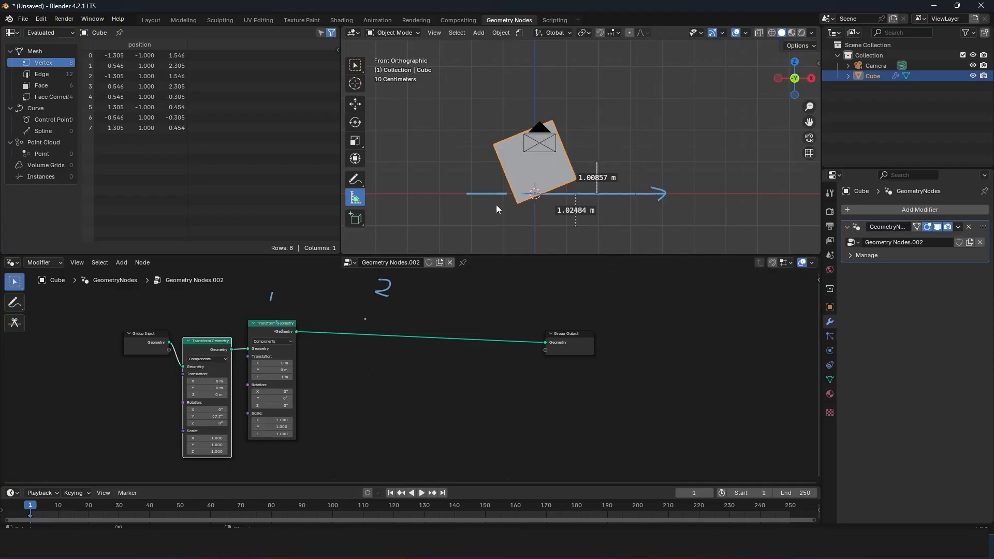
drag(266, 330, 287, 330)
Step: Mute the translating node, align the rotating node beside it, and re-enable the translation
key(m)
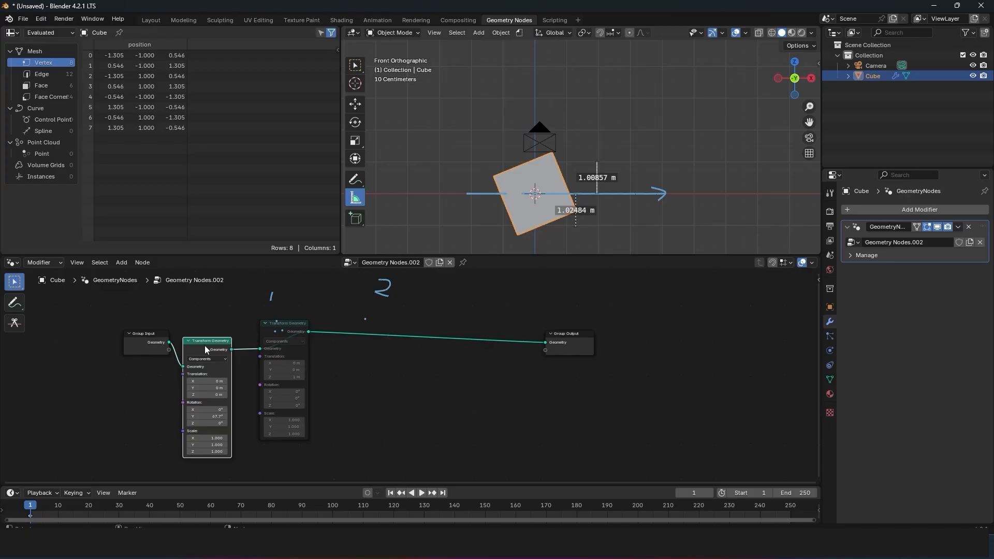
drag(208, 344, 212, 325)
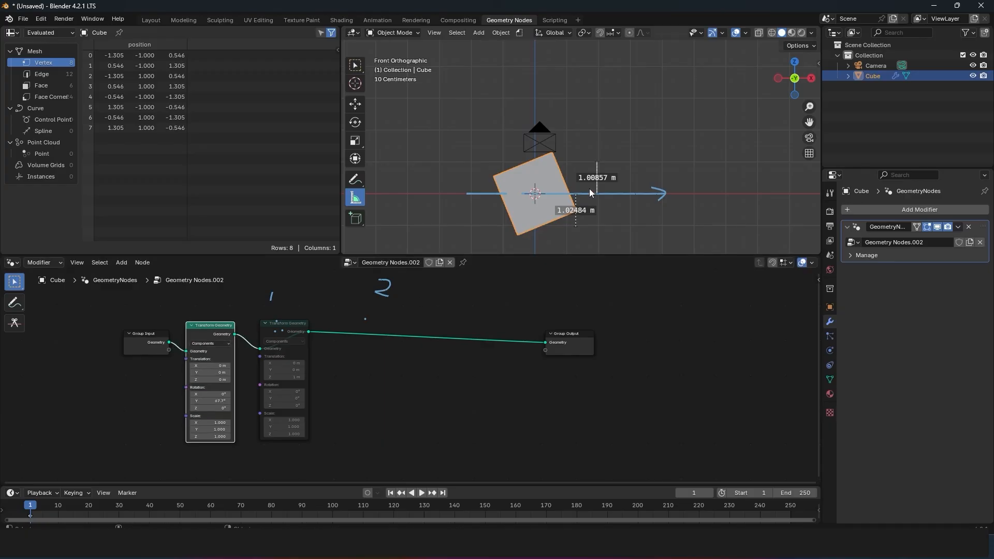
click(293, 326)
key(m)
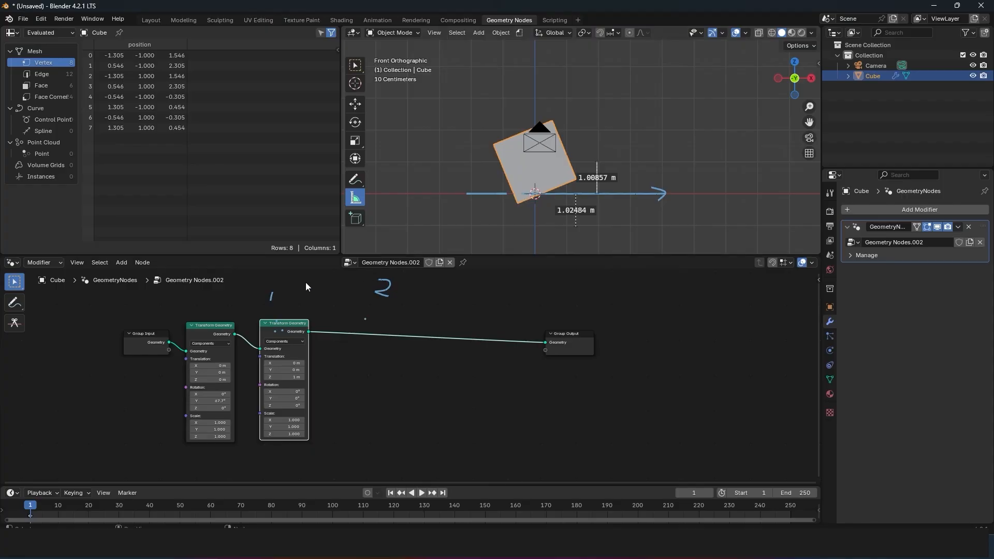
Step: Put the rotating Transform Geometry node back after the translating node and leave it muted
alt+drag(210, 331, 370, 340)
key(ctrl+z)
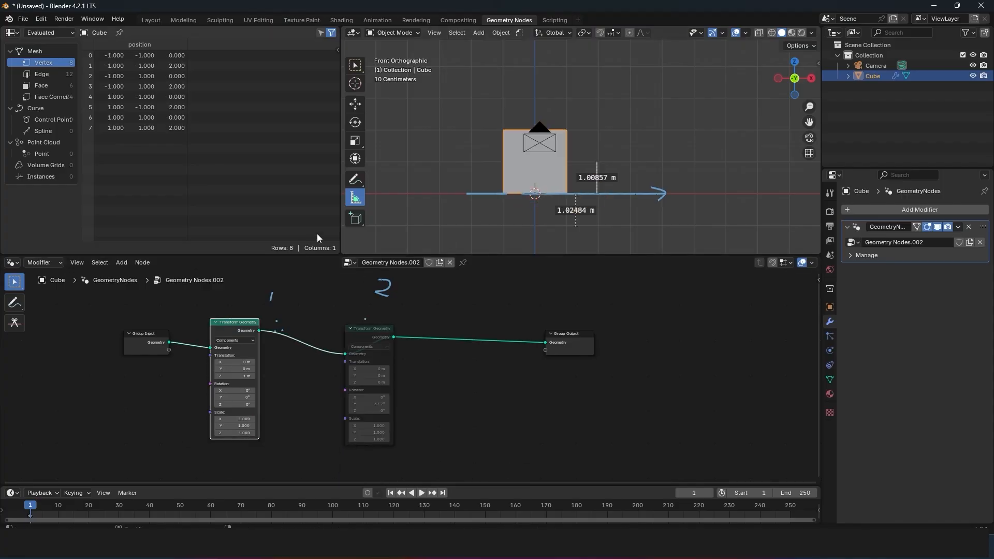
Step: Draw a vertical ruler of about 1.04 m below the cube's base and re-enable the rotating node
drag(545, 223, 545, 194)
click(386, 329)
key(m)
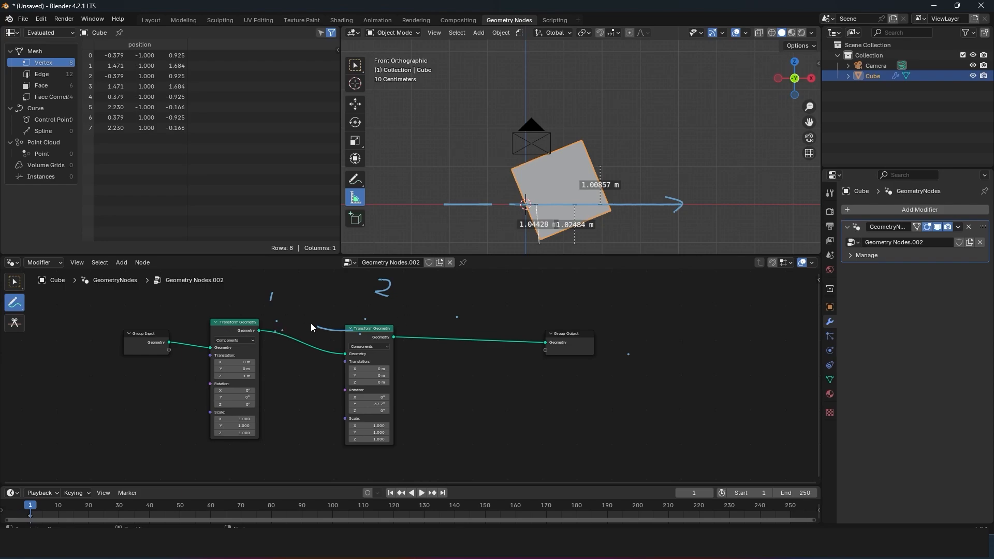
Step: Examine the world origin as the rotated cube's pivot point up close and from an angled perspective
scroll(437, 167, up, 3)
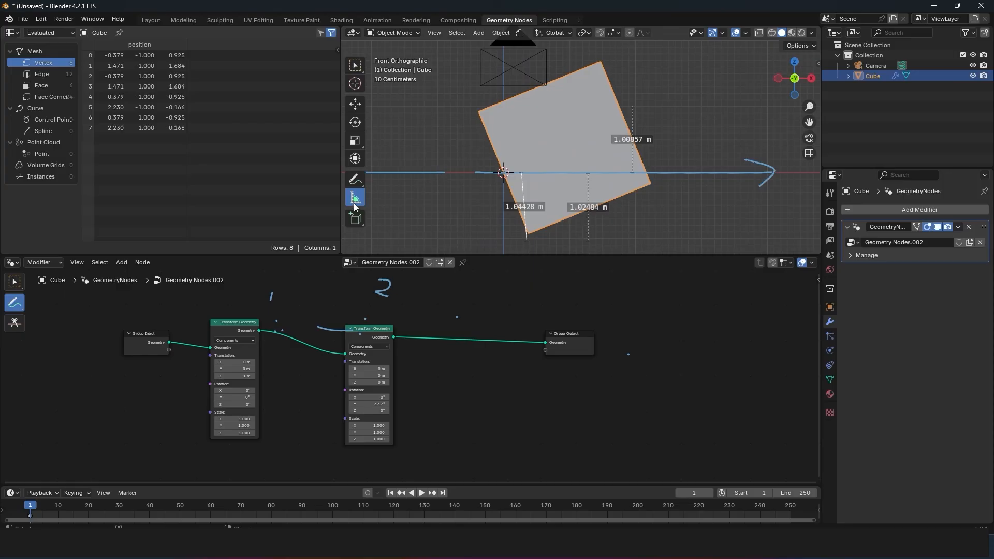
mouse_move(510, 177)
middle_down()
mouse_move(585, 200)
mouse_move(514, 134)
mouse_move(524, 175)
mouse_move(543, 133)
mouse_move(490, 123)
mouse_move(542, 131)
middle_up()
scroll(514, 134, up, 4)
scroll(524, 173, up, 2)
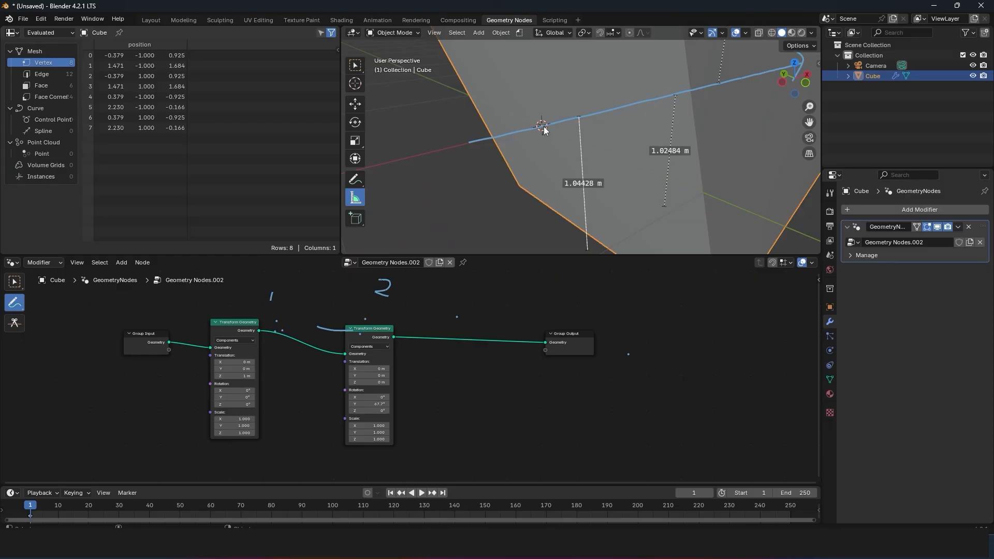
Step: Insert a Transform Geometry node between Group Input and Group Output
key(KP_1)
scroll(595, 203, down, 4)
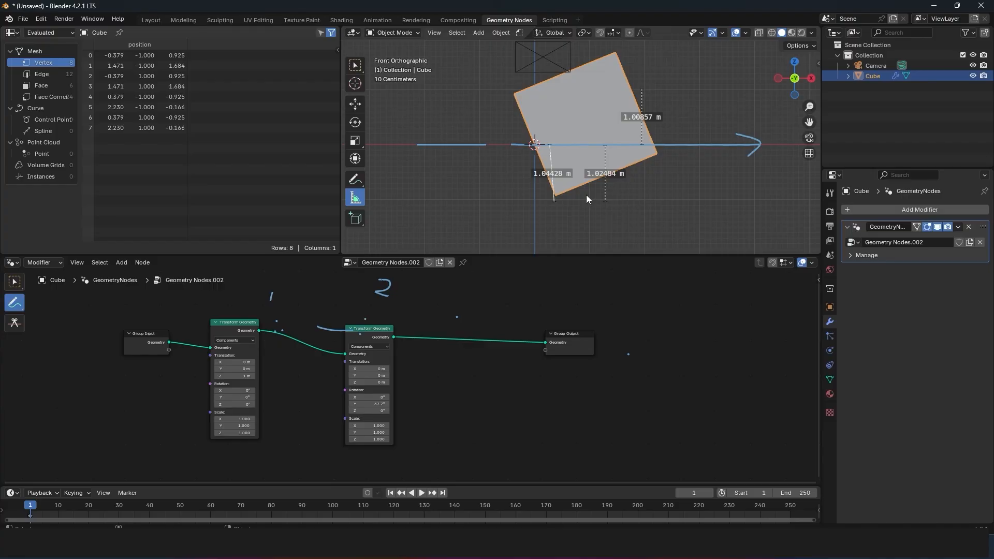
key(shift+a)
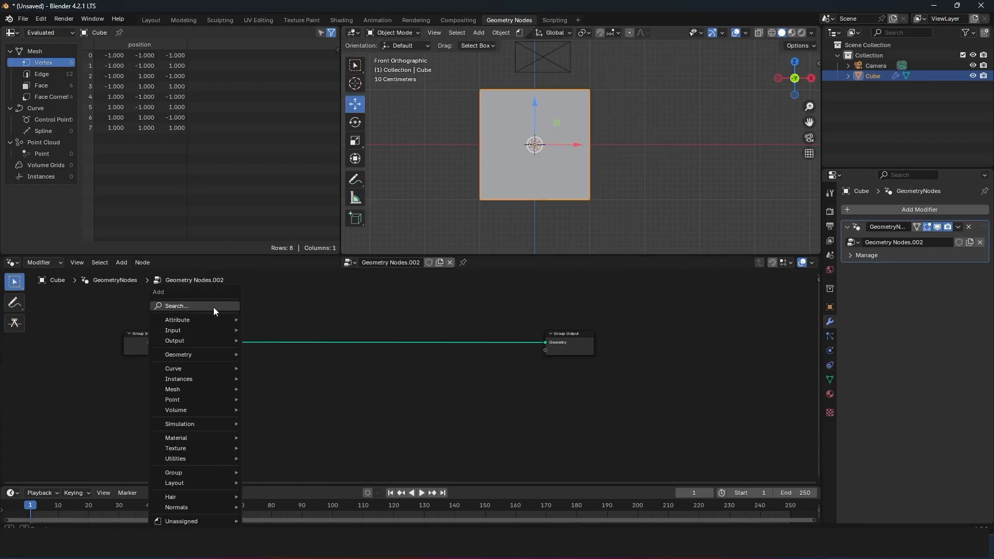
text(t)
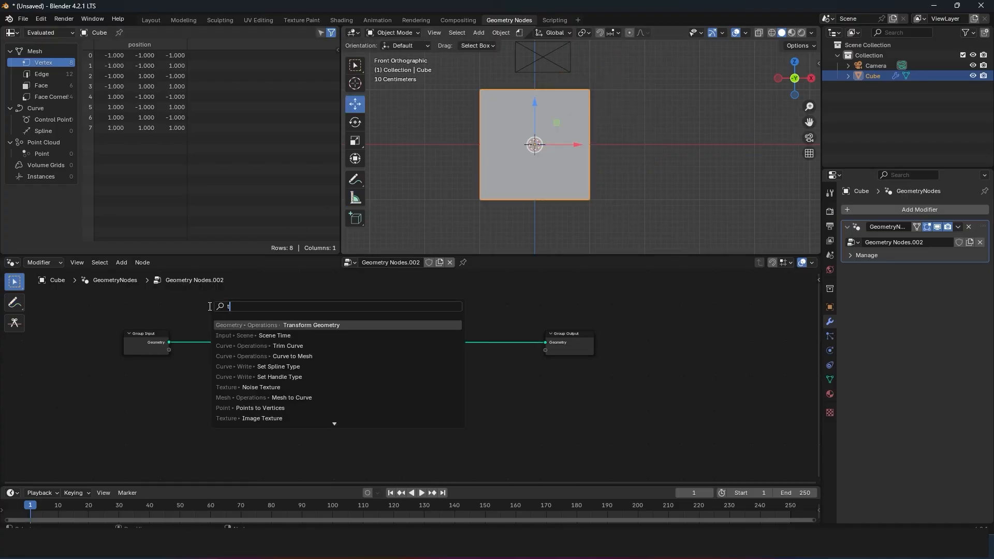
text(ra)
key(Return)
click(290, 356)
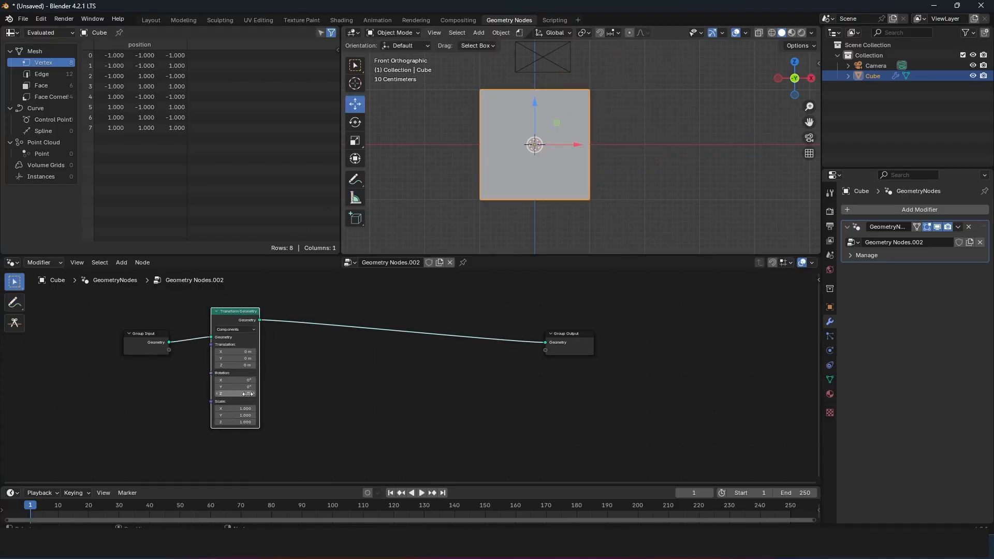
Step: Rotate the cube about 28.8° around Y in the Transform Geometry node and circle the world origin with an annotation
mouse_move(246, 395)
mouse_down()
mouse_move(266, 395)
mouse_move(258, 387)
mouse_up()
right_click(266, 395)
click(355, 179)
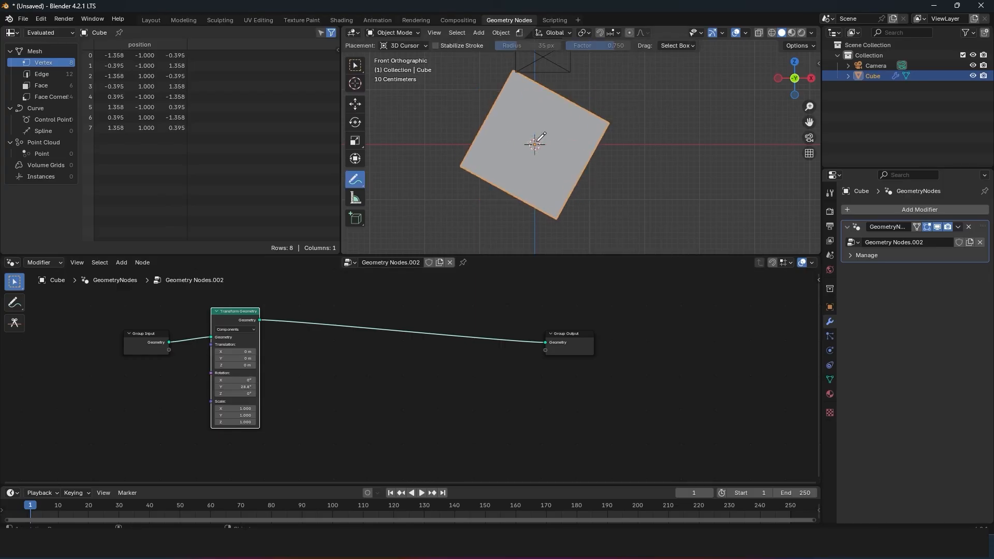
drag(543, 134, 542, 136)
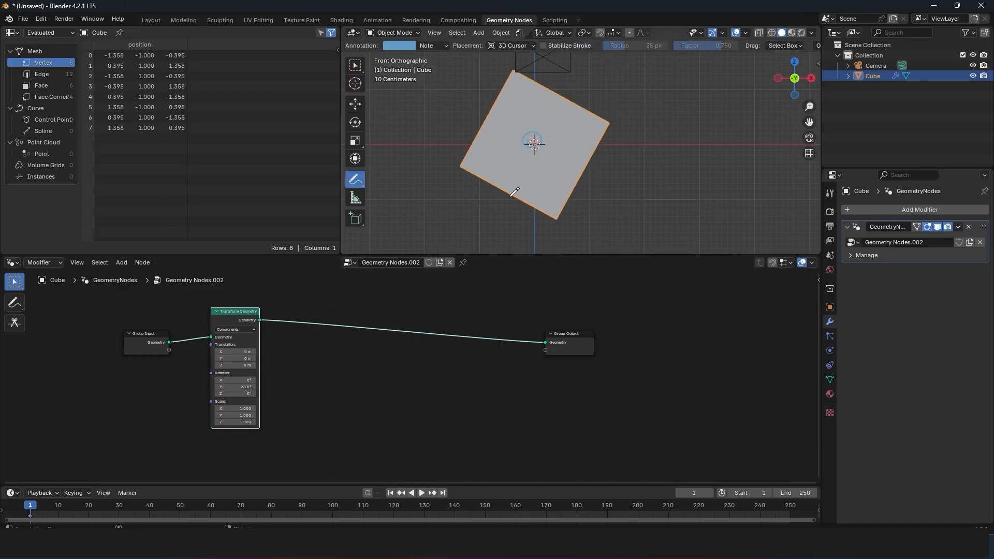
Step: Set the Transform Geometry node's rotation to about 57.9° on Y and about -4.6° on Z
mouse_move(244, 387)
mouse_down()
mouse_move(282, 388)
mouse_move(260, 388)
mouse_up()
middle_drag(679, 136, 611, 151)
drag(244, 394, 232, 394)
key(KP_1)
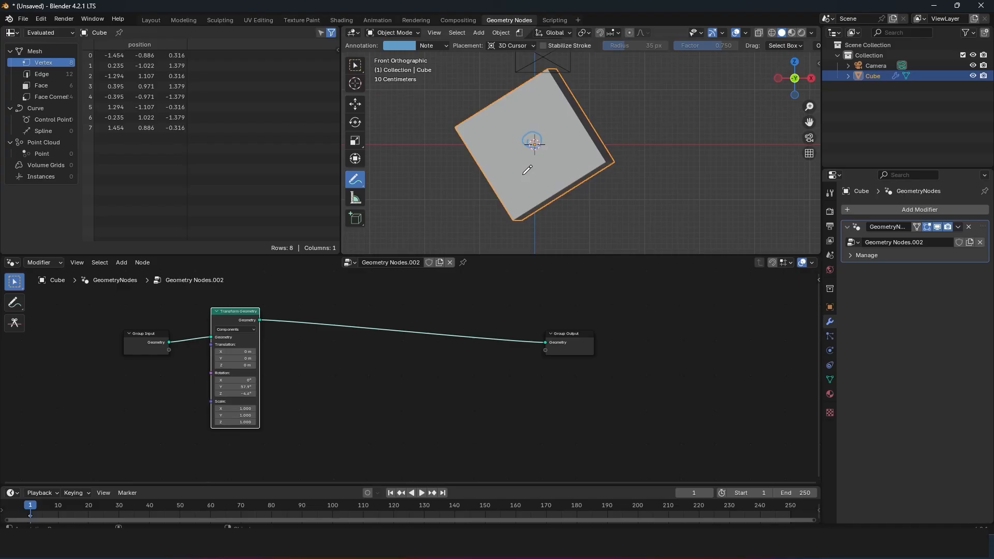
Step: Insert a duplicate Transform Geometry node before the rotating one and reset its X, Y and Z rotation to 0°
drag(244, 321, 340, 322)
click(249, 327)
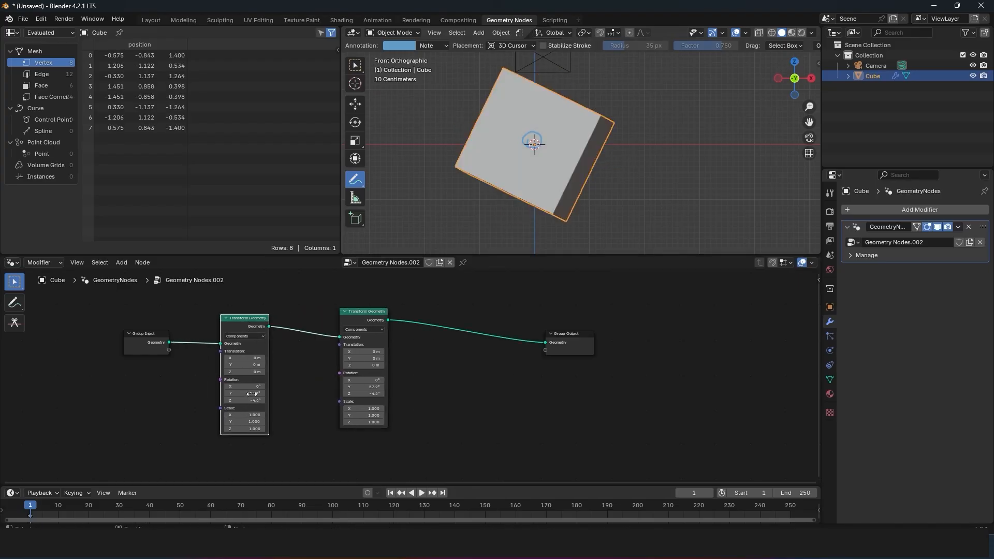
drag(252, 386, 253, 400)
text(0)
key(Return)
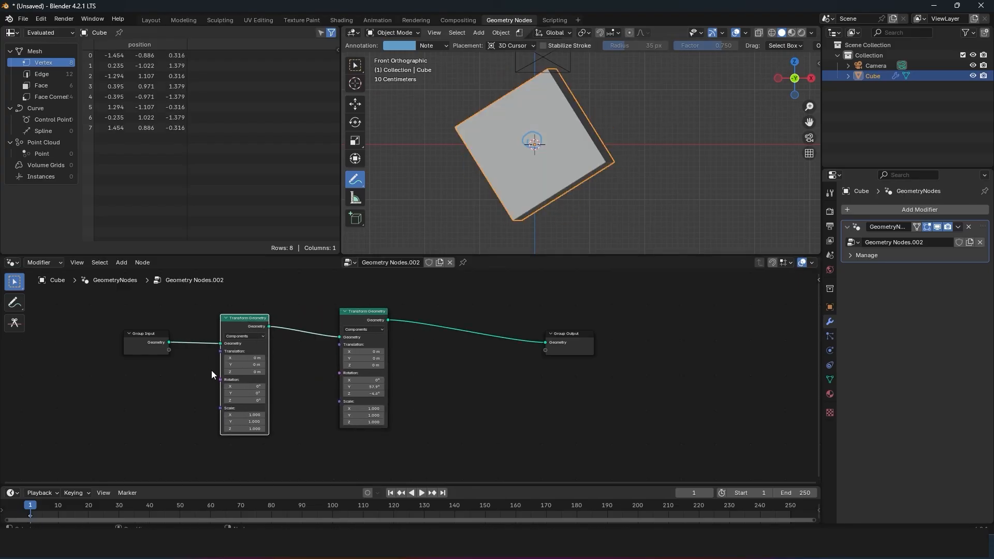
Step: Mute the rotating Transform Geometry node and set the first node's Z translation to 1.6 m
click(381, 311)
key(m)
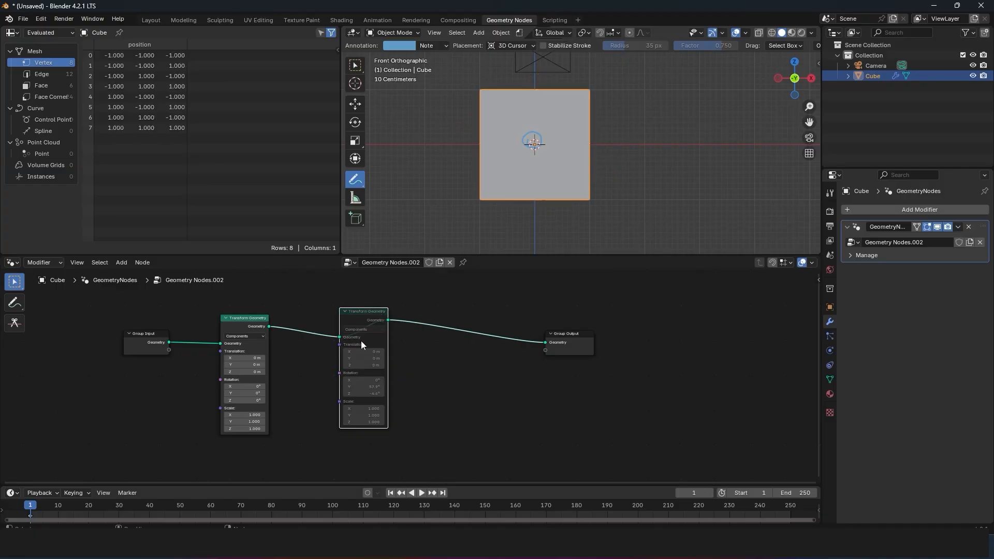
drag(260, 375, 290, 375)
shift+middle_drag(456, 225, 454, 233)
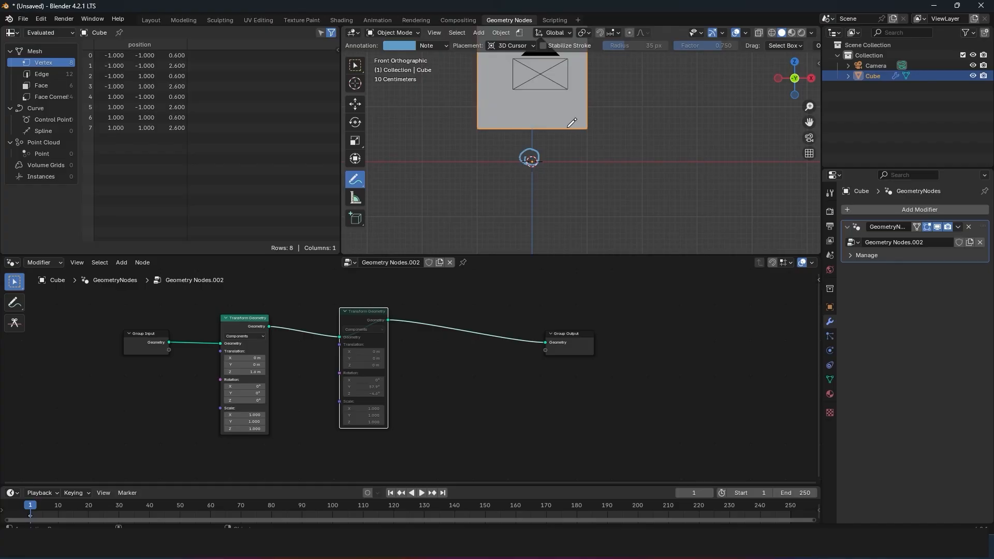
Step: Add a second cube at the 3D cursor and move its mesh up and away from its origin in Edit Mode
mouse_move(572, 123)
shift+middle_down()
mouse_move(573, 171)
mouse_move(538, 209)
shift+middle_up()
scroll(523, 211, down, 5)
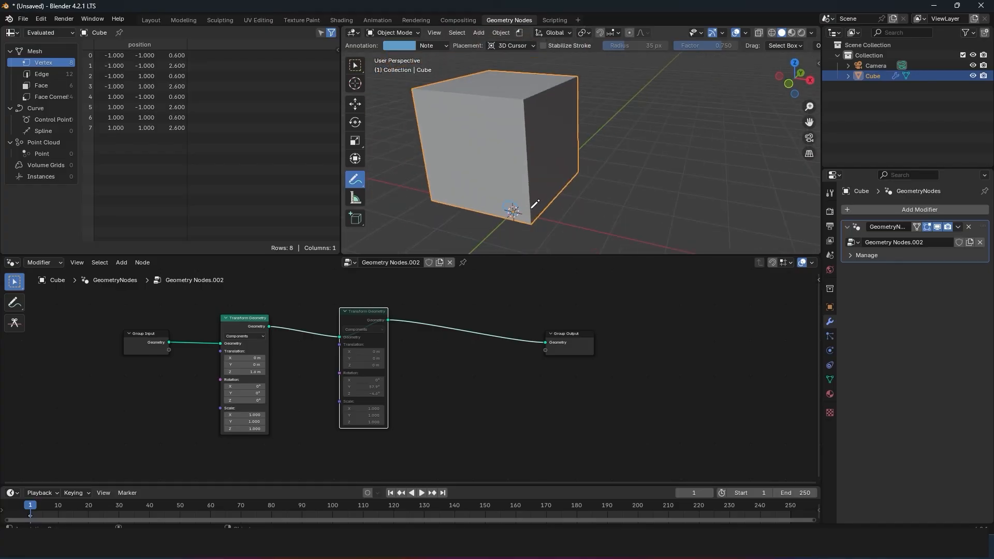
key(Delete)
key(shift+a)
mouse_move(616, 177)
click(657, 186)
key(Tab)
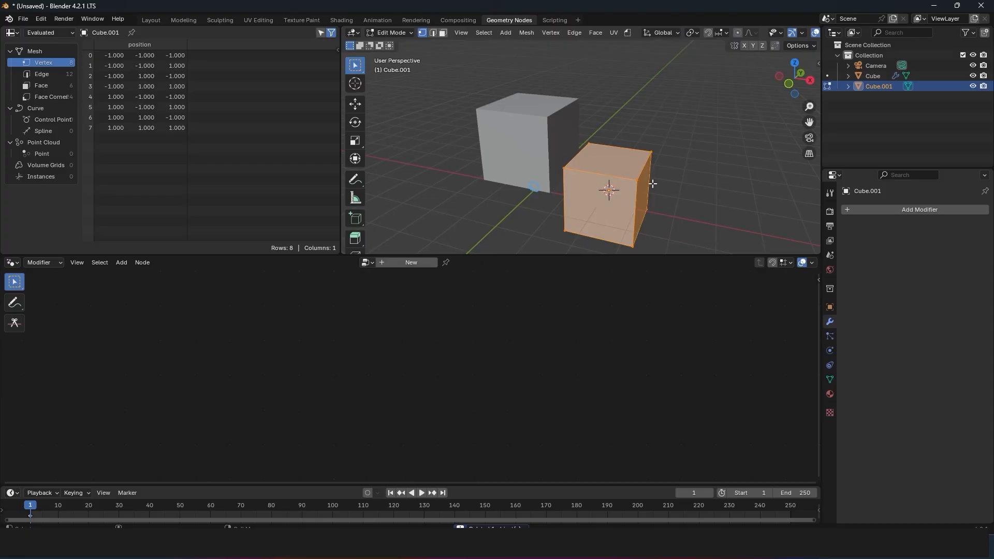
key(g)
click(693, 117)
key(Tab)
Step: Show the second cube's transform values and rotate its mesh freely by about 40° in Edit Mode
middle_drag(603, 210, 612, 182)
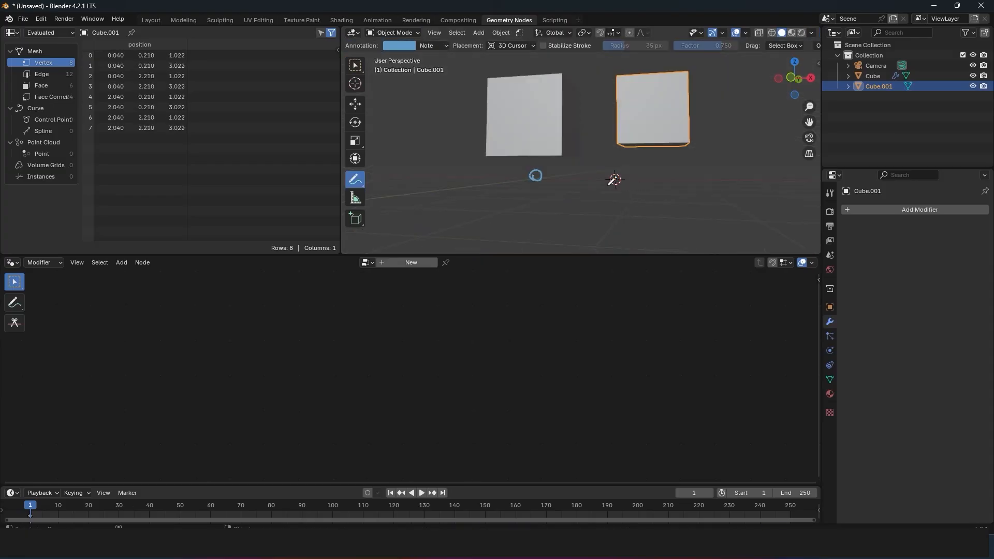
scroll(616, 180, up, 4)
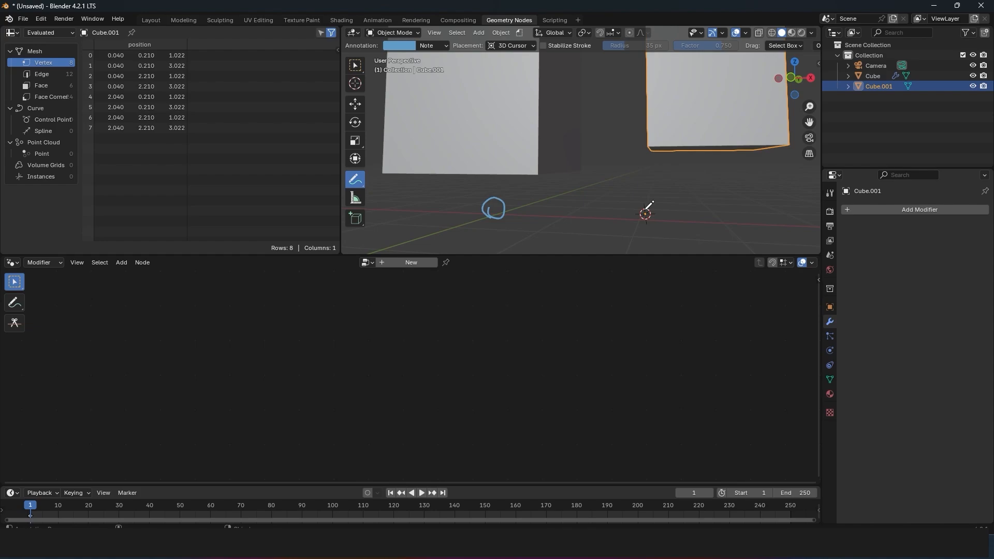
scroll(648, 206, down, 3)
key(n)
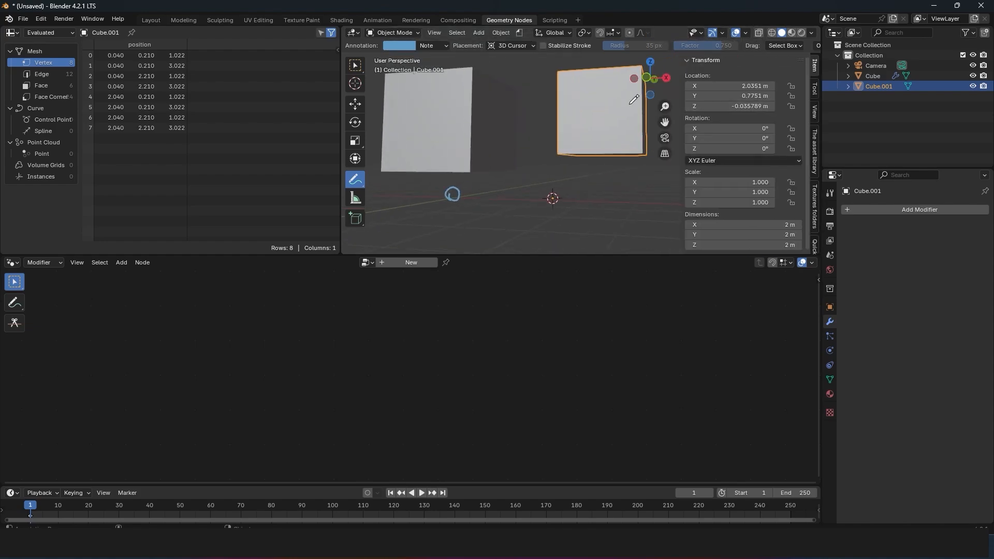
key(Tab)
key(r)
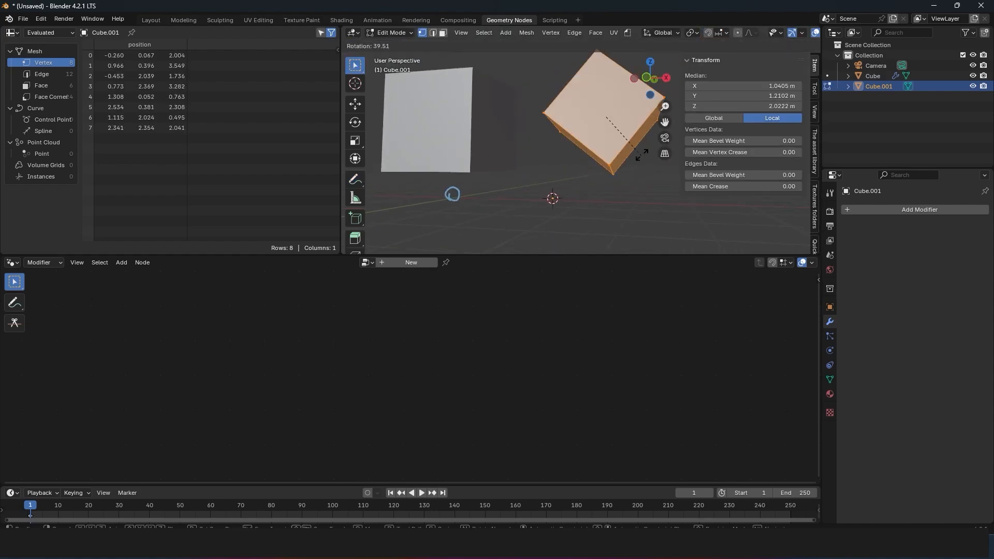
click(643, 152)
Step: Pull individual corner vertices of the second cube to new positions to distort its mesh, then return to Object Mode
click(618, 157)
key(g)
click(673, 179)
click(541, 128)
key(g)
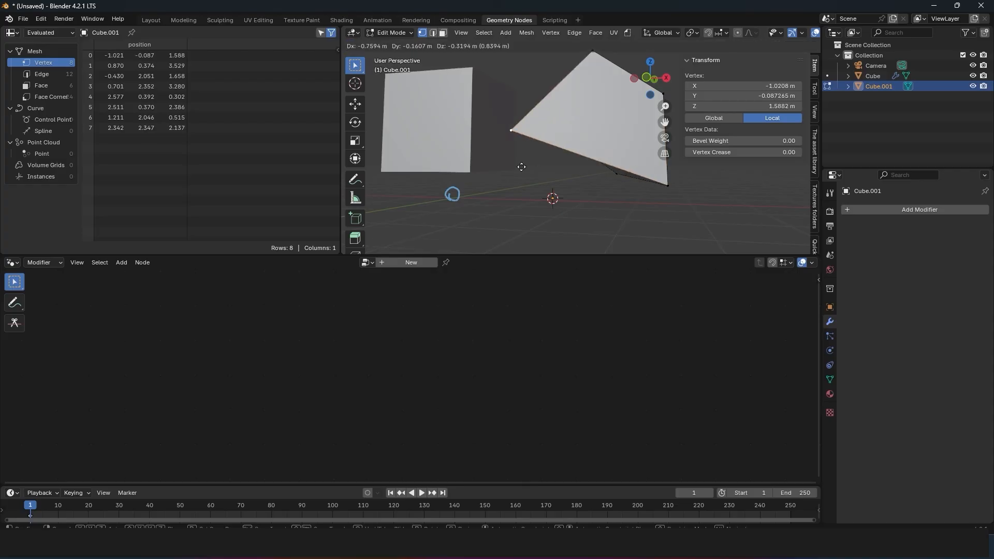
click(515, 169)
click(592, 58)
key(g)
key(Escape)
key(Tab)
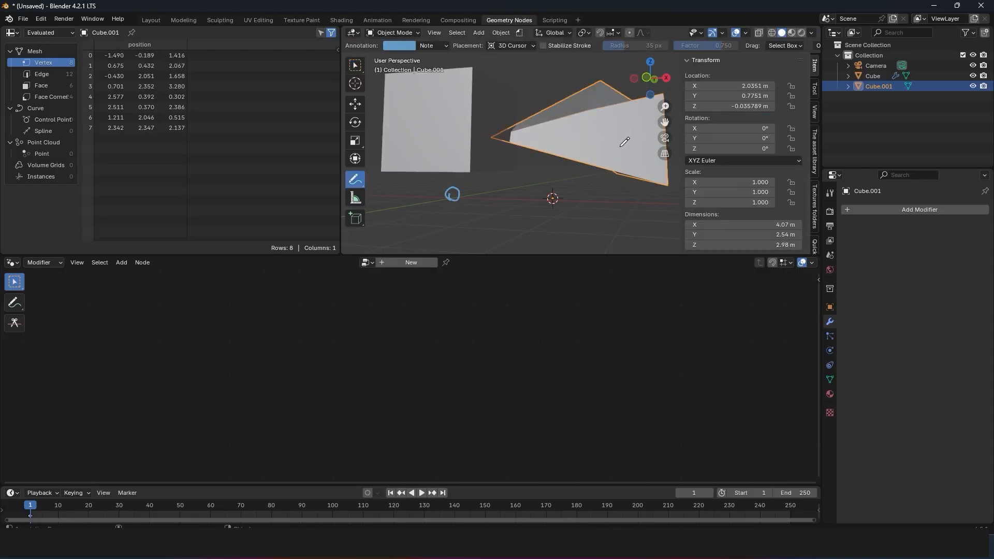
Step: Examine the distorted cube's object transform values against its origin, and delete the object
middle_drag(621, 147, 650, 128)
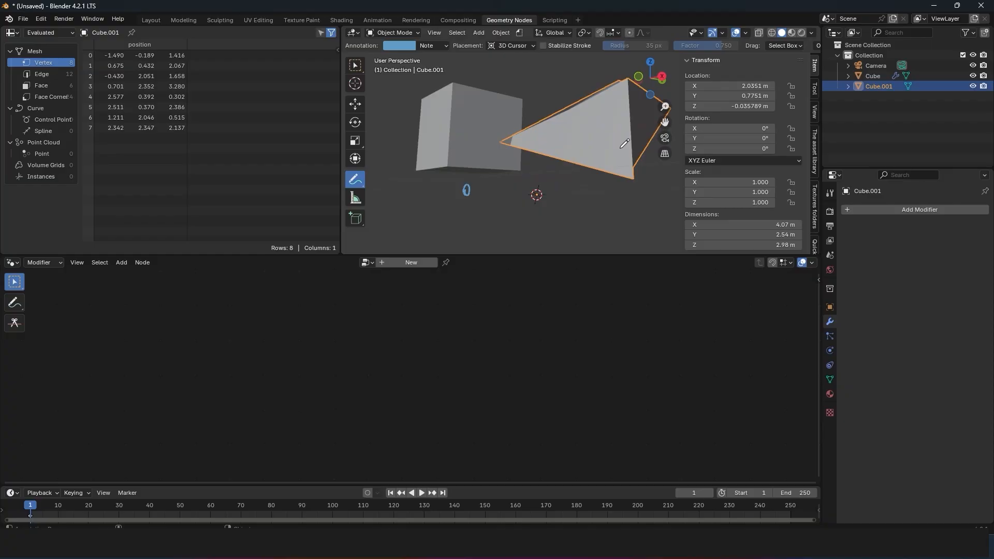
middle_drag(576, 221, 590, 221)
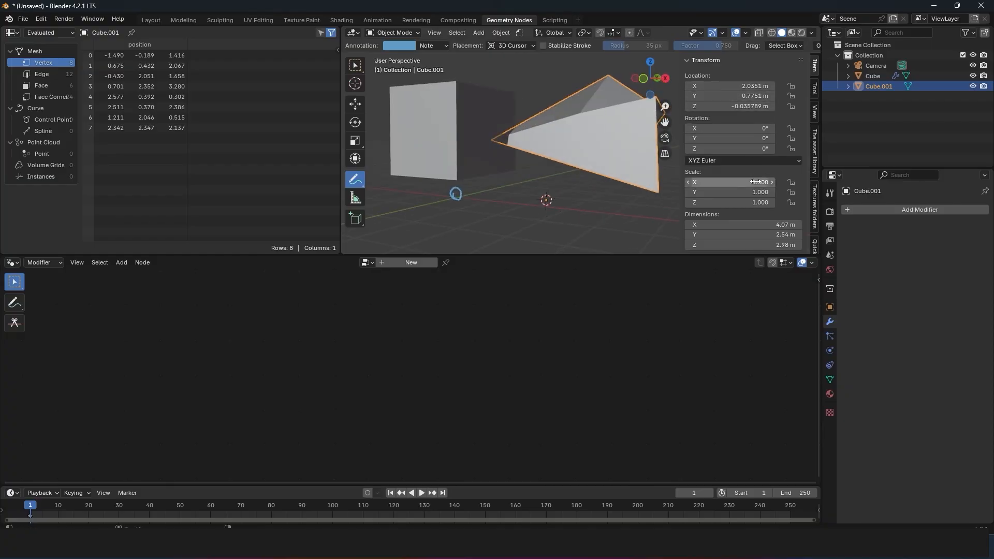
key(x)
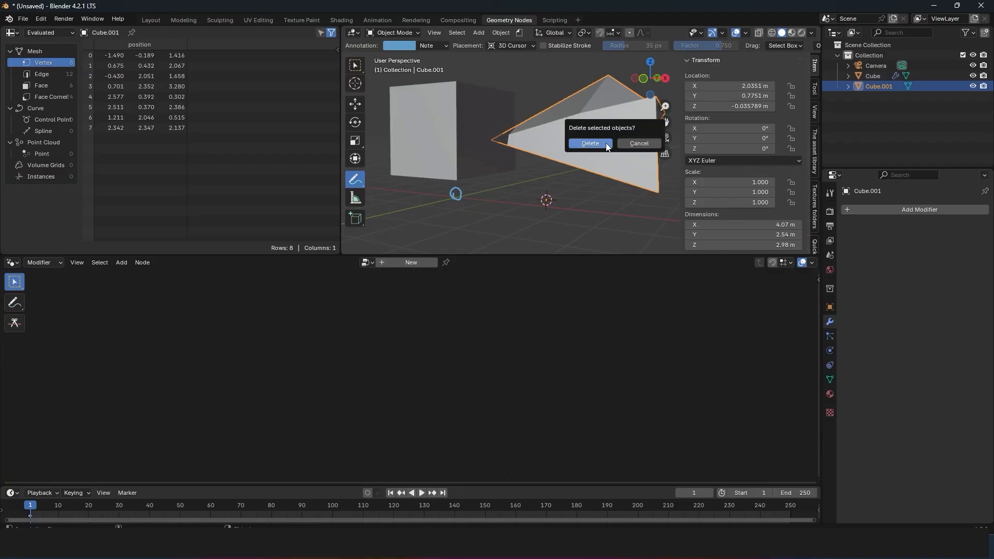
click(589, 144)
click(360, 106)
click(446, 128)
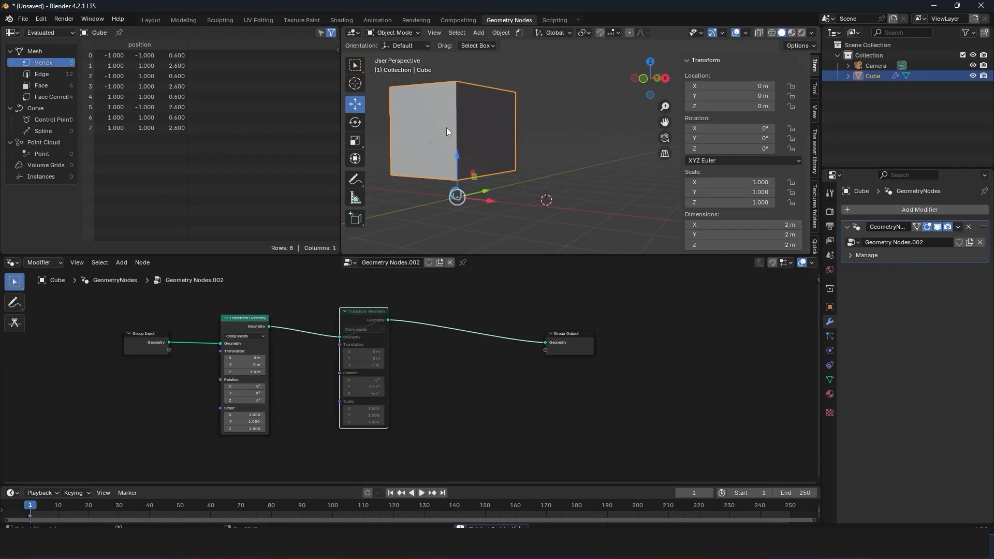
key(shift+d)
click(574, 132)
key(x)
click(573, 132)
Step: Add a new cube at the 3D cursor and raise its mesh about 1.58 m along Z in Edit Mode
key(shift+a)
mouse_move(556, 149)
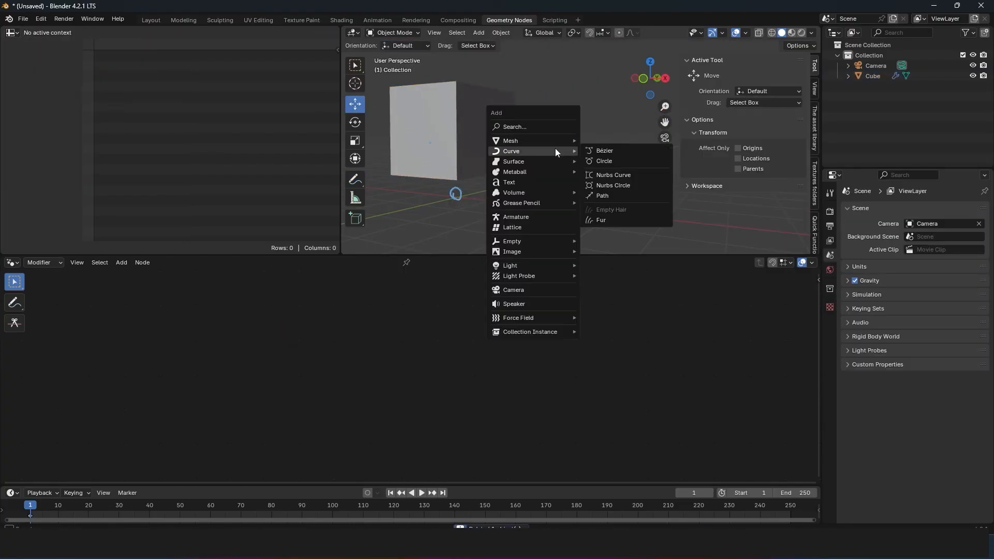
click(600, 148)
key(Tab)
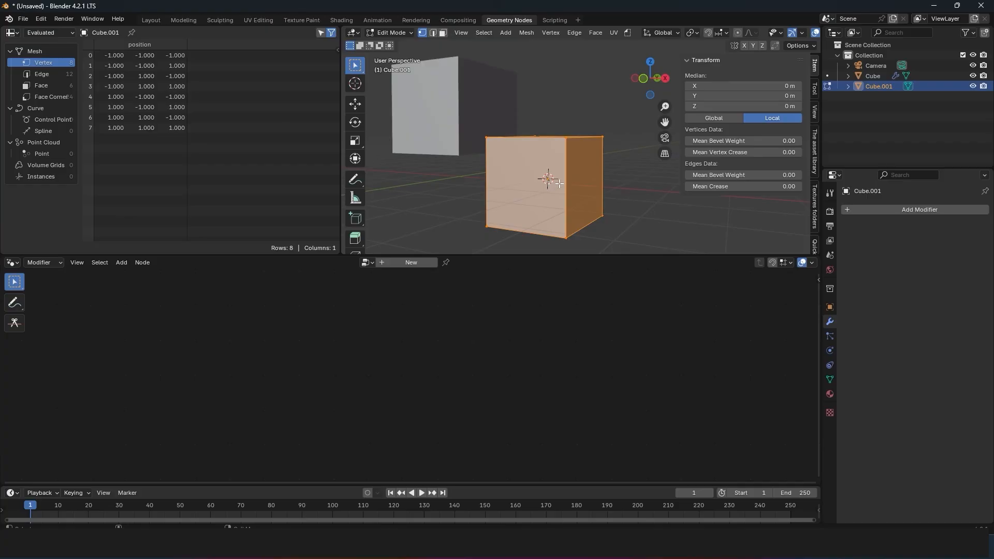
key(g)
key(z)
click(574, 120)
key(Tab)
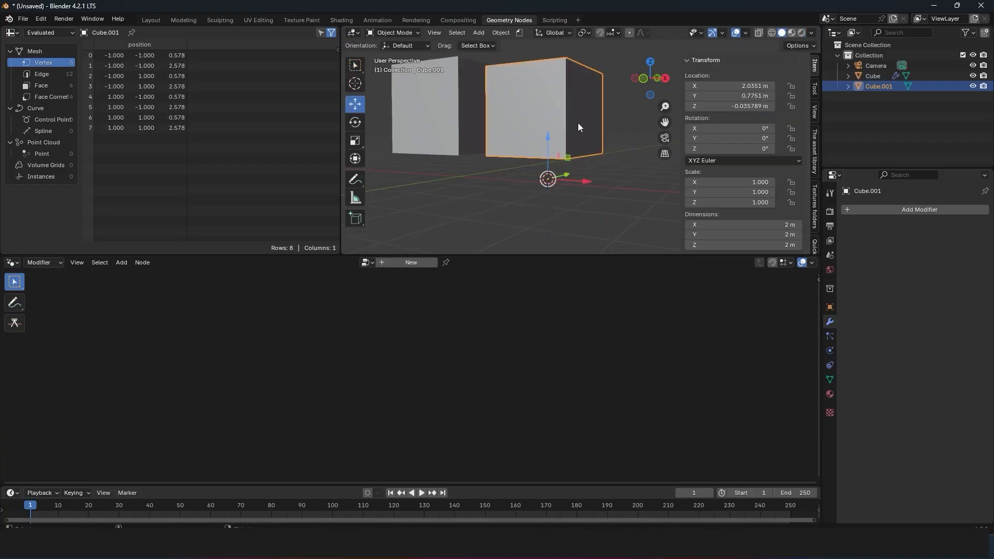
Step: With the new cube isolated and its location cleared, move its mesh centre to about X -2.33, Y -1.06, Z 2.46 m
key(KP_Divide)
key(Tab)
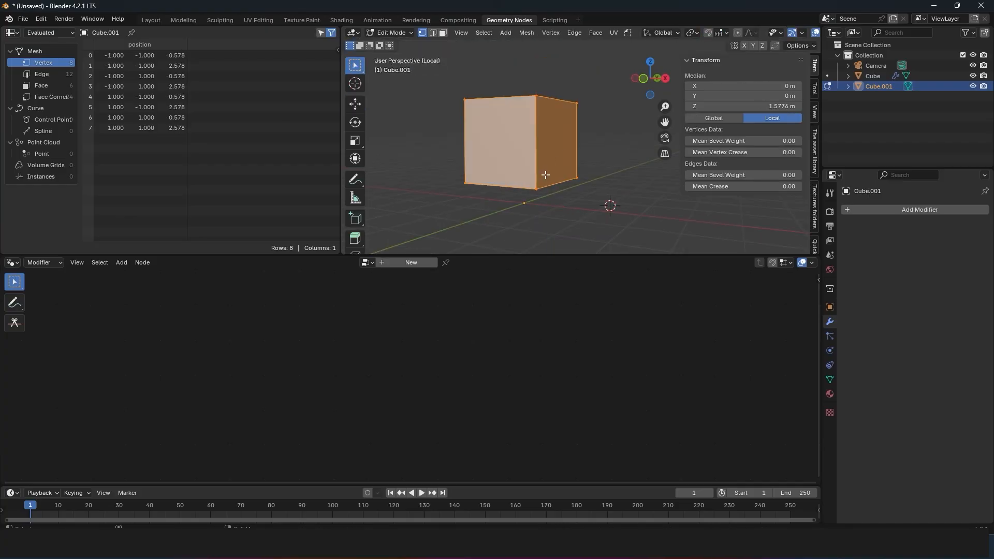
key(g)
click(445, 140)
key(Tab)
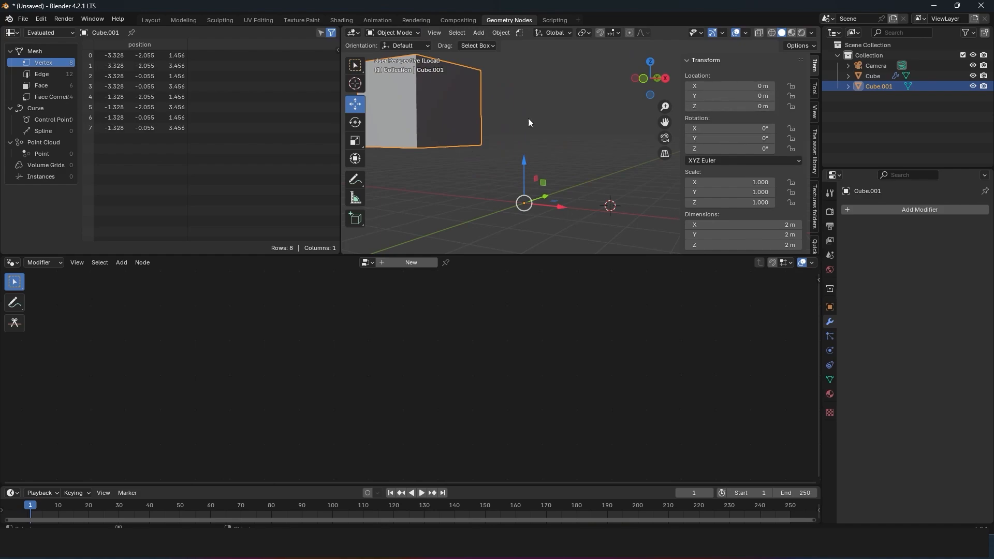
Step: Rotate the isolated cube's mesh freely with trackball rotation in Edit Mode and return to Object Mode
key(Tab)
key(r)
key(r)
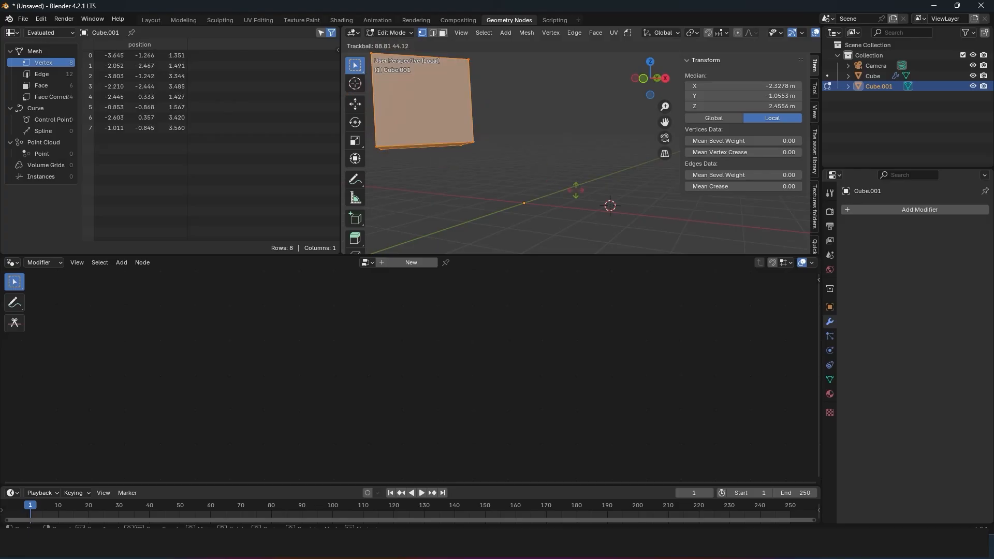
click(498, 109)
key(Tab)
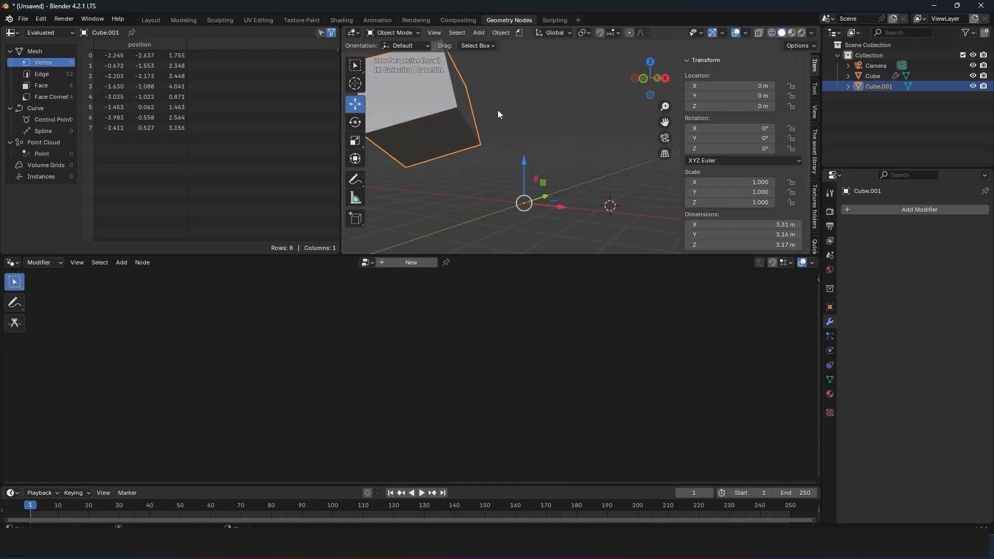
Step: Enlarge the isolated cube's mesh in Edit Mode to about 6.35 × 6.06 × 6.08 m
key(Tab)
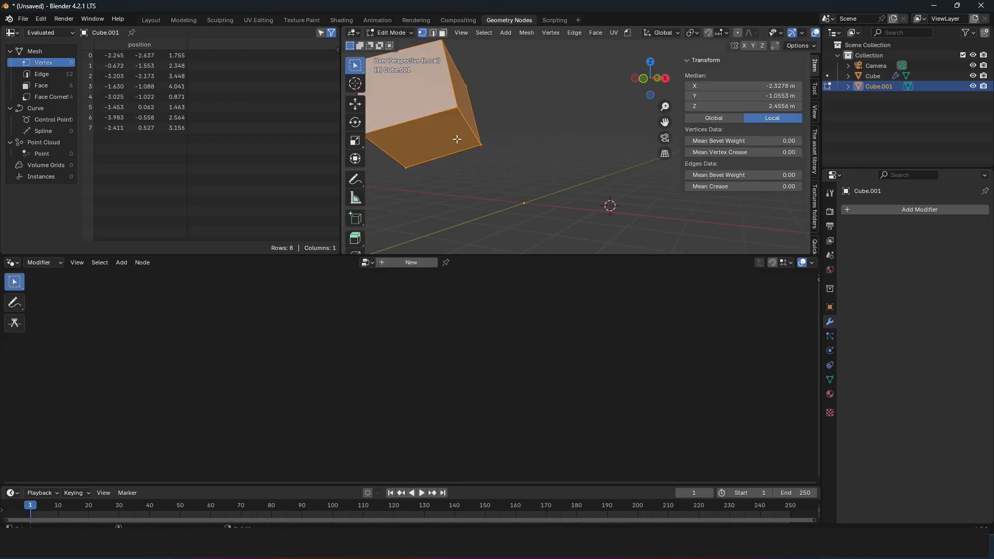
key(s)
click(525, 160)
key(Tab)
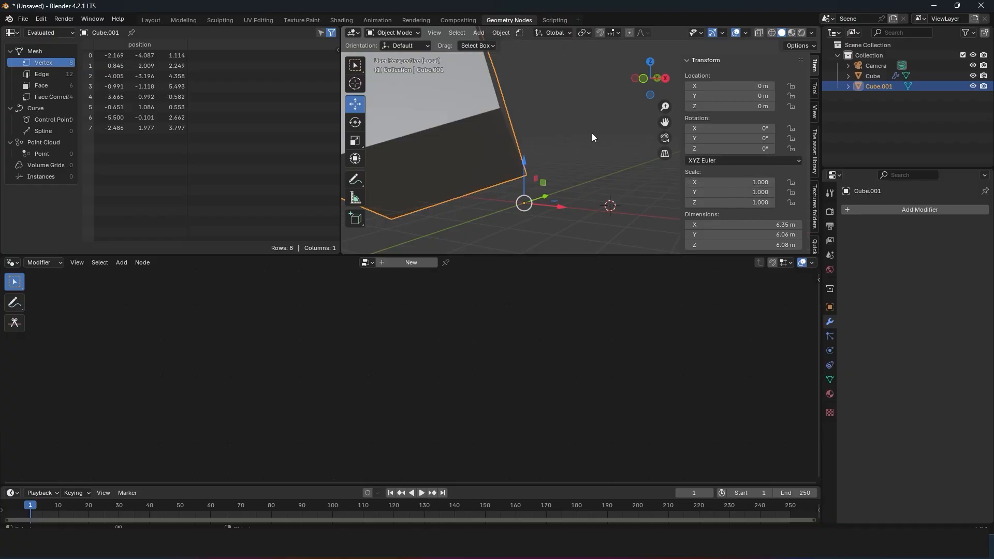
Step: Scale the isolated cube uniformly to about 1.419 around its origin in Object Mode
key(Tab)
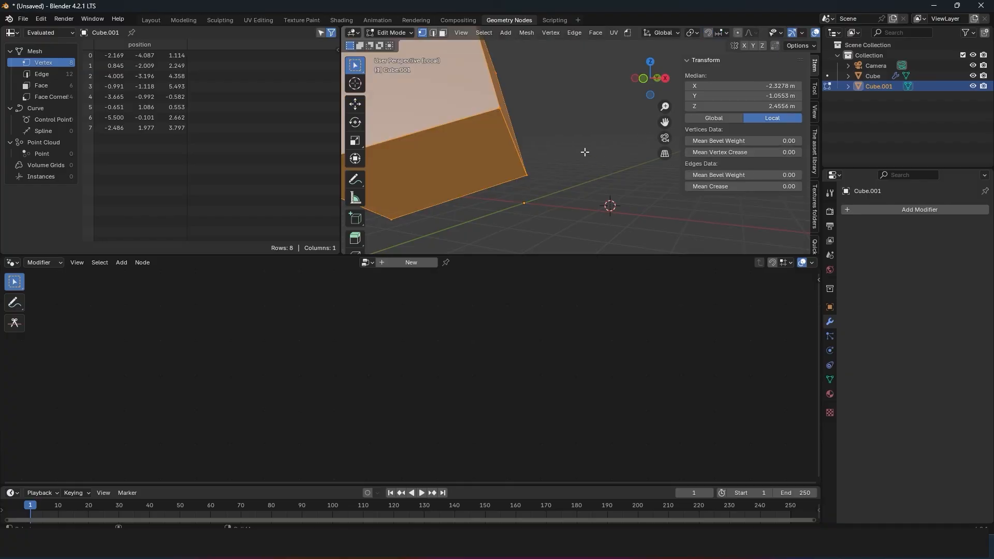
key(Tab)
scroll(567, 161, down, 1)
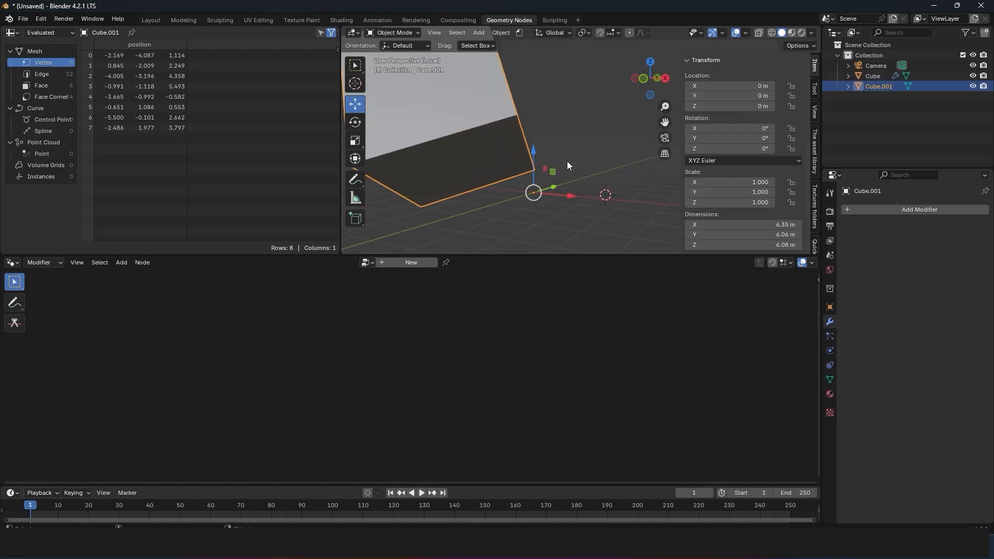
key(s)
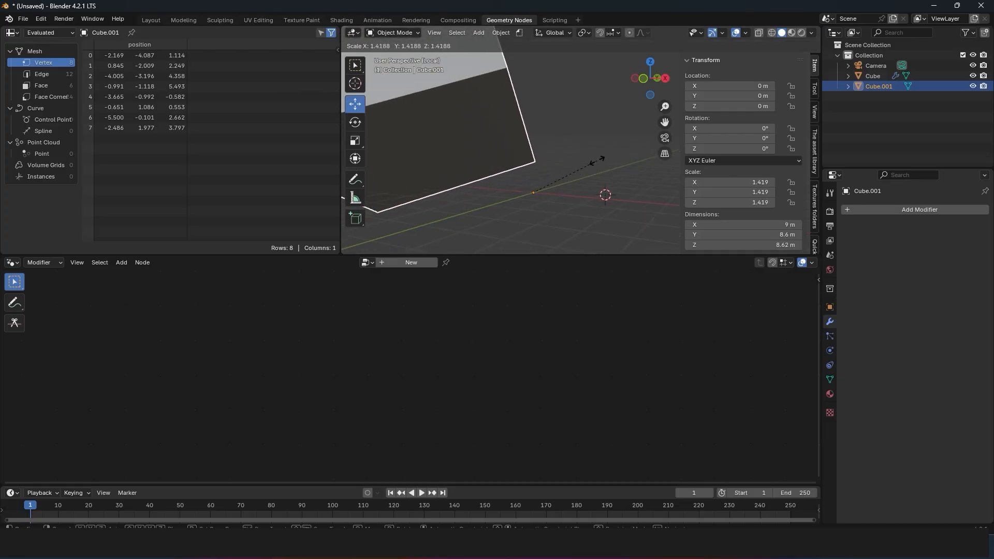
click(594, 160)
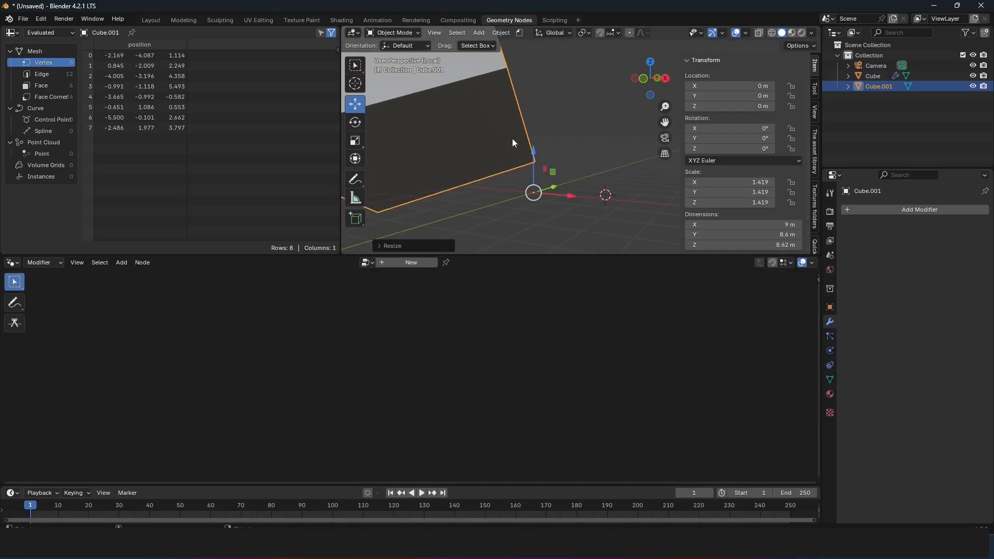
Step: Rotate the isolated cube in Object Mode to about -12.8°, 0.9°, 48.8° and move it to about 1.53, 0.72, 0.55 m
key(r)
key(r)
click(601, 135)
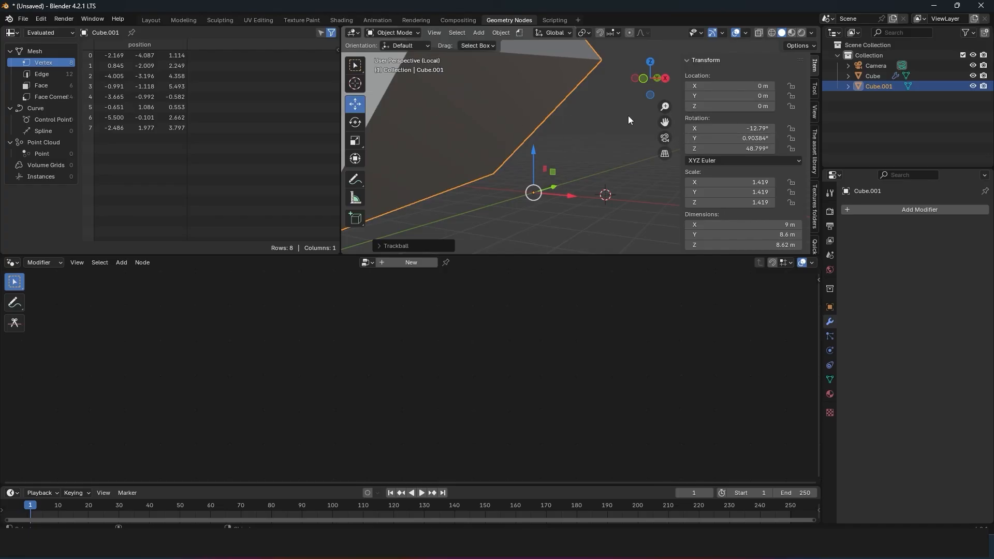
key(g)
click(601, 124)
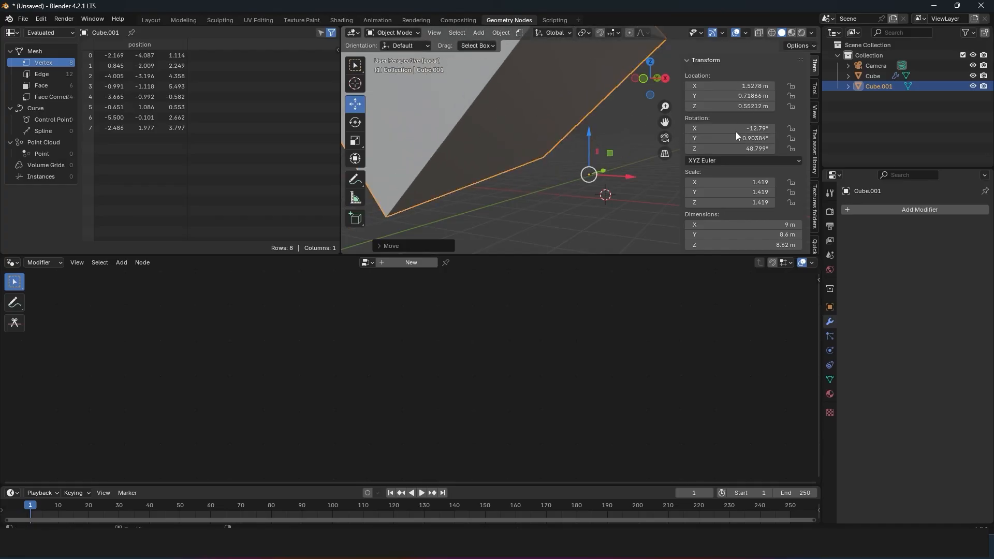
Step: Delete the isolated cube and leave Local View to bring back the rest of the scene
key(x)
click(484, 127)
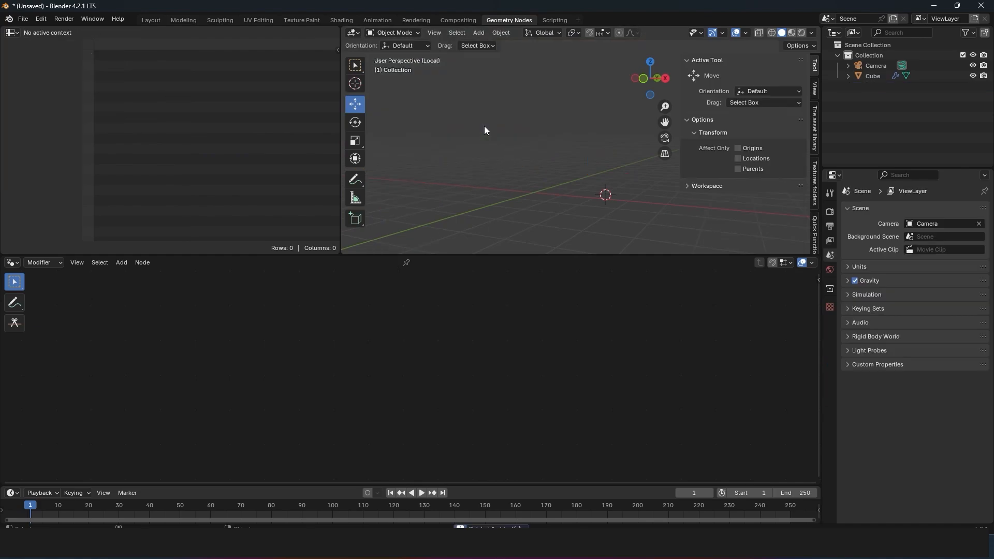
key(KP_Divide)
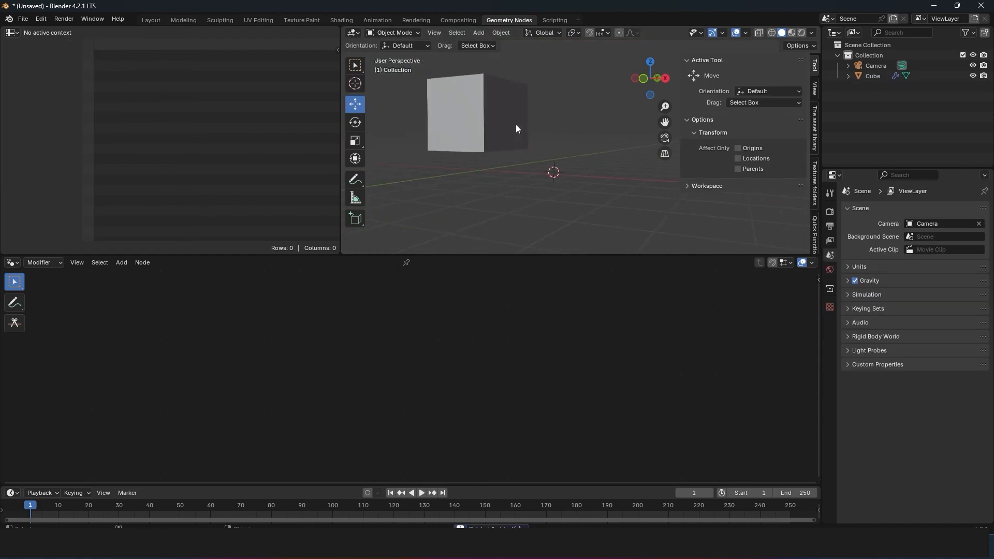
Step: Select the original cube and compare its base mesh in Edit Mode with its node-transformed geometry, ending in Object Mode
click(513, 129)
key(Tab)
key(Tab)
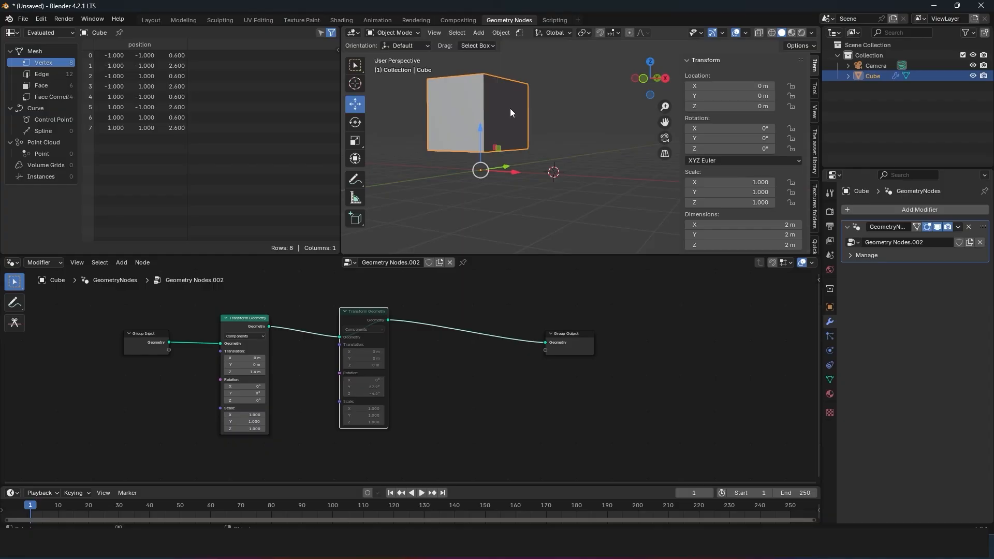
click(398, 33)
key(Tab)
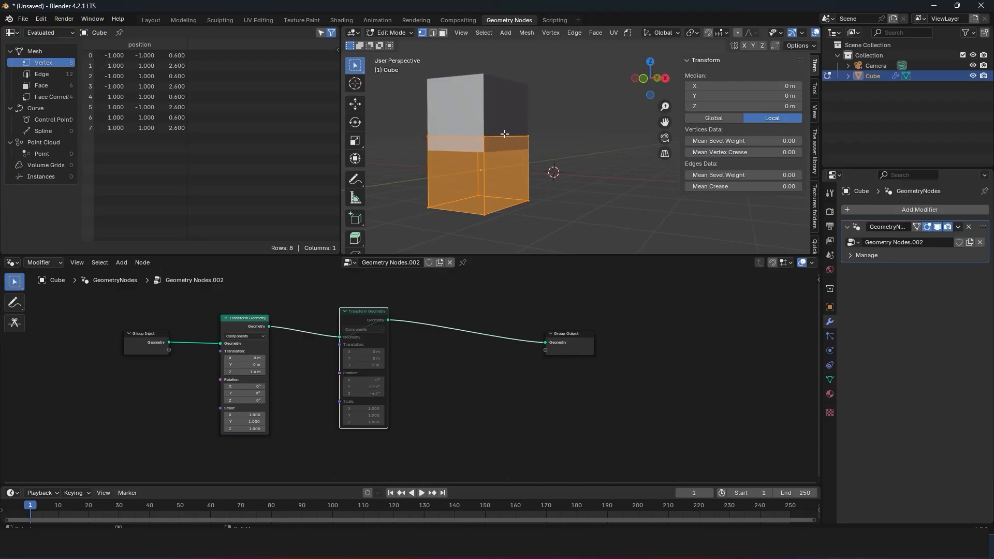
key(Tab)
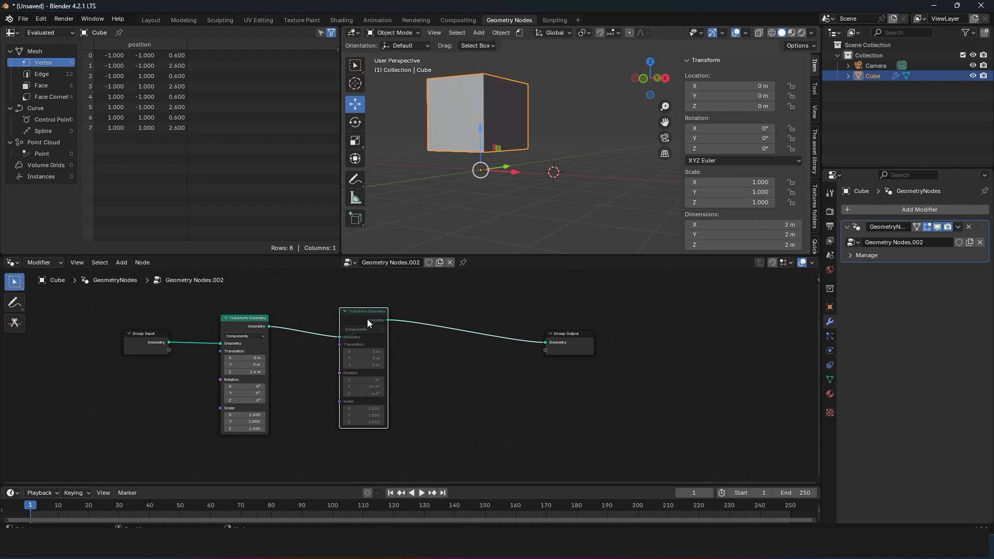
Step: Set the first Transform Geometry node's Z translation to 2.5 m and unmute the second Transform Geometry node
scroll(493, 196, up, 2)
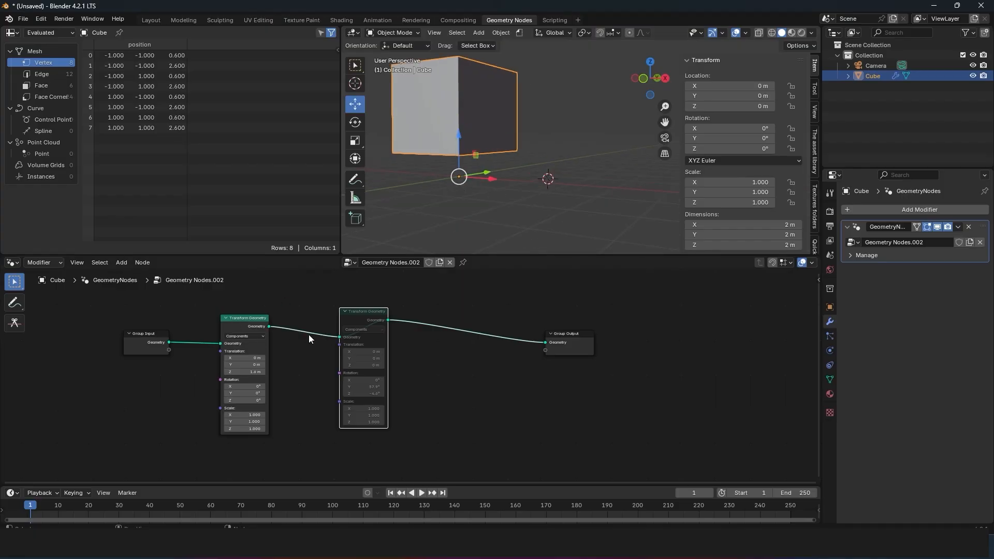
drag(253, 372, 485, 175)
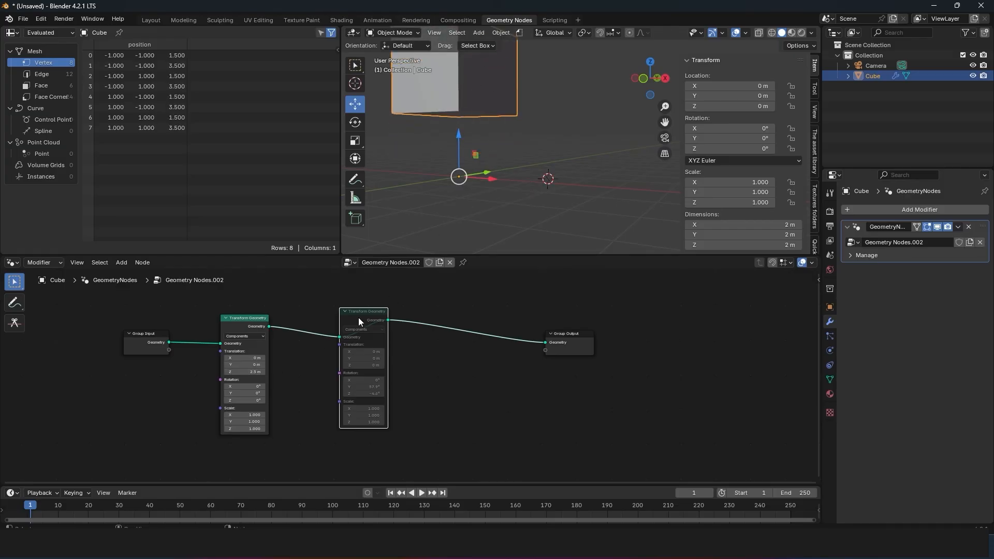
key(m)
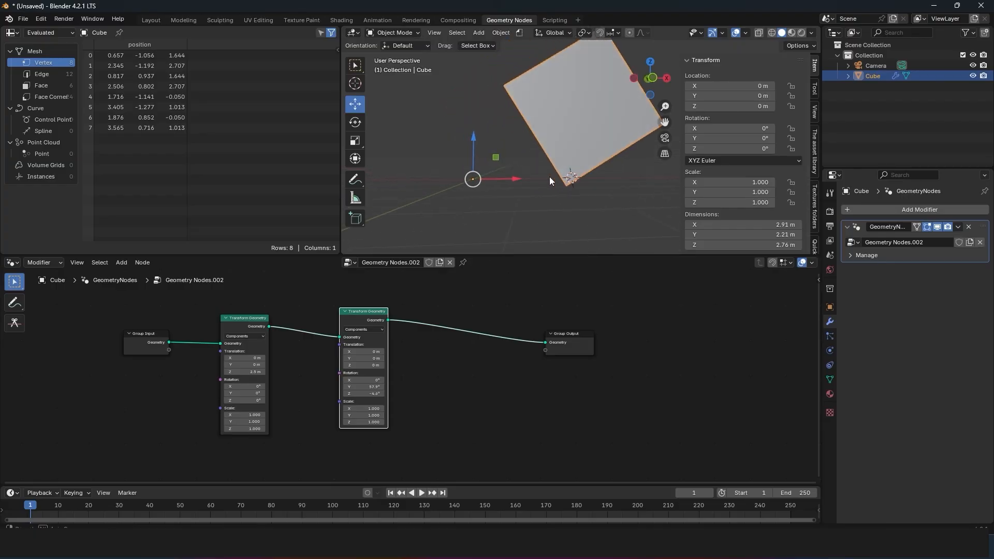
Step: Set the second Transform Geometry node's rotation to Y 50.4°, Z -3.9° and reorder the chain so rotation precedes translation
middle_drag(550, 180, 493, 198)
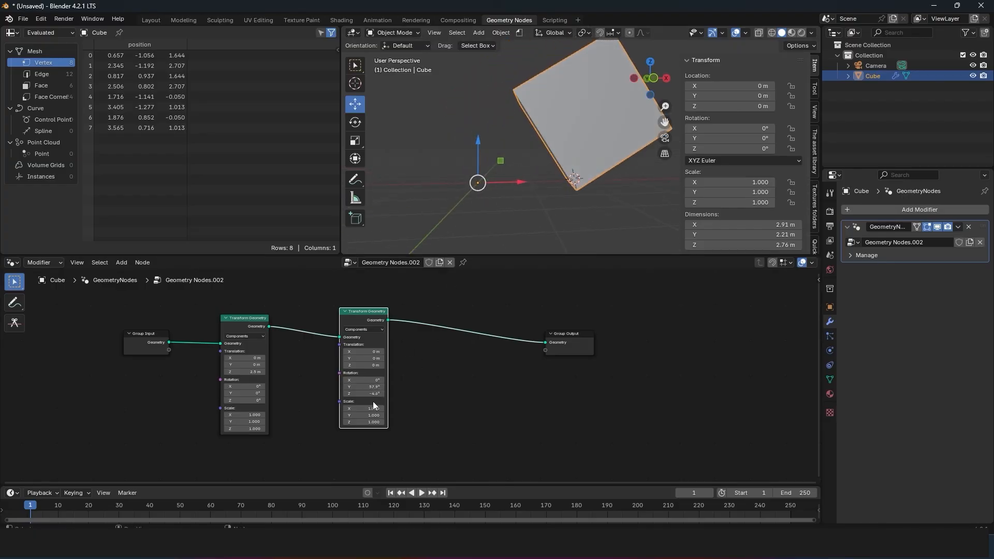
drag(372, 394, 390, 382)
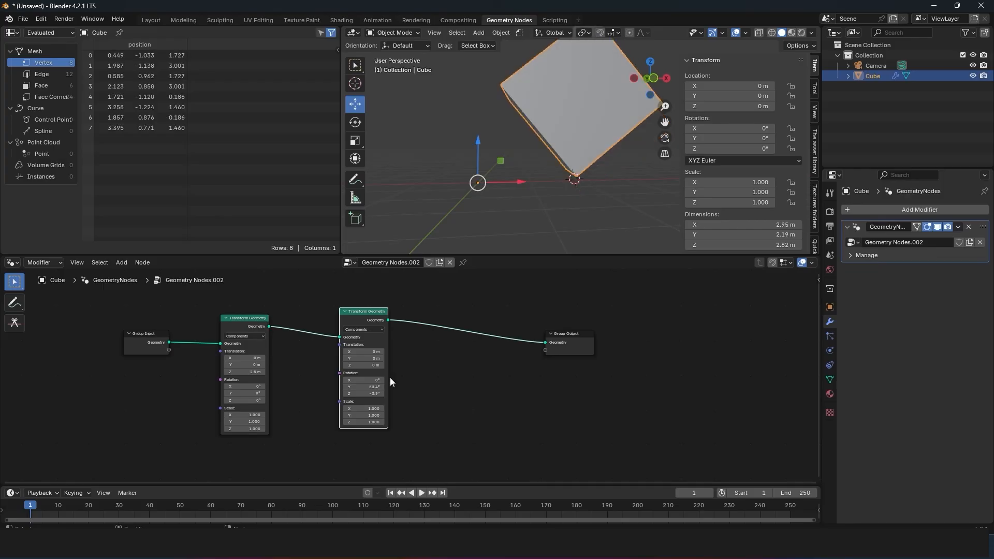
alt+drag(371, 320, 195, 387)
drag(235, 320, 393, 331)
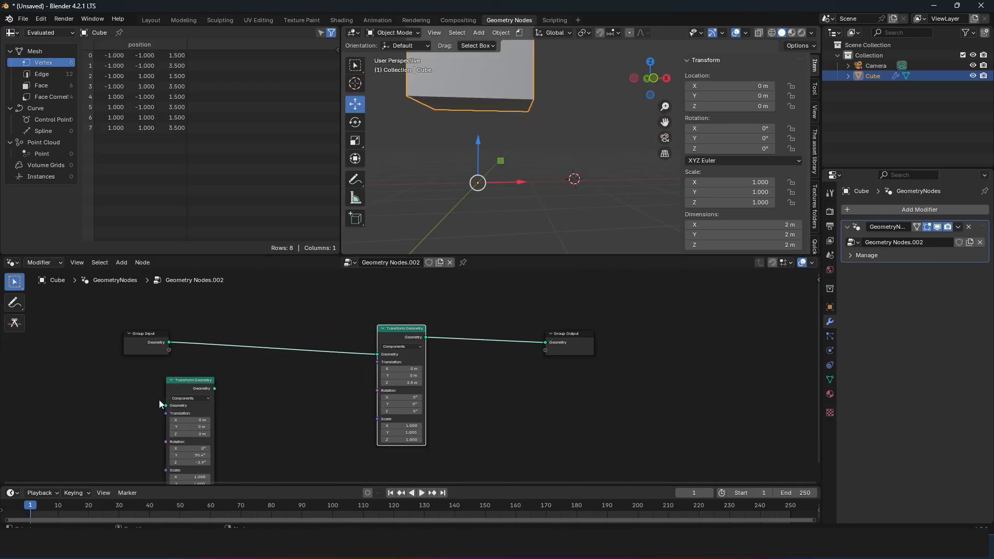
drag(202, 377, 248, 333)
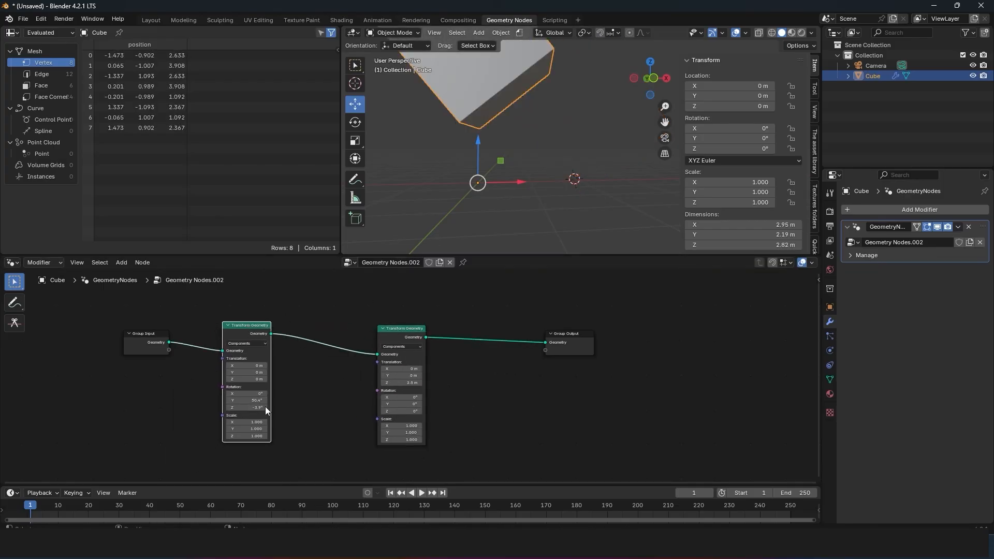
Step: Set the rotation node to X 3° and Y 74.7°, and move the translation node closer to it
drag(247, 400, 271, 401)
scroll(439, 162, down, 4)
shift+middle_drag(438, 162, 457, 174)
scroll(457, 174, up, 2)
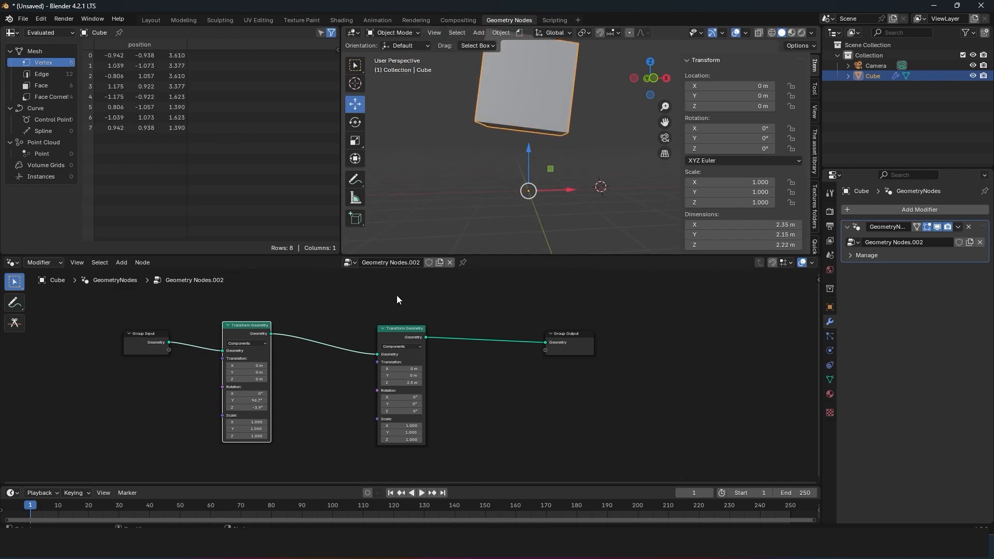
drag(402, 333, 385, 311)
drag(247, 400, 235, 401)
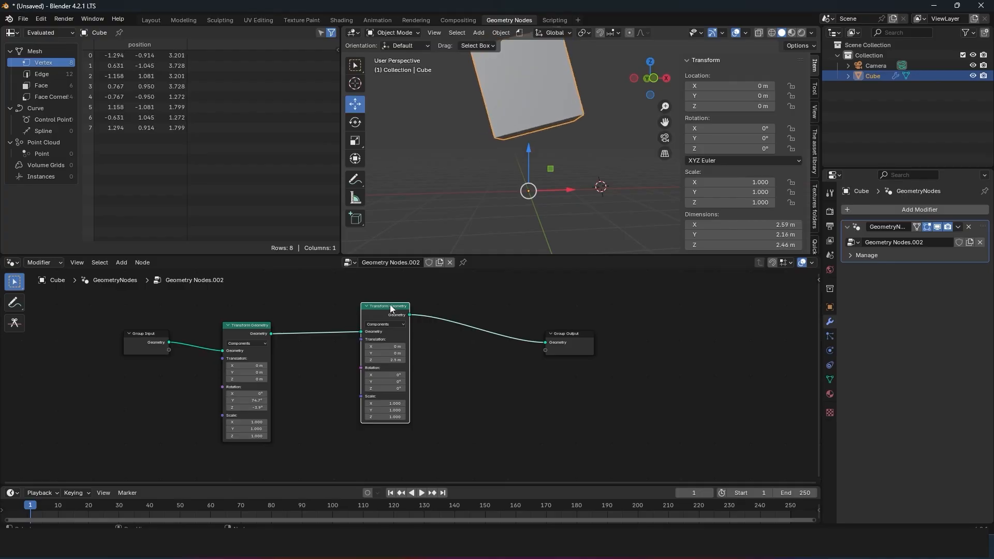
drag(391, 305, 374, 318)
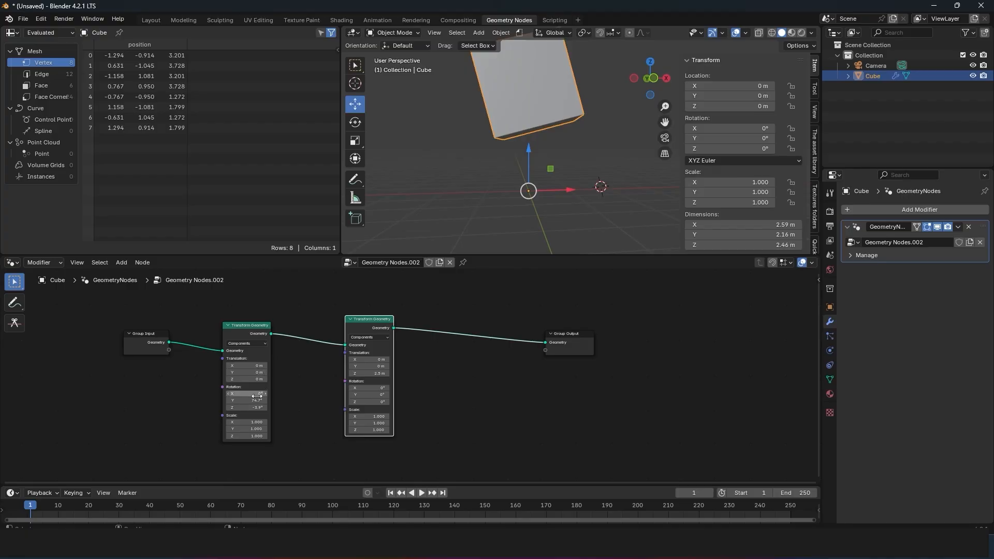
drag(256, 396, 259, 397)
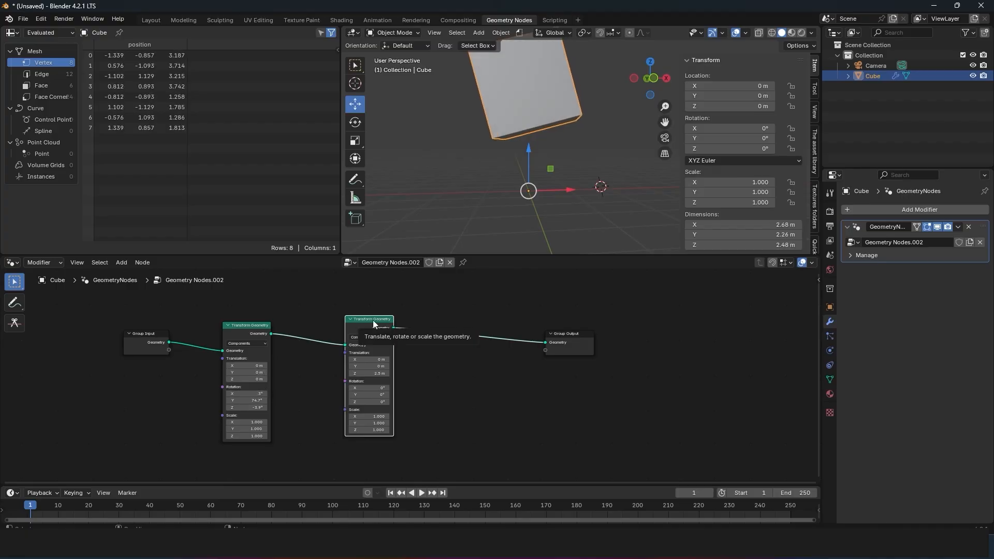
Step: Mute the translation node while setting the rotation node to X 45.4° and Y 124°, and unmute the translation node
key(m)
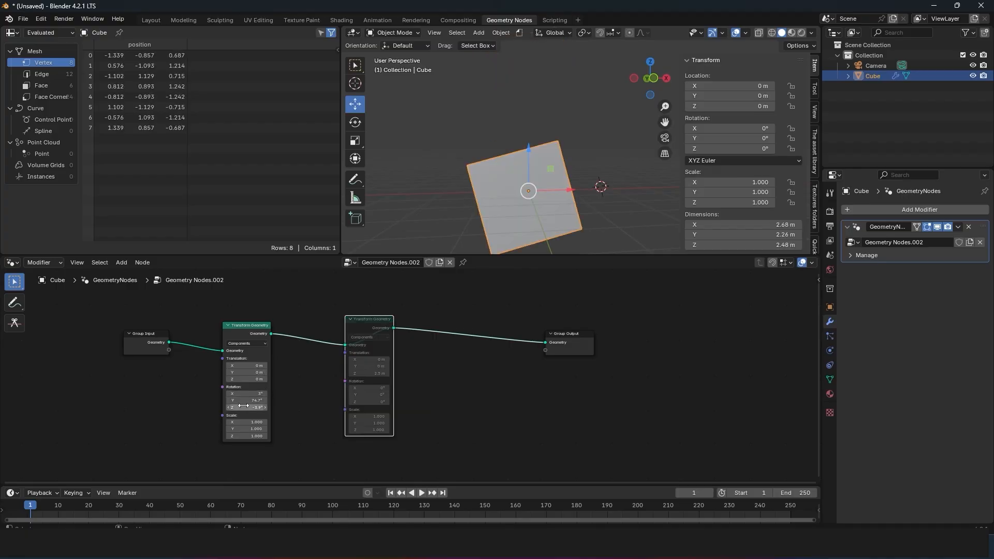
mouse_move(247, 400)
mouse_down()
mouse_move(237, 400)
mouse_move(268, 400)
mouse_move(250, 383)
mouse_move(201, 385)
mouse_move(244, 392)
mouse_up()
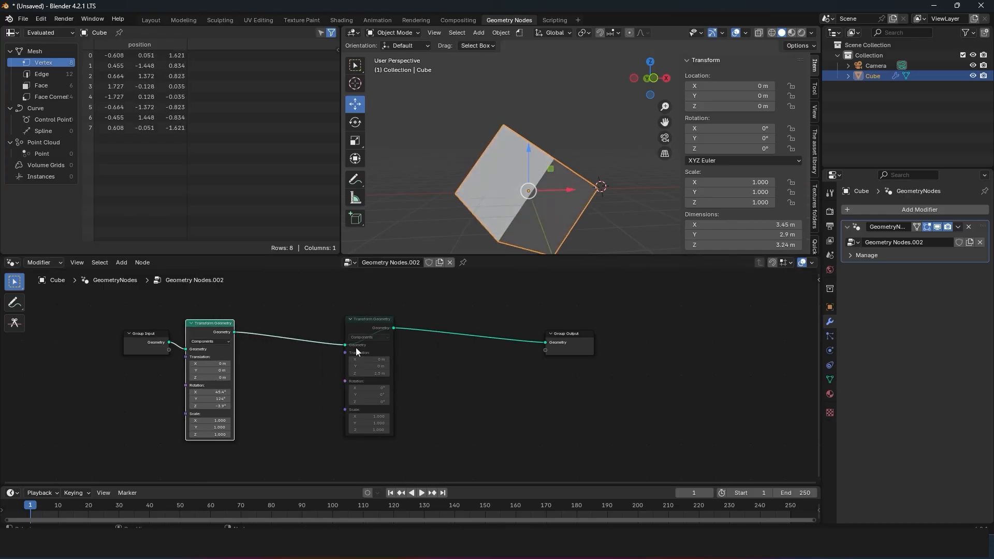
click(372, 321)
key(m)
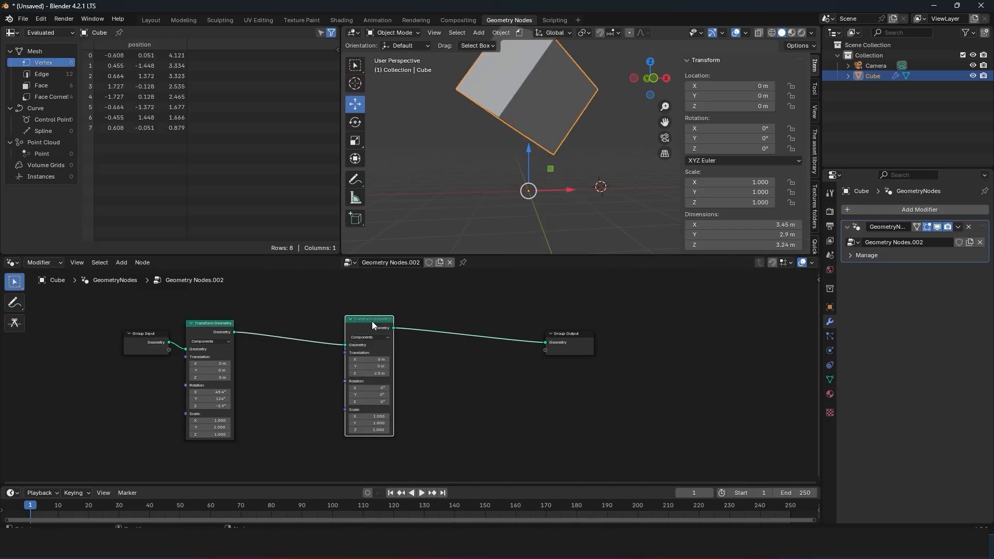
drag(209, 334, 255, 327)
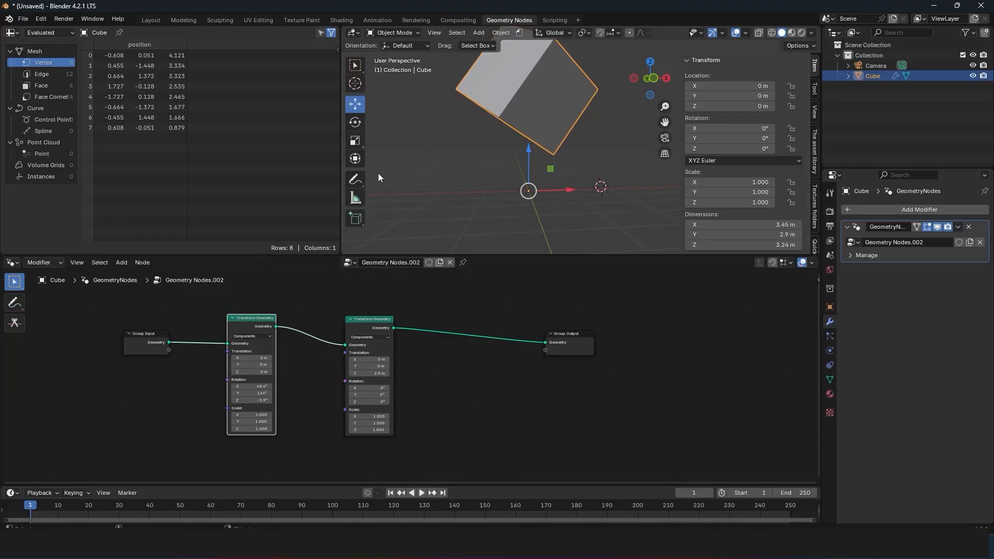
Step: Annotate an upward arrow at the cube's lowest corner and set the rotation node to X -14.2°, Y 64.5°, Z -63.5°
click(355, 180)
mouse_move(553, 178)
mouse_down()
mouse_move(553, 141)
mouse_move(561, 147)
mouse_up()
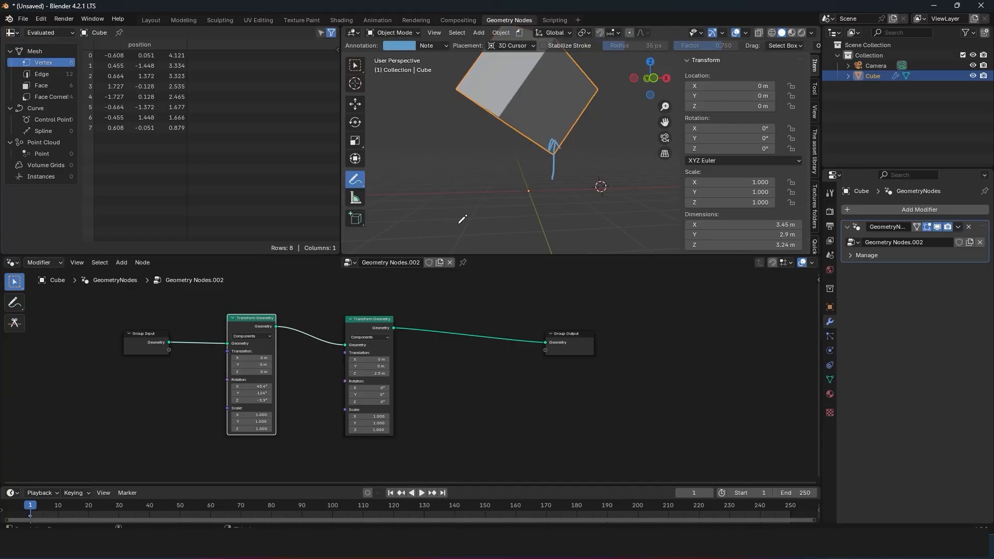
drag(252, 386, 223, 400)
Step: Circle the cube's origin with the Annotate tool and move the two Transform Geometry nodes closer together
mouse_move(559, 162)
middle_down()
mouse_move(558, 149)
mouse_move(508, 167)
mouse_move(522, 168)
mouse_move(571, 110)
middle_up()
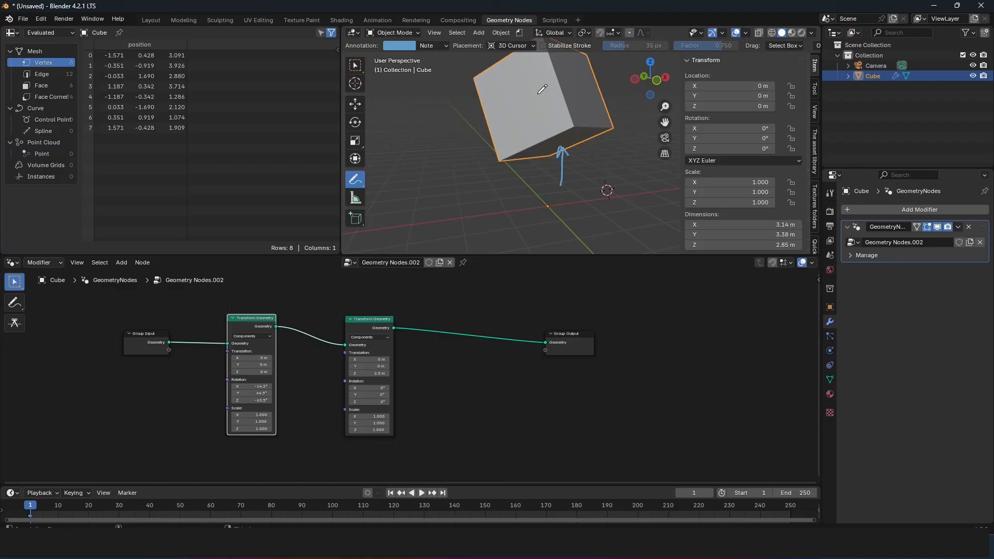
drag(544, 204, 549, 205)
drag(253, 318, 234, 317)
drag(364, 320, 342, 312)
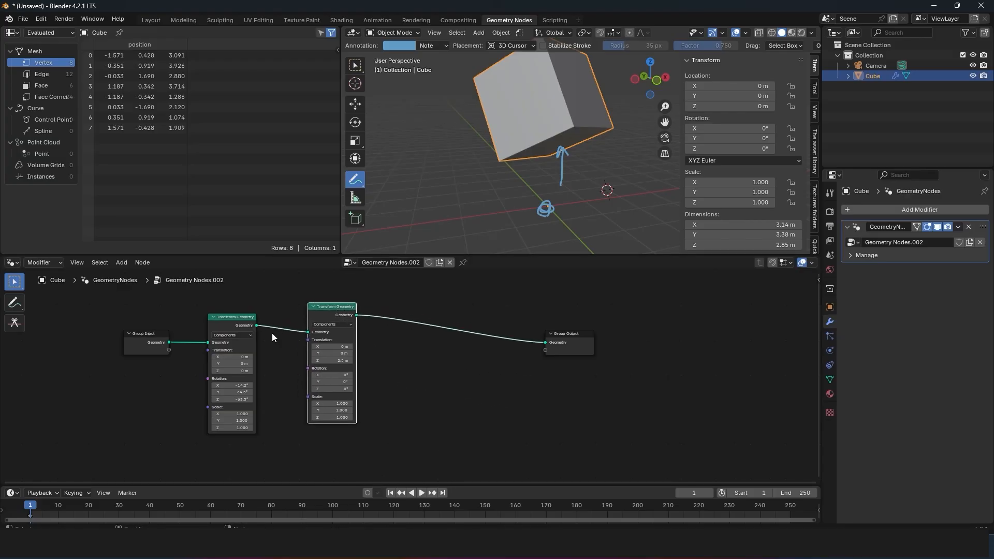
Step: Set the rotation node to X 137°, Y 216°, Z 88.1° and shift it nearer the translation node
drag(232, 385, 270, 385)
drag(285, 298, 278, 324)
drag(306, 290, 414, 456)
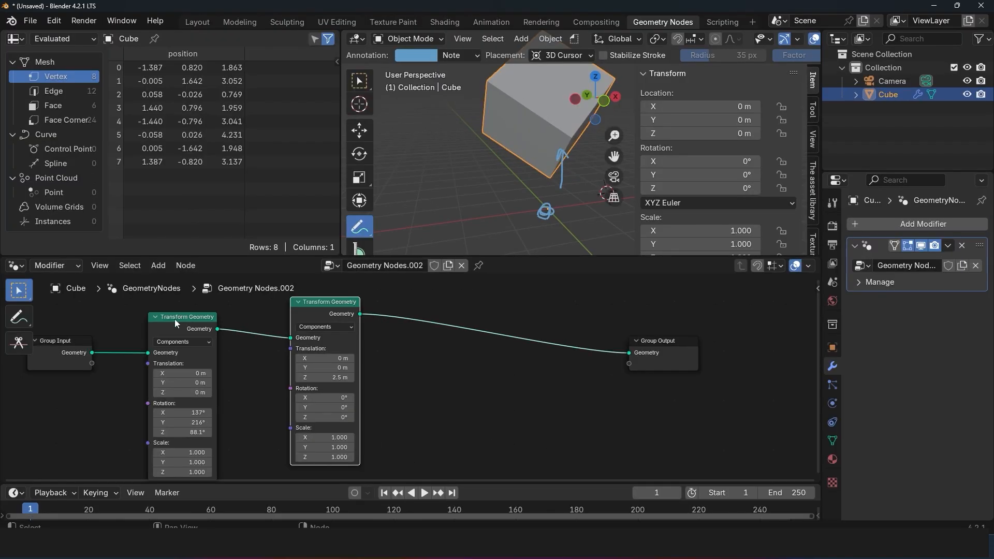
drag(175, 319, 211, 305)
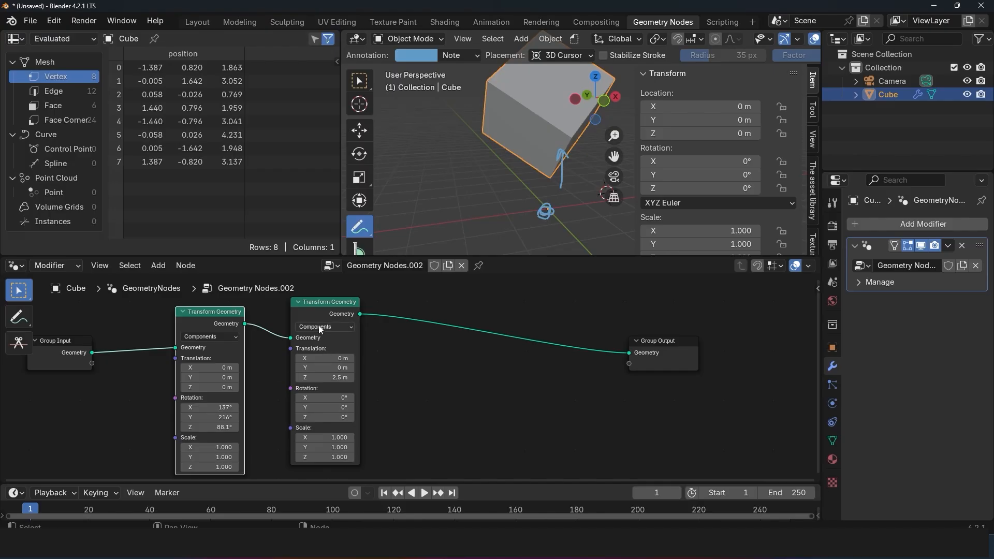
Step: Chain three Transform Geometry nodes: rotation X 209°, Y 288°, Z 160°, uniform scale 10.3, and Z translation 4.3 m
drag(342, 314, 381, 319)
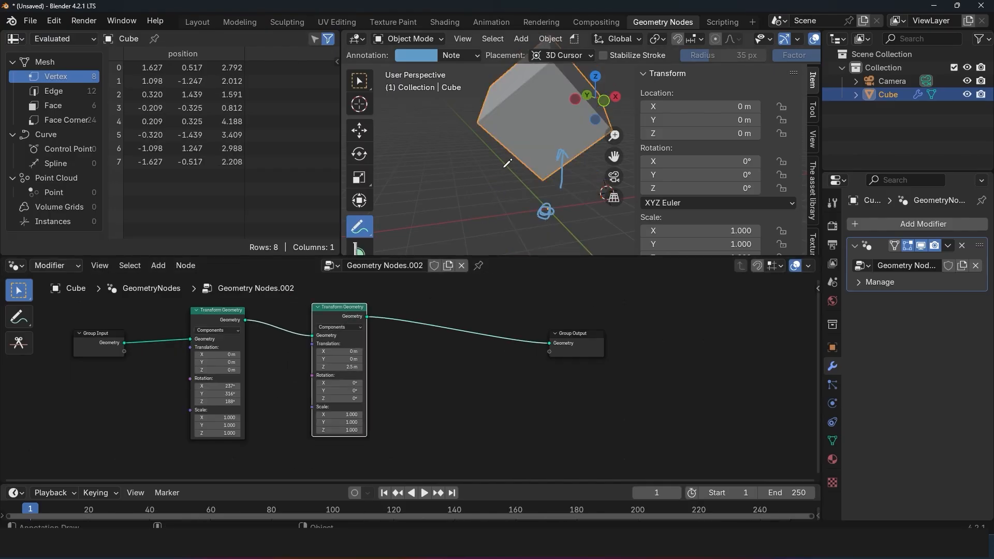
drag(344, 315, 358, 313)
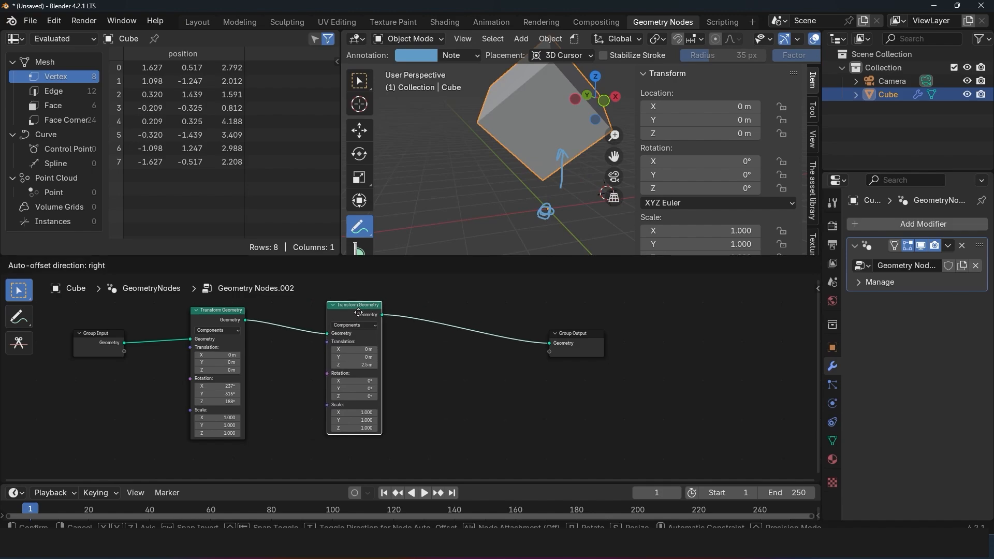
mouse_move(230, 386)
mouse_down()
mouse_move(237, 402)
mouse_move(222, 402)
mouse_up()
drag(273, 302, 514, 434)
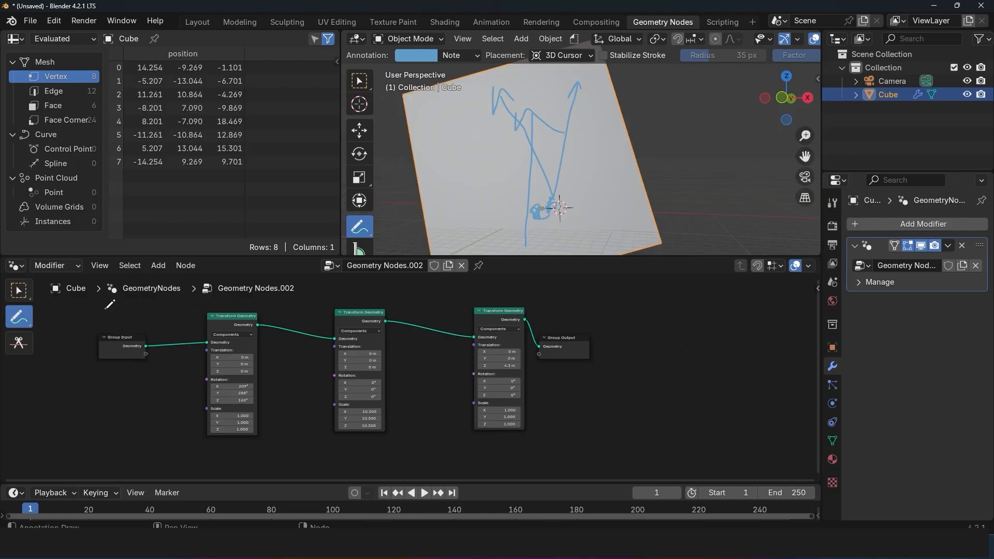
mouse_move(97, 304)
mouse_down()
mouse_move(128, 317)
mouse_move(108, 311)
mouse_move(526, 325)
mouse_move(572, 343)
mouse_up()
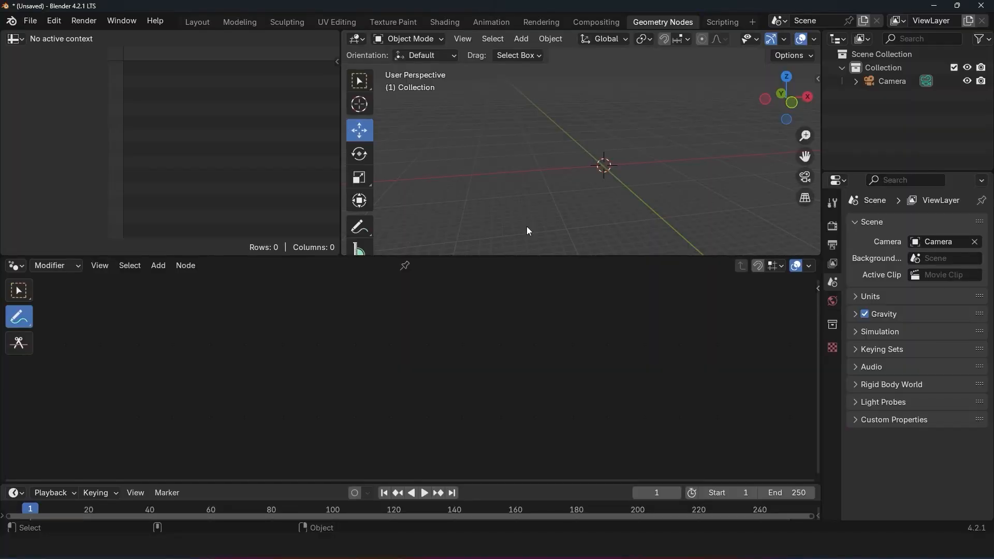
Step: Add a mesh plane to the empty scene
shift+middle_drag(550, 222, 544, 221)
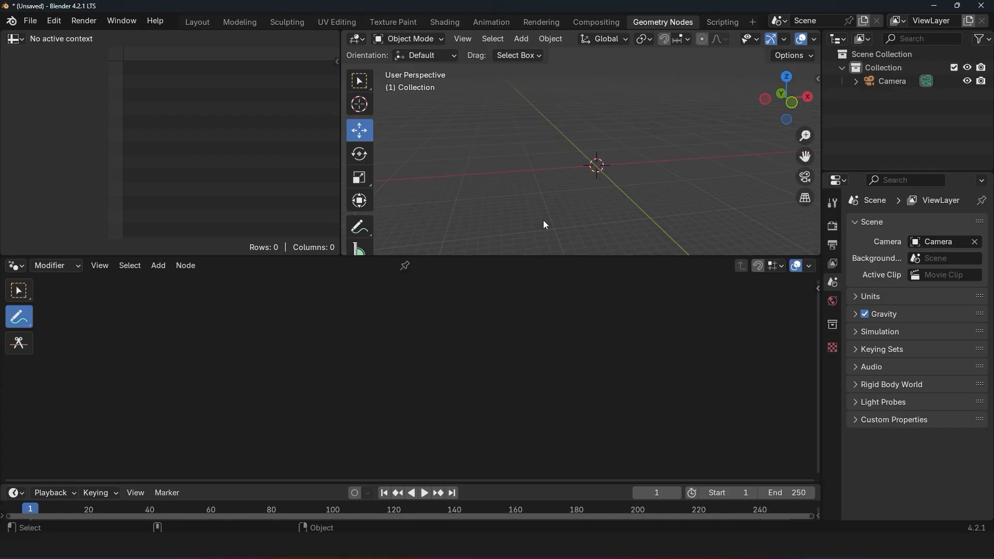
shift+middle_drag(542, 219, 536, 219)
key(shift+a)
mouse_move(558, 180)
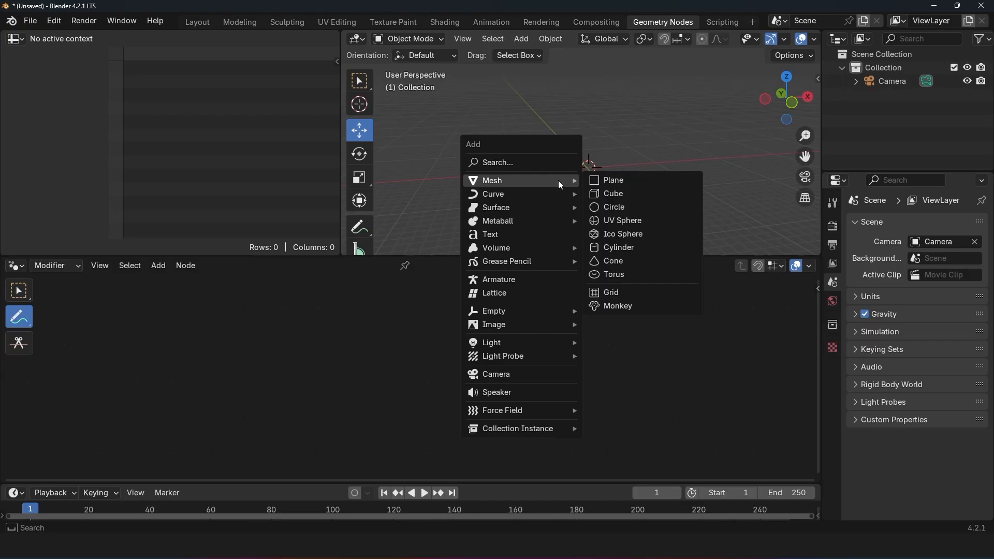
click(621, 184)
Step: Create a new Geometry Nodes group for the plane and clear the plane's location
click(411, 265)
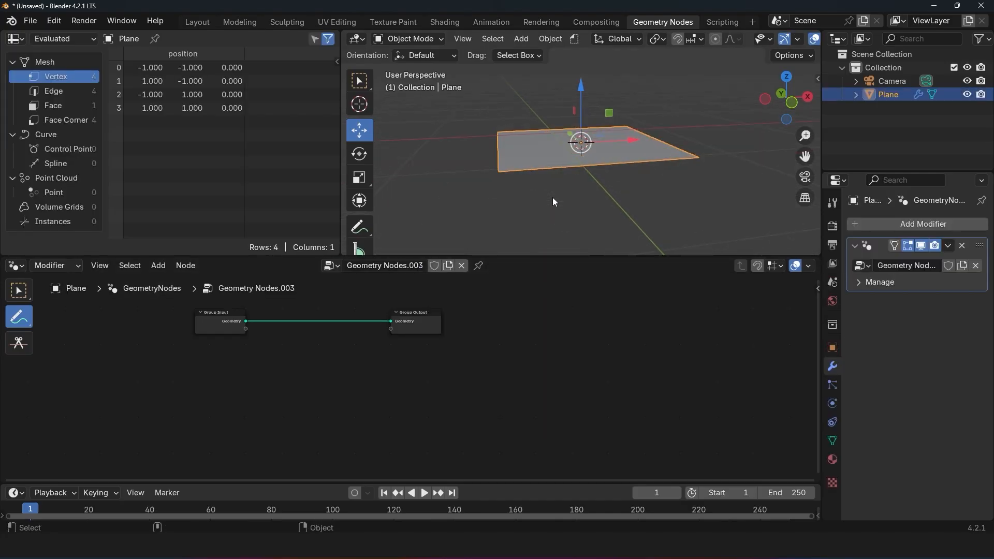
key(alt+g)
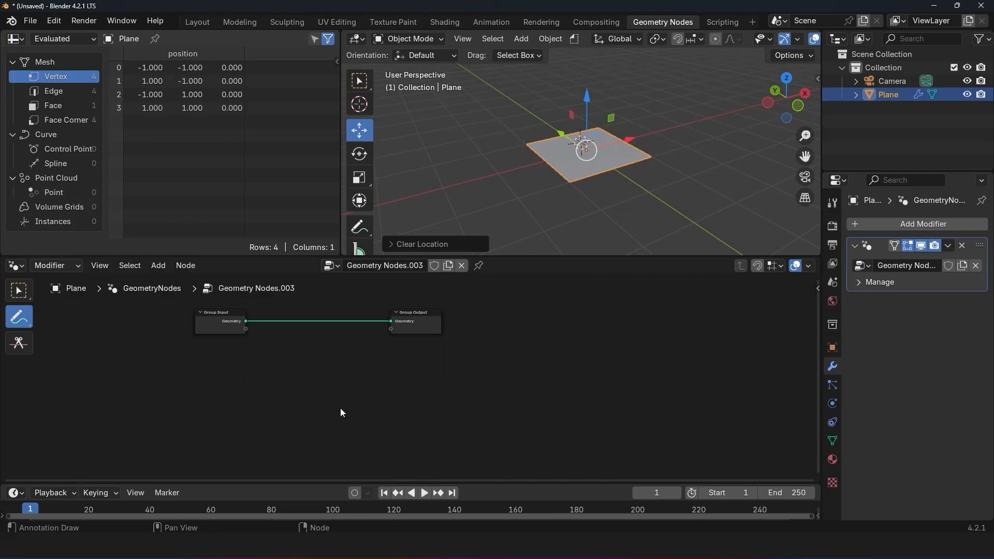
Step: Insert a Mesh to Points node between the plane's Group Input and Group Output nodes
scroll(367, 369, up, 3)
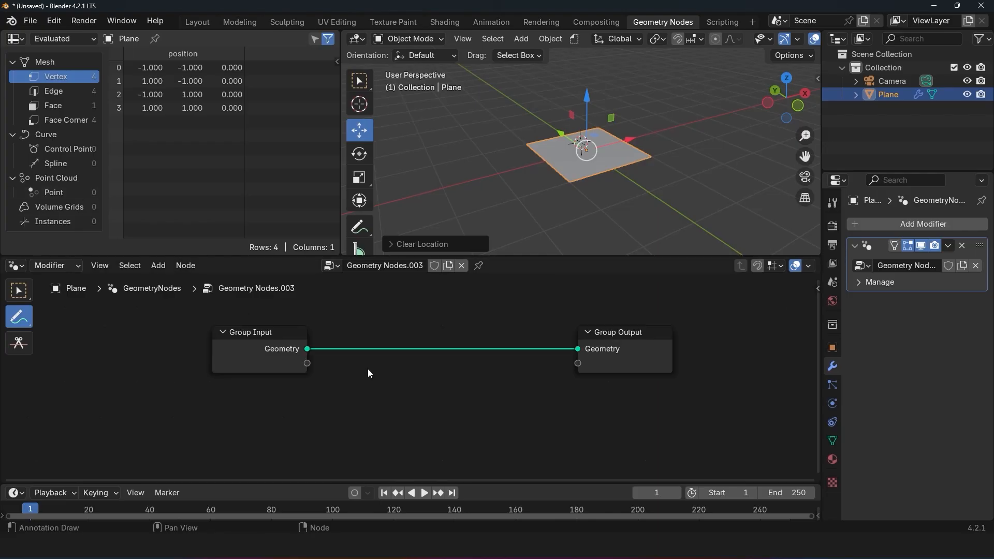
middle_drag(356, 361, 342, 356)
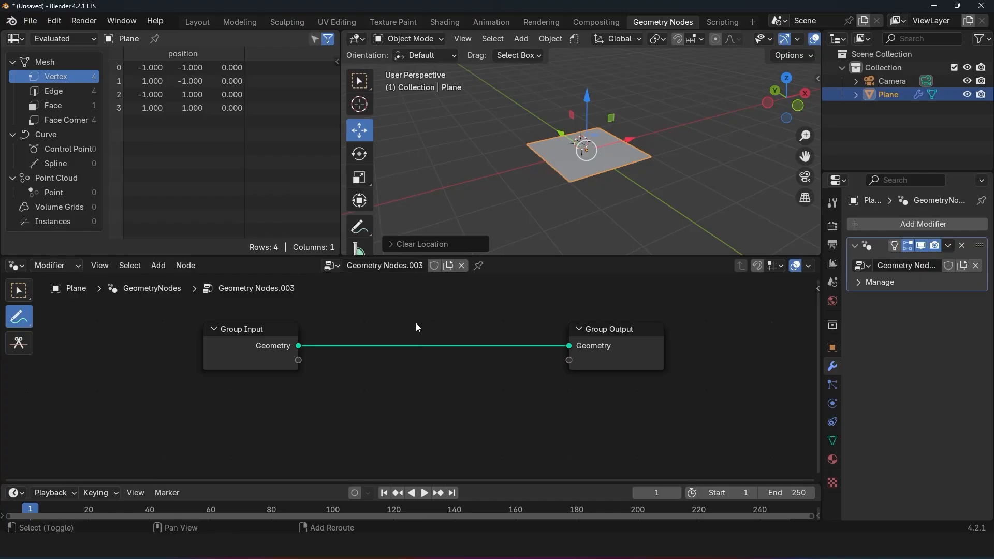
key(shift+a)
click(395, 217)
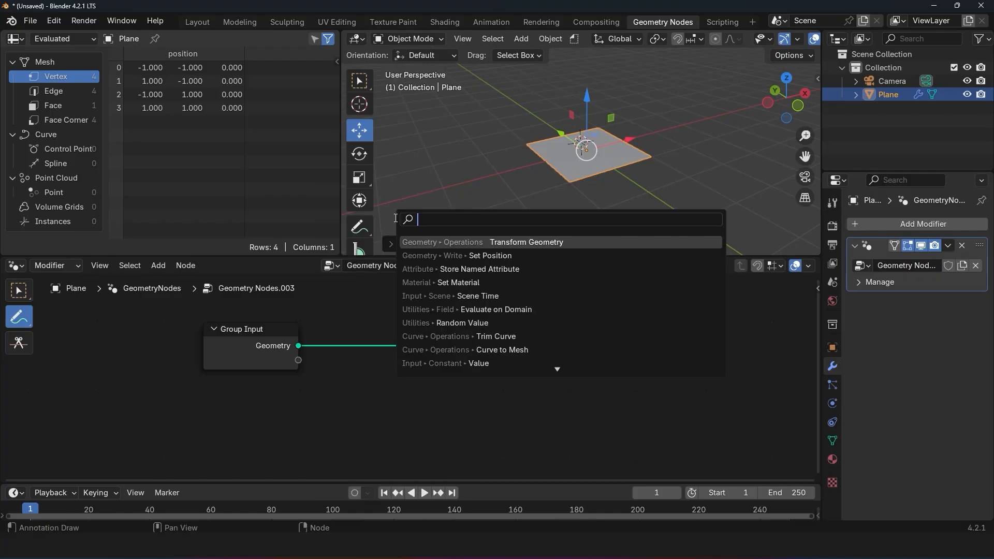
text(MESH TO)
click(466, 256)
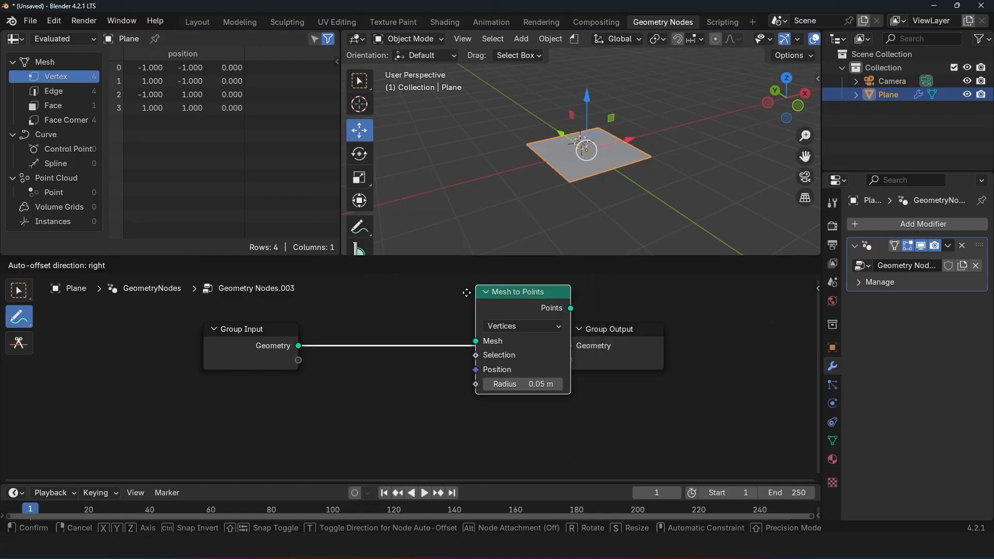
click(377, 313)
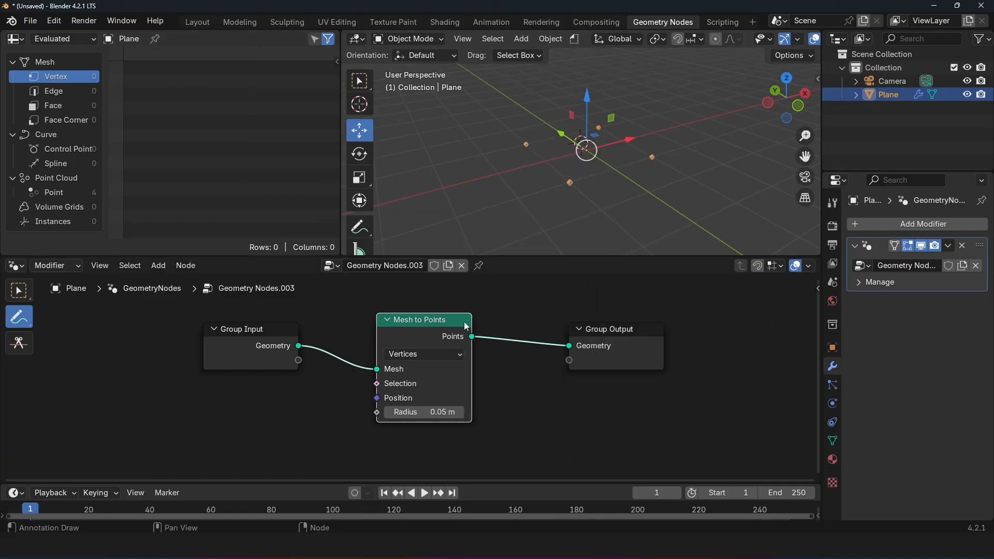
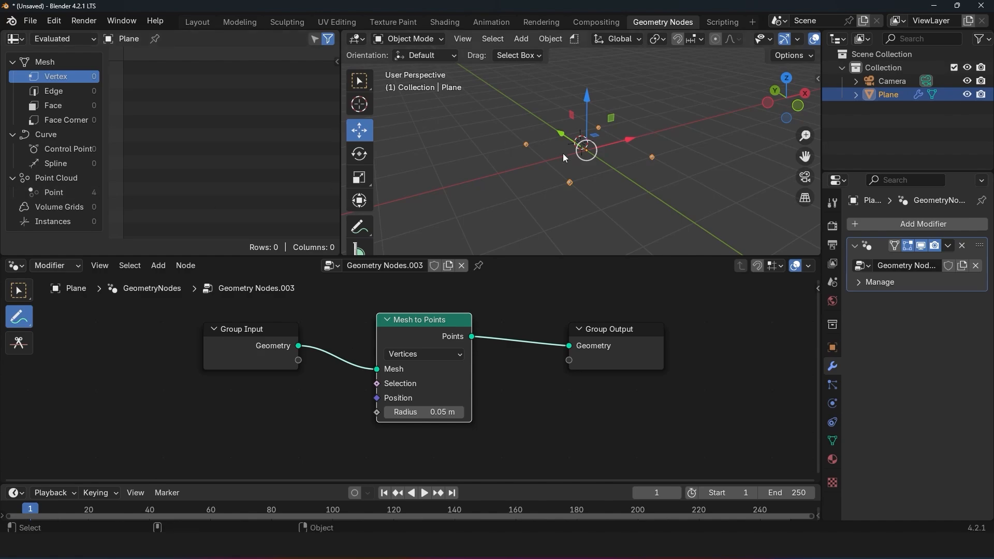
Step: Subdivide the plane's mesh once in Edit Mode and return to Object Mode
key(Tab)
key(ctrl+v)
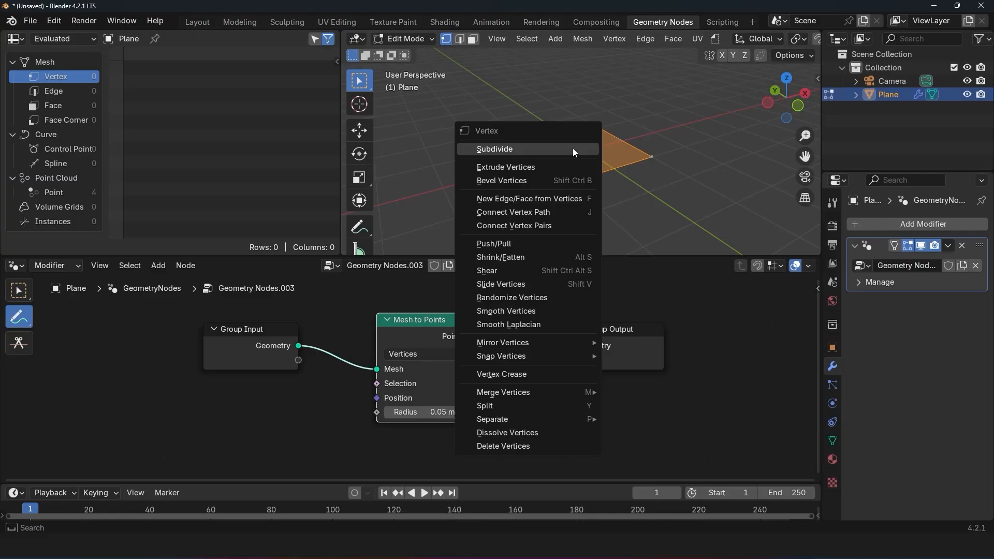
click(573, 149)
key(Tab)
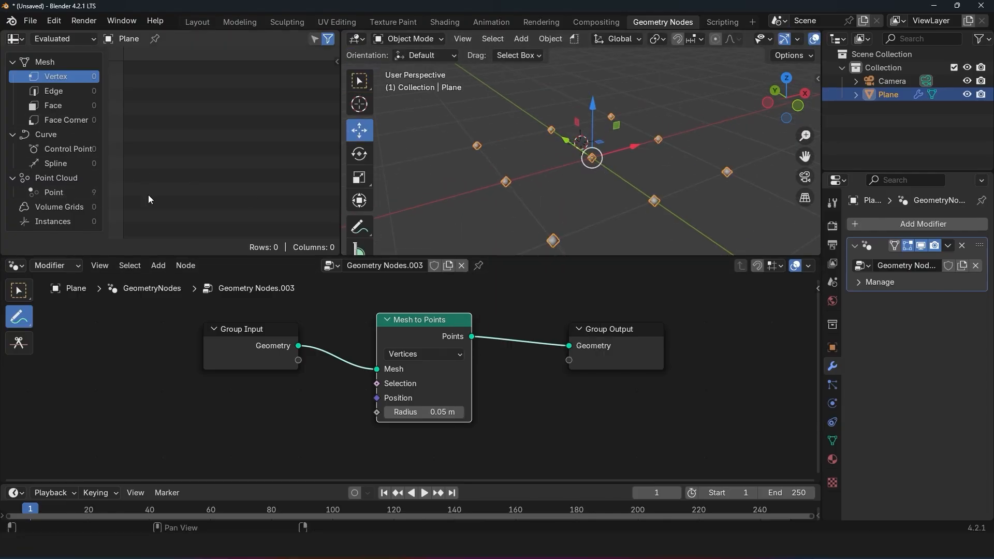
Step: Subdivide the plane's mesh three more times in Edit Mode and inspect the denser point grid in Object Mode
key(Tab)
key(ctrl+v)
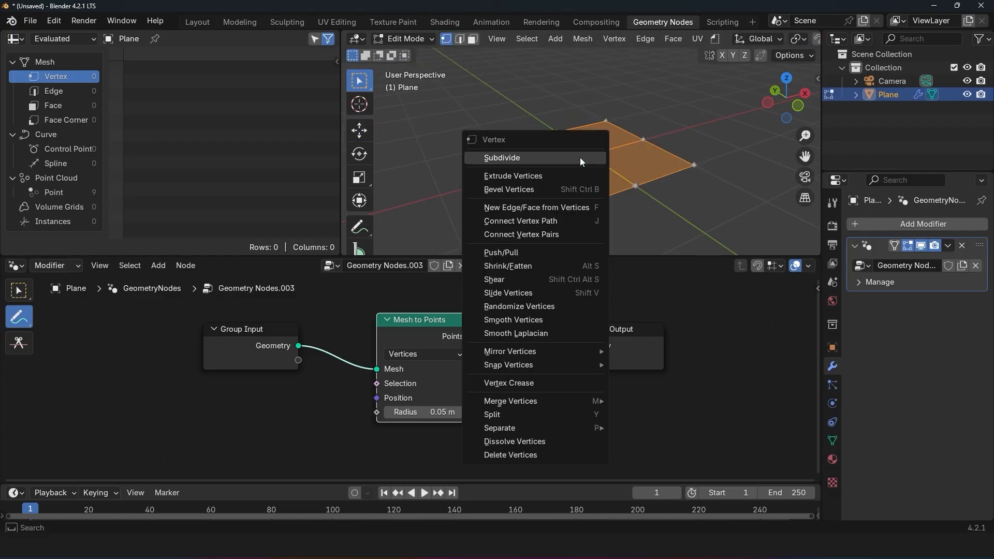
click(580, 157)
right_click(580, 158)
click(580, 158)
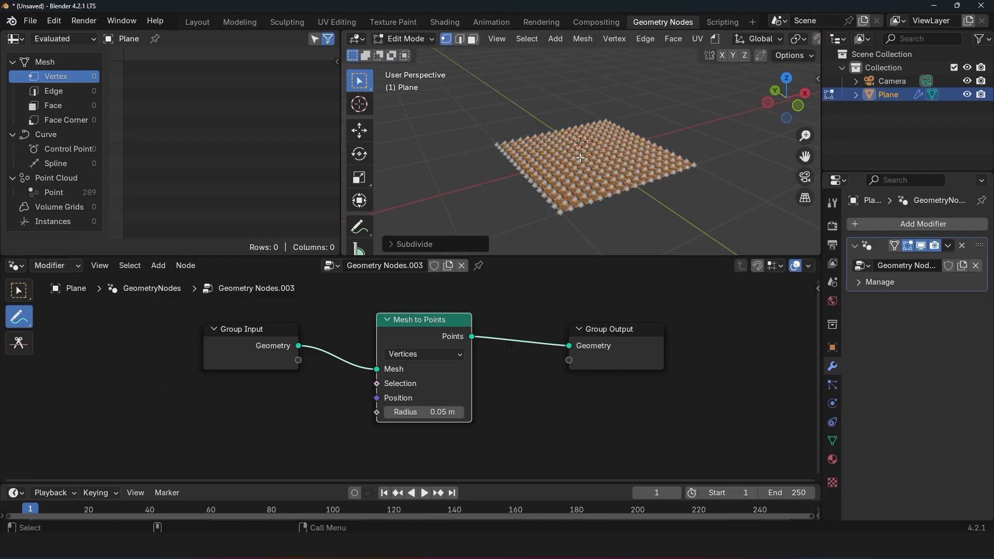
key(Tab)
middle_drag(577, 176, 530, 185)
scroll(656, 245, up, 4)
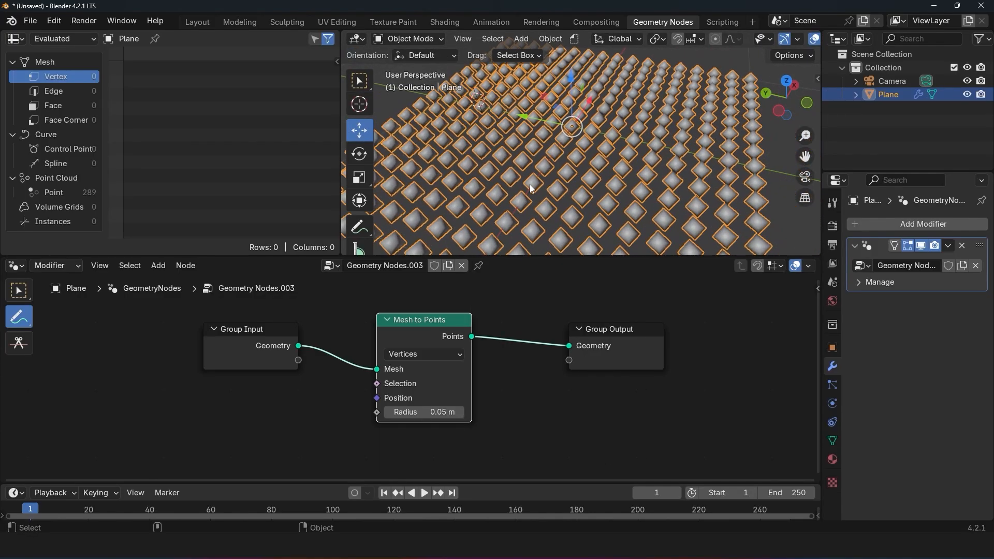
scroll(530, 185, down, 3)
scroll(531, 184, down, 2)
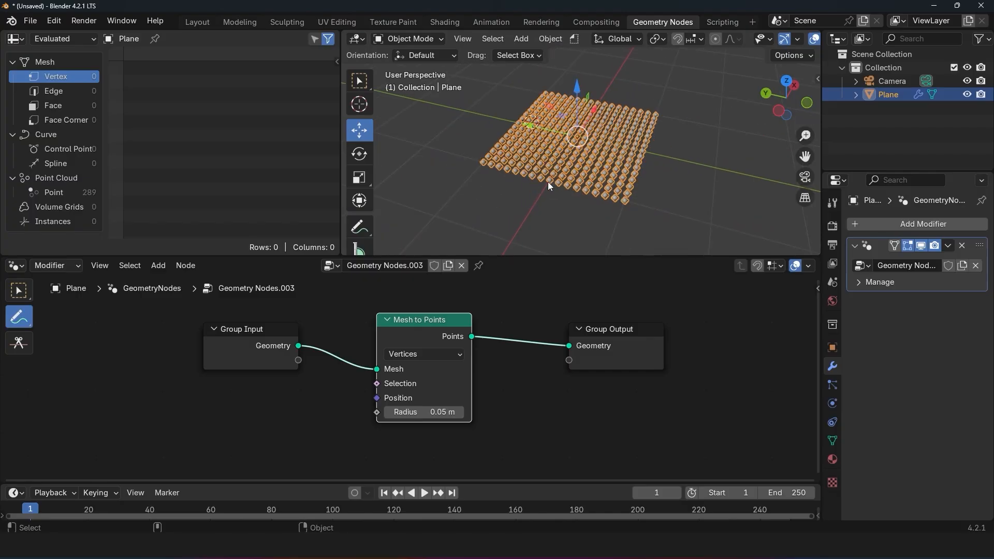
key(Tab)
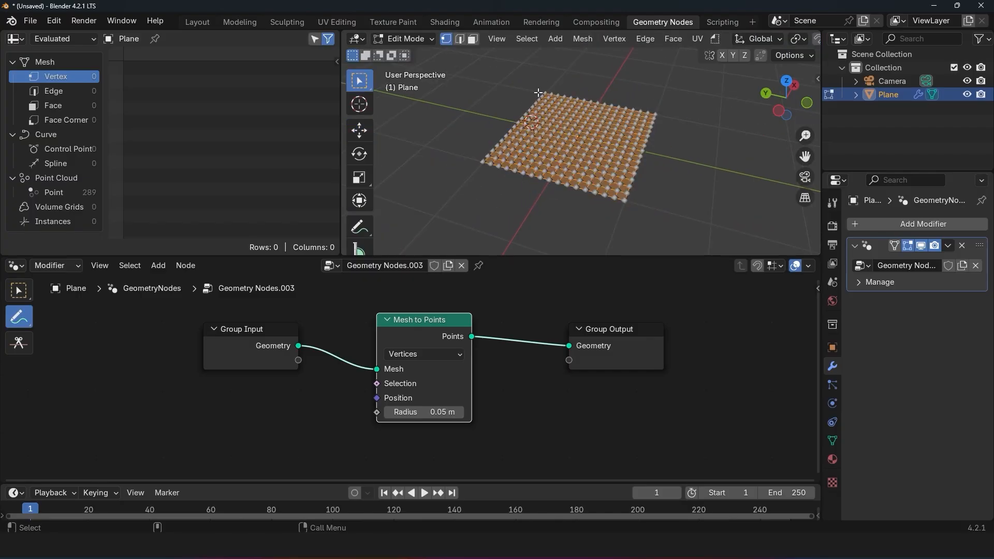
key(Tab)
middle_drag(216, 341, 198, 351)
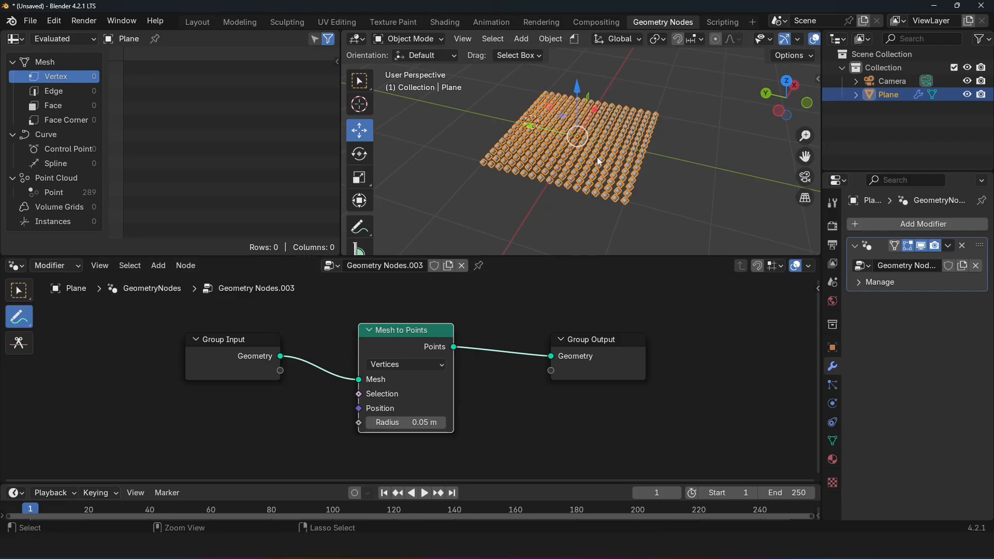
Step: Undo all the Edit Mode subdivisions of the plane's mesh
key(Tab)
key(Tab)
key(Tab)
key(Tab)
key(Tab)
key(Tab)
key(Tab)
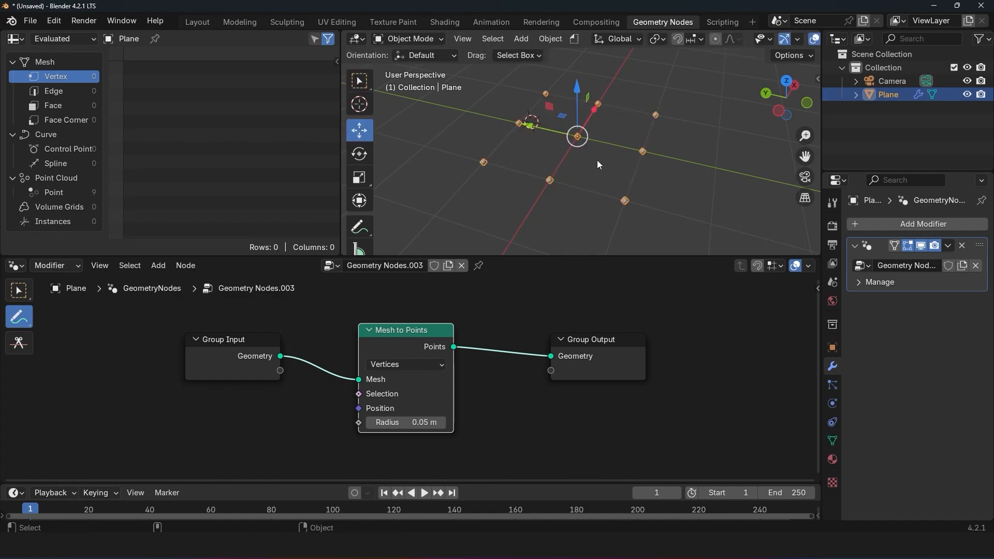
key(Tab)
key(Tab)
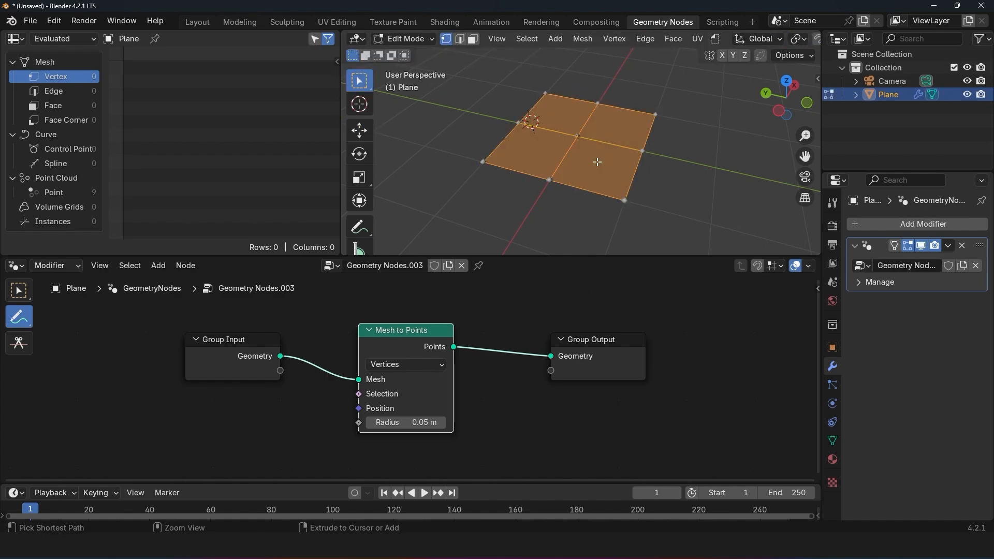
key(Tab)
middle_drag(582, 164, 585, 165)
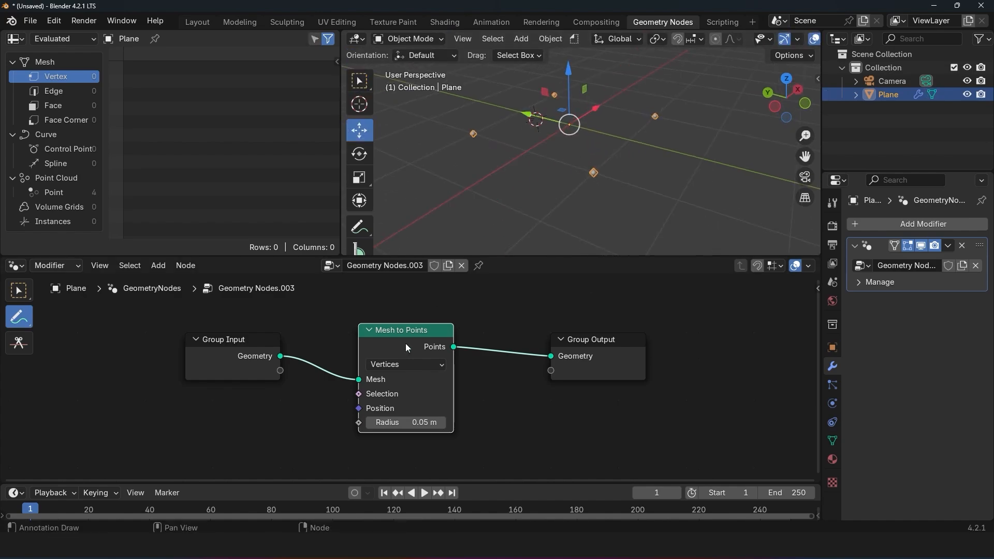
Step: Insert a Subdivide Mesh node between Group Input and Mesh to Points and set its Level to 3
middle_drag(405, 344, 600, 346)
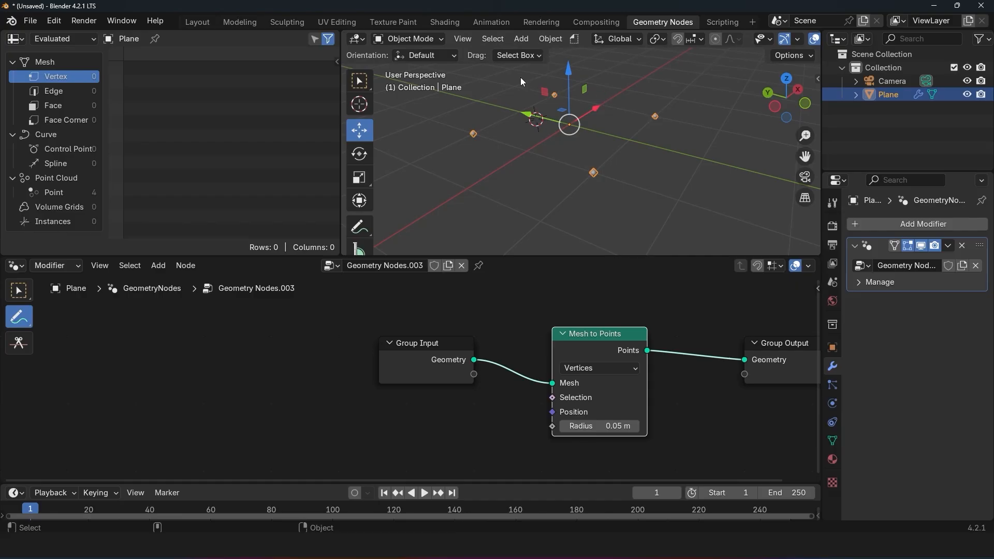
key(w)
drag(408, 378, 236, 370)
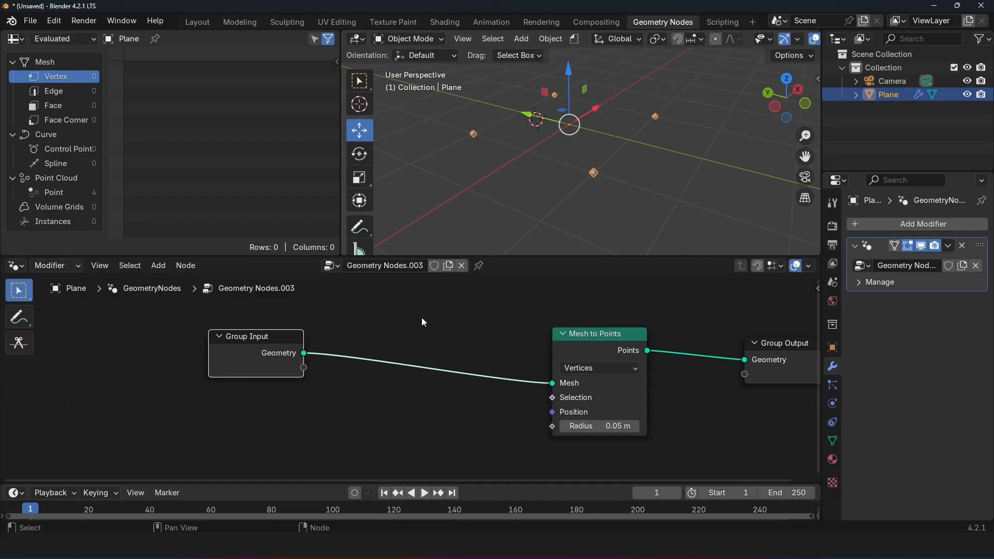
key(shift+a)
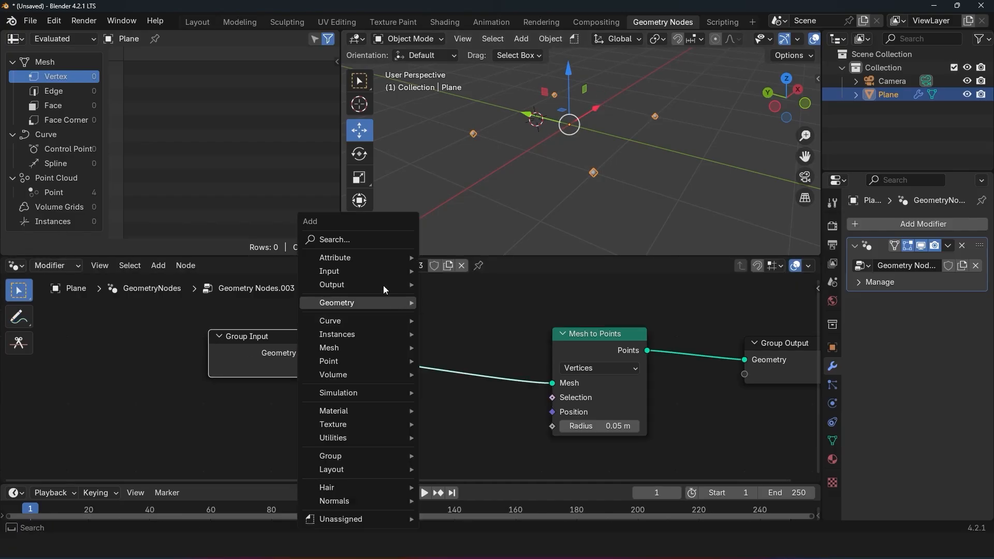
click(382, 244)
text(sub)
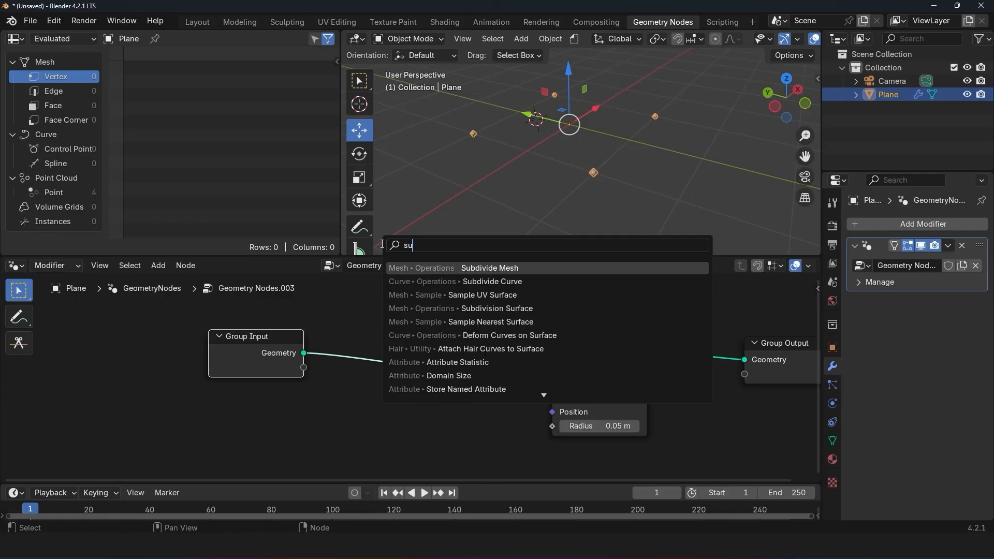
click(477, 267)
click(383, 332)
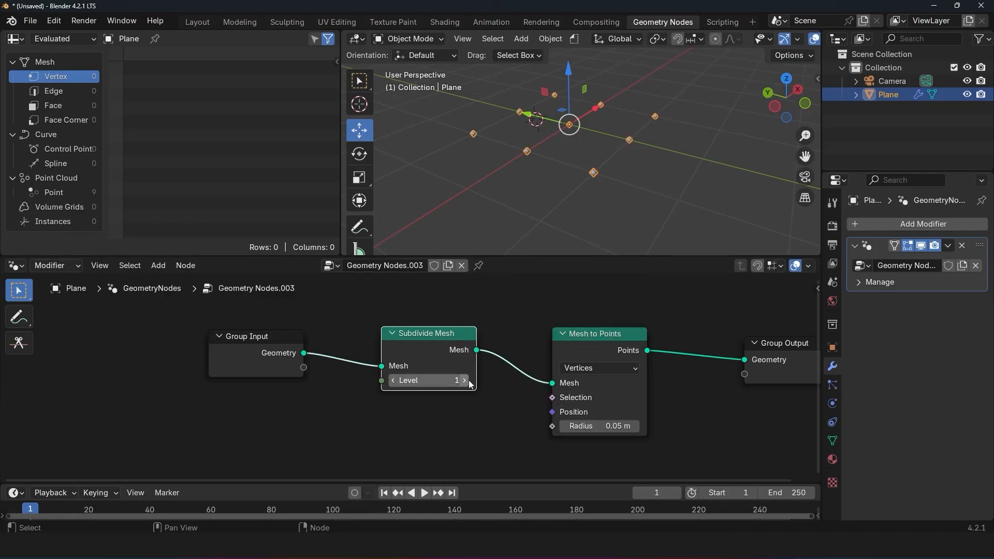
click(468, 381)
click(468, 380)
middle_drag(581, 219, 582, 212)
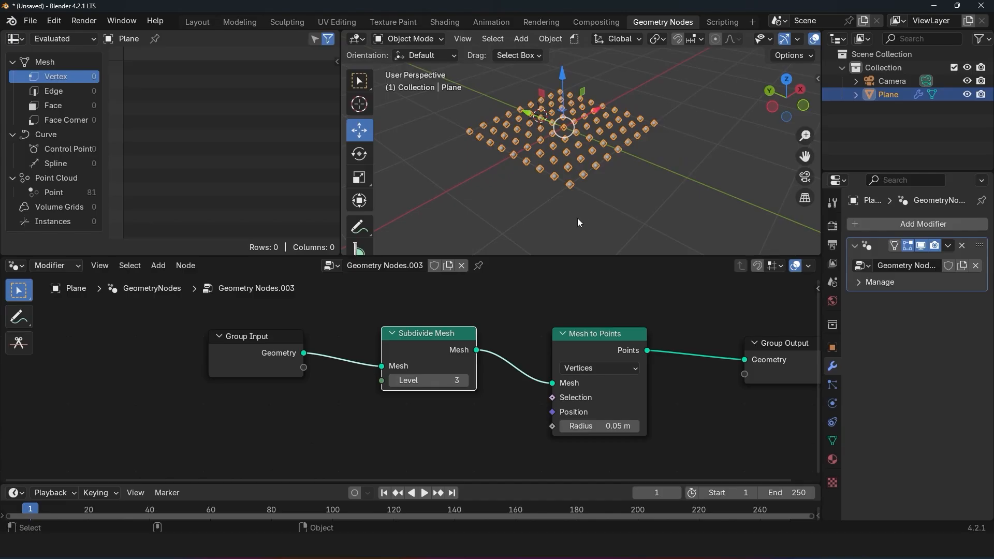
Step: Move the Subdivide Mesh and Mesh to Points nodes closer to Group Input to compact the node chain
middle_drag(506, 325, 406, 322)
drag(361, 336, 318, 330)
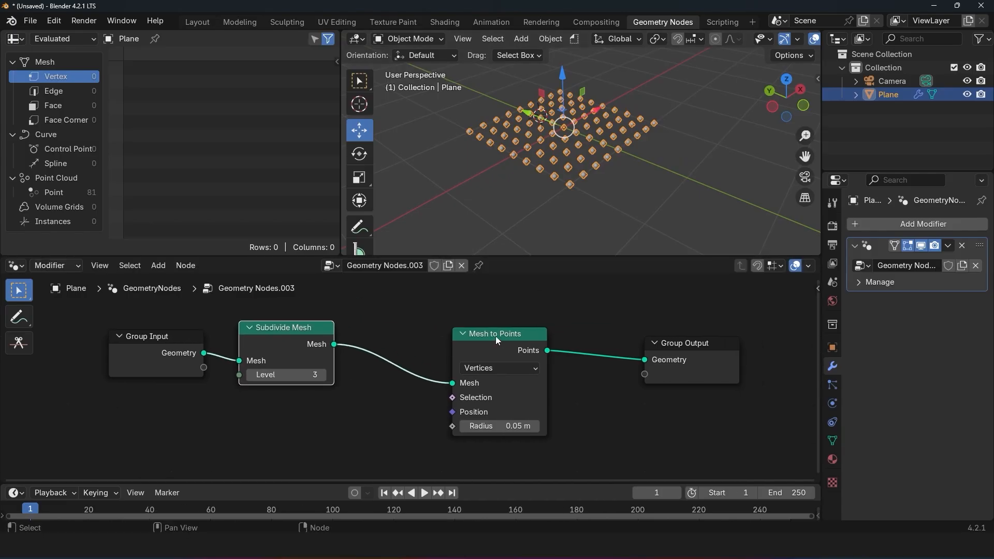
drag(496, 334, 449, 325)
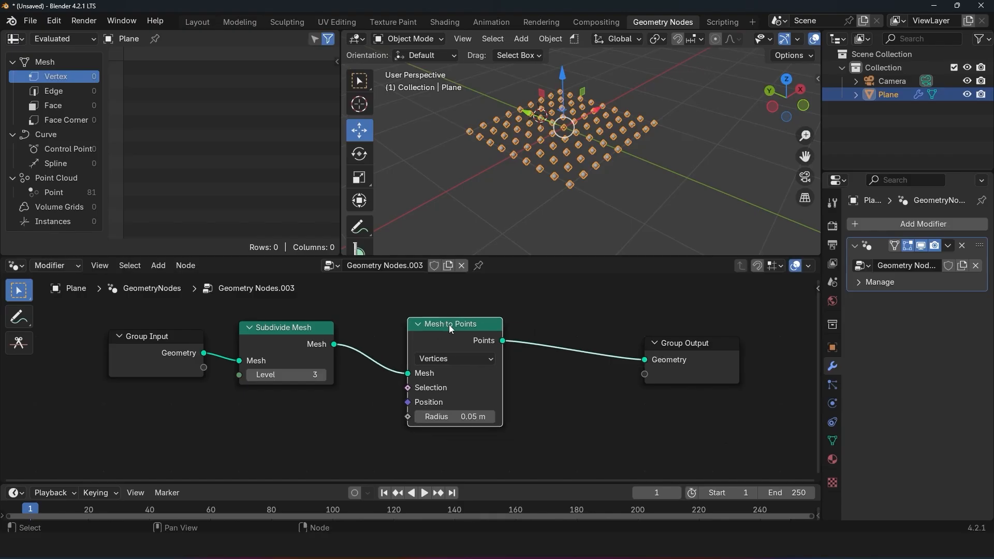
scroll(323, 325, down, 1)
Step: Annotate the node flow with a long arrow and boxes above Group Input, Subdivide Mesh and Mesh to Points
click(19, 317)
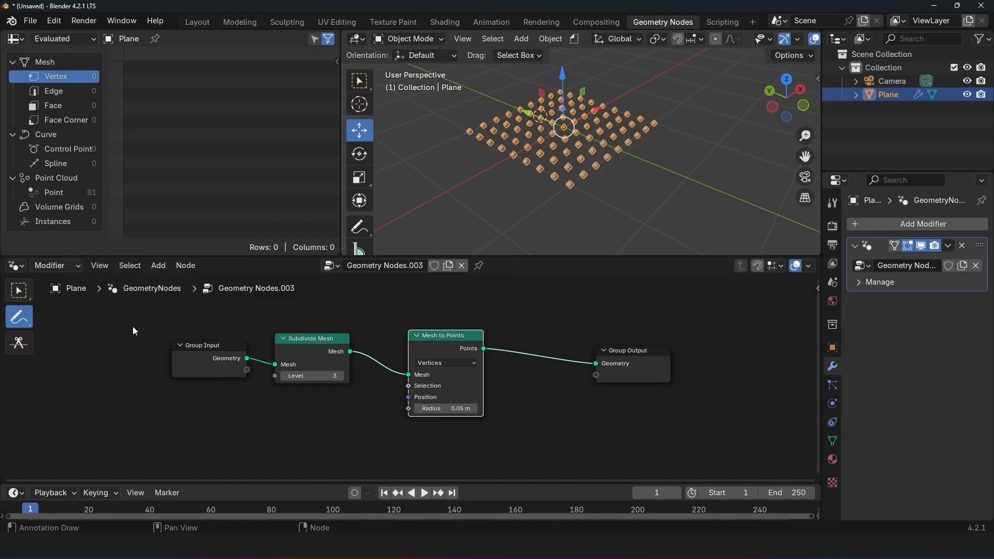
middle_drag(167, 316, 169, 326)
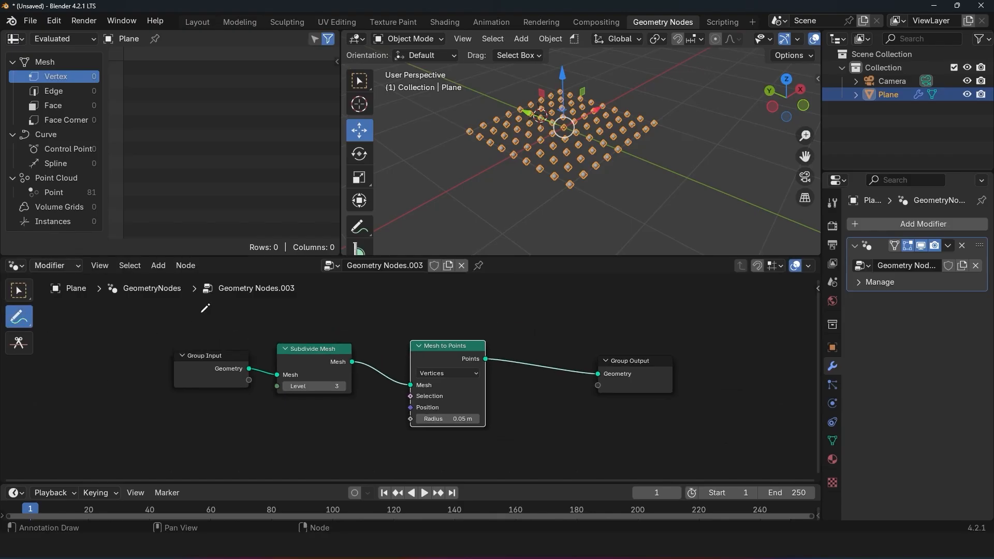
mouse_move(185, 312)
mouse_down()
mouse_move(570, 314)
mouse_move(535, 337)
mouse_move(196, 323)
mouse_move(228, 305)
mouse_move(176, 313)
mouse_up()
key(ctrl+z)
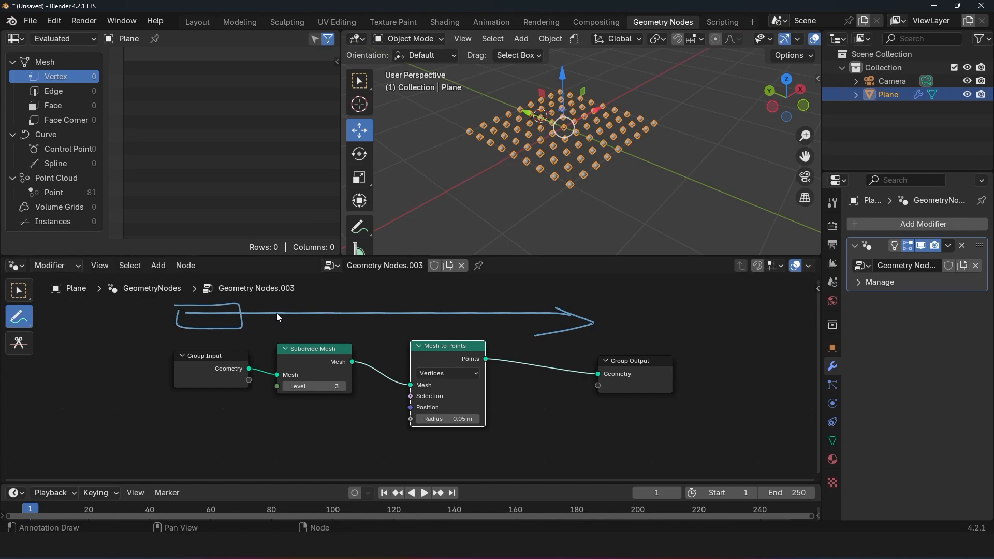
mouse_move(275, 315)
mouse_down()
mouse_move(360, 305)
mouse_move(274, 300)
mouse_up()
mouse_move(405, 298)
mouse_down()
mouse_move(407, 327)
mouse_move(489, 303)
mouse_move(410, 304)
mouse_up()
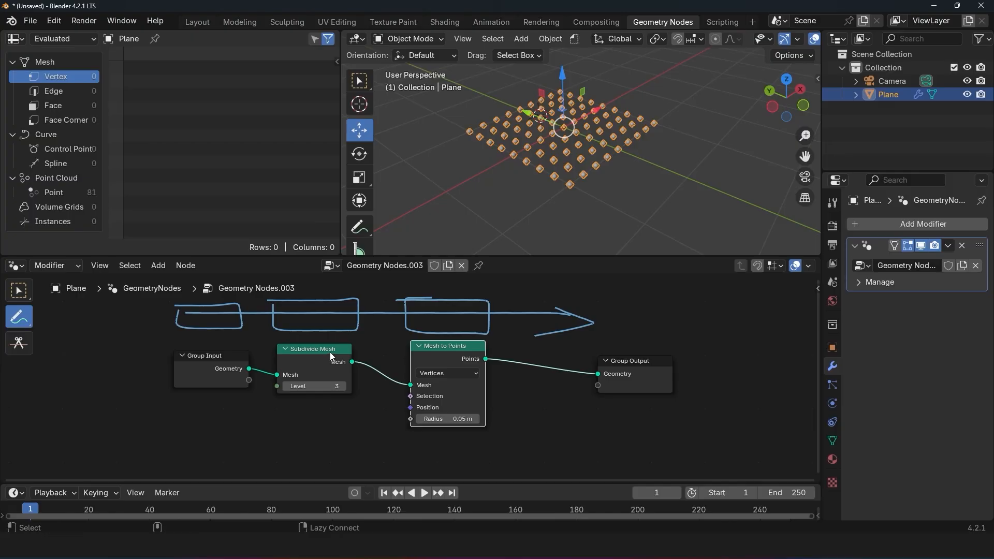
Step: Detach the Subdivide Mesh node and insert it between Mesh to Points and Group Output
alt+drag(315, 352, 322, 410)
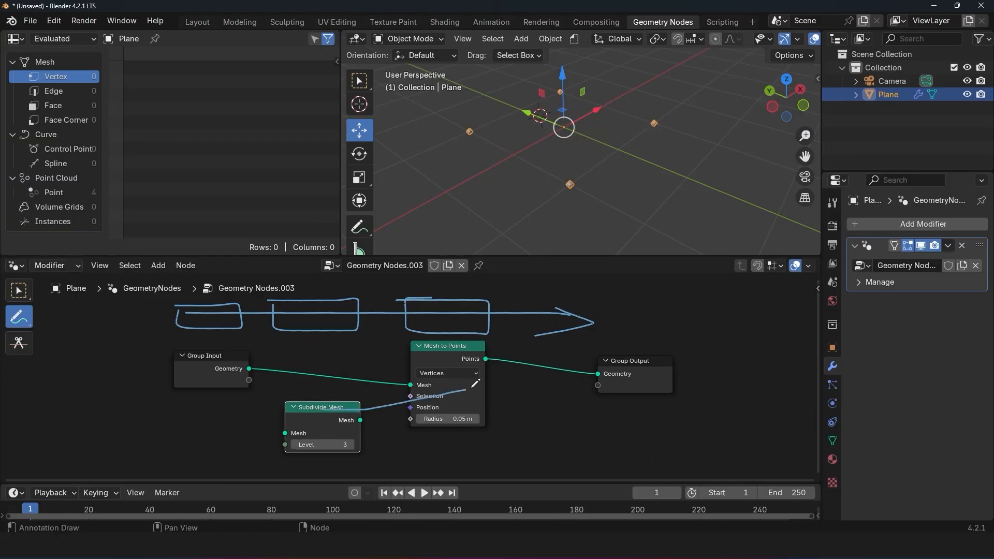
key(w)
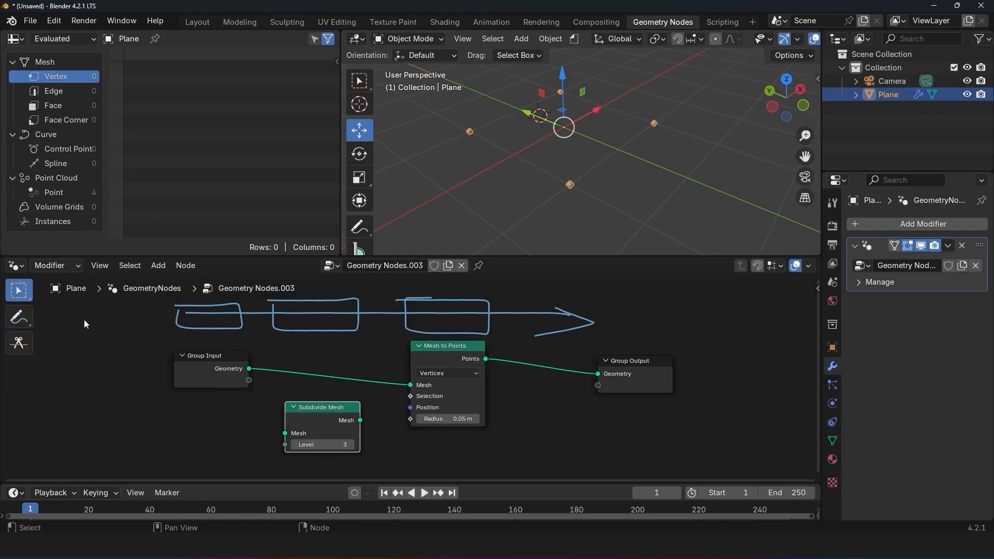
drag(303, 412, 547, 379)
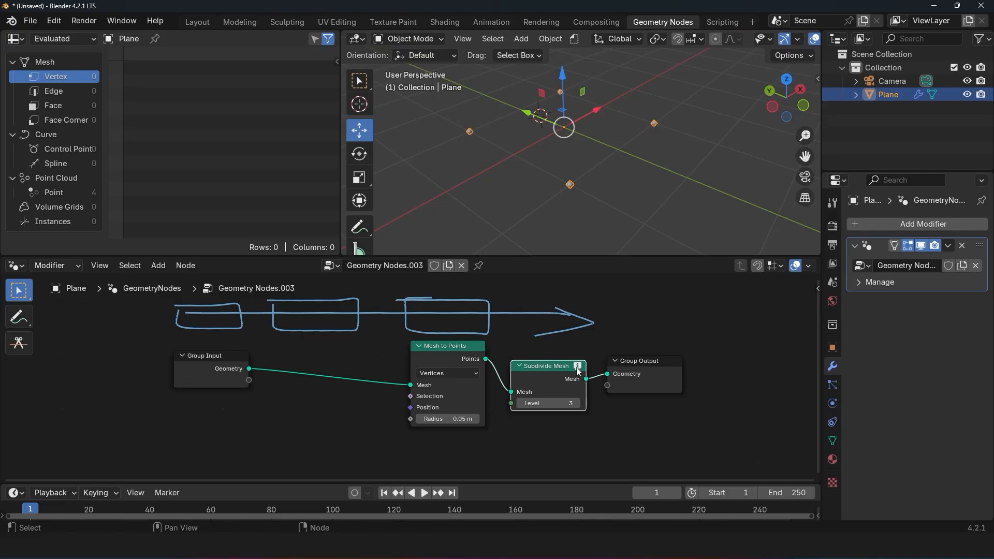
mouse_move(578, 369)
scroll(393, 363, up, 1)
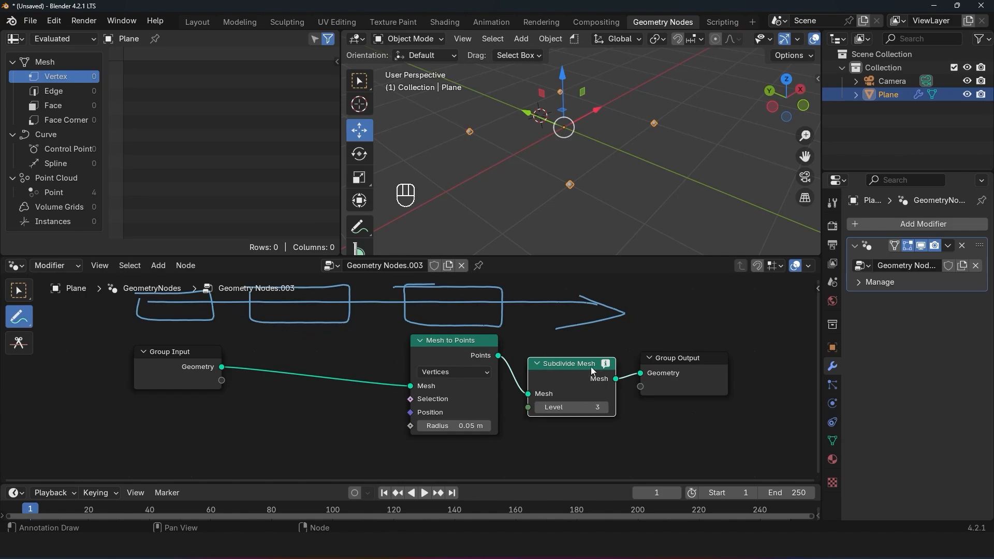
Step: Put the Subdivide Mesh node back between Group Input and Mesh to Points and set its Level to 6
alt+drag(583, 367, 331, 366)
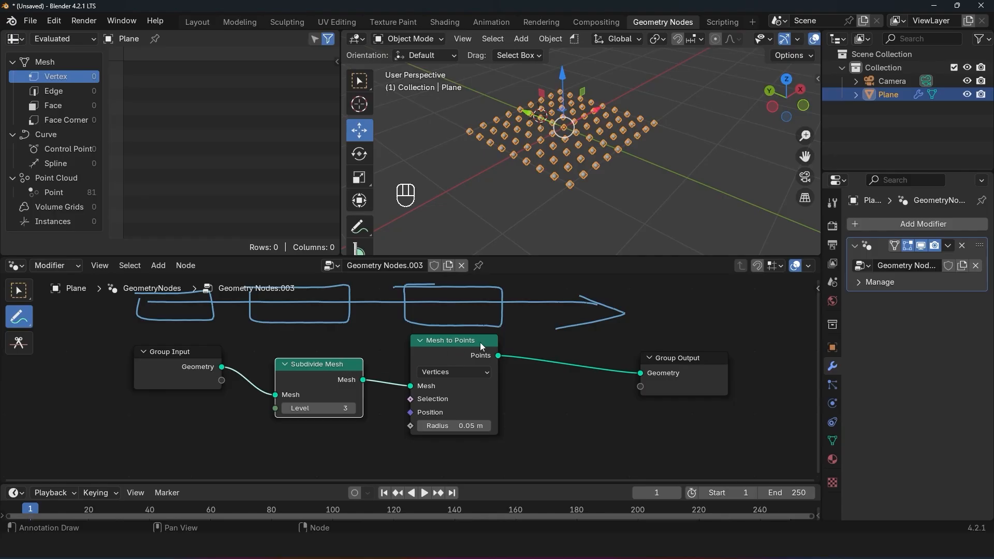
drag(342, 406, 321, 410)
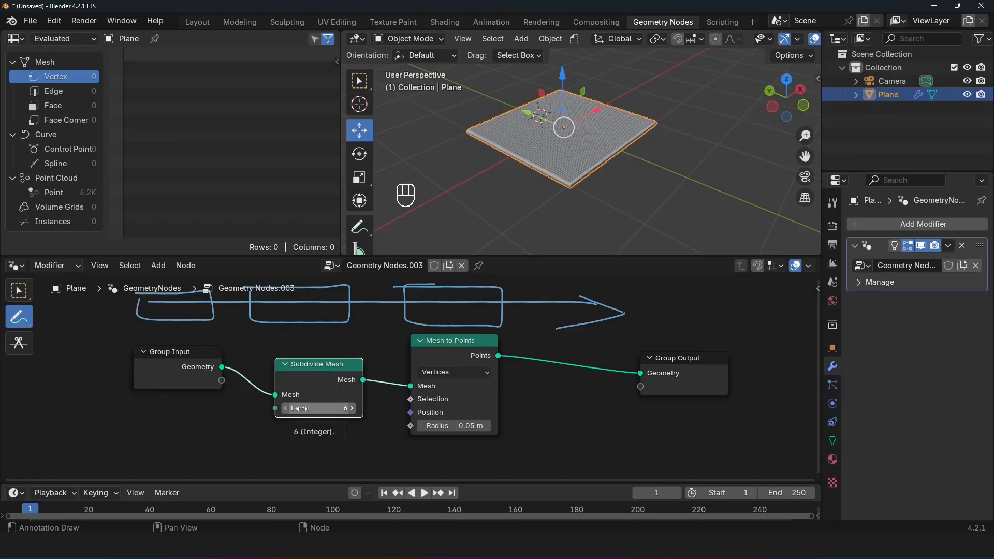
scroll(515, 199, up, 4)
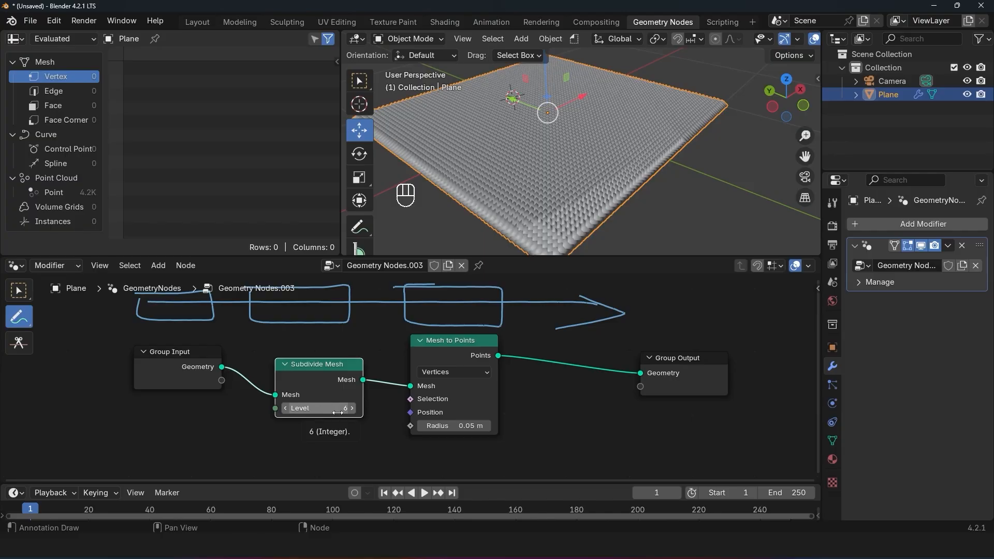
drag(332, 412, 334, 411)
Step: Turn on the Timings overlay in the node editor
click(811, 269)
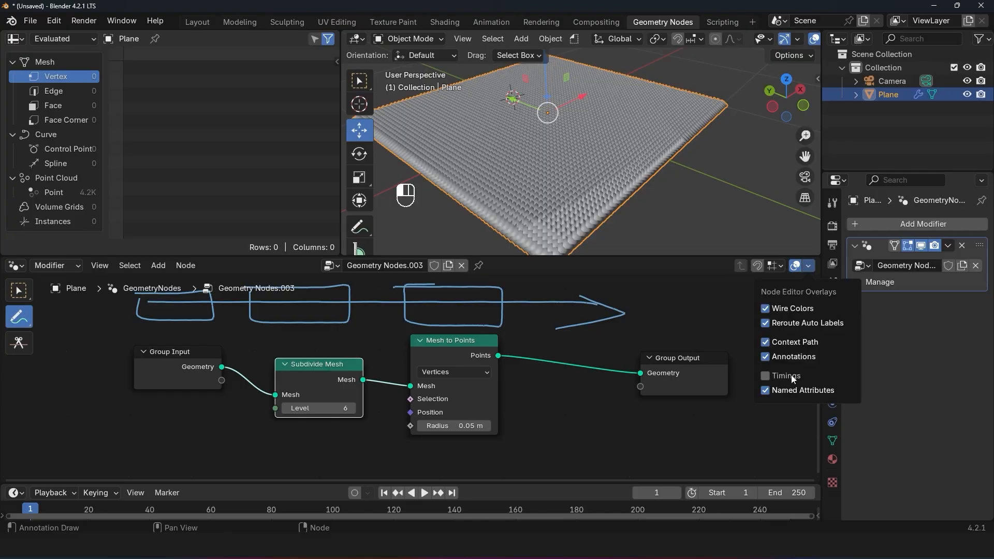
click(793, 375)
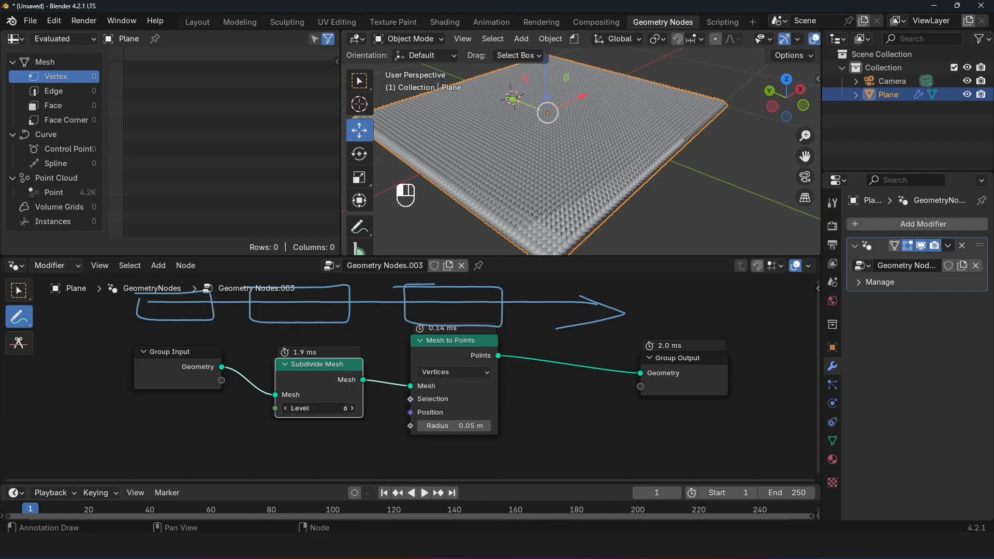
Step: Undo the annotation strokes drawn above the nodes
key(ctrl+z)
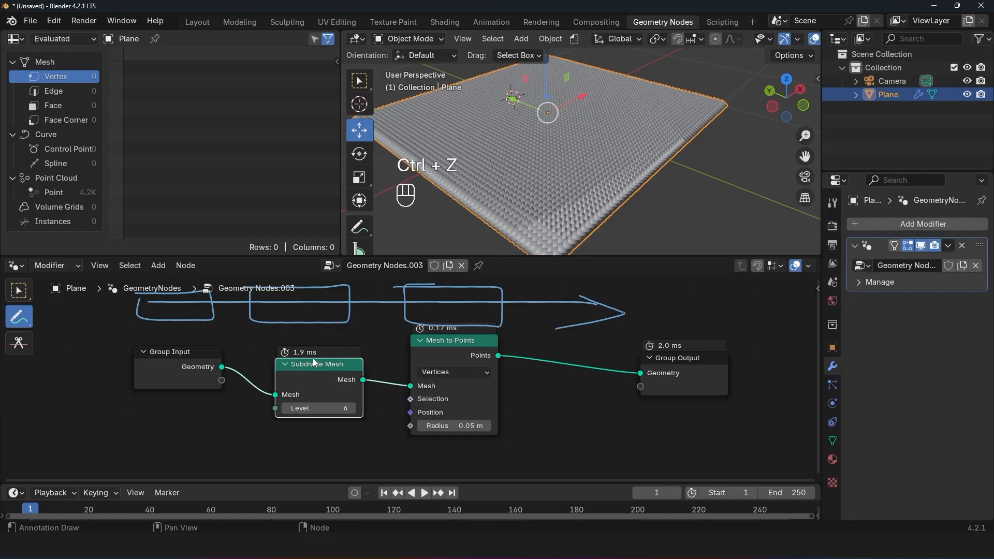
mouse_move(339, 408)
mouse_down()
mouse_move(310, 408)
mouse_move(345, 408)
mouse_up()
key(ctrl+z)
Step: Set the Subdivide Mesh Level to 7 and inspect the density of the plane's points
click(334, 407)
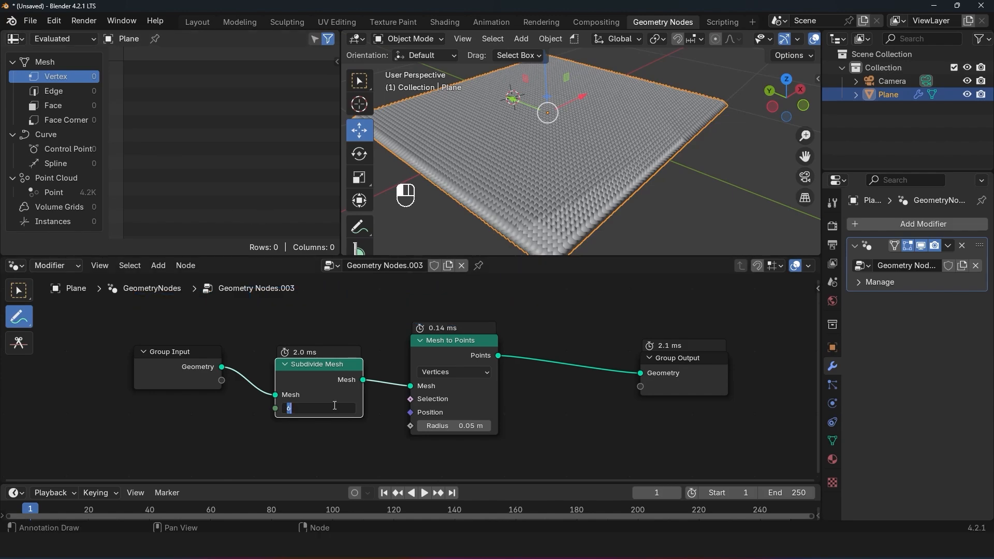
text(7)
key(Return)
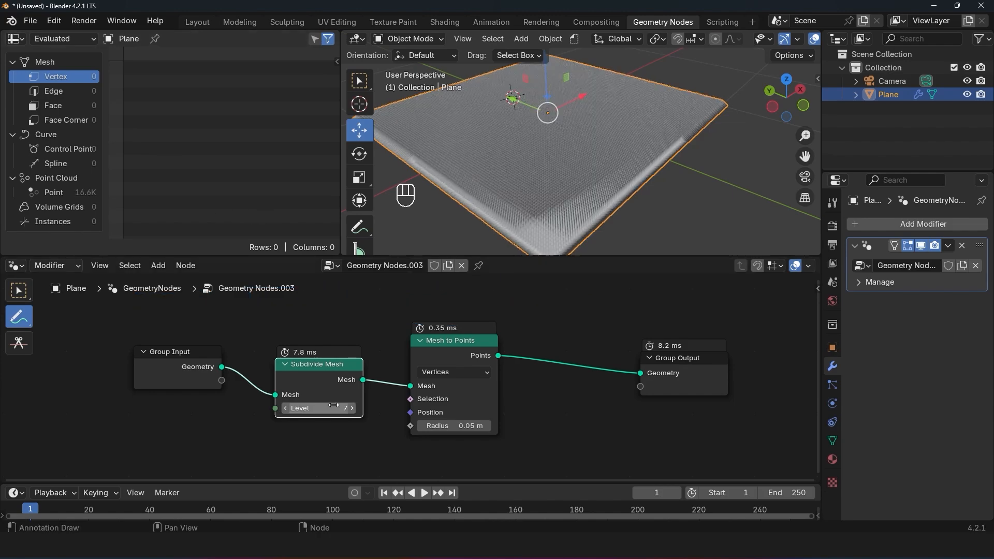
scroll(601, 115, up, 3)
scroll(602, 115, down, 6)
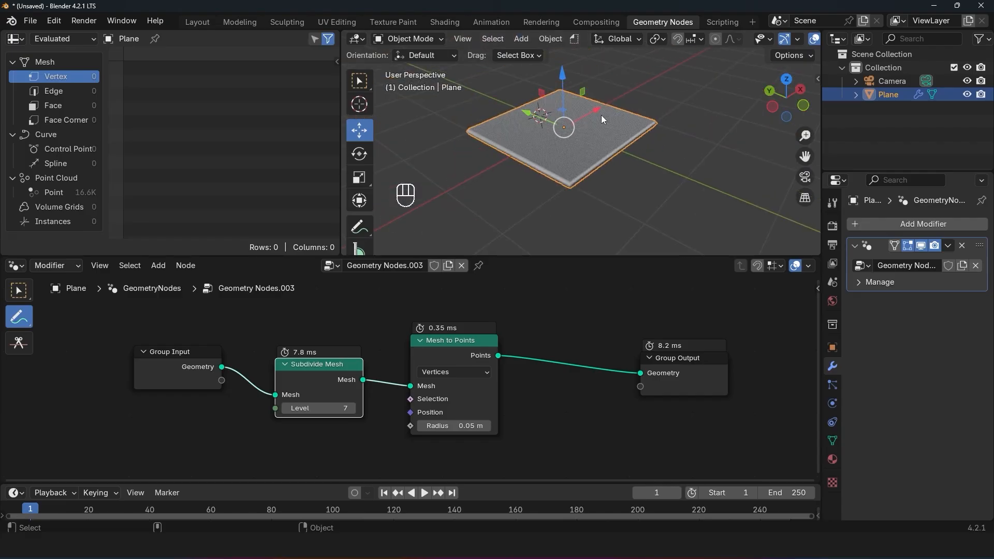
scroll(601, 115, up, 5)
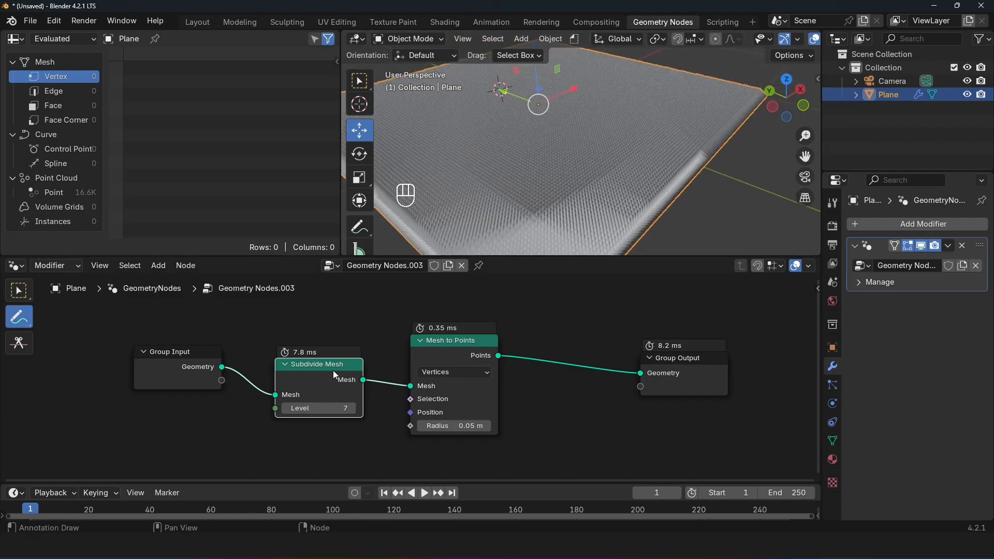
Step: Try Subdivide Mesh levels from 3 to 5 and settle on Level 4
click(335, 407)
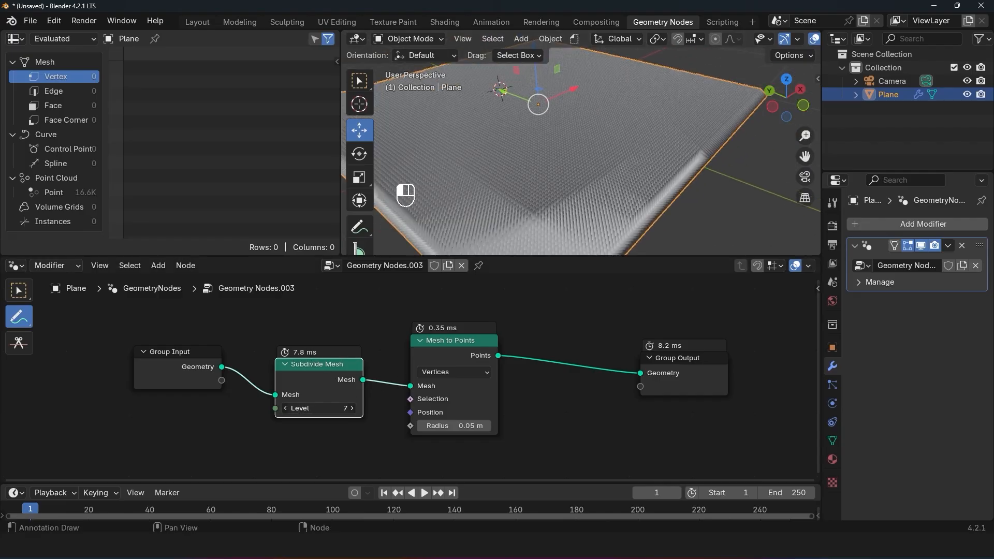
drag(335, 407, 311, 406)
scroll(567, 115, down, 2)
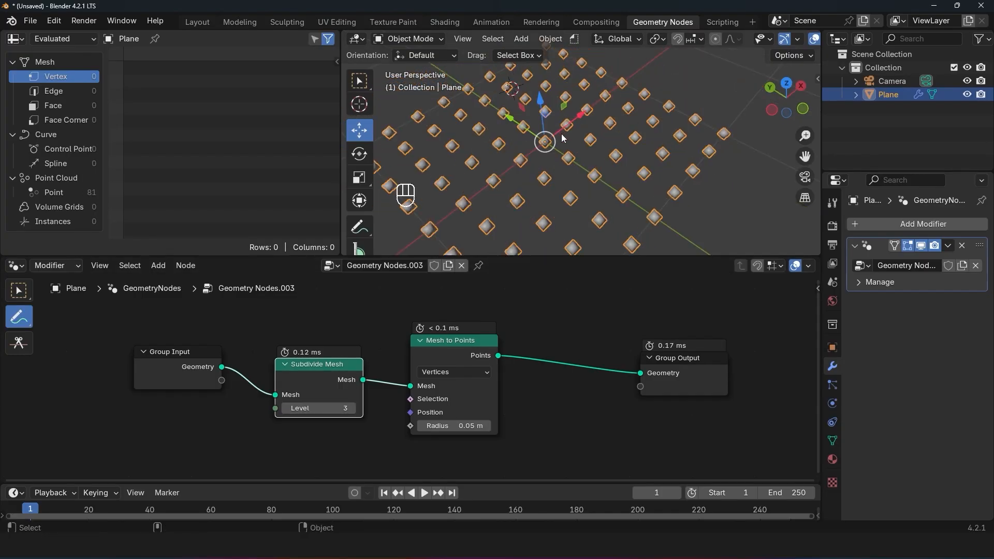
click(353, 408)
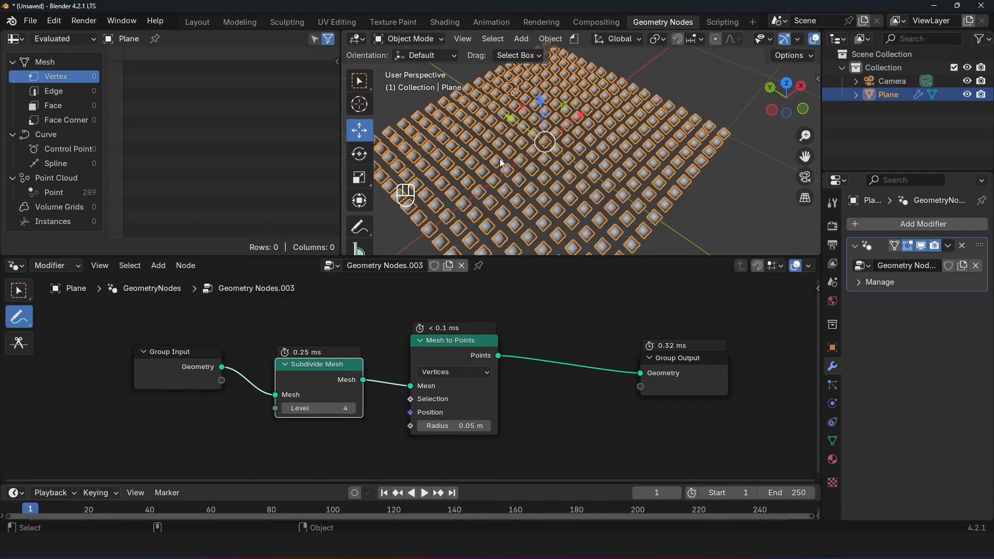
click(352, 409)
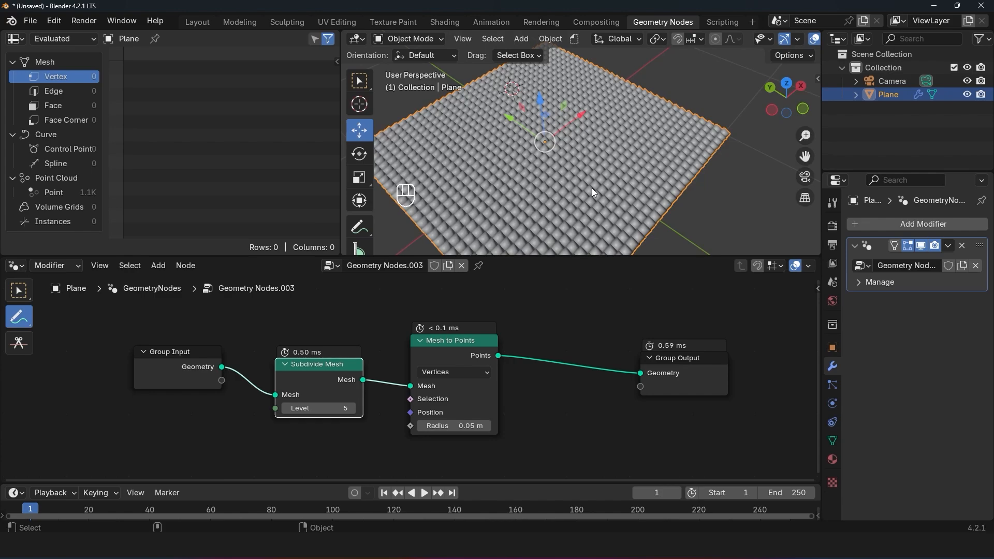
click(286, 408)
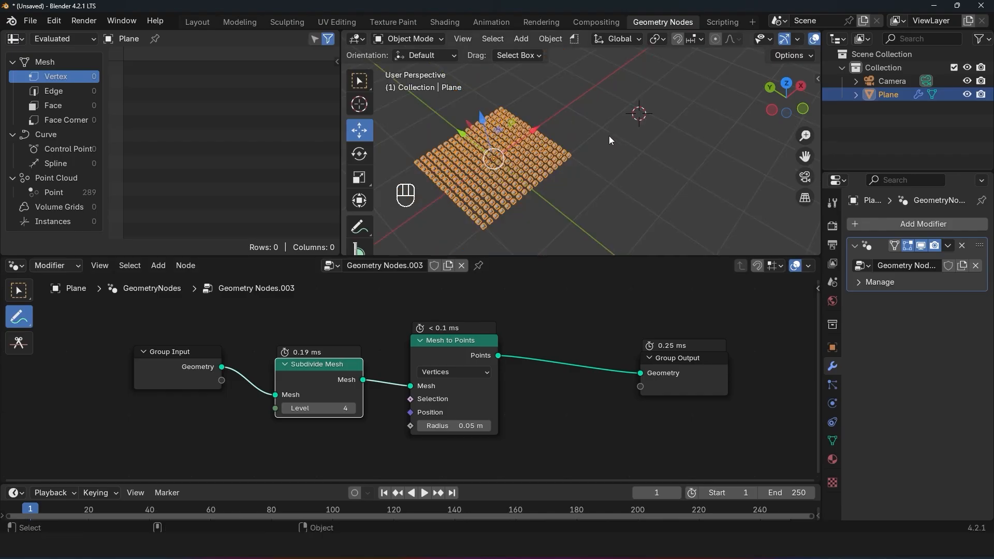
Step: Add a Monkey mesh to the scene and place it beside the point plane
middle_drag(609, 135, 577, 114)
key(grave)
key(grave)
key(shift+a)
key(shift+a)
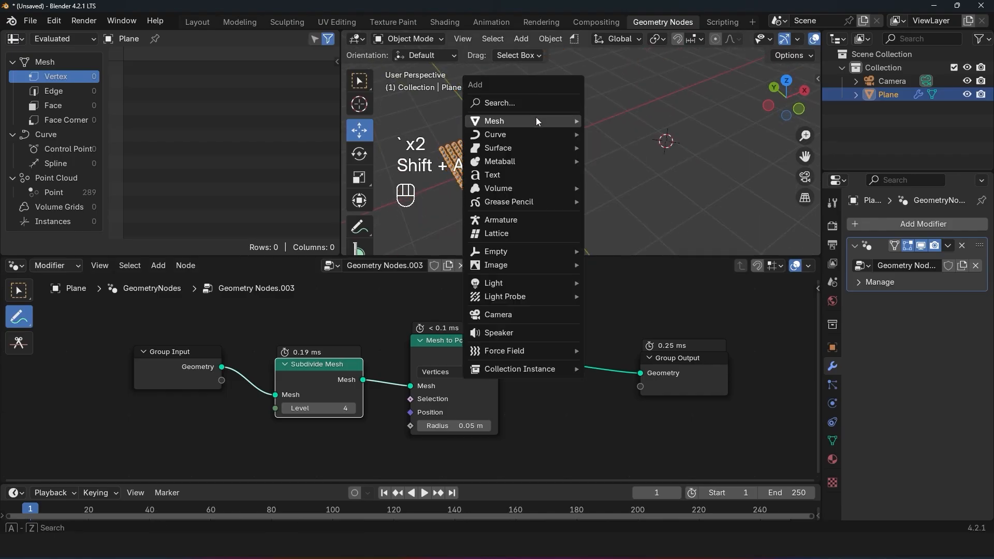
mouse_move(536, 119)
click(626, 246)
key(g)
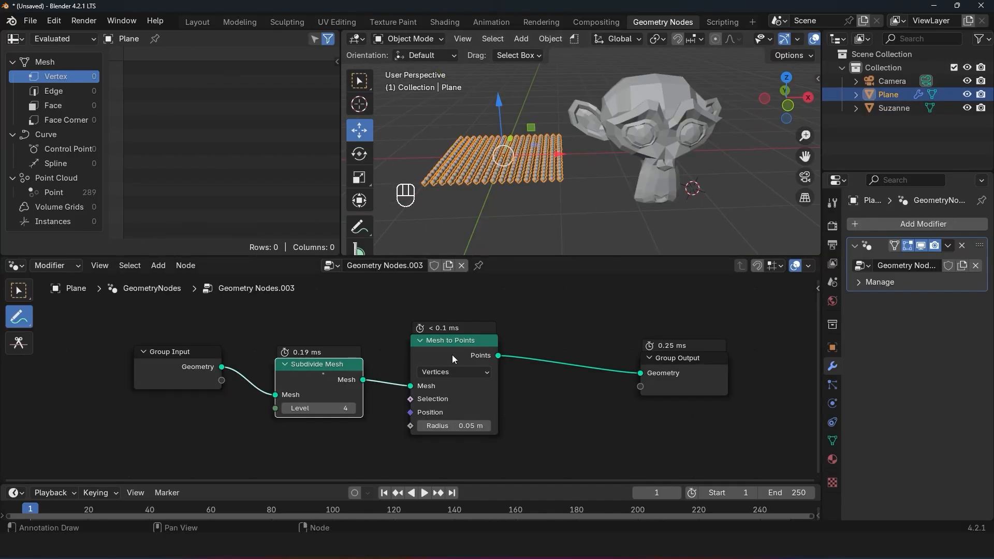
Step: Create a new geometry node tree on the monkey head and move its Group Input node away from Group Output
click(644, 161)
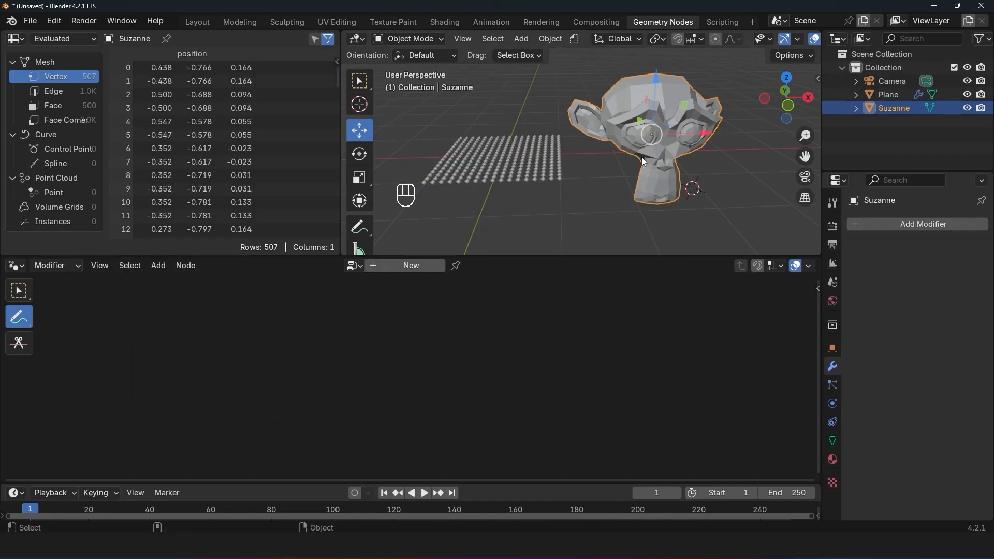
click(411, 265)
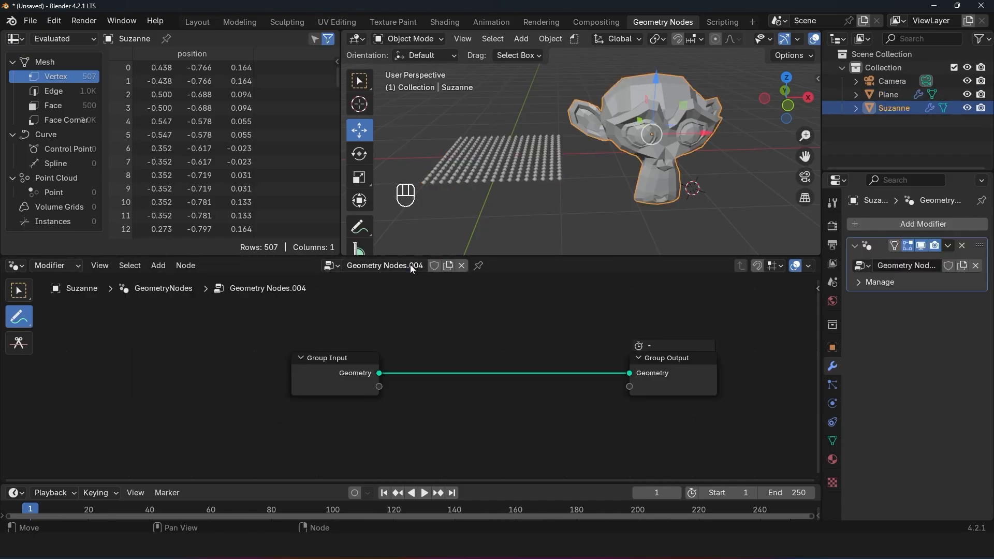
drag(340, 368, 176, 362)
key(ctrl+z)
Step: Add a Subdivide Mesh node on the link right after Group Input in the monkey's node tree
key(shift+a)
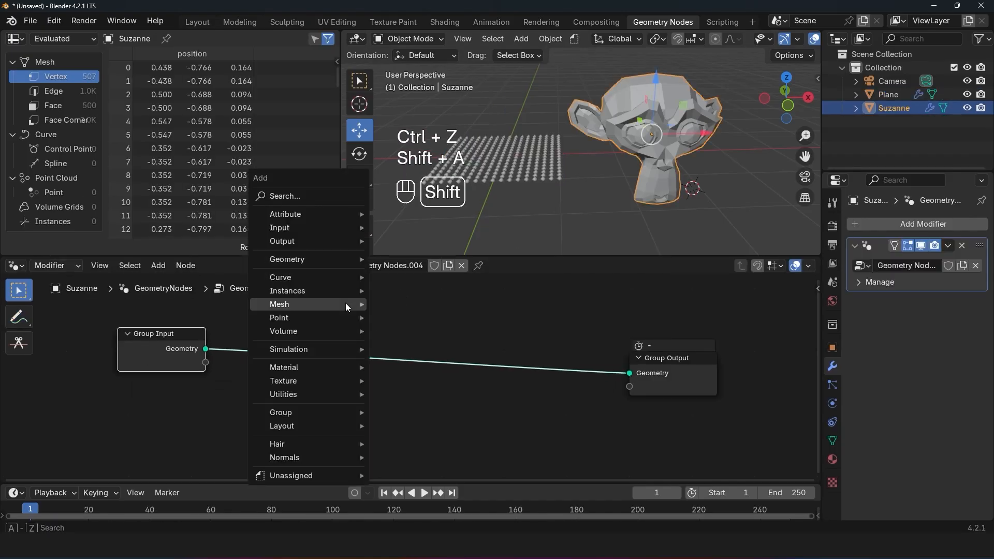
click(308, 189)
text(se)
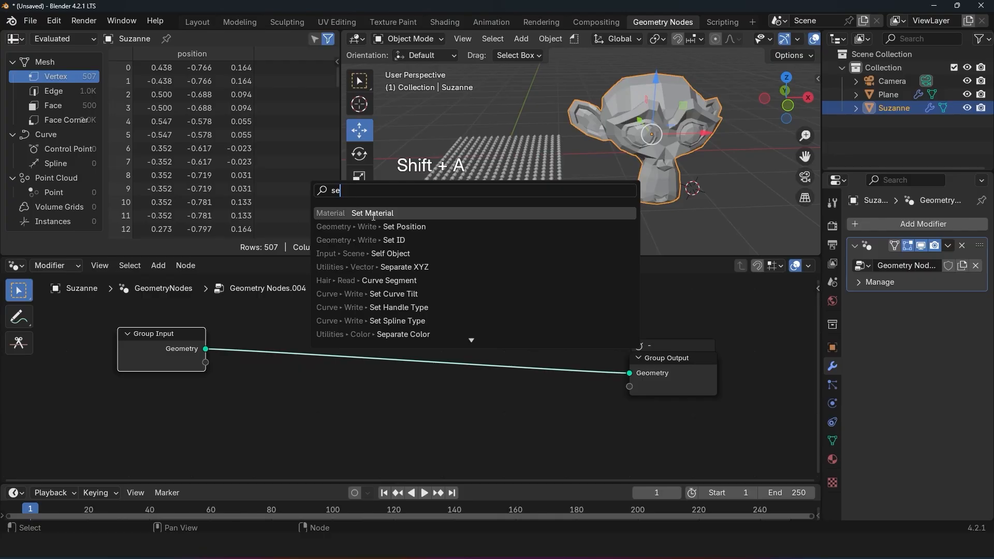
key(BackSpace)
click(418, 214)
click(236, 328)
Step: Insert a Mesh to Points node between Subdivide Mesh and Group Output in the monkey's node tree
key(shift+a)
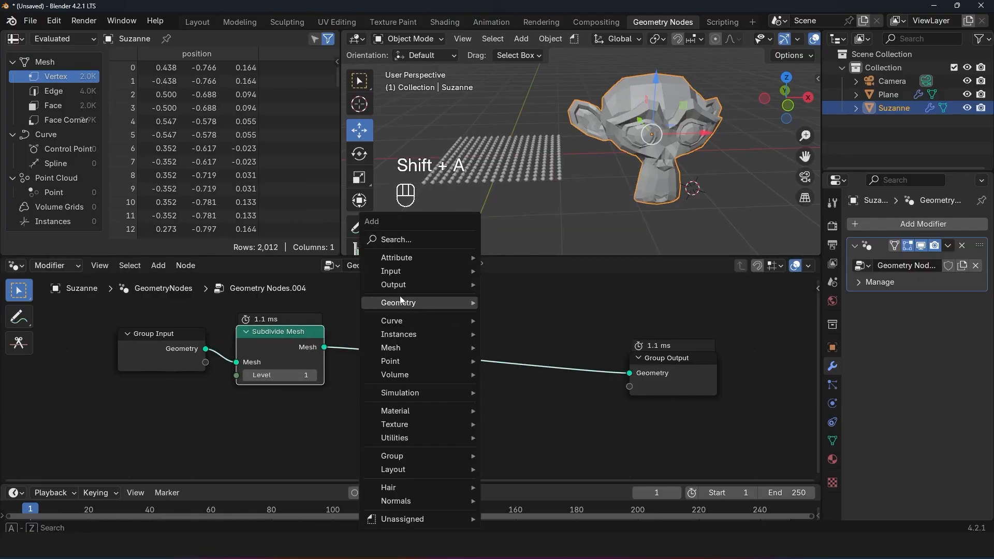
click(416, 239)
text(to)
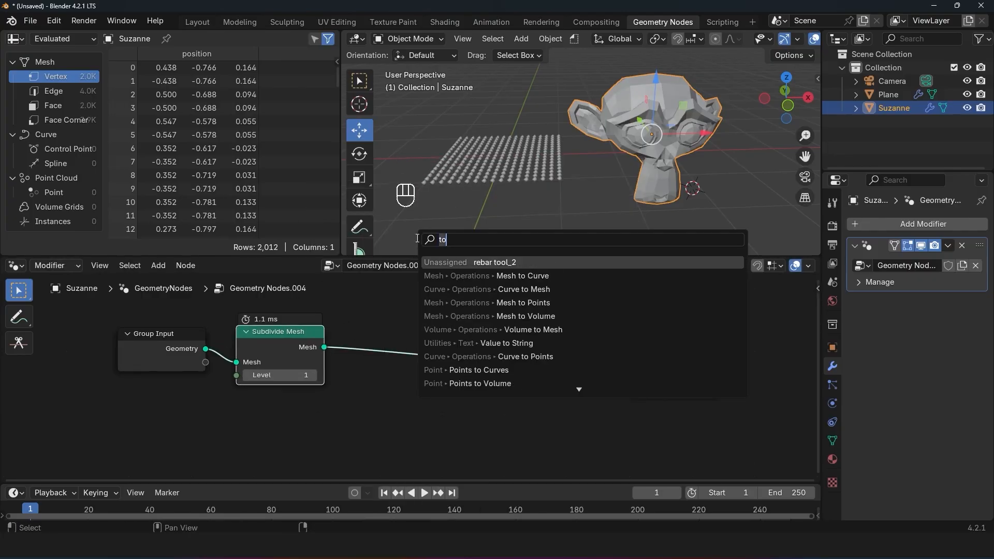
text(mesh to)
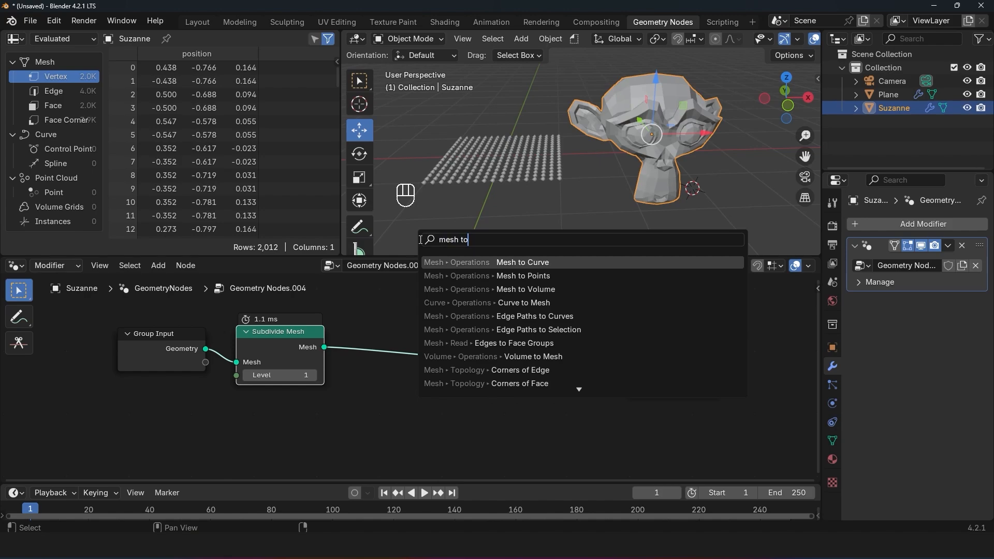
click(517, 276)
click(423, 321)
scroll(652, 116, up, 3)
Step: Select the point plane and review the list of existing geometry node groups without changing its assignment
middle_drag(653, 116, 500, 137)
key(alt+a)
click(501, 138)
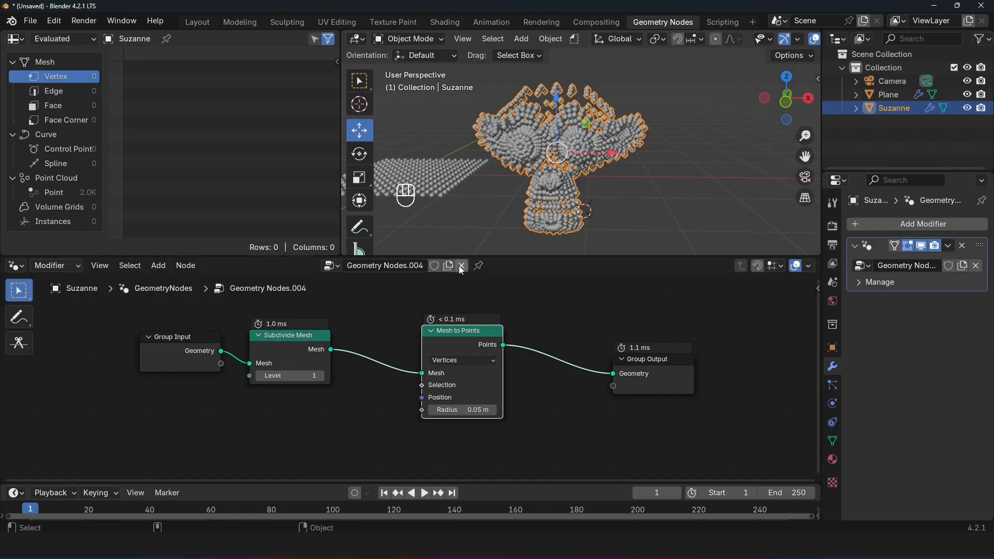
click(427, 188)
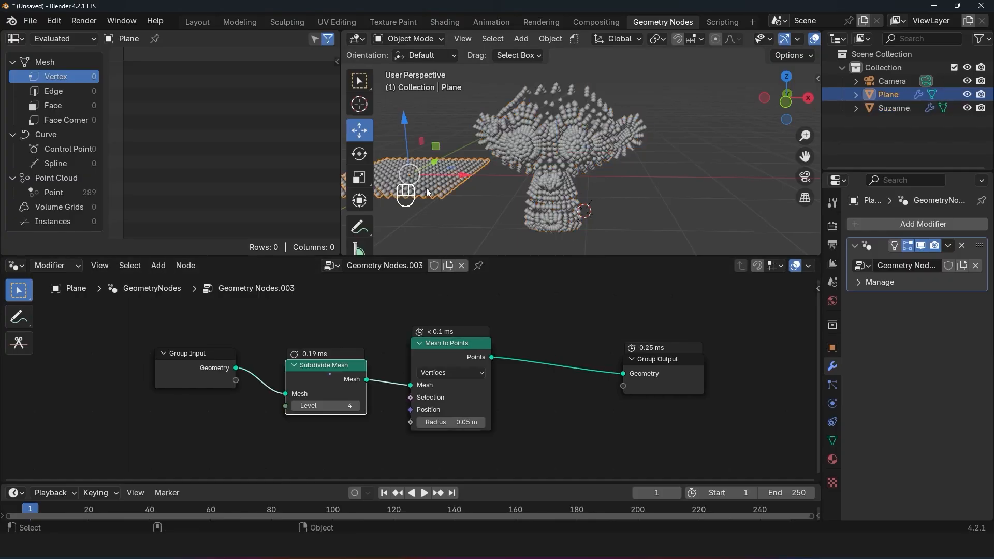
click(338, 265)
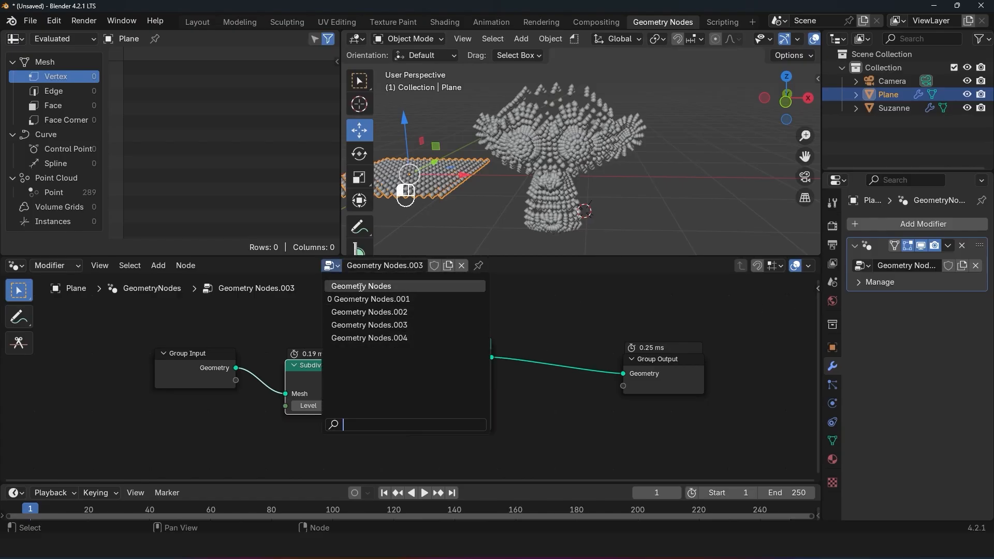
click(537, 300)
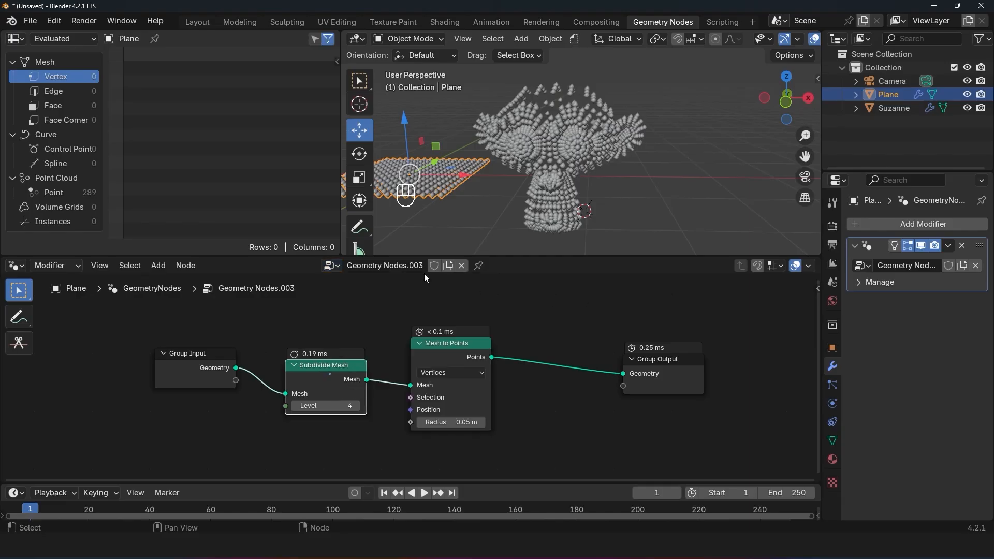
Step: Rename the plane's geometry node group to "point cloud"
click(404, 266)
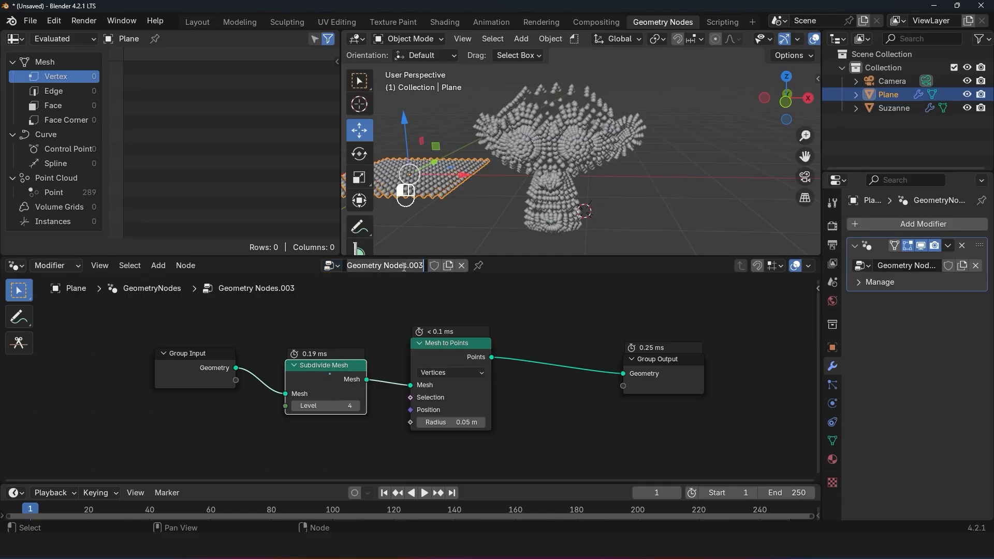
key(ctrl+a)
text(point cloud)
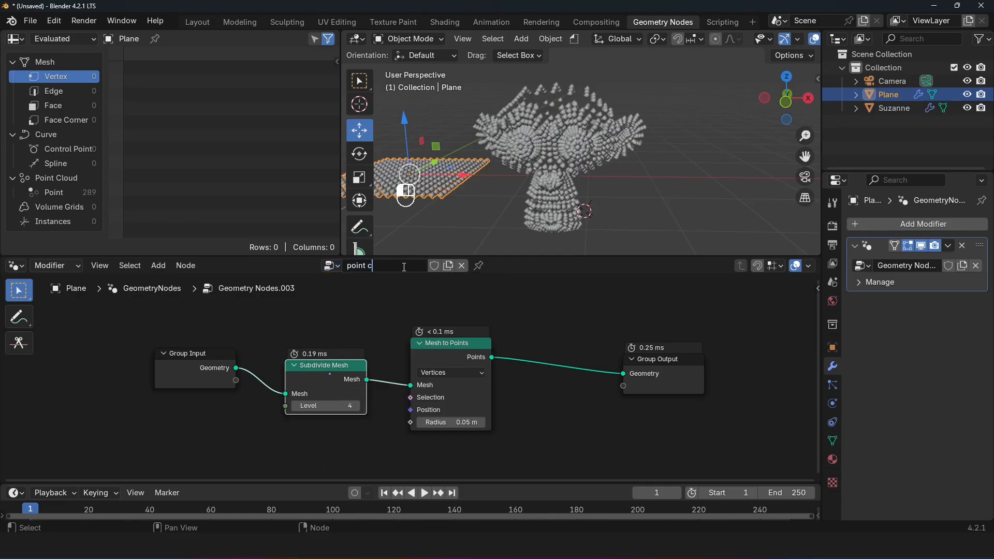
key(Return)
drag(253, 304, 496, 441)
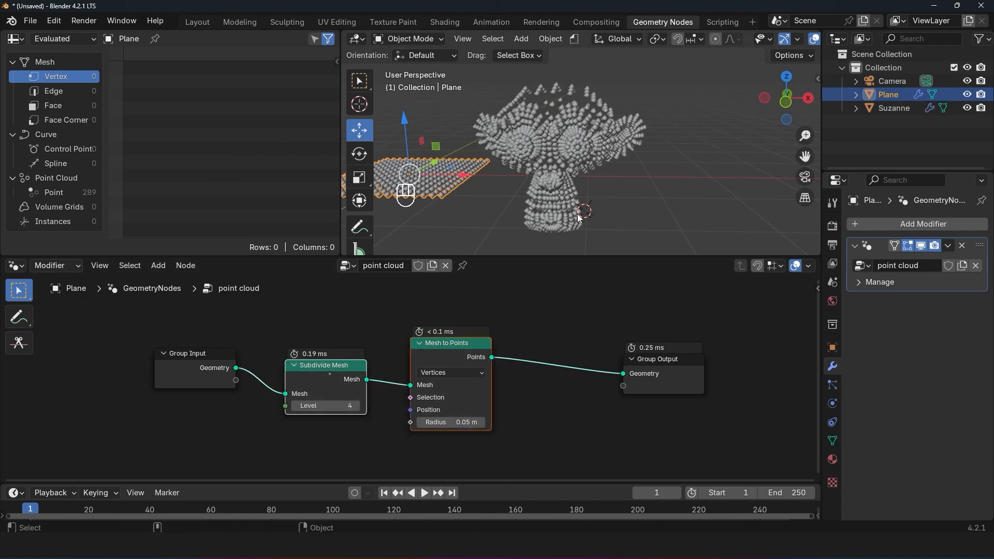
Step: Unlink the monkey head's own node tree and assign it the existing "point cloud" node group
click(546, 178)
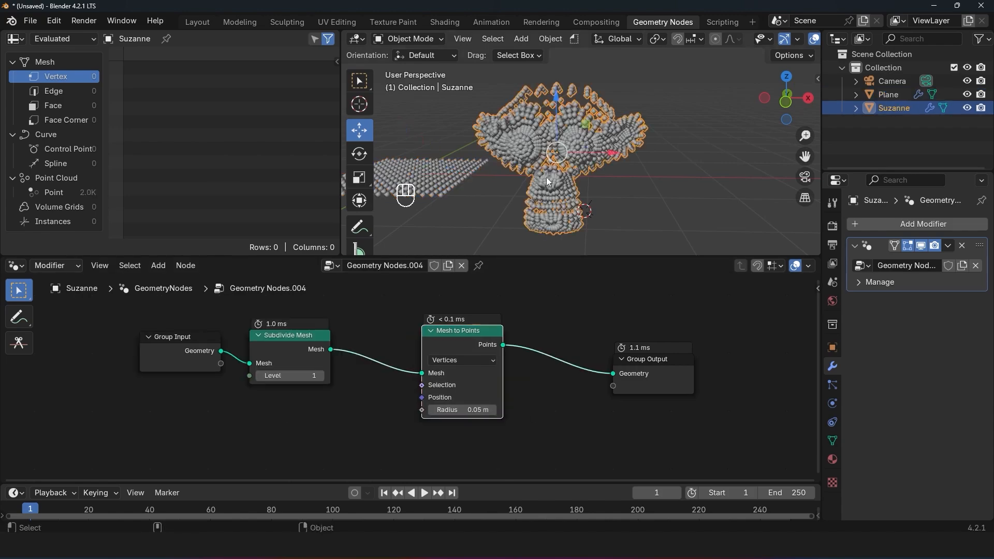
click(461, 266)
click(362, 265)
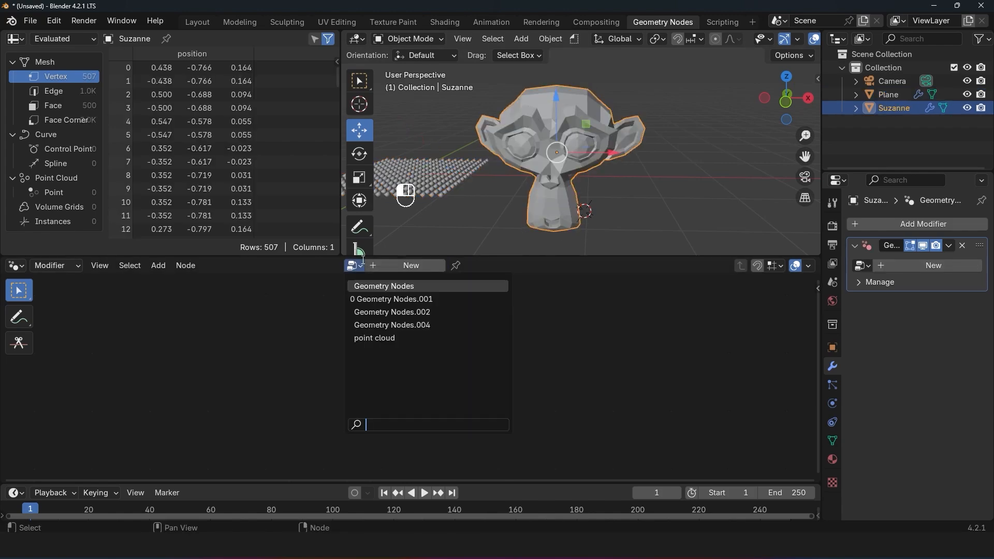
click(385, 338)
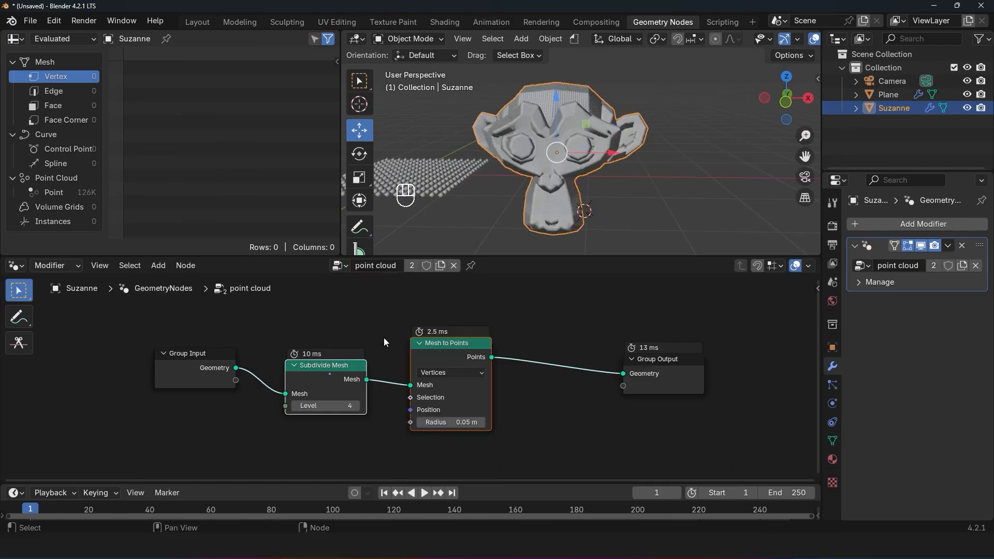
Step: Switch between the plane and the monkey head to compare the "point cloud" node group they share
click(431, 172)
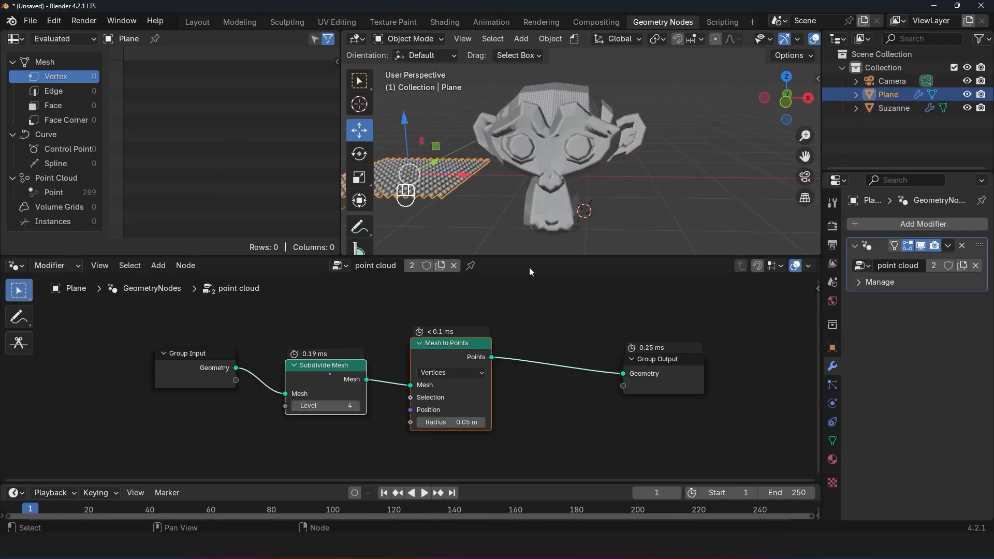
click(588, 129)
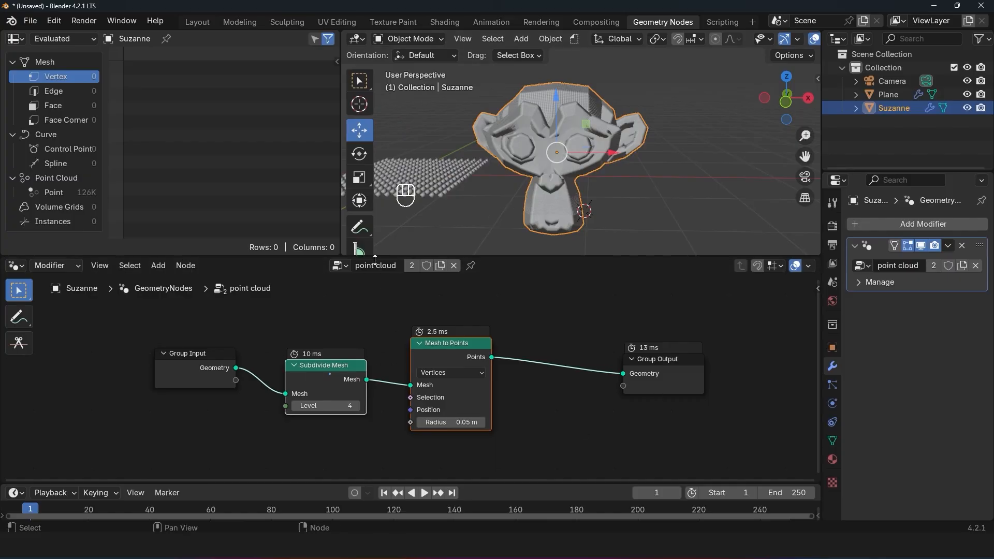
click(427, 196)
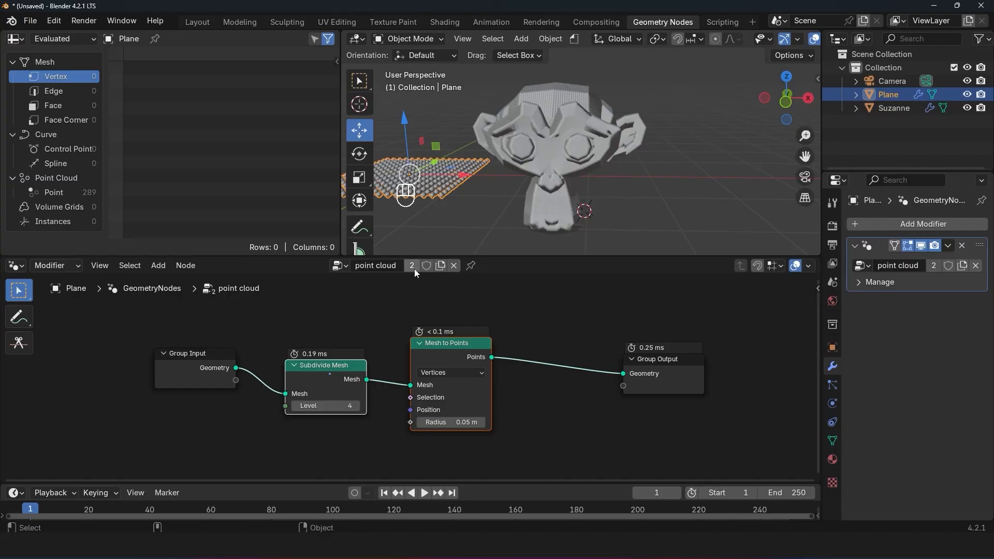
Step: Duplicate the monkey head three times, place the copies beside and above it, and select the plane
click(563, 117)
key(shift+d)
click(736, 166)
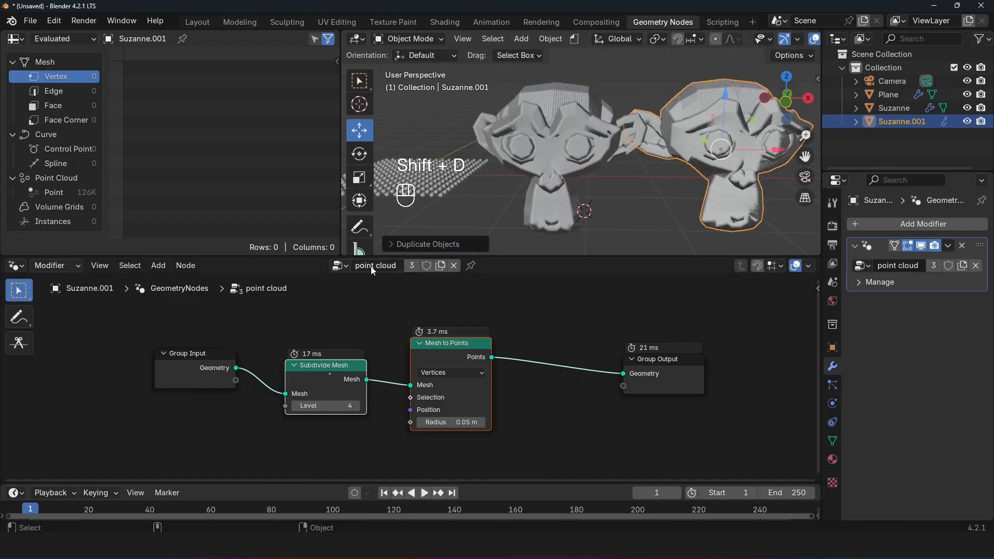
scroll(518, 207, down, 3)
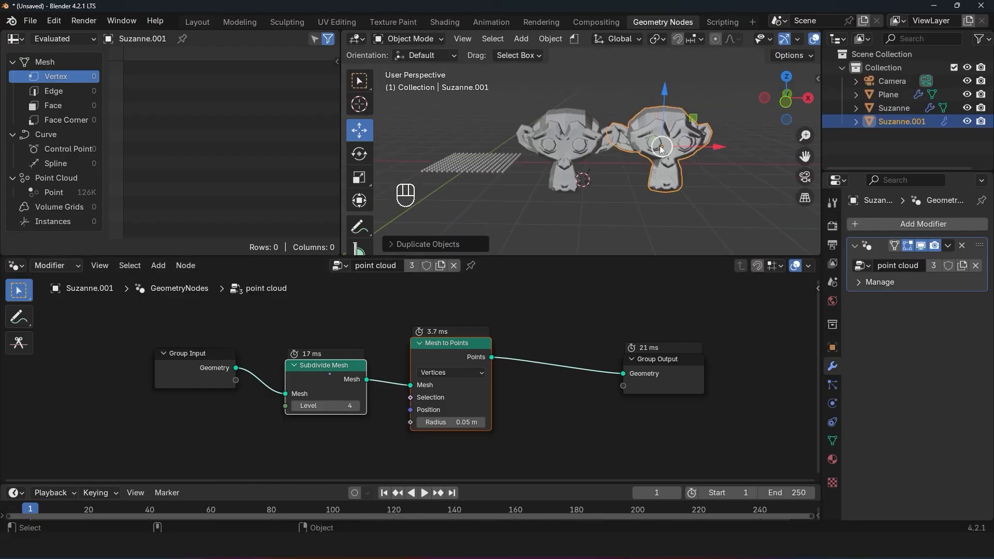
key(shift+d)
click(721, 110)
key(shift+d)
click(640, 117)
key(alt+a)
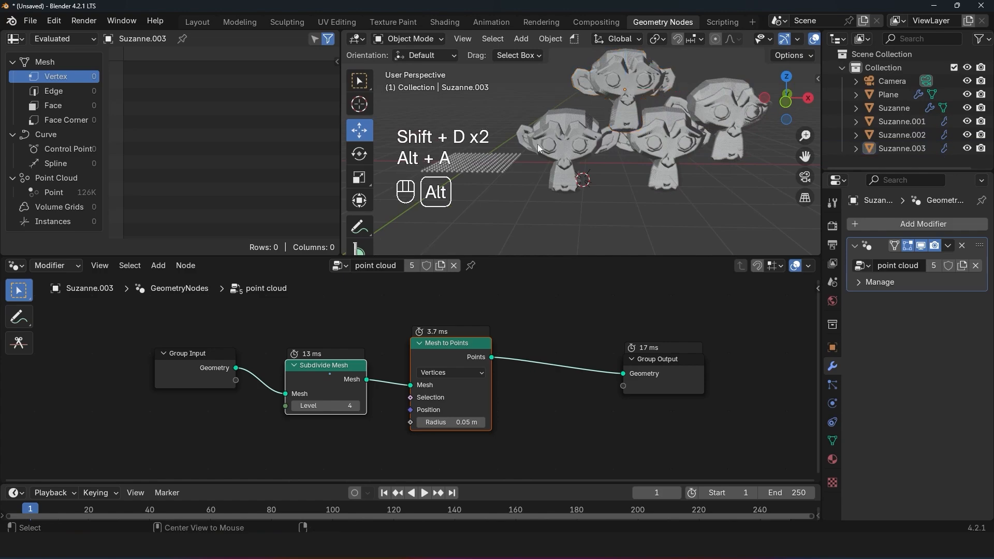
click(502, 167)
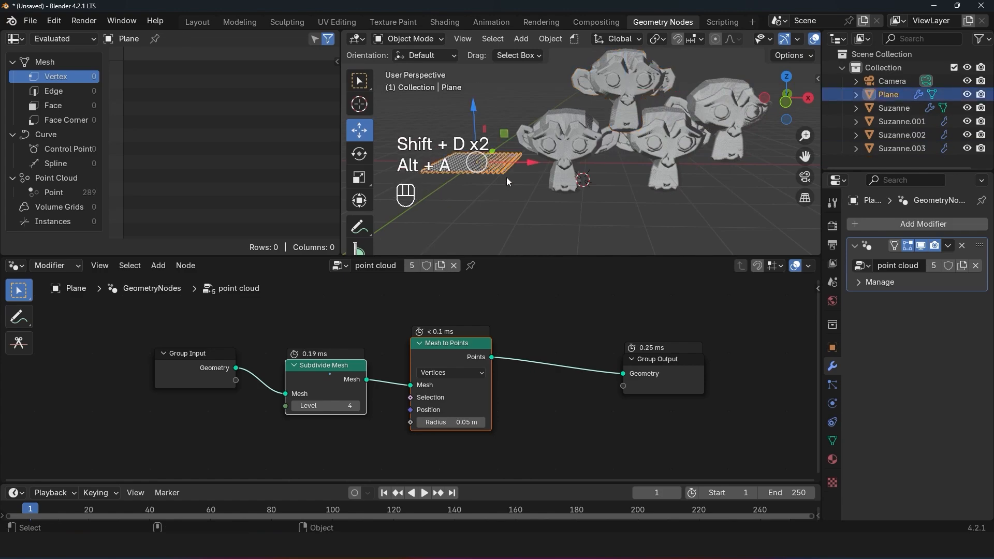
Step: Select the original monkey head and set the Mesh to Points radius to 0.01 m in the shared "point cloud" group
click(576, 152)
click(659, 127)
click(716, 109)
click(628, 87)
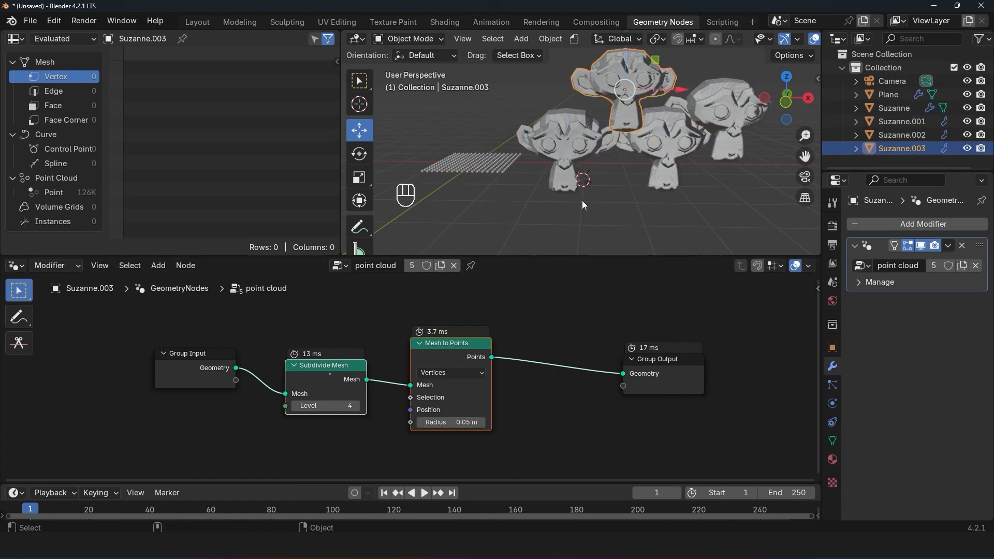
click(546, 177)
click(444, 422)
click(441, 422)
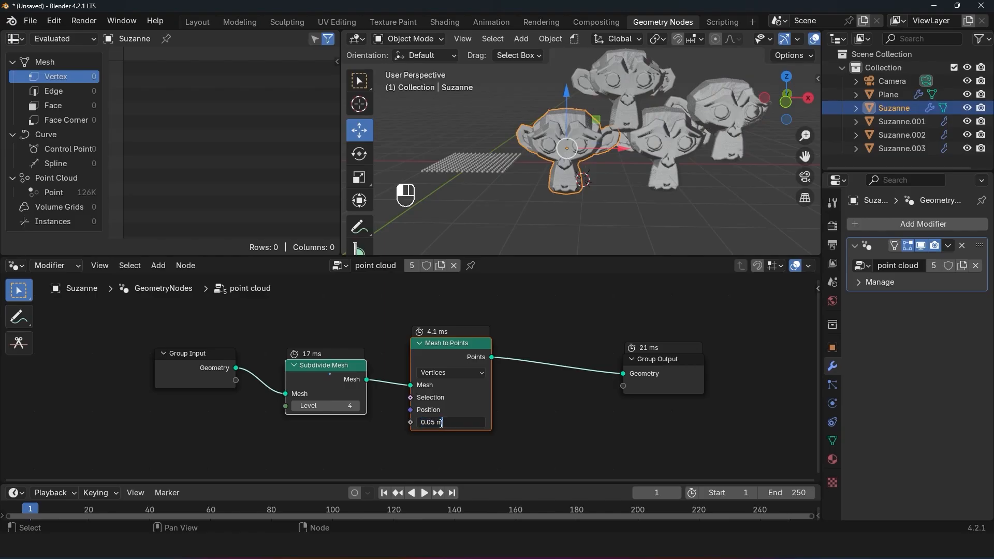
key(BackSpace)
text(1)
key(Return)
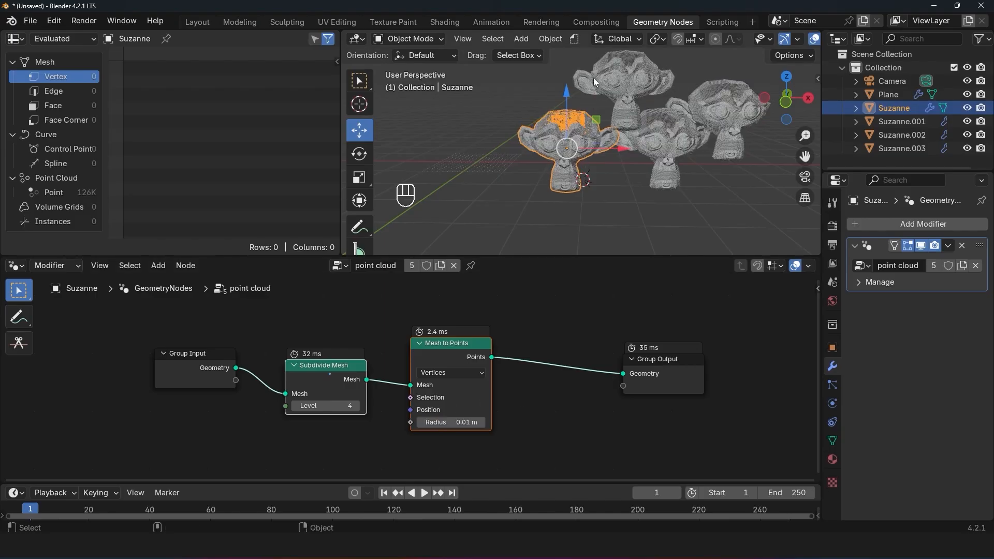
Step: Select the plane and dissolve the Subdivide Mesh node, keeping Group Input linked to Mesh to Points
key(alt+a)
middle_drag(574, 135, 633, 151)
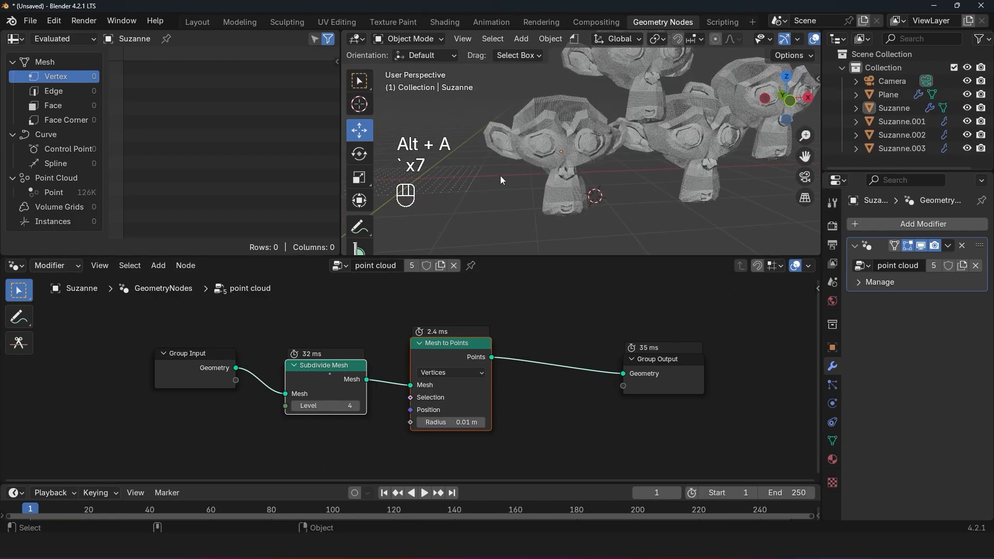
click(452, 185)
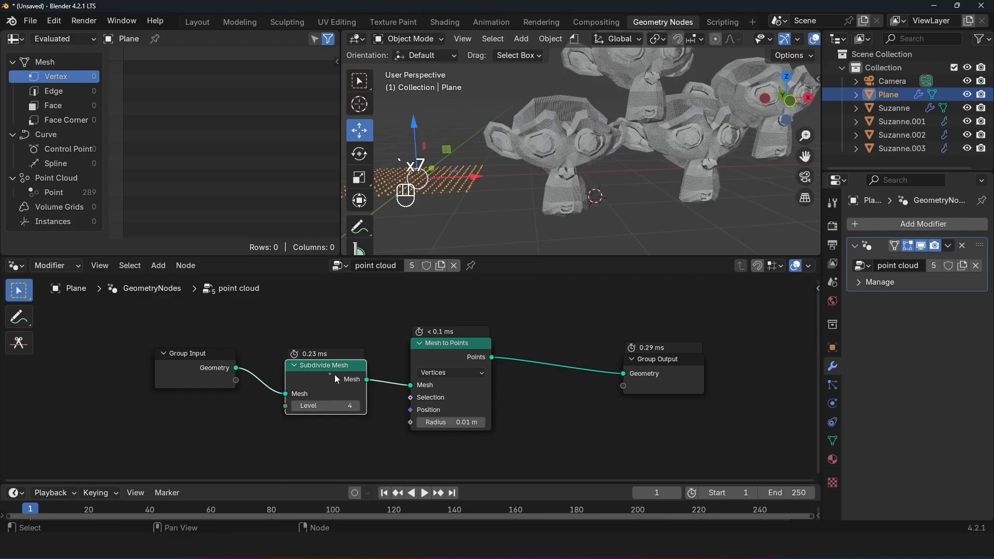
key(ctrl)
key(ctrl+x)
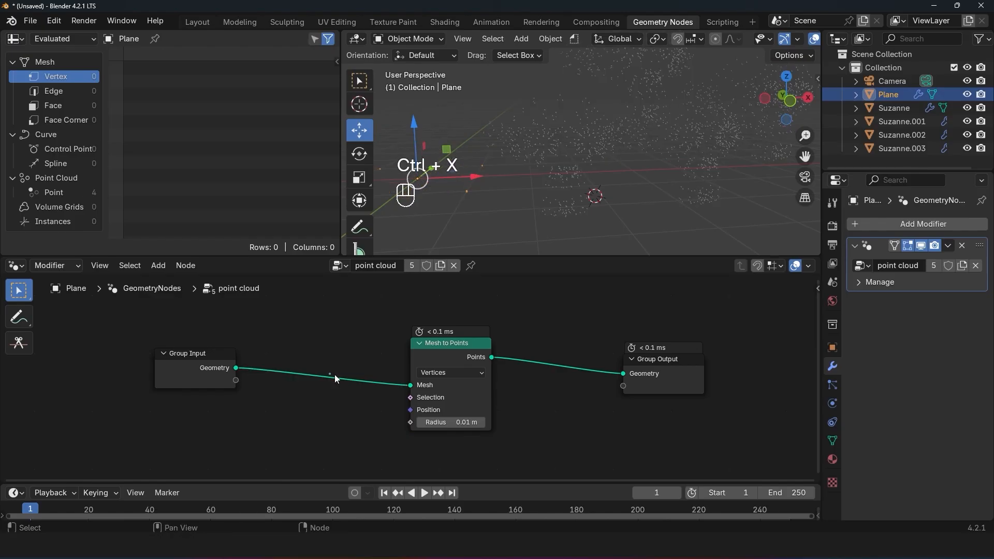
Step: Select the monkey heads and the plane in turn to compare their point clouds without subdivision
middle_drag(632, 107, 621, 164)
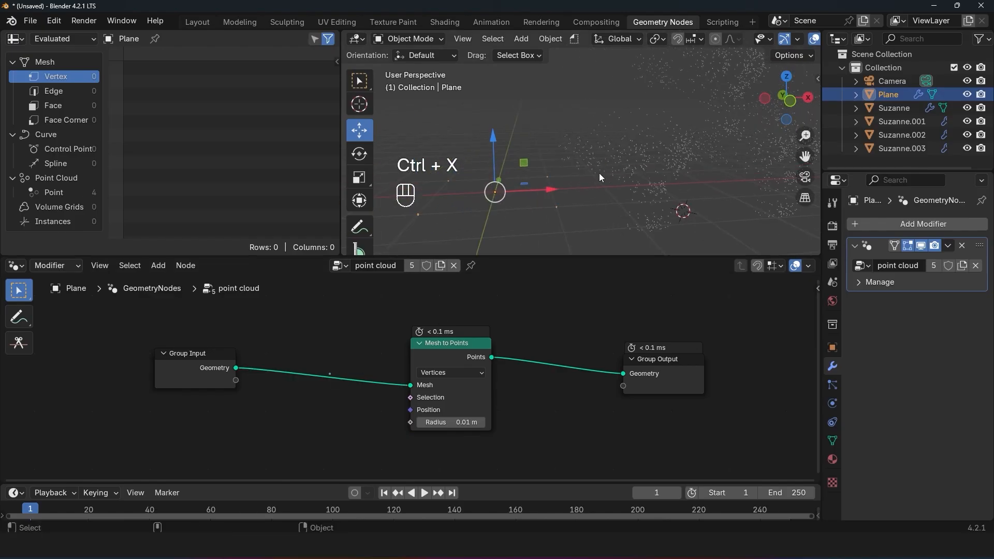
click(654, 157)
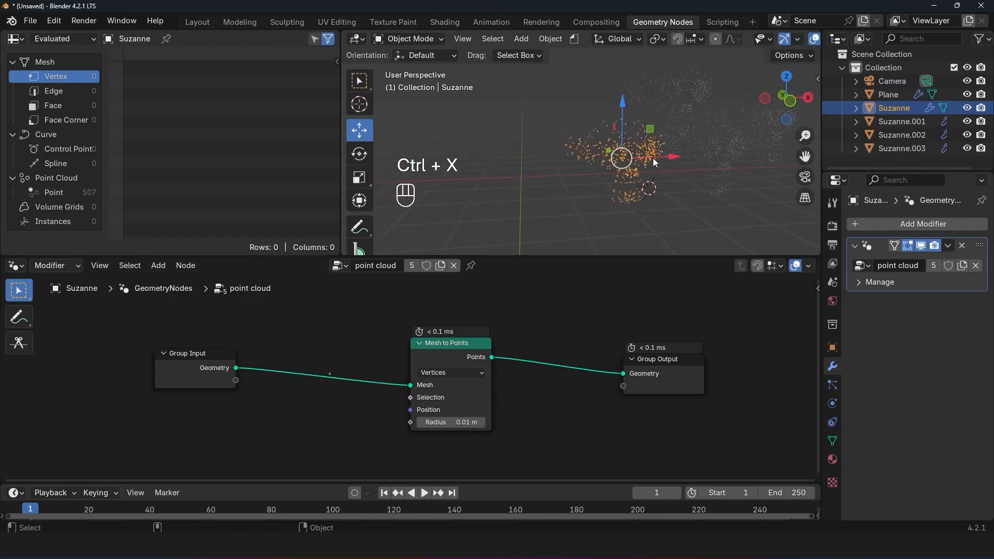
click(713, 146)
click(661, 86)
click(742, 127)
click(526, 163)
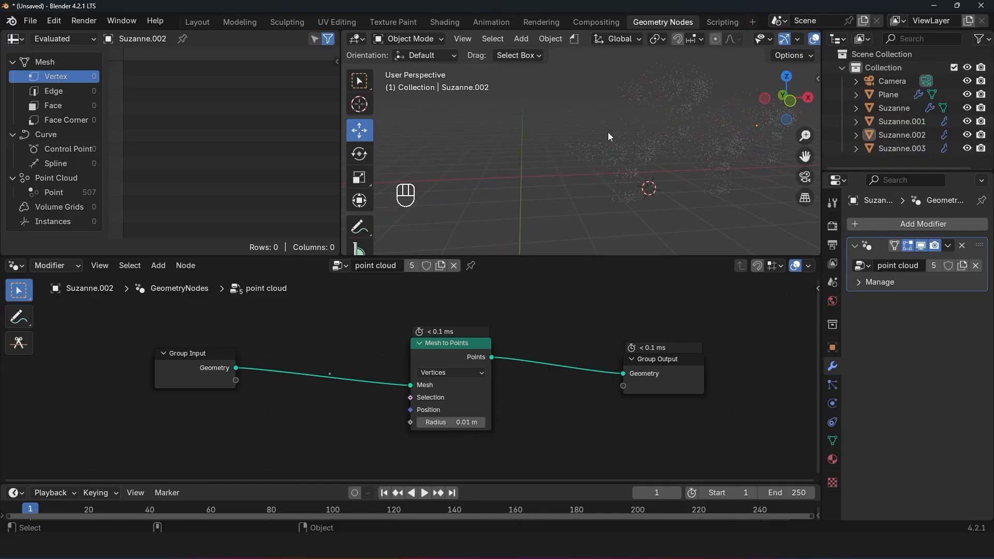
click(644, 147)
shift+middle_drag(650, 147, 595, 146)
click(644, 89)
click(722, 116)
click(677, 145)
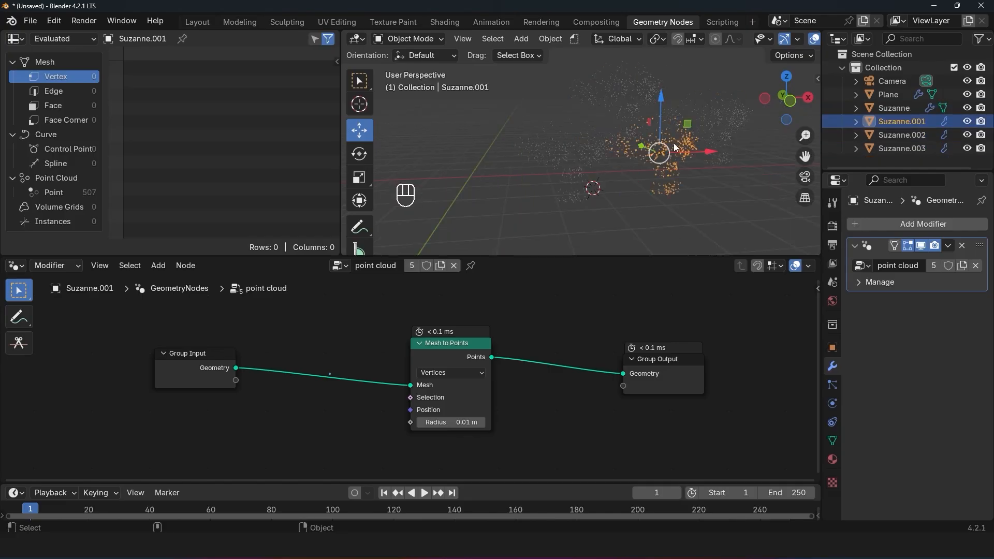
click(575, 155)
click(477, 188)
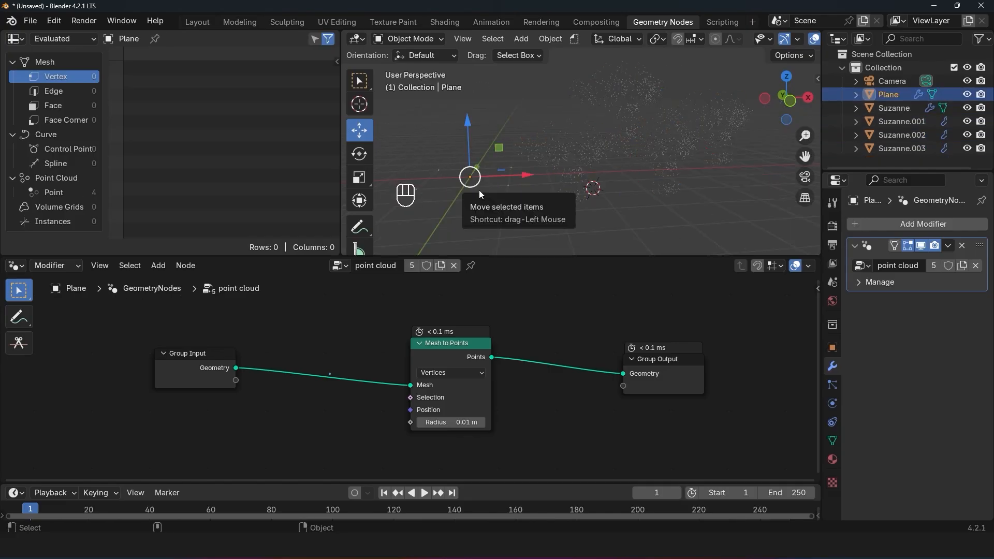
click(571, 157)
click(477, 186)
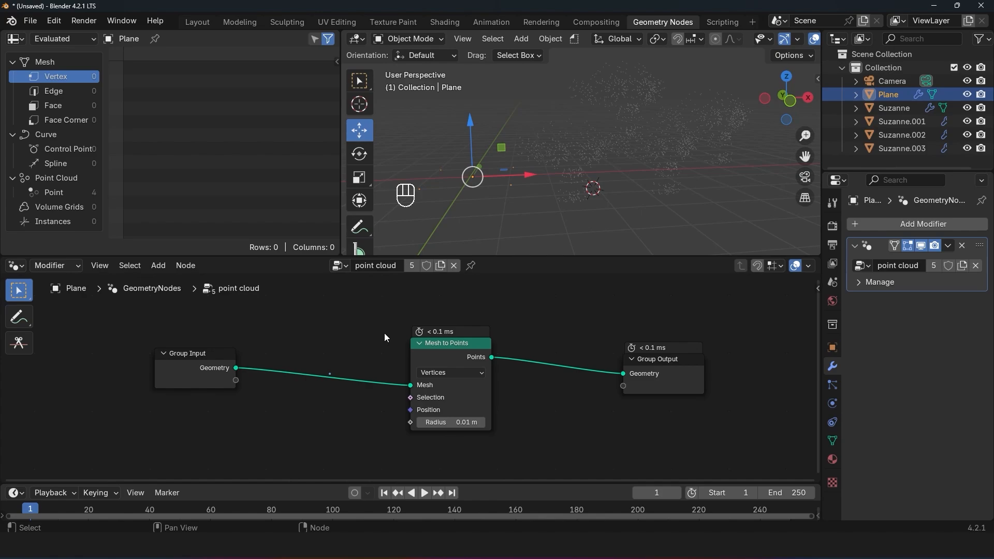
Step: Replace the Mesh to Points node with a Distribute Points on Faces node between Group Input and Group Output
click(446, 356)
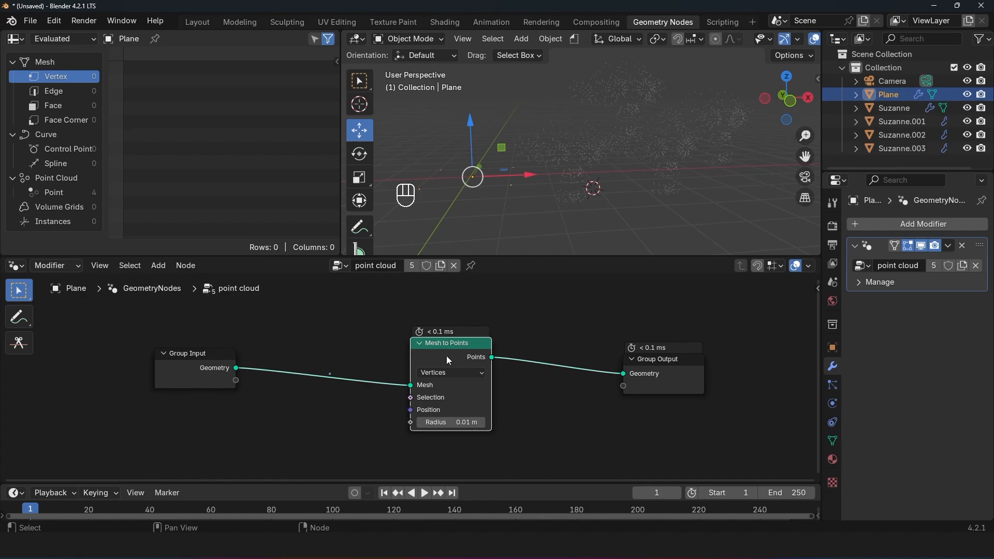
key(ctrl+x)
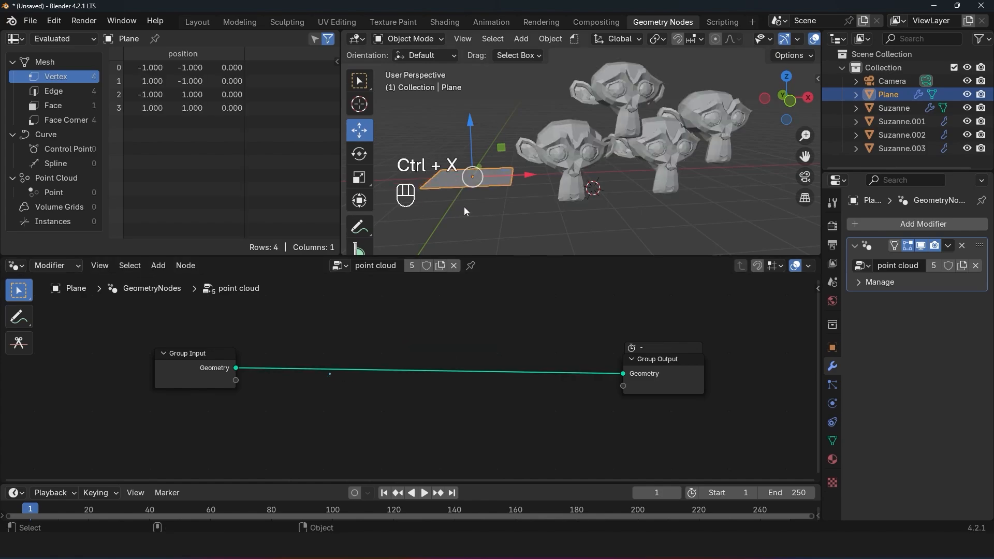
key(shift+a)
click(340, 240)
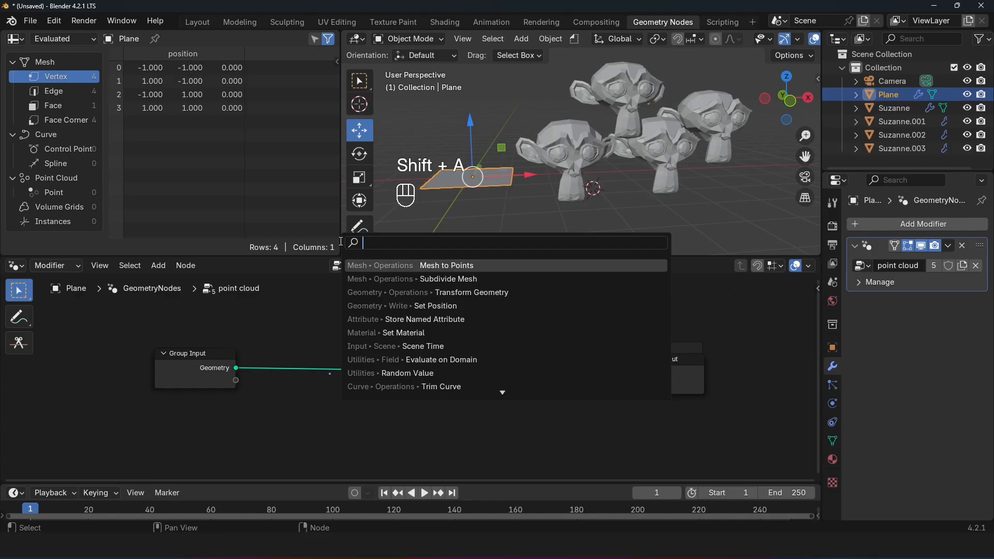
text(distr)
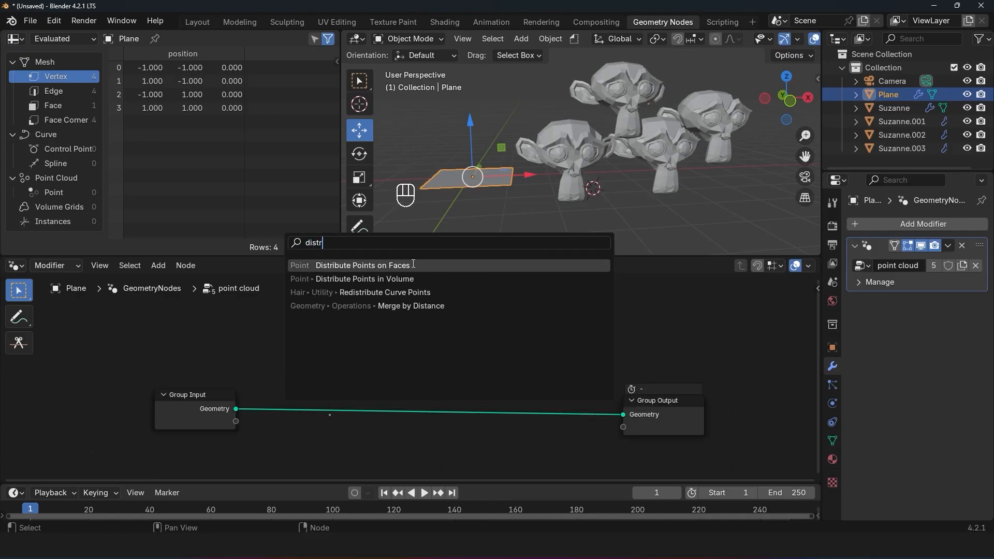
click(414, 265)
click(320, 361)
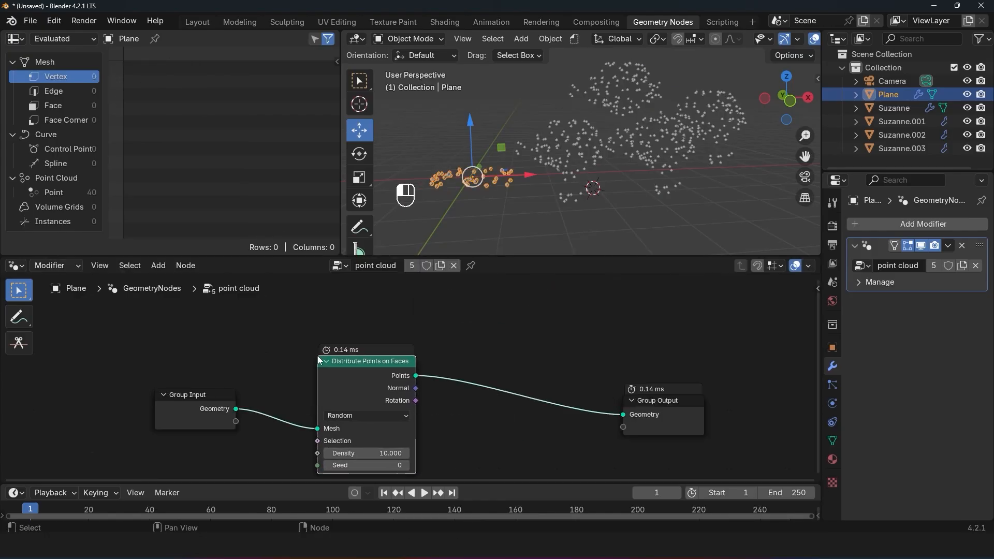
Step: Raise the density of the Distribute Points on Faces node to about 430.7
scroll(411, 378, down, 1)
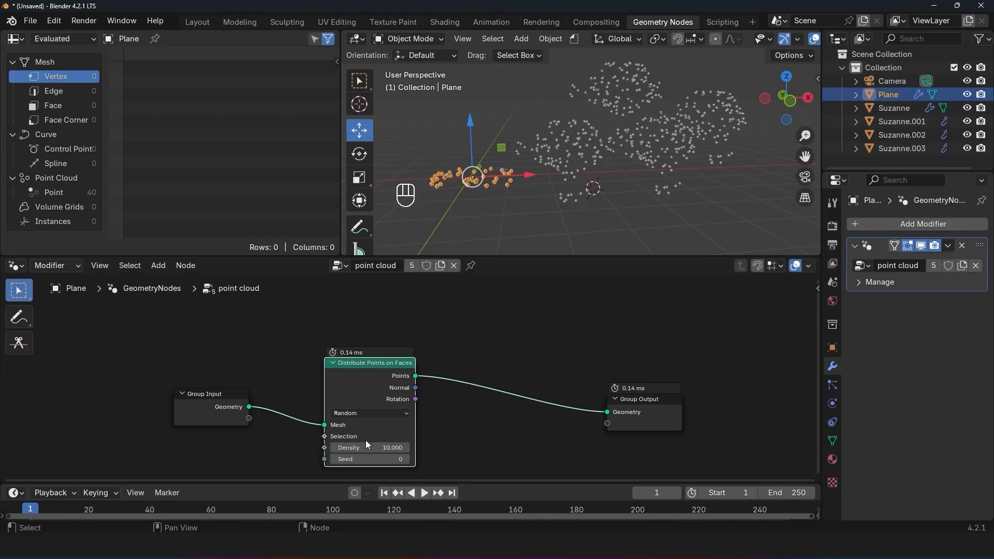
drag(368, 448, 451, 447)
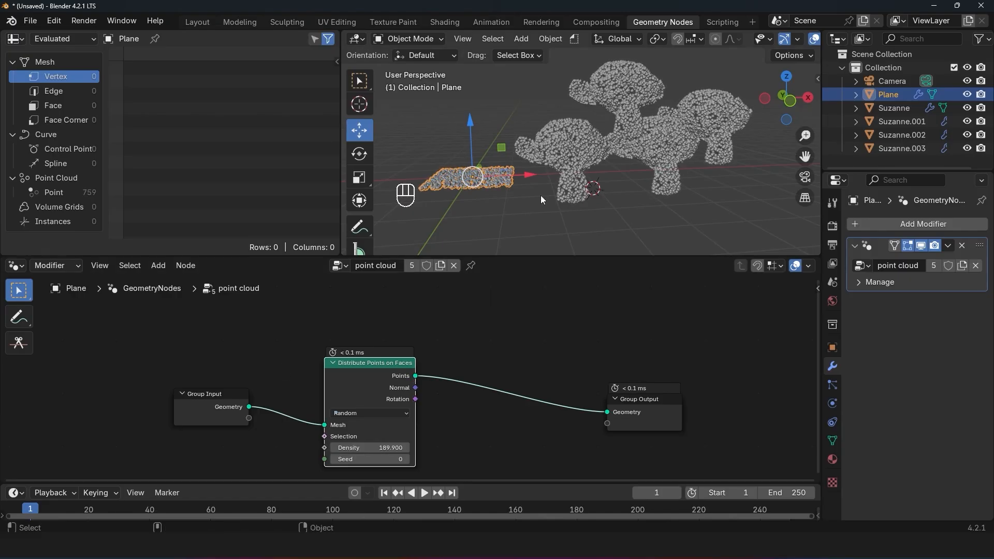
key(KP_Decimal)
scroll(635, 131, down, 4)
middle_drag(635, 132, 508, 176)
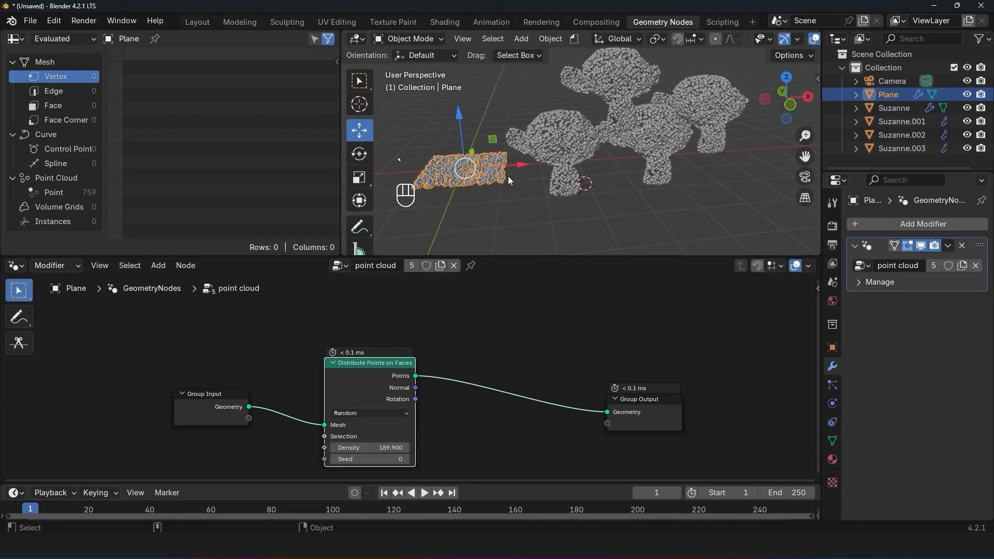
scroll(508, 176, up, 2)
drag(377, 448, 427, 447)
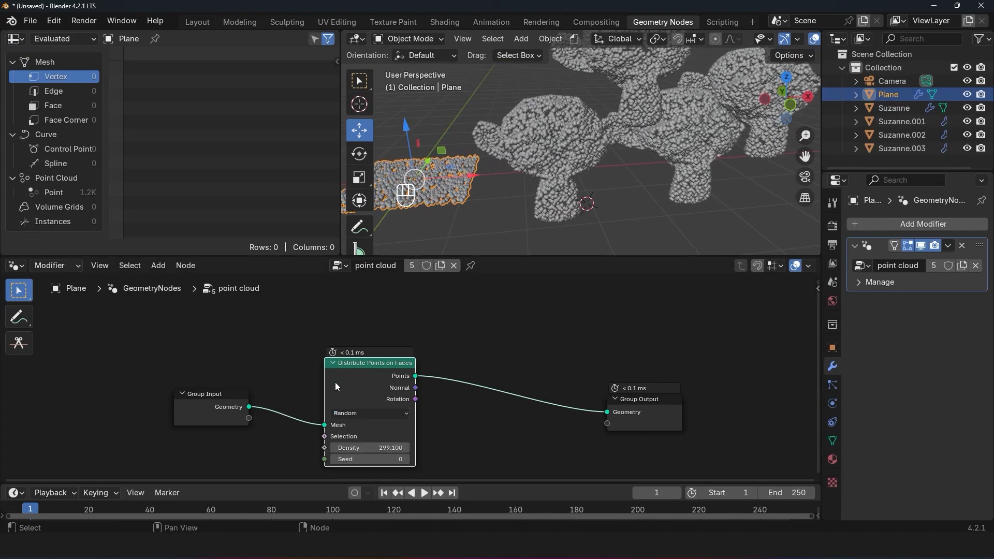
drag(367, 448, 445, 447)
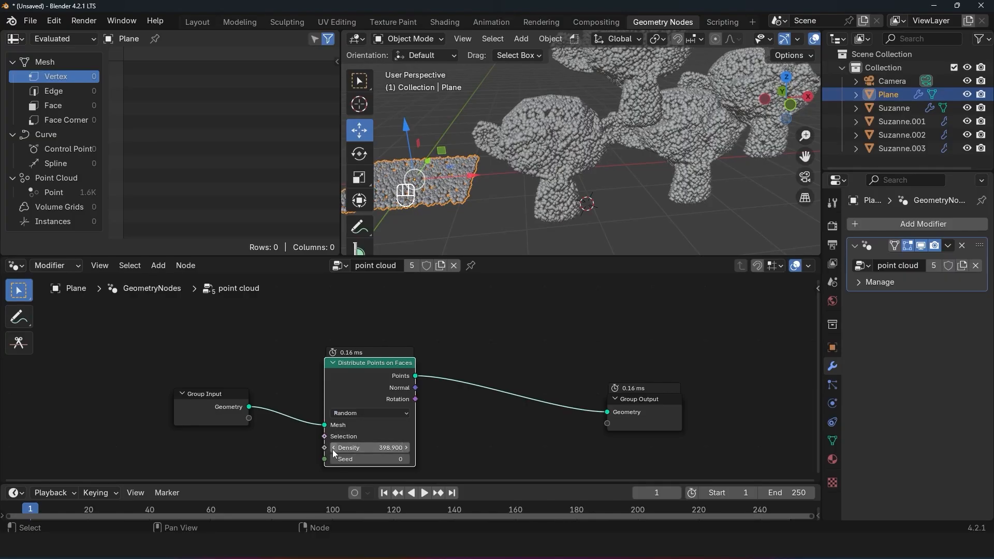
drag(381, 447, 397, 447)
Step: Make room in the node tree and insert a Subdivide Mesh node between Group Input and Distribute Points on Faces
drag(323, 381, 417, 382)
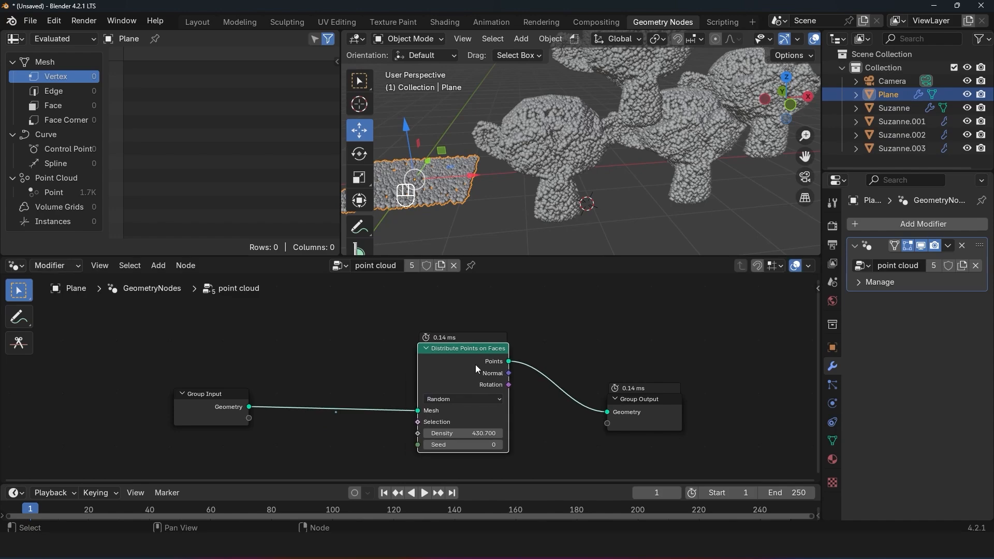
key(shift+a)
click(245, 239)
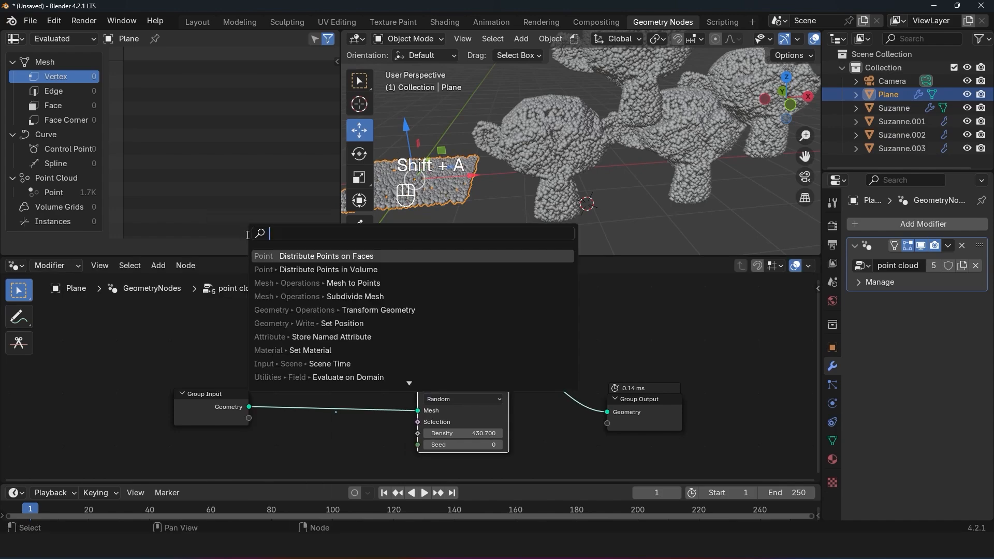
text(sub)
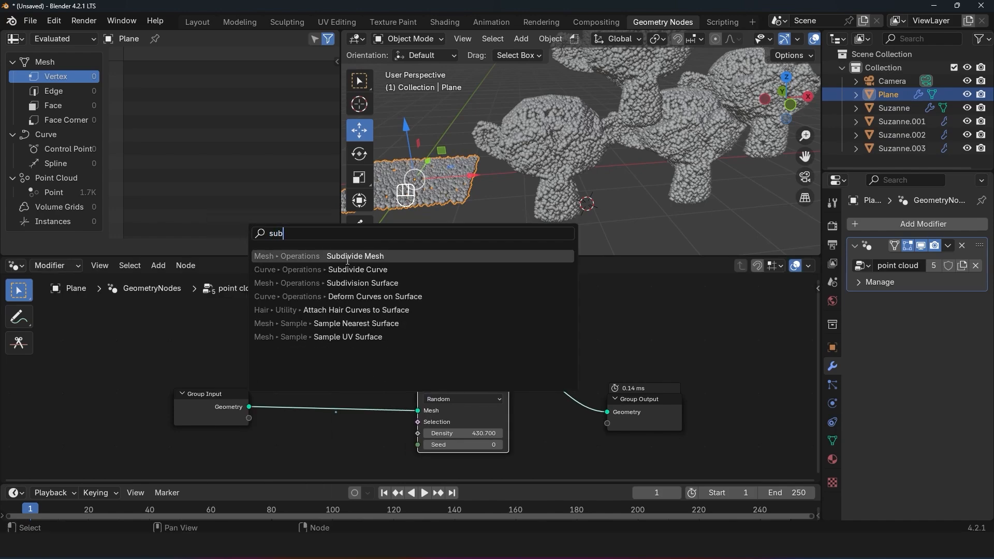
click(348, 257)
click(342, 312)
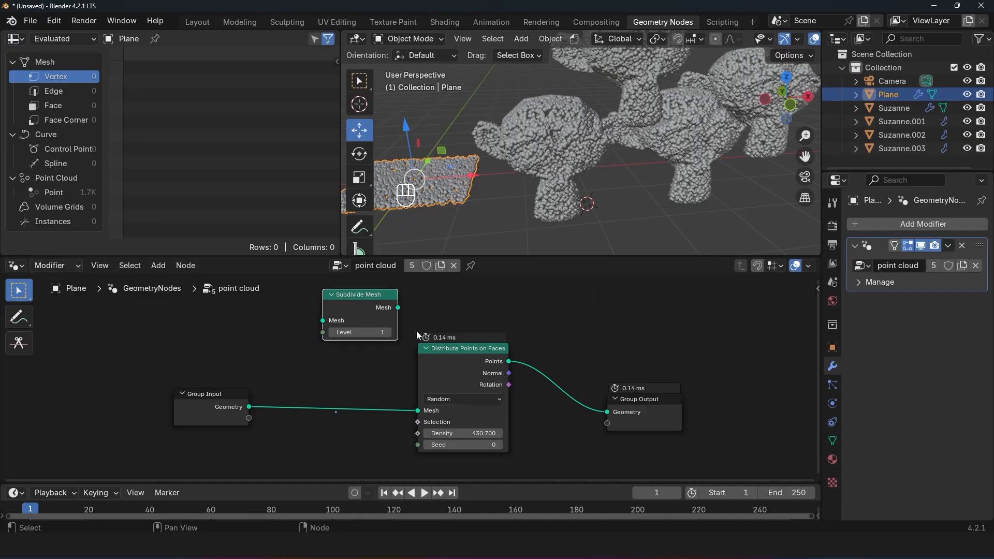
drag(359, 307, 317, 404)
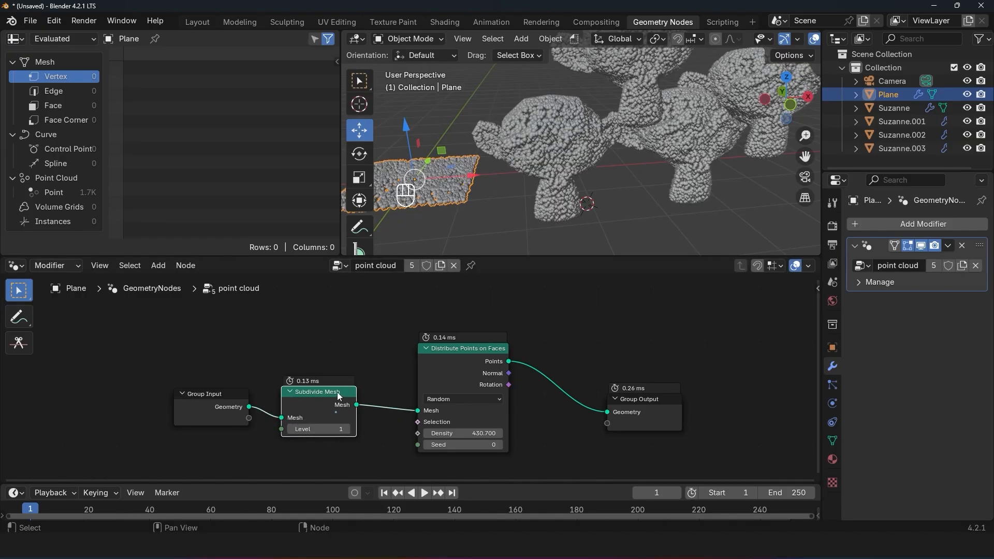
Step: Mute the Distribute Points on Faces node and insert a Mesh to Points node between it and Subdivide Mesh
drag(448, 353, 510, 359)
key(m)
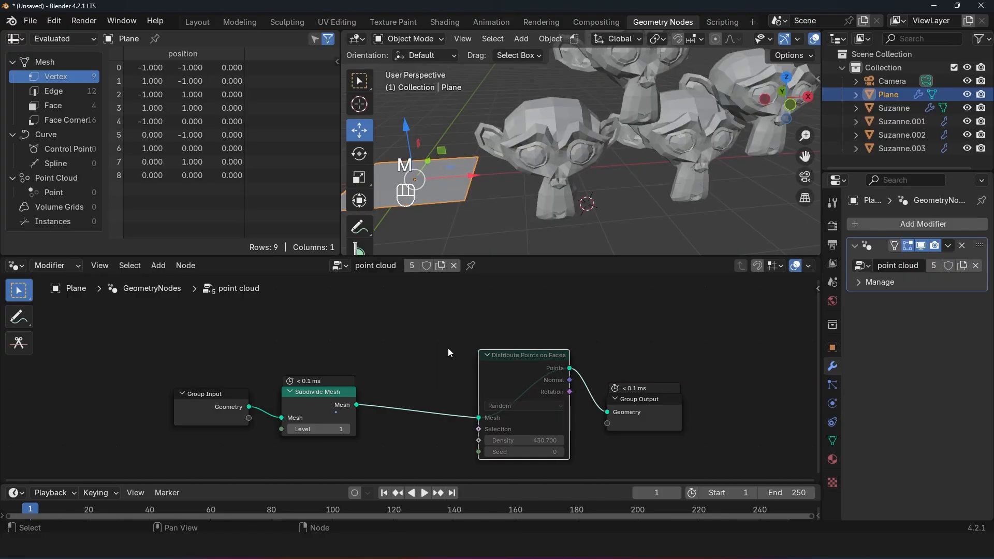
key(shift+a)
click(394, 240)
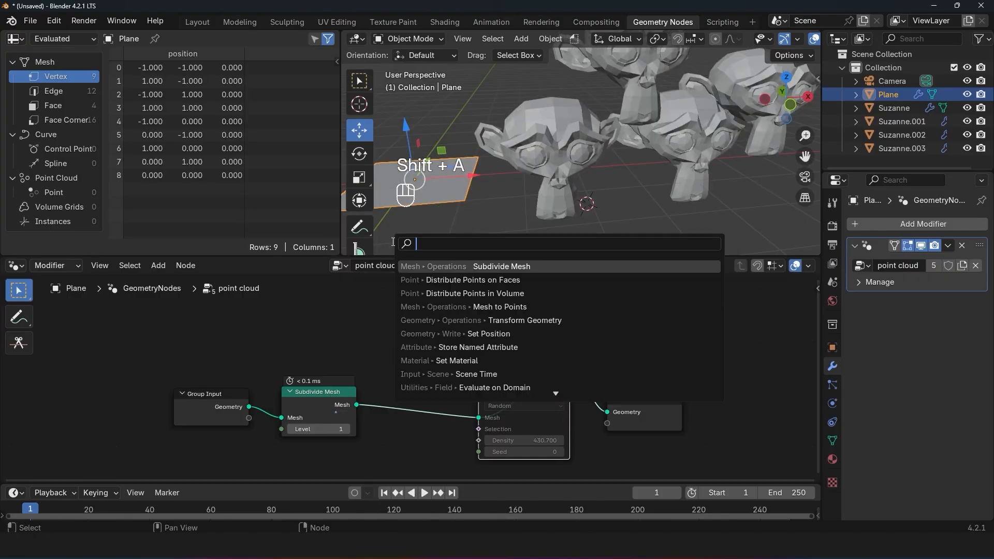
text(mesh p)
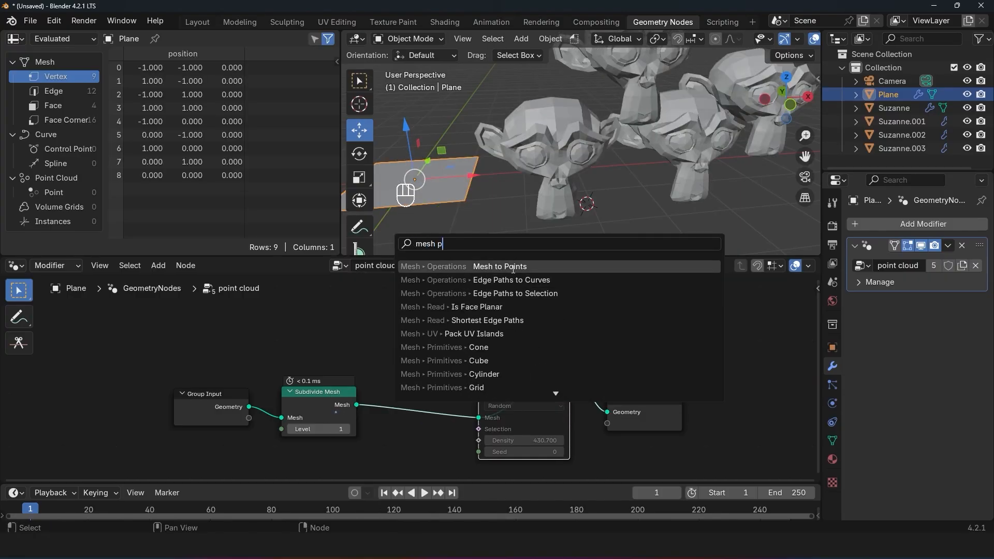
click(513, 267)
click(369, 376)
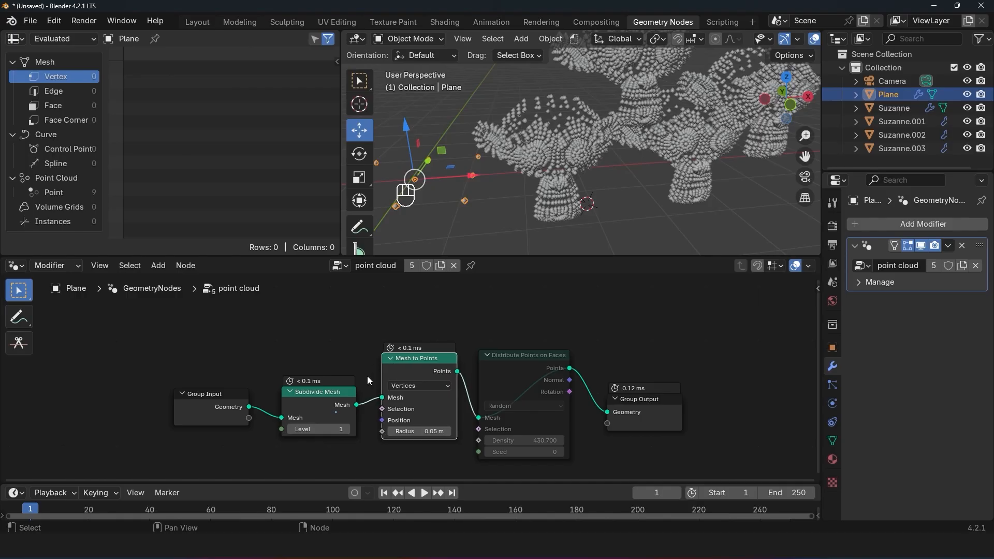
Step: Set the Subdivide Mesh level to 5
click(346, 429)
click(346, 430)
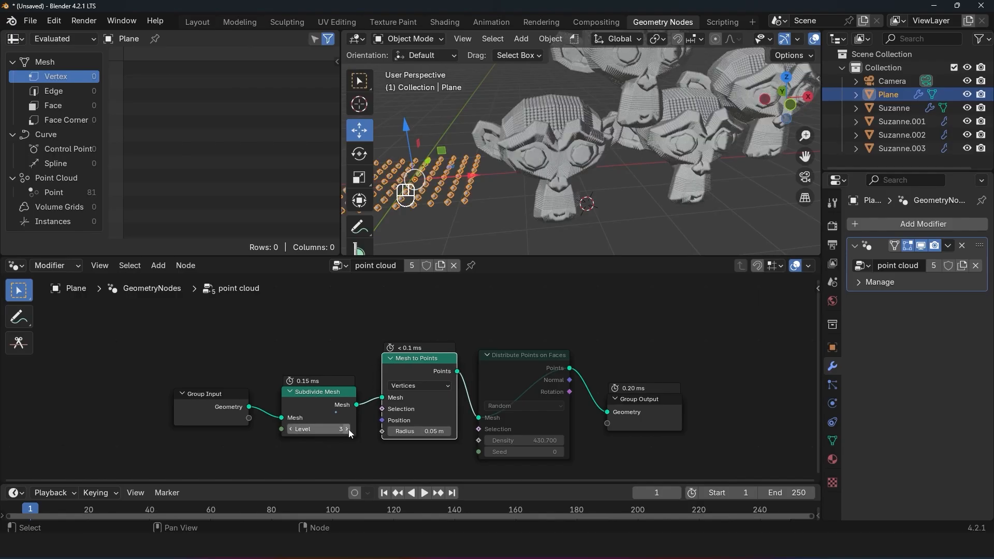
click(344, 427)
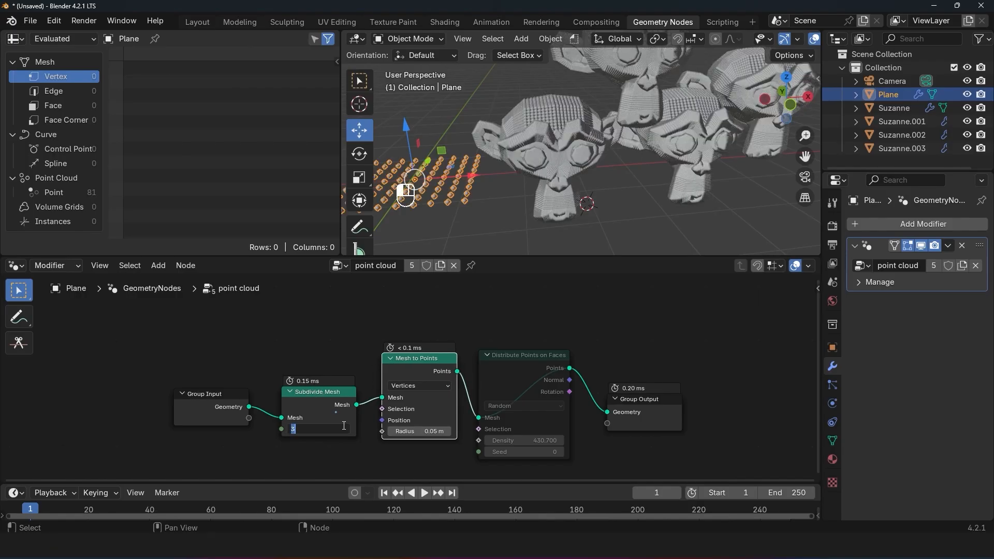
click(354, 427)
click(347, 429)
drag(347, 429, 369, 429)
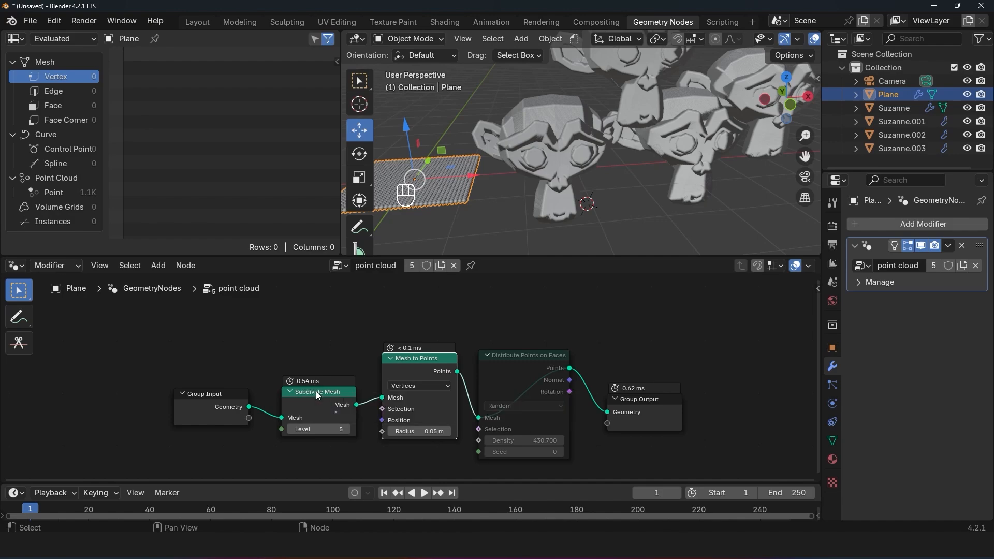
Step: Mute the Subdivide Mesh and Mesh to Points nodes and unmute Distribute Points on Faces
key(m)
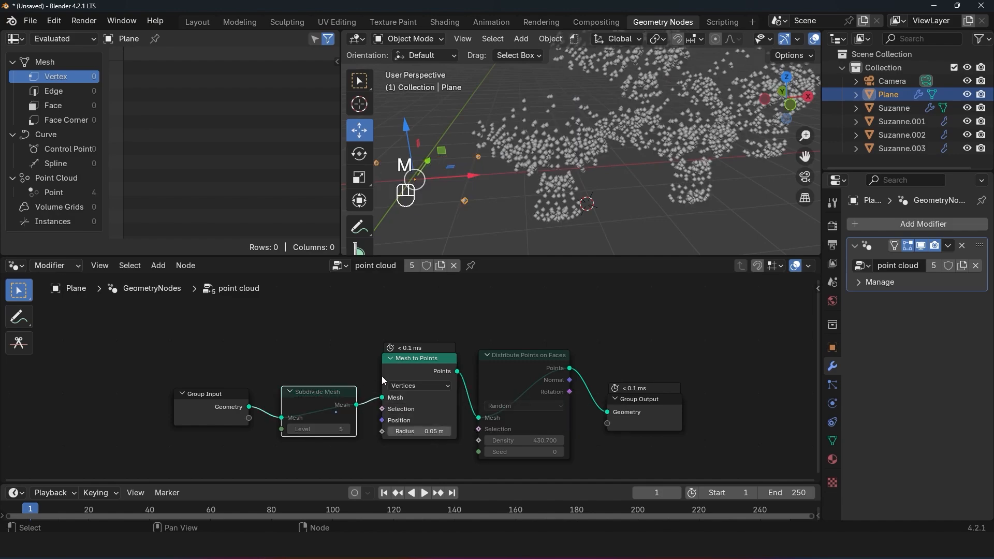
click(396, 367)
key(m)
click(502, 370)
key(m)
key(m)
key(m)
key(m)
key(m)
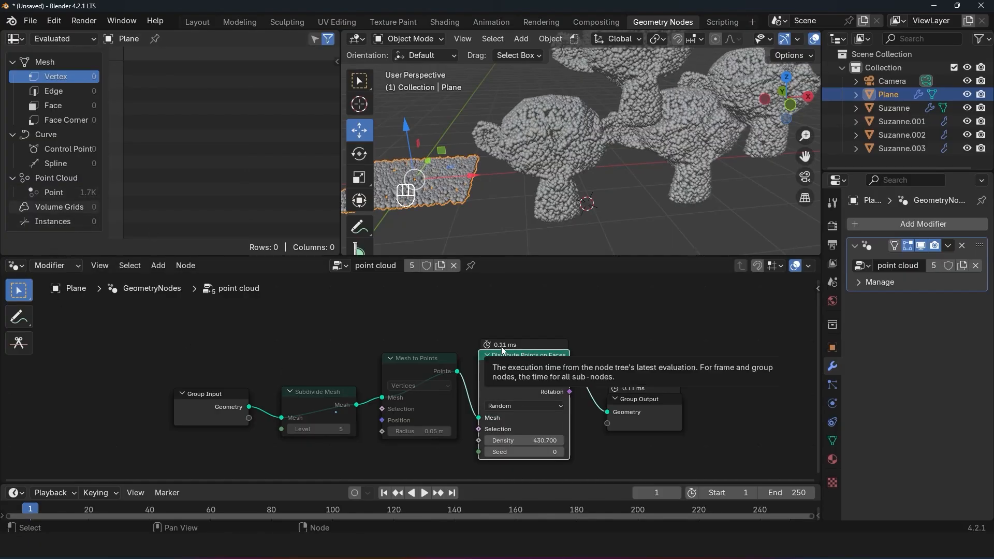
Step: Unmute the Subdivide Mesh and Mesh to Points nodes to compare the result, and mute both again
click(342, 396)
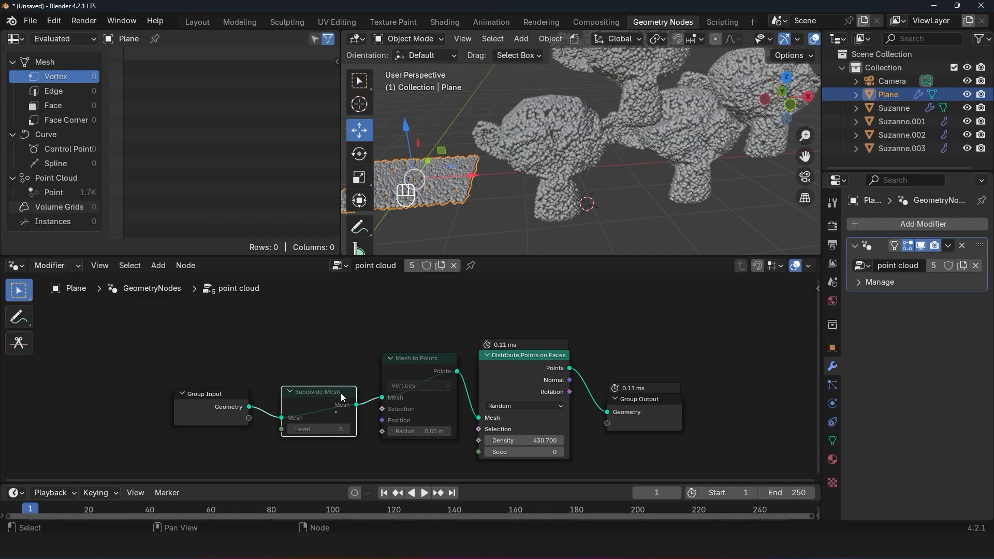
key(m)
click(390, 380)
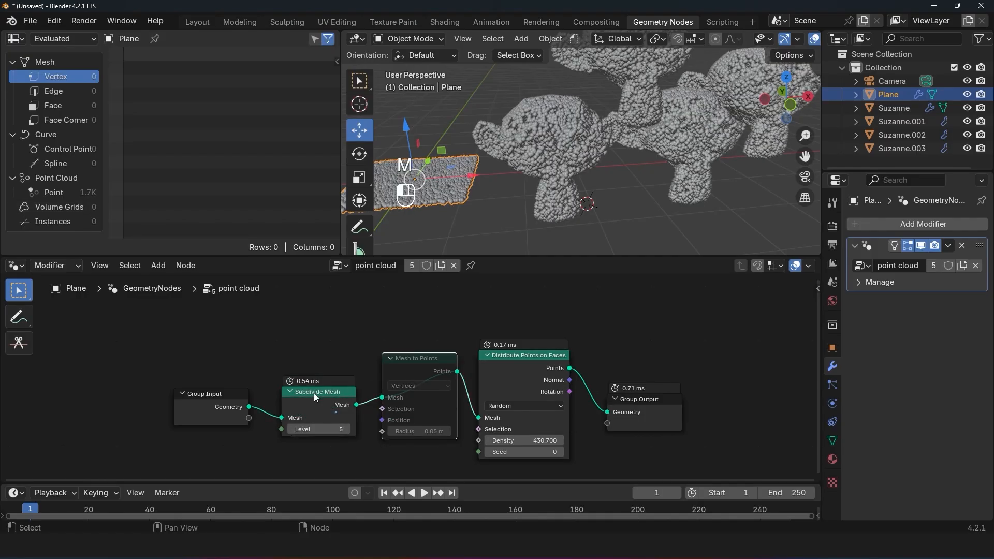
key(m)
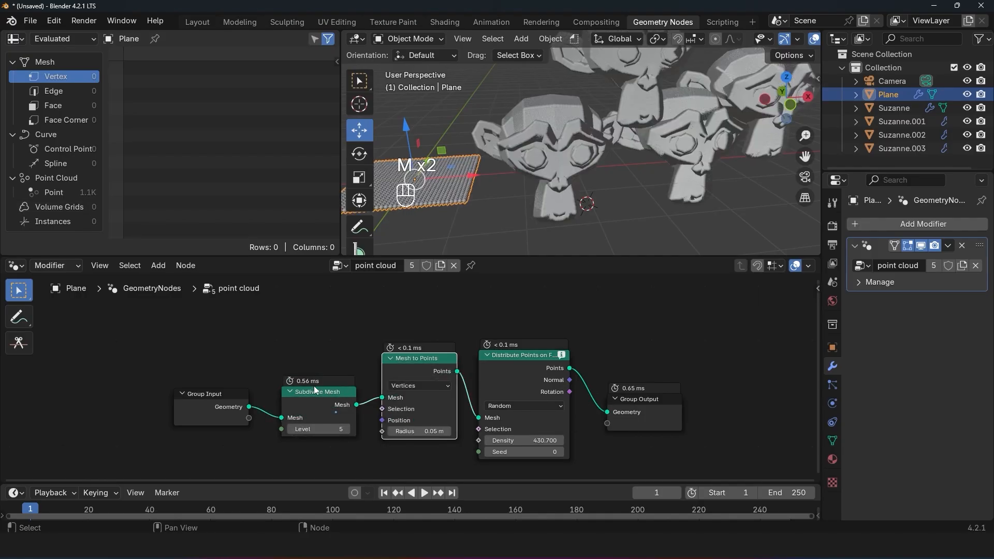
click(314, 388)
key(m)
click(422, 365)
key(m)
Step: Set the Distribute Points on Faces density to 521.5 and dissolve the muted Subdivide Mesh and Mesh to Points nodes, keeping the link intact
drag(519, 439, 565, 440)
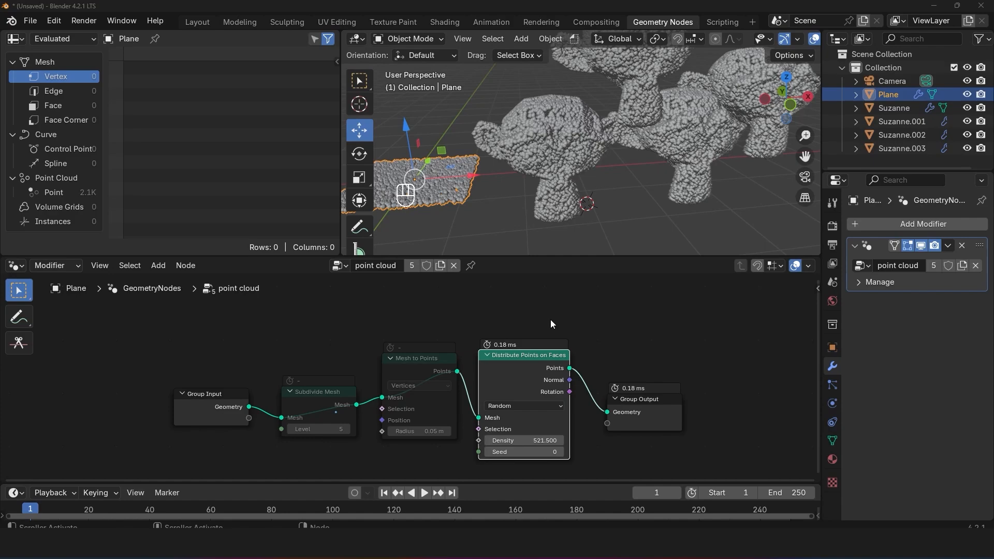
scroll(551, 324, down, 2)
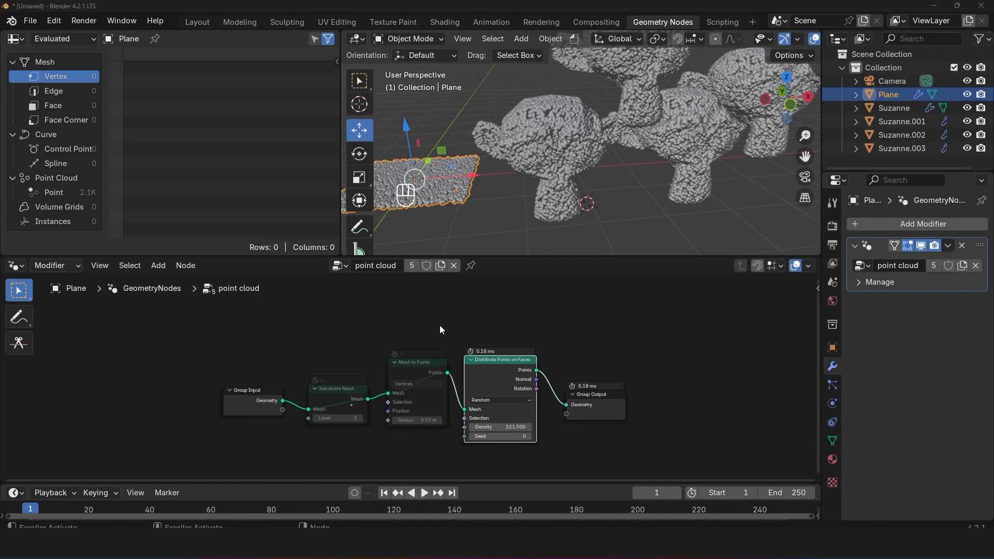
drag(306, 317, 418, 433)
key(ctrl+x)
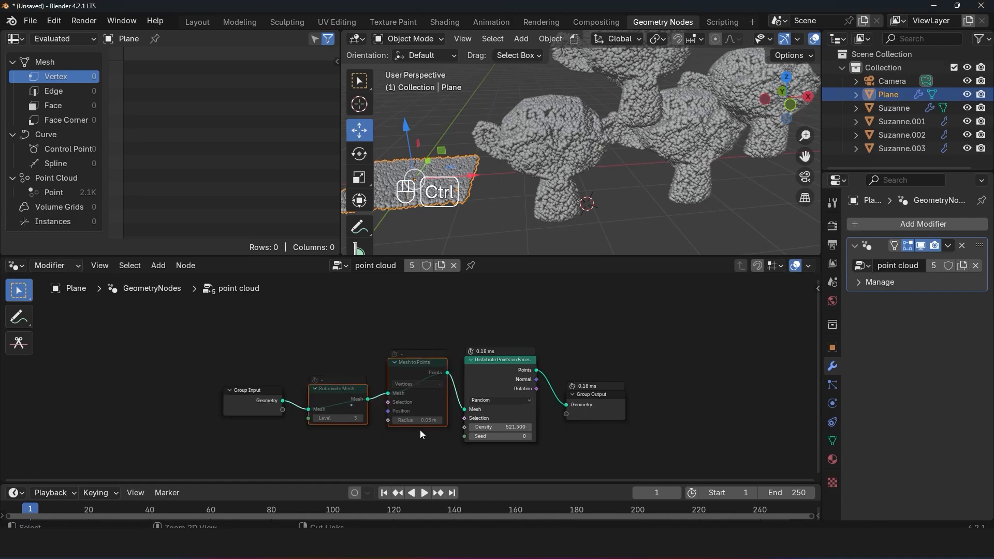
drag(493, 373, 363, 359)
Step: Examine the plane's point cloud and its position, id, radius and UVMap data in the spreadsheet
scroll(626, 361, down, 1)
scroll(575, 119, down, 2)
middle_drag(575, 83, 573, 117)
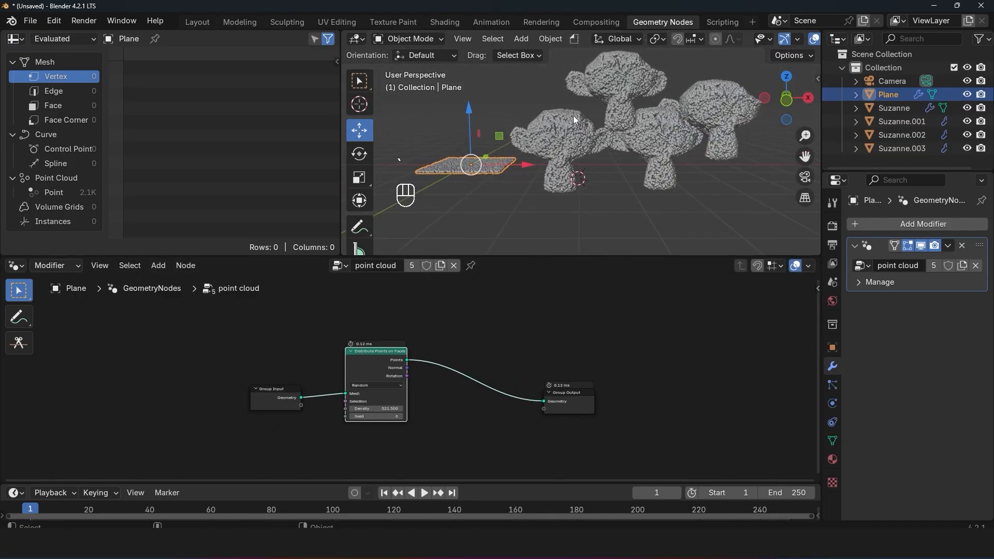
scroll(572, 119, up, 3)
middle_drag(538, 184, 673, 205)
shift+middle_drag(558, 202, 549, 185)
scroll(548, 185, up, 3)
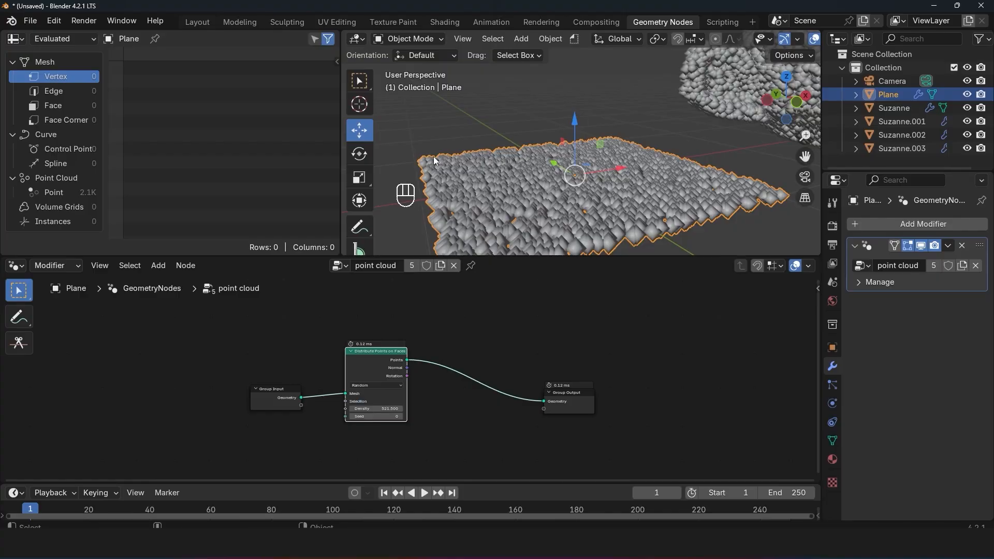
click(76, 191)
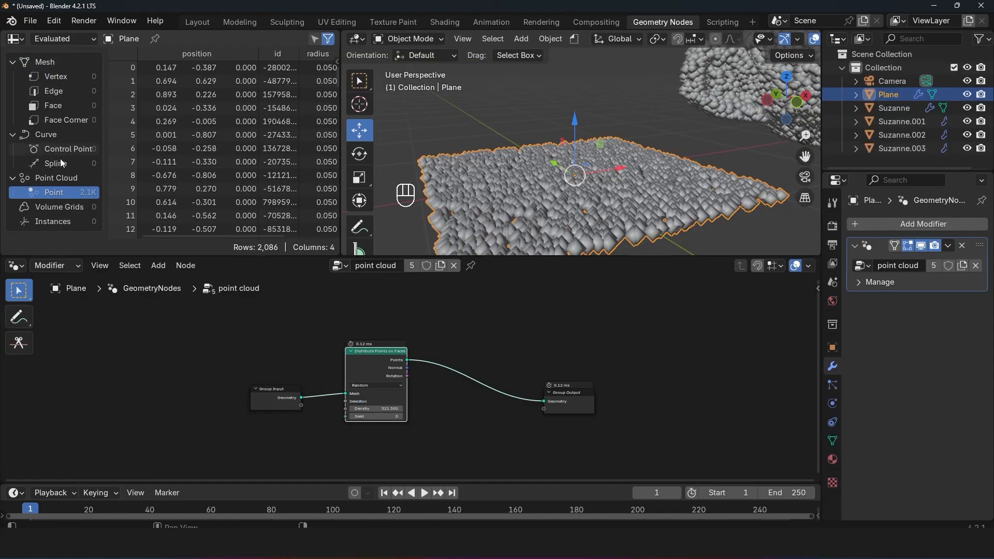
drag(341, 115, 486, 124)
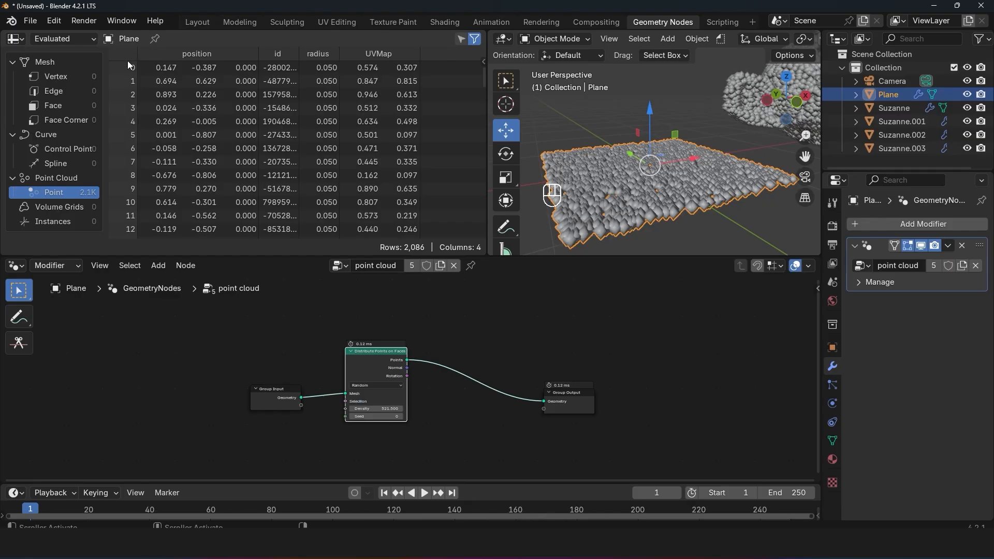
scroll(129, 95, down, 12)
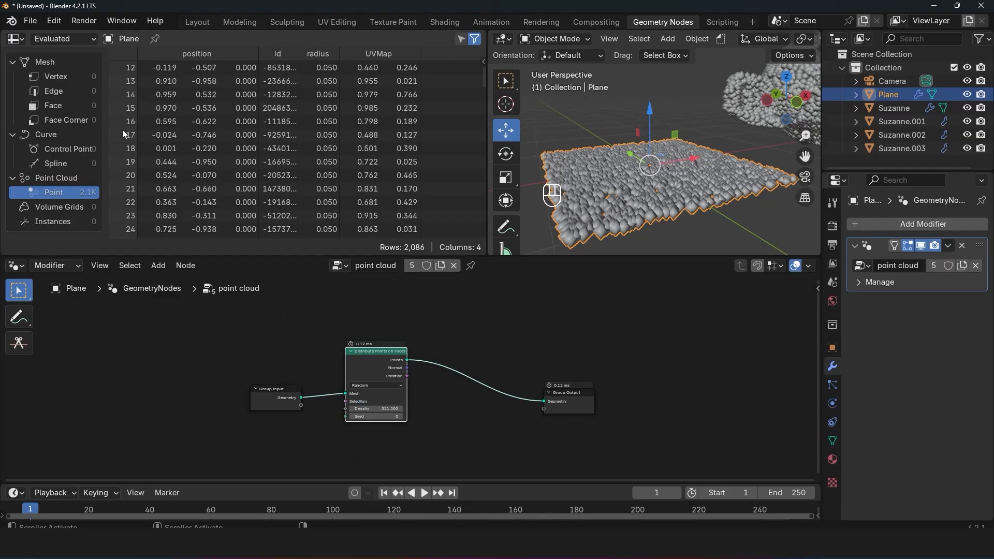
scroll(122, 130, down, 5)
drag(484, 76, 464, 86)
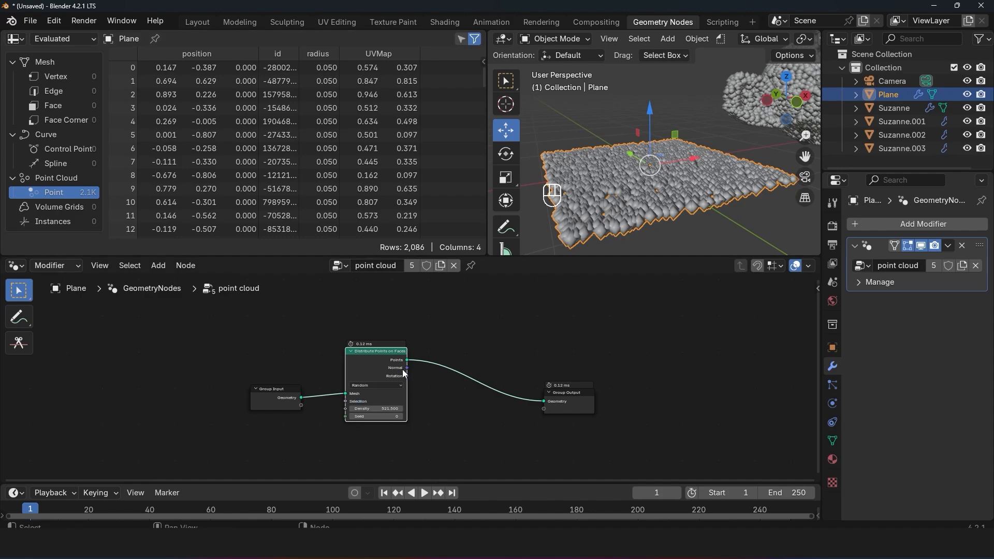
Step: Raise the density of the Distribute Points on Faces node to 879
scroll(406, 376, up, 9)
drag(338, 439, 512, 440)
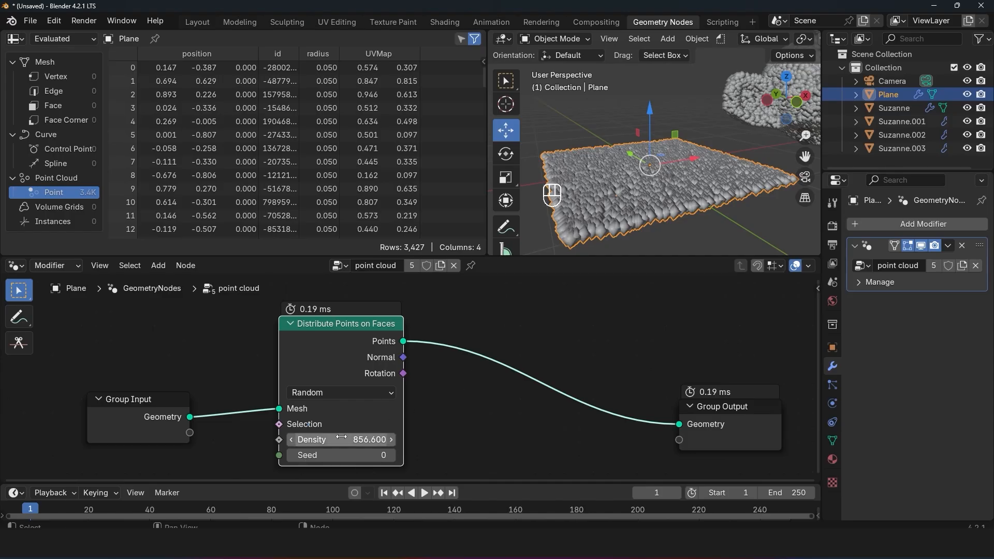
drag(342, 438, 353, 439)
scroll(557, 357, down, 4)
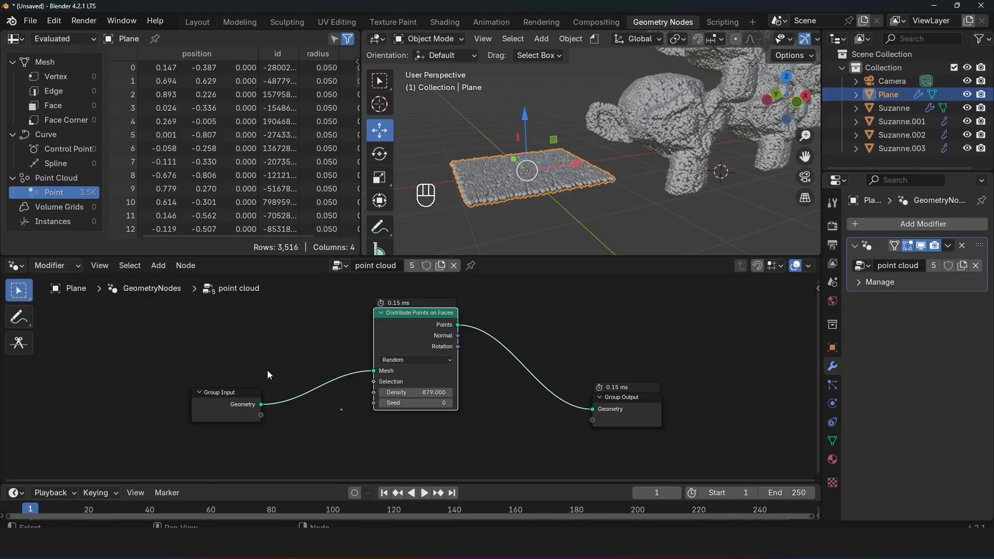
Step: Add a mesh circle to the scene with 6 vertices
key(shift+a)
mouse_move(441, 170)
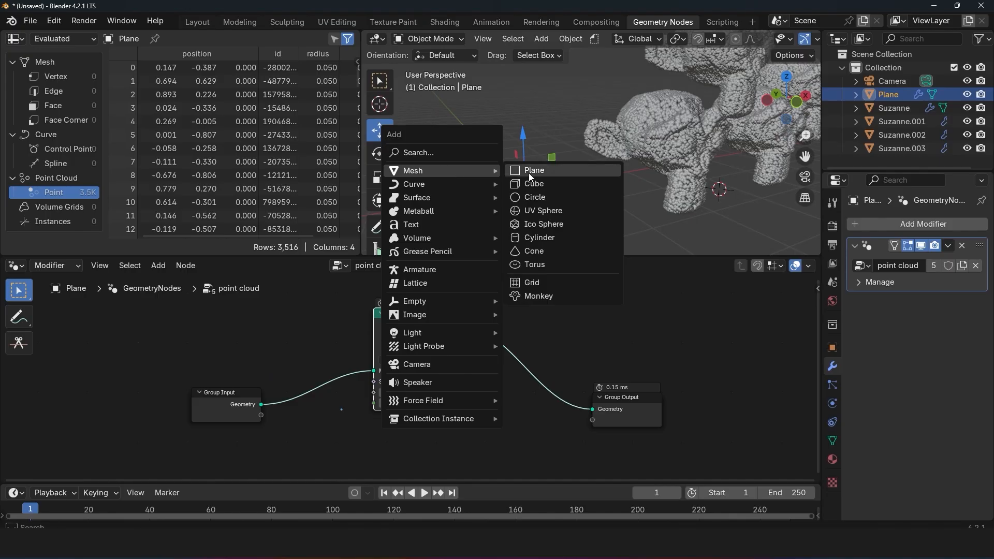
click(543, 196)
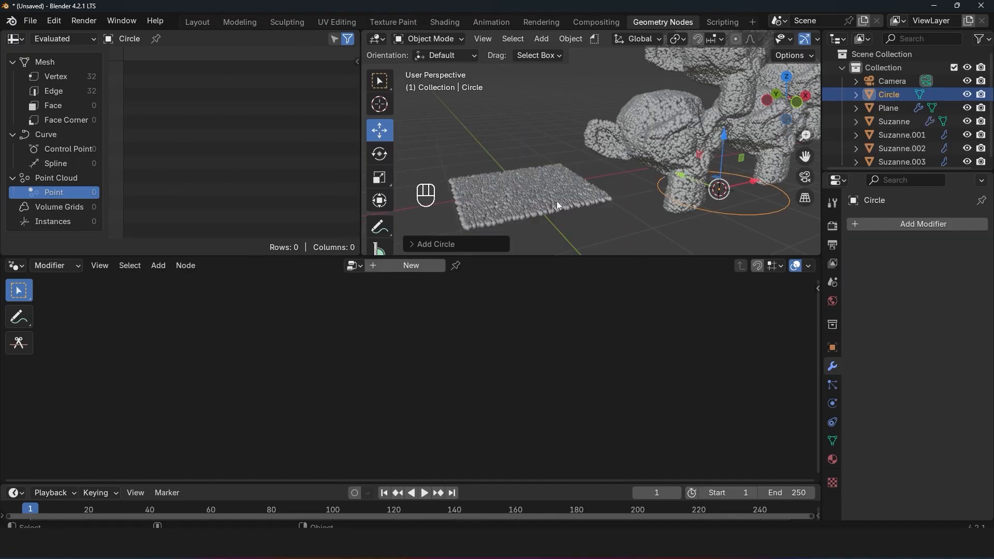
click(433, 248)
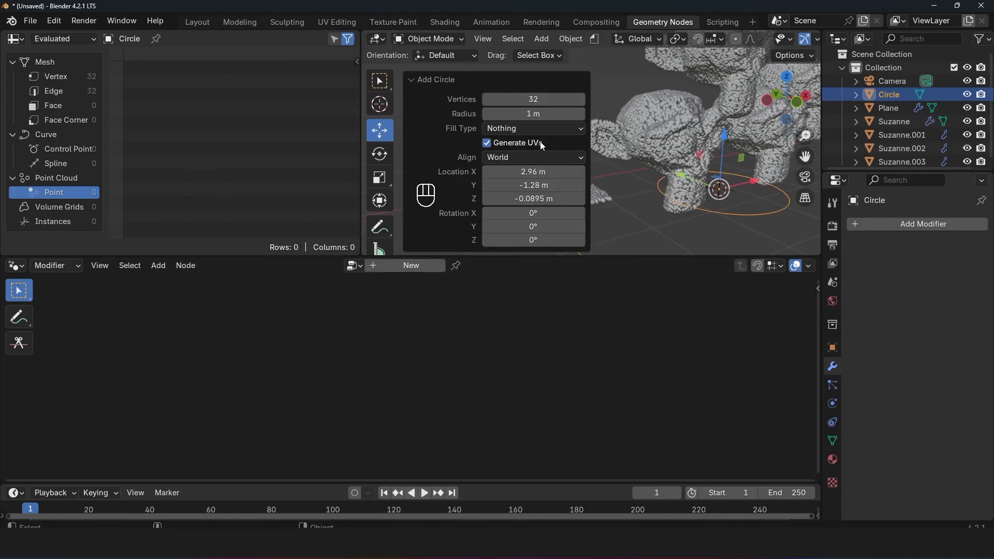
click(540, 100)
text(6)
key(Return)
Step: Move the six-sided circle above the point-covered plane and scale it down
key(g)
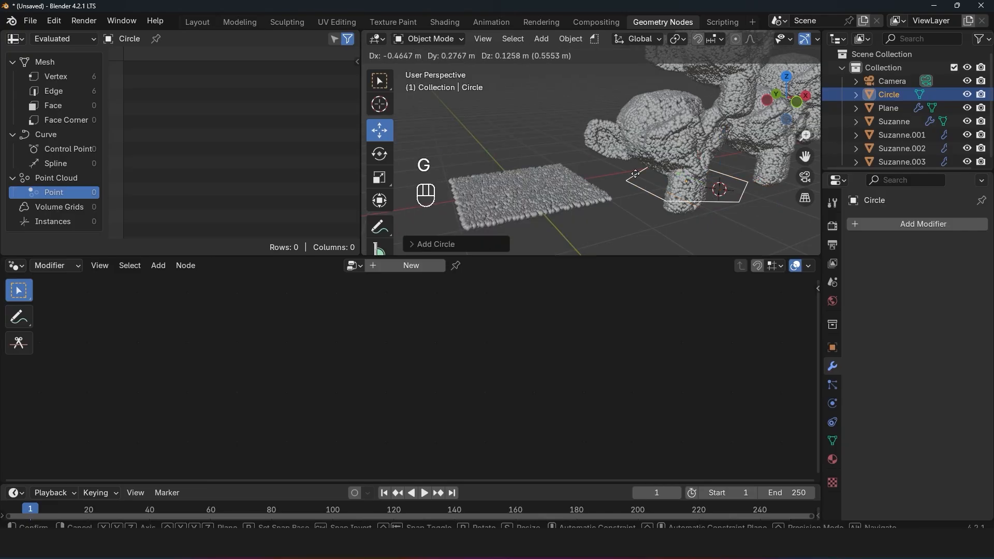
click(494, 145)
key(s)
click(541, 148)
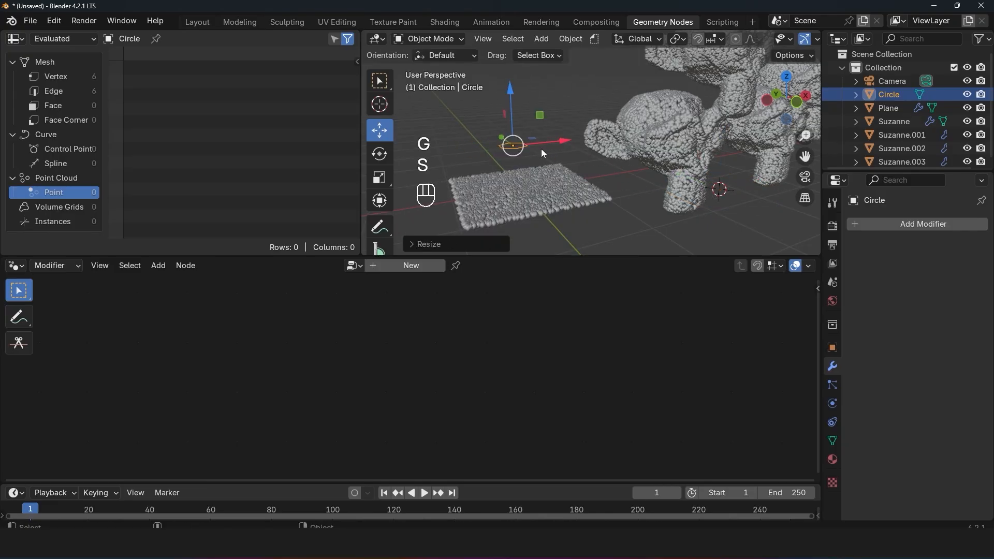
Step: Fill the circle with a face in Edit Mode and inset that face
key(KP_Decimal)
key(Tab)
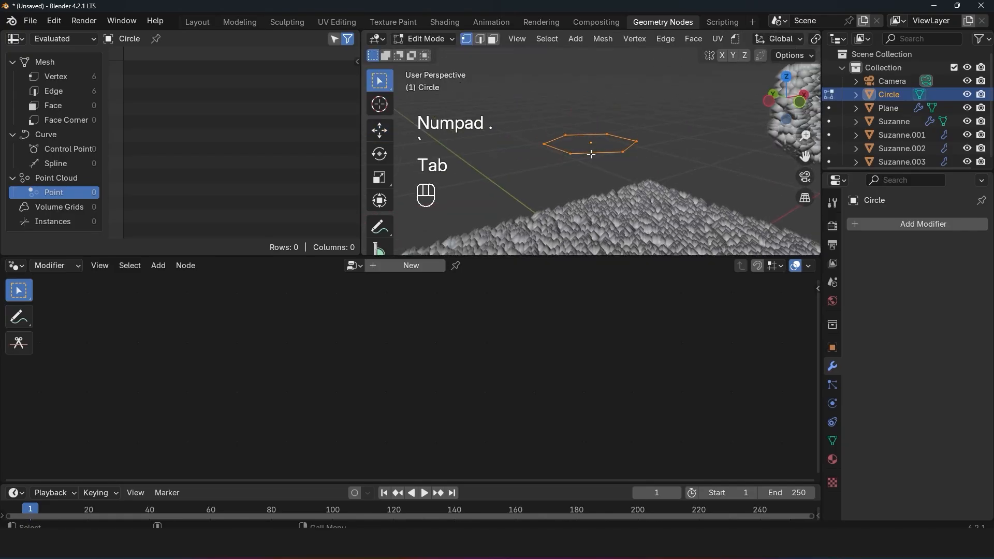
shift+middle_drag(600, 158, 584, 204)
key(f)
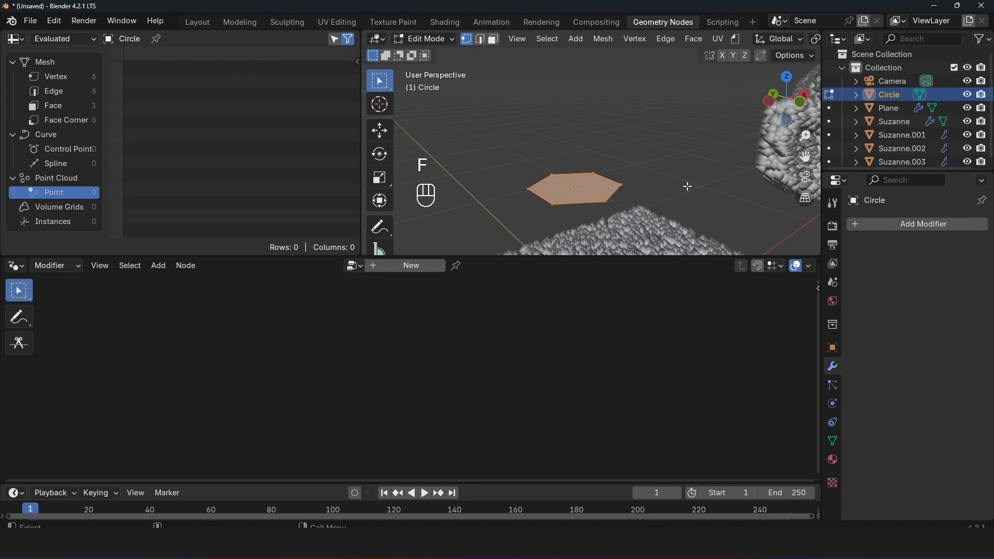
key(i)
click(658, 187)
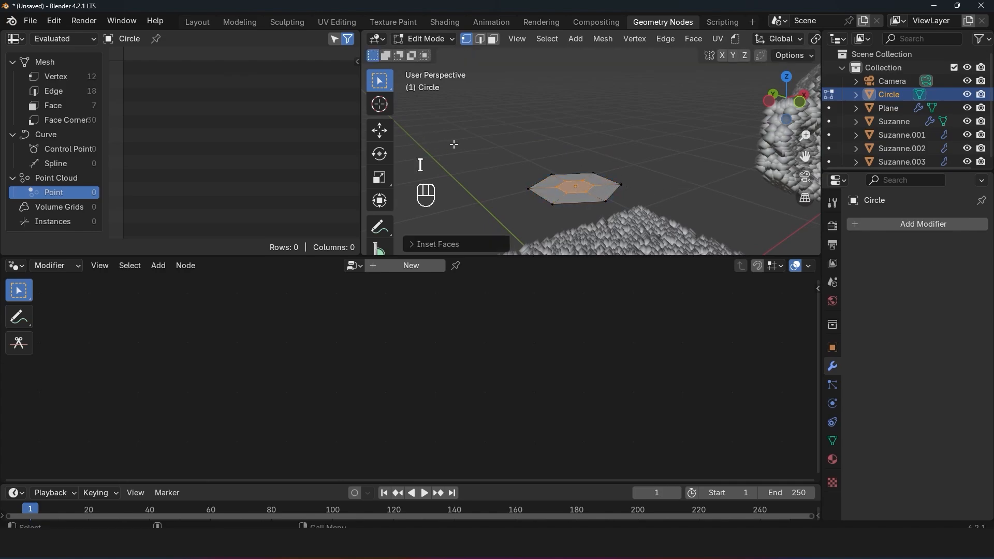
Step: Raise the inset face along Z and scale it down to form a tall, tapered six-sided cone
click(378, 139)
drag(575, 144, 579, 67)
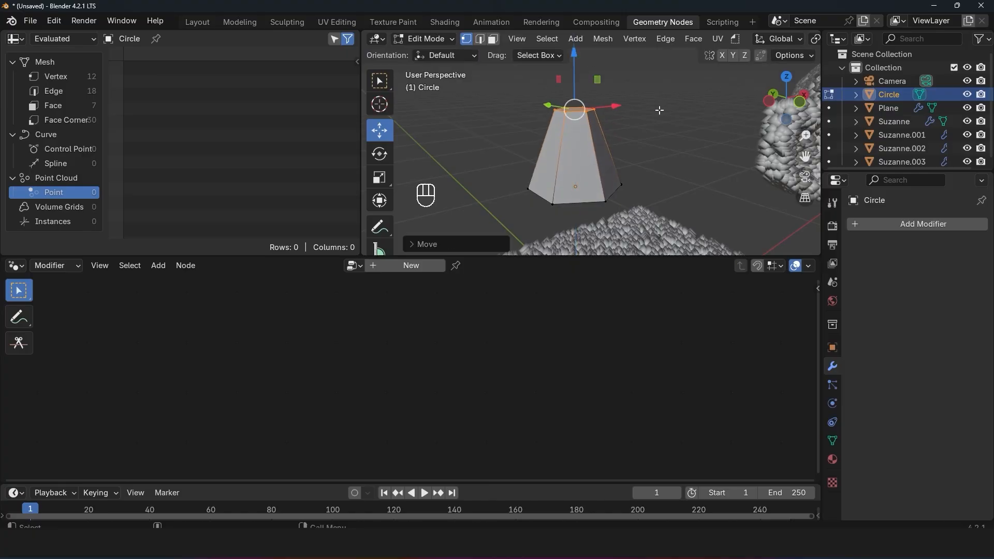
key(s)
click(618, 144)
key(g)
key(z)
click(617, 77)
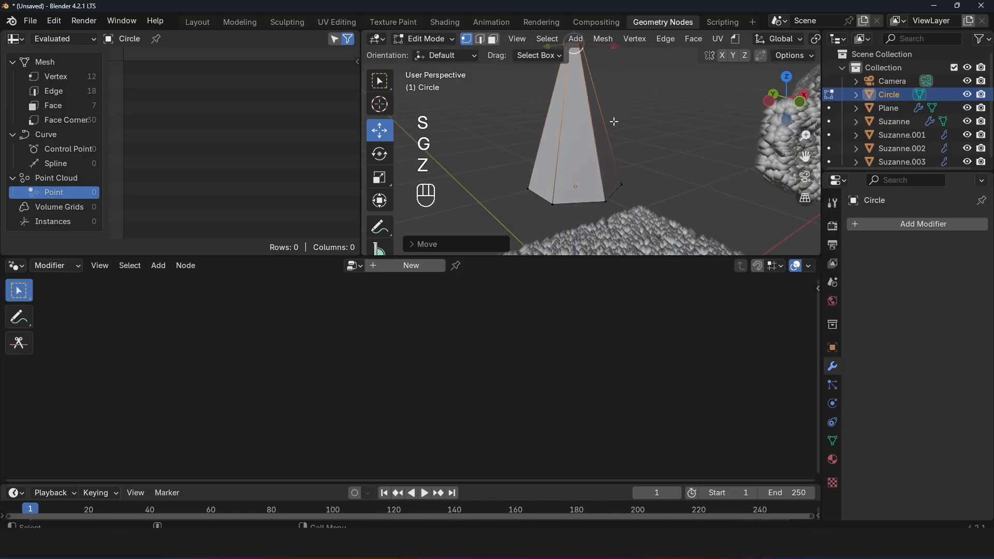
Step: Add four evenly spaced horizontal loop cuts along the cone's height
scroll(615, 120, down, 1)
key(ctrl+r)
scroll(593, 138, up, 2)
click(593, 139)
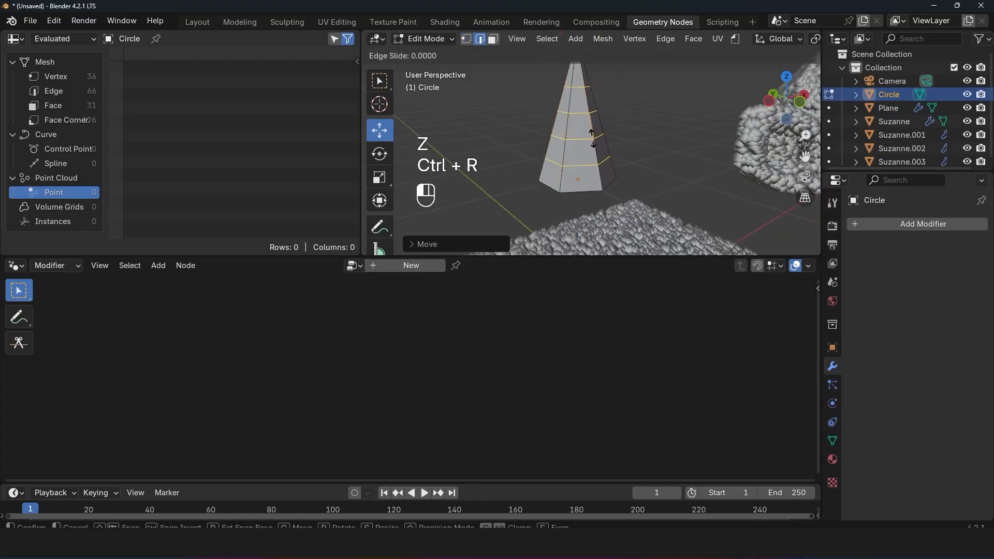
right_click(591, 109)
Step: Add a loop cut just below each of the two uppermost loops and scale each new loop inward to form overhanging tiers
key(alt+a)
key(ctrl+r)
click(588, 91)
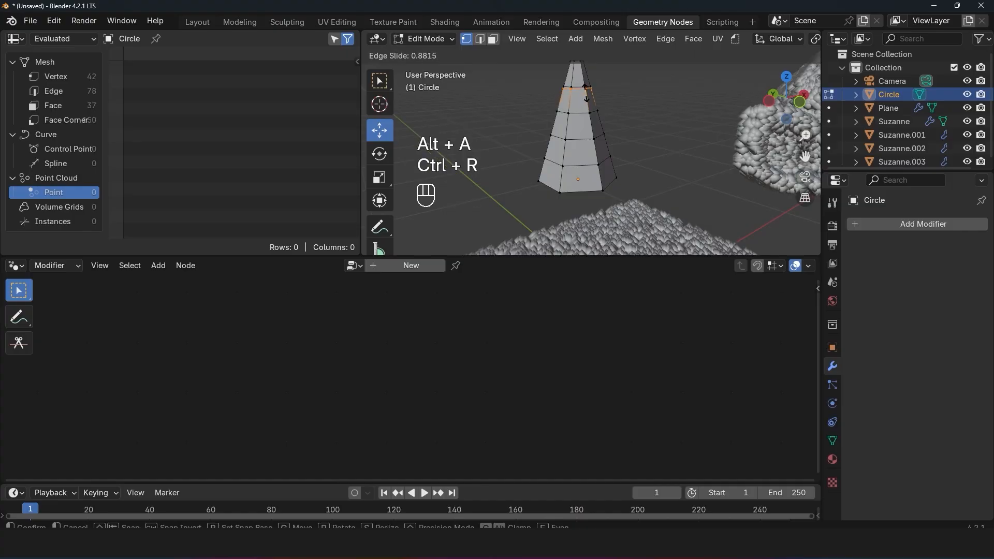
right_click(588, 88)
key(s)
click(602, 106)
key(ctrl+r)
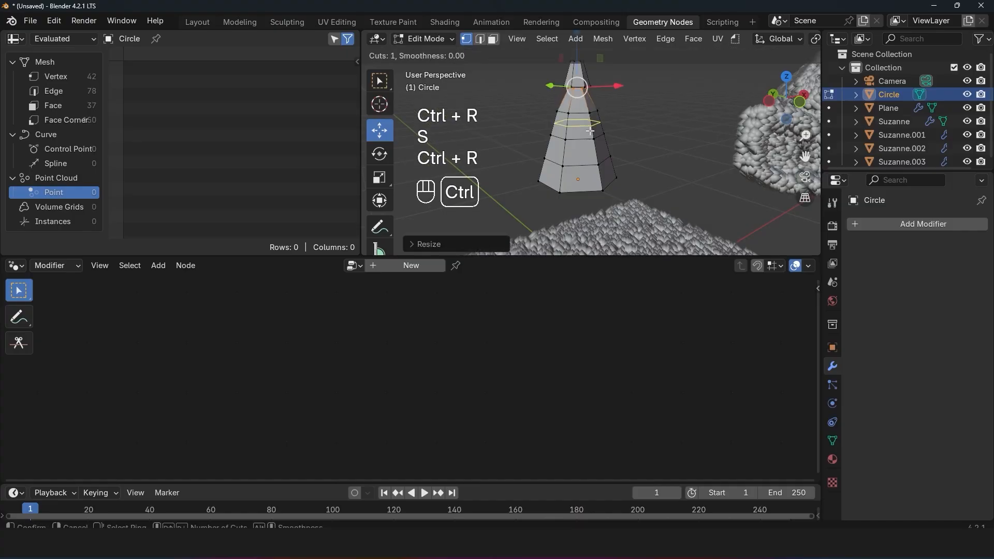
click(591, 131)
right_click(638, 133)
key(s)
click(616, 129)
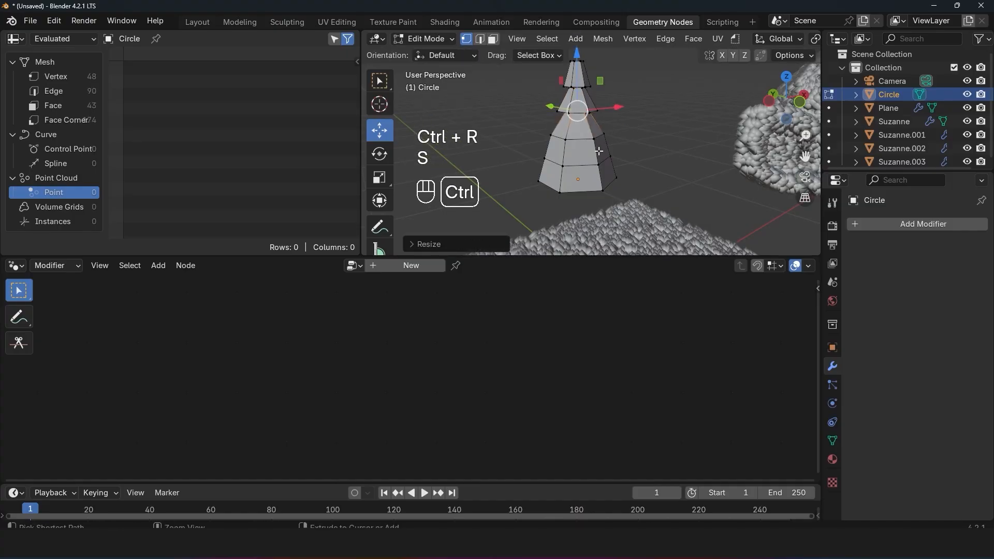
Step: Add a loop cut just below each of the two lower loops and scale each inward to complete the tree's tiers
key(ctrl+r)
click(583, 135)
right_click(582, 134)
key(s)
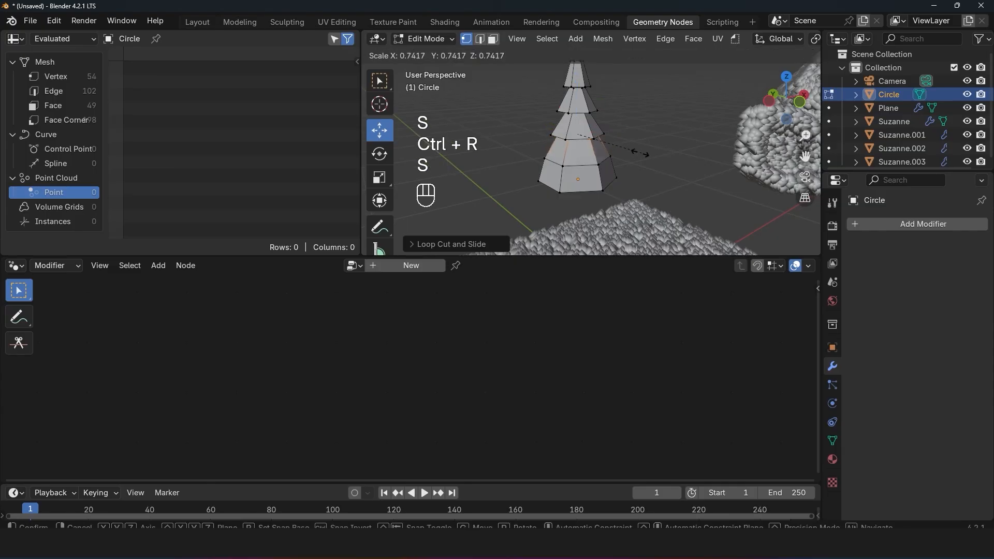
click(606, 155)
key(ctrl+r)
click(600, 176)
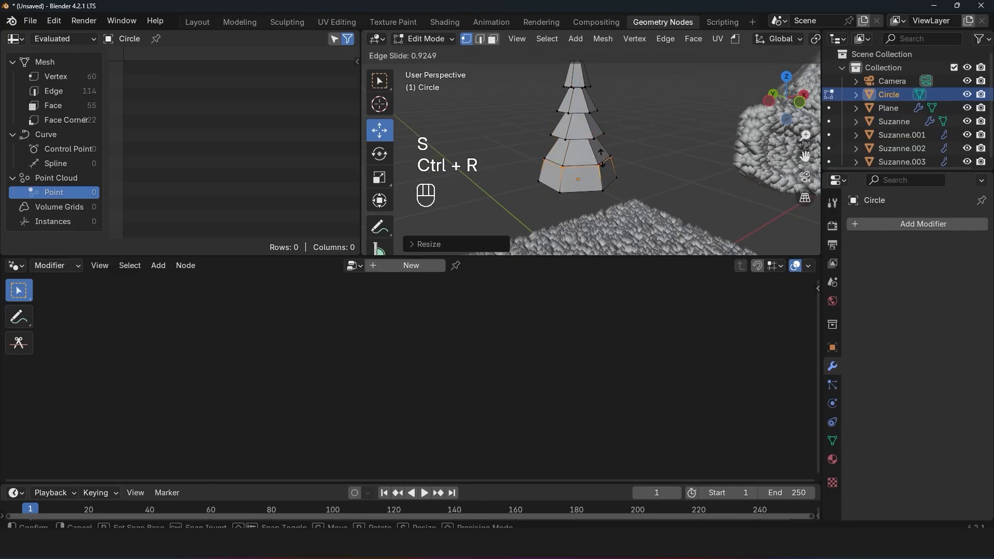
right_click(605, 170)
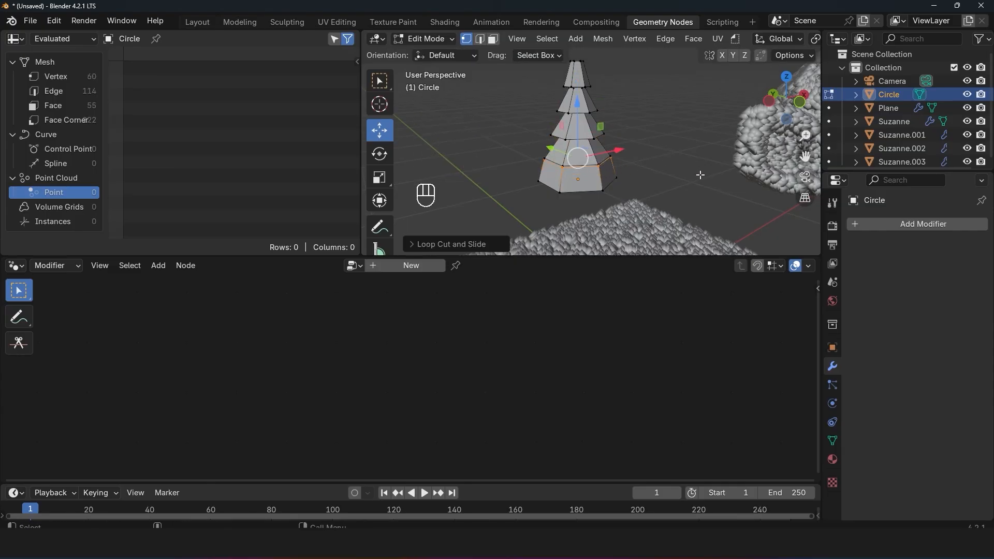
key(s)
click(660, 175)
Step: Fill the open underside of the lowest tier with a face and inset it by about 0.6 m
middle_drag(653, 170, 606, 177)
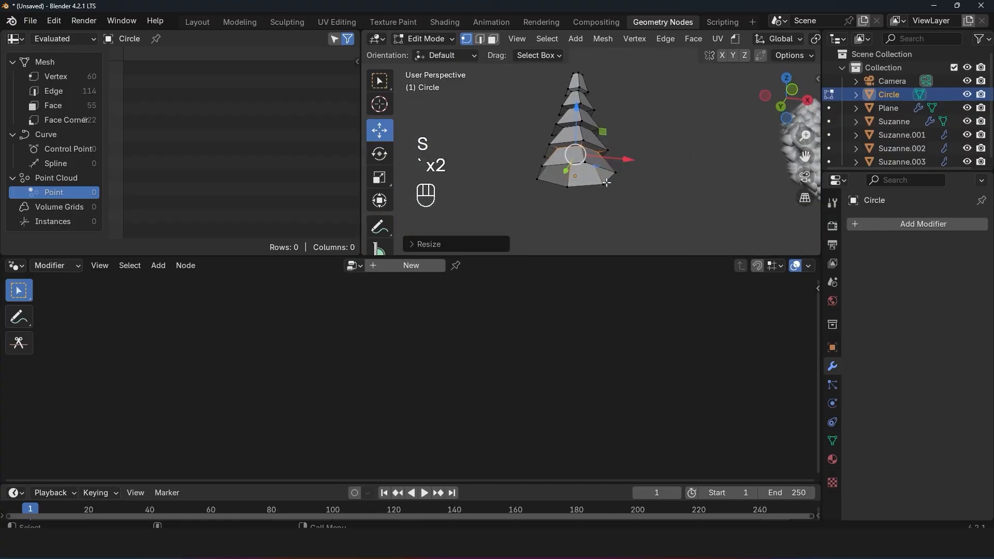
alt+click(597, 166)
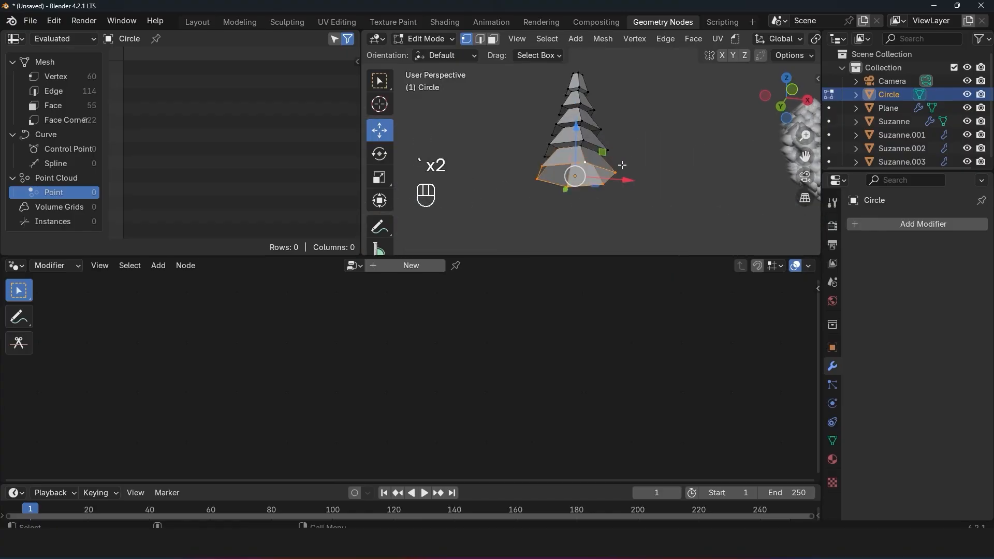
key(f)
key(i)
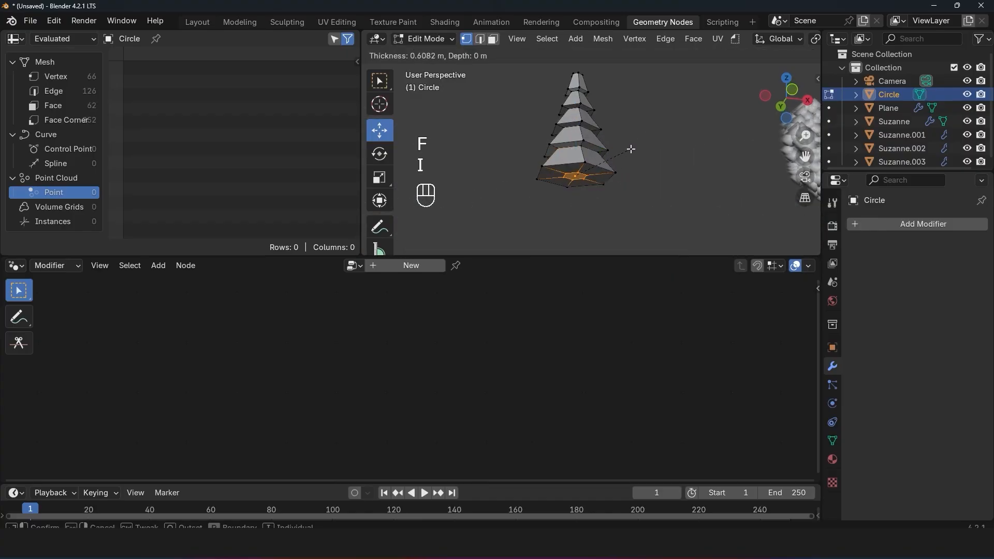
click(628, 149)
Step: Extrude the small inset face on the underside downward to form the tree's trunk
key(e)
click(613, 228)
key(Tab)
middle_drag(614, 229, 613, 243)
key(grave)
Step: Move the tree's entire mesh up along Z so the trunk's base sits on the object origin
key(Tab)
key(a)
key(g)
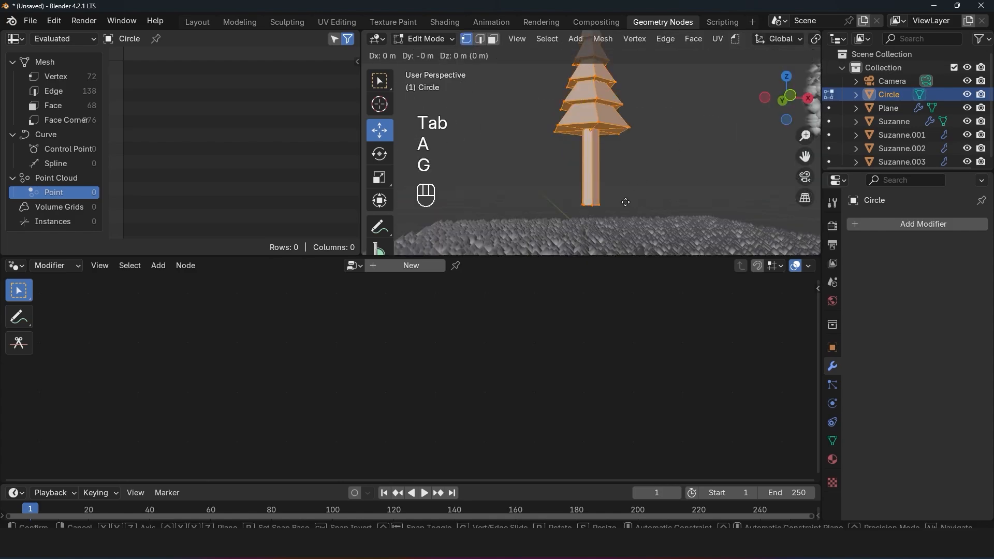
key(z)
click(606, 133)
key(Tab)
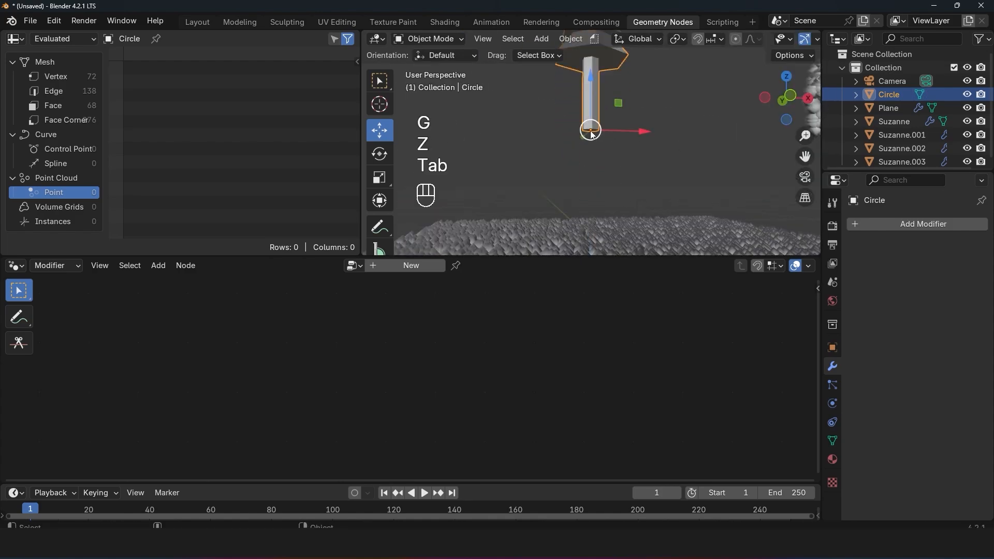
Step: Try rotating and scaling the tree about its origin at the trunk's base
key(r)
key(r)
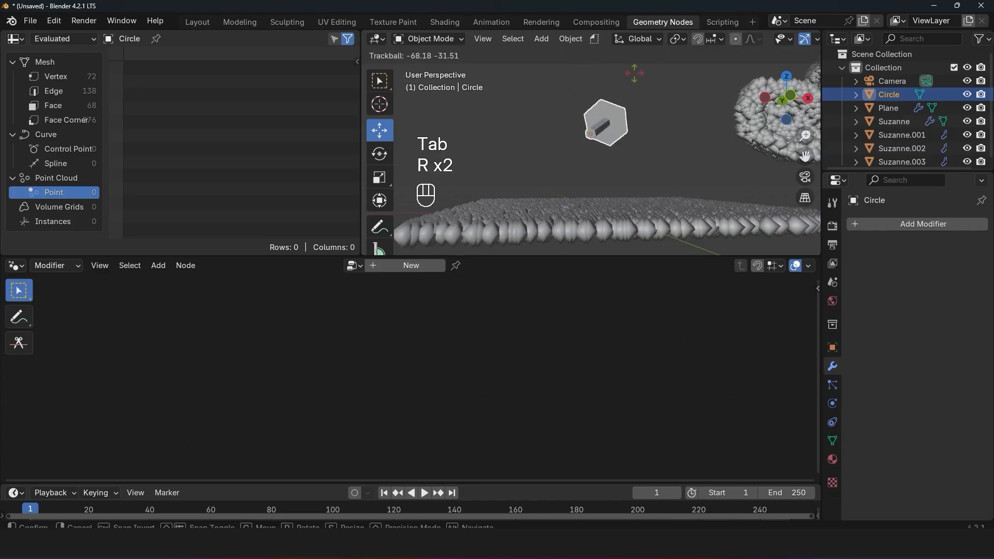
right_click(622, 128)
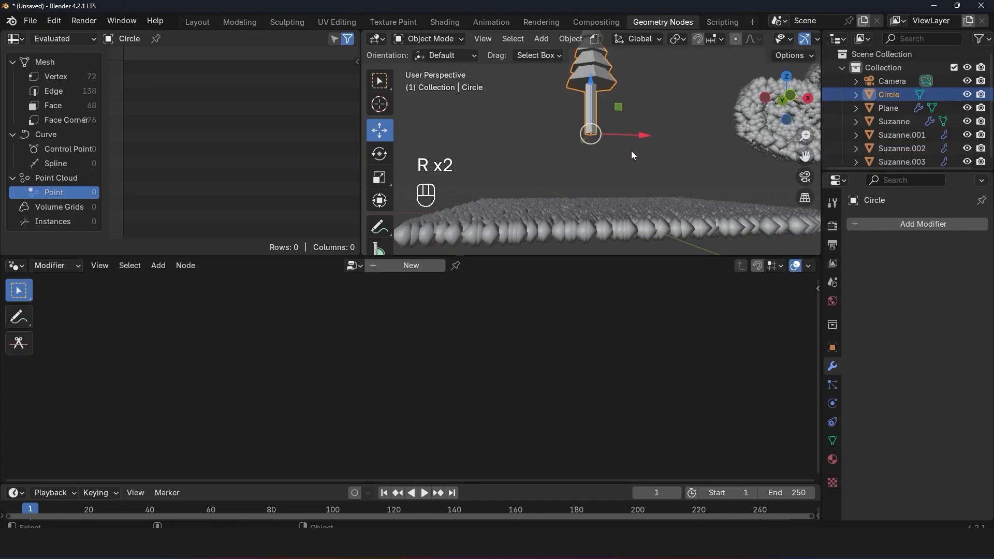
key(s)
right_click(641, 126)
Step: Select the plane and switch the solid viewport shading to a random color for each object
key(grave)
click(653, 173)
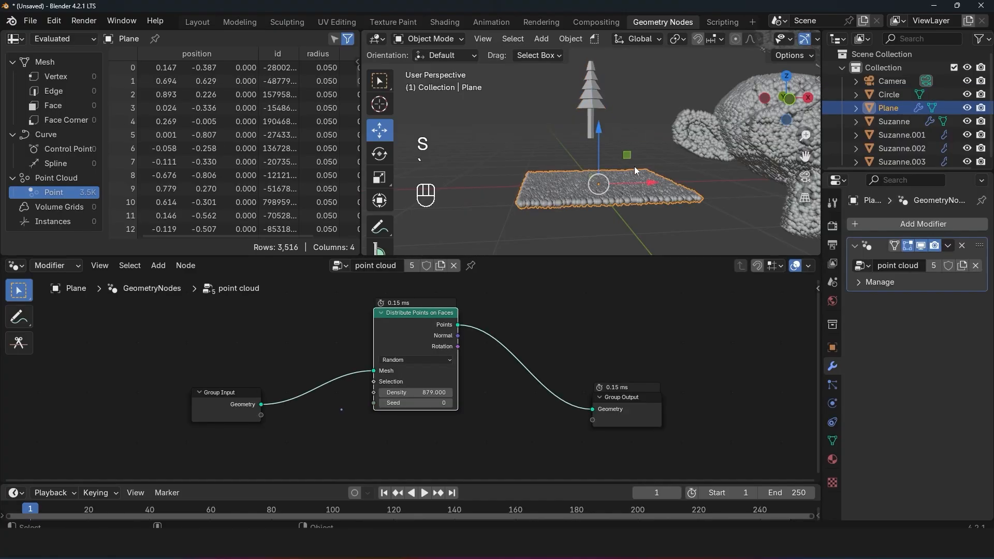
scroll(736, 40, down, 6)
click(808, 40)
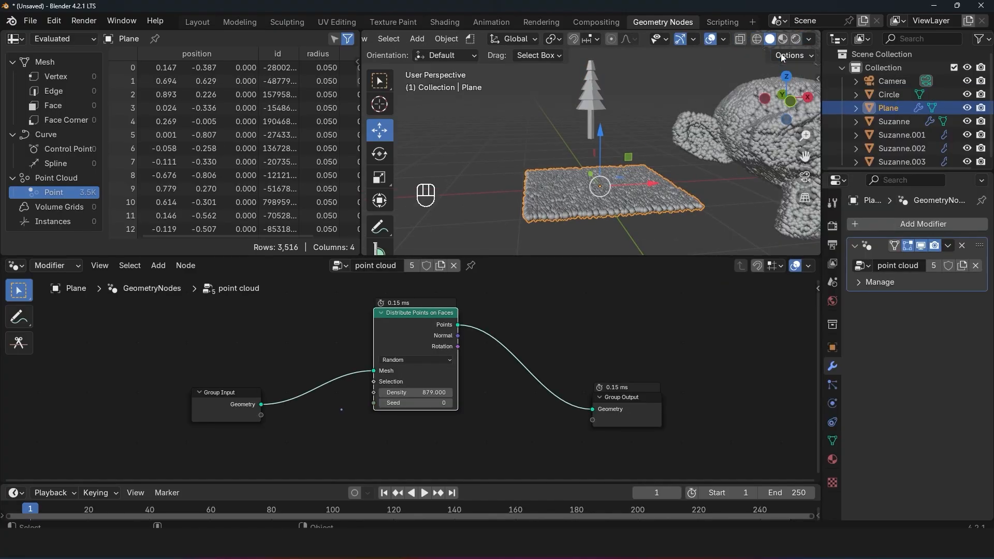
click(809, 40)
click(800, 251)
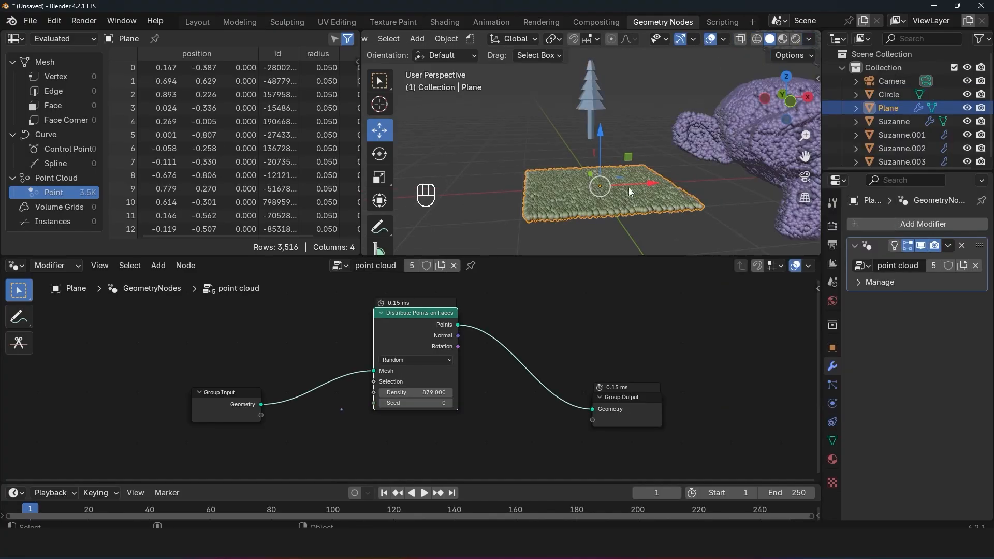
middle_drag(751, 155, 718, 156)
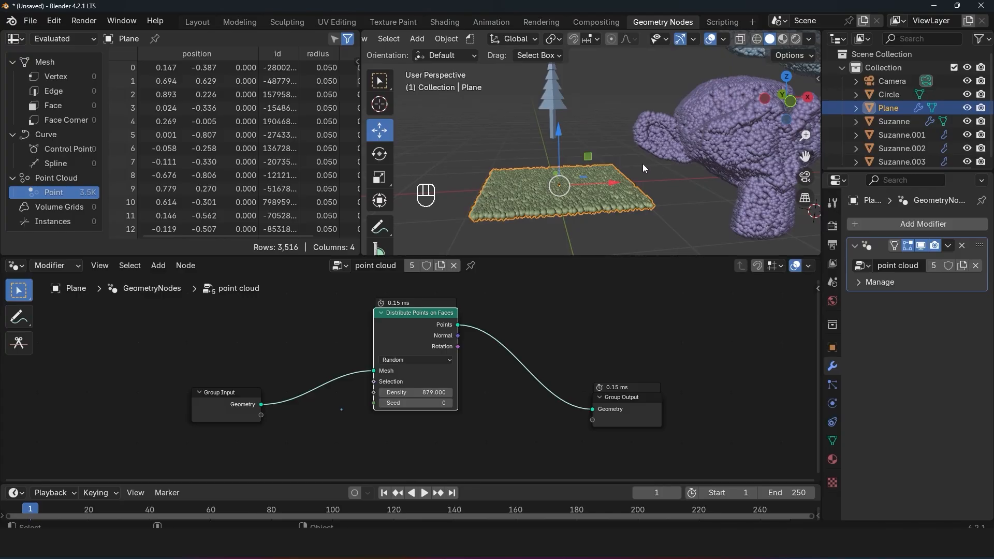
Step: Set the Distribute Points on Faces density to 10
scroll(662, 172, up, 2)
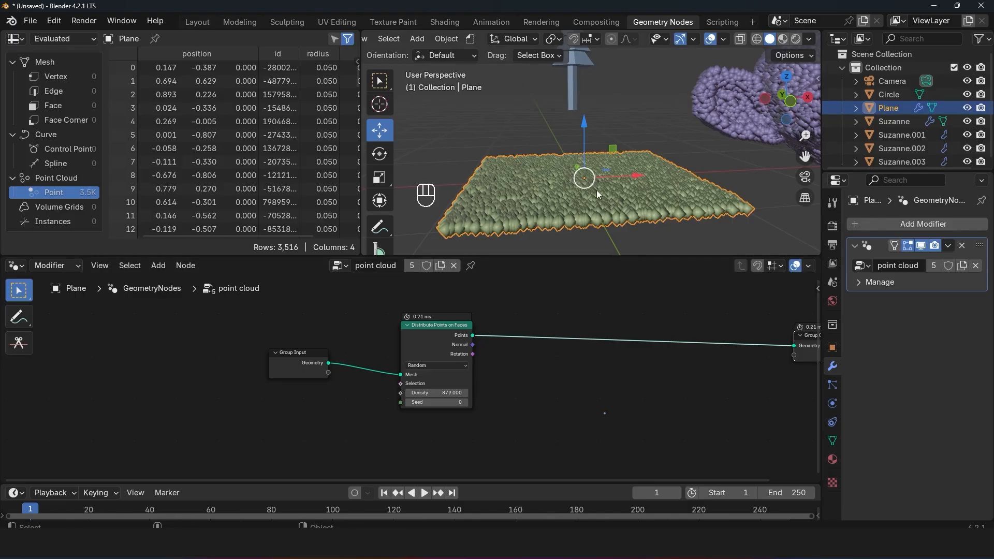
click(449, 392)
text(10)
key(Return)
scroll(522, 321, down, 2)
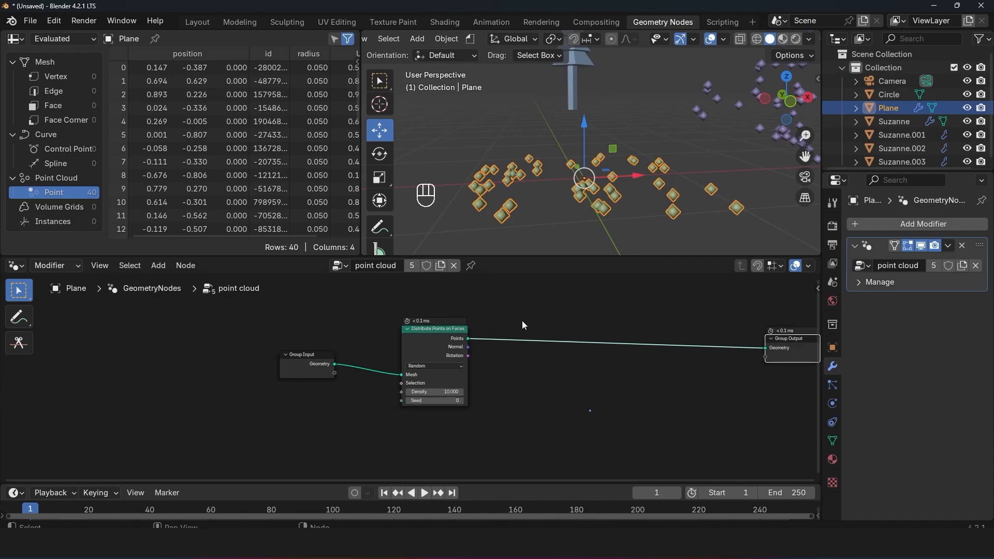
Step: Rename the Circle object as tree
click(568, 70)
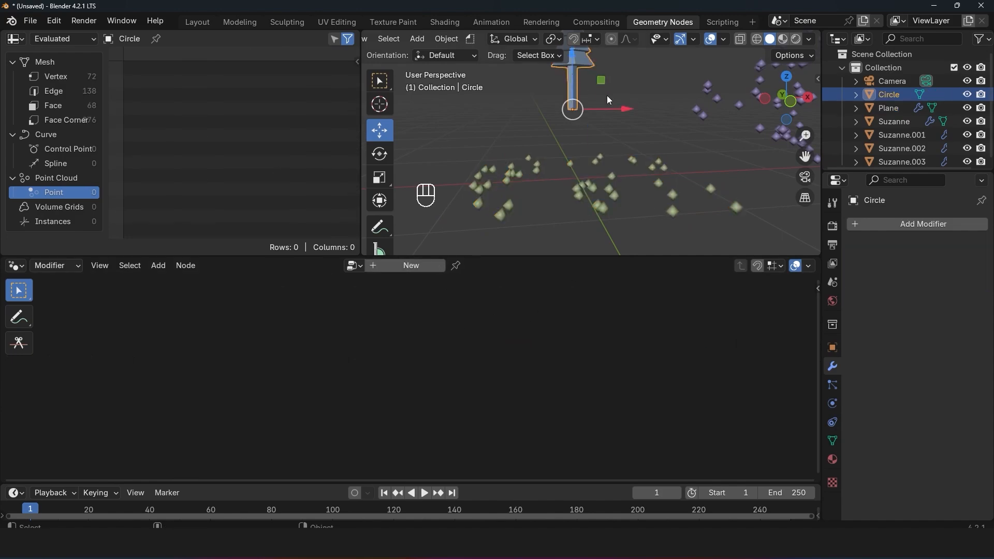
click(655, 172)
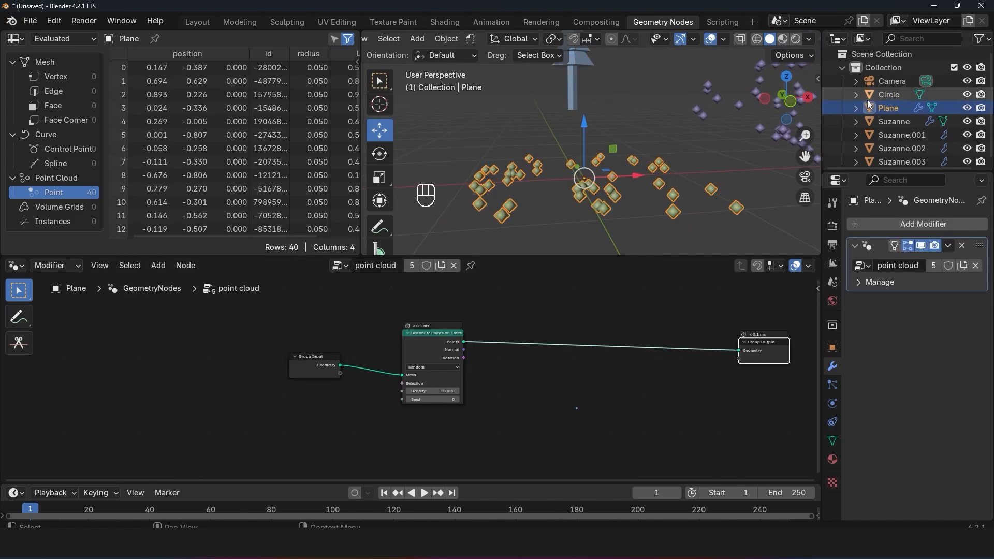
double_click(889, 94)
text(tr)
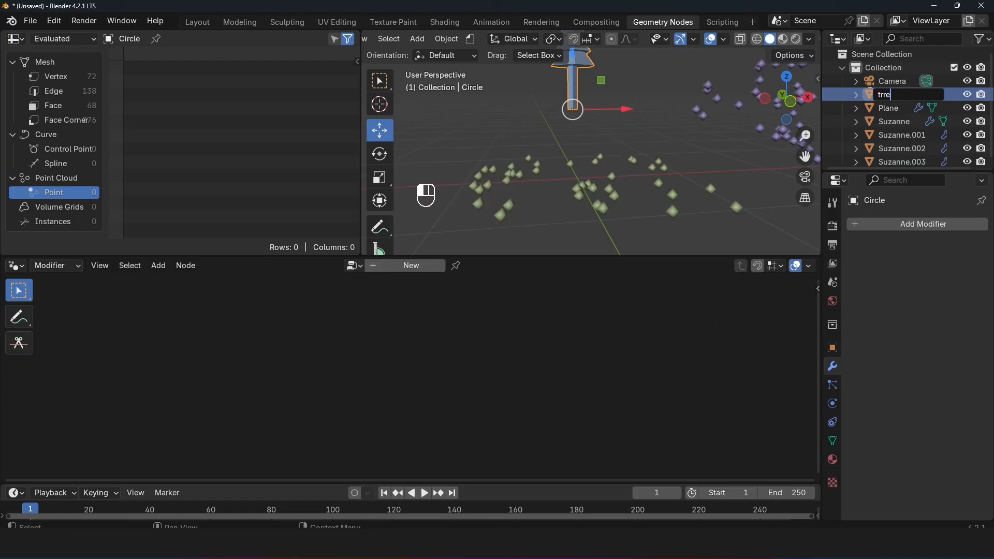
text(ee)
click(655, 135)
Step: Bring the tree object into the plane's node tree as an Object Info node below Distribute Points on Faces
click(611, 179)
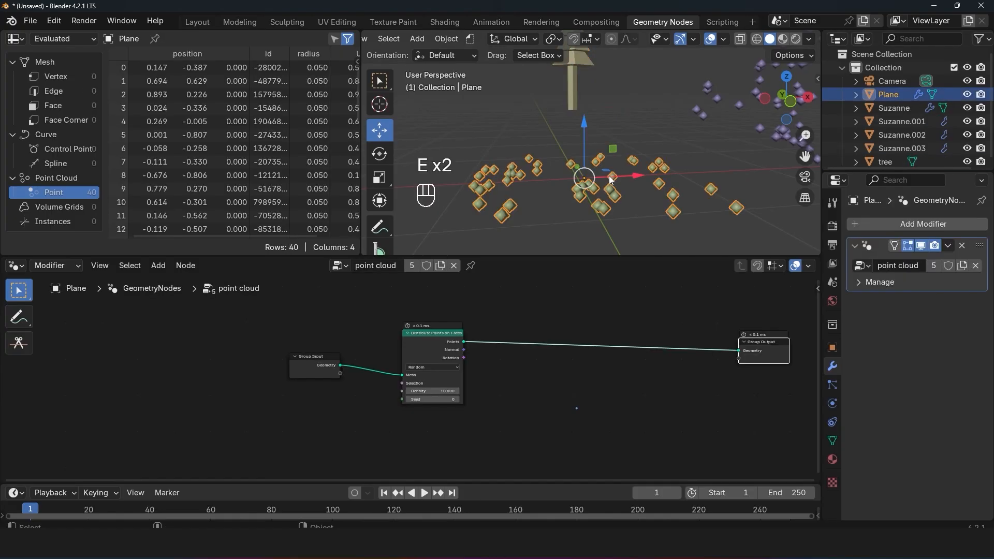
scroll(886, 150, down, 1)
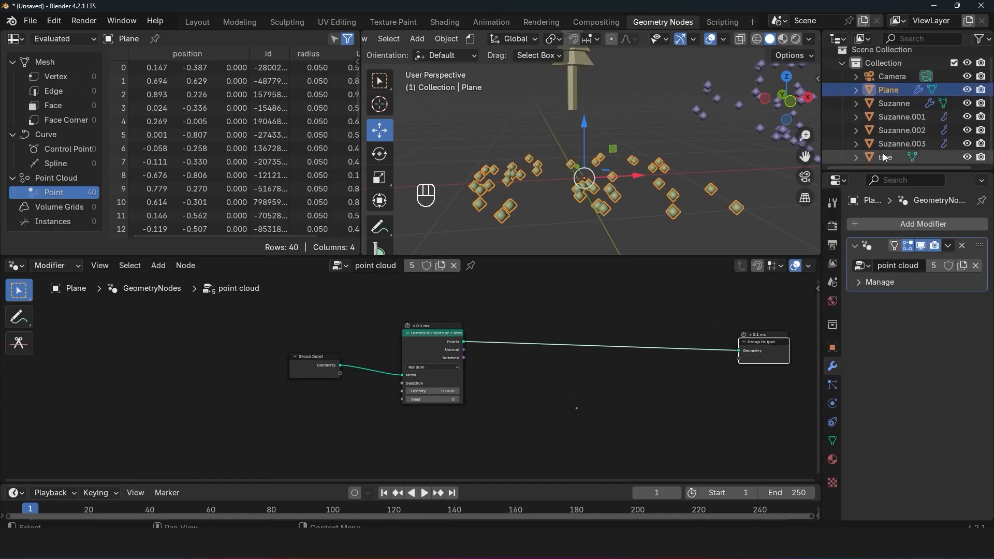
drag(883, 153, 418, 432)
middle_drag(514, 424, 535, 379)
click(553, 337)
middle_drag(517, 339, 510, 357)
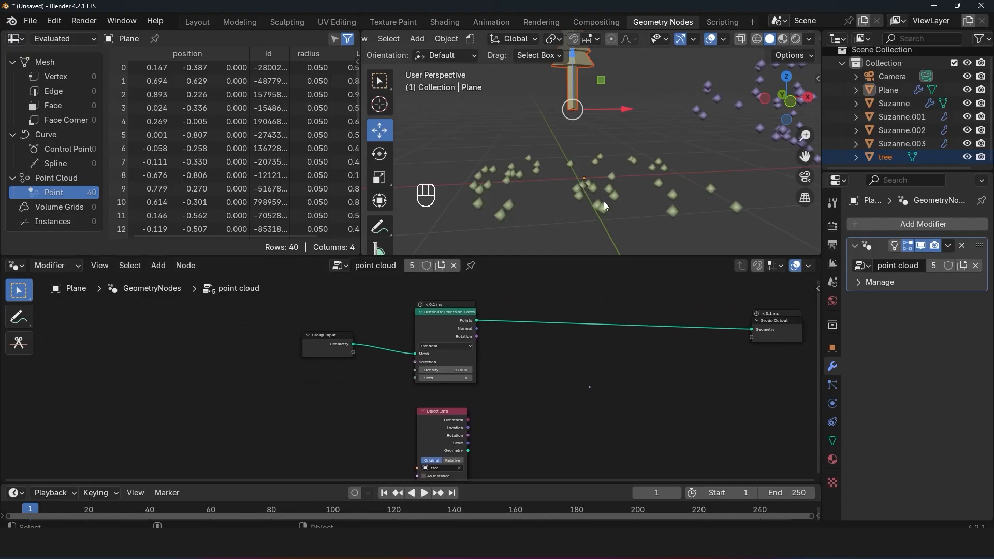
Step: Reselect the plane and insert an Instance on Points node between Distribute Points on Faces and Group Output
click(604, 201)
middle_drag(600, 211, 596, 221)
key(grave)
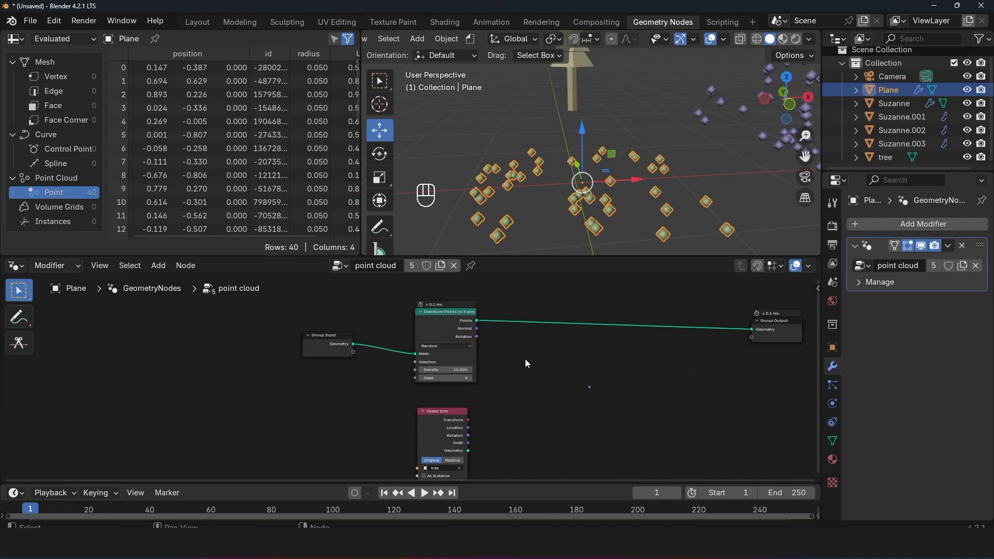
key(shift+a)
click(513, 241)
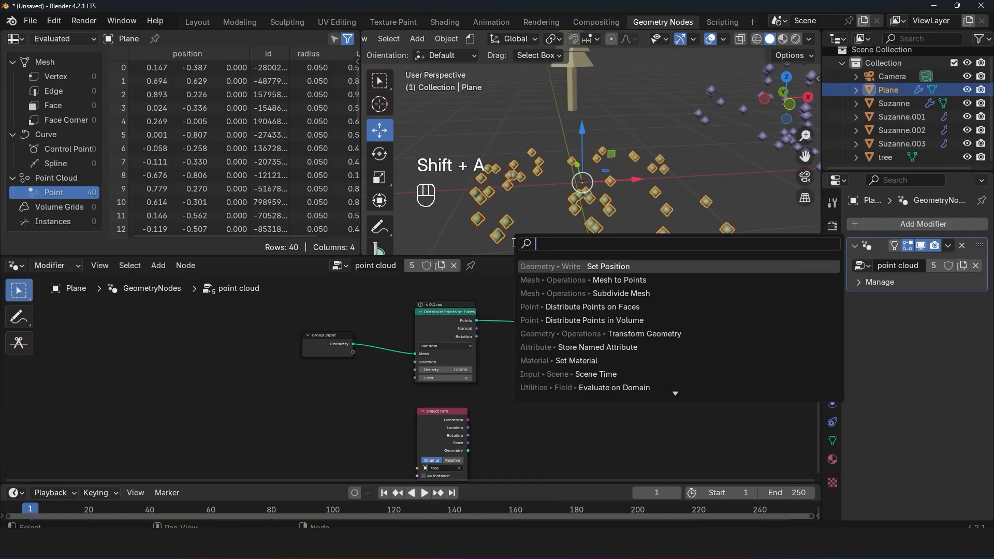
text(inst)
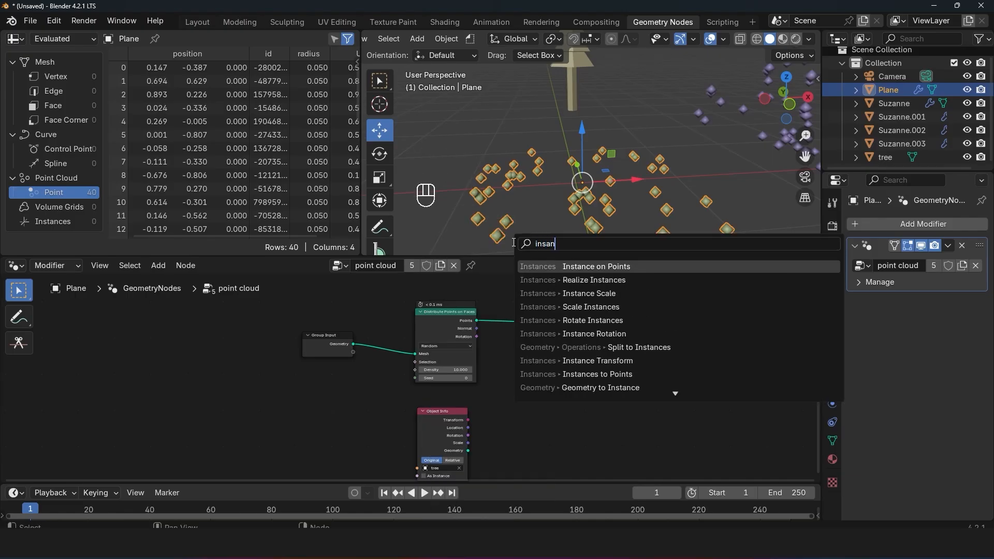
click(599, 265)
click(583, 293)
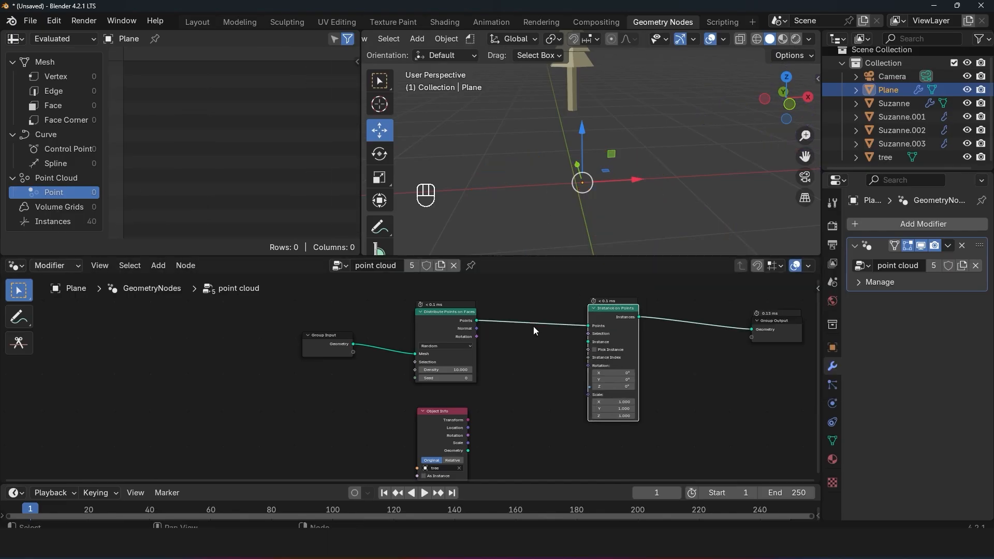
Step: Link the tree Object Info's Geometry output to the Instance input of Instance on Points, and place the node between its neighbours
scroll(599, 344, up, 2)
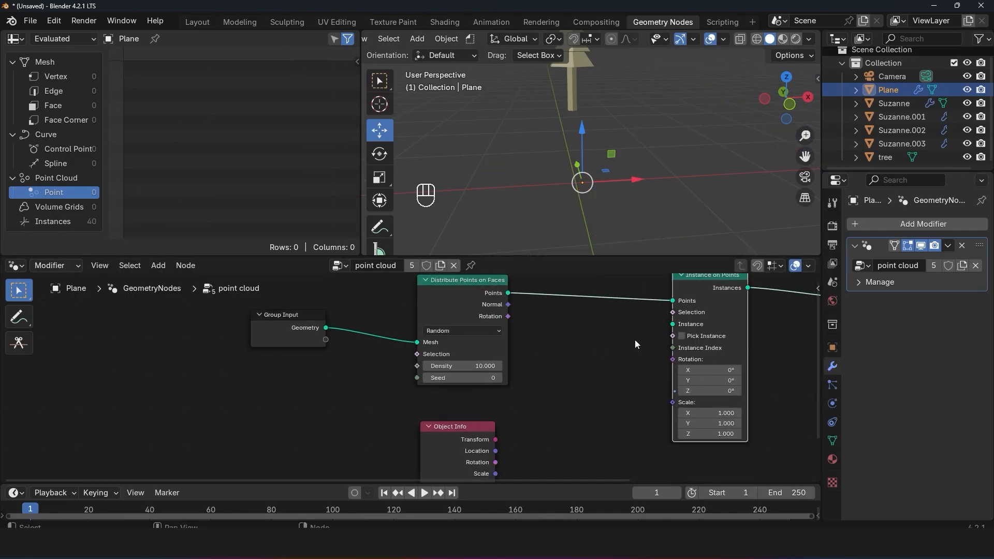
middle_drag(578, 311, 520, 309)
drag(520, 256, 520, 246)
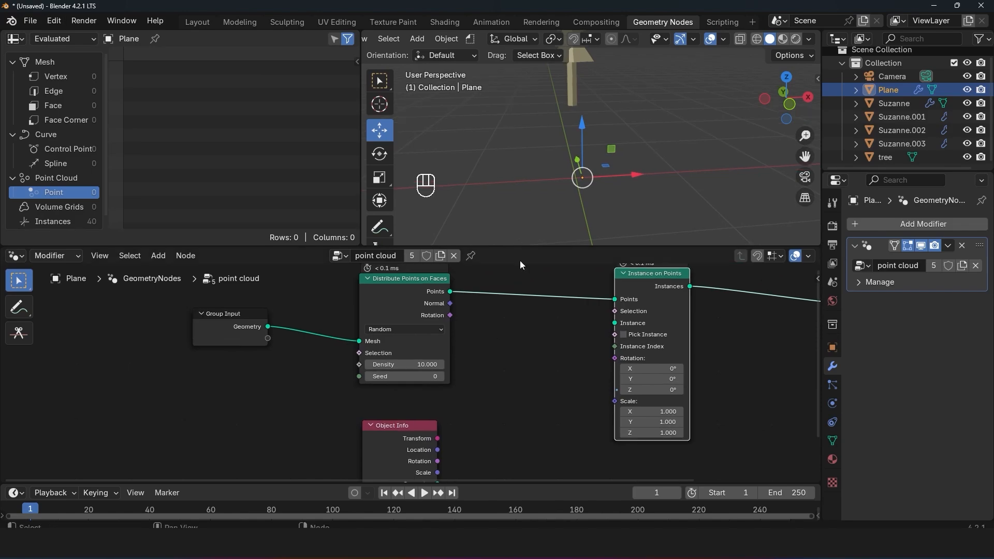
drag(365, 434, 236, 381)
drag(309, 430, 615, 322)
scroll(615, 230, down, 5)
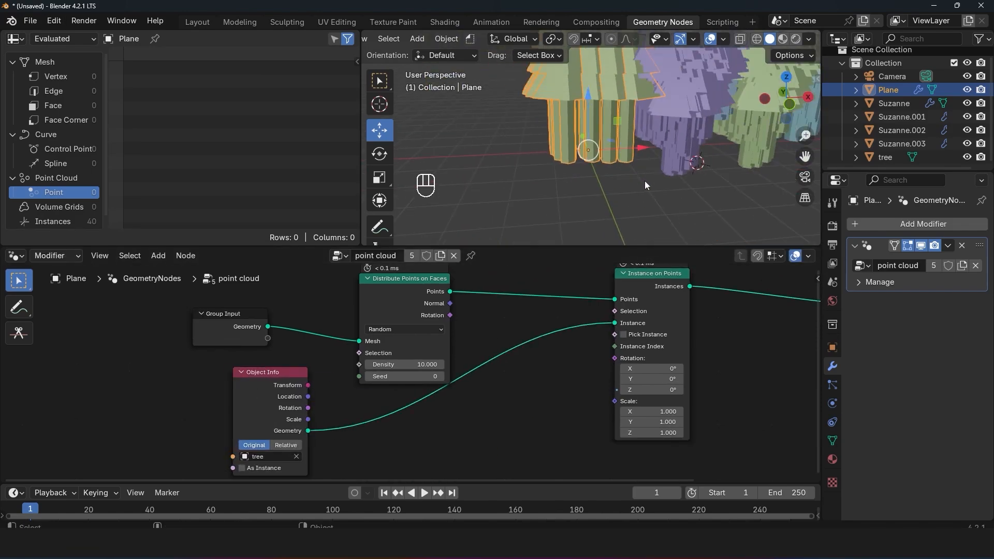
drag(280, 399, 492, 416)
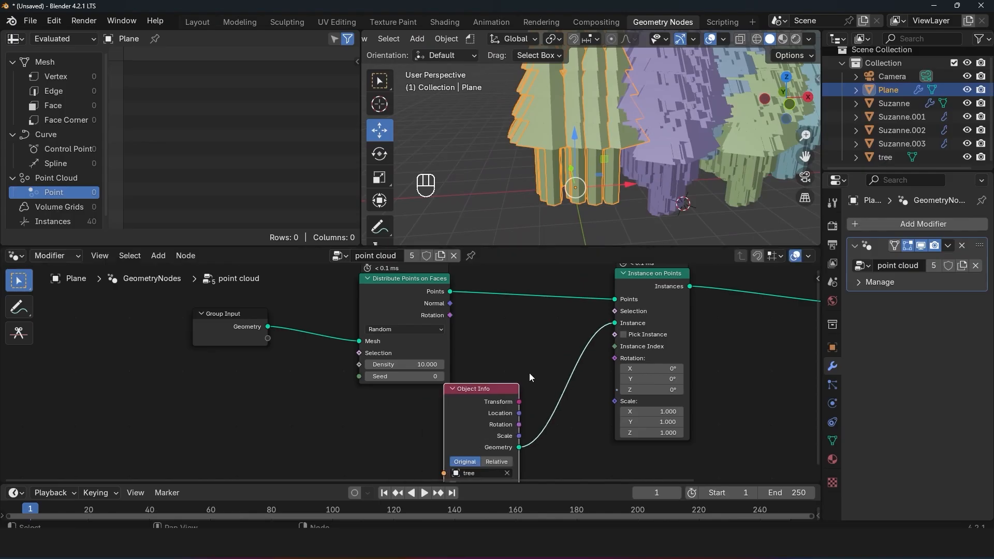
middle_drag(640, 300, 536, 321)
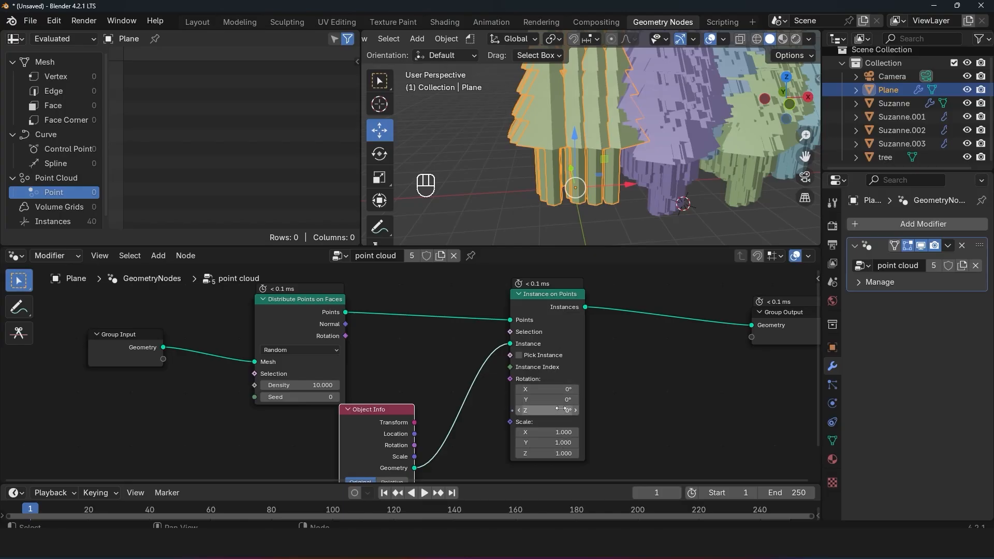
Step: Try out different rotation values for the tree instances on the Instance on Points node and undo them
drag(557, 412, 533, 412)
key(ctrl+z)
key(ctrl+z)
key(ctrl+z)
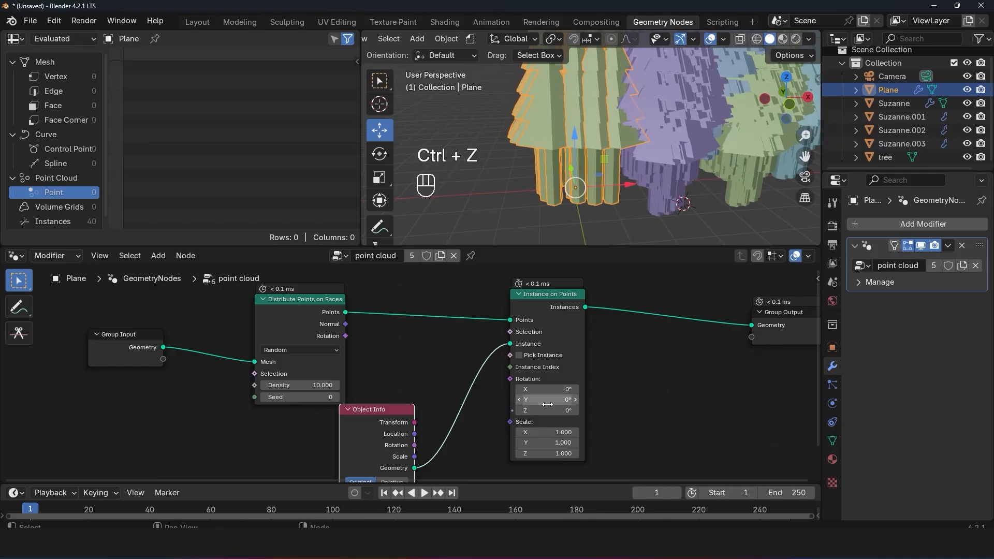
key(ctrl+z)
drag(554, 391, 562, 432)
key(ctrl+z)
key(ctrl+z)
key(ctrl+z)
key(ctrl+z)
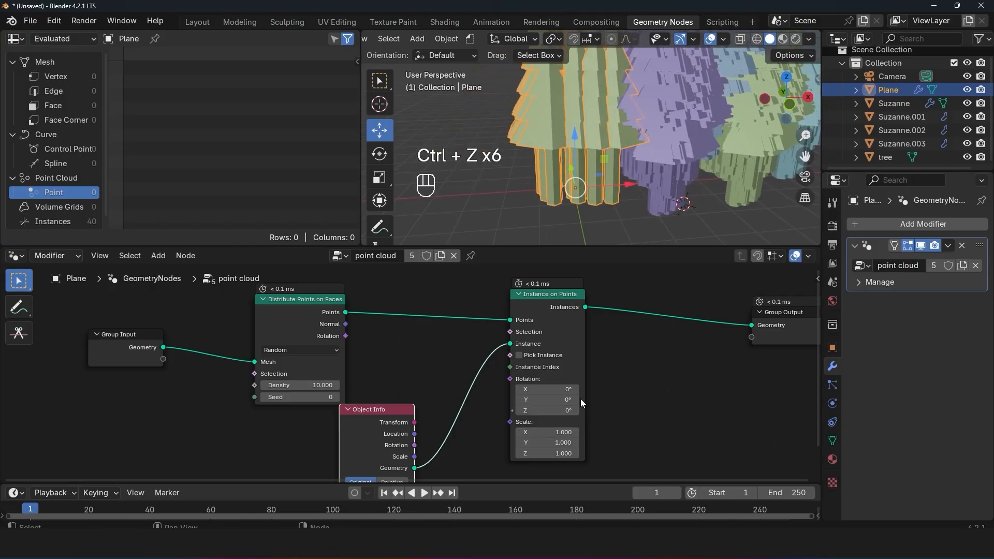
key(ctrl+z)
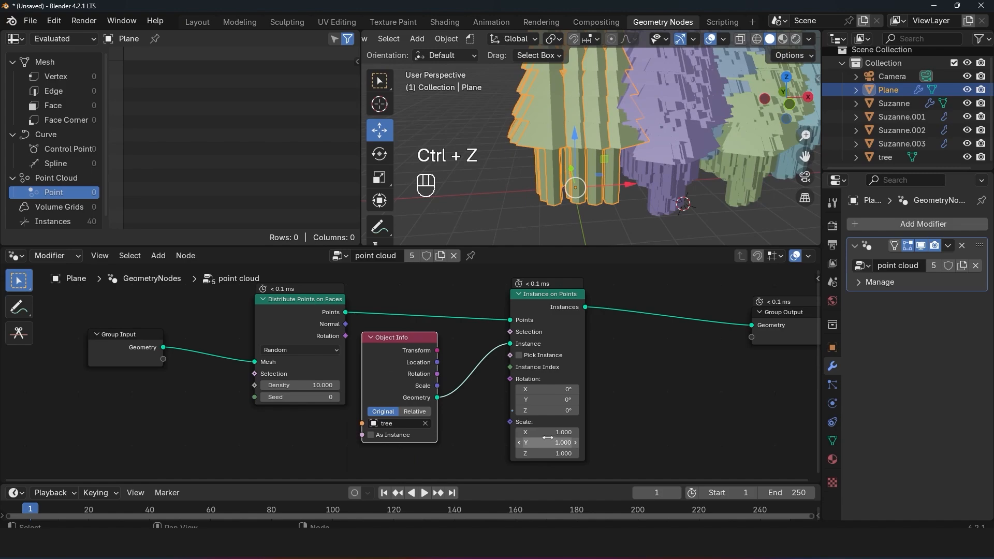
Step: Move Instance on Points further from Object Info and set its instance scale to 0.140 on X, Y and Z
drag(554, 422, 624, 412)
scroll(584, 191, up, 2)
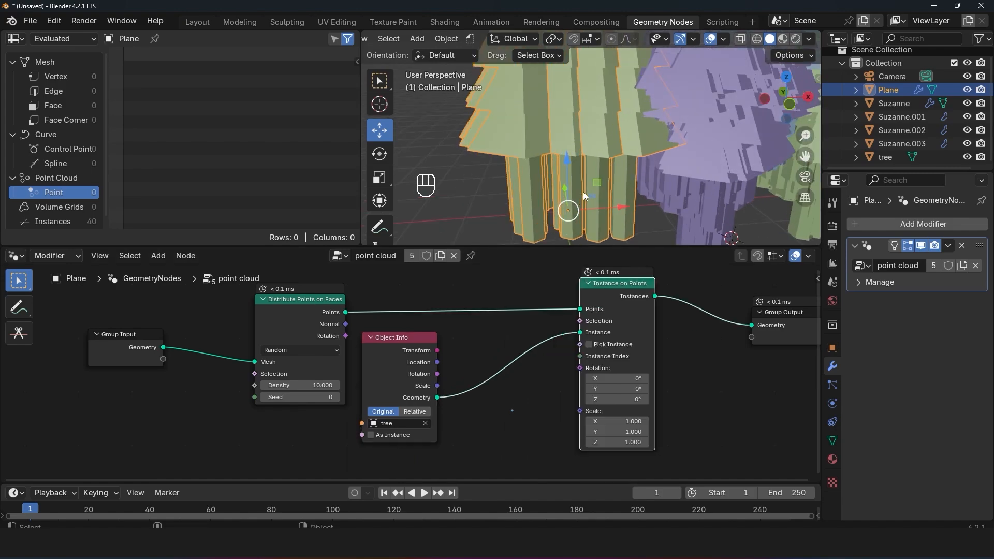
middle_drag(583, 191, 652, 171)
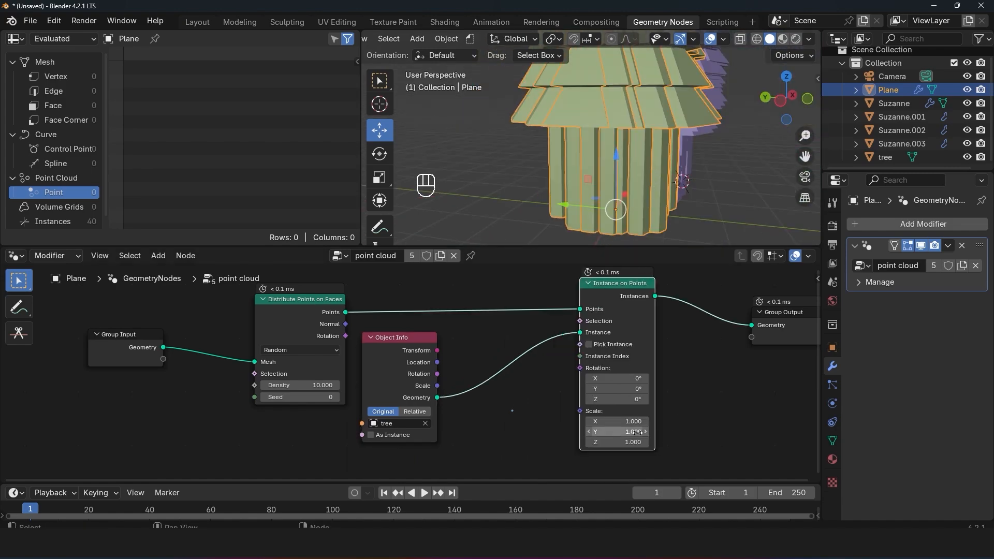
drag(635, 443, 623, 421)
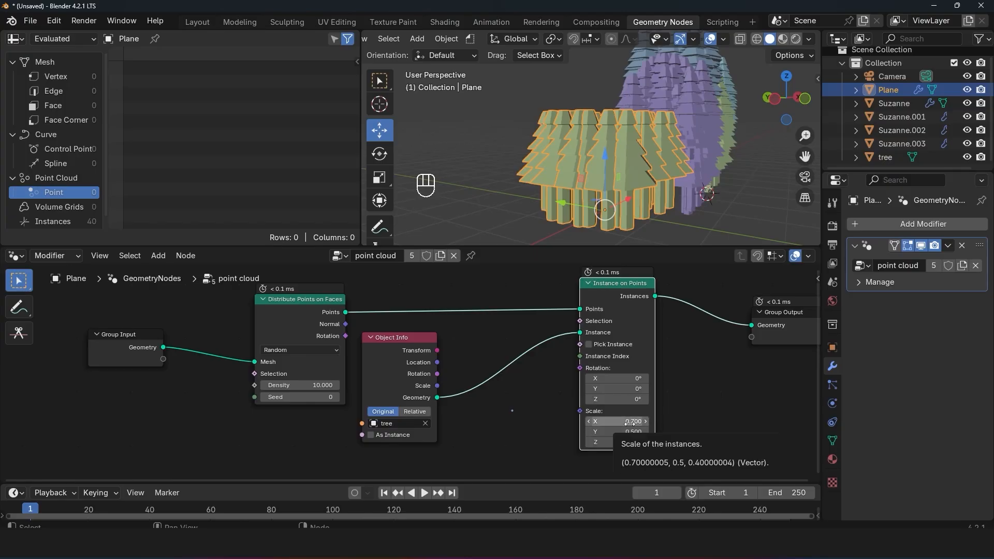
drag(630, 422, 598, 443)
click(684, 412)
key(grave)
middle_drag(627, 122, 609, 141)
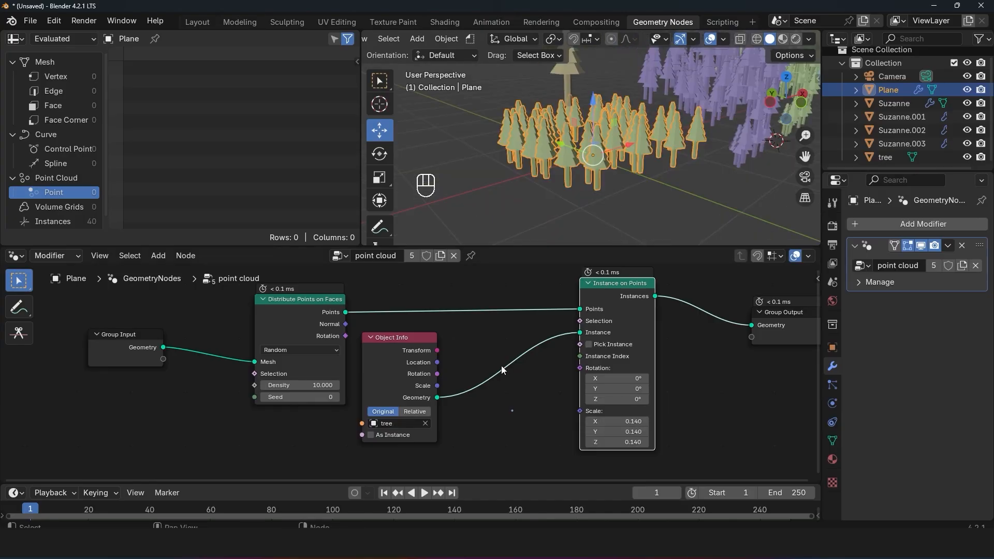
Step: Add a Value node below Object Info and link it to the Scale input of Instance on Points
middle_drag(477, 415, 503, 402)
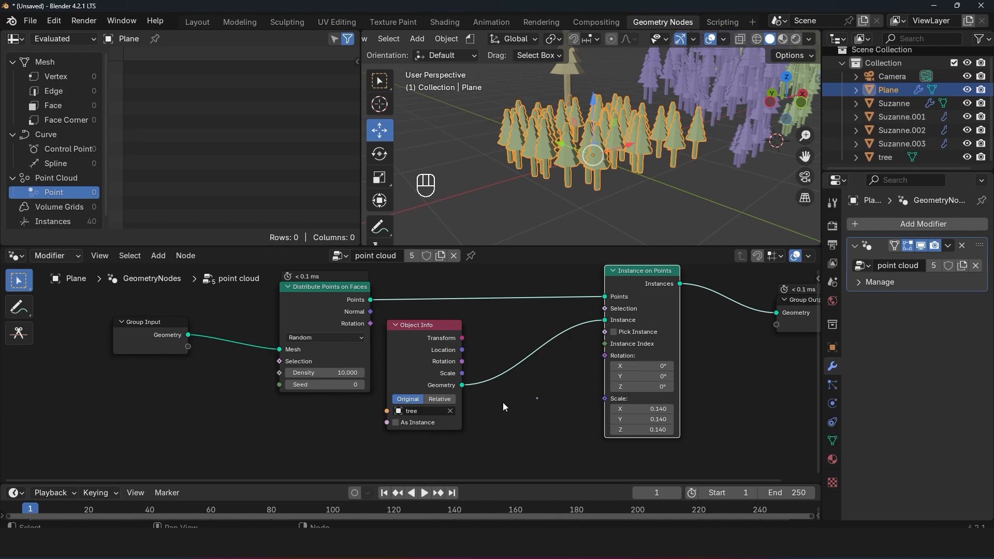
middle_drag(493, 403, 487, 382)
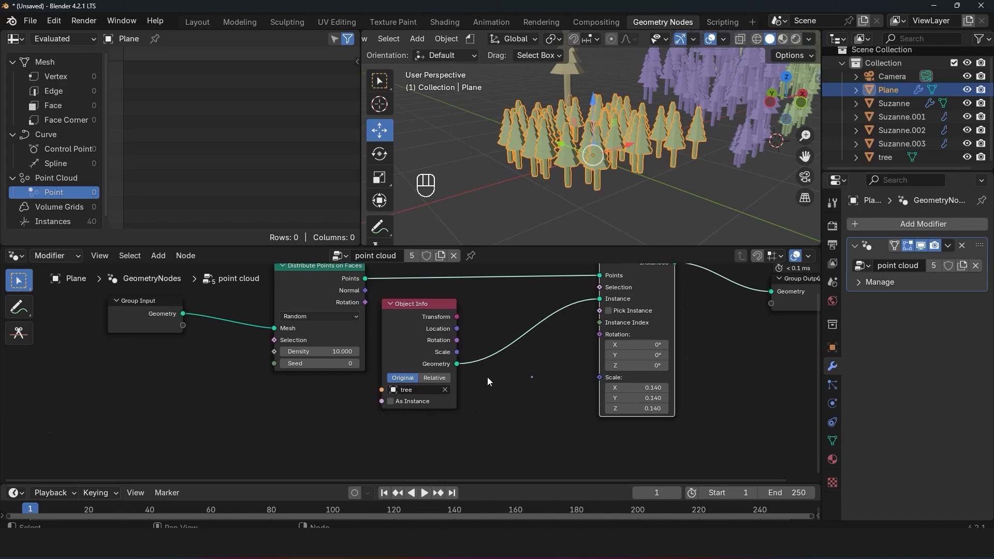
key(shift+a)
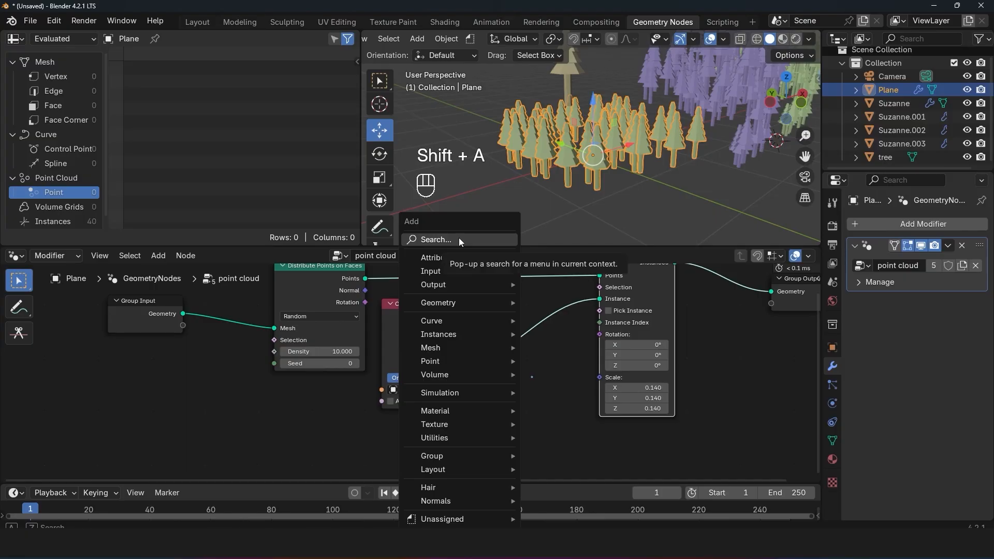
click(459, 240)
text(val)
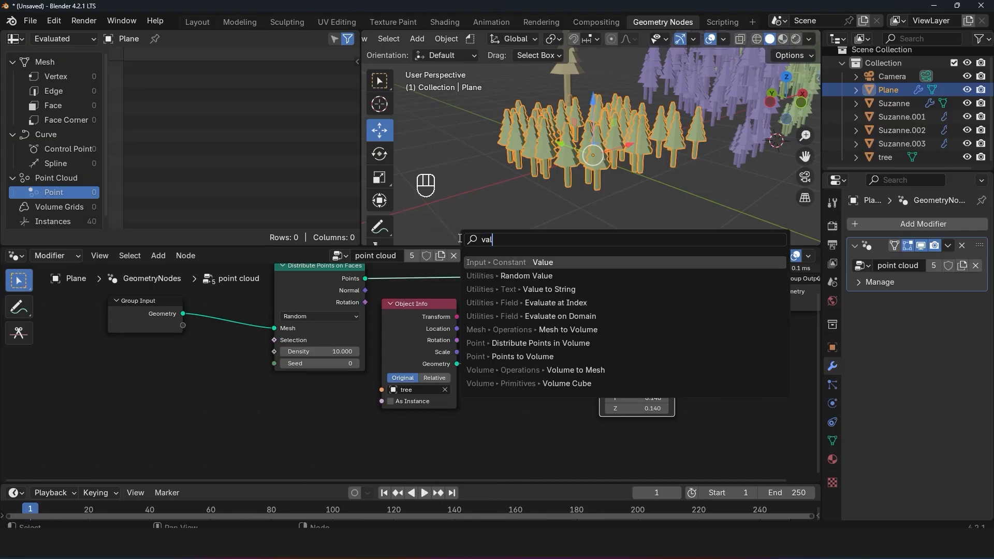
key(Return)
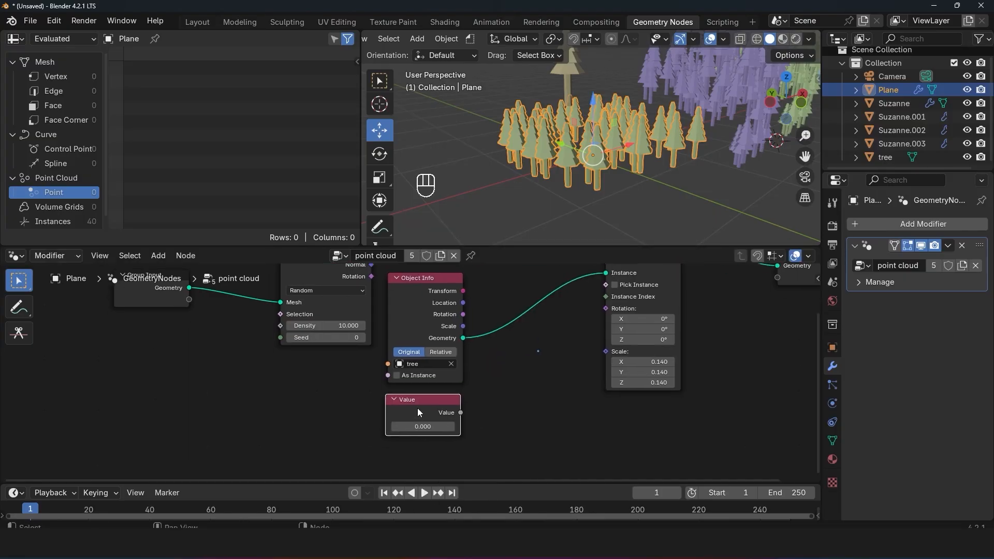
drag(460, 413, 606, 352)
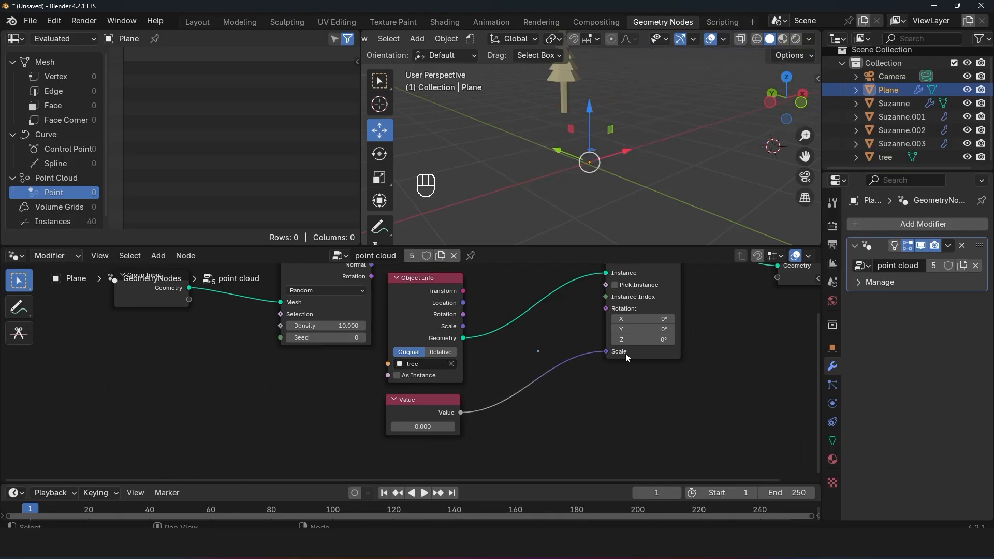
Step: Try 0.230 on the Value node driving the instance scale, then set it to 0.200
drag(423, 428, 454, 428)
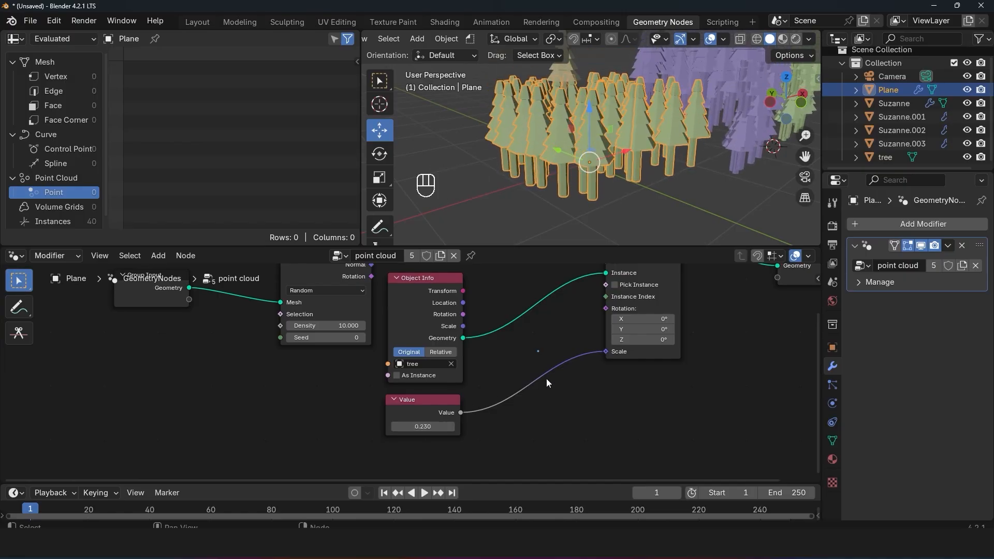
mouse_move(620, 354)
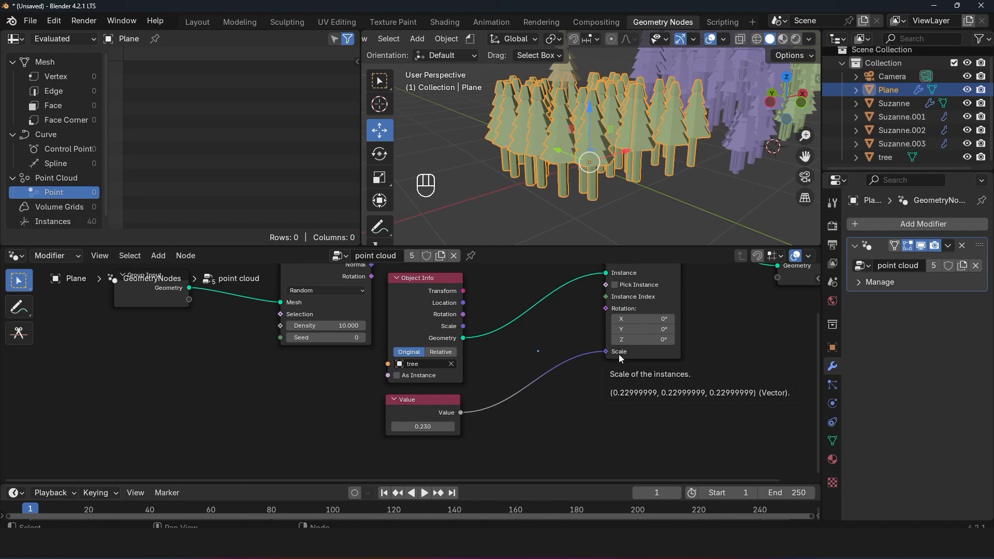
mouse_move(423, 426)
shift+mouse_down()
mouse_move(456, 427)
mouse_move(394, 427)
mouse_move(434, 427)
shift+mouse_up()
Step: Try unlinking the Value node from Scale and changing the instances' X scale on its own
drag(605, 352, 559, 362)
drag(643, 362, 665, 362)
Step: Try driving the instances' rotation with a duplicate of the Value node linked to Rotation and set to 12.800
click(535, 433)
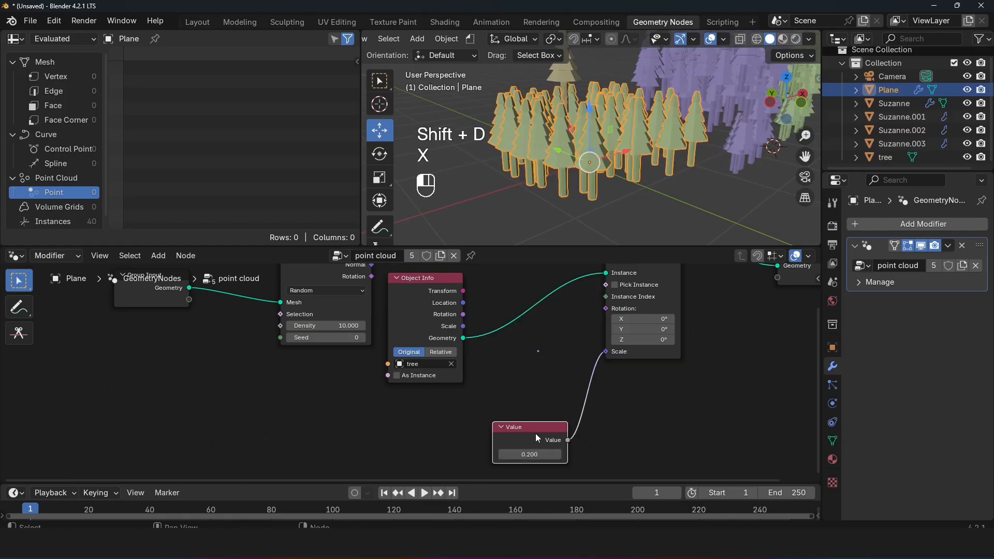
key(shift+d)
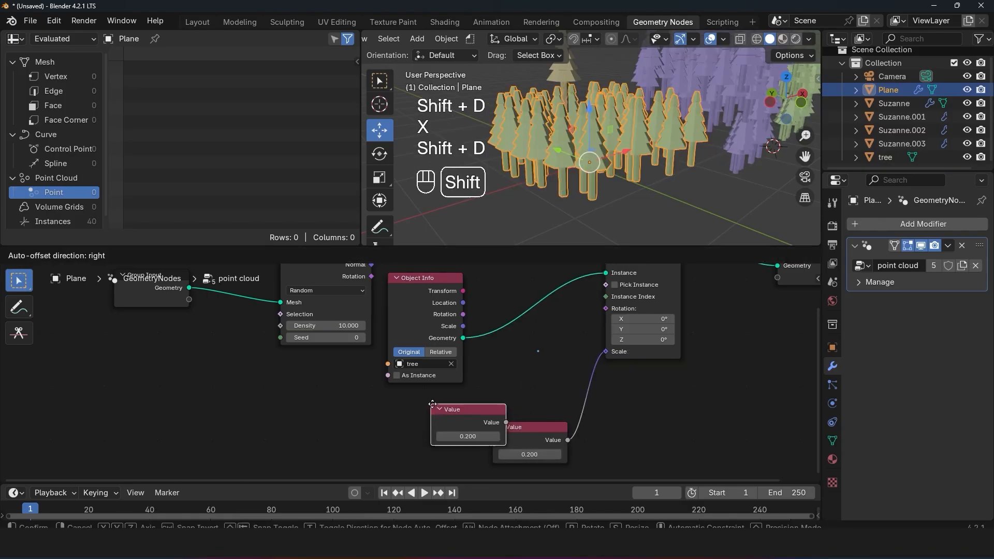
click(430, 413)
drag(462, 418, 605, 310)
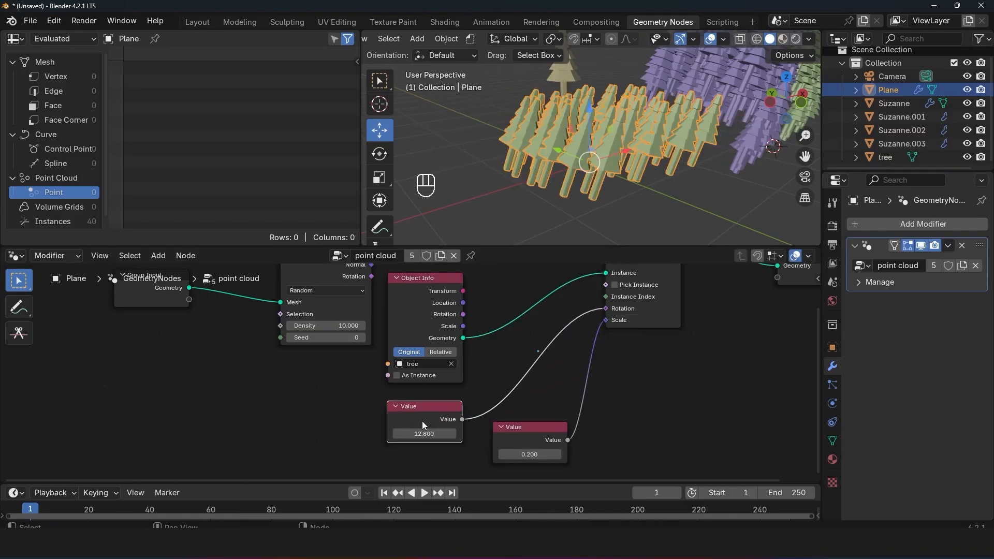
drag(425, 434, 602, 325)
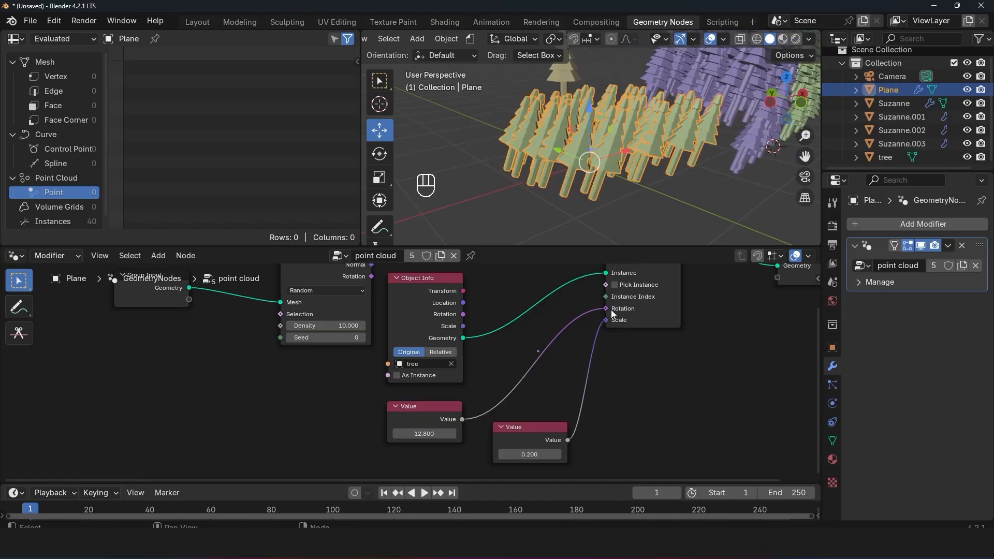
click(423, 425)
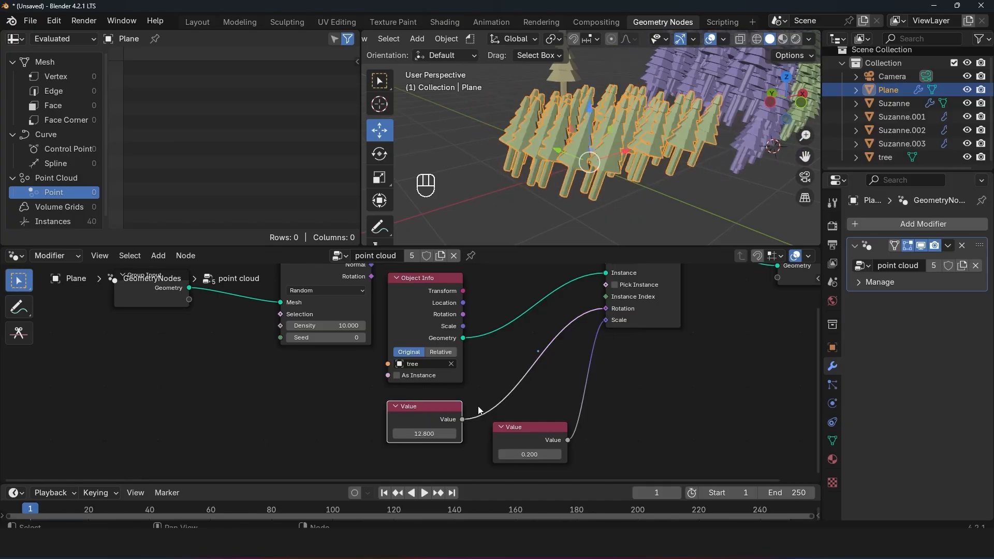
Step: Link Object Info's Scale output to the Scale input of Instance on Points in place of the Value node
middle_drag(525, 303, 523, 354)
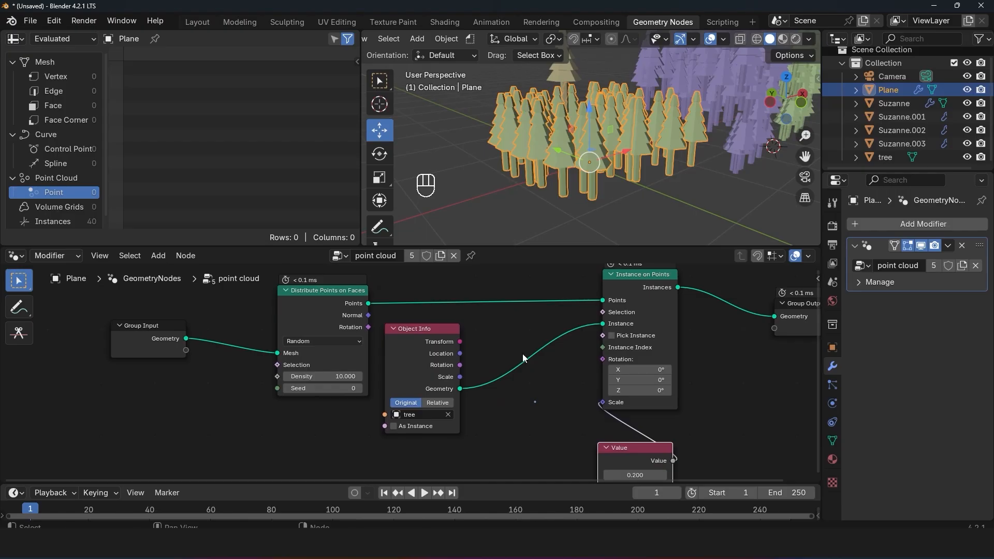
drag(439, 325, 452, 328)
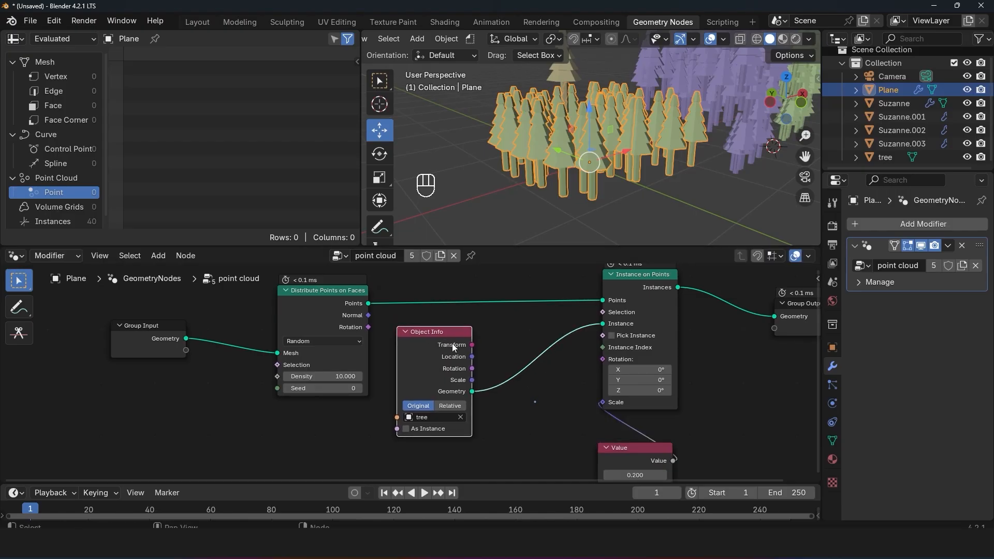
click(886, 157)
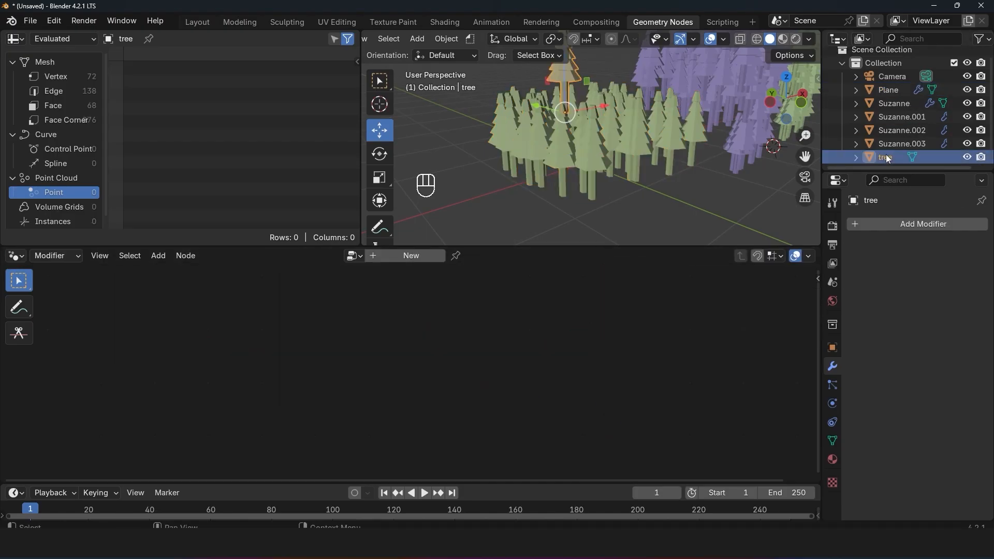
click(610, 114)
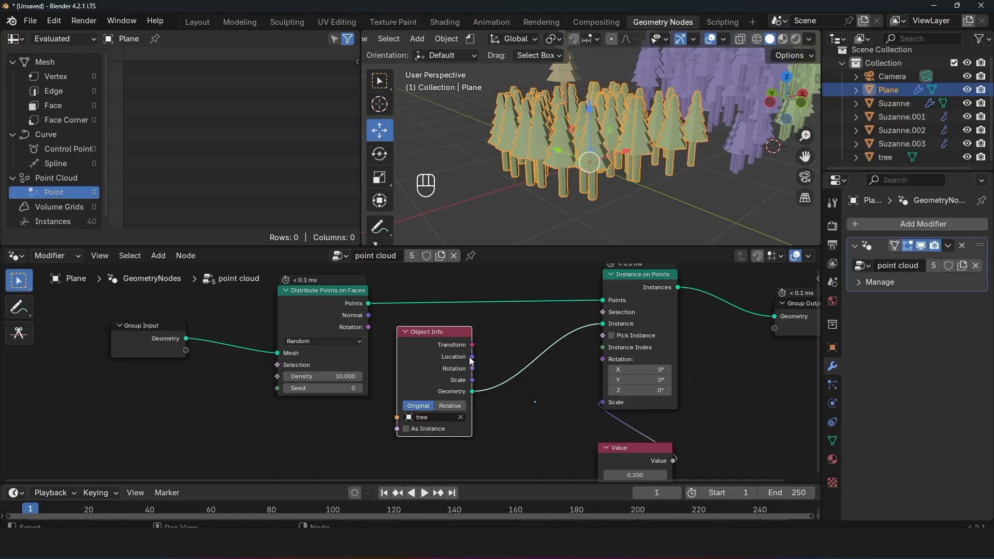
mouse_move(473, 384)
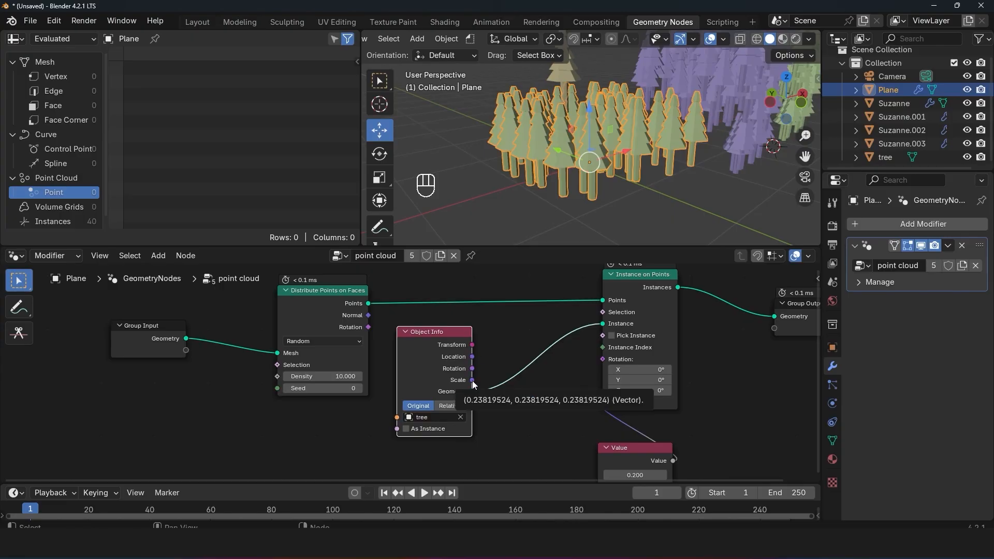
drag(473, 381, 603, 399)
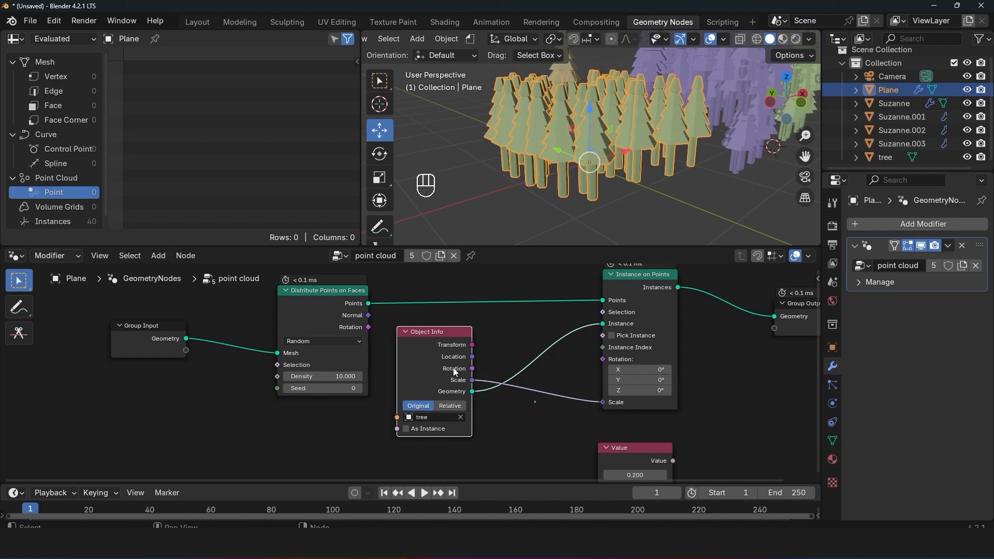
Step: Try scaling up the source tree, move it clear of the instanced forest, and reselect the plane
scroll(525, 221, down, 3)
click(578, 90)
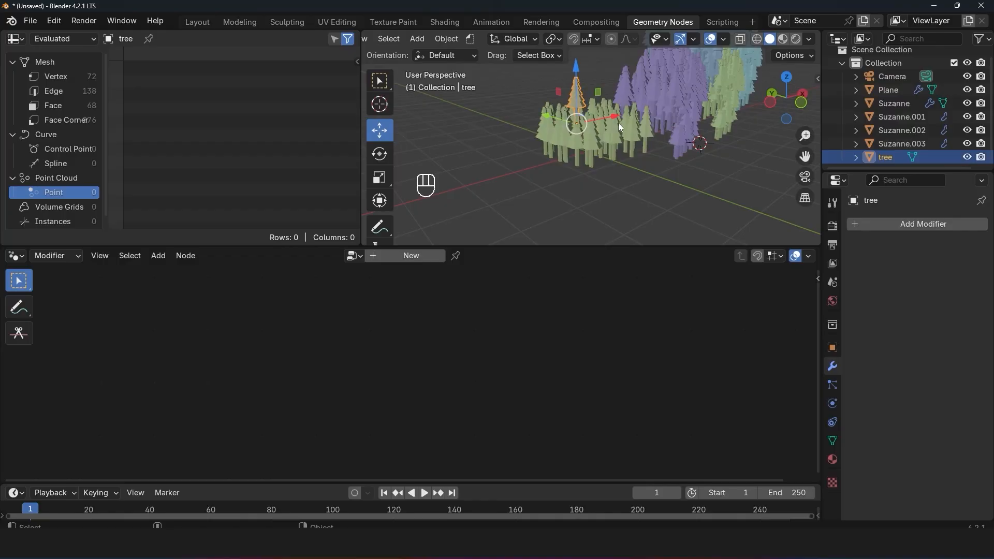
key(s)
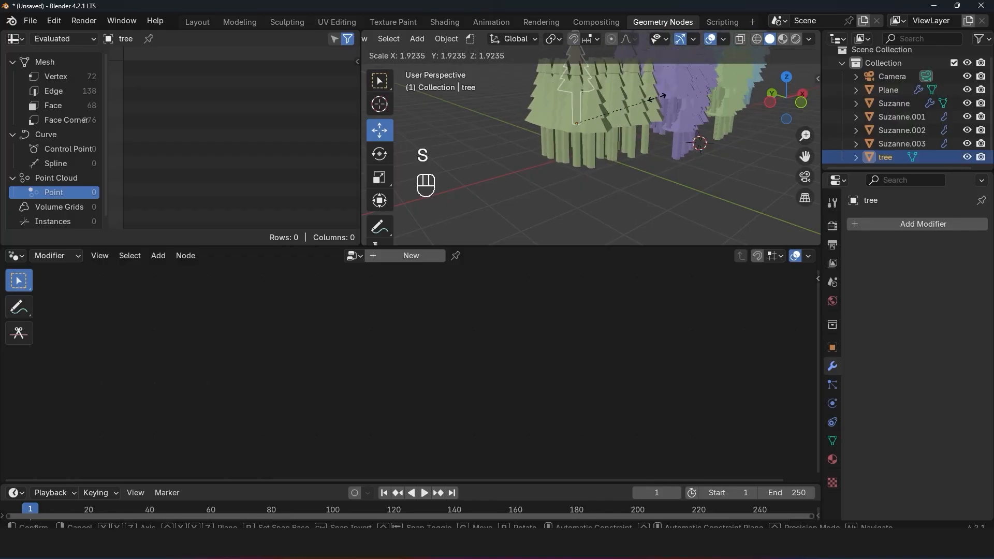
key(g)
key(s)
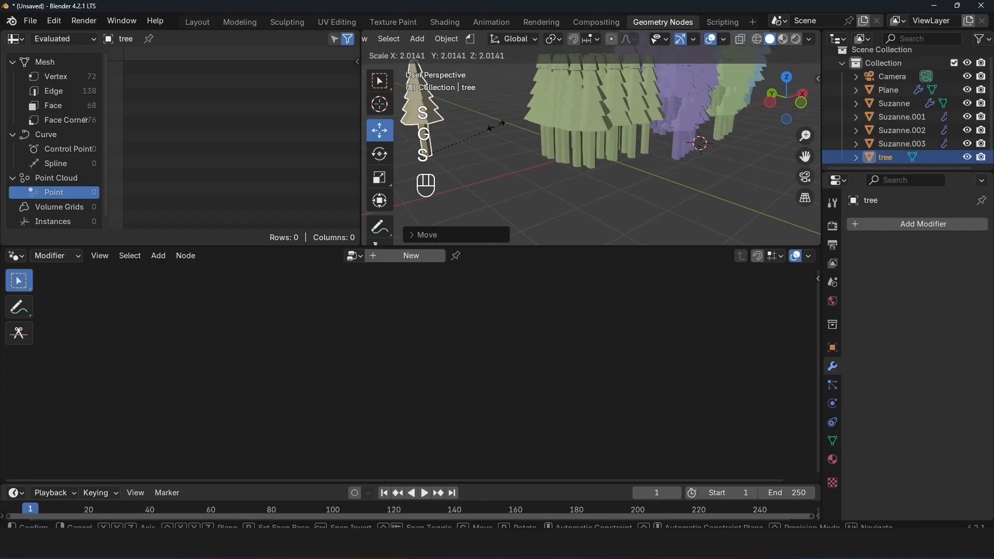
right_click(468, 130)
click(574, 123)
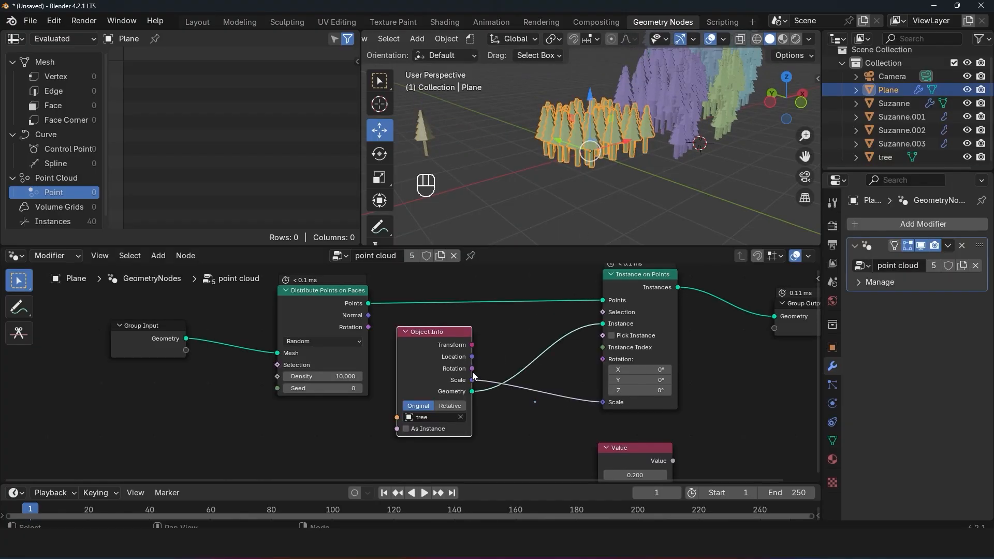
Step: Link Object Info's Rotation output to the Rotation input of Instance on Points and try a free trackball rotation of the source tree
drag(473, 368, 603, 359)
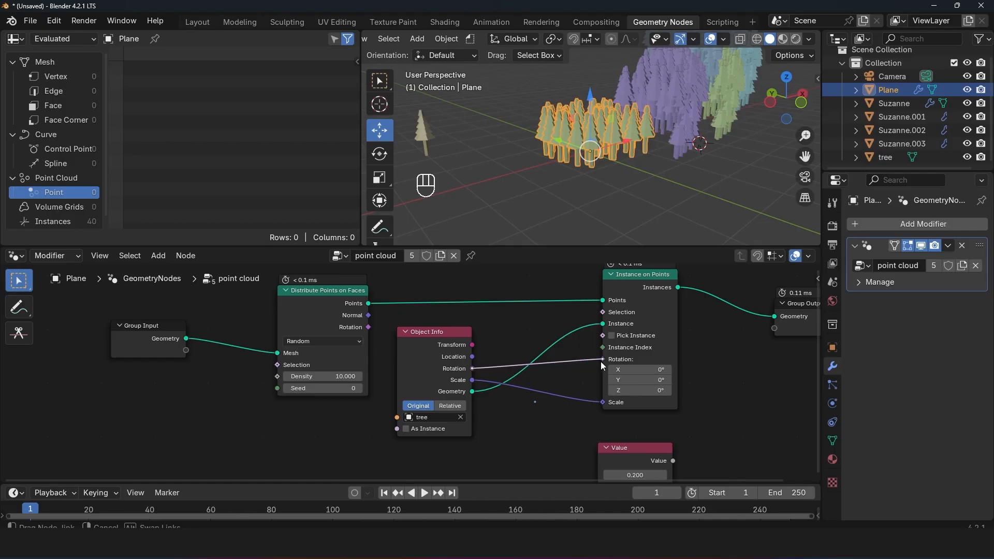
click(426, 146)
key(r)
key(r)
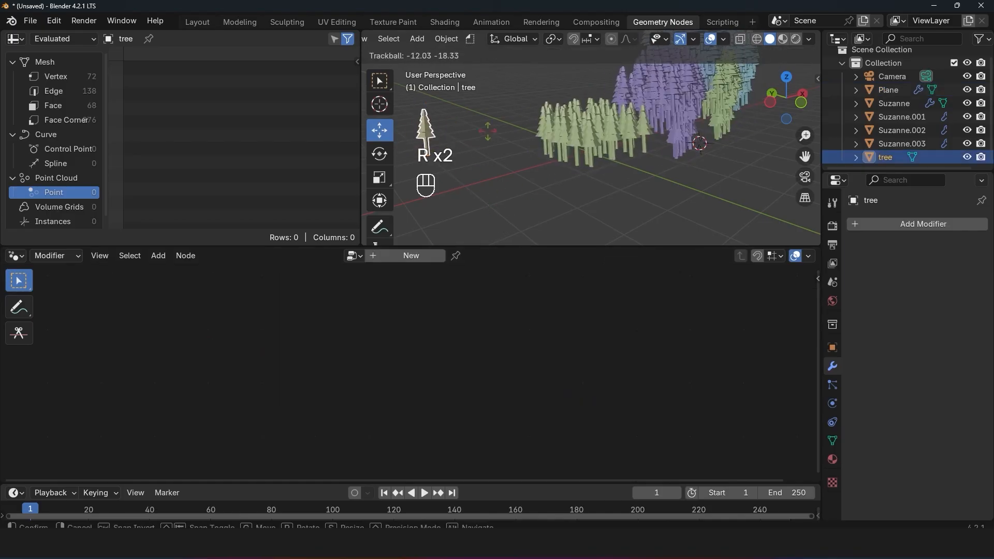
click(409, 130)
click(590, 138)
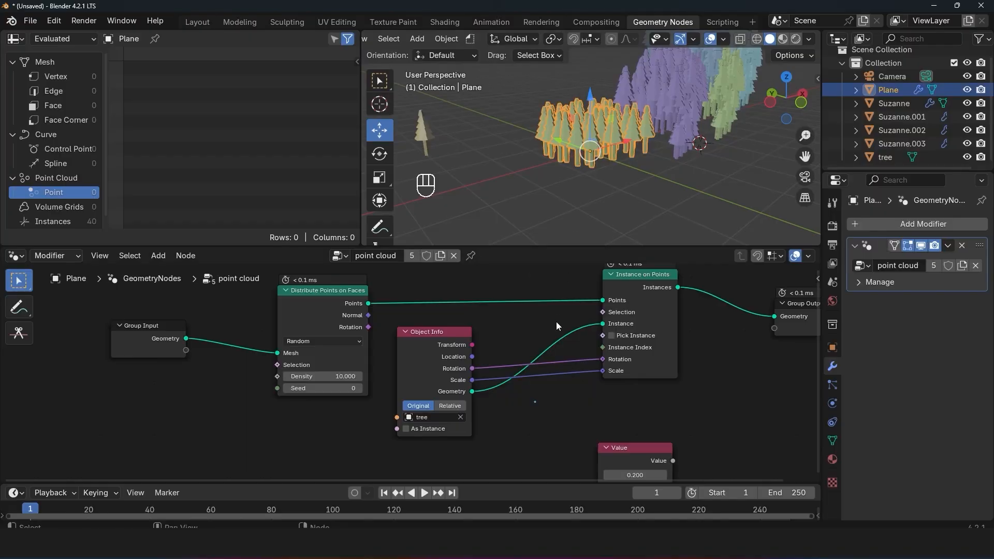
Step: Try rotating the source tree about the Z axis and freely, then moving it, cancelling each transform
click(419, 140)
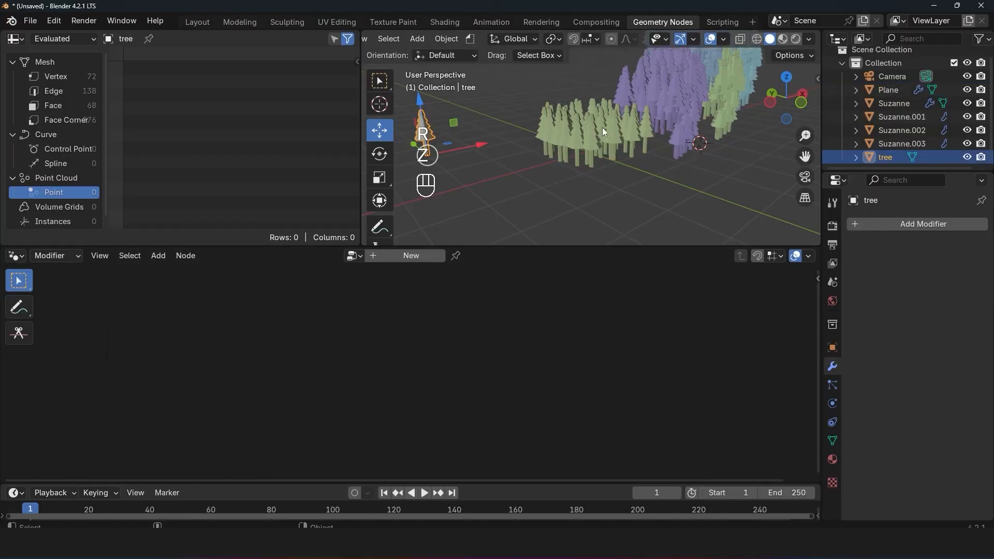
key(r)
key(z)
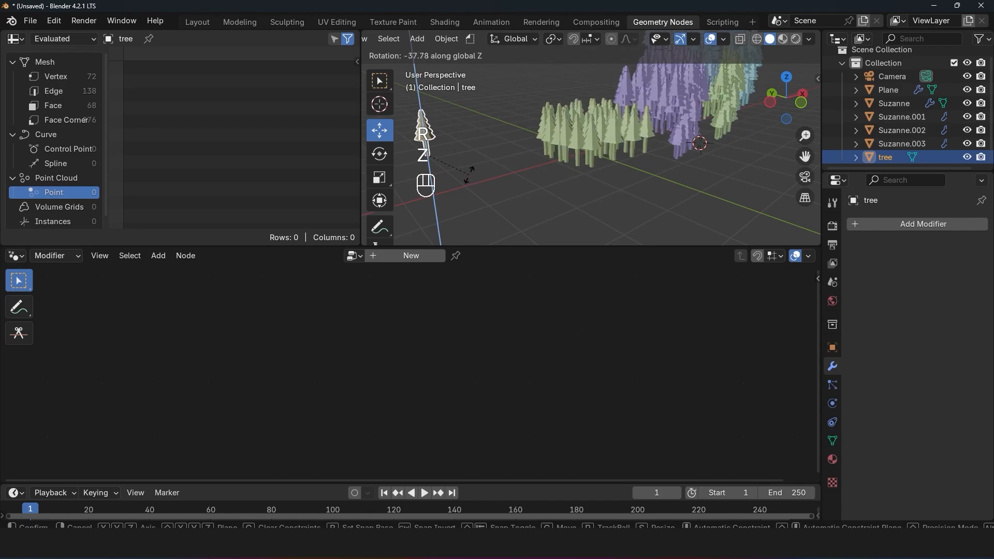
right_click(530, 85)
key(r)
key(r)
right_click(538, 123)
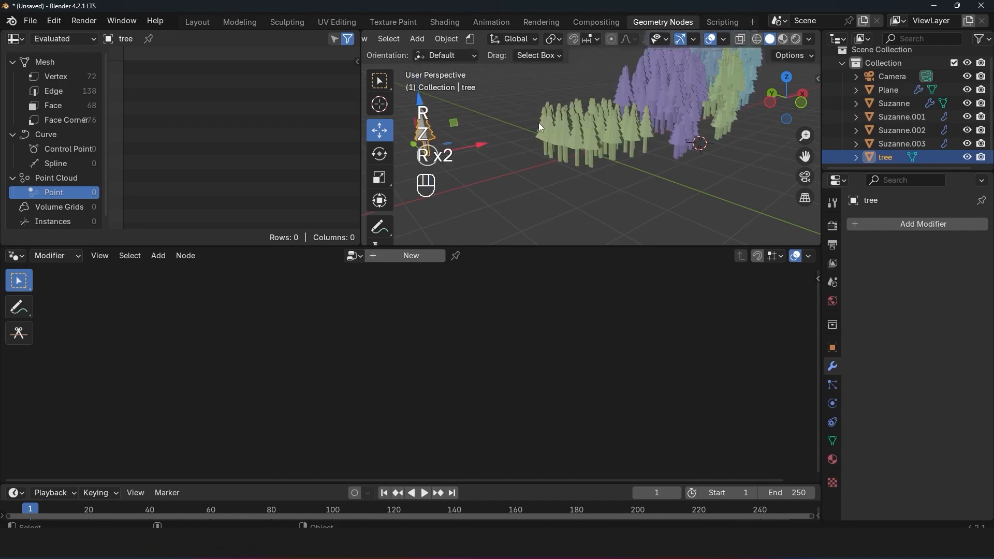
key(g)
right_click(497, 138)
Step: Replace the Object Info link at Instance on Points' Rotation input with the Rotation output of Distribute Points on Faces
middle_drag(501, 144, 524, 180)
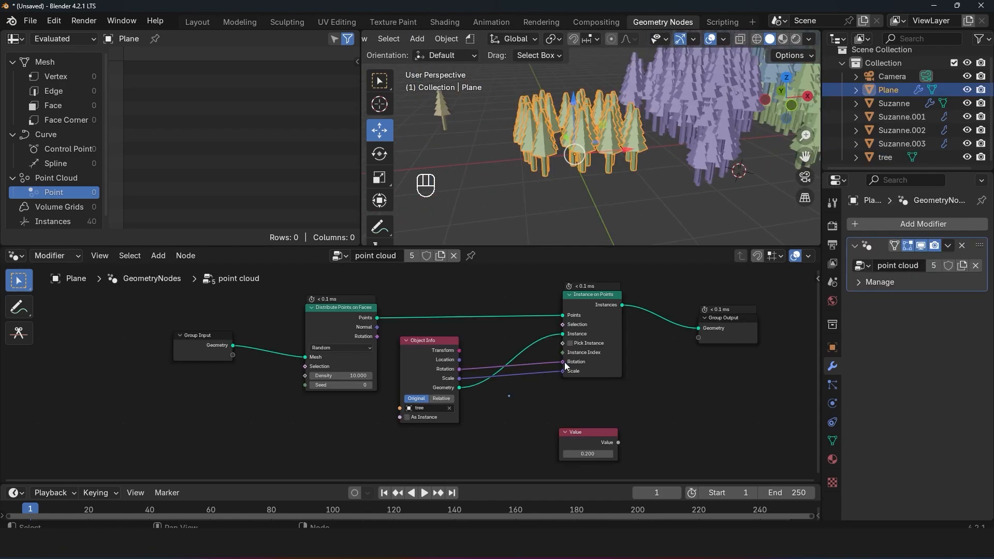
drag(563, 362, 523, 375)
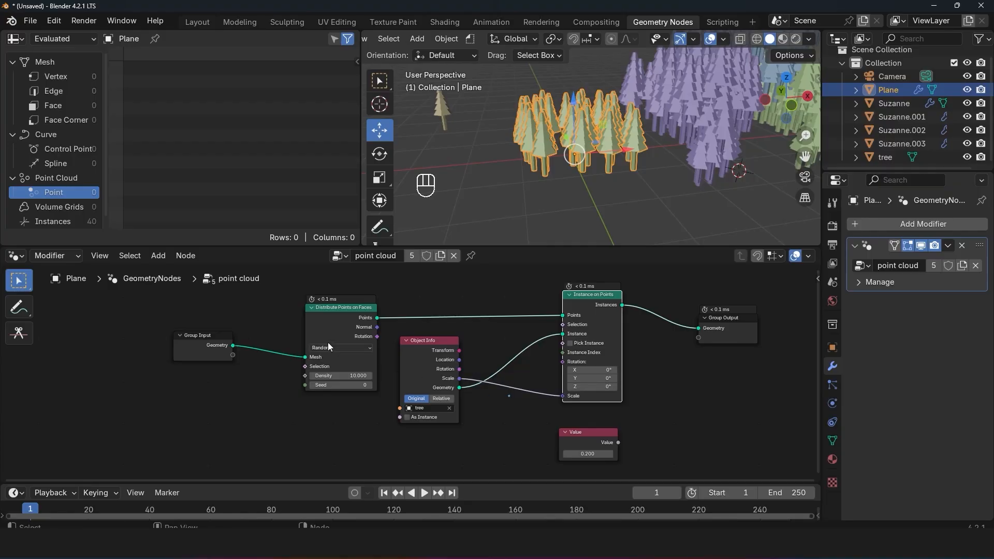
drag(321, 324, 327, 310)
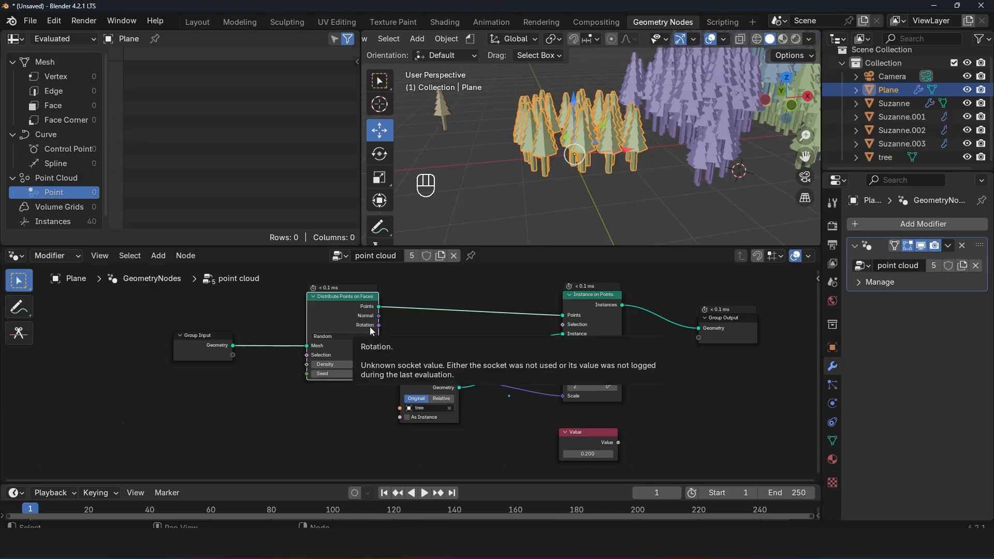
drag(379, 326, 566, 361)
Step: Delete the duplicate tree-covered objects Suzanne.001, Suzanne.002 and Suzanne.003
middle_drag(599, 222, 631, 110)
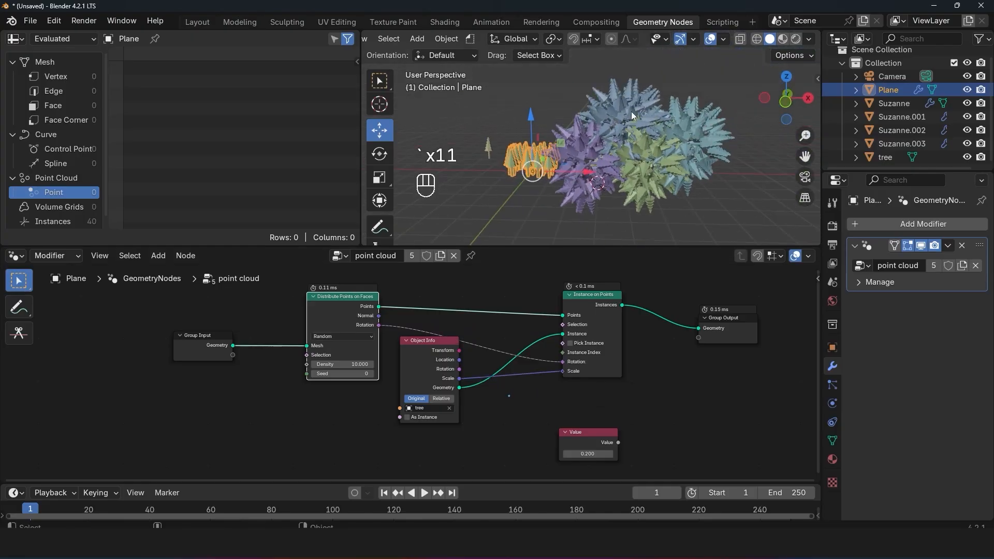
click(632, 112)
key(x)
click(654, 139)
key(x)
click(692, 132)
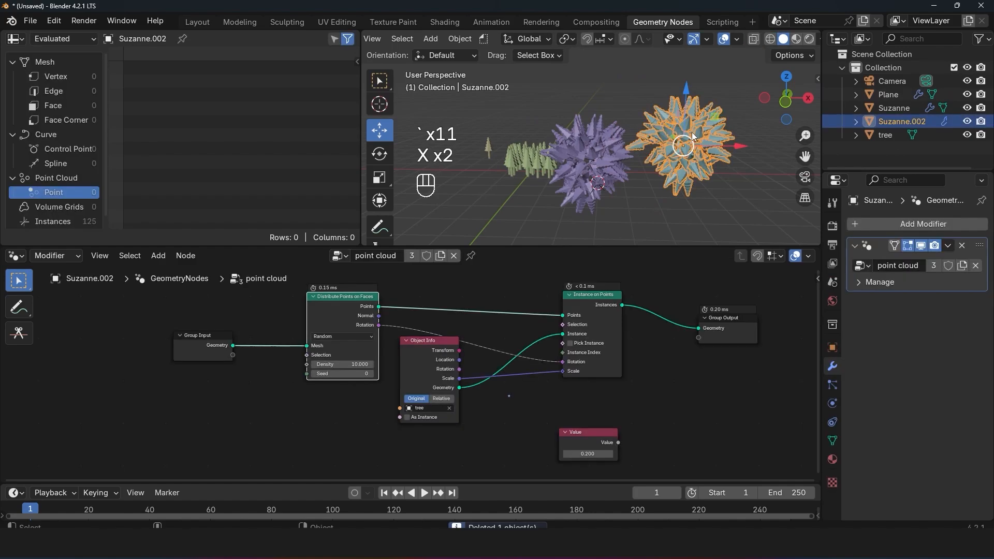
key(x)
Step: Move the remaining Suzanne up and away from the plane's forest by about 2.1 m
click(613, 147)
scroll(614, 148, up, 3)
middle_drag(614, 150, 649, 156)
key(grave)
scroll(649, 155, up, 2)
scroll(648, 155, down, 3)
key(g)
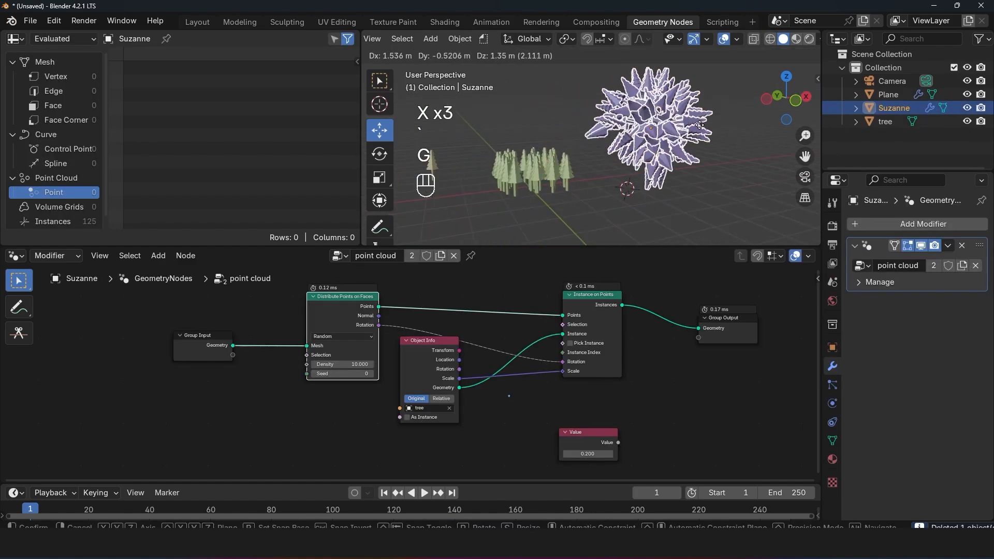
click(688, 116)
middle_drag(447, 312, 442, 349)
scroll(461, 343, down, 1)
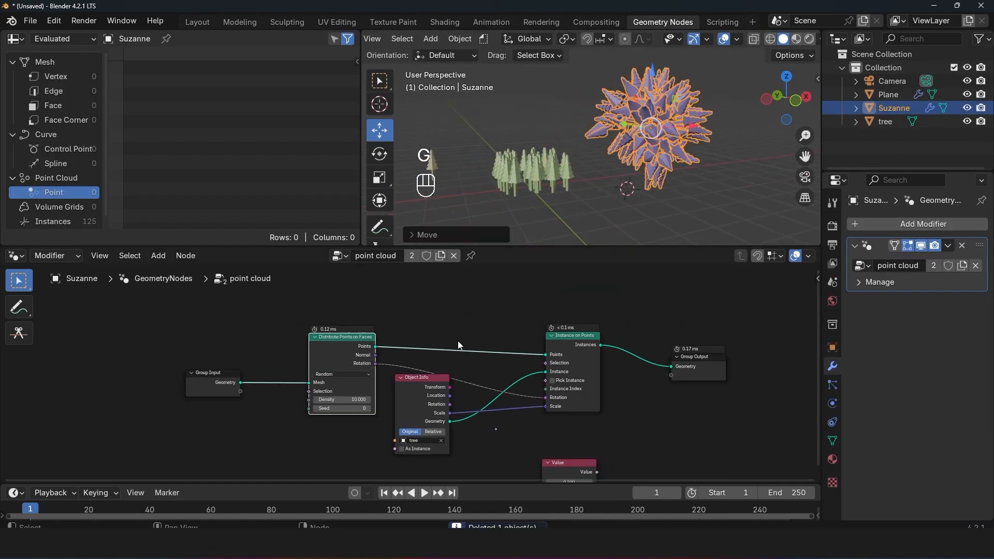
click(550, 195)
key(alt+a)
key(alt+a)
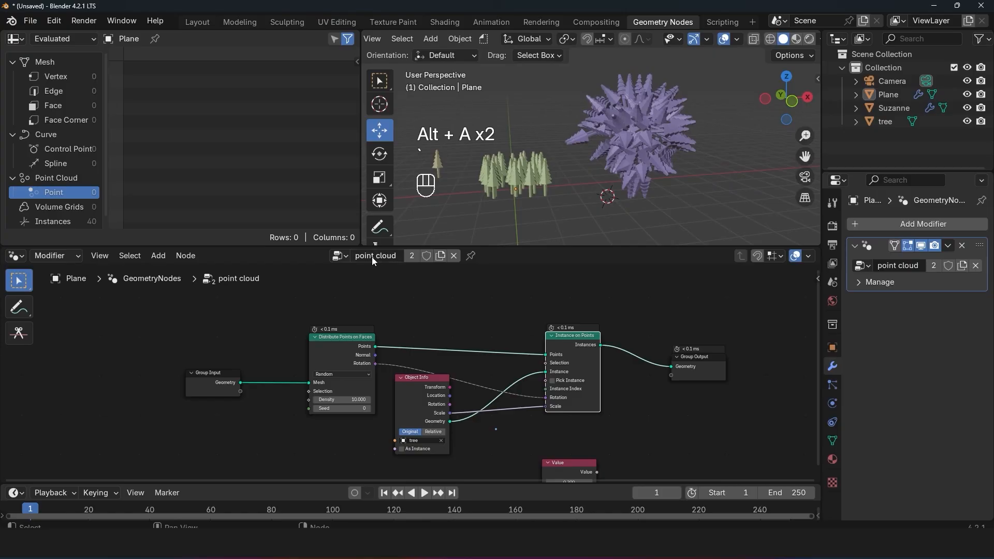
scroll(418, 301, up, 1)
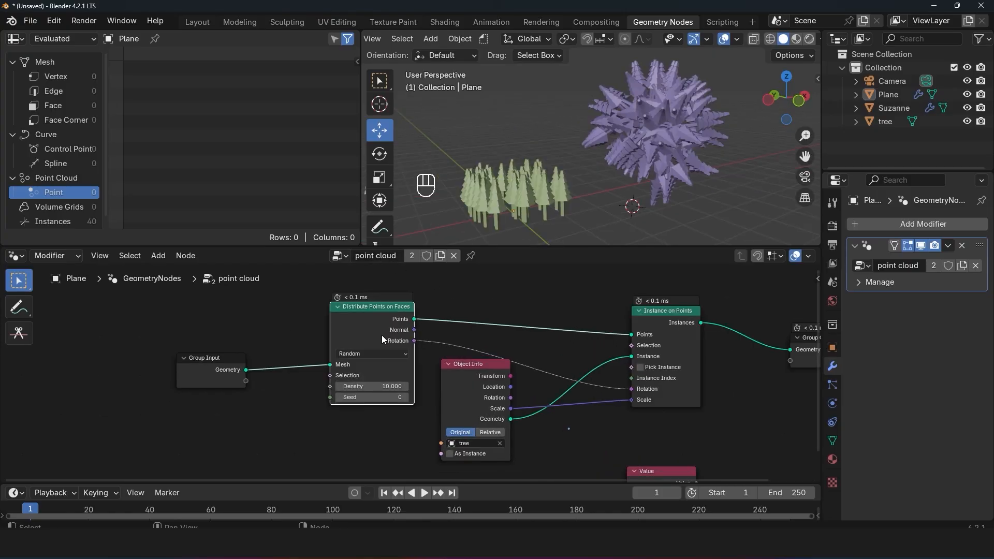
Step: Turn off the viewport display of Suzanne's Geometry Nodes modifier and annotate a brow face with an arrow pointing outward from it
click(637, 159)
scroll(611, 166, up, 3)
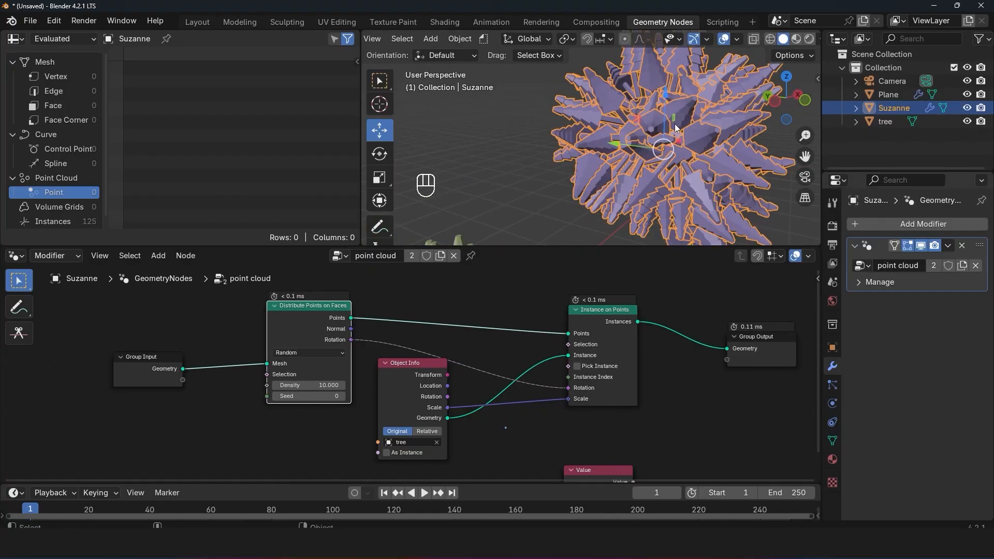
click(921, 245)
scroll(642, 157, up, 5)
key(grave)
key(grave)
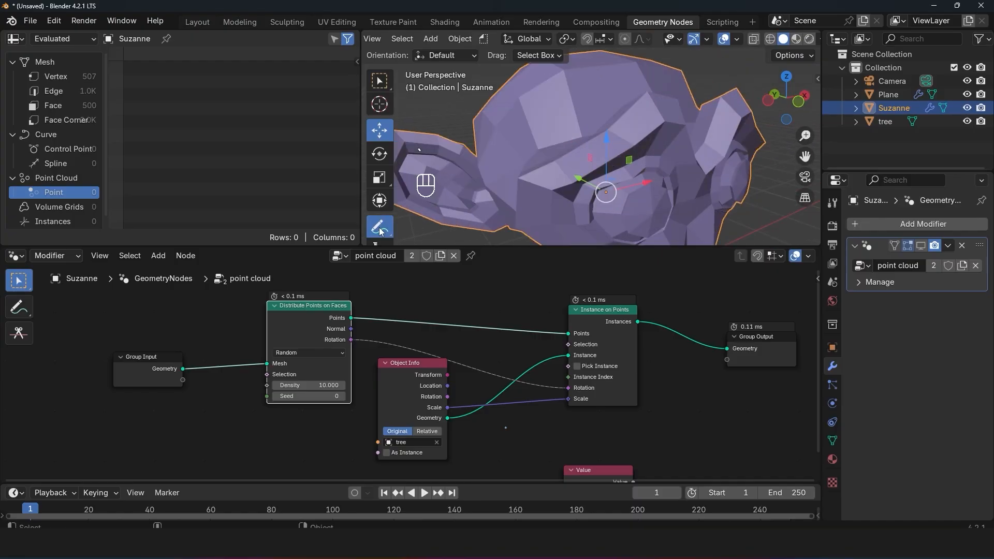
mouse_move(606, 194)
middle_down()
mouse_move(596, 176)
mouse_move(528, 166)
middle_up()
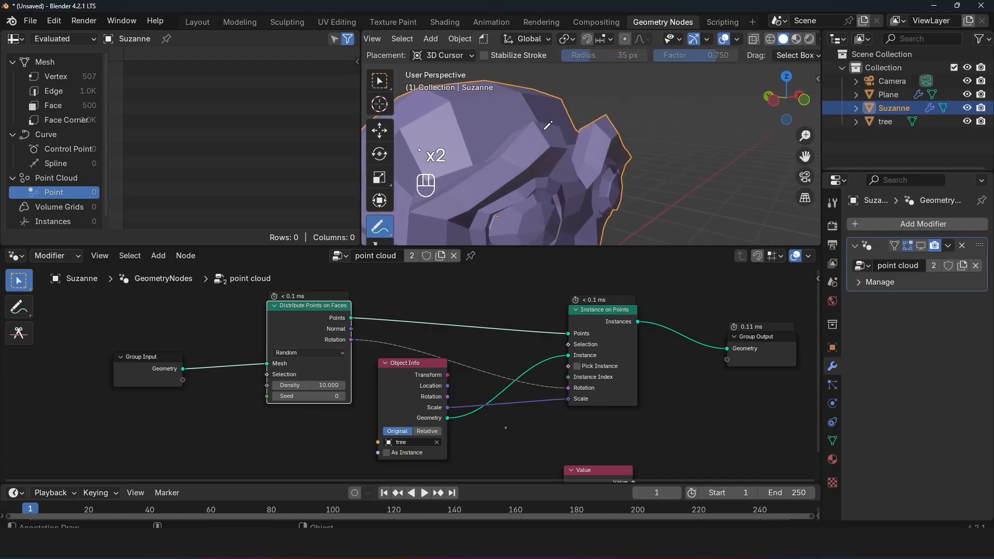
mouse_move(541, 120)
mouse_down()
mouse_move(567, 145)
mouse_move(562, 123)
mouse_move(542, 120)
mouse_move(603, 102)
mouse_move(604, 114)
mouse_up()
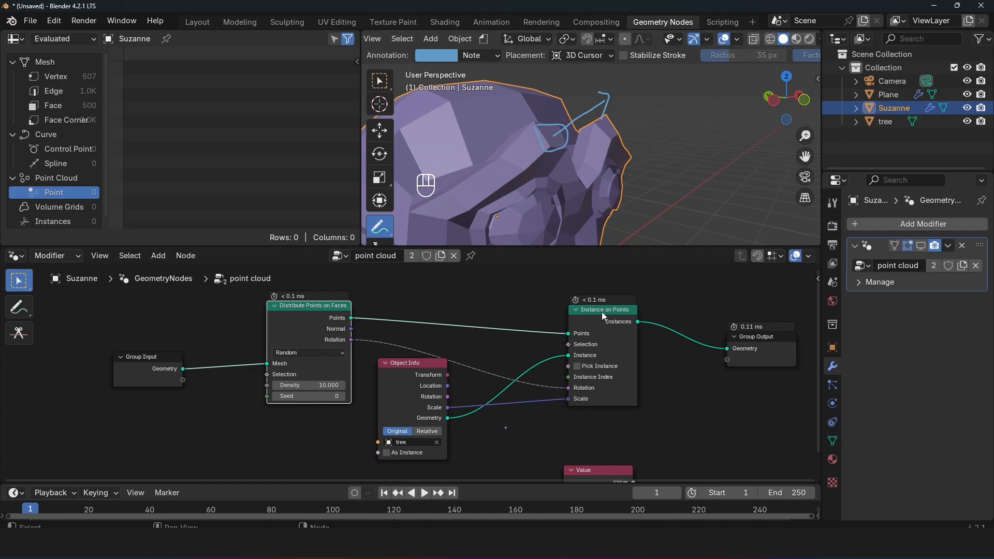
Step: Turn the viewport display of Suzanne's Geometry Nodes modifier back on and return to the Move tool
drag(605, 310, 593, 310)
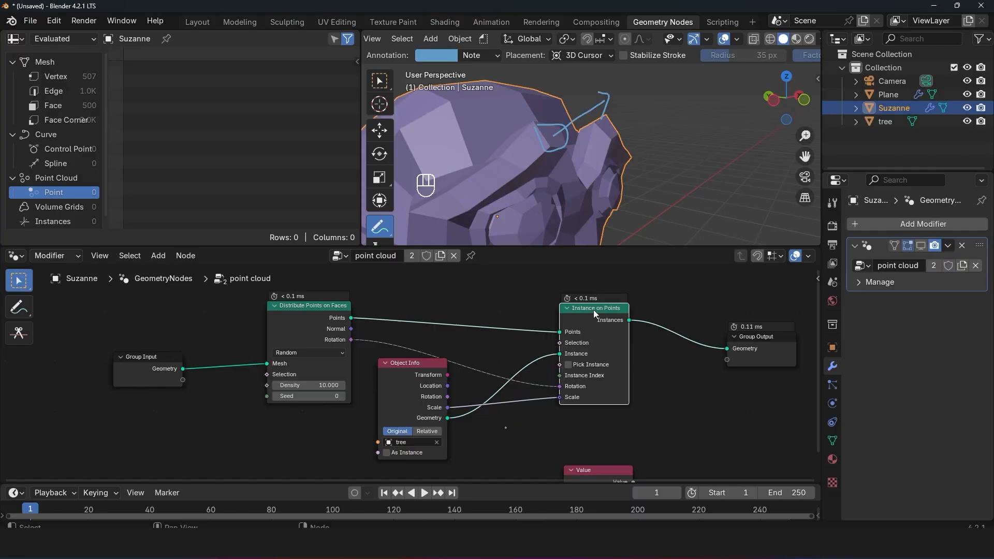
click(925, 246)
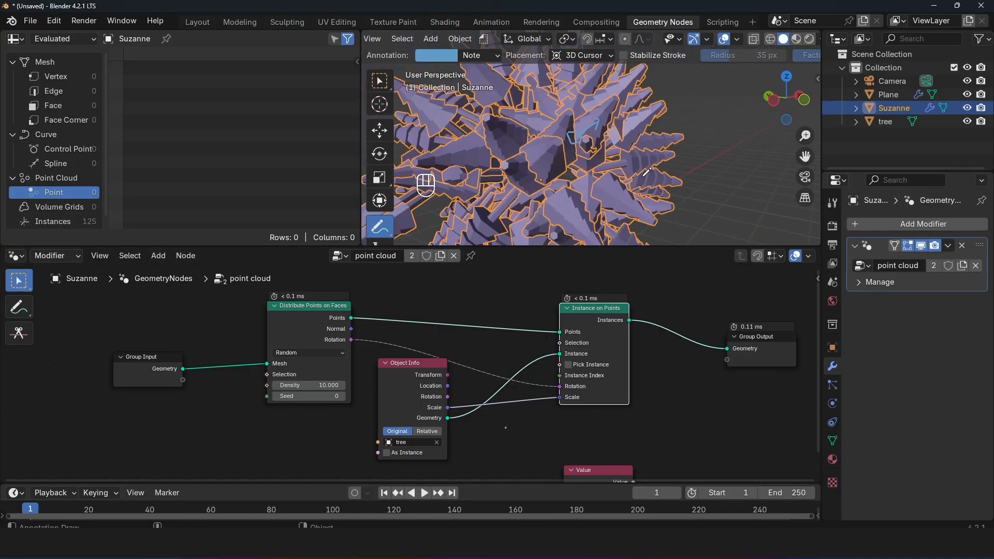
middle_drag(518, 427, 547, 407)
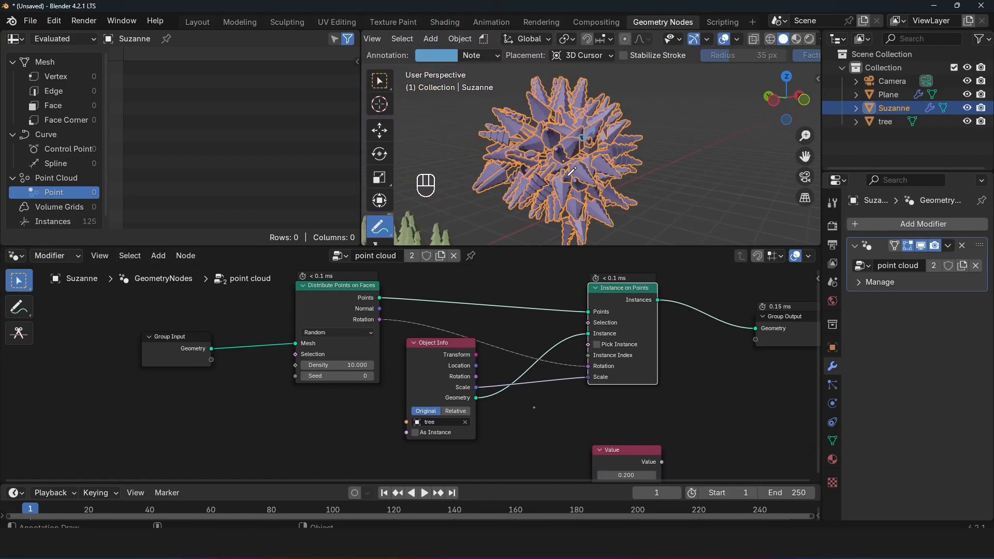
click(381, 132)
Step: Scale the source tree down to a small fraction of its size to shrink the instances on the plane and Suzanne
shift+middle_drag(463, 164, 553, 106)
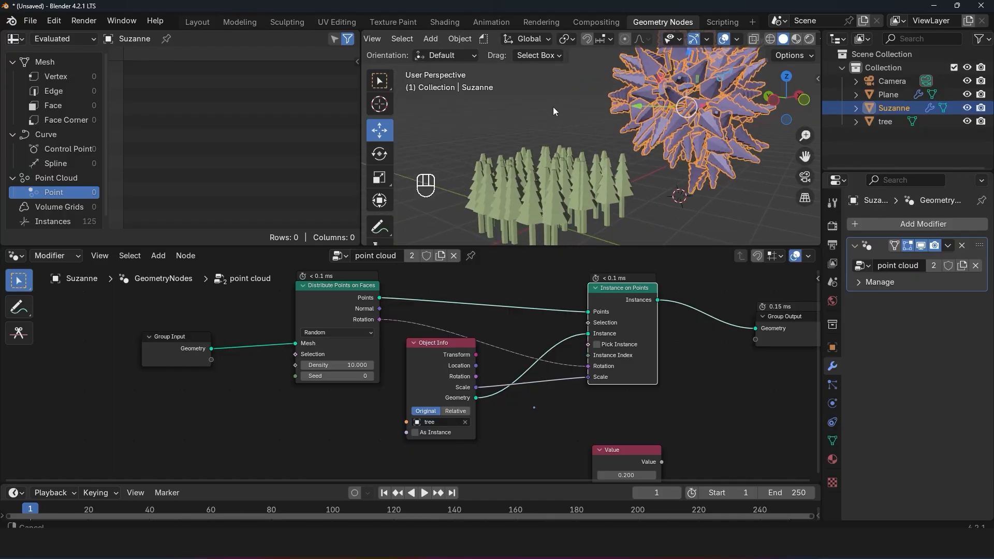
scroll(552, 109, down, 3)
click(418, 170)
key(s)
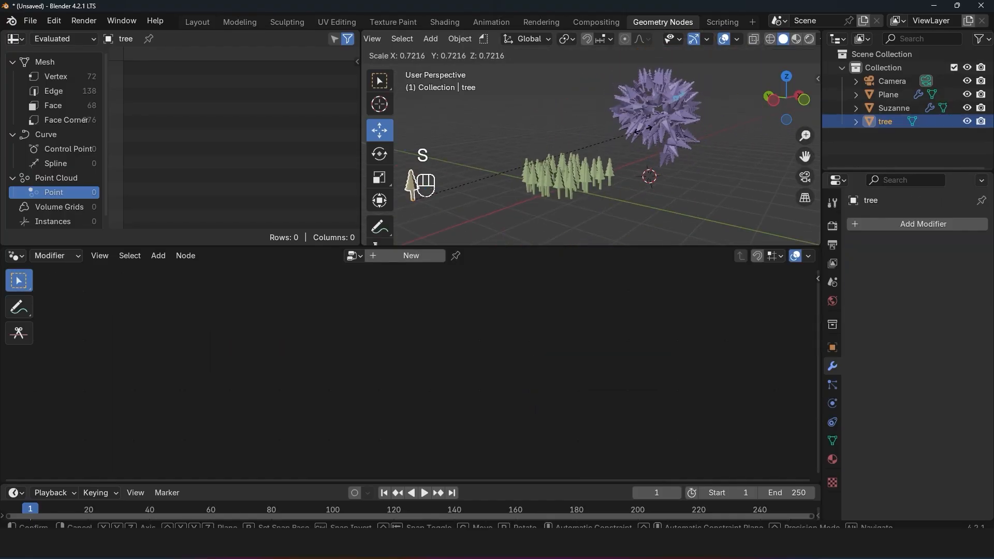
click(469, 176)
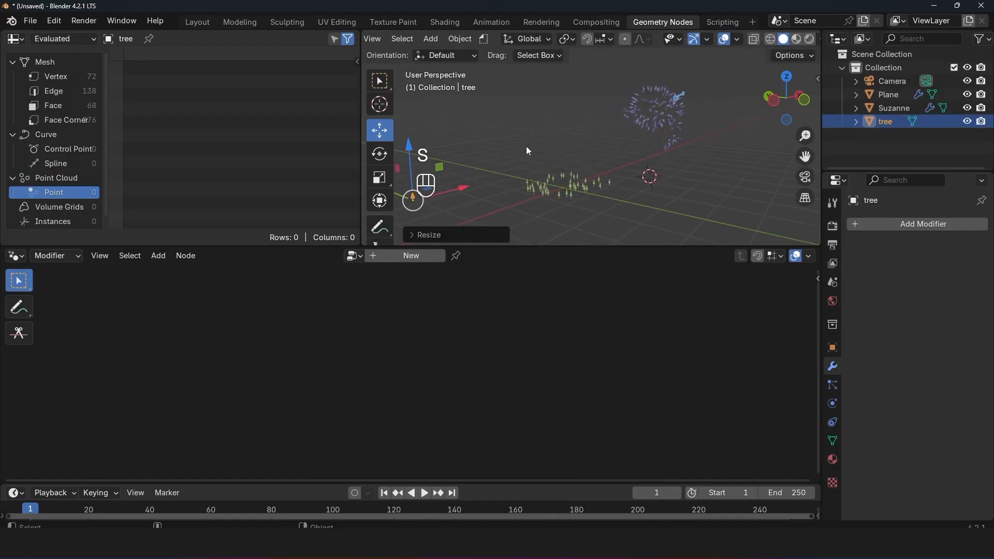
scroll(621, 132, up, 5)
shift+middle_drag(716, 120, 509, 221)
scroll(508, 221, up, 1)
shift+middle_drag(606, 189, 654, 156)
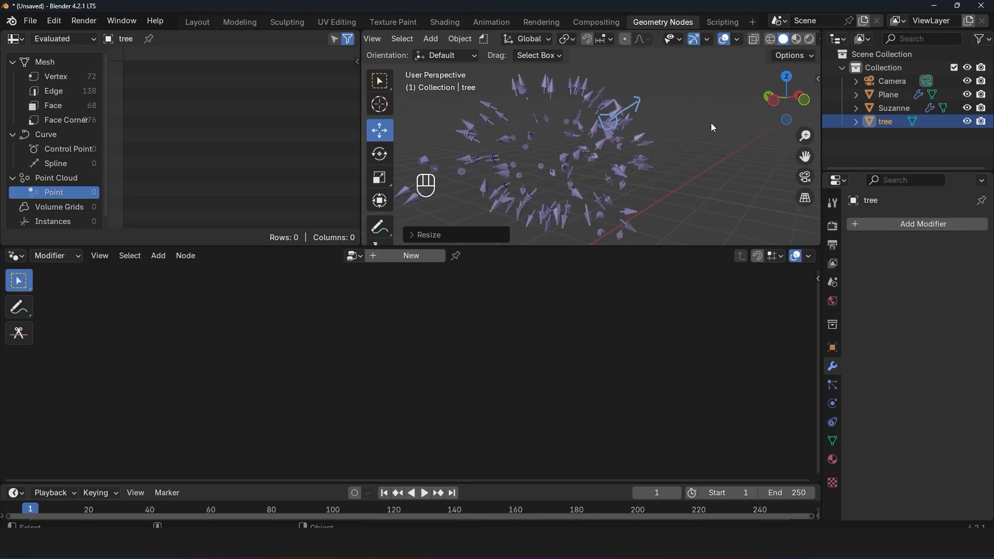
key(s)
click(572, 176)
key(s)
click(453, 213)
Step: Bring Suzanne's point cloud node tree back into the node editor and clear the object selection
click(622, 129)
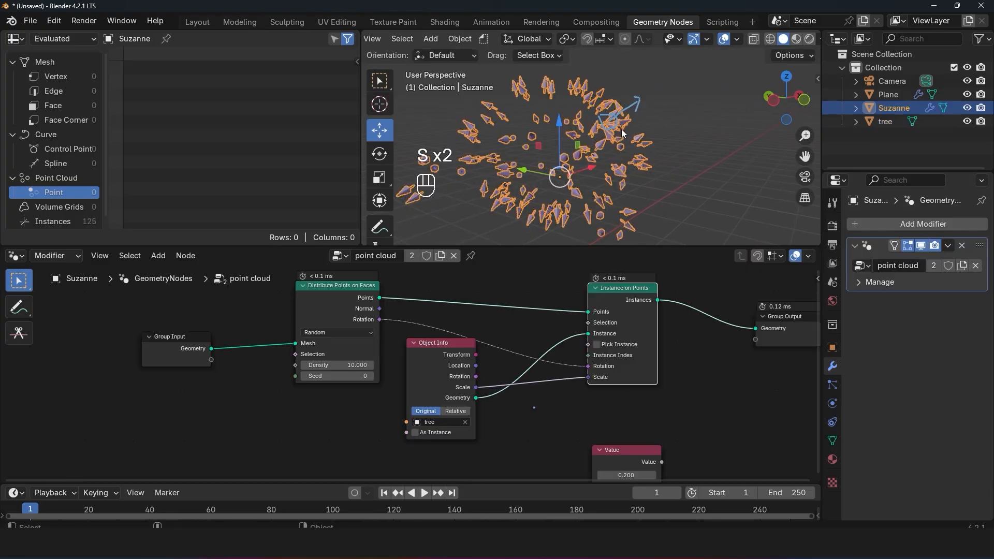
key(grave)
middle_drag(621, 129, 548, 139)
key(alt+a)
scroll(616, 358, down, 4)
middle_drag(617, 347, 566, 396)
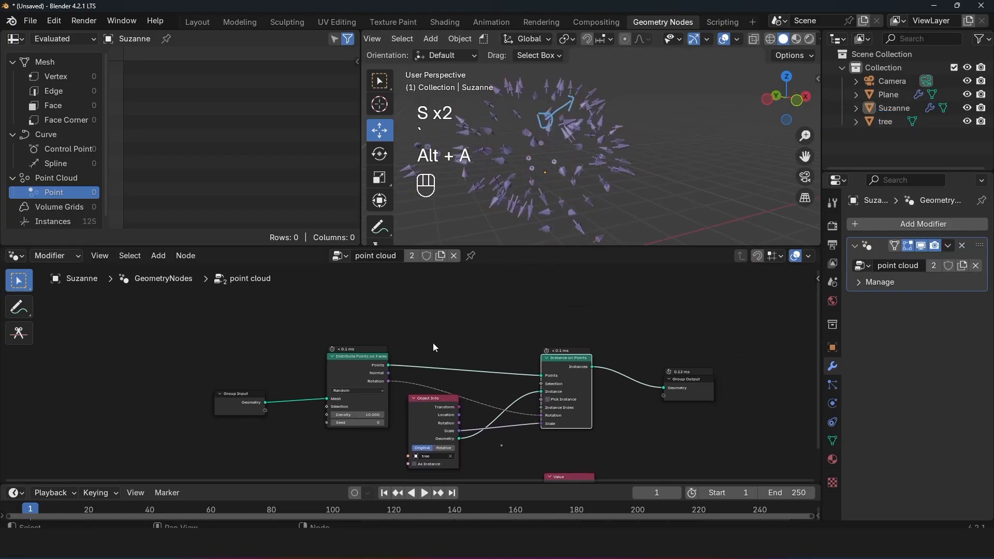
scroll(435, 347, up, 1)
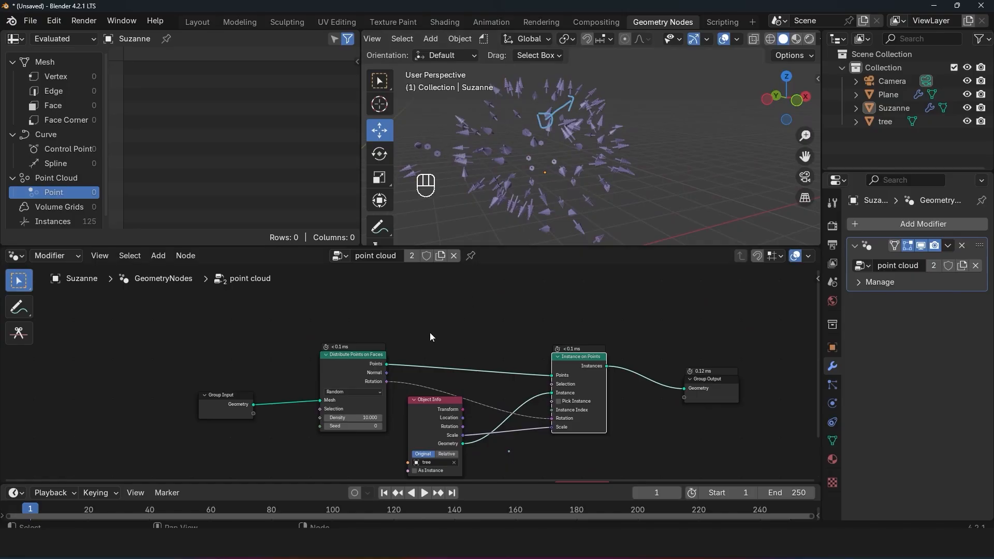
Step: Add a Join Geometry node on the link between Instance on Points and Group Output
key(shift+a)
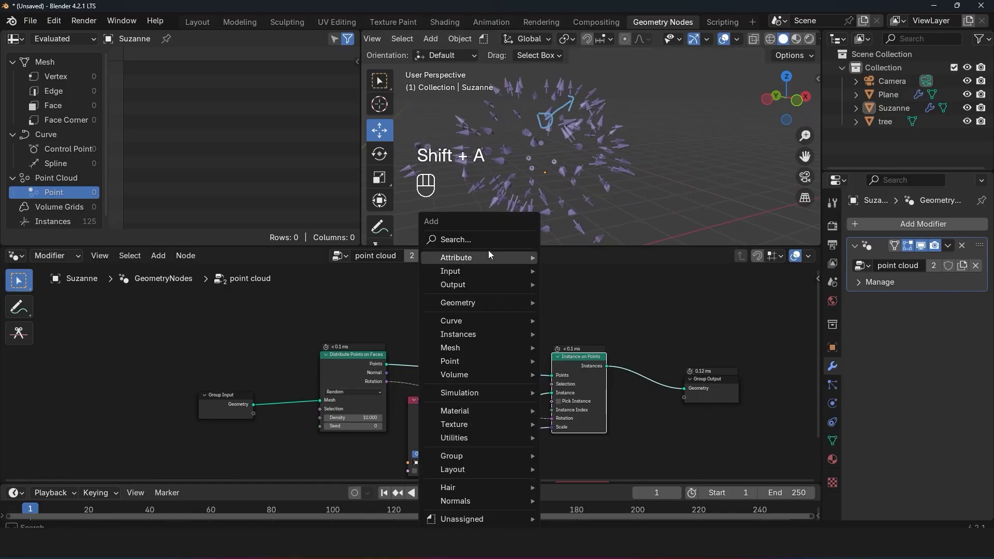
click(491, 239)
text(joi)
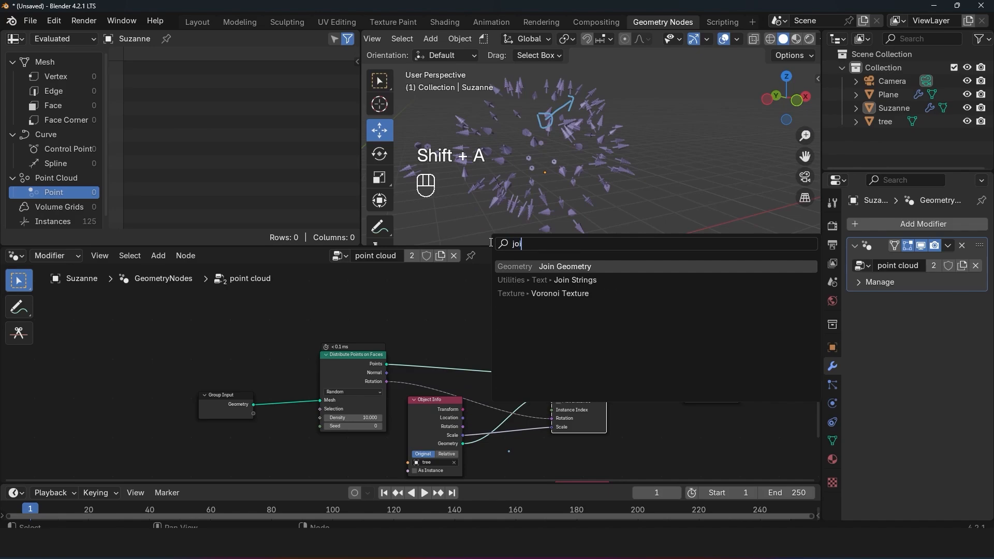
click(596, 267)
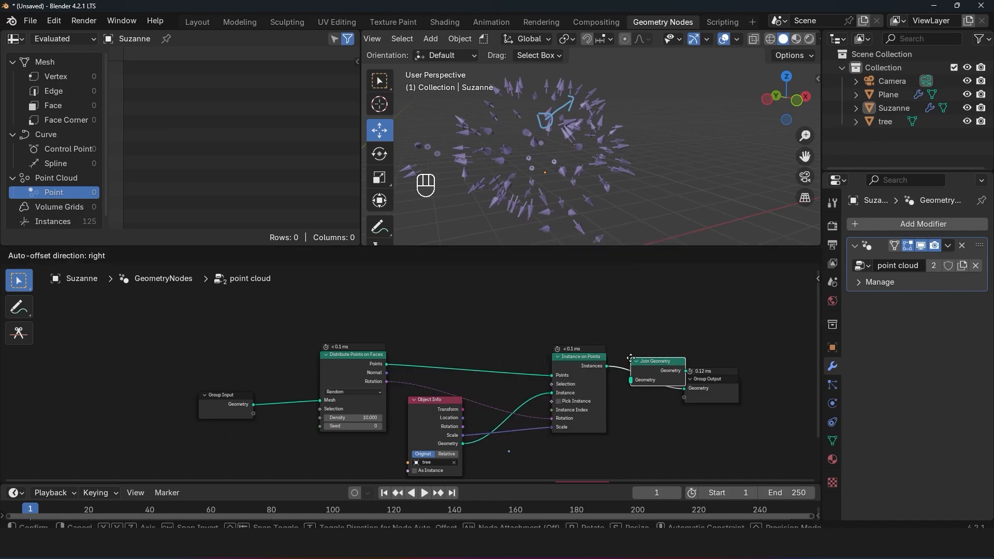
click(668, 370)
scroll(699, 391, up, 3)
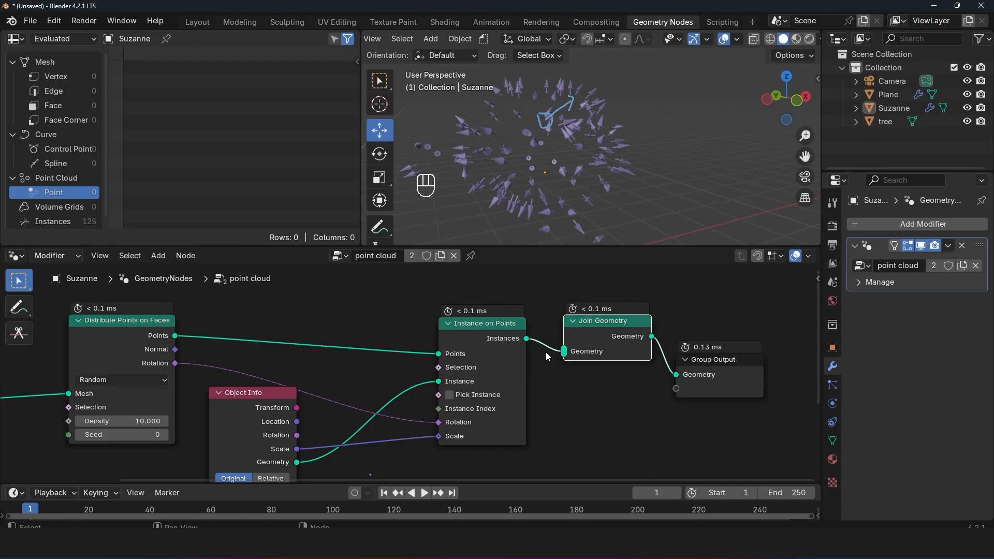
Step: Move the Instance on Points node away from Join Geometry and inspect the data arriving at its Points input
click(488, 331)
drag(488, 329, 443, 345)
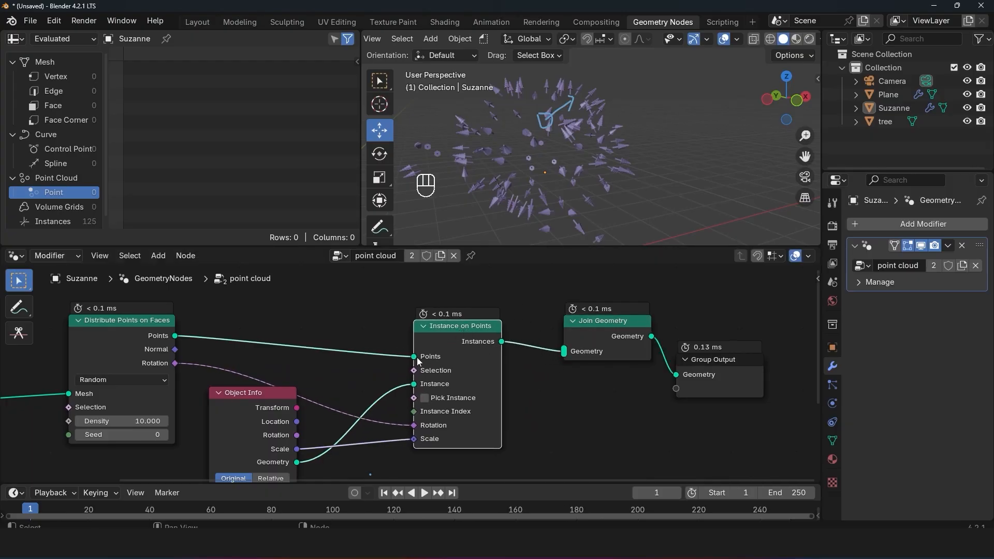
mouse_move(414, 362)
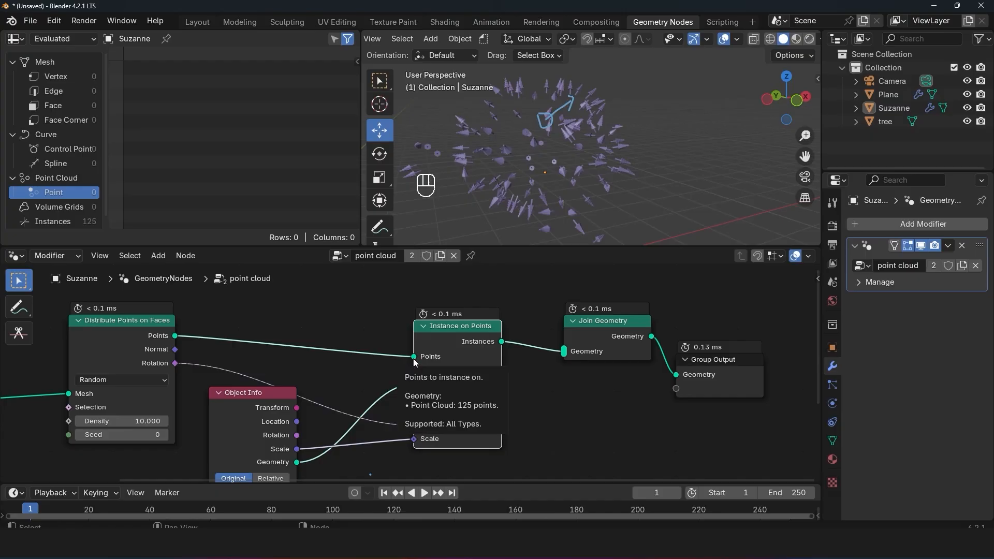
scroll(414, 360, down, 2)
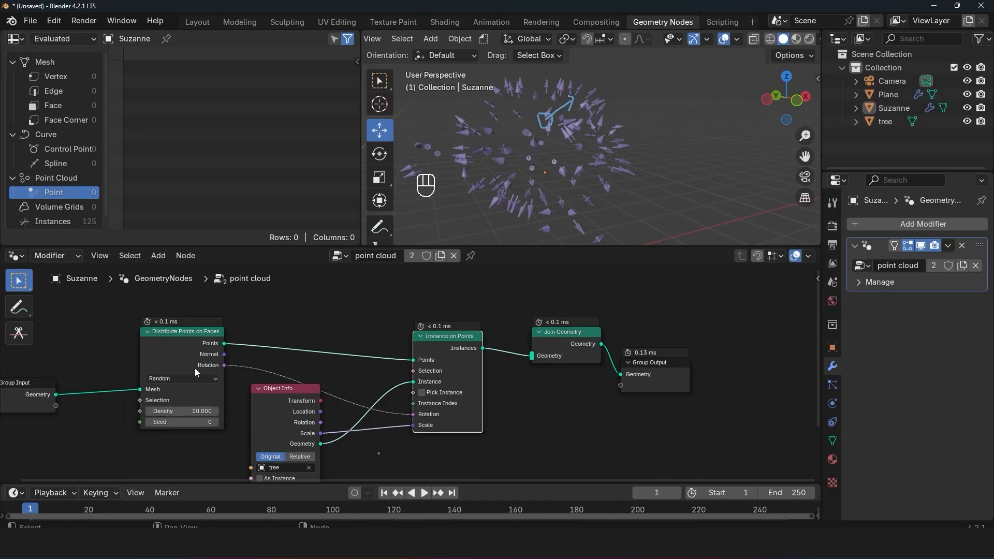
Step: Link Group Input's Geometry directly to Group Output and move both end nodes above the rest of the node tree
drag(56, 395, 116, 313)
click(92, 314)
middle_drag(76, 351, 226, 350)
scroll(233, 390, down, 1)
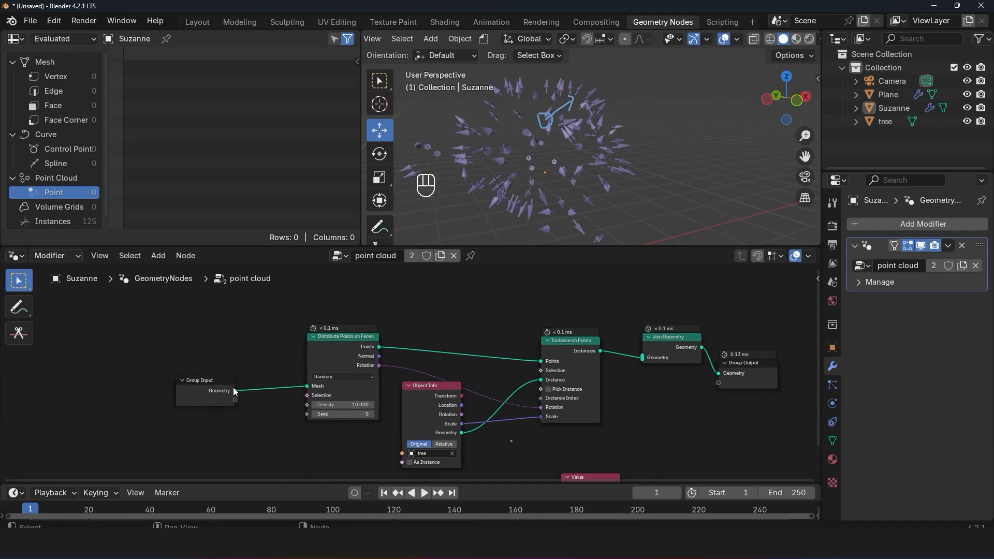
drag(235, 390, 726, 375)
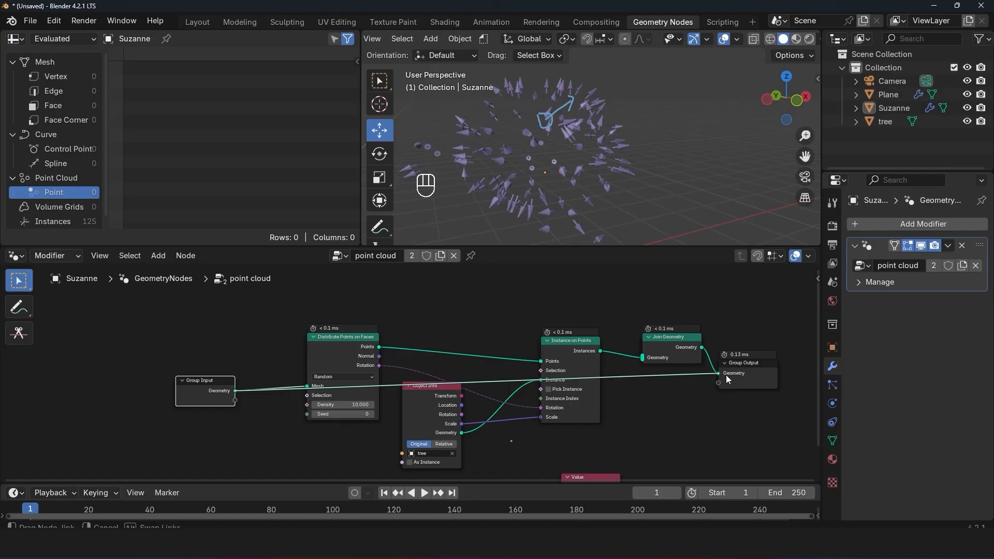
drag(196, 391, 207, 307)
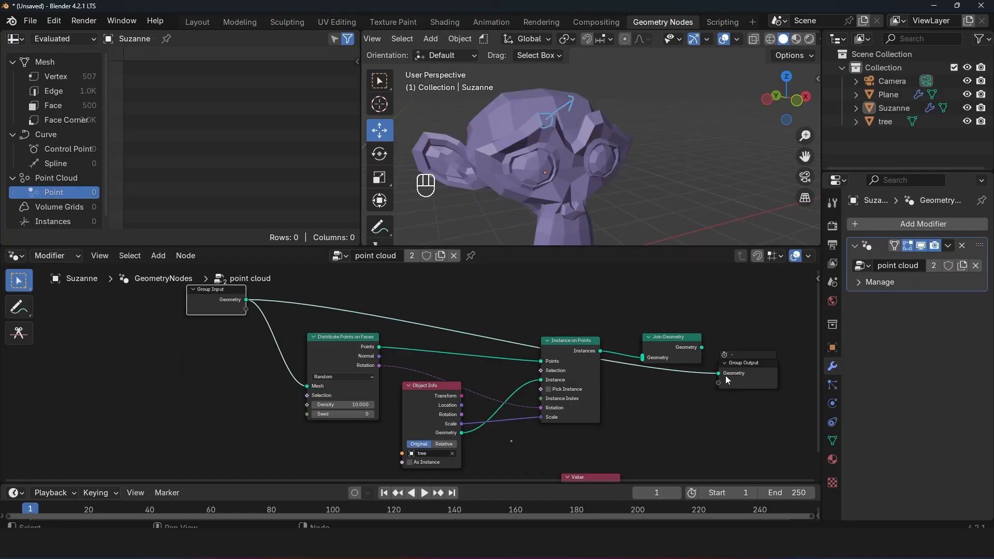
drag(741, 368, 766, 313)
scroll(571, 137, down, 7)
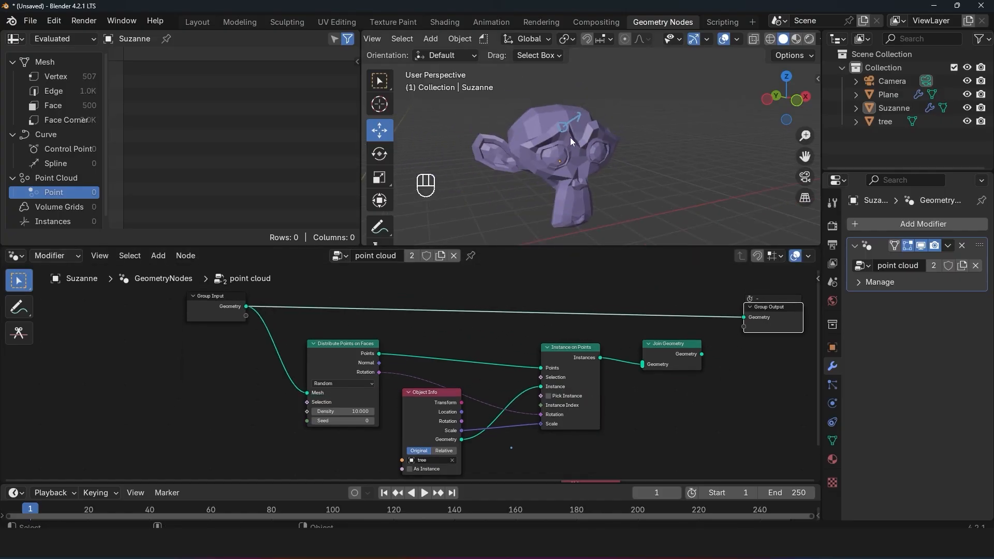
Step: Examine the original plane and Suzanne meshes passed through the shared node tree by selecting each in turn
shift+middle_drag(575, 182, 636, 160)
scroll(636, 160, up, 3)
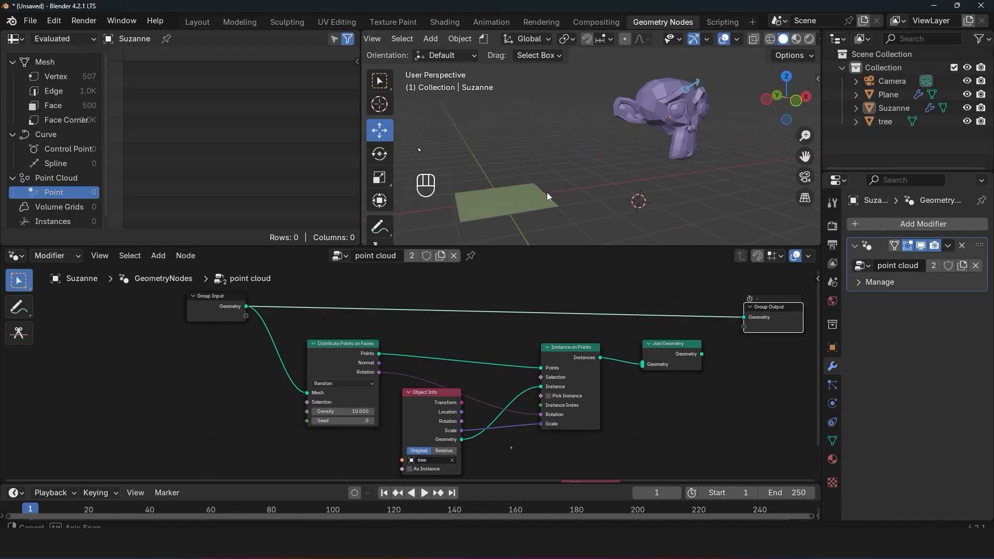
click(533, 199)
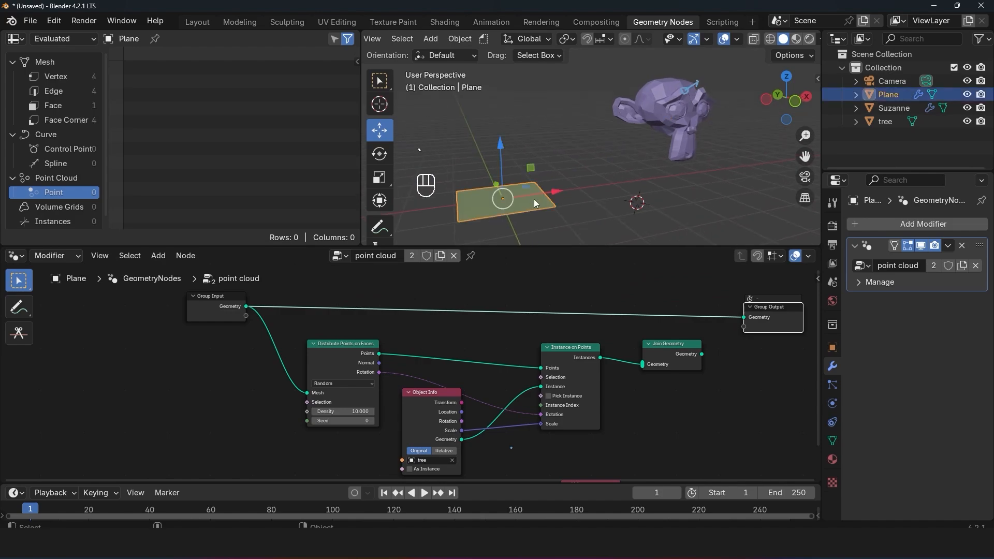
click(665, 121)
click(540, 205)
click(680, 91)
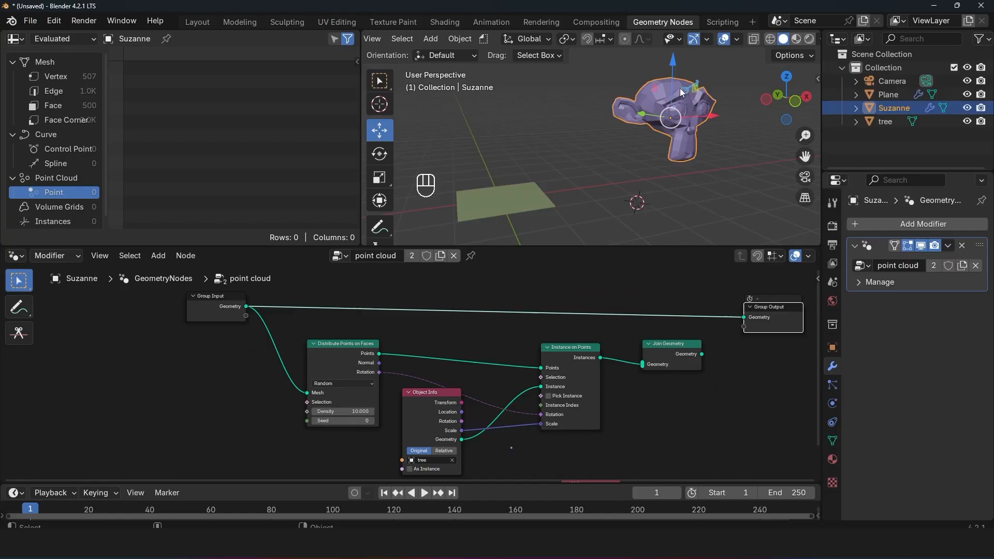
click(529, 194)
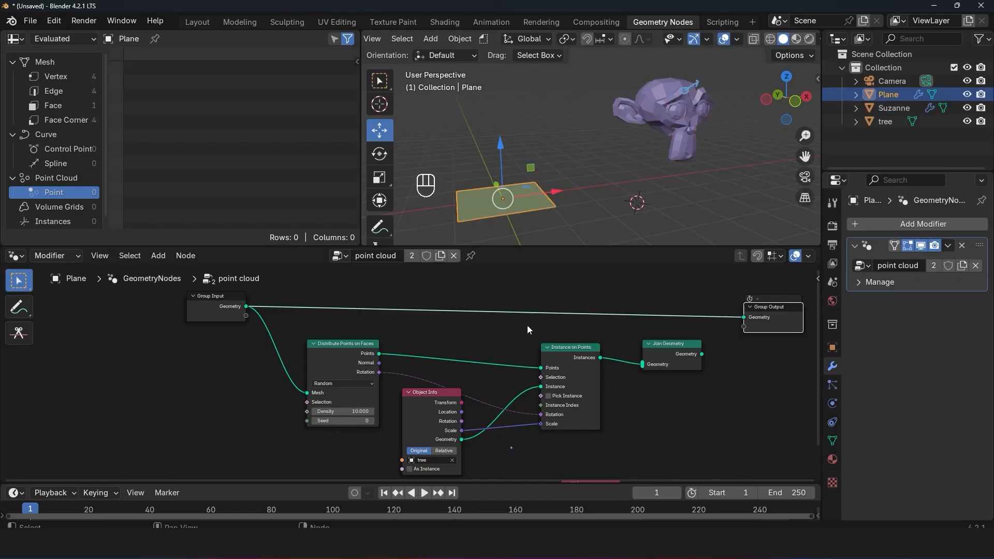
Step: Feed Group Input's Geometry into Join Geometry alongside the instances, and connect Join Geometry's output to Group Output
drag(249, 306, 744, 317)
scroll(579, 166, up, 2)
key(alt+a)
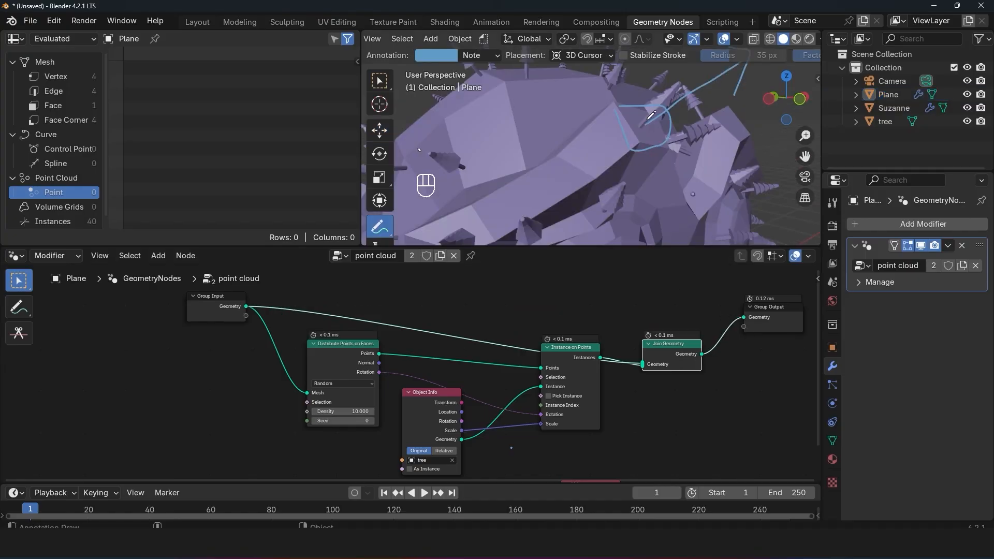
Step: Annotate a tree instance on Suzanne's brow, marking its direction and its base on the face
drag(644, 126, 686, 93)
mouse_move(638, 123)
mouse_down()
mouse_move(645, 136)
mouse_move(643, 125)
mouse_up()
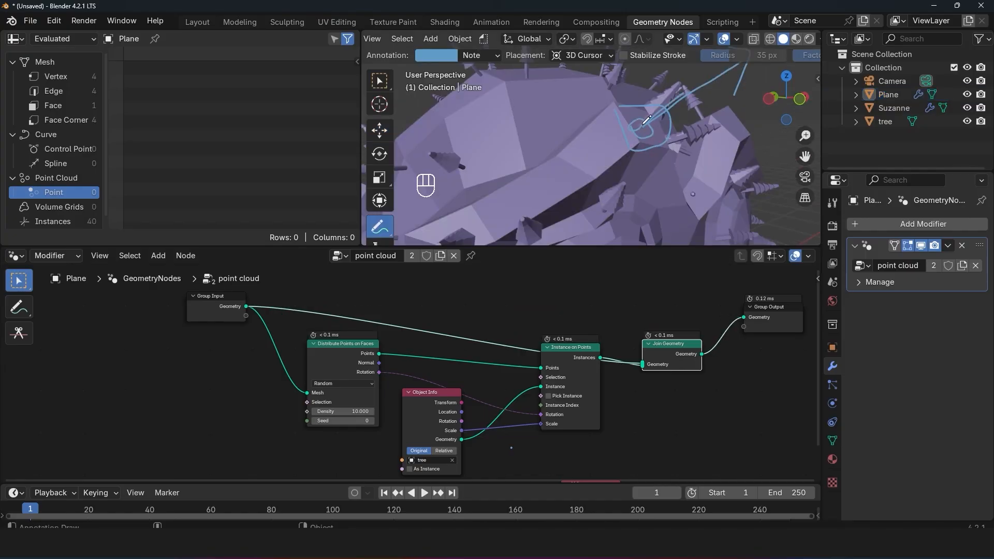
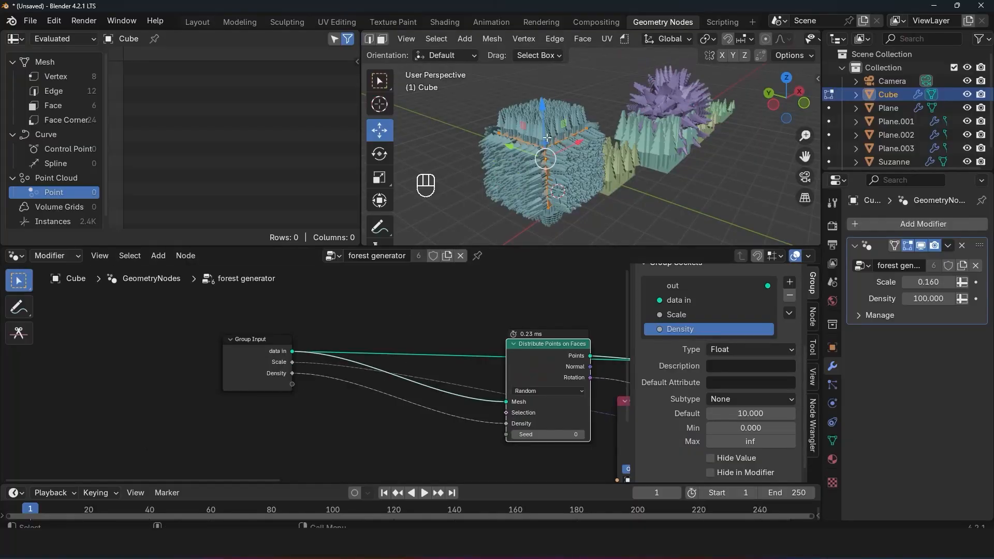
key(Tab)
key(Tab)
key(2)
middle_drag(596, 130, 635, 136)
key(alt+a)
key(Tab)
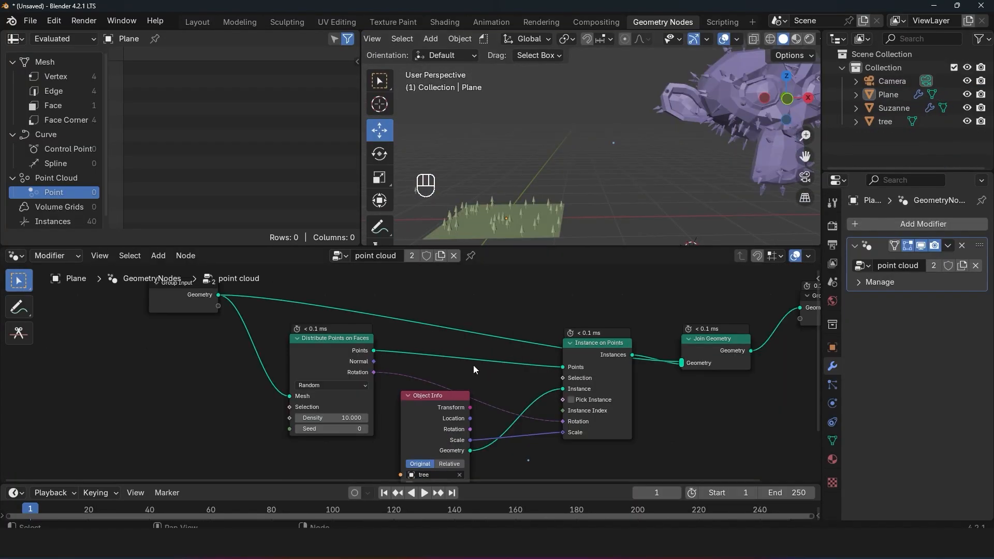
Step: Rename the tree-covered plane's point cloud node group as forest generator
shift+middle_drag(517, 207, 604, 178)
scroll(594, 216, up, 2)
scroll(604, 178, down, 2)
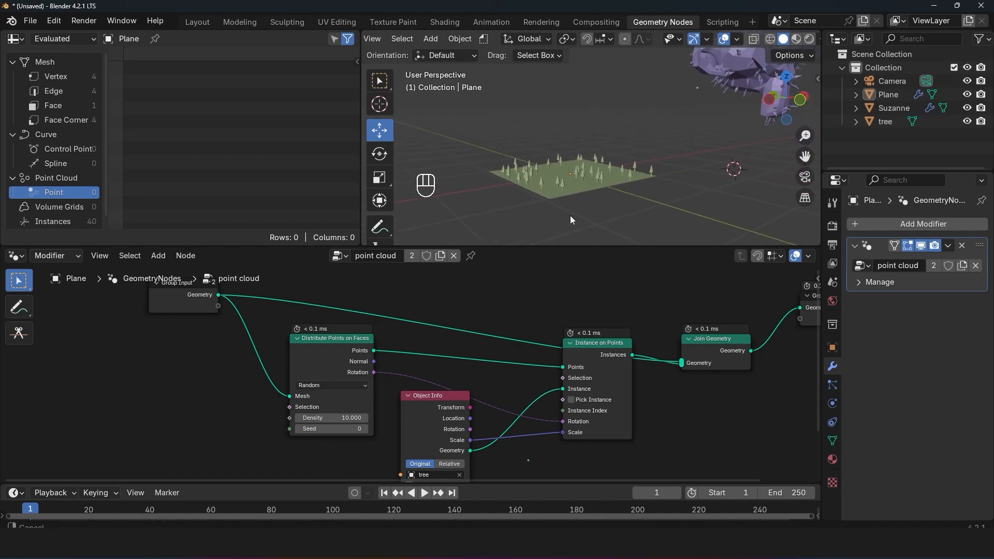
shift+middle_drag(570, 215, 500, 238)
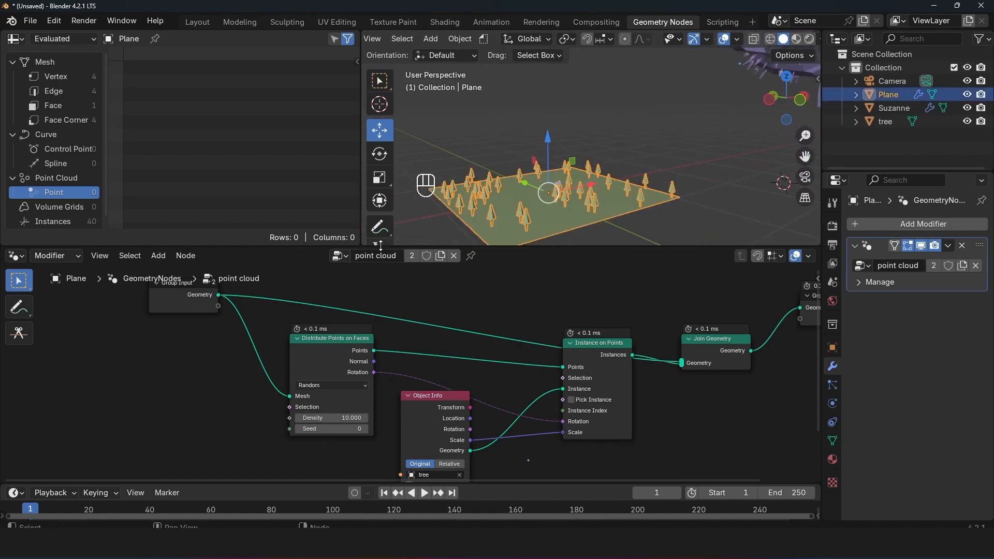
click(384, 253)
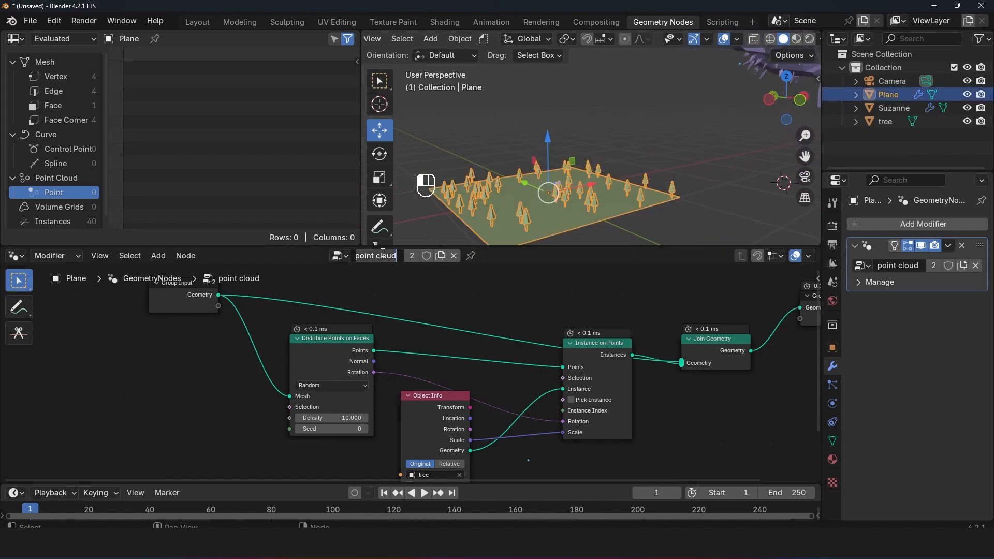
text(forest generatr)
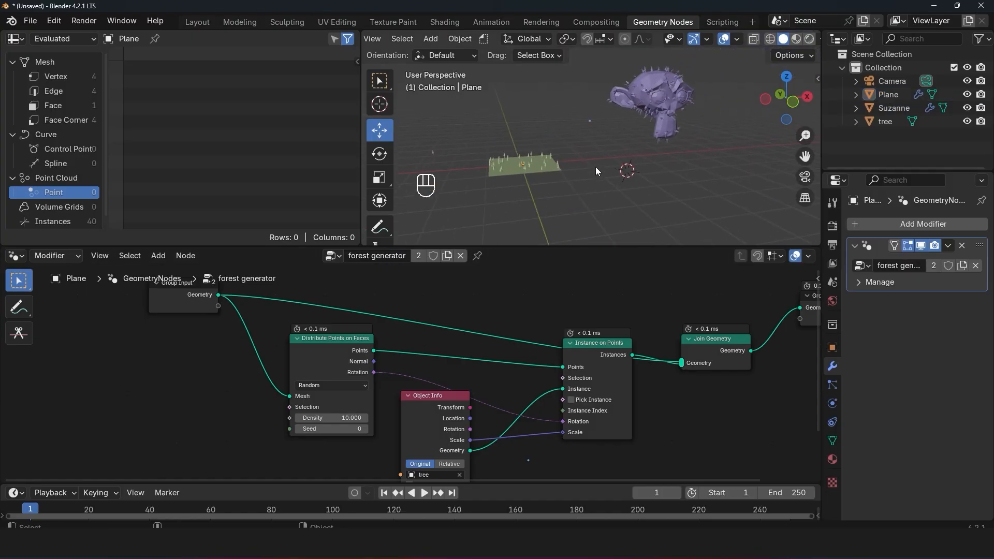
Step: Place the 3D cursor beside the tree-covered plane and add a new mesh plane there
scroll(596, 166, up, 2)
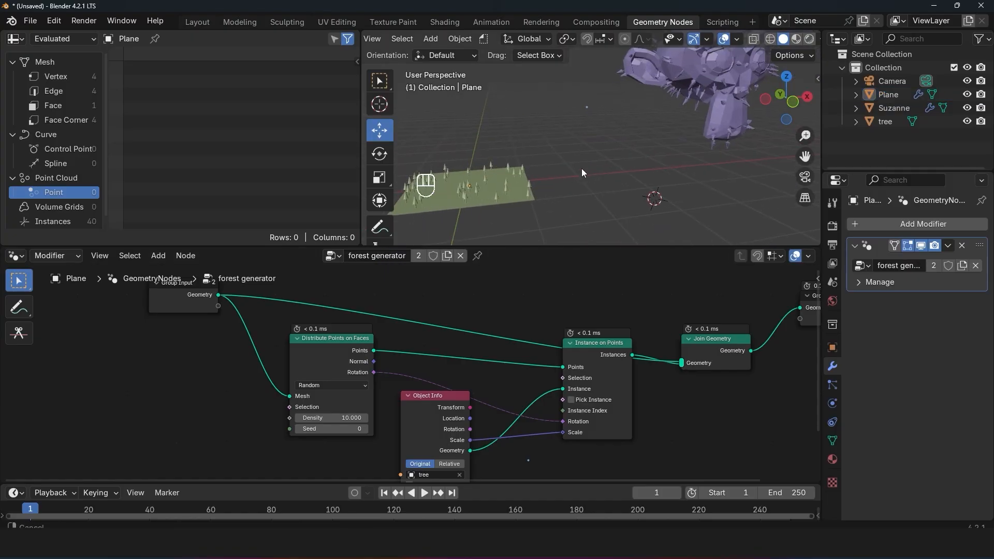
shift+right_click(573, 185)
key(shift+a)
mouse_move(518, 202)
click(626, 202)
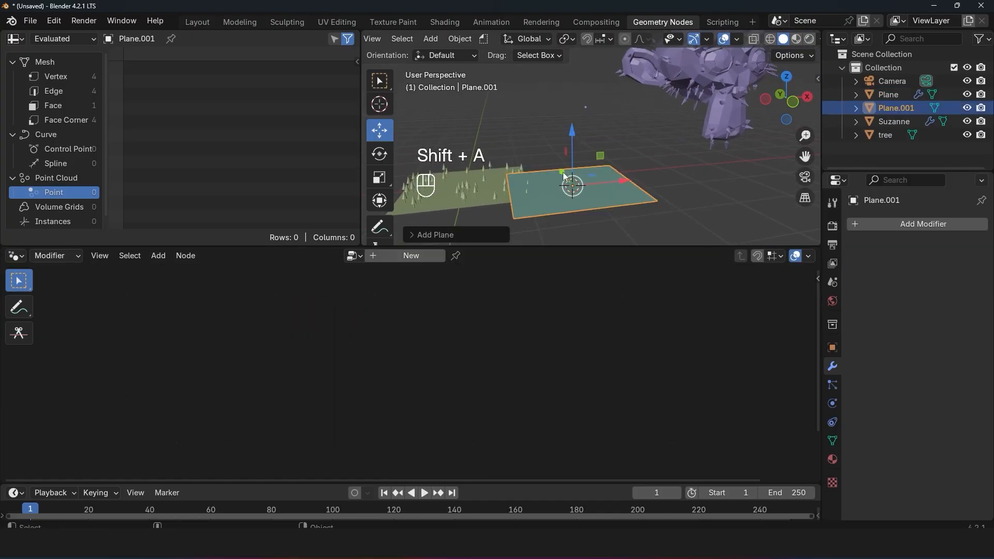
Step: Enlarge the new plane and move it along the X axis away from the tree-covered plane
key(s)
click(652, 174)
drag(621, 181, 694, 181)
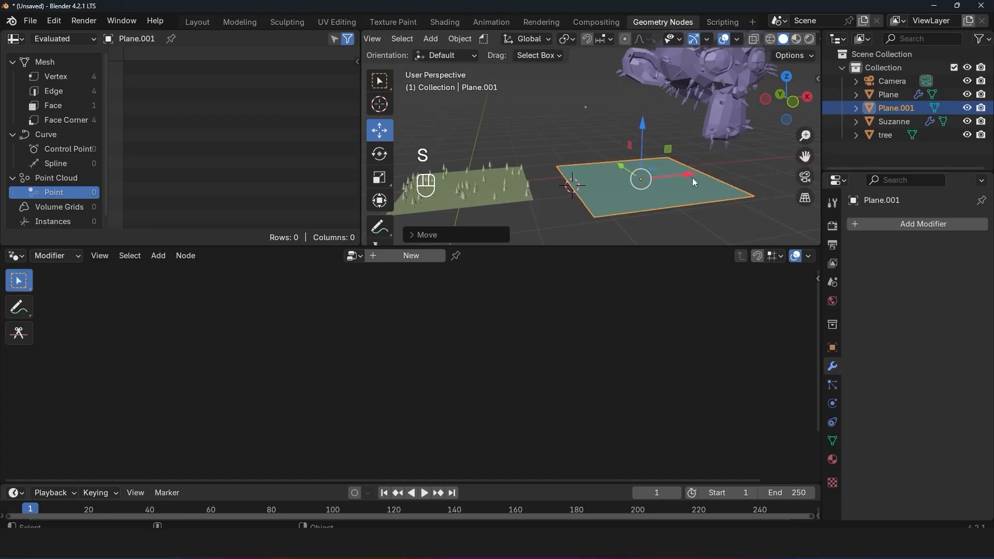
Step: Duplicate the bare plane twice along the X axis, placing the second copy about 3.8 m beyond the first
middle_drag(618, 166, 529, 179)
key(shift+d)
key(x)
click(724, 167)
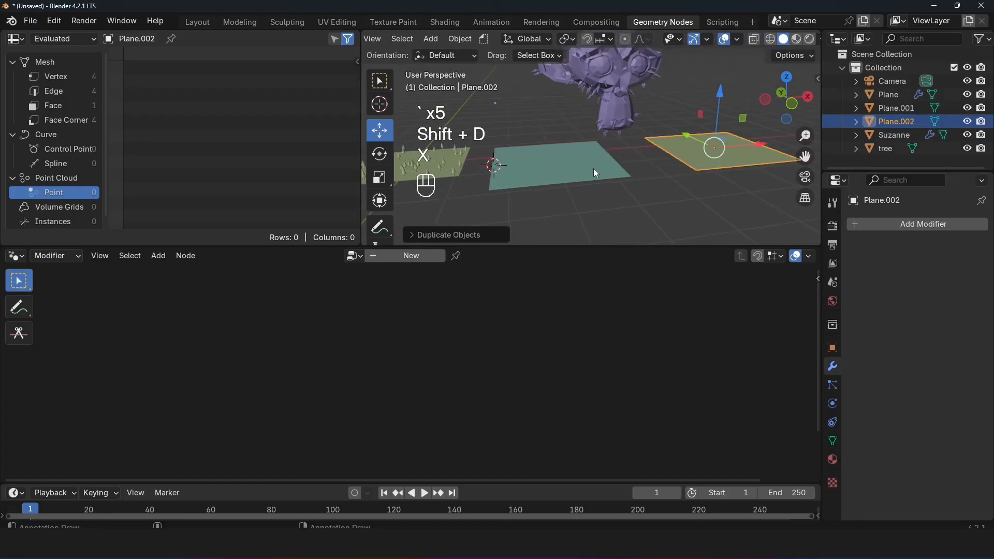
middle_drag(593, 169, 531, 162)
key(shift+d)
key(x)
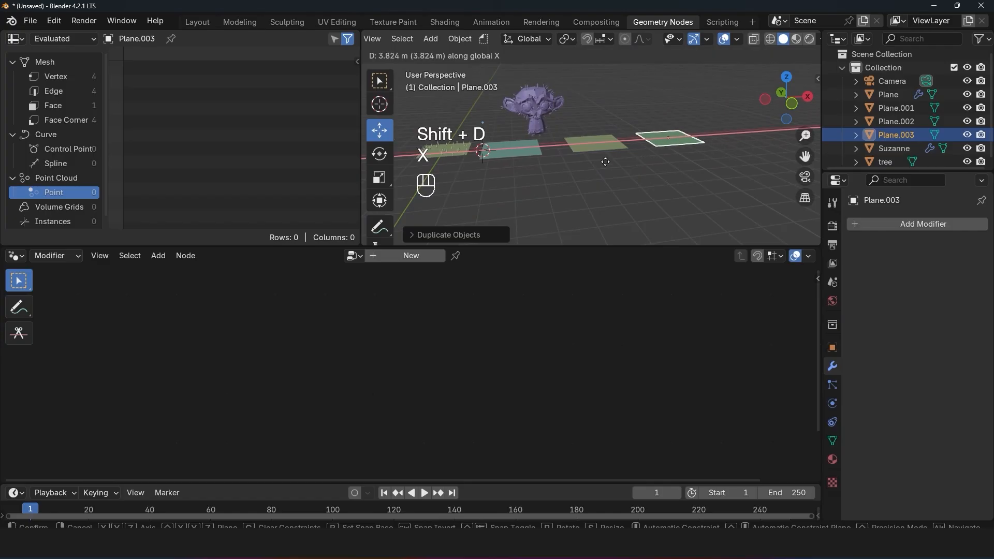
click(605, 162)
Step: Try to assign the forest generator node tree directly to the bare plane nearest the tree-covered one
shift+middle_drag(508, 149, 579, 148)
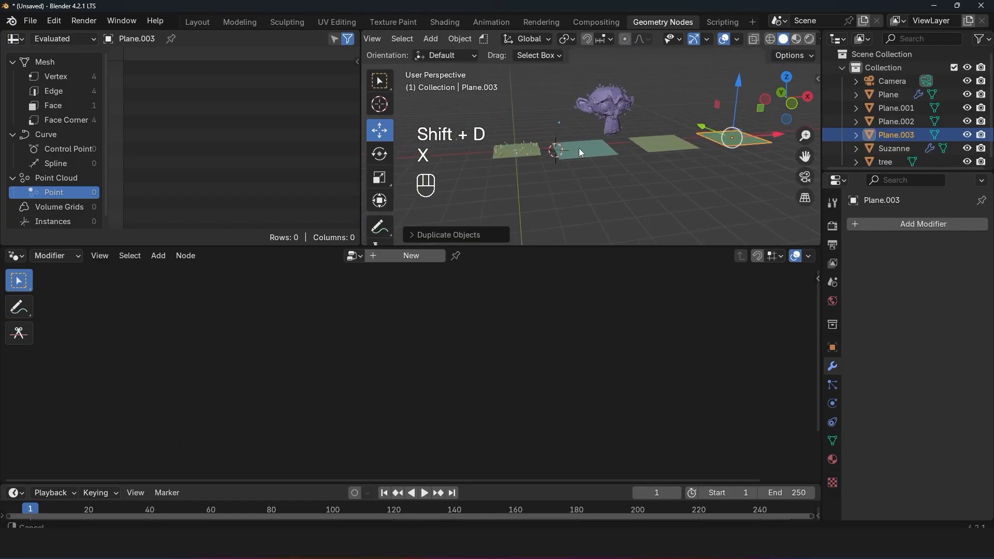
scroll(523, 155, up, 3)
click(521, 157)
click(615, 175)
shift+middle_drag(615, 175, 575, 175)
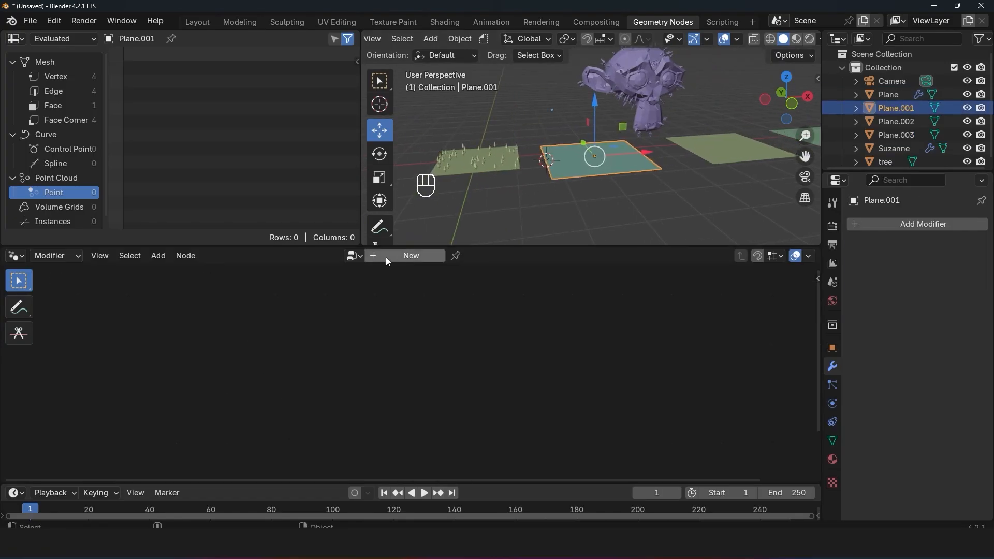
click(354, 255)
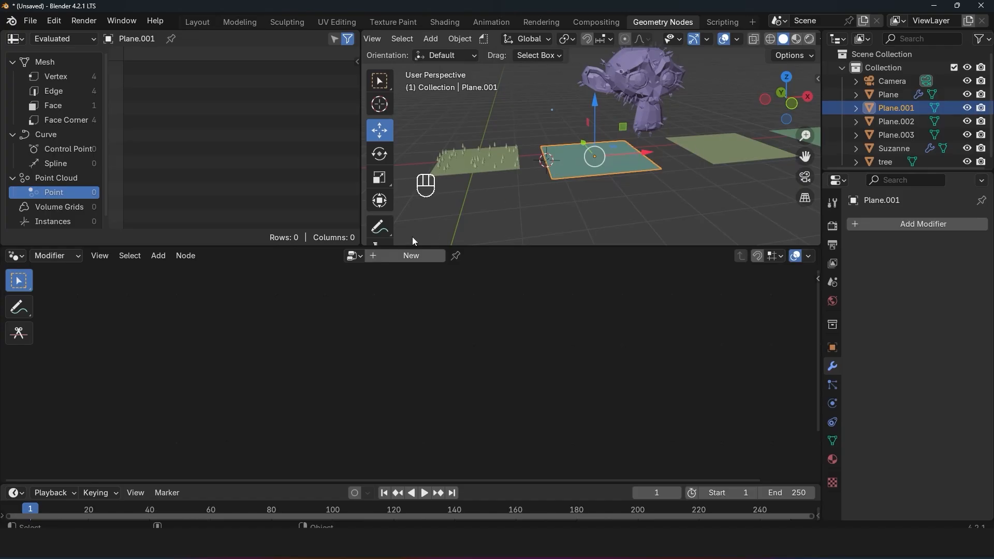
click(354, 256)
click(354, 256)
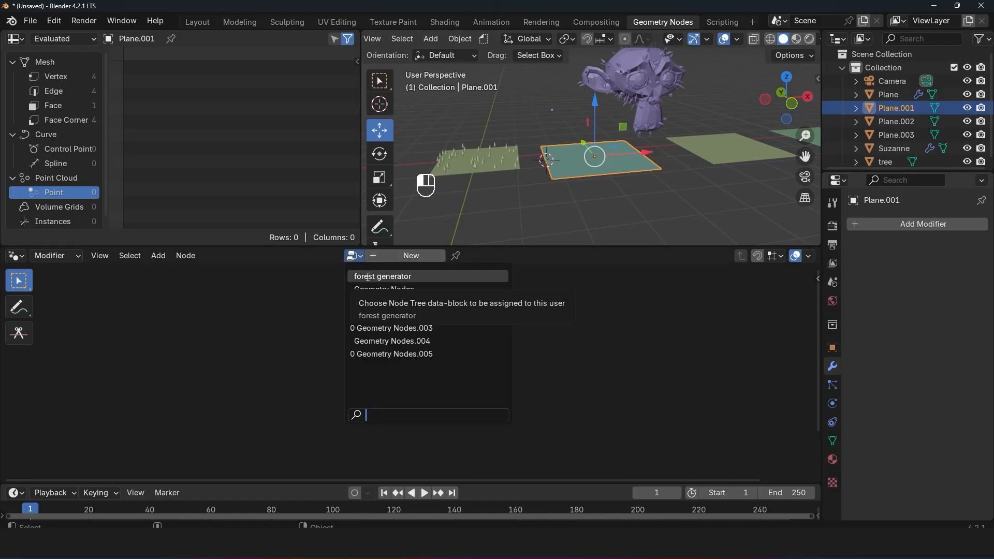
click(368, 276)
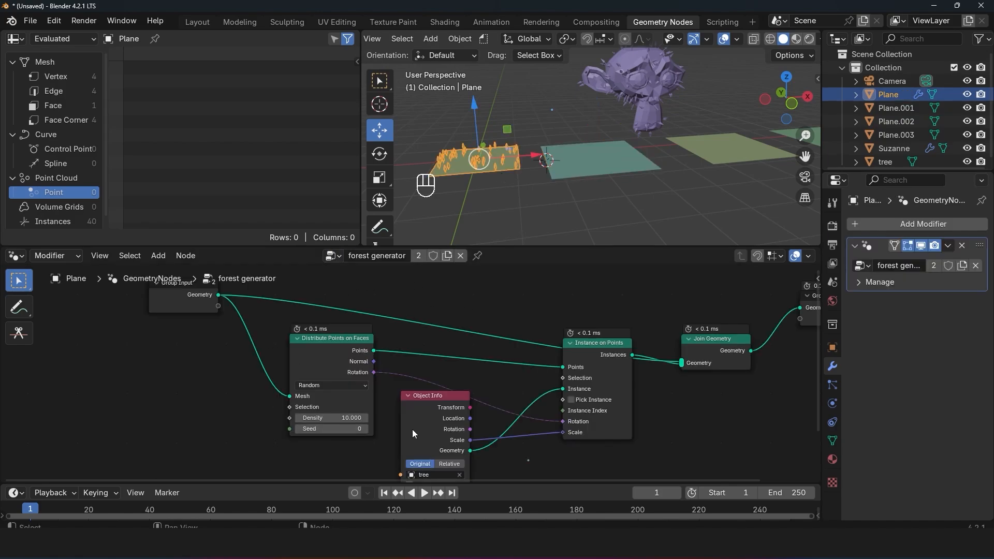
Step: Give the three bare planes Geometry Nodes modifiers that use the forest generator node tree
click(582, 171)
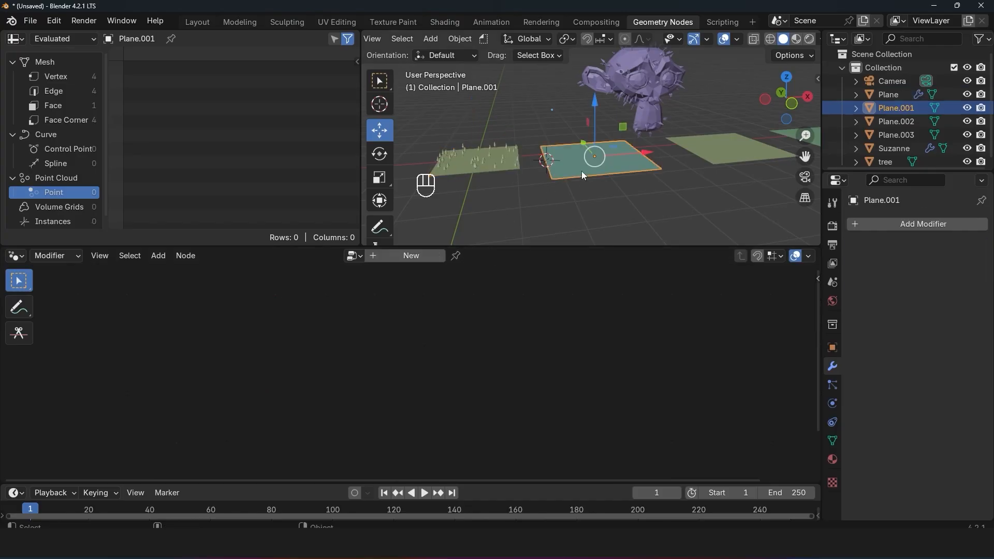
click(354, 256)
click(906, 224)
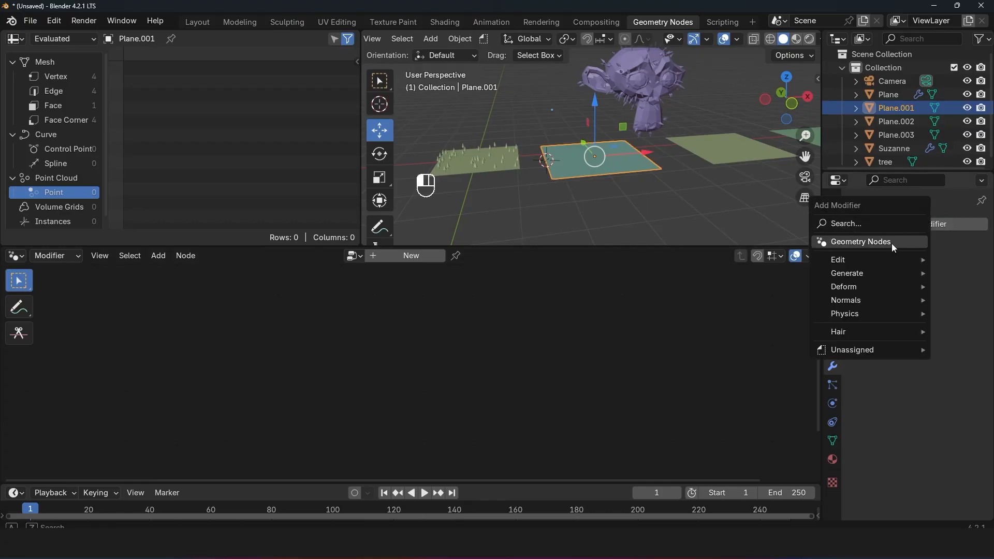
click(891, 242)
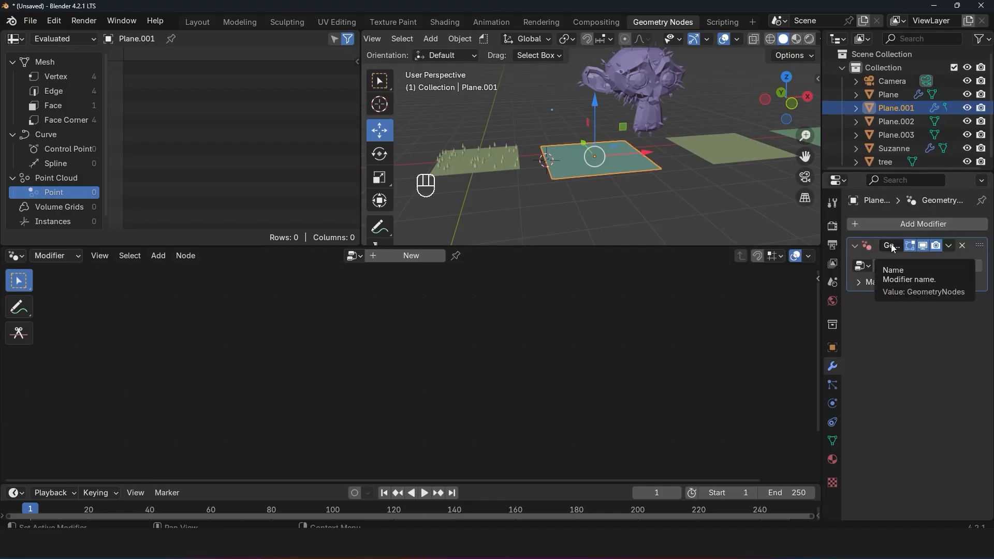
click(871, 265)
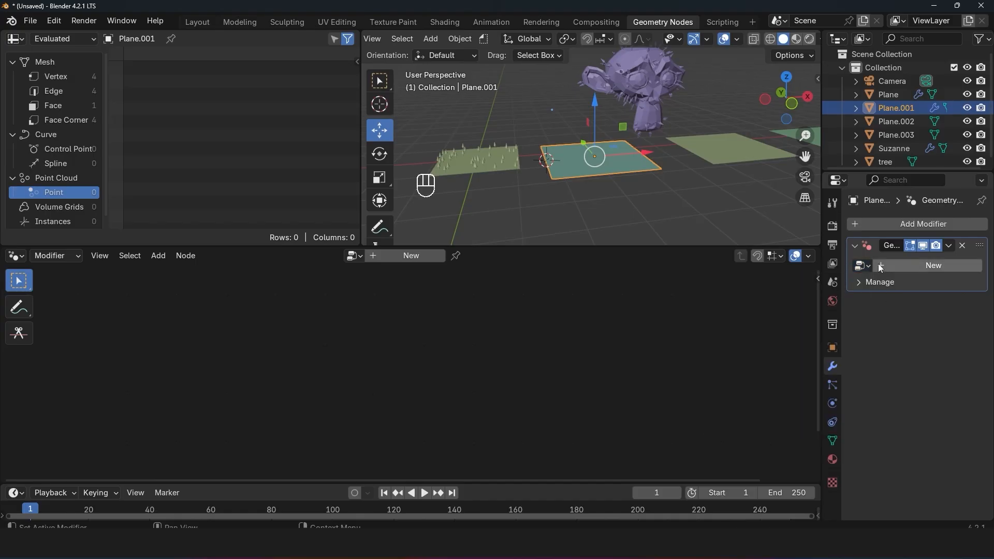
click(354, 255)
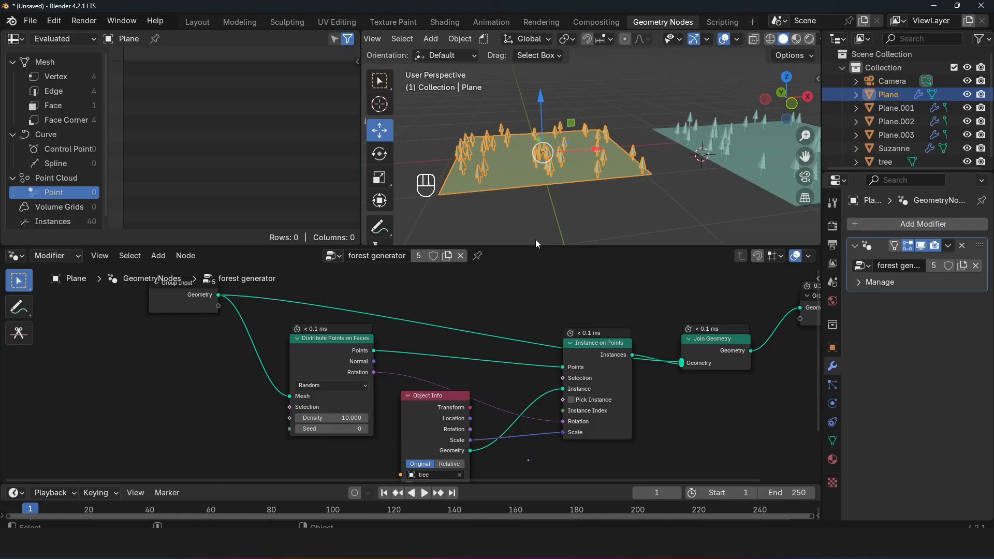
middle_drag(476, 315, 523, 296)
middle_drag(514, 347, 521, 316)
scroll(559, 140, down, 3)
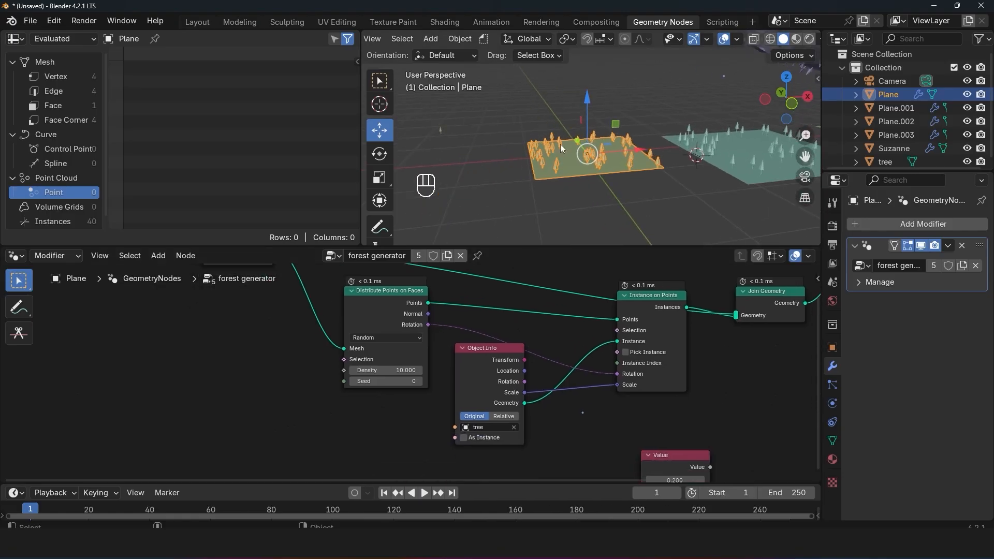
Step: Try scaling up the source tree to about 1.6 times and about 2.1 times its size
click(440, 131)
key(s)
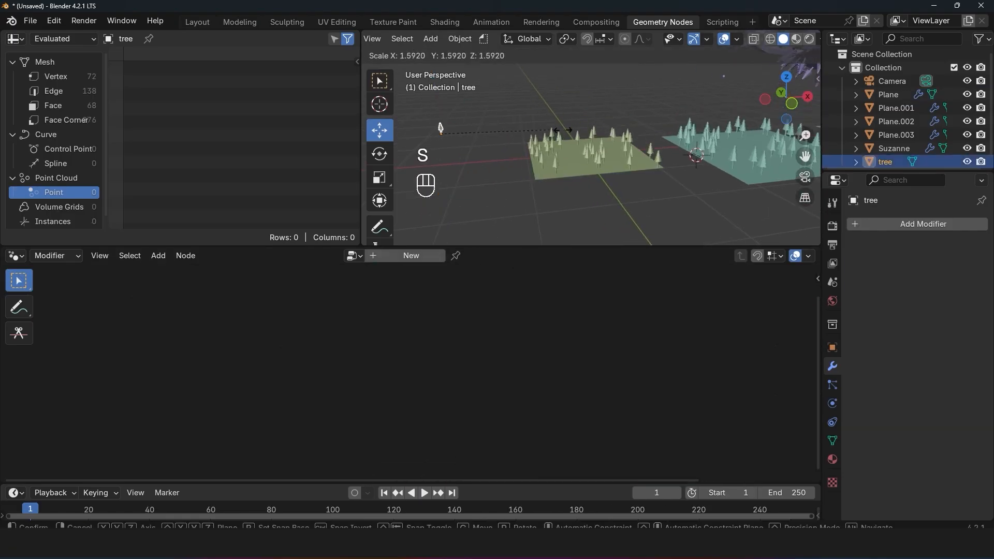
right_click(526, 132)
key(s)
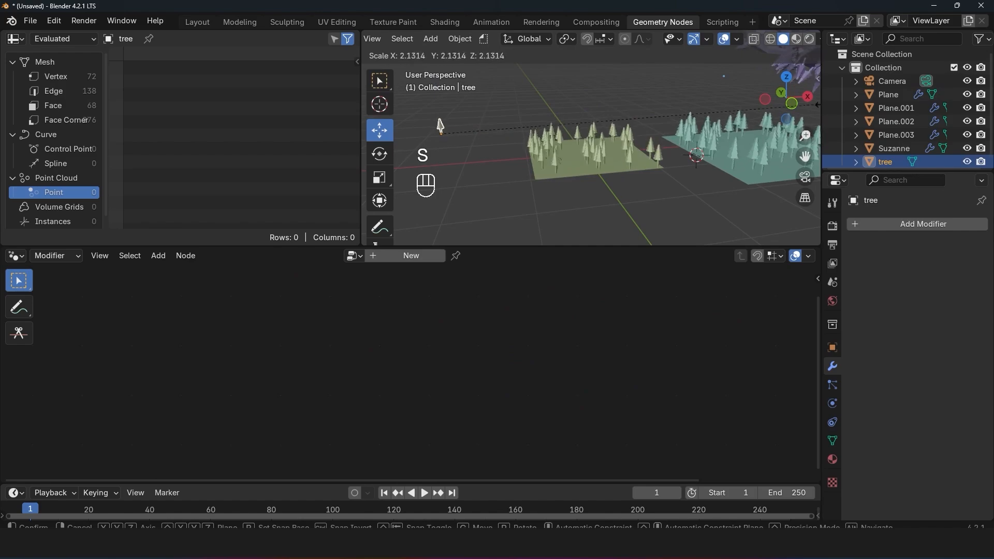
right_click(685, 104)
Step: Disconnect Object Info's Scale from the Scale input of Instance on Points in the original plane's node tree
click(615, 136)
scroll(613, 148, up, 2)
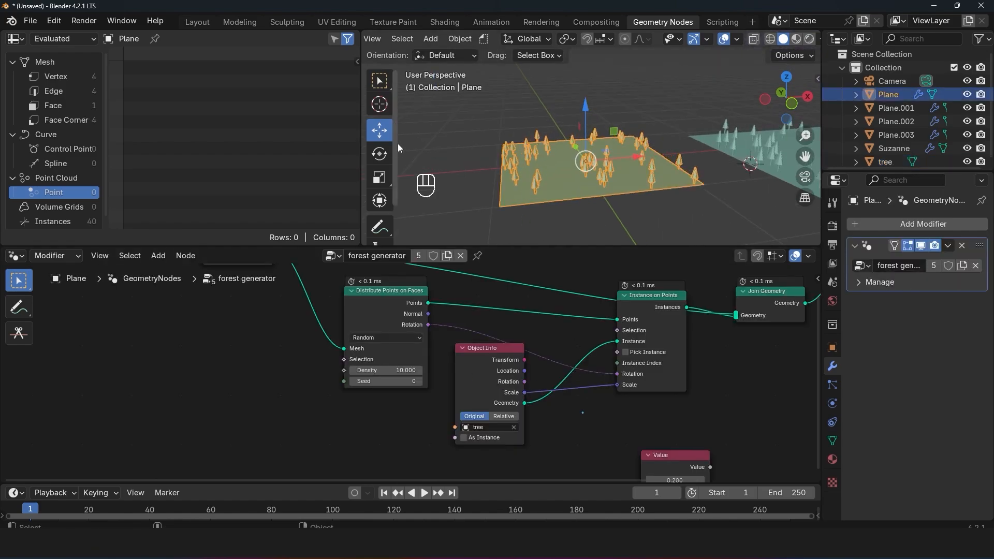
shift+middle_drag(397, 144, 417, 143)
ctrl+right_drag(637, 382, 608, 387)
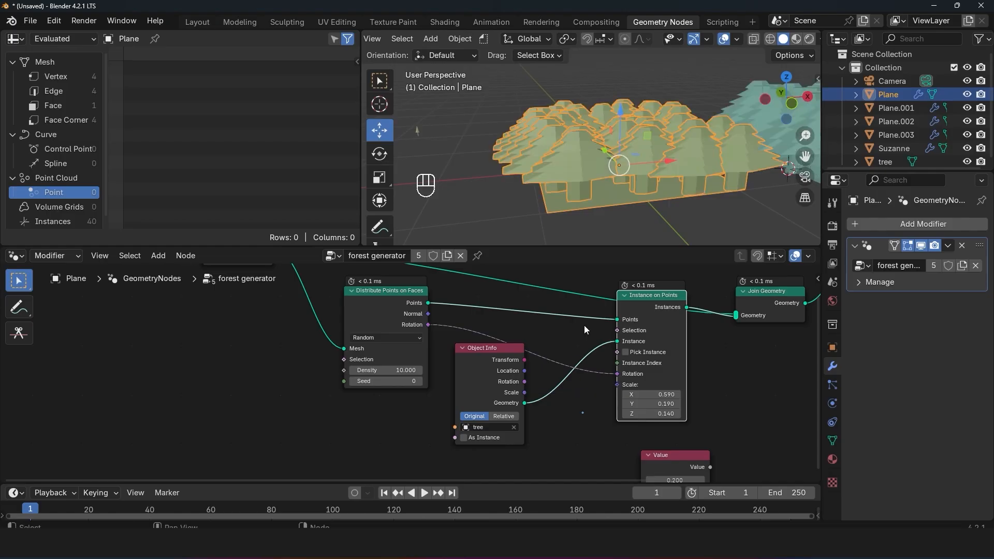
Step: Set the Instance on Points scale to 1 on X, Y and Z, and lower all three values to 0.09
drag(659, 394, 659, 414)
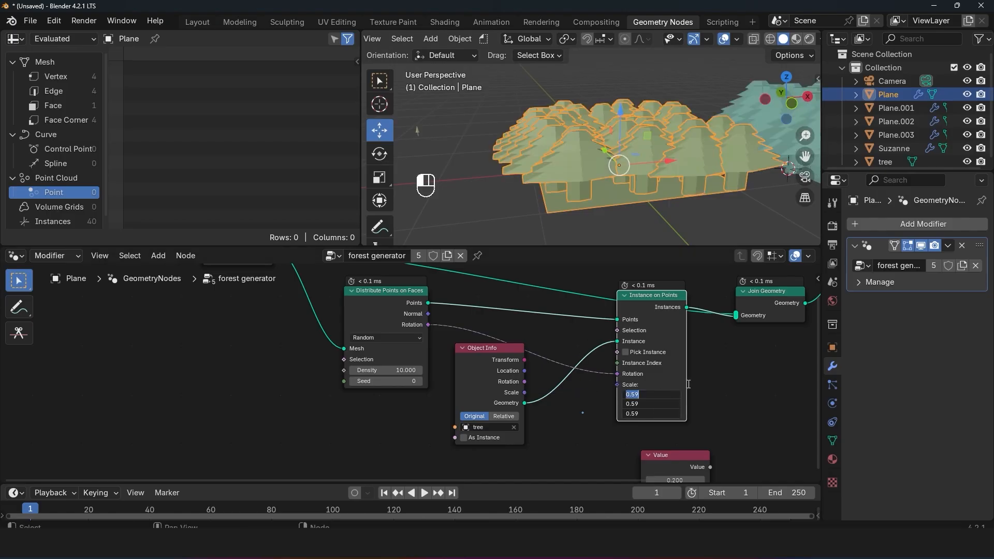
text(1)
key(Return)
scroll(617, 170, down, 3)
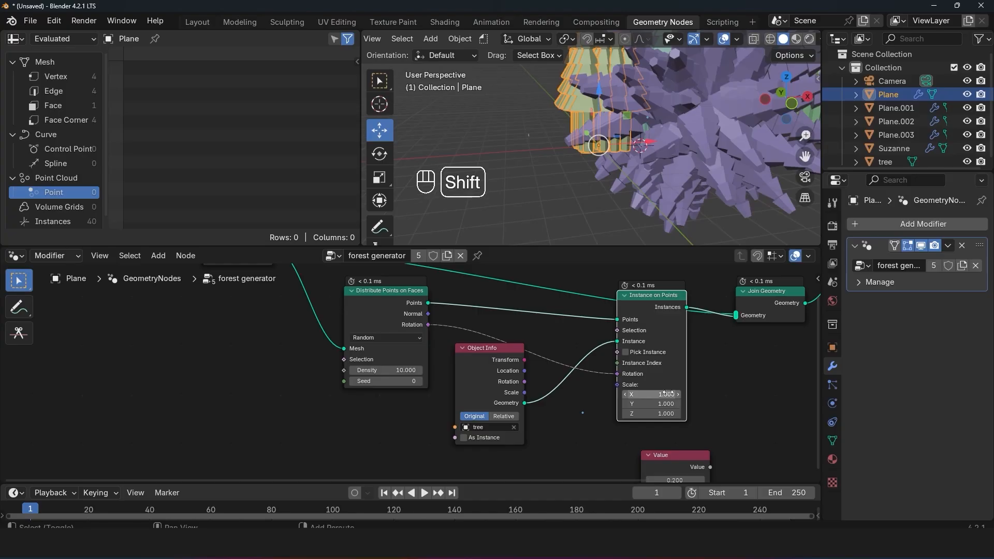
shift+drag(668, 394, 615, 414)
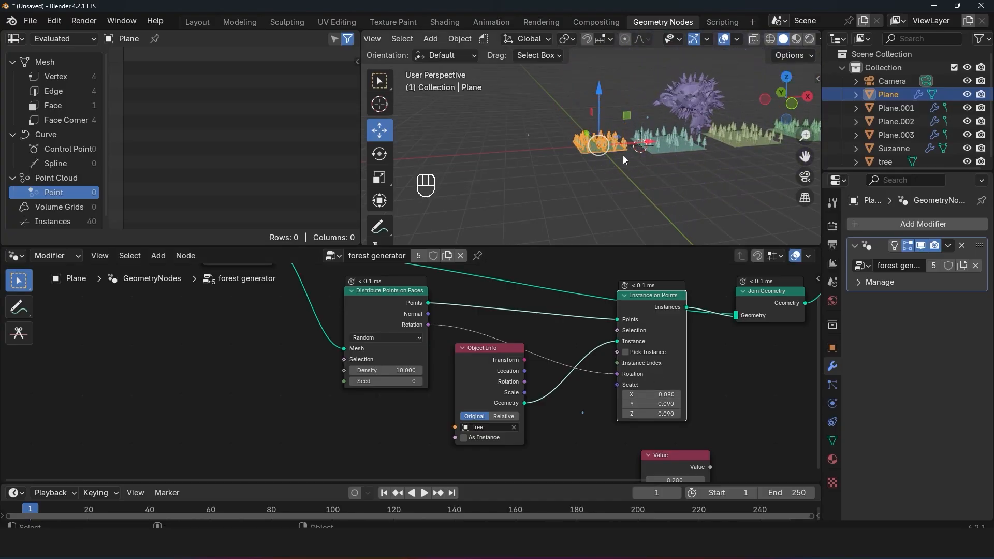
scroll(623, 155, up, 3)
key(alt+a)
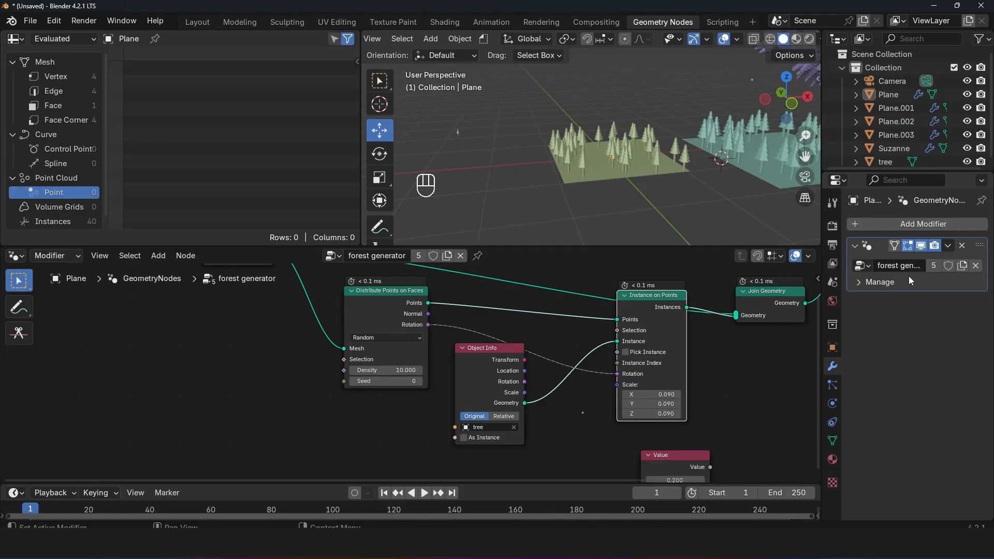
Step: Check the second forest plane, return to the first, and move its Group Input node down toward Distribute Points on Faces
click(741, 156)
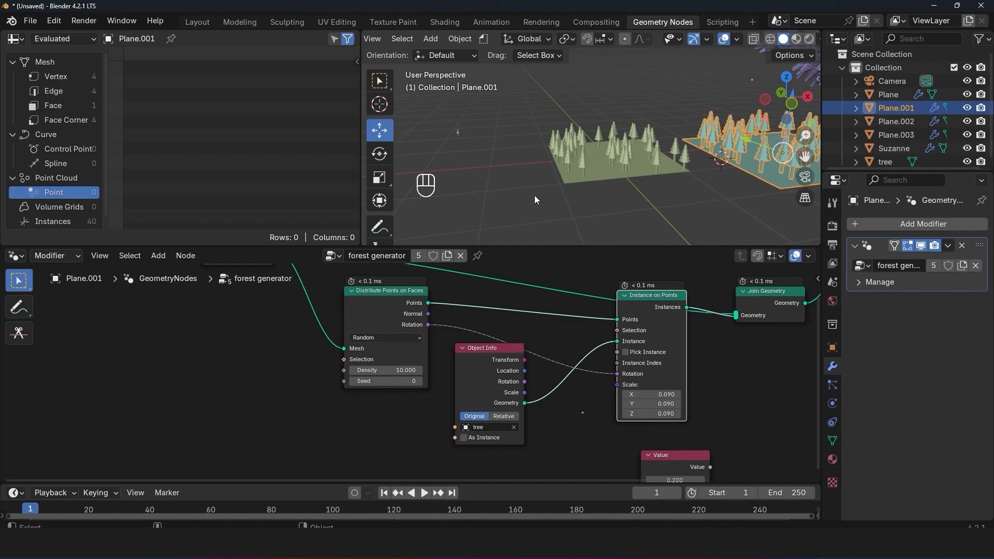
click(585, 165)
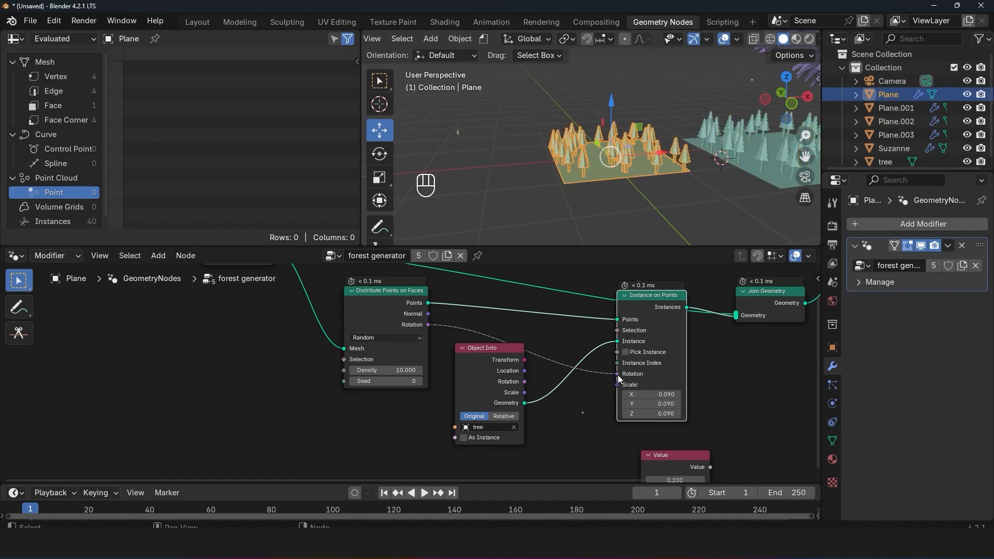
scroll(461, 334, down, 2)
middle_drag(461, 334, 462, 381)
drag(299, 311, 302, 328)
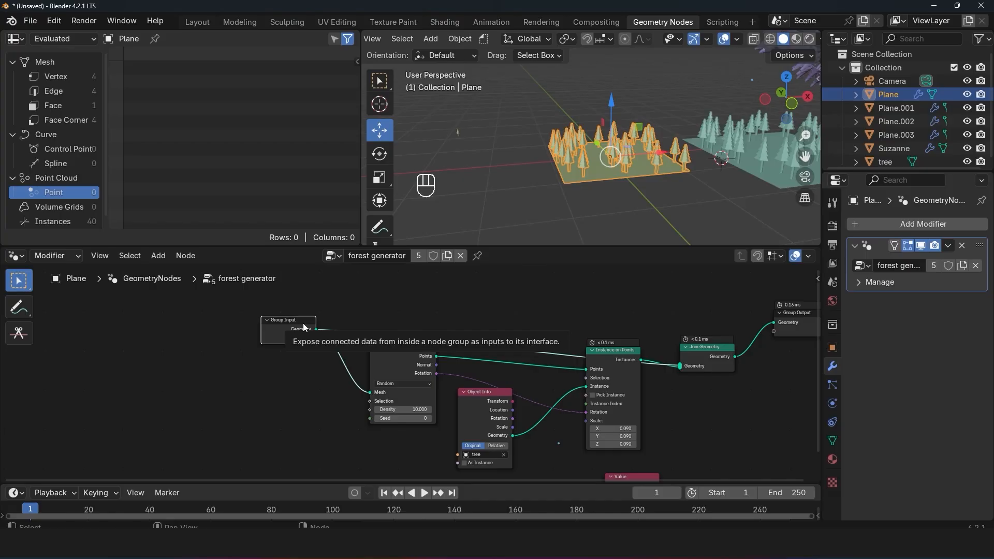
scroll(304, 328, up, 2)
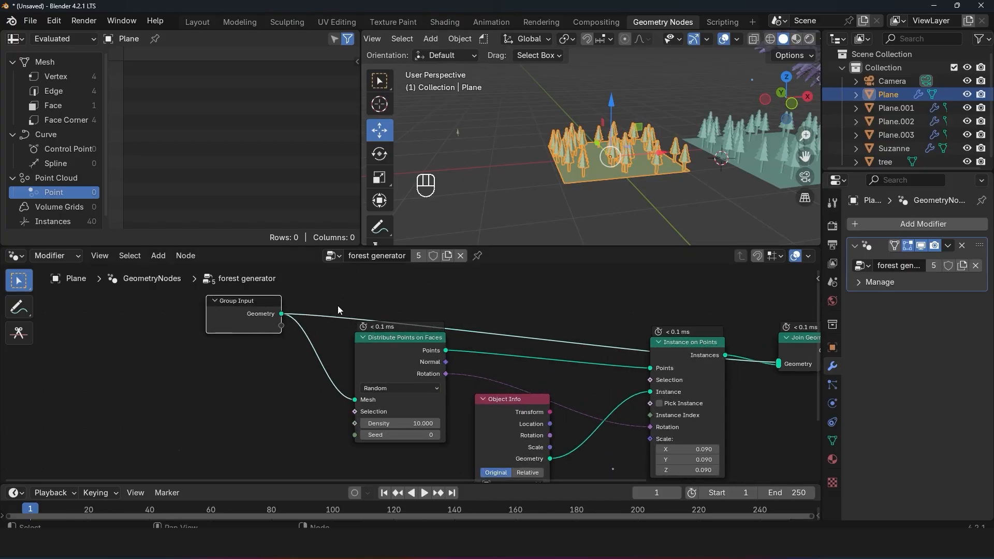
Step: Place the 3D cursor beside the first forest plane, and add a cube there, moving it clear of the ground
middle_drag(601, 173, 633, 166)
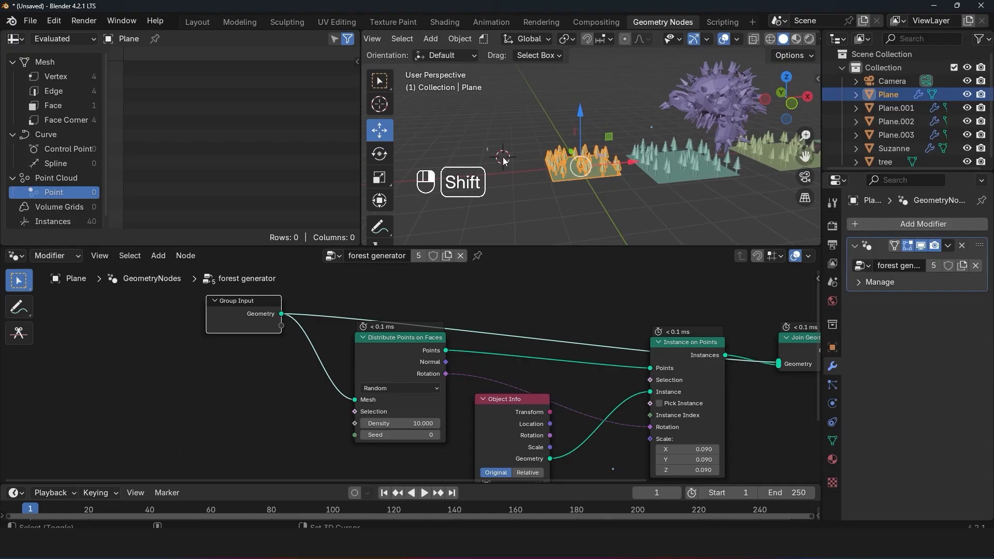
key(shift+a)
mouse_move(521, 157)
click(546, 166)
key(g)
click(537, 123)
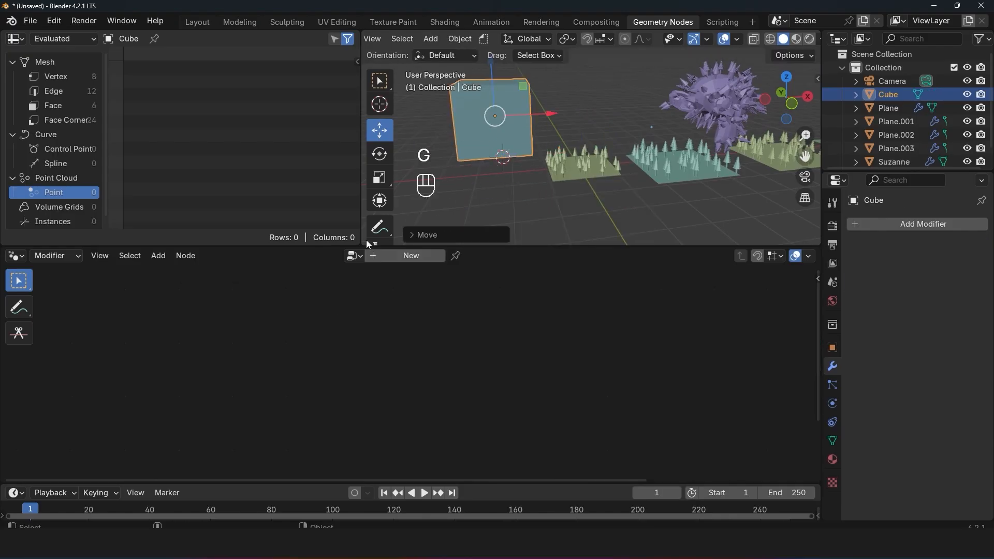
Step: Create a new geometry node tree on the cube and spread its Group Input and Group Output nodes apart
click(412, 256)
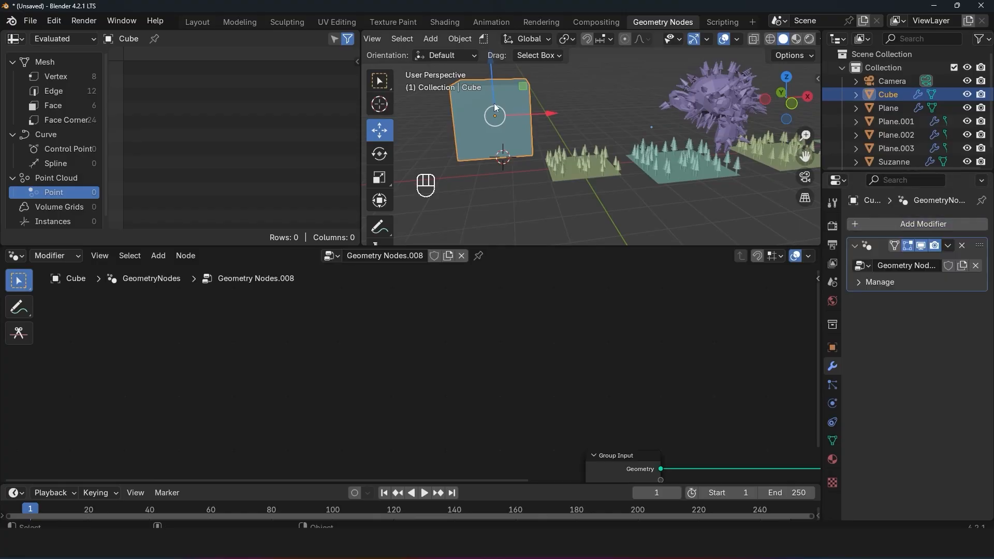
middle_drag(698, 457, 561, 379)
drag(449, 379, 207, 336)
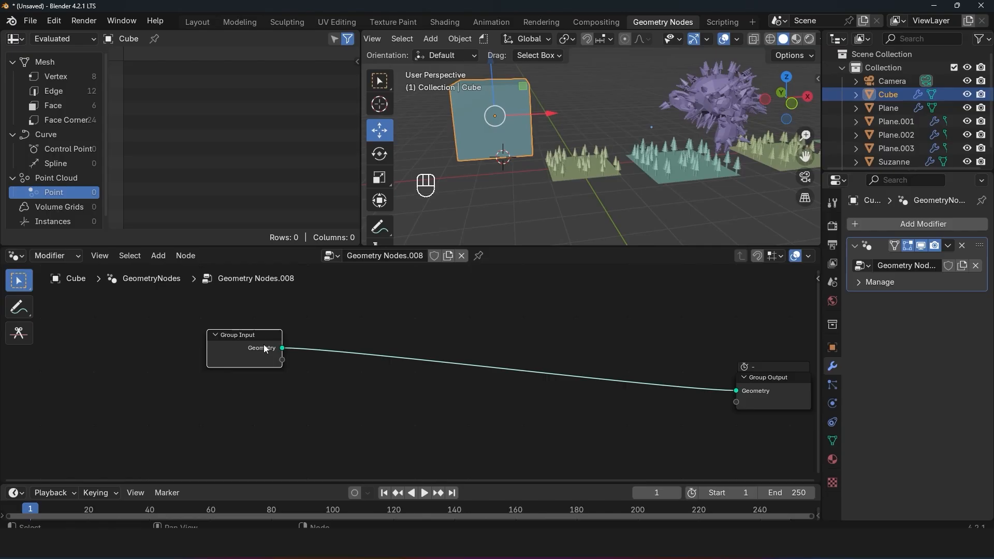
drag(265, 349, 258, 345)
scroll(554, 179, up, 3)
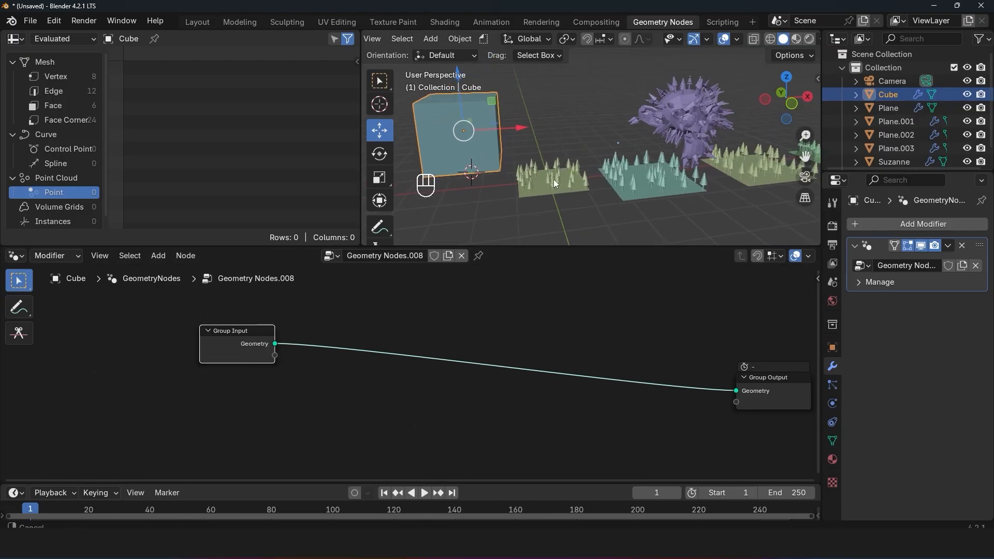
Step: Compare the node trees on the existing forest objects, and assign the forest generator tree to the cube
click(553, 180)
click(627, 197)
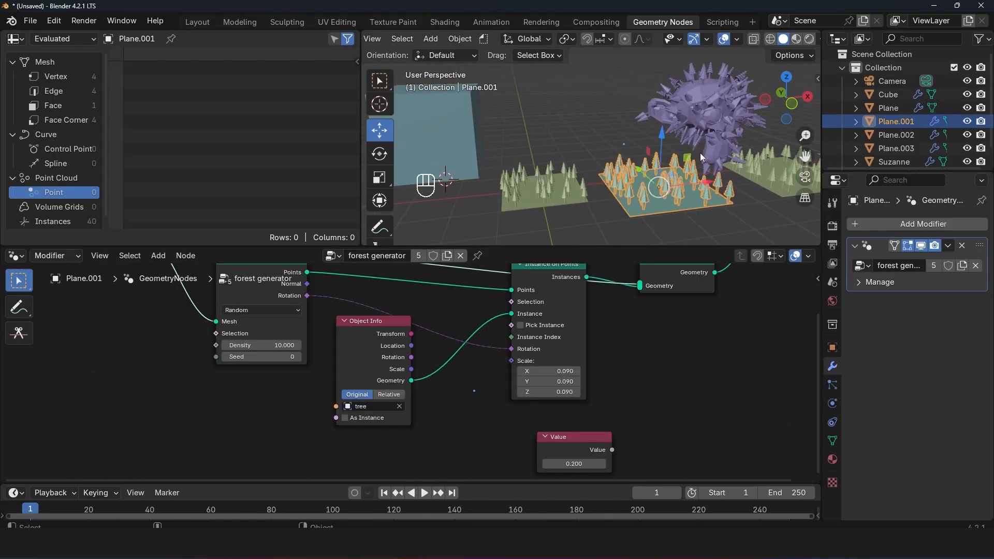
click(550, 190)
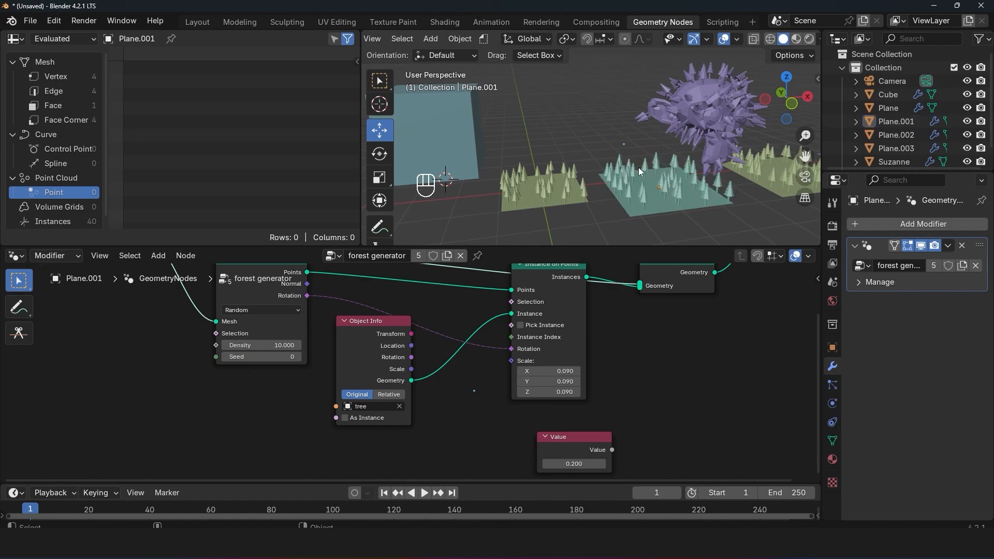
click(710, 123)
click(757, 167)
click(680, 200)
click(412, 142)
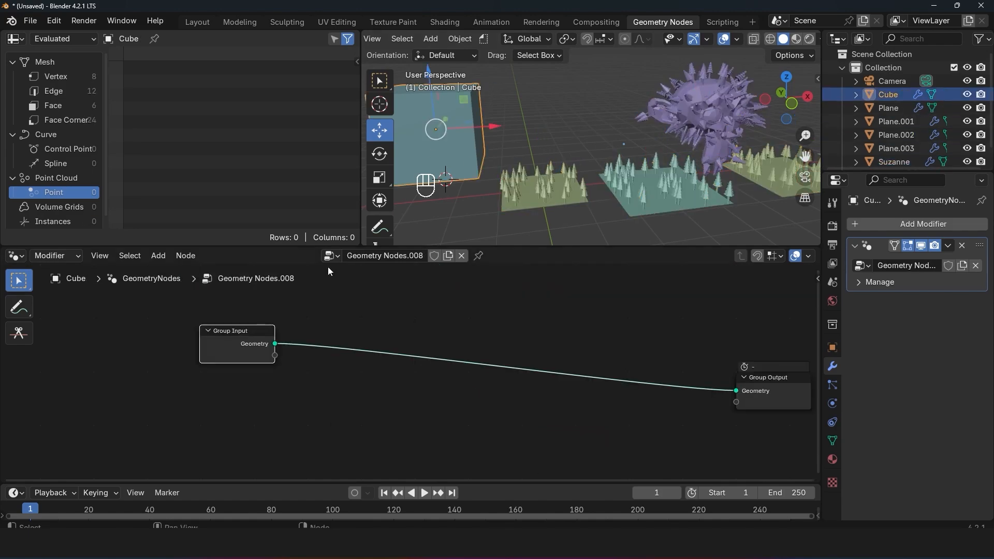
click(333, 256)
click(363, 274)
Step: Select the cube, the forest planes and Suzanne in turn to examine the node tree each one uses
middle_drag(521, 162, 573, 142)
key(alt+a)
click(489, 136)
click(580, 181)
click(672, 199)
click(727, 131)
Step: Move the Group Input node of the forest generator tree farther up and away from Distribute Points on Faces
scroll(353, 343, down, 1)
middle_drag(353, 343, 648, 399)
drag(429, 313, 410, 335)
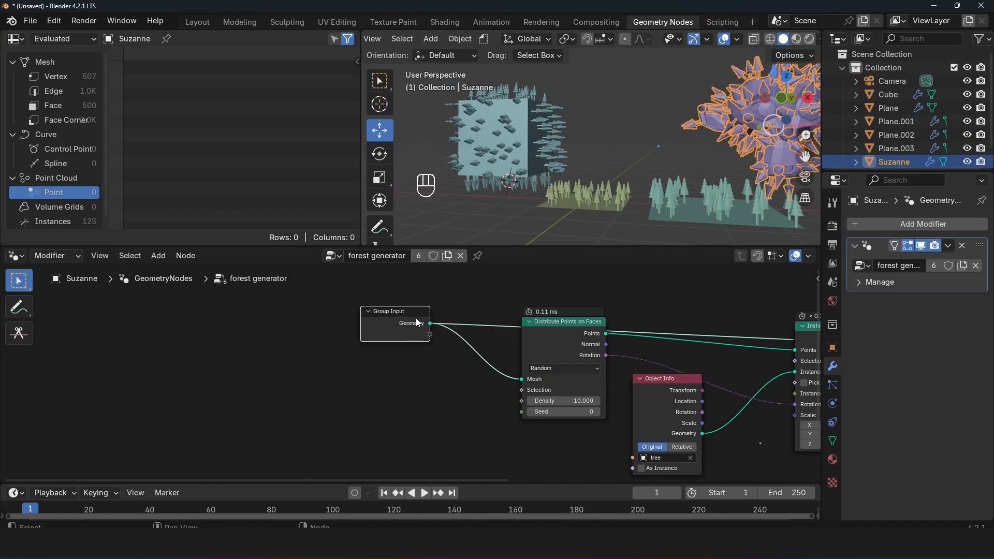
mouse_move(419, 324)
middle_drag(427, 341, 416, 333)
drag(407, 327, 376, 306)
middle_drag(382, 308, 341, 321)
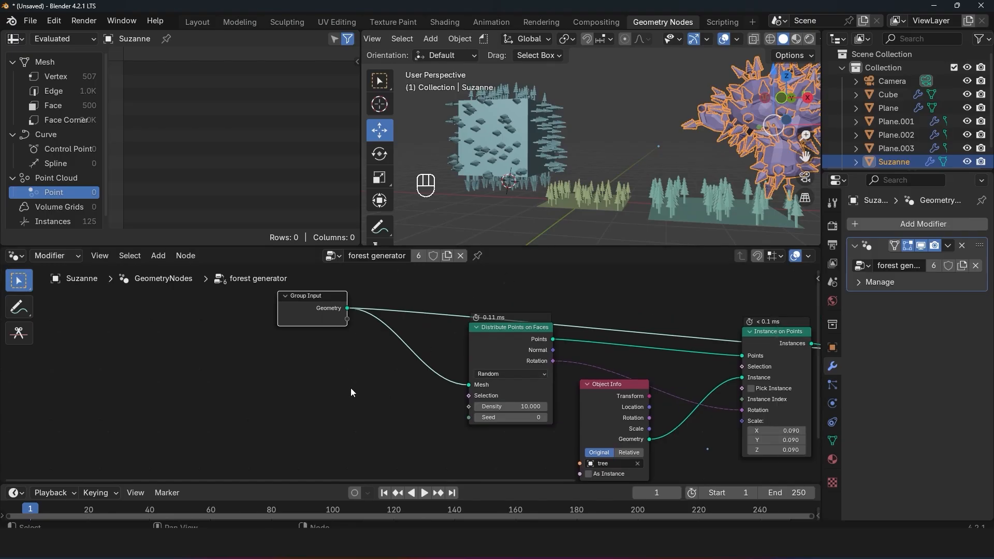
Step: Add a Grid node and transfer both of Group Input's Geometry links to the Grid's Mesh output
key(shift+a)
text(gr)
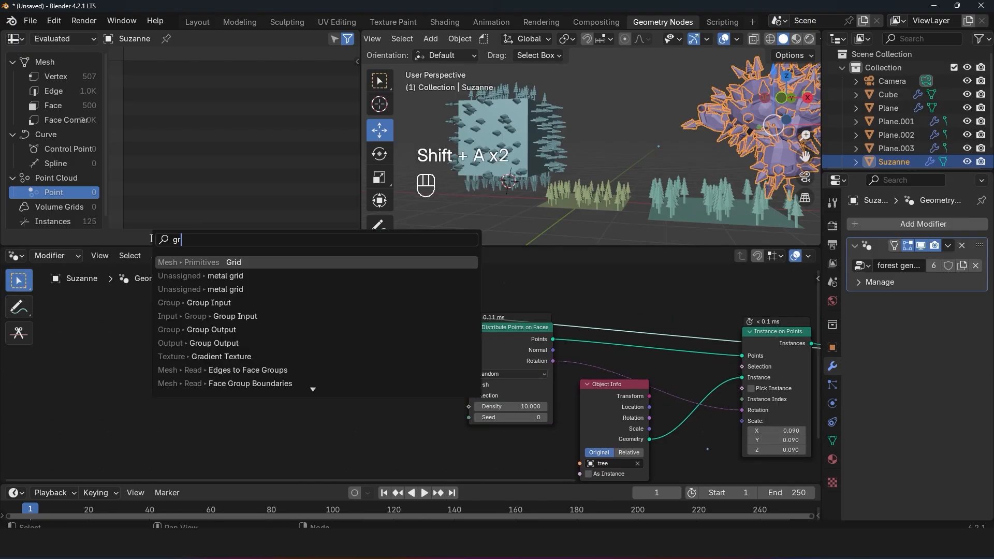
text(id)
key(Return)
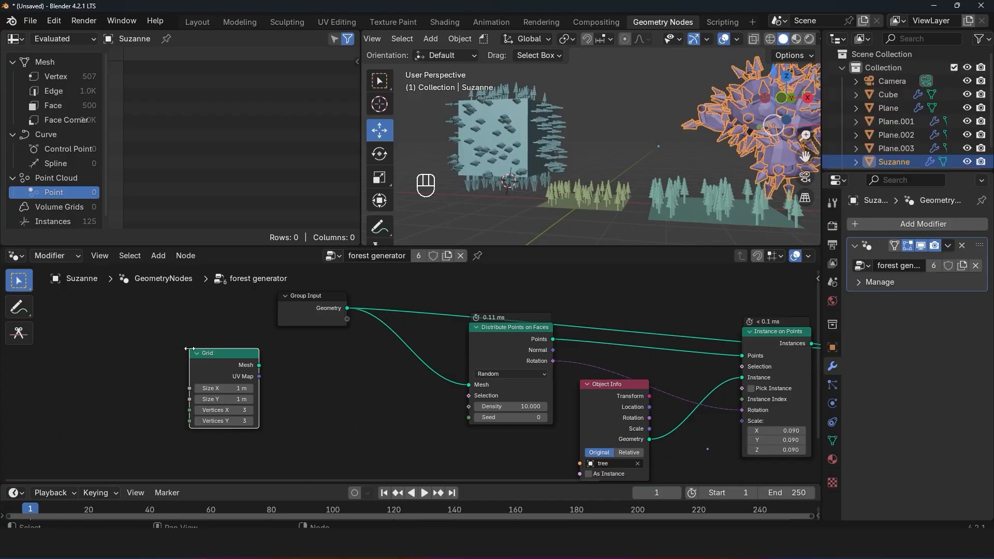
drag(331, 306, 250, 294)
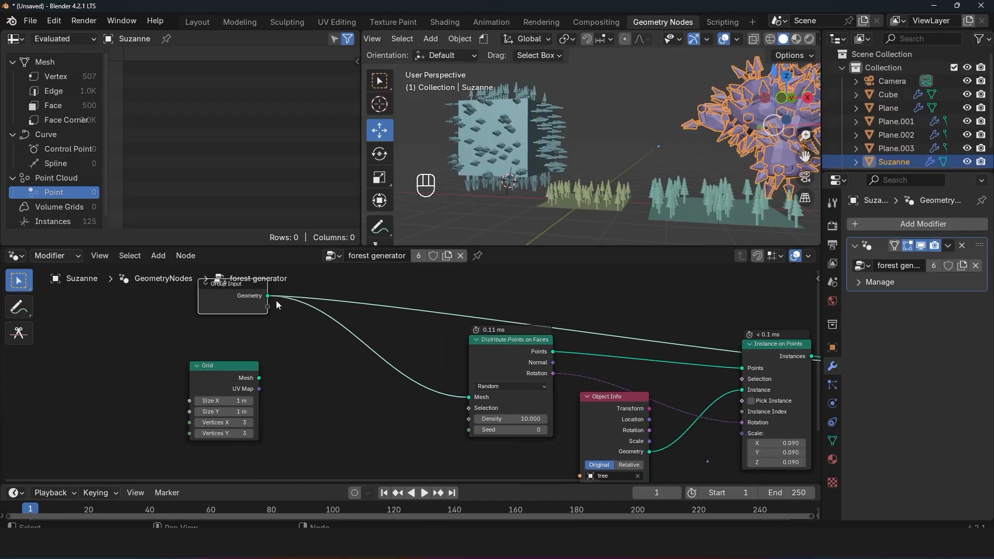
ctrl+drag(267, 295, 266, 428)
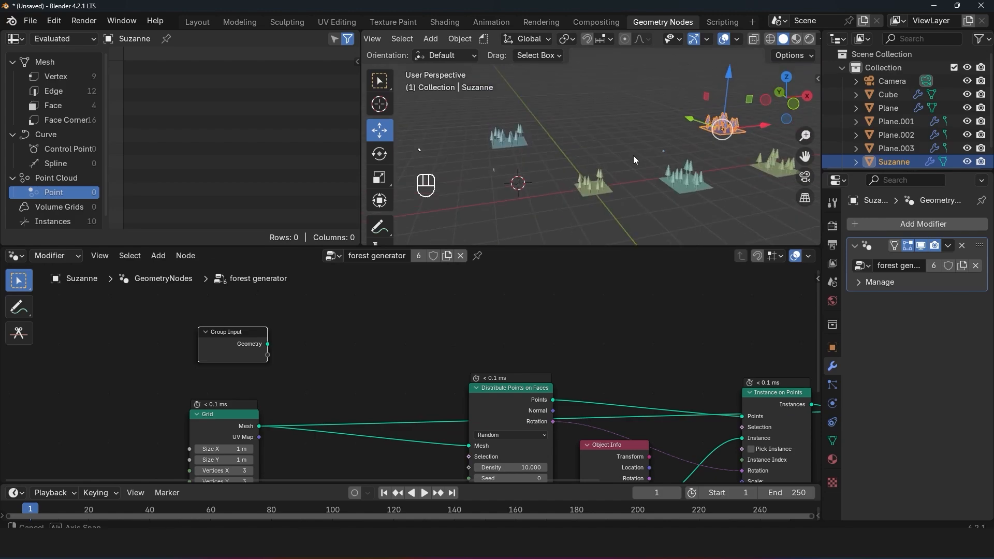
Step: Examine how the Grid node affects all forest objects in the scene, and review the complete node tree
middle_drag(592, 174, 493, 148)
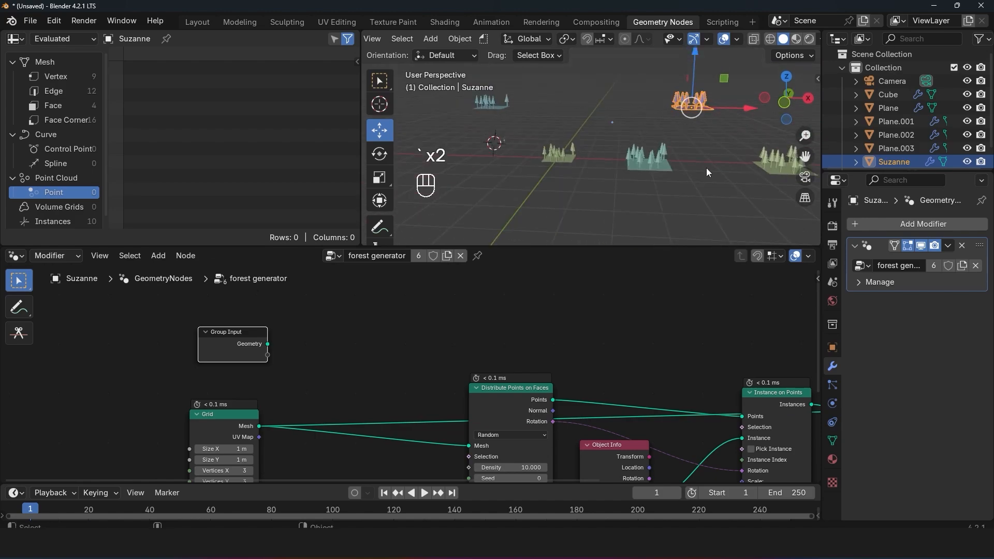
shift+middle_drag(719, 165, 592, 133)
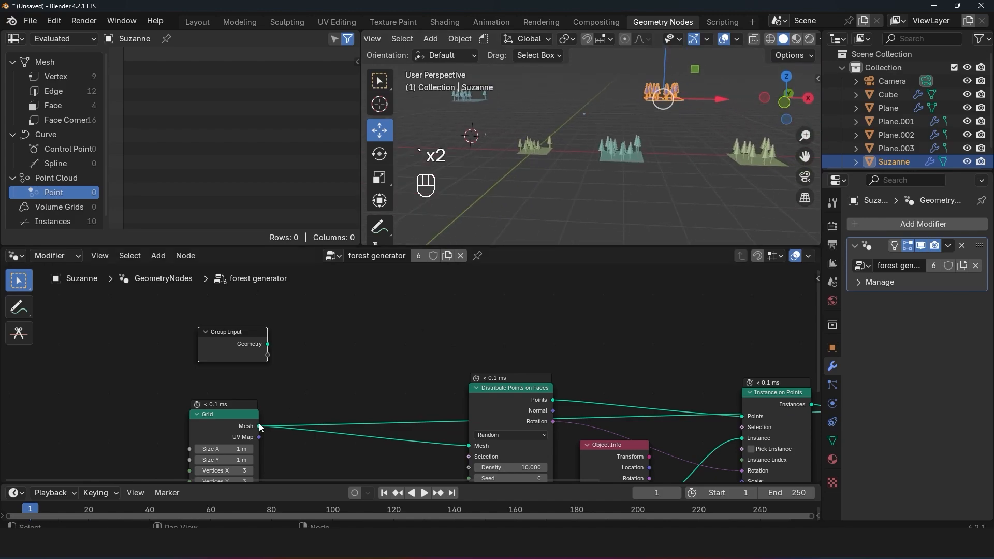
middle_drag(283, 397, 337, 357)
scroll(617, 182, up, 4)
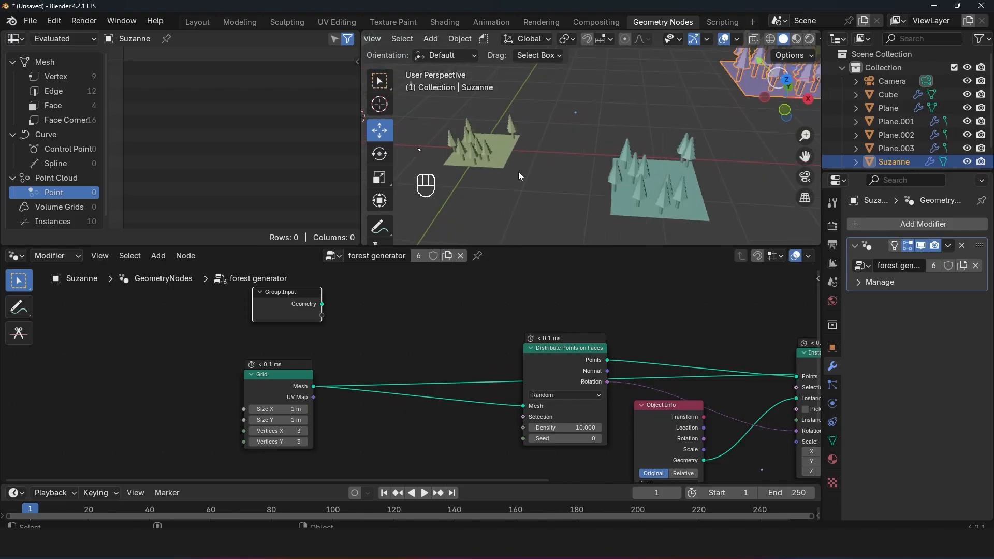
scroll(559, 334, down, 5)
middle_drag(559, 334, 434, 309)
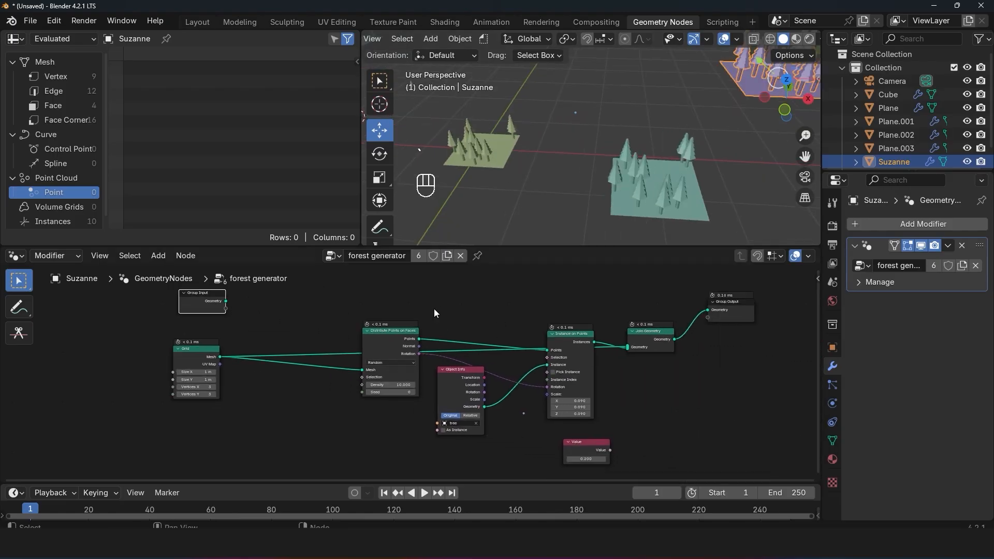
scroll(434, 309, down, 3)
scroll(259, 314, up, 5)
scroll(262, 301, down, 1)
middle_drag(262, 300, 357, 344)
middle_drag(357, 344, 383, 354)
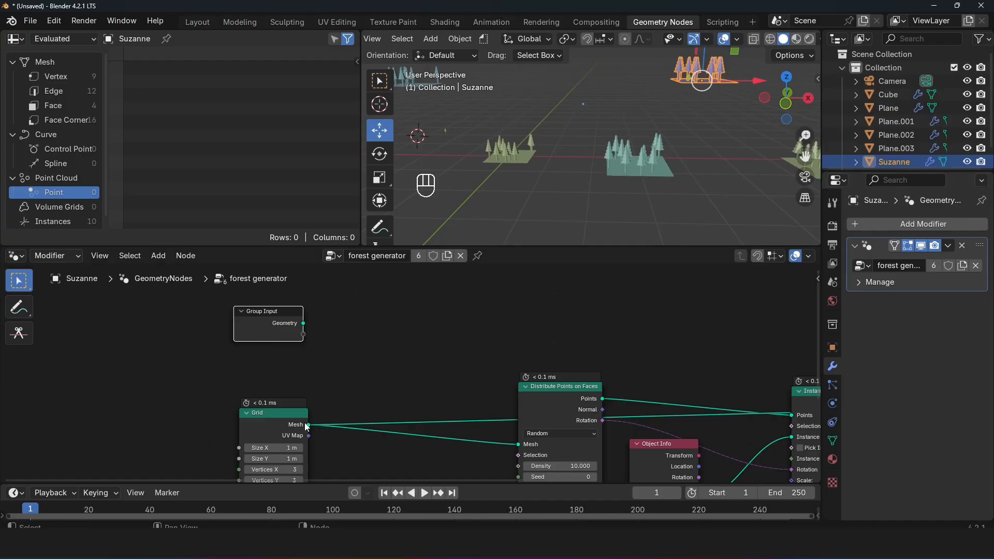
Step: Transfer both links from the Grid's Mesh output back to Group Input's Geometry output, and deselect all objects
ctrl+drag(308, 425, 296, 327)
scroll(542, 150, down, 4)
shift+middle_drag(542, 151, 596, 197)
scroll(596, 197, up, 1)
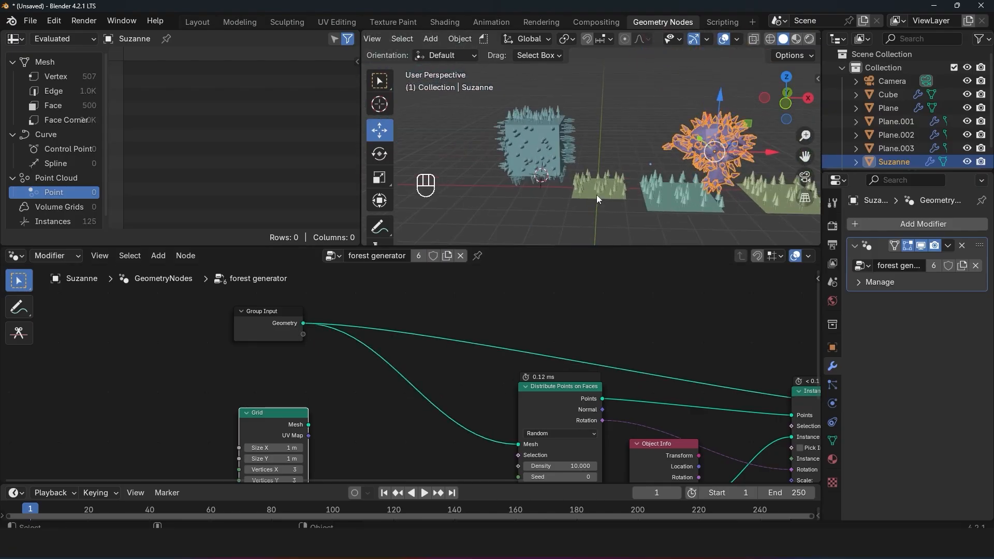
key(alt+a)
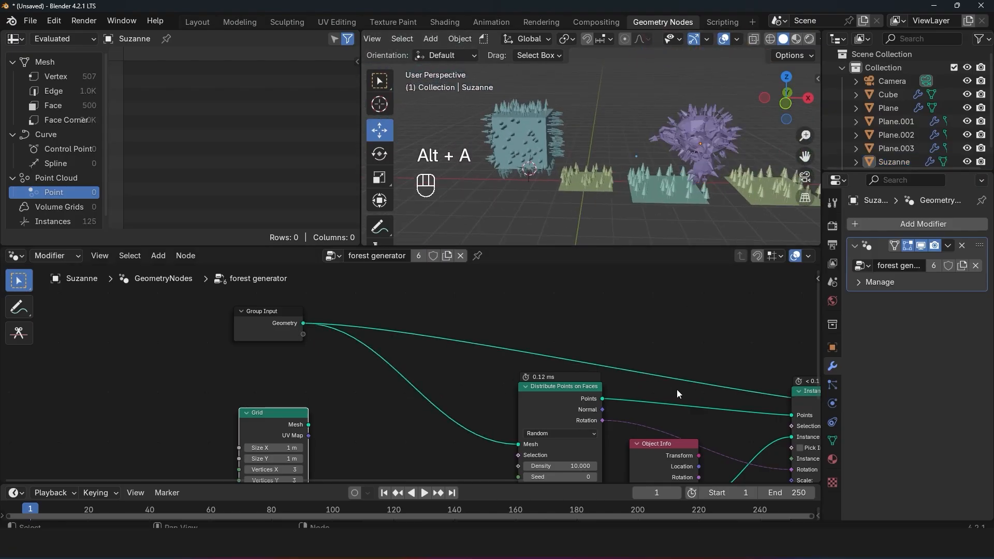
Step: Inspect the restored forests on all objects, and delete the unused Grid node
middle_drag(680, 392, 644, 386)
middle_drag(575, 208, 612, 206)
key(grave)
key(grave)
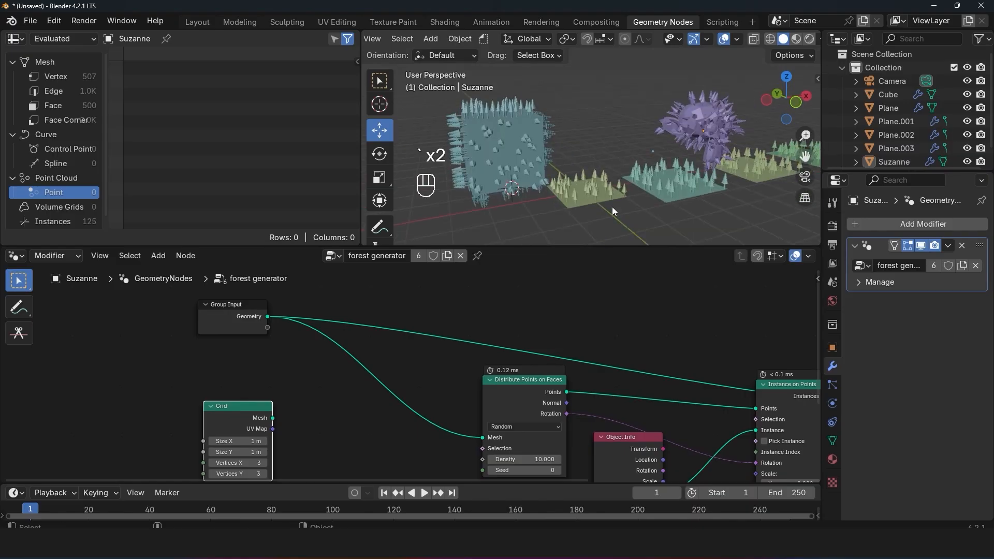
key(grave)
middle_drag(687, 185, 665, 179)
scroll(664, 426, down, 1)
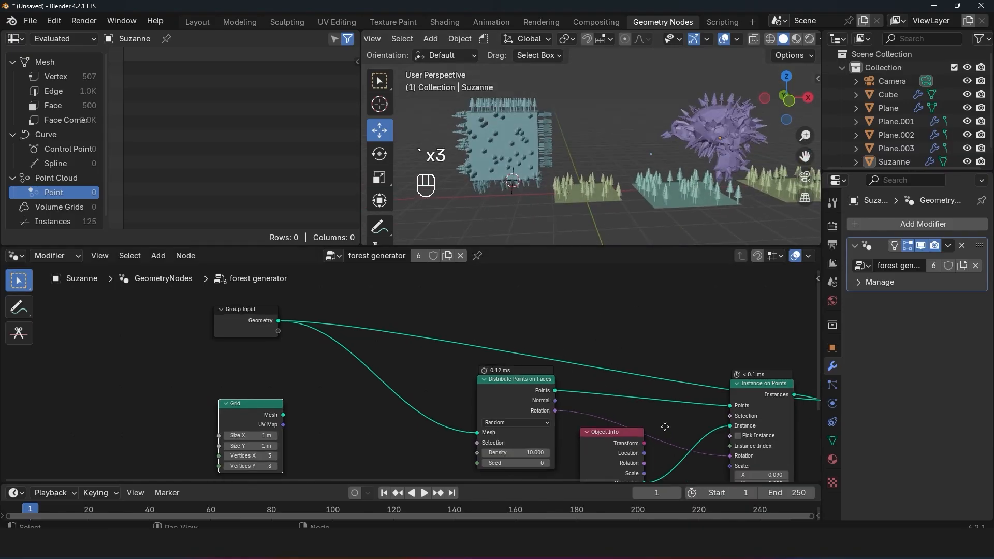
middle_drag(663, 427, 663, 356)
key(x)
Step: Lower the Group Input node and connect the Scale input of Instance on Points to its empty socket
scroll(343, 393, down, 3)
middle_drag(343, 392, 380, 425)
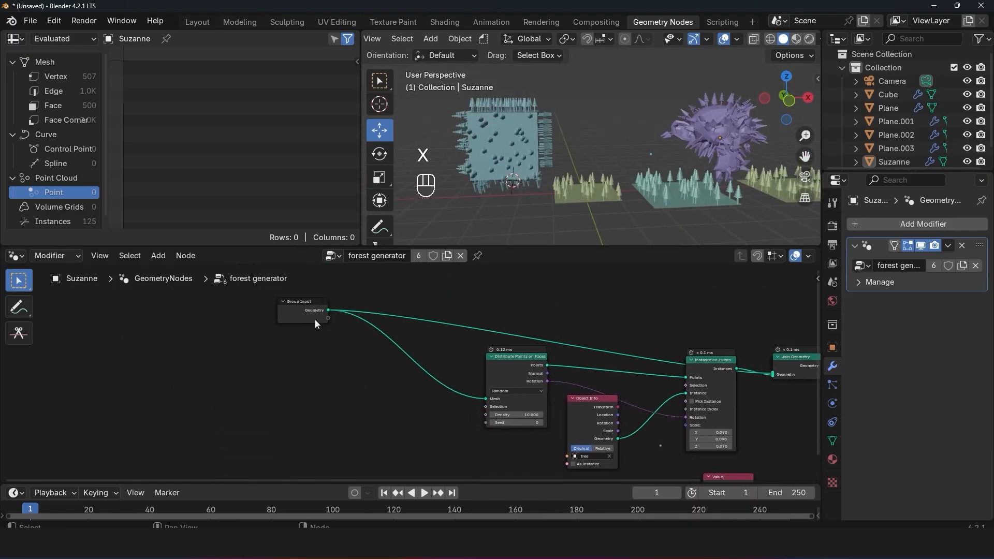
drag(314, 319, 316, 371)
middle_drag(710, 441, 687, 393)
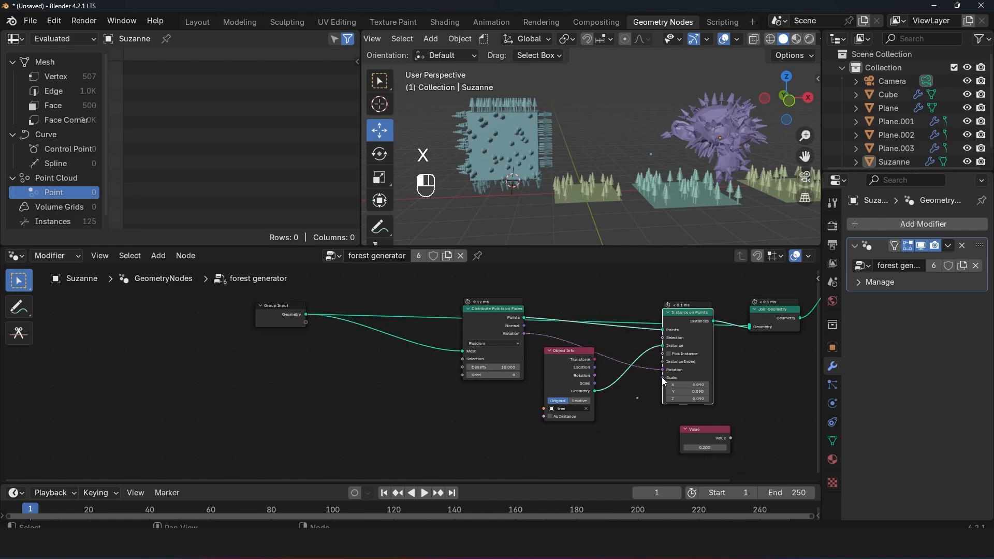
drag(662, 378, 302, 322)
scroll(276, 319, up, 2)
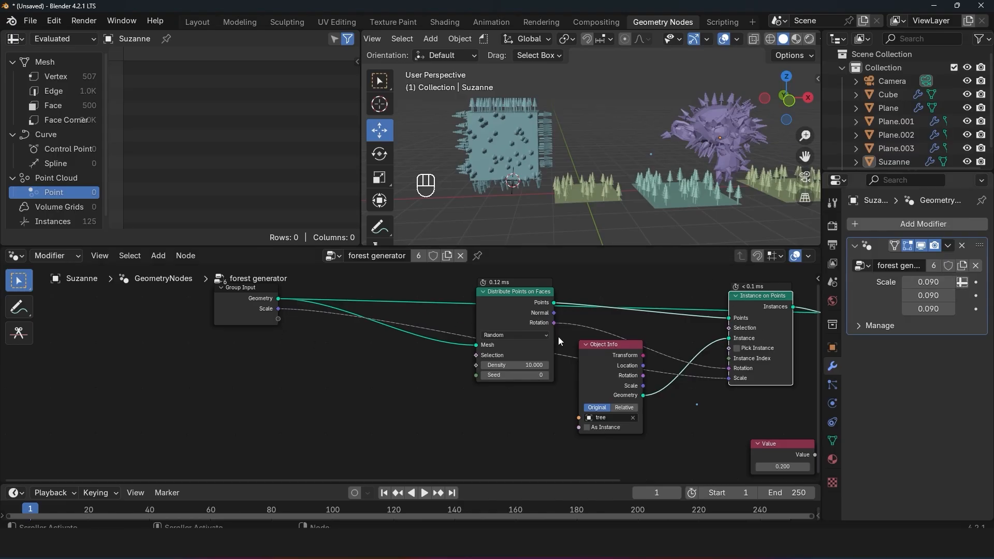
Step: Vary the modifier Scale per object, making the first plane's trees much taller and setting Plane.001's Y scale to 0.540
click(479, 136)
scroll(477, 136, up, 2)
key(alt+a)
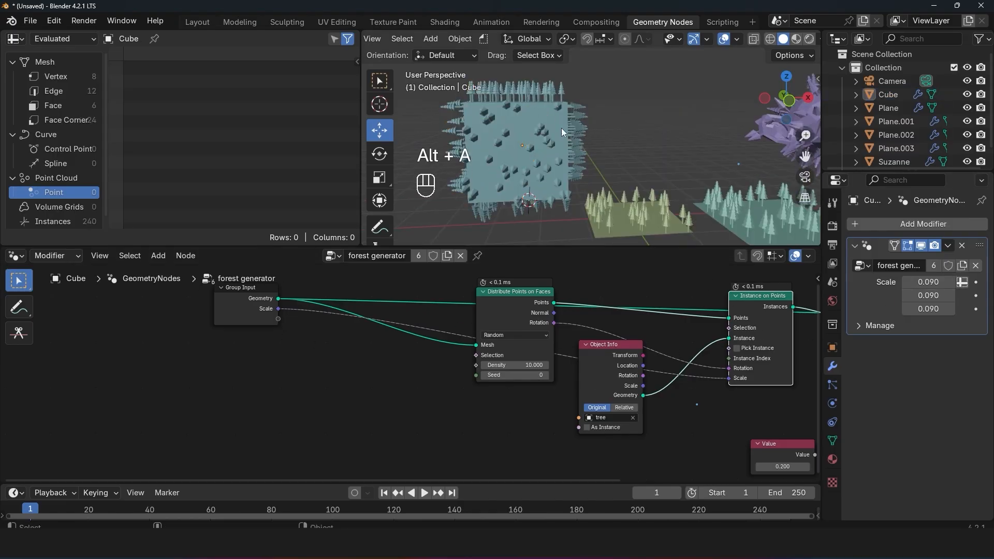
click(562, 128)
click(896, 121)
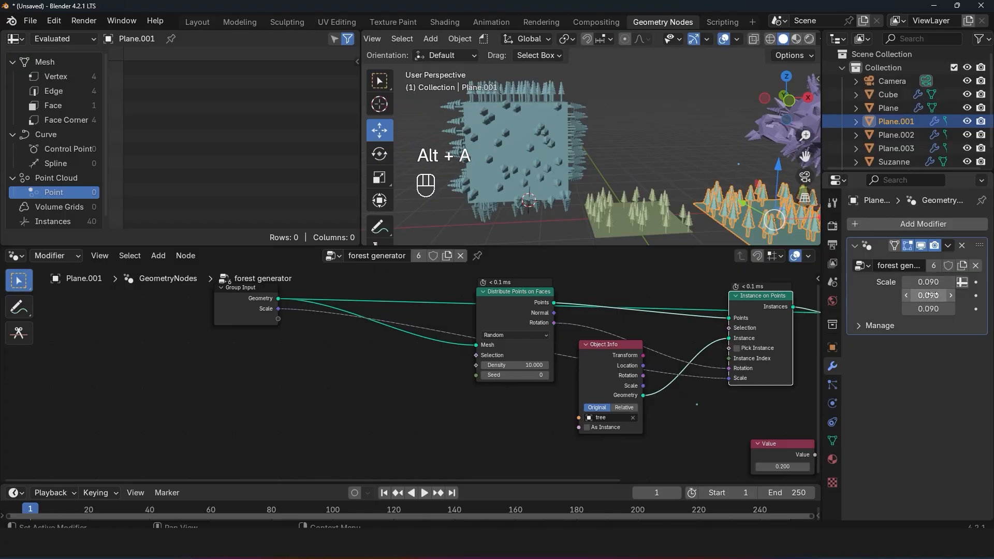
click(560, 148)
drag(927, 284, 959, 296)
click(654, 207)
click(936, 325)
click(754, 203)
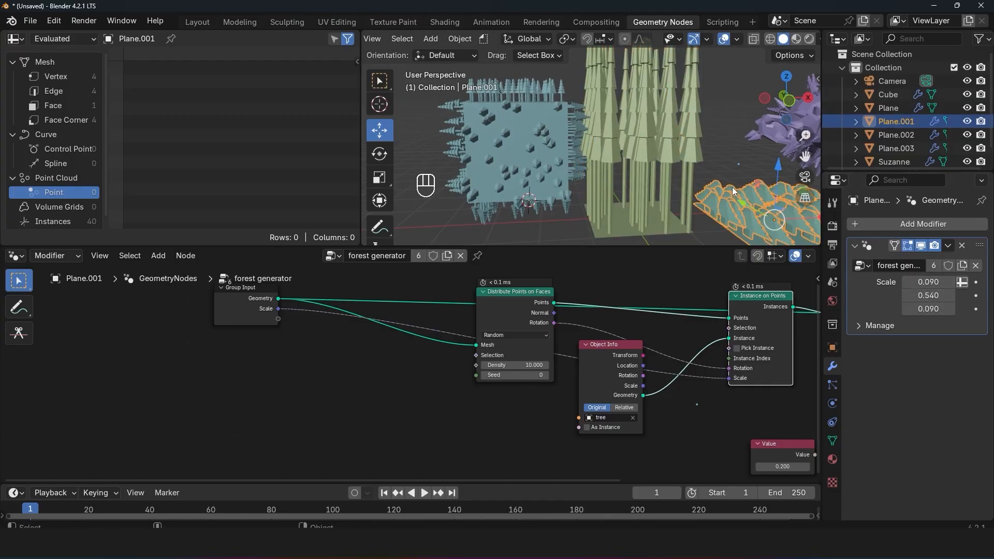
Step: Set the Y scale in Suzanne's forest generator modifier to -0.150
shift+middle_drag(733, 188, 603, 181)
click(708, 154)
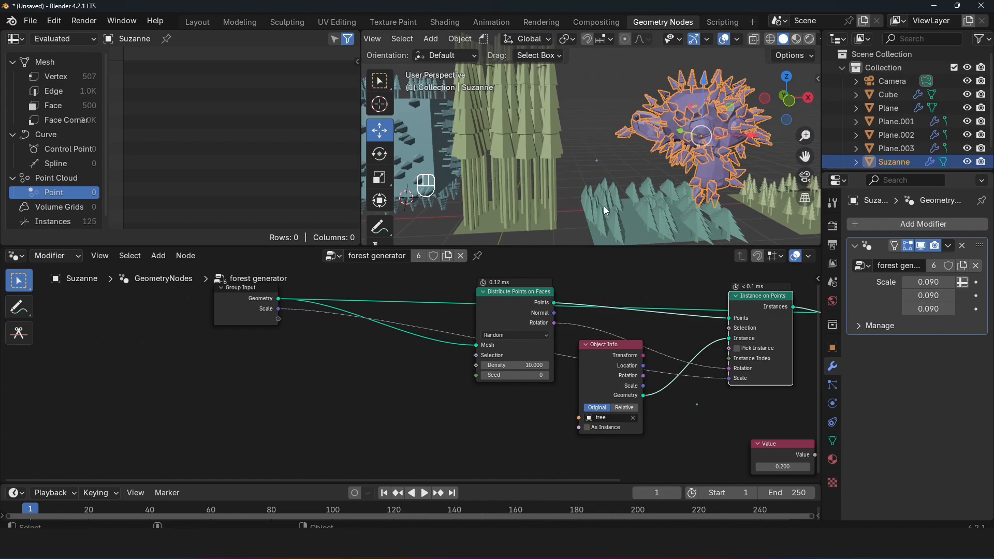
scroll(604, 206, down, 4)
middle_drag(682, 199, 638, 202)
key(alt+a)
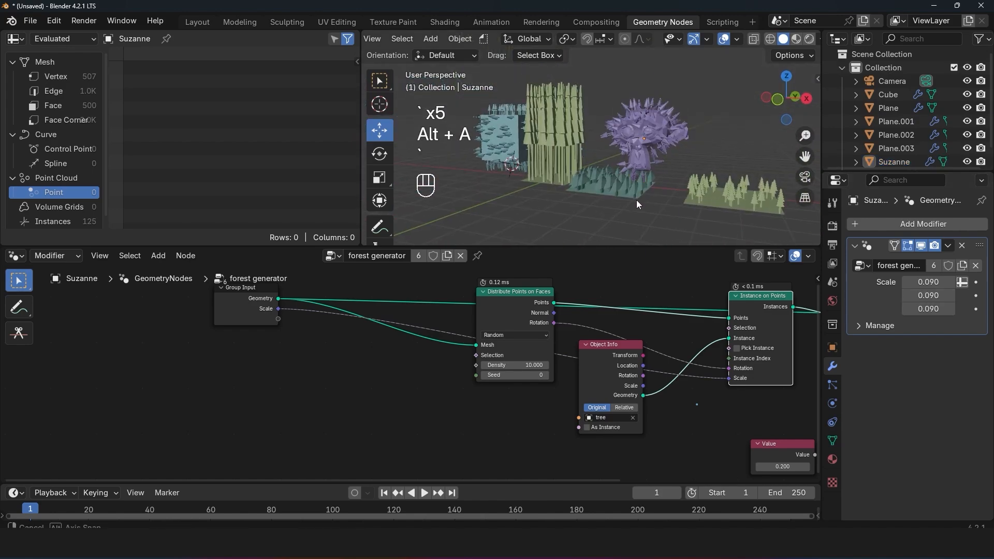
scroll(673, 214, up, 2)
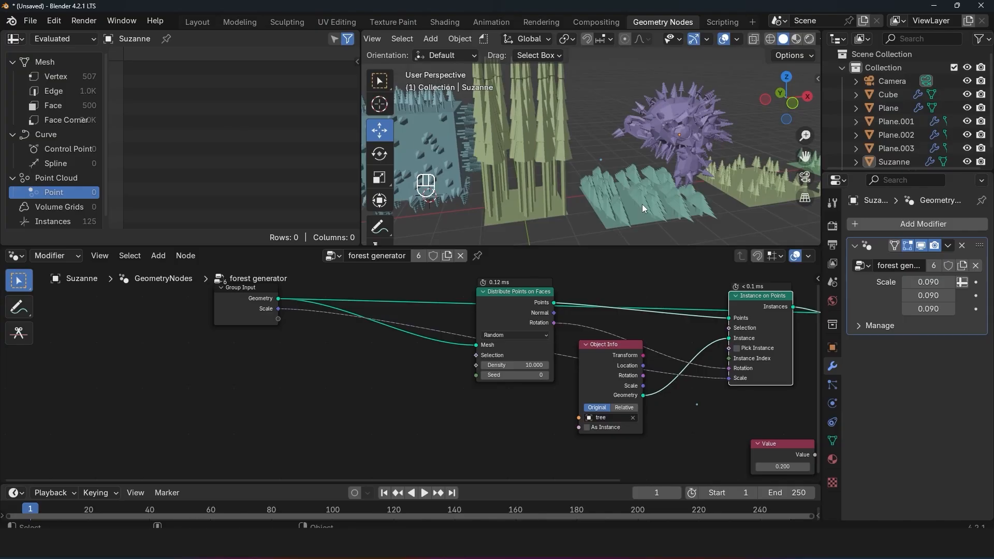
drag(929, 295, 888, 295)
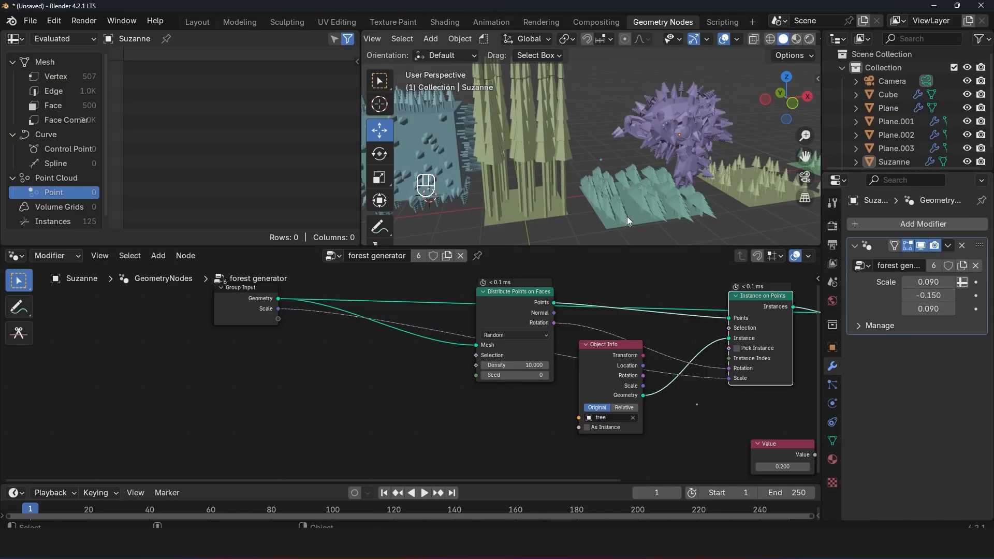
Step: Open the forest generator's group settings and examine how the Group Sockets list corresponds to the sockets on the Group Input node
middle_drag(284, 309, 344, 321)
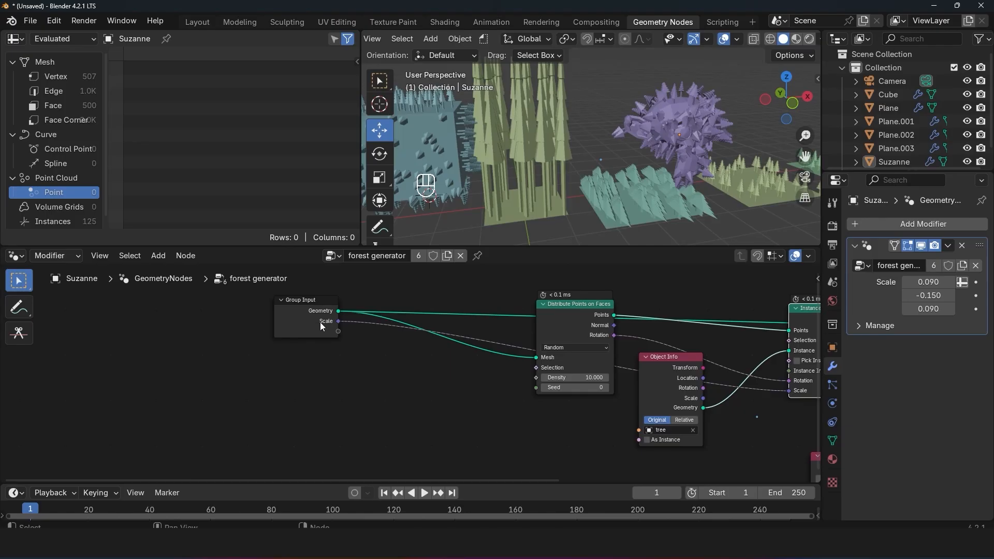
mouse_move(321, 326)
middle_drag(612, 386, 545, 379)
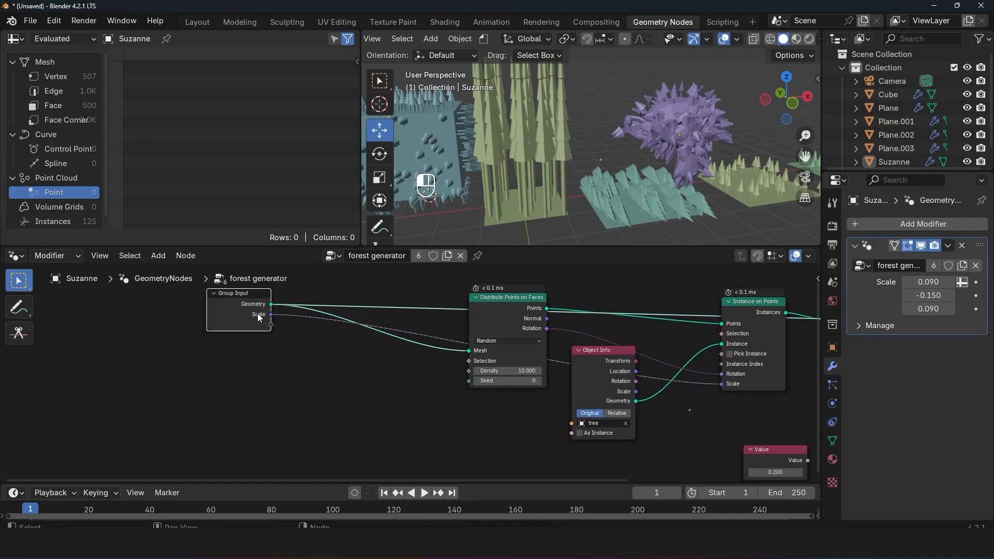
key(n)
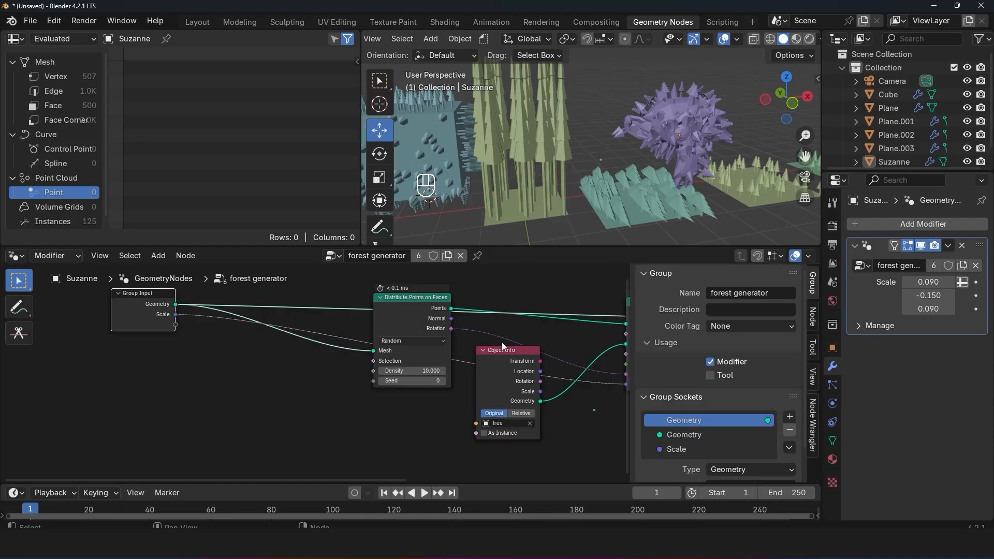
scroll(664, 415, down, 2)
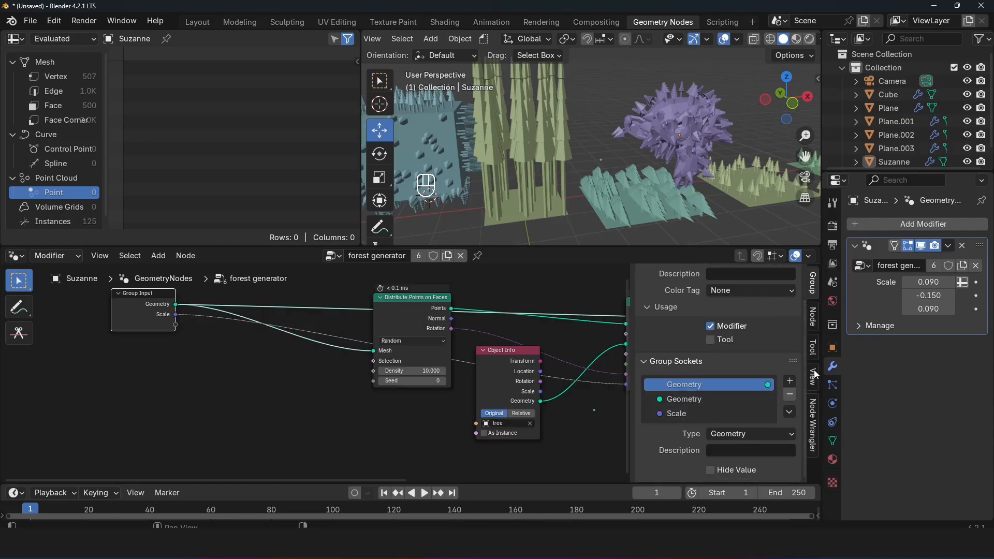
scroll(809, 293, up, 2)
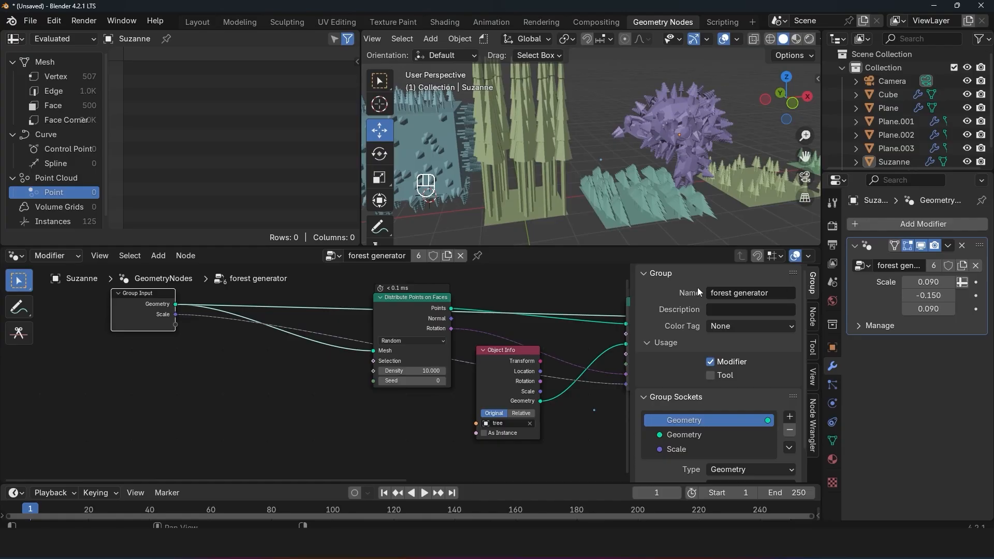
scroll(589, 332, down, 3)
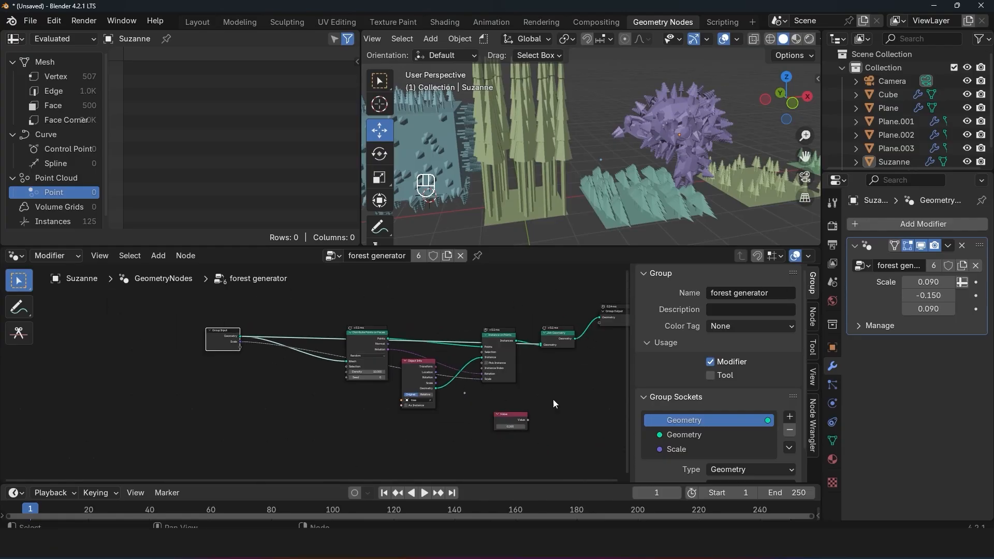
scroll(706, 386, down, 2)
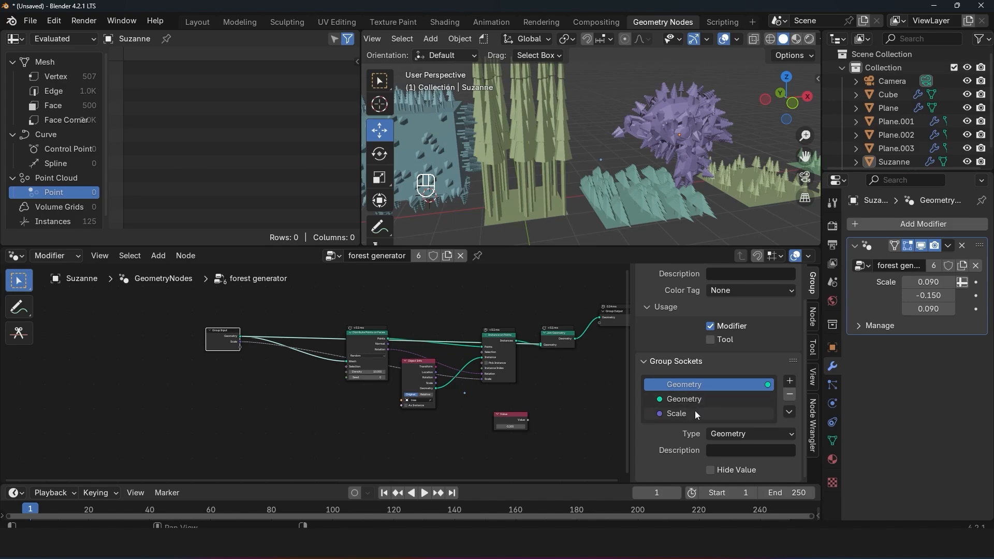
scroll(707, 423, up, 2)
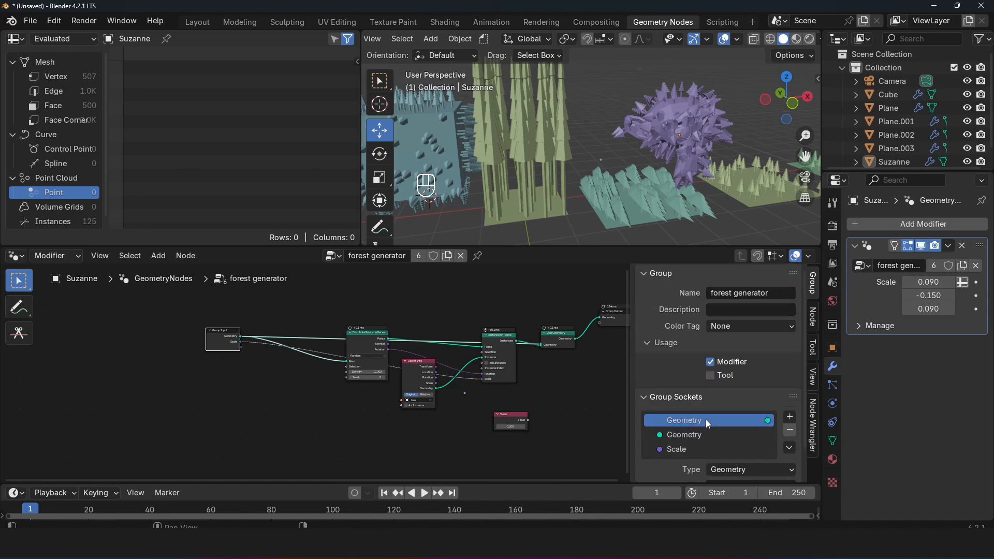
scroll(312, 374, up, 2)
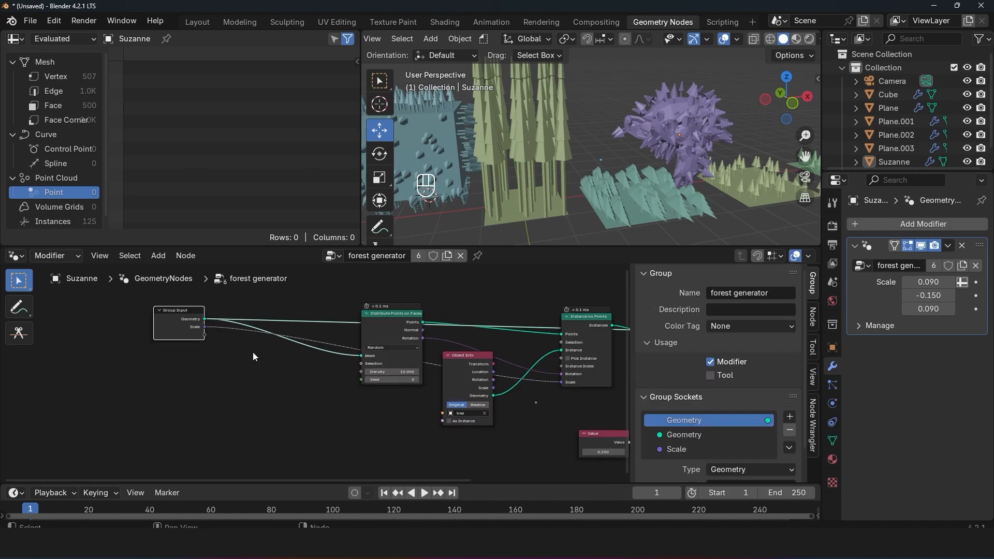
click(690, 431)
click(684, 449)
scroll(230, 343, up, 6)
middle_drag(230, 343, 358, 399)
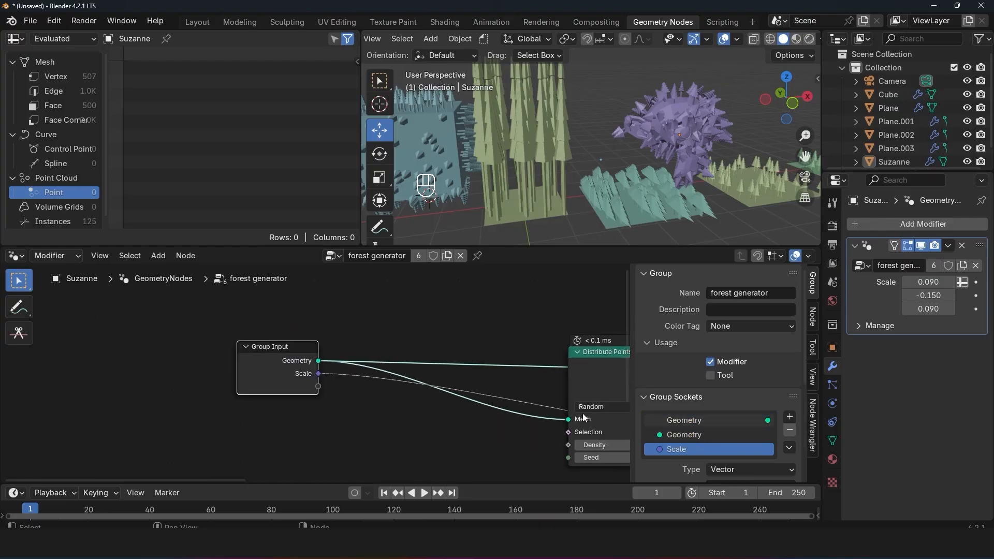
Step: Rename the Geometry output socket of the forest generator group to "out"
click(718, 424)
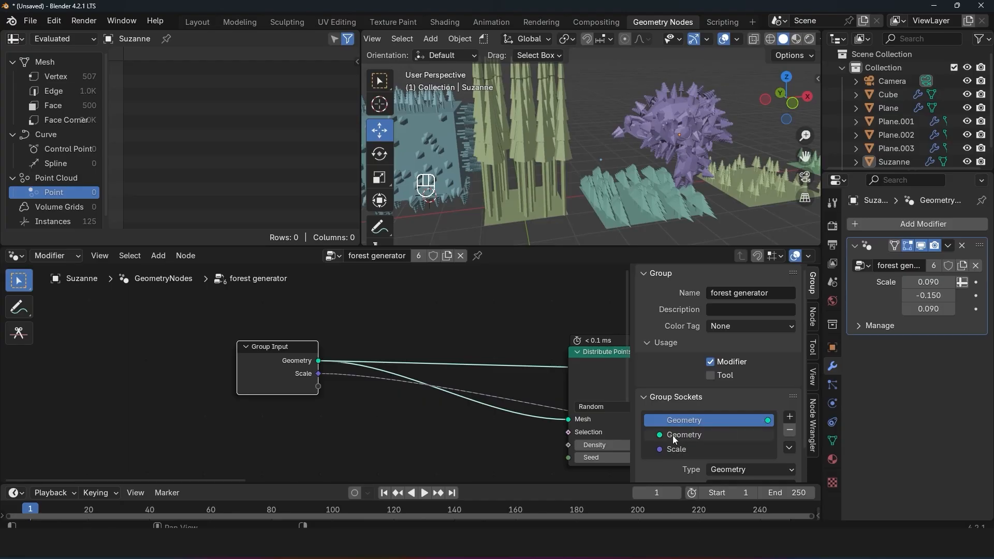
scroll(608, 407, down, 4)
middle_drag(606, 404, 140, 379)
middle_drag(444, 362, 393, 382)
drag(510, 354, 553, 365)
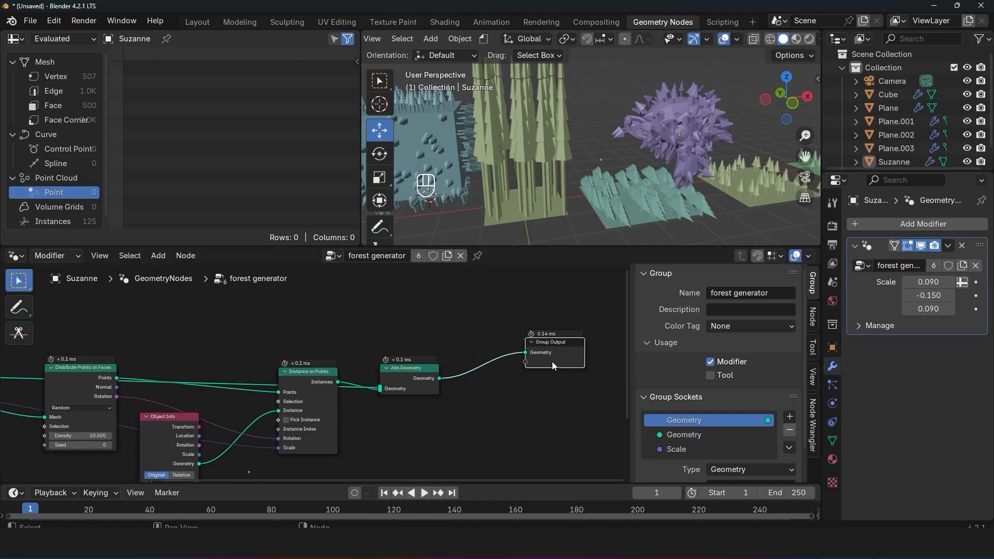
double_click(692, 422)
text(out)
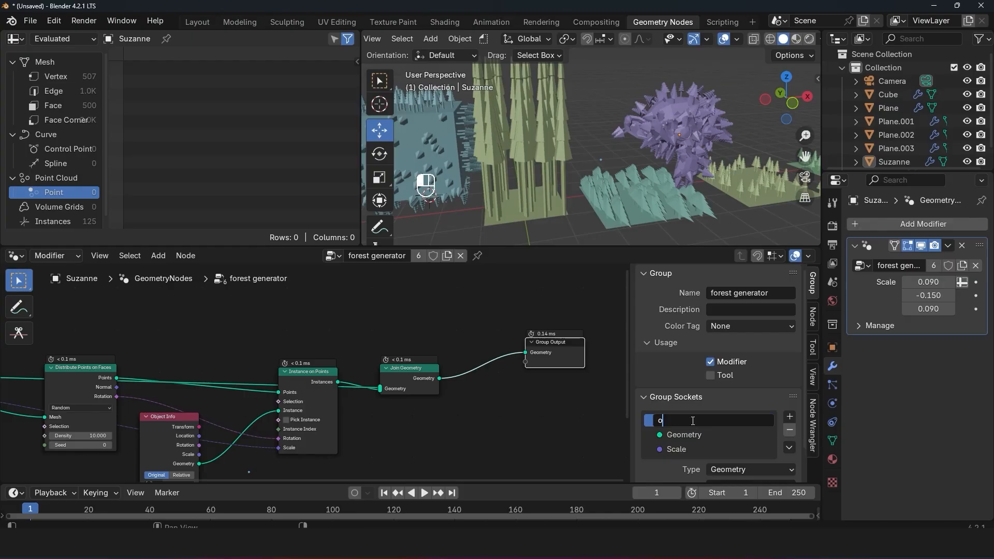
key(Return)
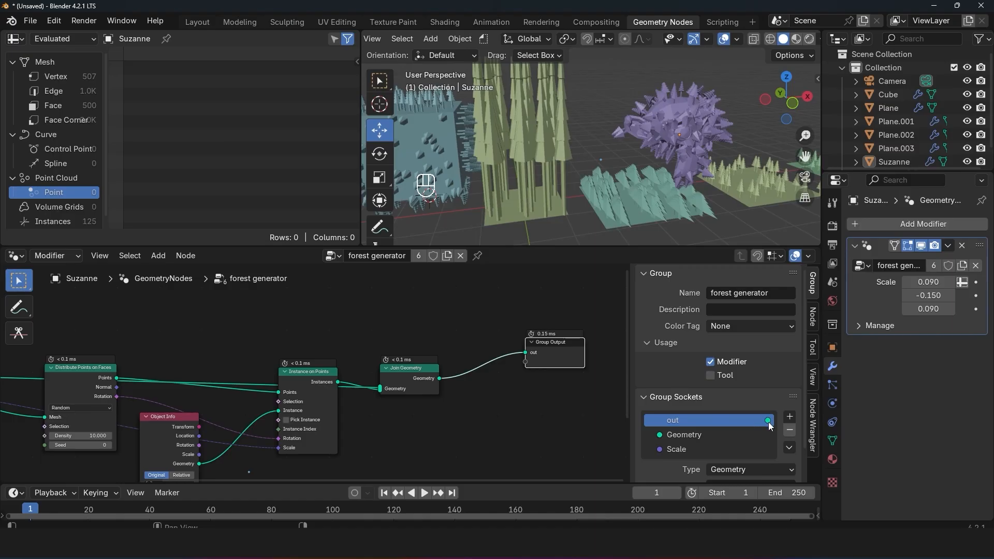
Step: Rename the Geometry input socket of the forest generator group to "data in"
scroll(346, 374, left, 10)
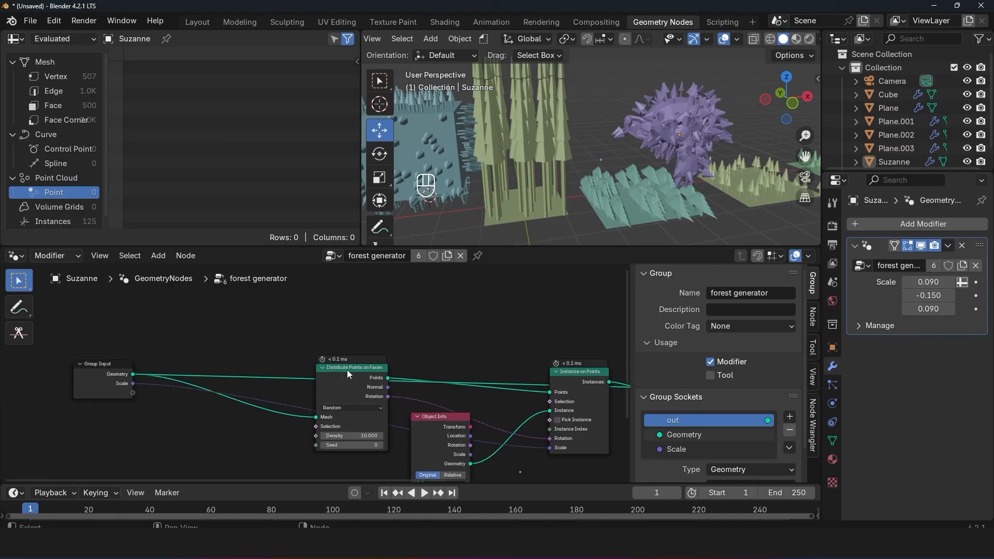
double_click(690, 436)
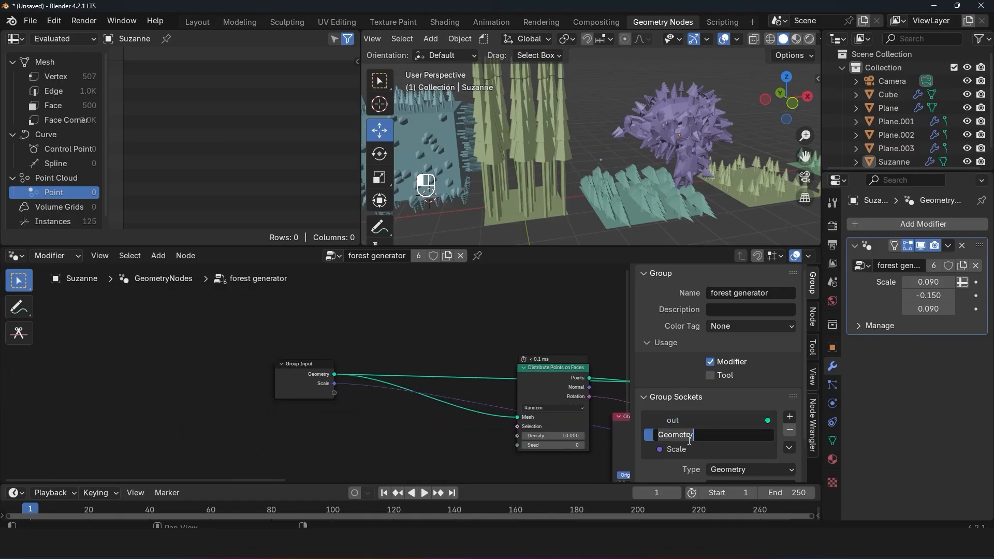
text(input)
key(Return)
double_click(672, 432)
text(data in)
key(Return)
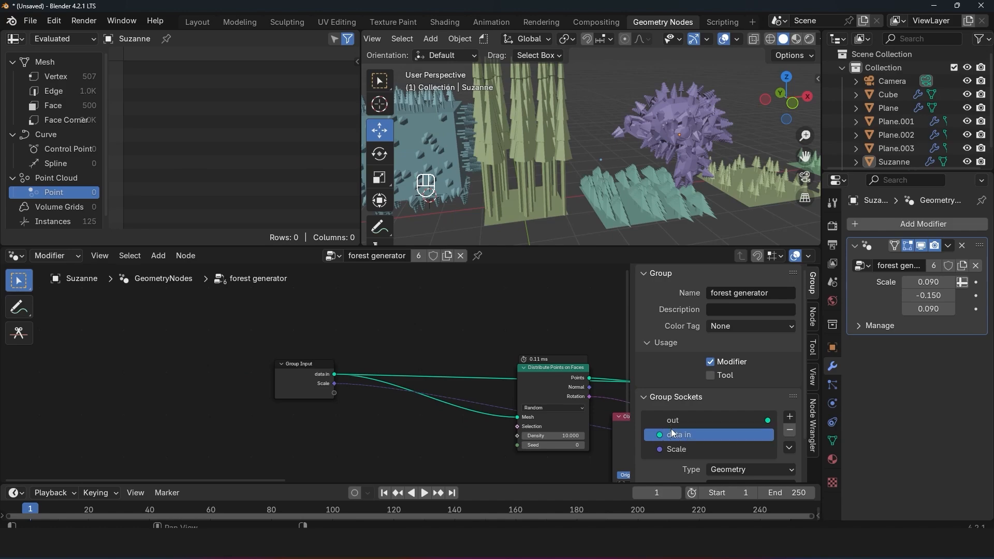
Step: Change the type of the group's Scale input socket to Float
double_click(694, 449)
click(635, 449)
middle_drag(564, 446, 511, 421)
scroll(655, 423, down, 3)
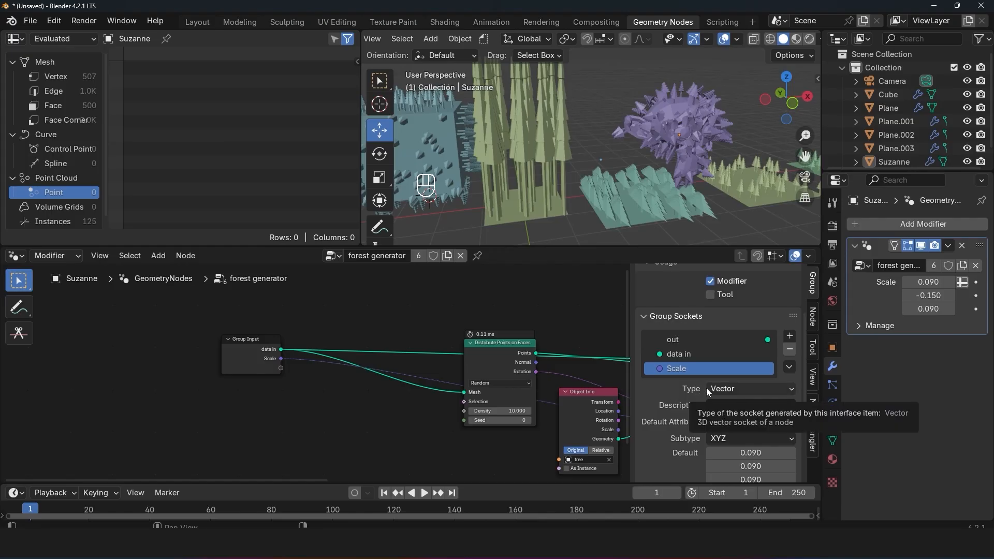
scroll(703, 403, down, 3)
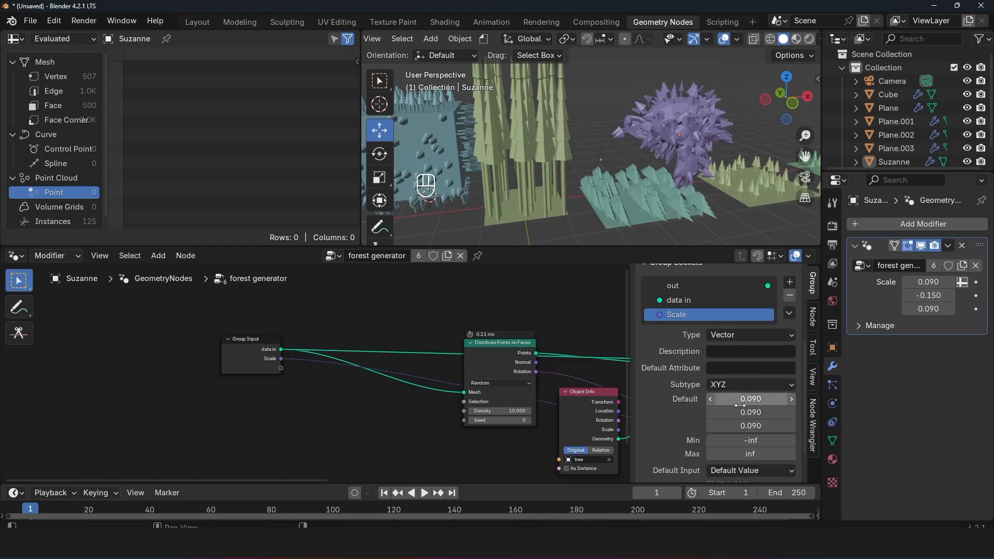
click(751, 337)
click(724, 337)
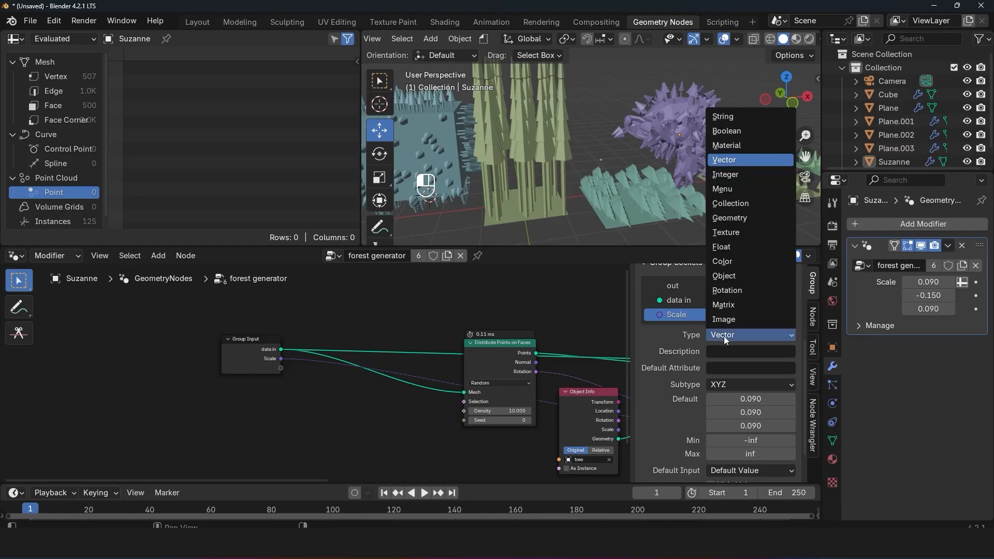
click(728, 248)
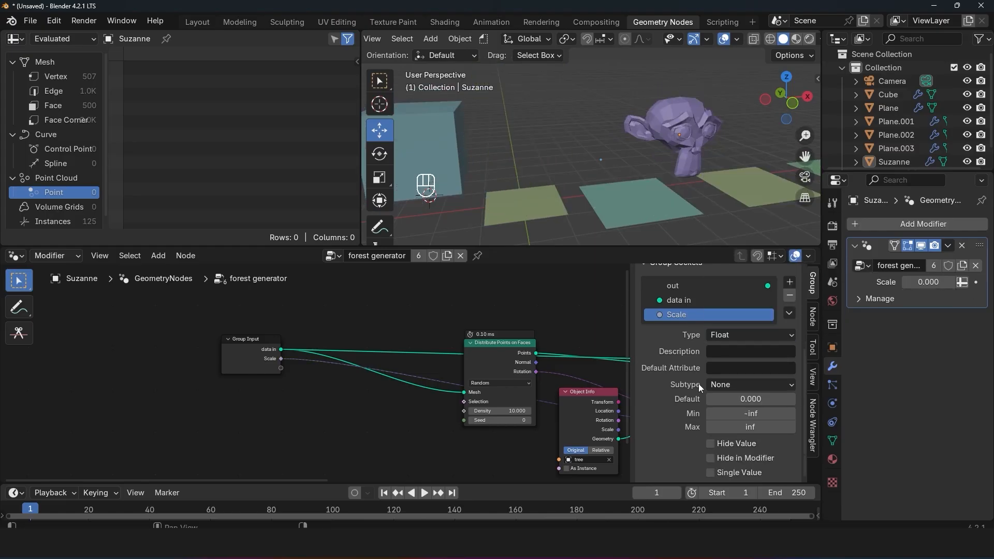
Step: Set the default value of the group's Scale input socket to 1.000
middle_drag(472, 399, 389, 386)
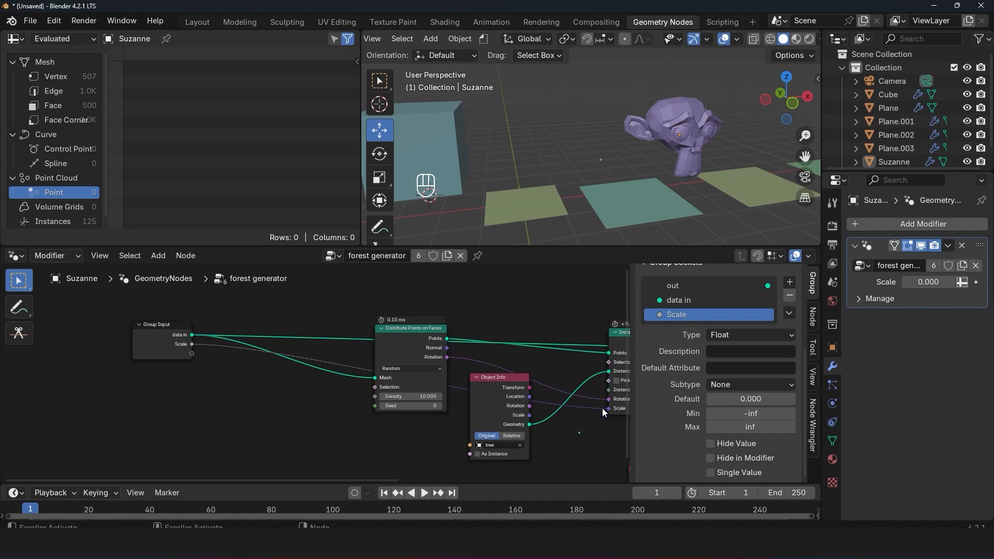
drag(608, 409, 193, 345)
click(751, 399)
text(1)
key(Return)
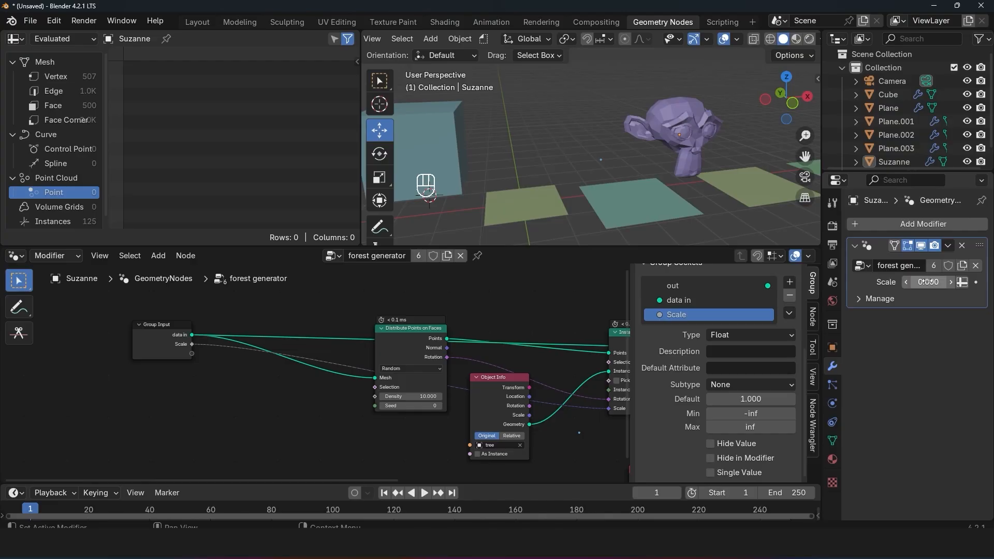
Step: Raise the modifier Scale for Suzanne and the two planes nearest the Cube, and set the Cube's Scale to 0.160
mouse_move(928, 283)
mouse_down()
mouse_move(973, 282)
mouse_move(928, 283)
mouse_up()
click(624, 213)
click(527, 193)
click(444, 169)
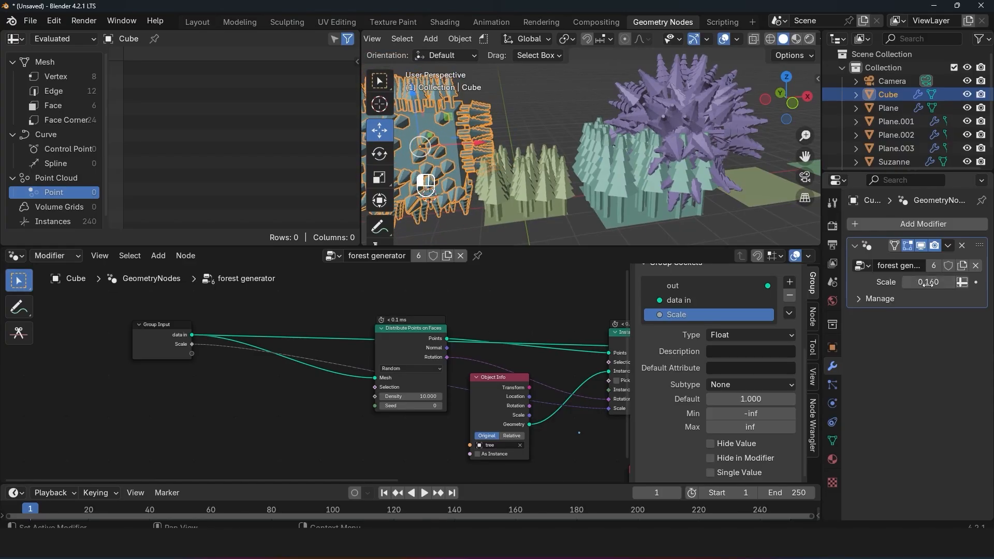
click(647, 138)
shift+middle_drag(647, 137, 734, 137)
click(507, 163)
Step: Expose the Density of Distribute Points on Faces by connecting it to the empty Group Input socket, keeping the socket name Density
middle_drag(455, 376, 559, 350)
scroll(549, 356, up, 1)
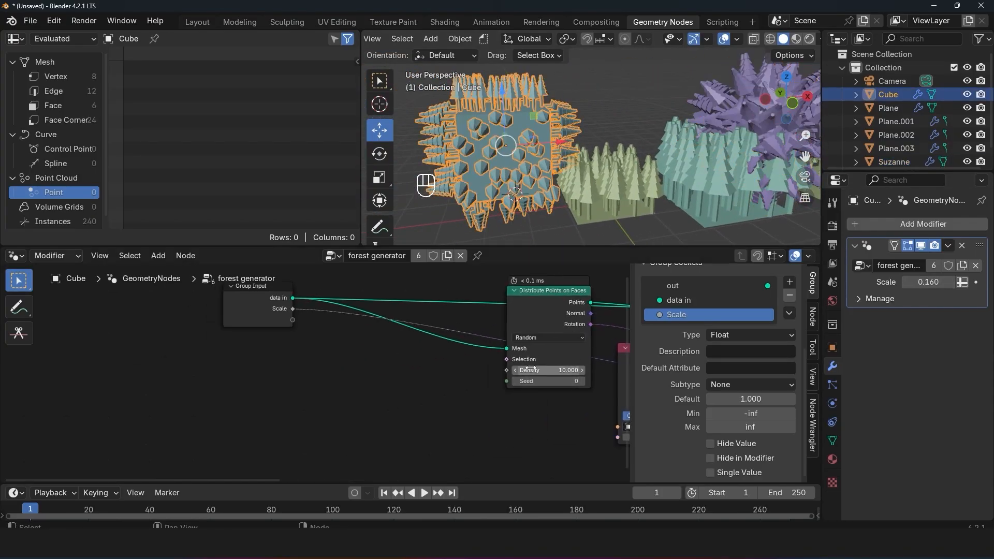
drag(507, 370, 291, 318)
double_click(693, 330)
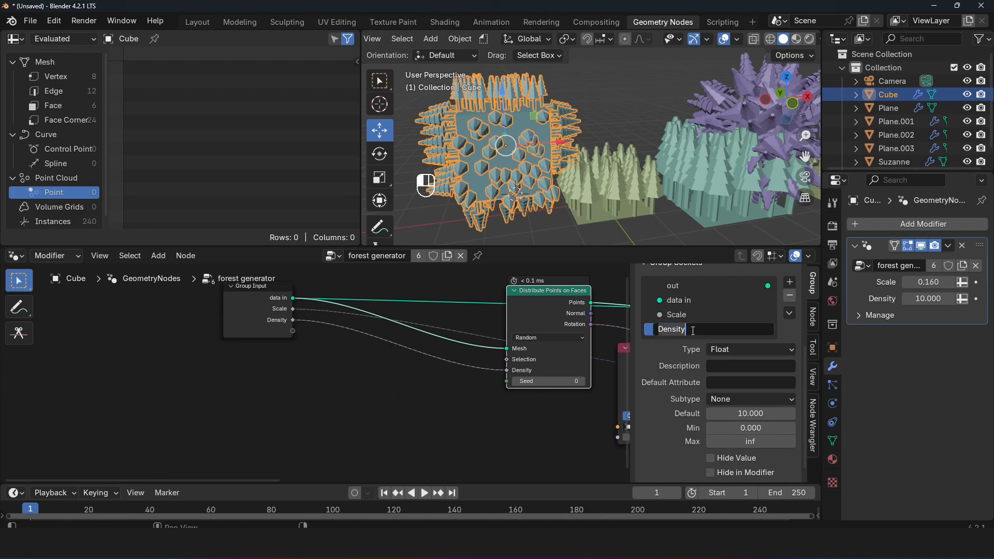
key(Return)
Step: Set the Density in the Cube's forest generator modifier to 100
drag(928, 299, 964, 299)
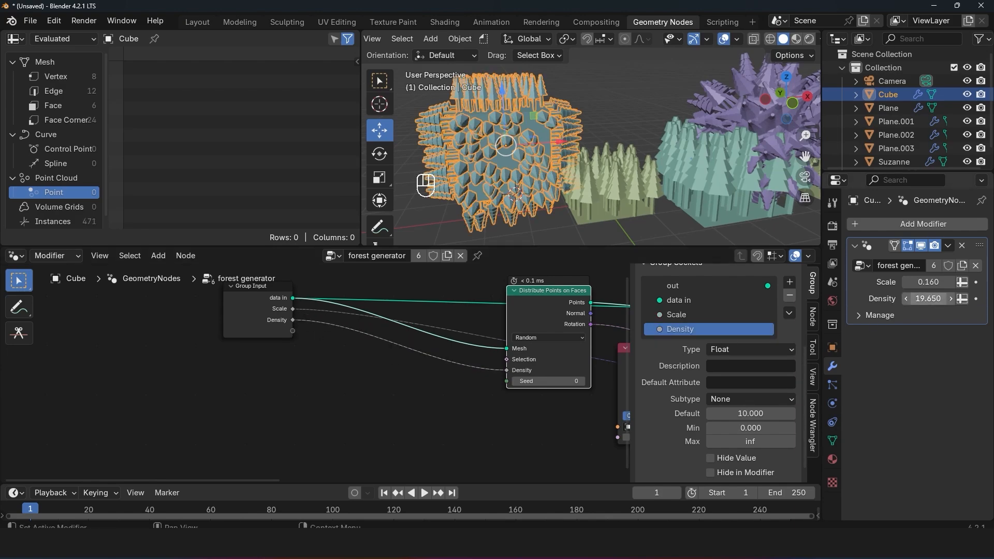
click(927, 299)
text(100)
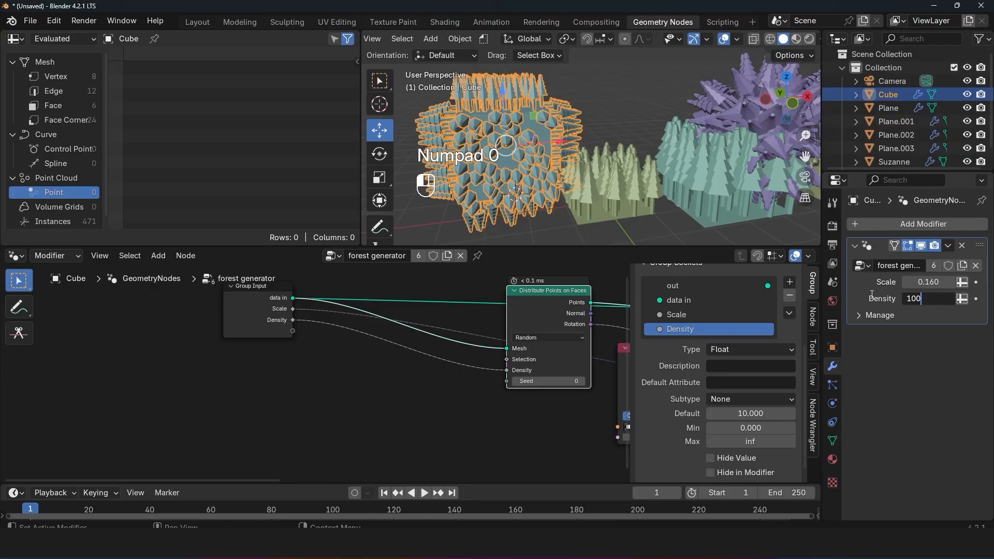
key(Return)
Step: Edit the Cube's mesh with edge selection and pull one vertical edge far outwards to stretch the forest, then return to Object Mode
middle_drag(558, 172, 648, 192)
key(alt+a)
click(579, 176)
scroll(579, 177, down, 3)
key(Tab)
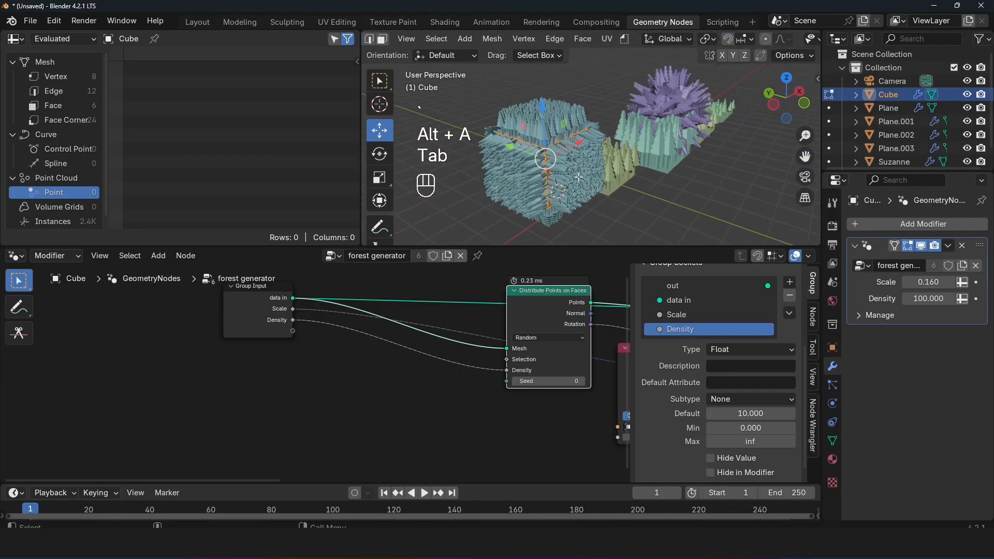
key(Tab)
middle_drag(367, 321, 366, 375)
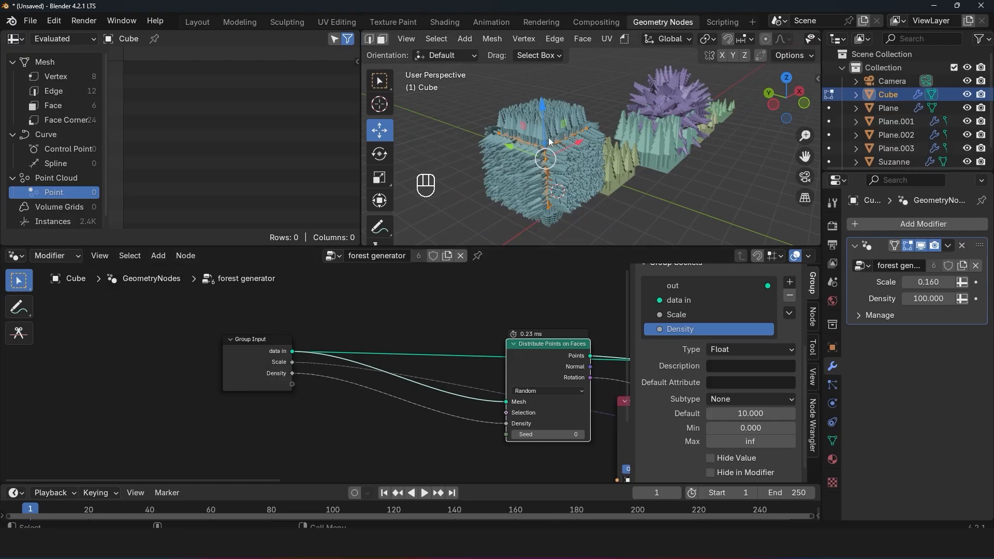
click(563, 144)
key(2)
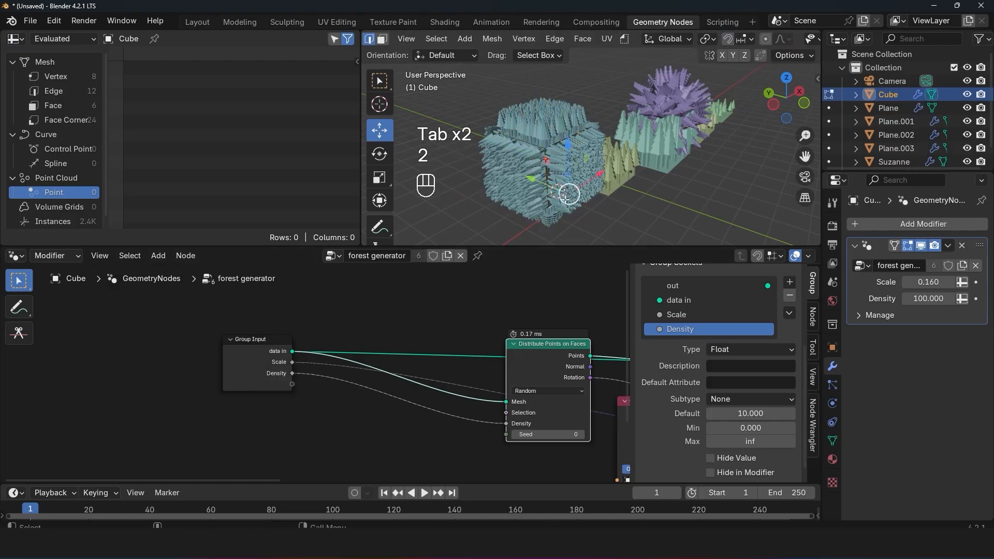
drag(539, 183, 702, 210)
key(Tab)
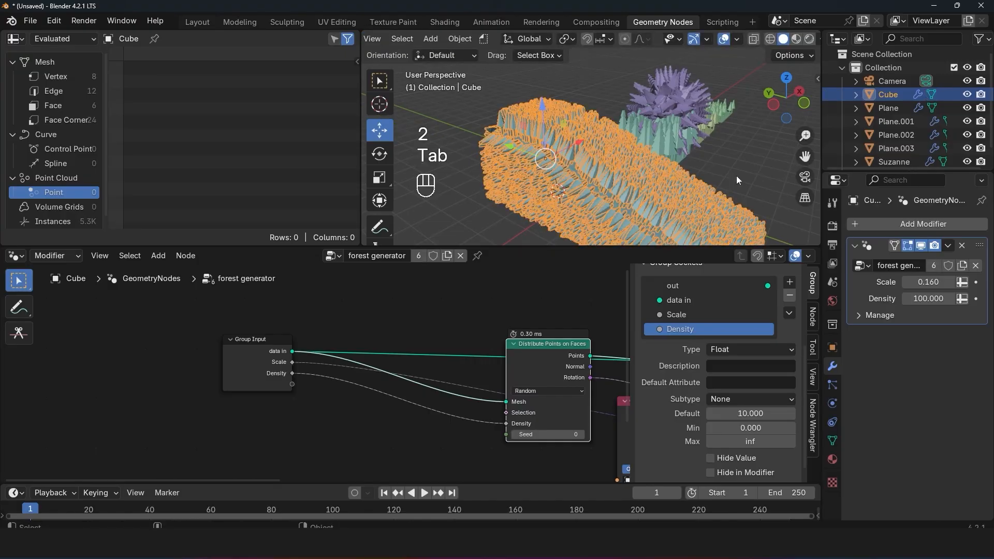
Step: Reopen the Cube's mesh for editing, move another vertical edge outwards along X, and select a further edge on the near side
key(grave)
middle_drag(705, 153, 626, 136)
key(alt+a)
key(Tab)
click(559, 146)
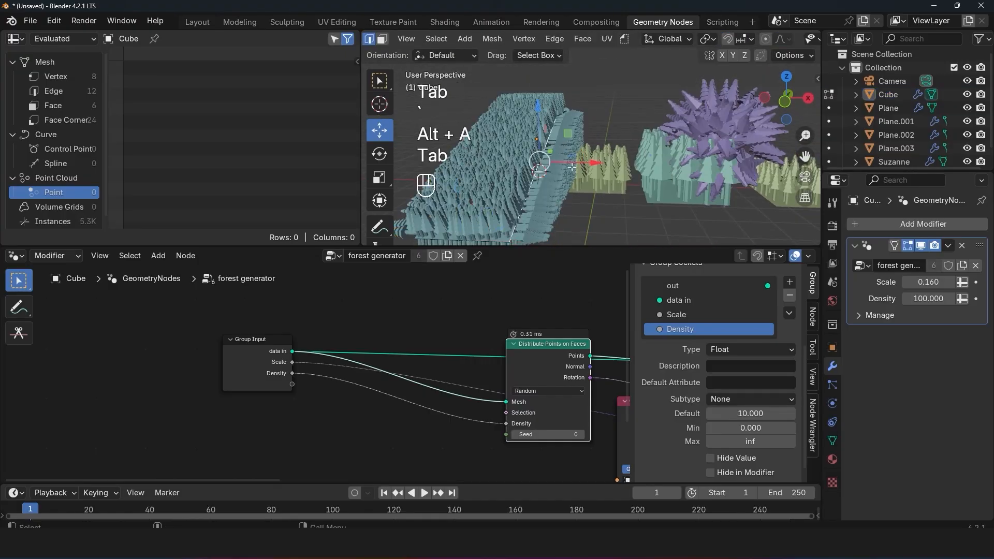
click(572, 168)
drag(600, 188, 691, 189)
middle_drag(508, 147, 533, 171)
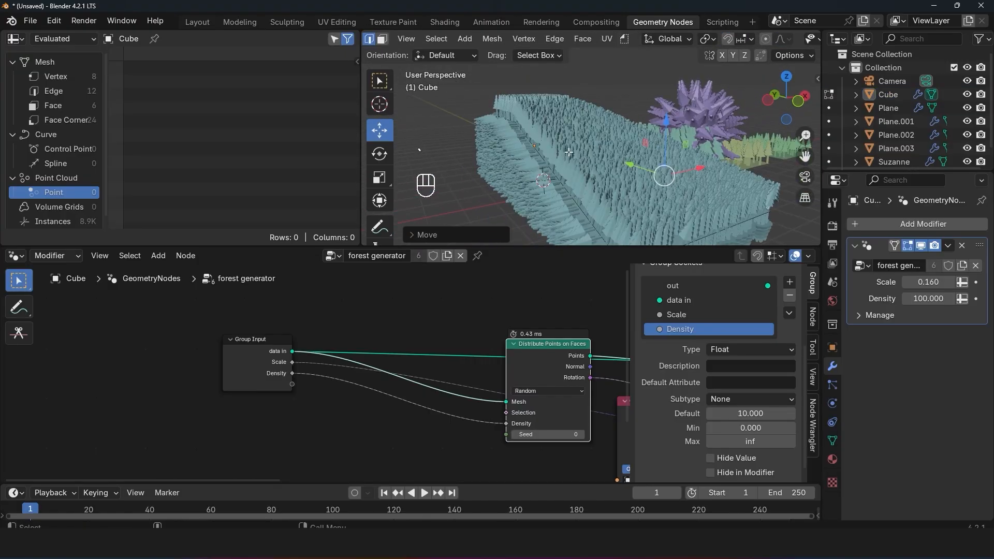
click(538, 204)
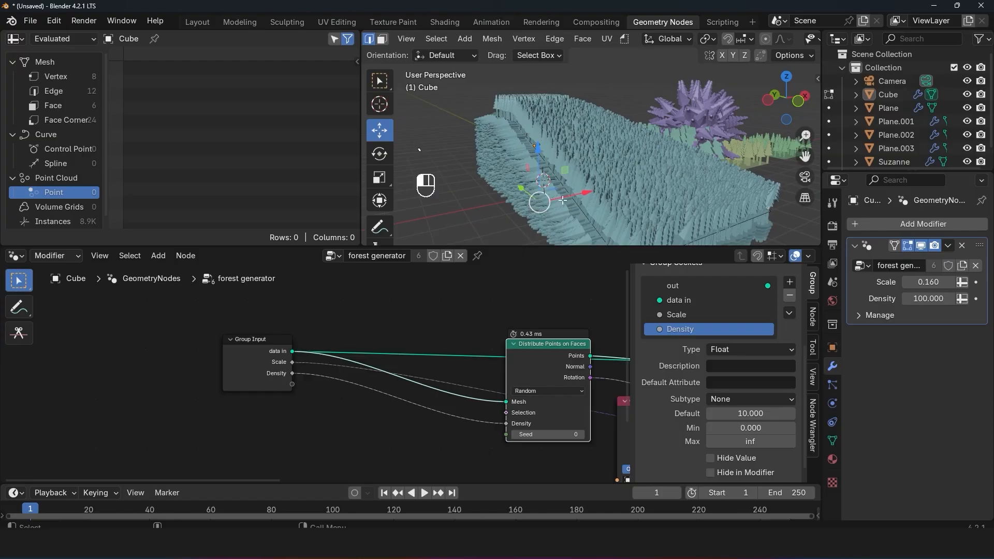
Step: Move the selected edge of the Cube's mesh in the negative X direction and return to Object Mode
drag(586, 192, 518, 201)
key(Tab)
middle_drag(577, 176, 538, 161)
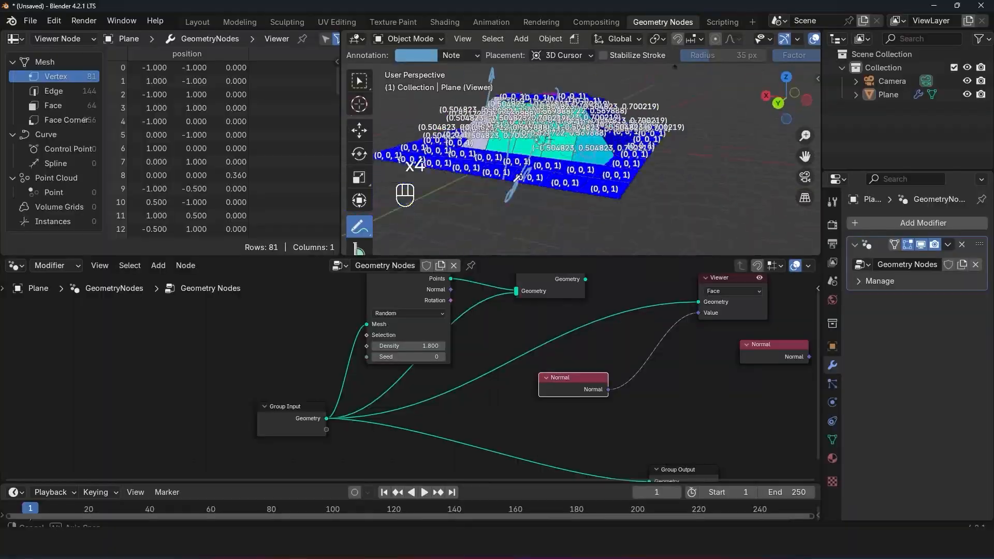
middle_drag(580, 161, 523, 161)
middle_drag(700, 165, 685, 201)
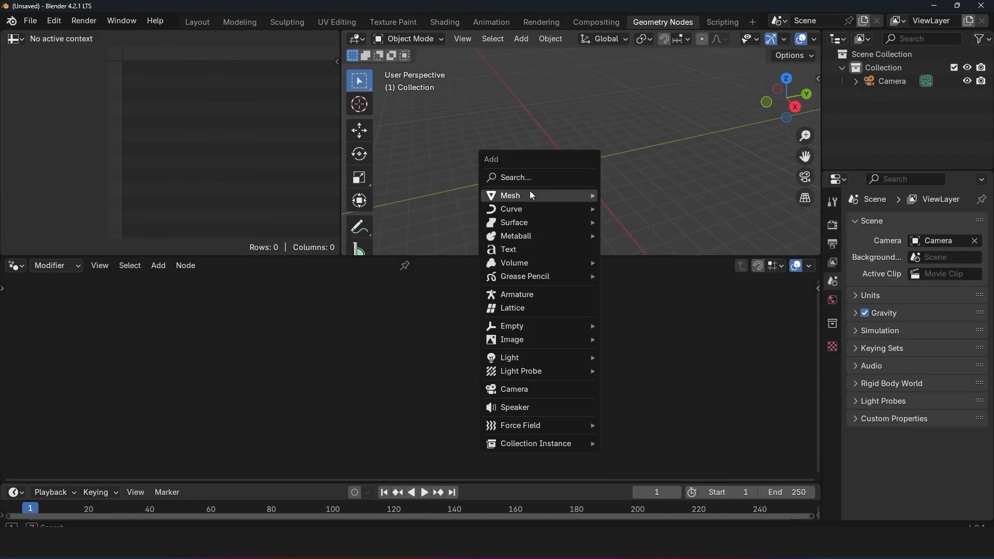
Step: Add a plane to the empty scene, scale it up, and give it a new Geometry Nodes tree
mouse_move(529, 191)
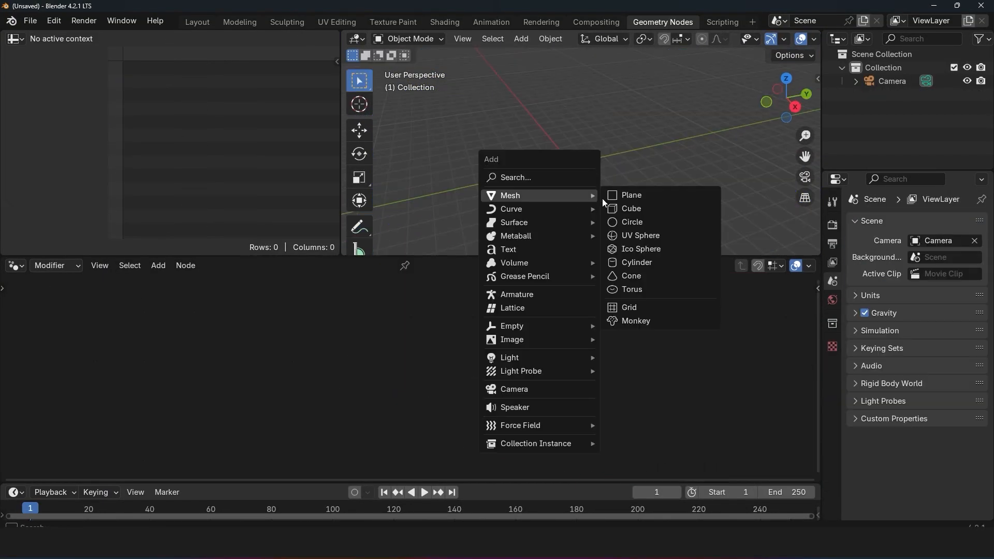
click(641, 195)
key(s)
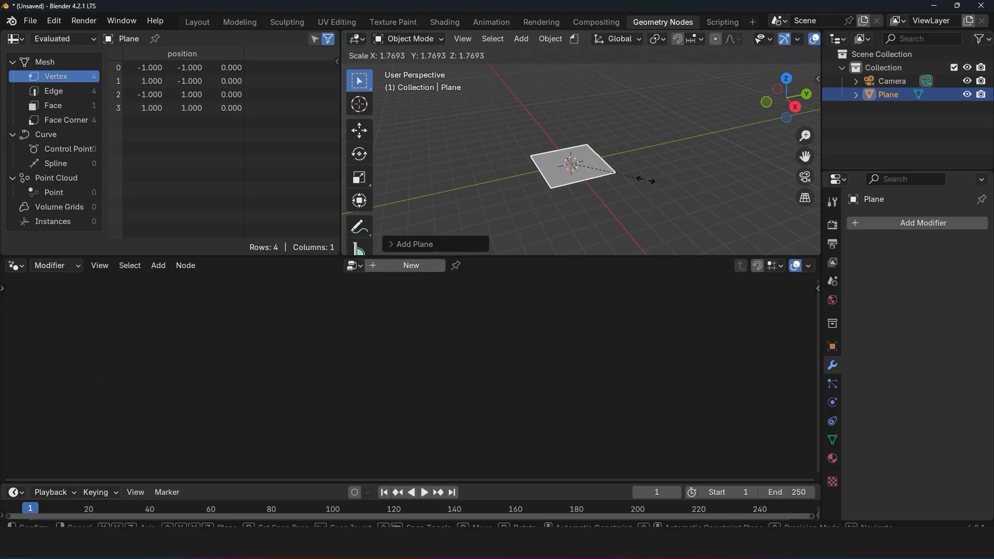
click(545, 242)
scroll(545, 241, down, 2)
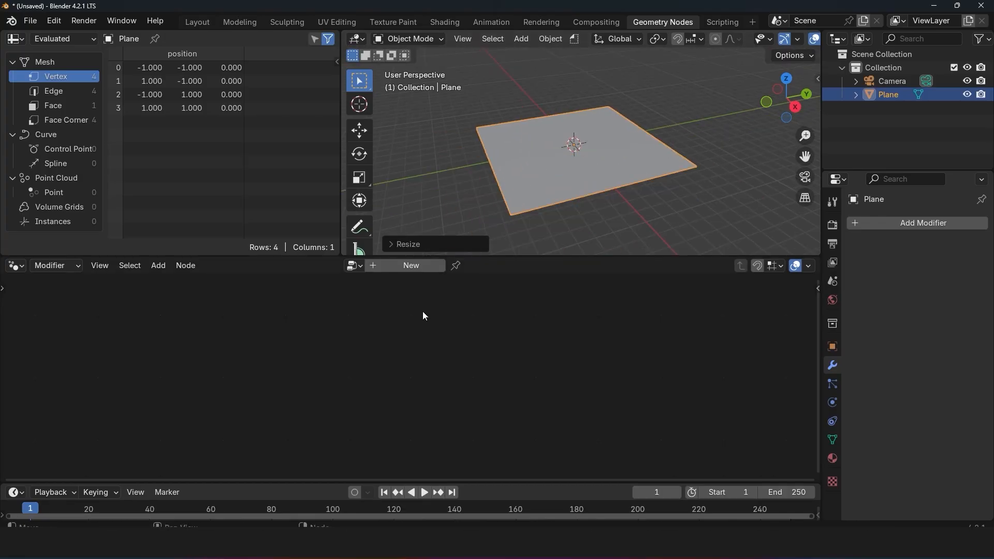
click(398, 268)
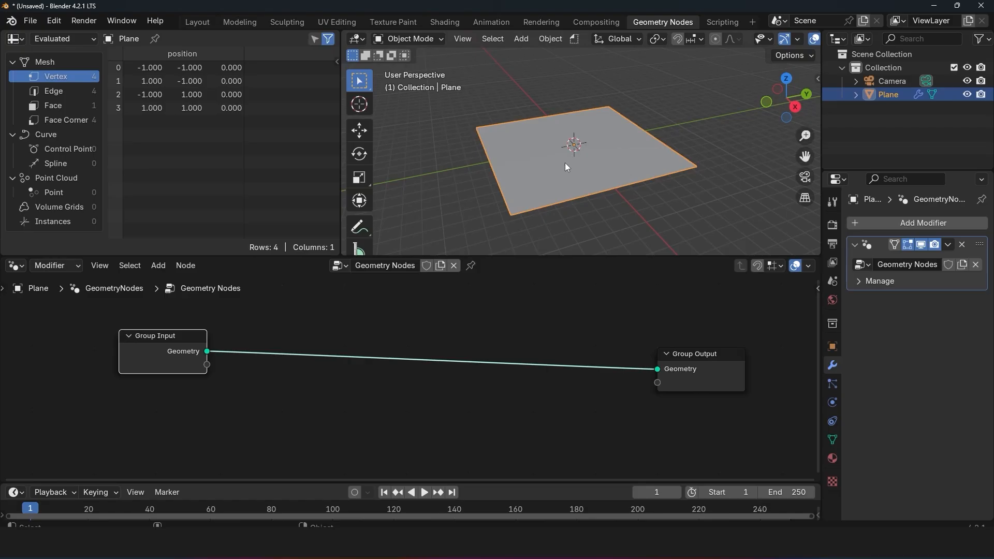
Step: Insert a Subdivide Mesh node between Group Input and Group Output and set its Level to 5
click(311, 326)
key(shift+a)
click(272, 202)
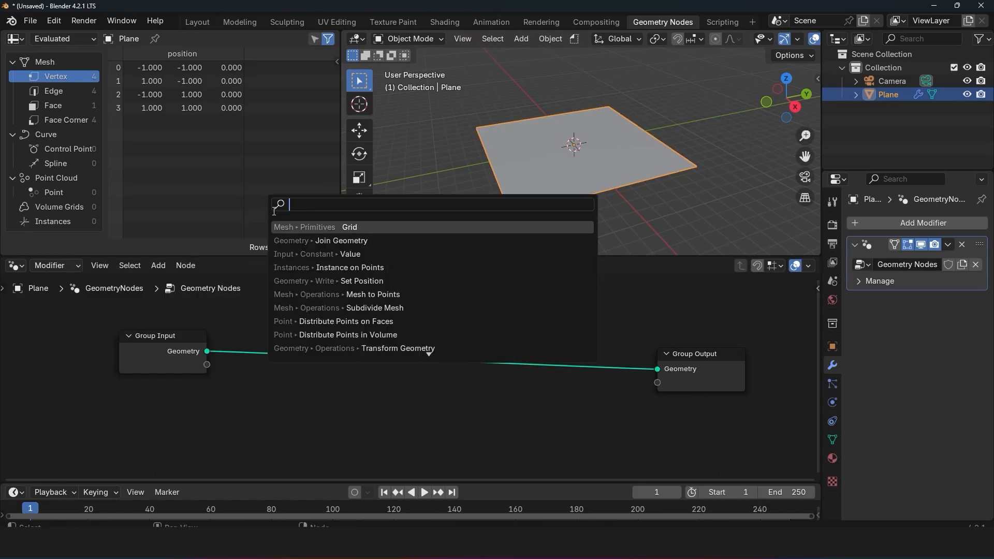
click(251, 375)
key(shift+a)
text(su)
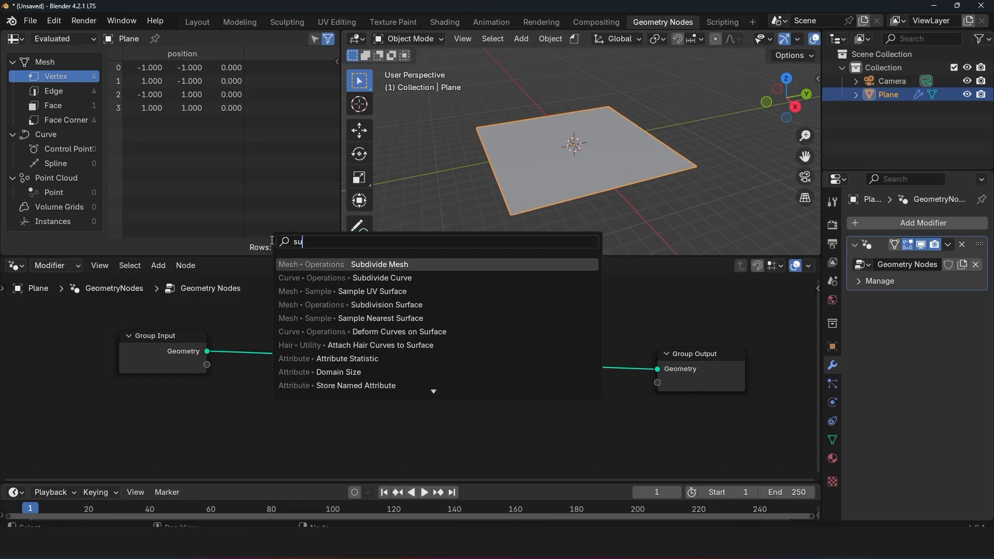
key(Return)
click(318, 365)
drag(325, 383, 345, 381)
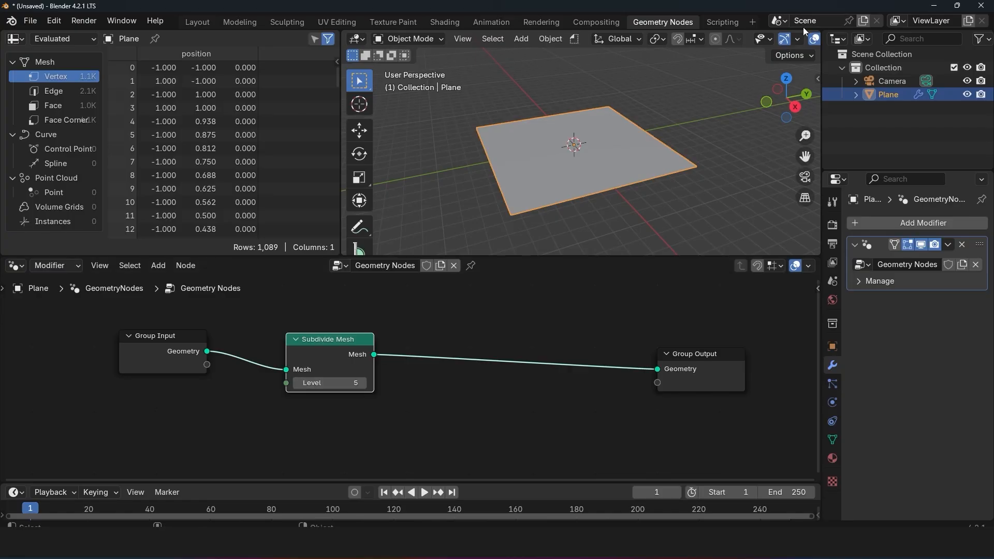
Step: Turn on the Wireframe overlay in the 3D viewport to display the plane's subdivisions
scroll(803, 38, down, 5)
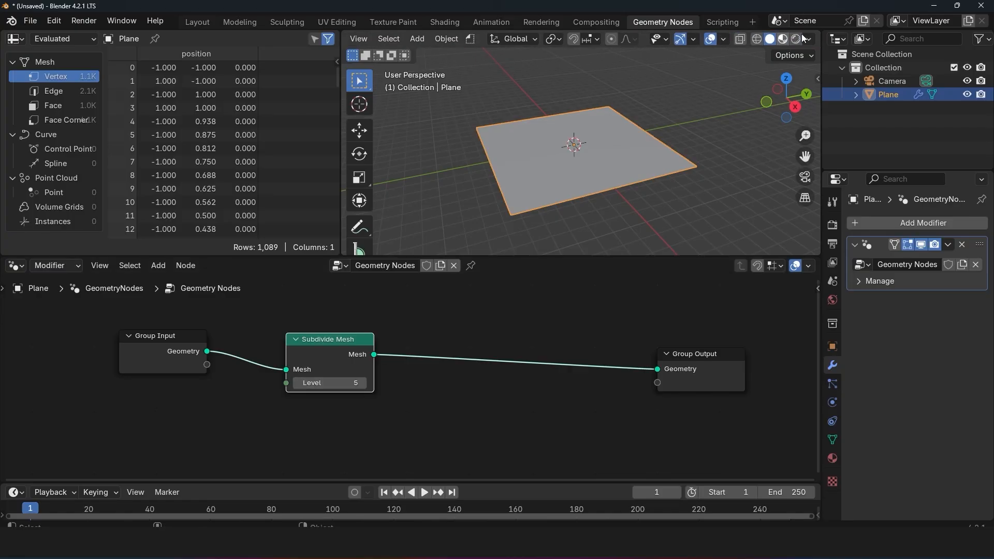
click(723, 39)
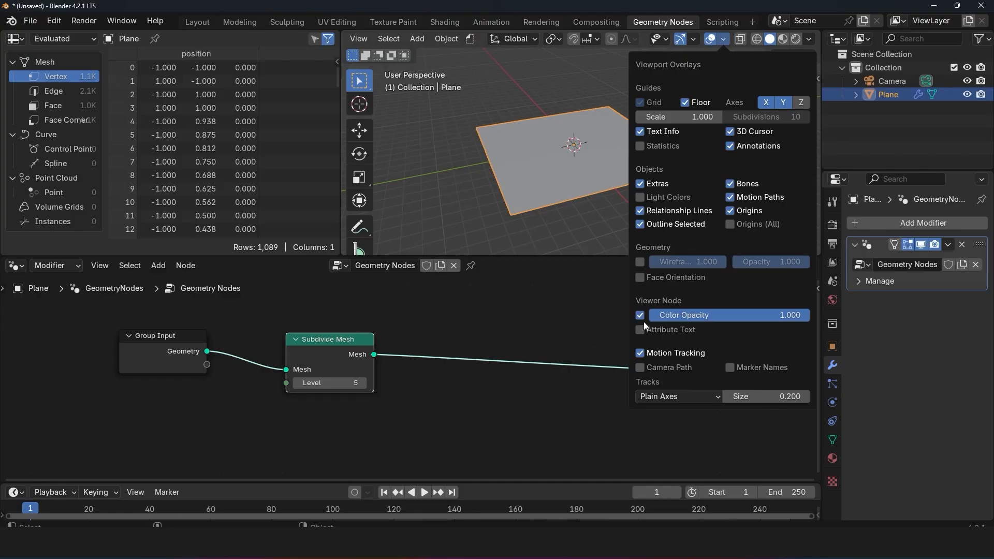
click(640, 262)
scroll(557, 150, up, 5)
Step: Set the Subdivide Mesh Level to 6, deselect the plane, and shift the Group Output node slightly
drag(331, 383, 343, 383)
key(alt+a)
middle_drag(586, 197, 673, 207)
middle_drag(514, 336, 402, 341)
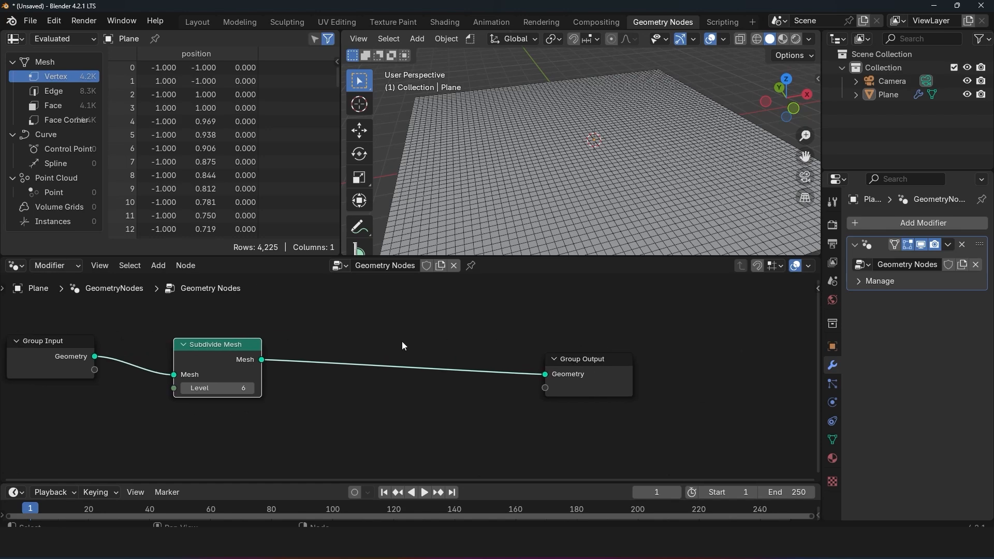
drag(576, 373, 588, 377)
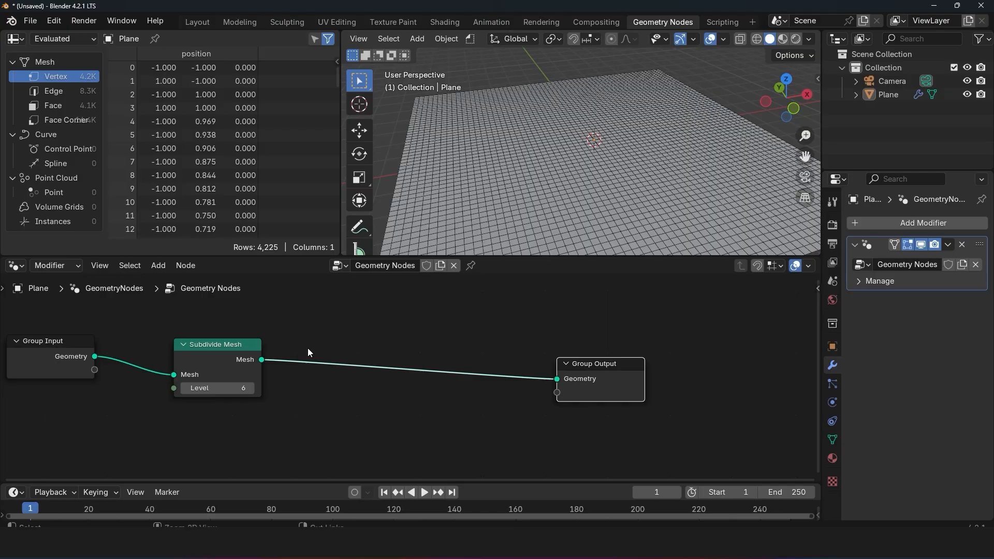
Step: Attach a Viewer node to the Subdivide Mesh output and place it above the link to Group Output
ctrl+shift+click(238, 353)
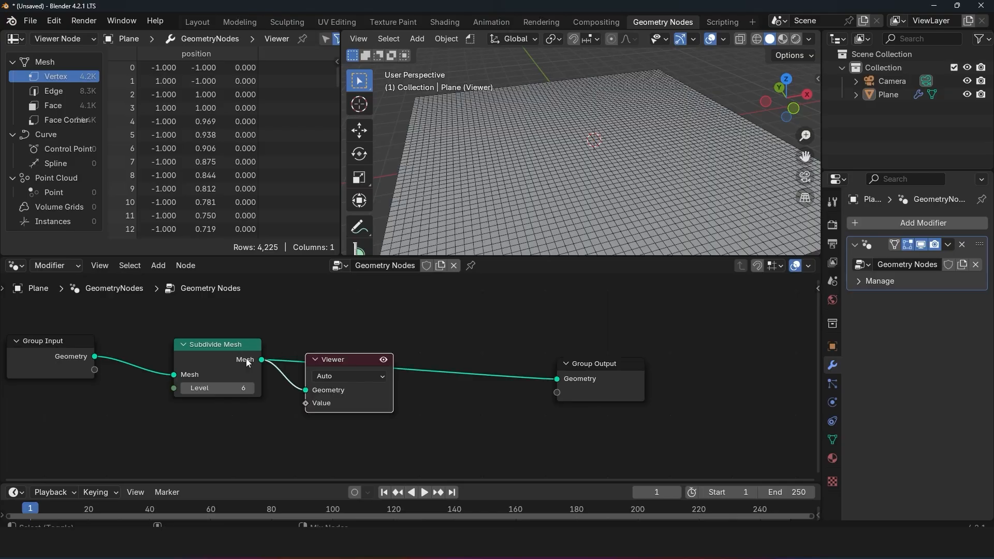
drag(333, 358, 442, 318)
drag(94, 316, 446, 446)
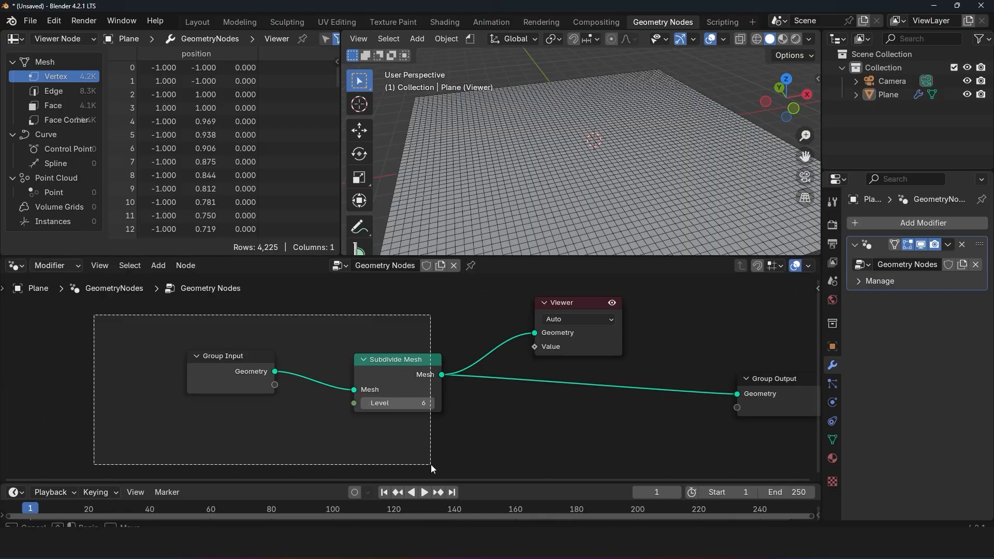
click(165, 328)
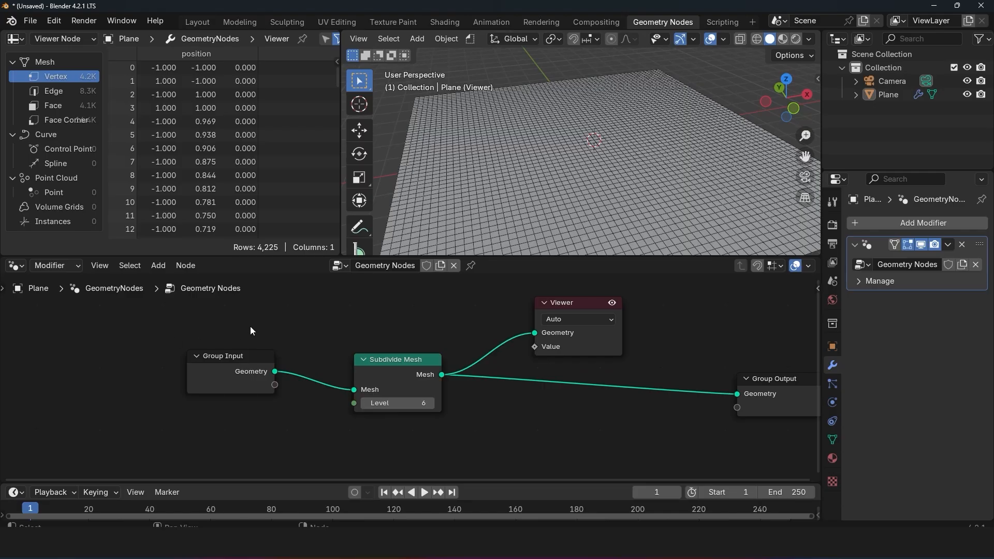
click(368, 371)
scroll(498, 410, down, 1)
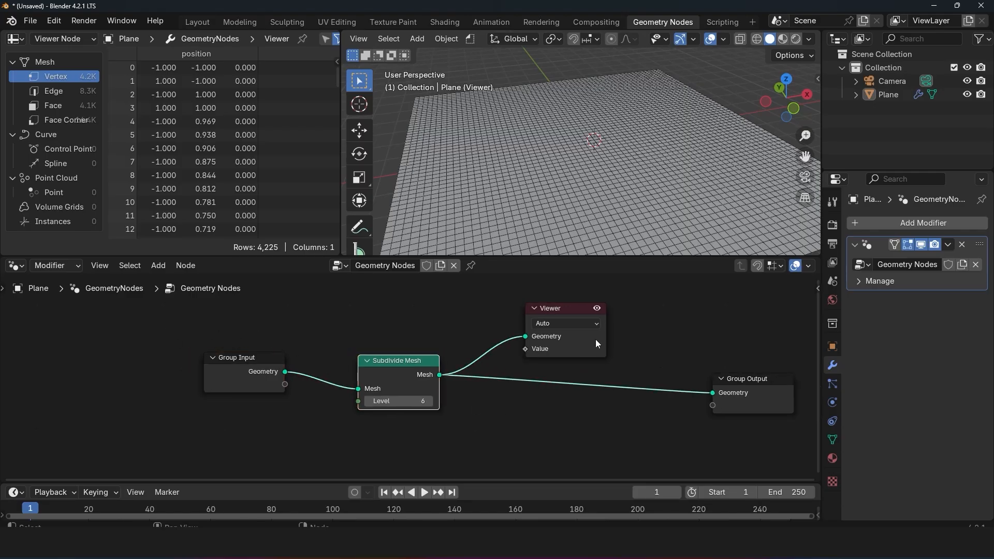
drag(596, 340, 676, 314)
Step: Switch the Viewer to the Group Input to preview the geometry before subdivision
click(401, 366)
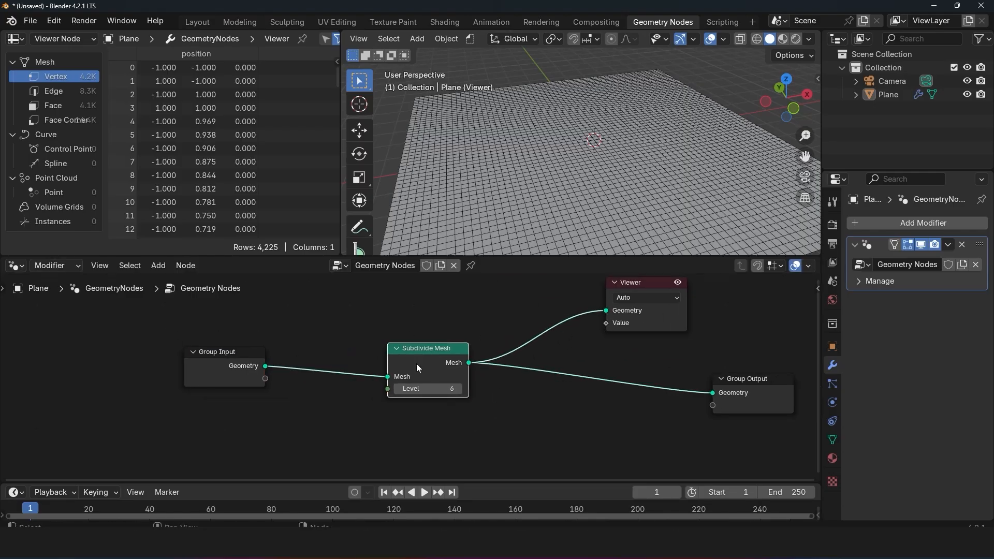
mouse_move(415, 351)
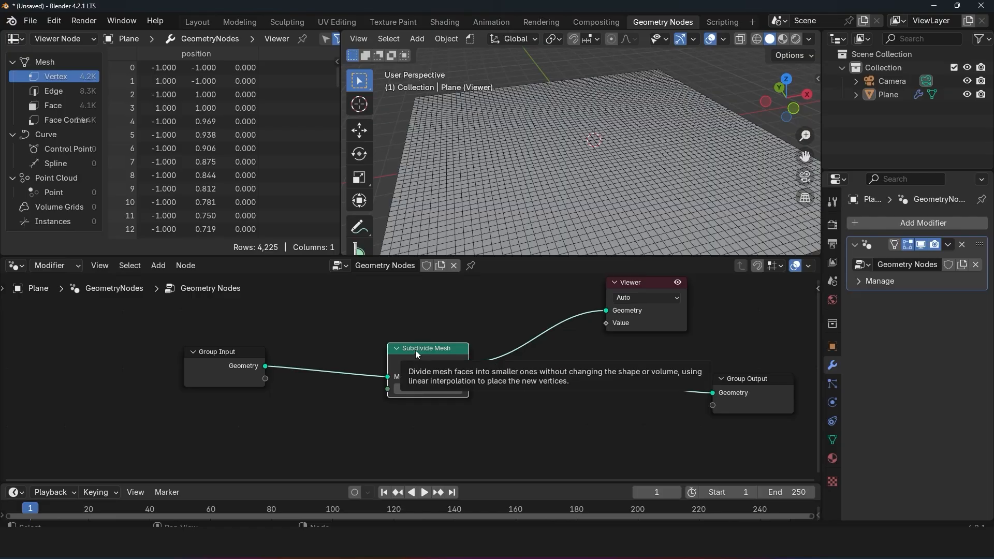
ctrl+shift+click(253, 366)
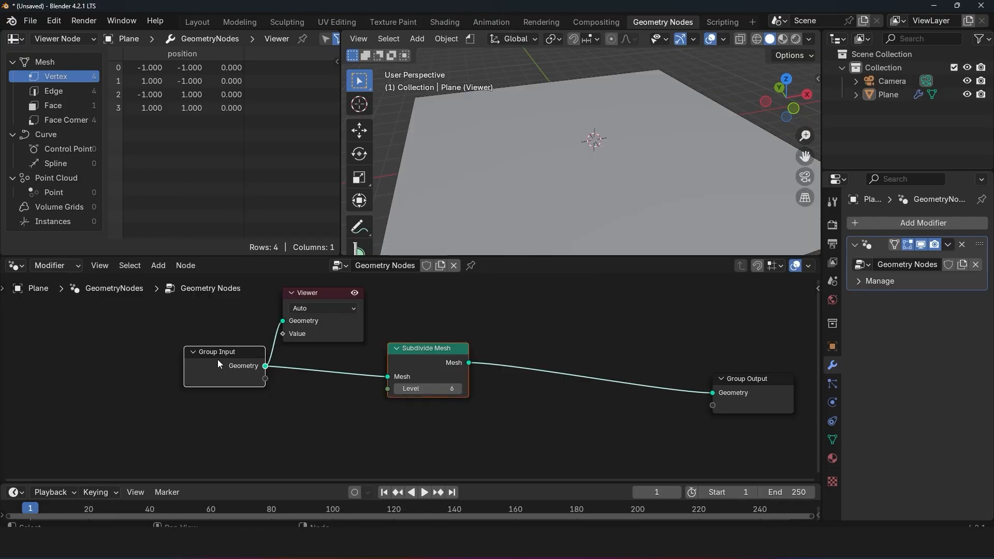
Step: Insert a Transform Geometry node between Subdivide Mesh and Group Output and set its Z translation to 1.2 m
key(shift+a)
text(tr)
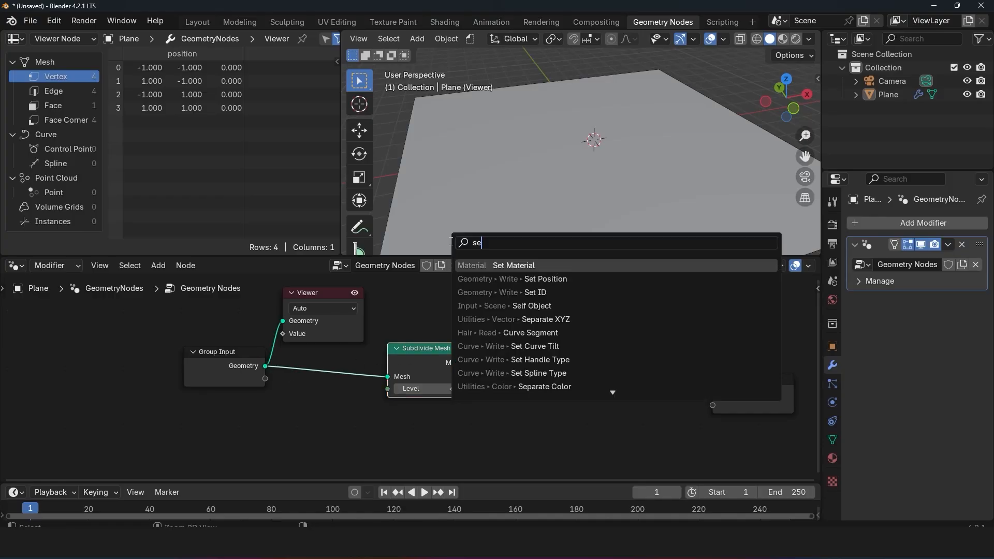
text(a)
key(Return)
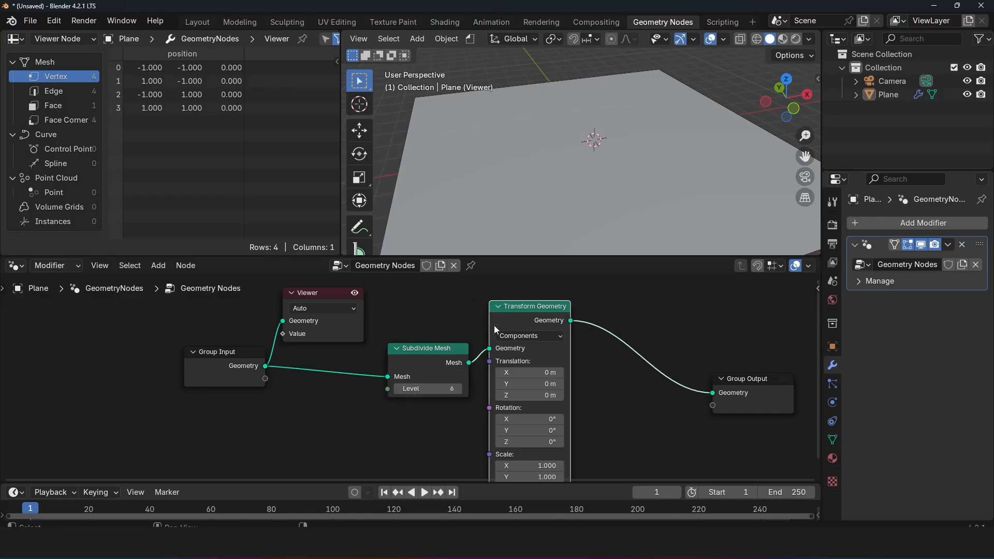
click(497, 330)
drag(541, 396, 554, 397)
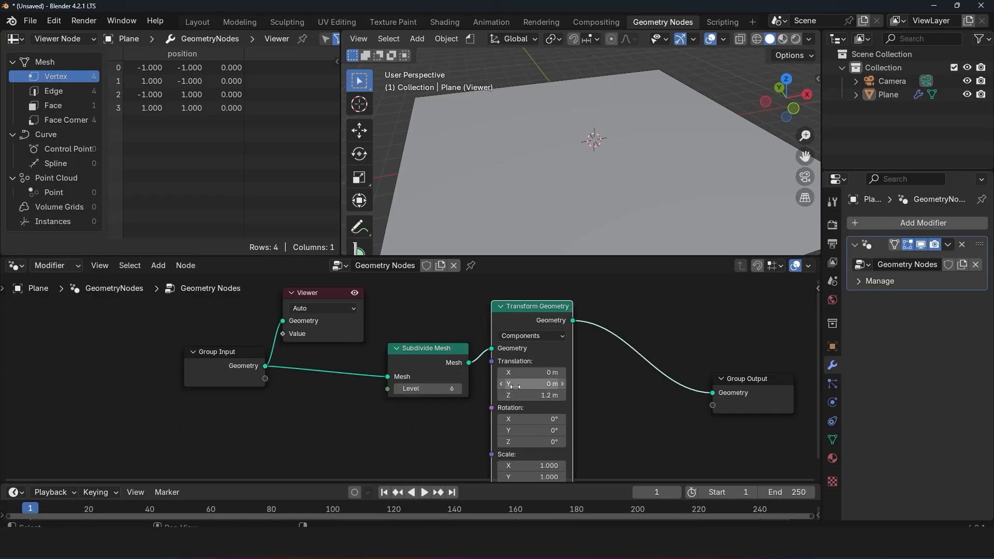
Step: Preview the Transform Geometry output in the Viewer and compare it with the Subdivide Mesh output
ctrl+shift+click(557, 318)
scroll(584, 318, down, 1)
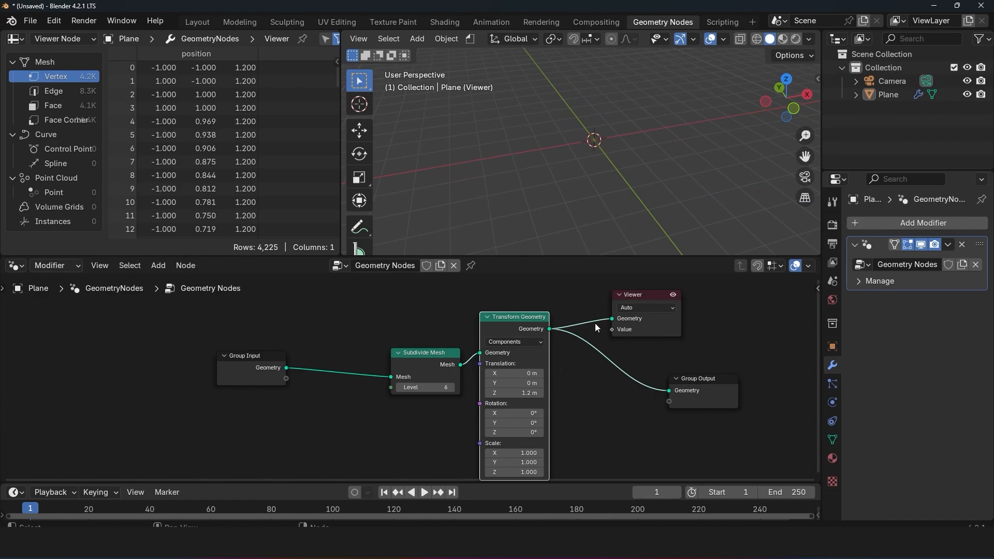
scroll(598, 204, down, 6)
shift+middle_drag(590, 172, 587, 200)
scroll(592, 137, up, 3)
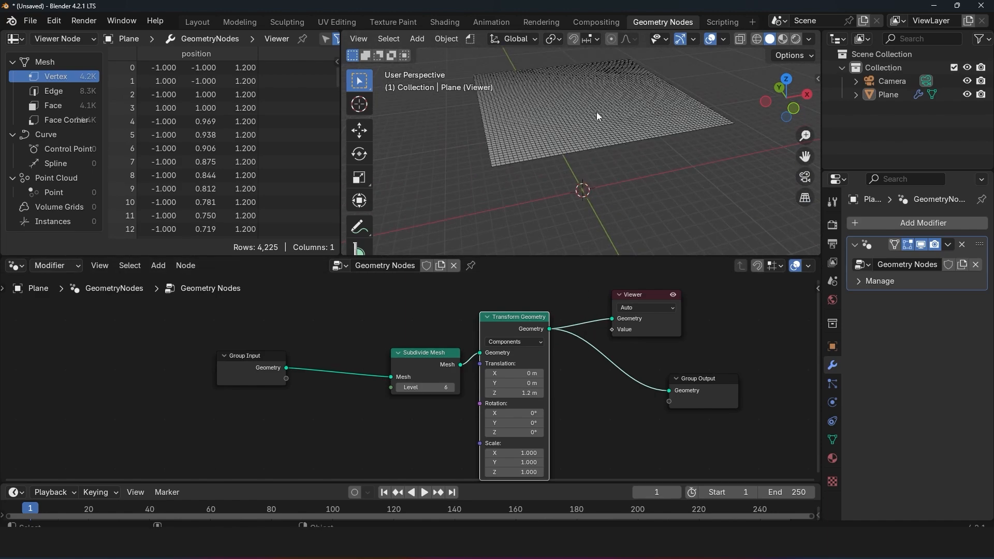
ctrl+shift+click(451, 363)
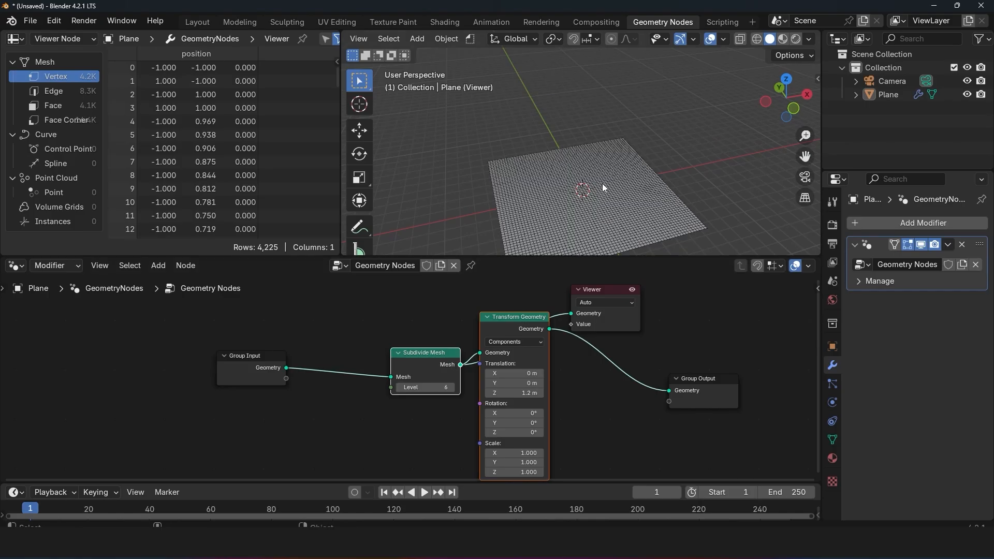
middle_drag(595, 181, 611, 126)
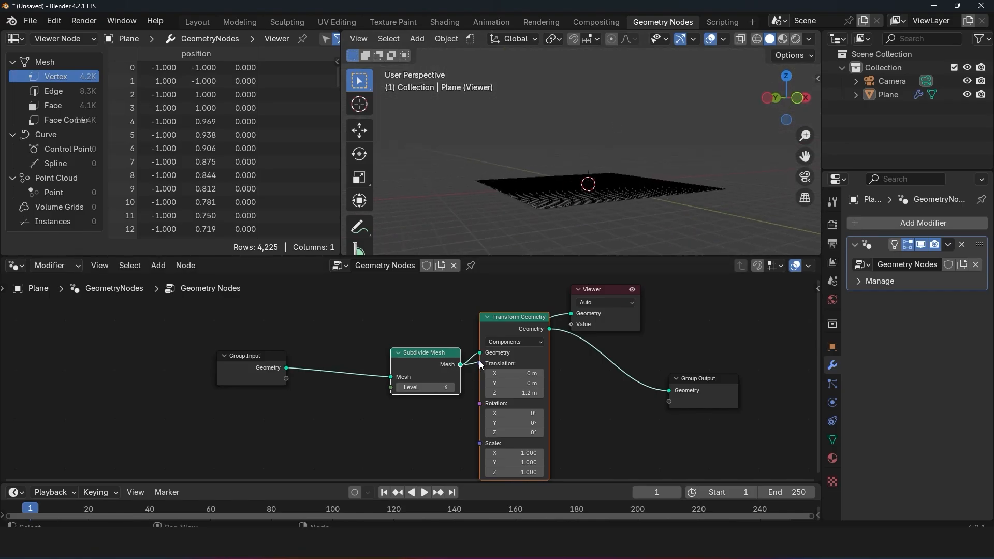
Step: Insert a duplicate Transform Geometry node before Group Output, with Z translation 0 m and X, Y and Z rotation 14.6°
drag(611, 317, 694, 285)
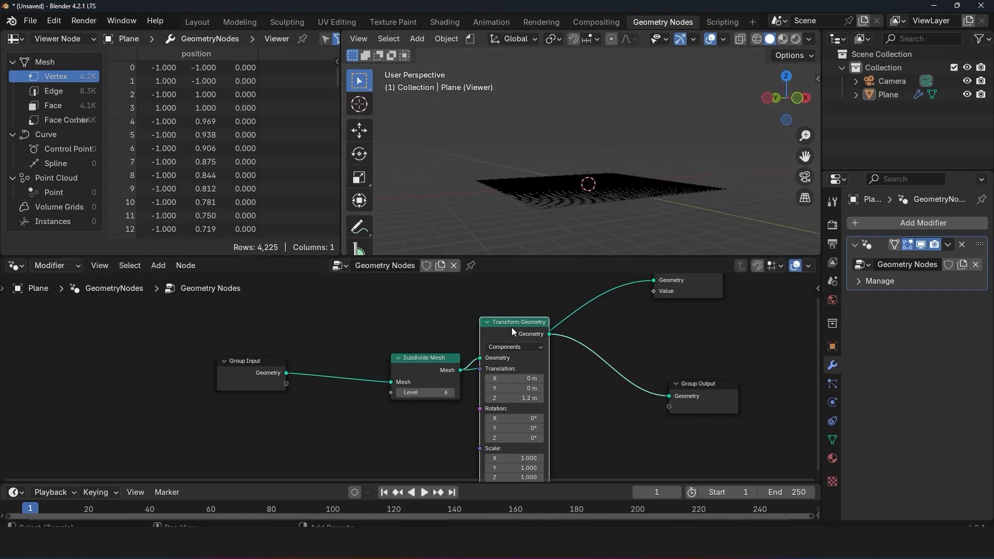
key(shift+d)
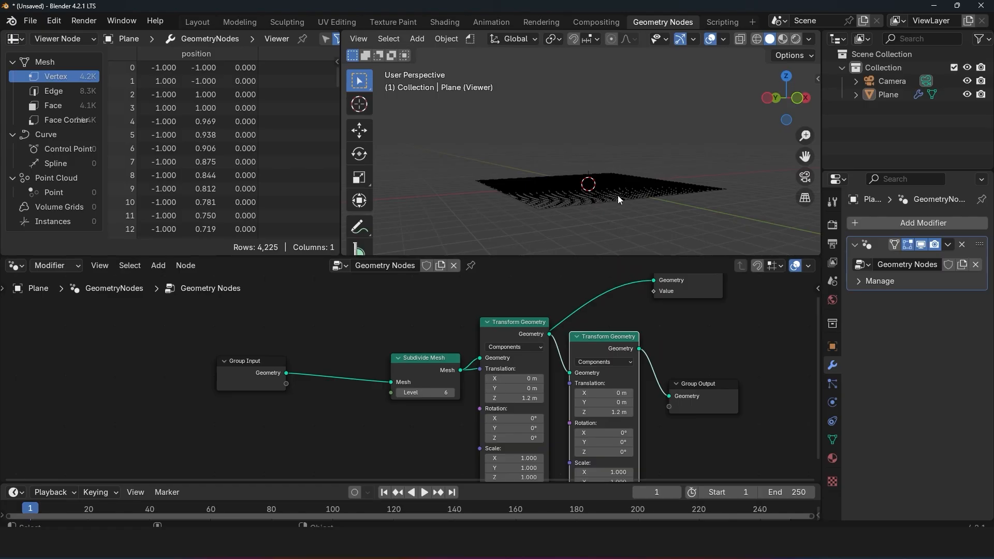
scroll(725, 466, up, 1)
double_click(597, 401)
text(0)
key(Return)
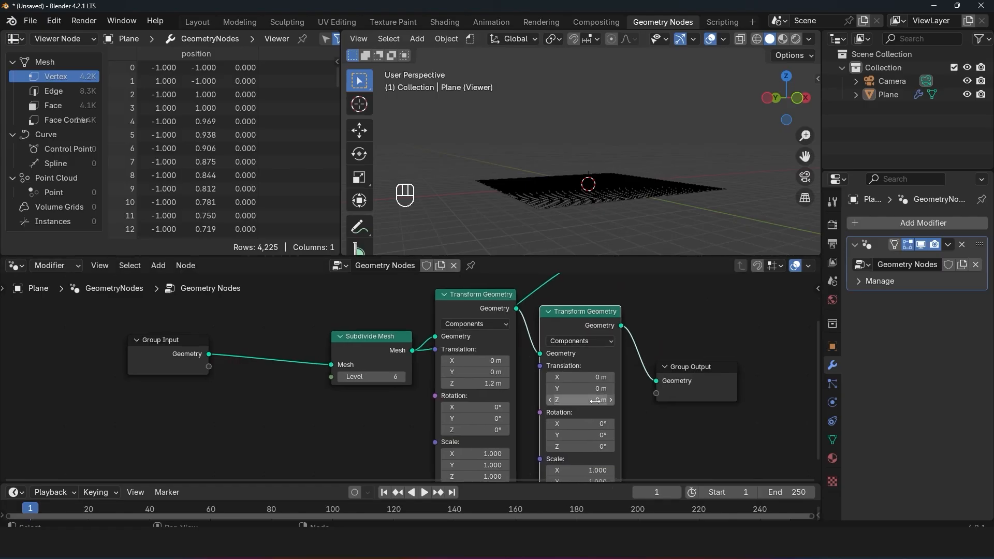
scroll(615, 406, down, 2)
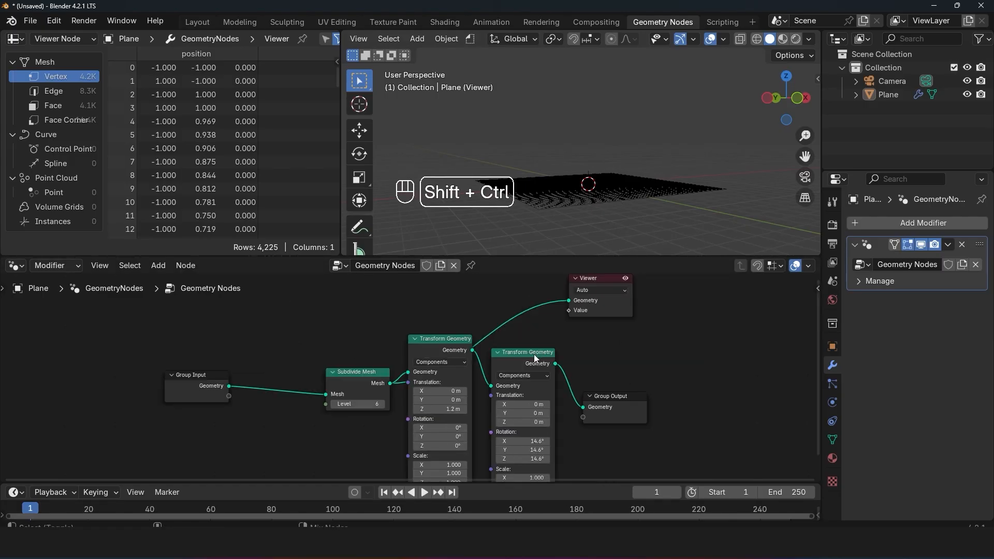
Step: Preview the second Transform Geometry's output, then compare it with the first Transform Geometry and Subdivide Mesh stages
ctrl+shift+click(536, 356)
scroll(662, 172, down, 4)
middle_drag(662, 172, 630, 198)
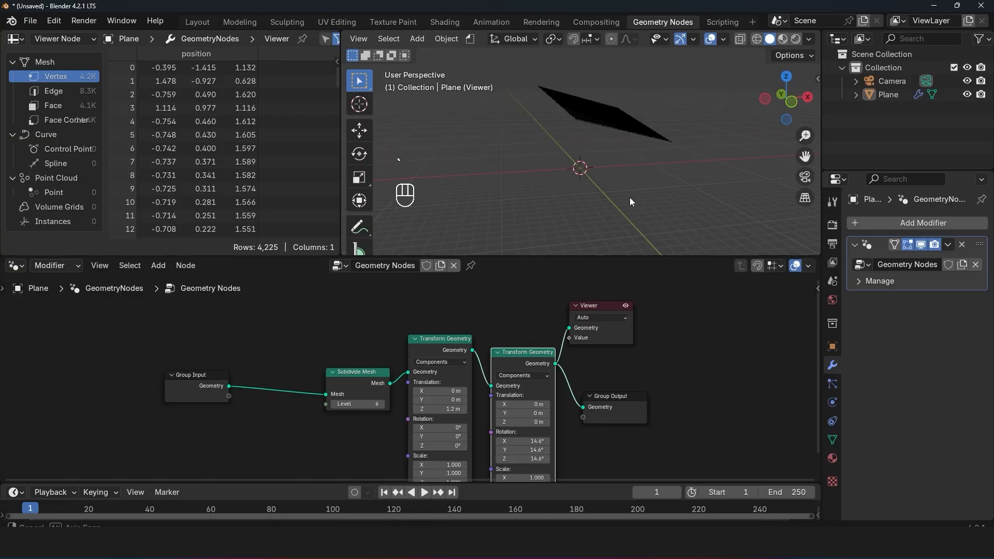
ctrl+shift+click(443, 352)
ctrl+shift+click(354, 381)
ctrl+shift+click(445, 355)
ctrl+shift+click(518, 359)
Step: Move Subdivide Mesh closer to Group Input and the Viewer farther away, keeping the second Transform Geometry's output previewed
drag(346, 383, 284, 380)
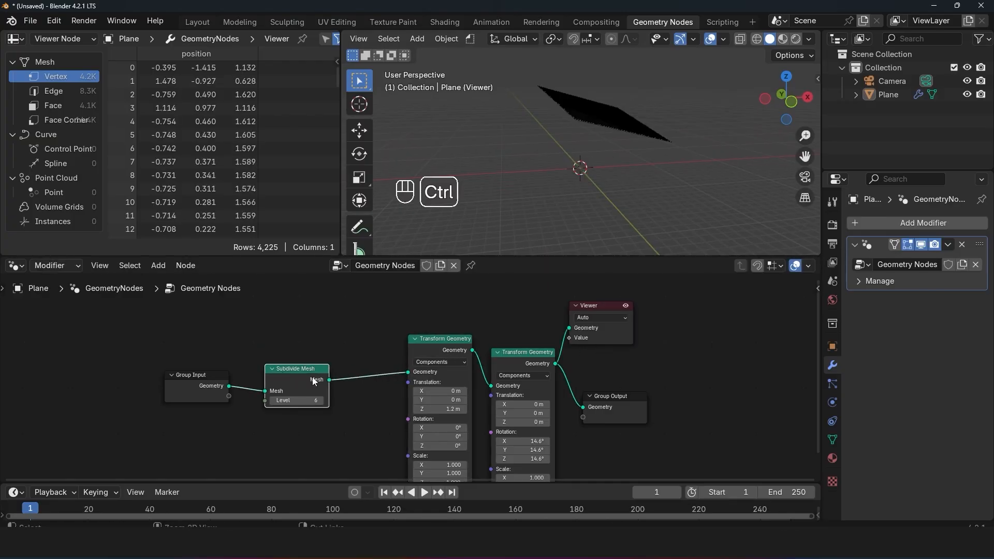
ctrl+shift+click(290, 382)
ctrl+shift+click(506, 344)
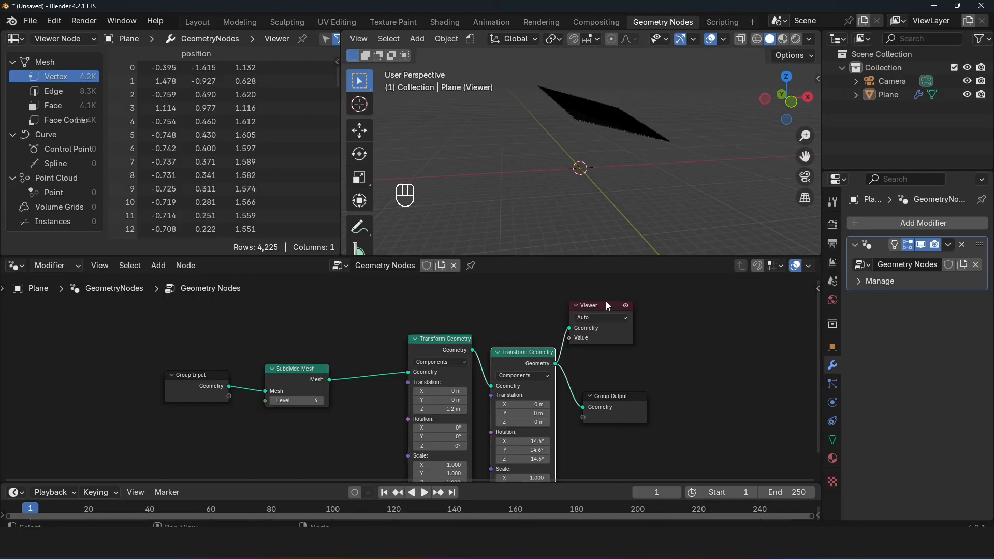
middle_drag(610, 197, 528, 210)
scroll(528, 209, up, 2)
drag(591, 306, 694, 302)
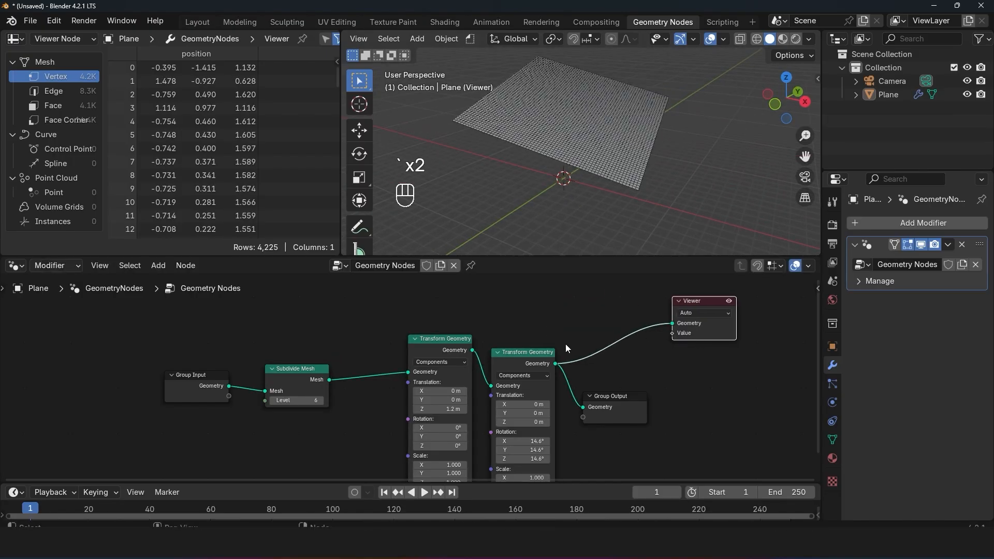
middle_drag(545, 353, 595, 356)
middle_drag(530, 145, 563, 160)
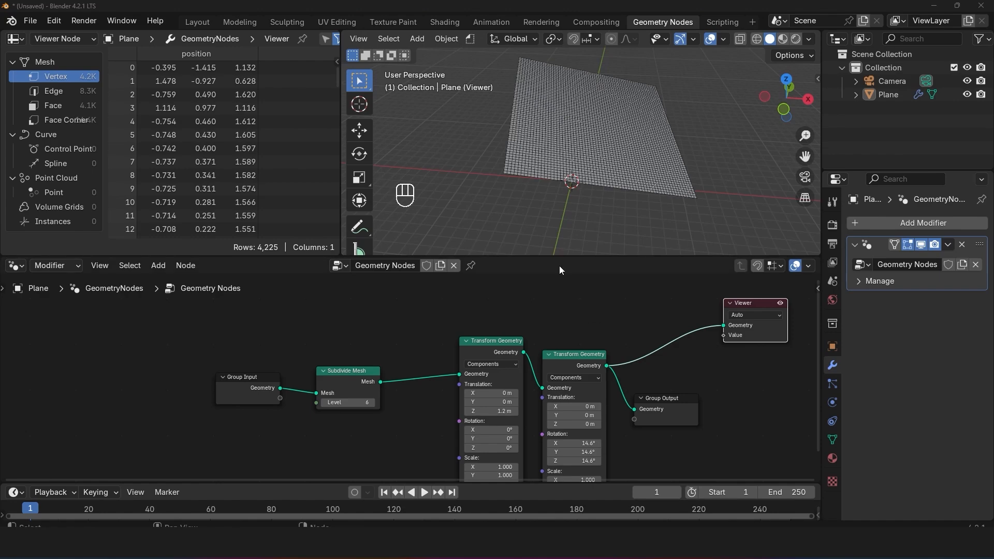
Step: Add a Position node above the first Transform Geometry node, leaving it unconnected
scroll(570, 198, up, 5)
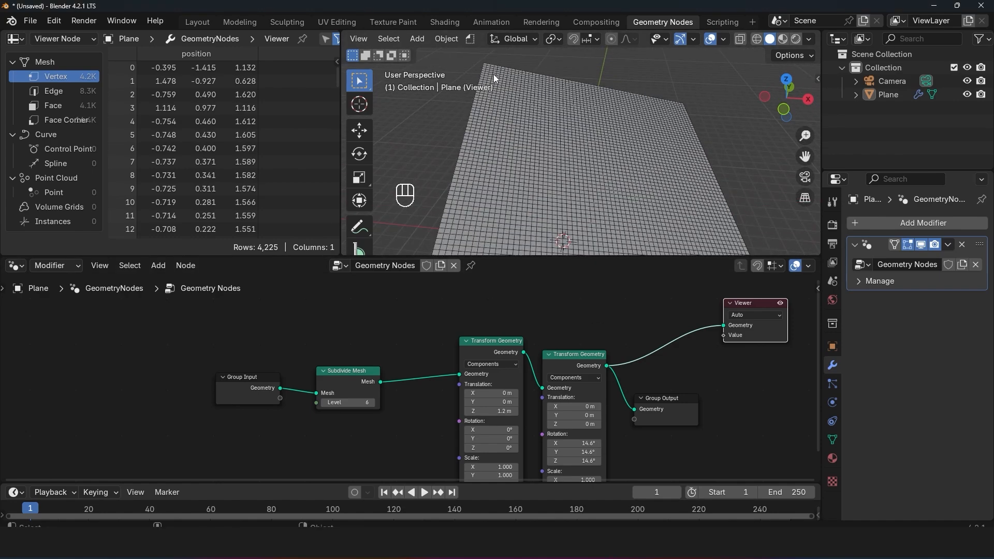
key(shift+a)
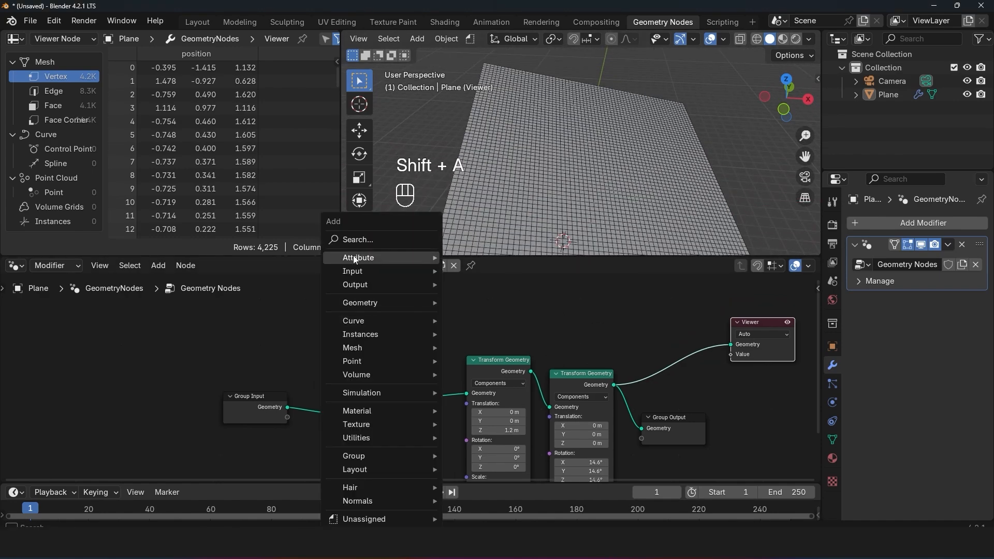
click(365, 240)
text(posi)
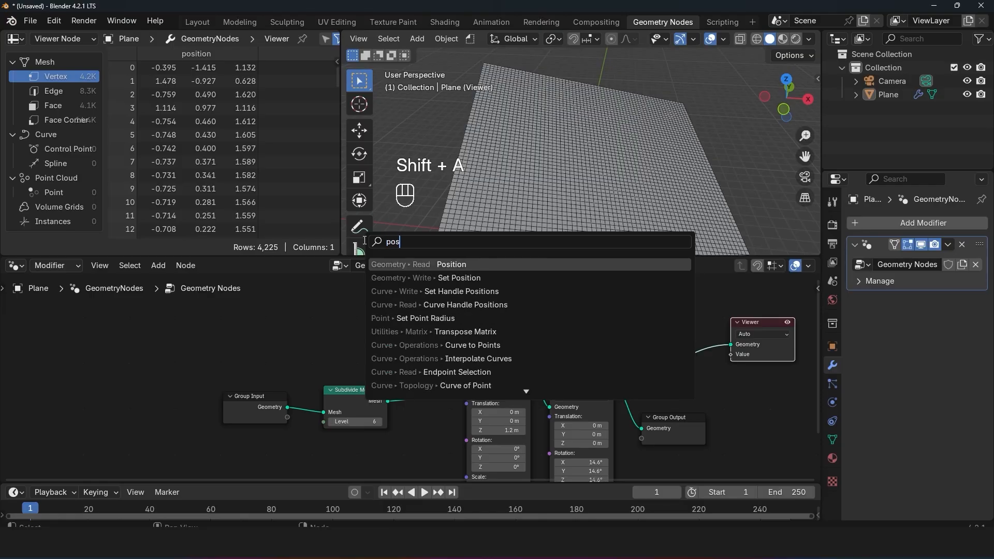
click(438, 264)
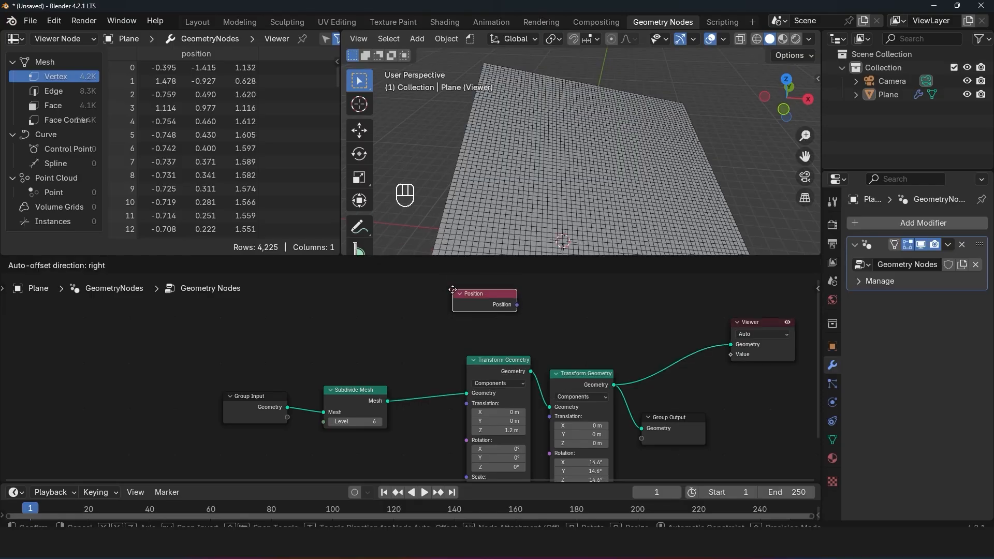
click(461, 301)
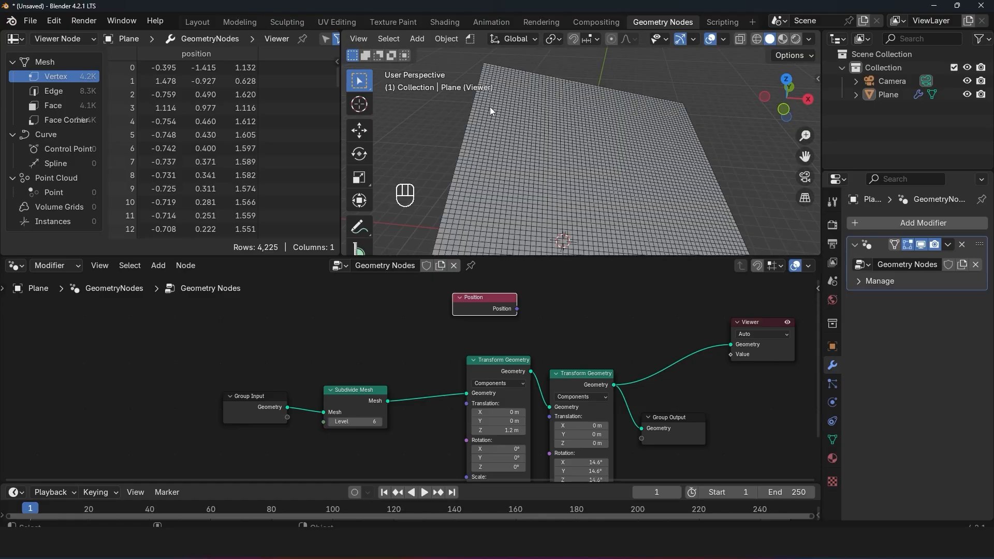
Step: Feed Position into the Viewer's Value, place the Viewer above Group Output, and inspect the position colours on the plane
ctrl+shift+click(487, 309)
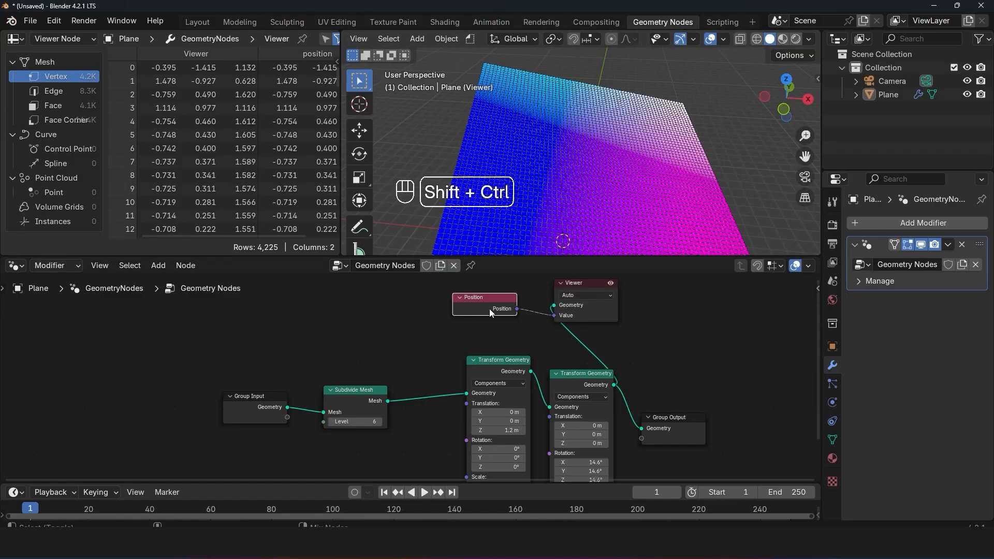
drag(562, 321, 704, 338)
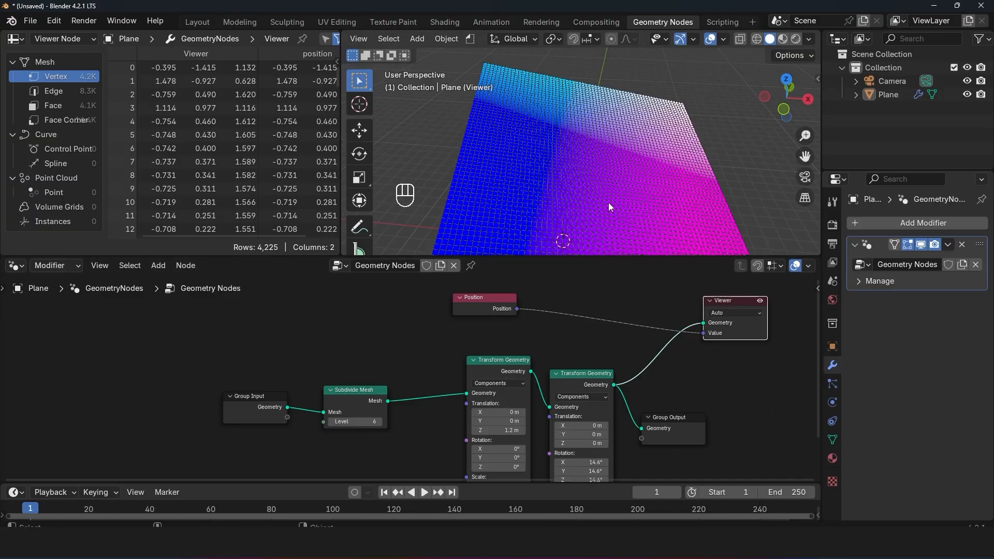
scroll(606, 197, down, 4)
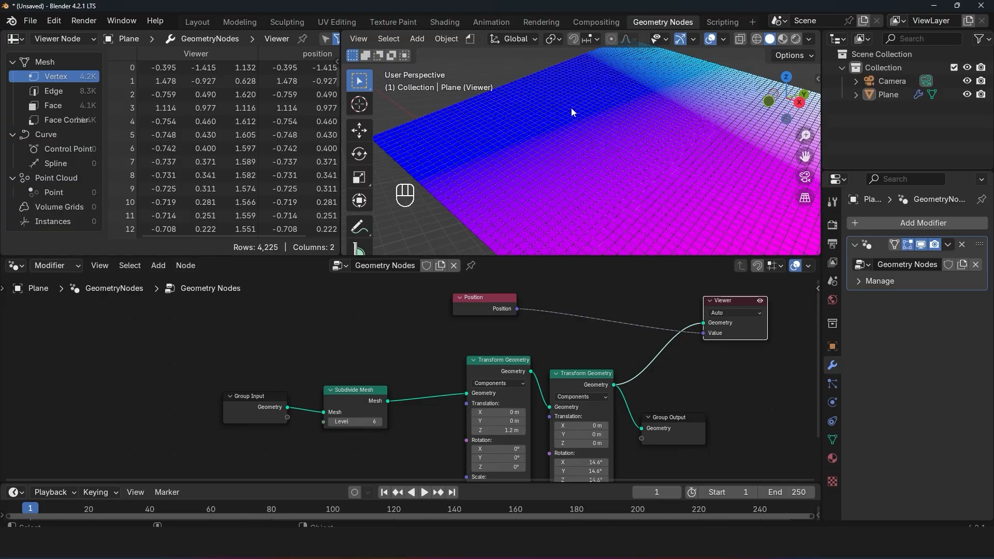
middle_drag(610, 135, 506, 123)
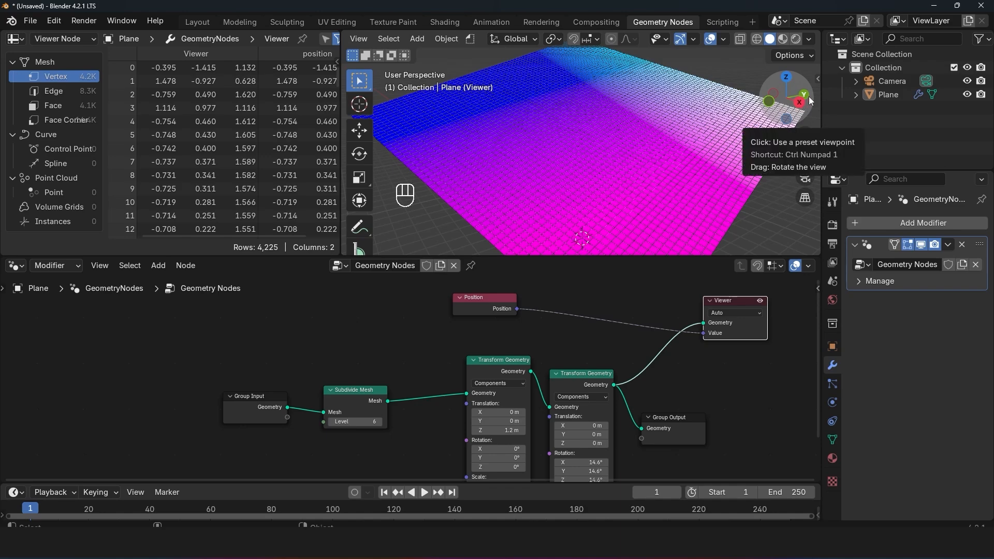
middle_drag(510, 341, 520, 332)
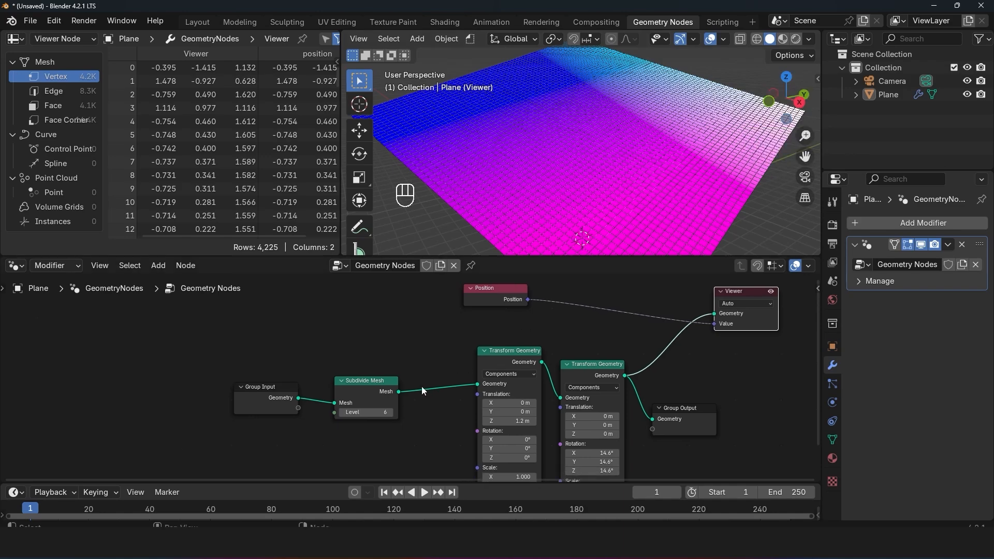
Step: Preview Subdivide Mesh with the Position values and move the Position and Viewer nodes close together above it
click(606, 369)
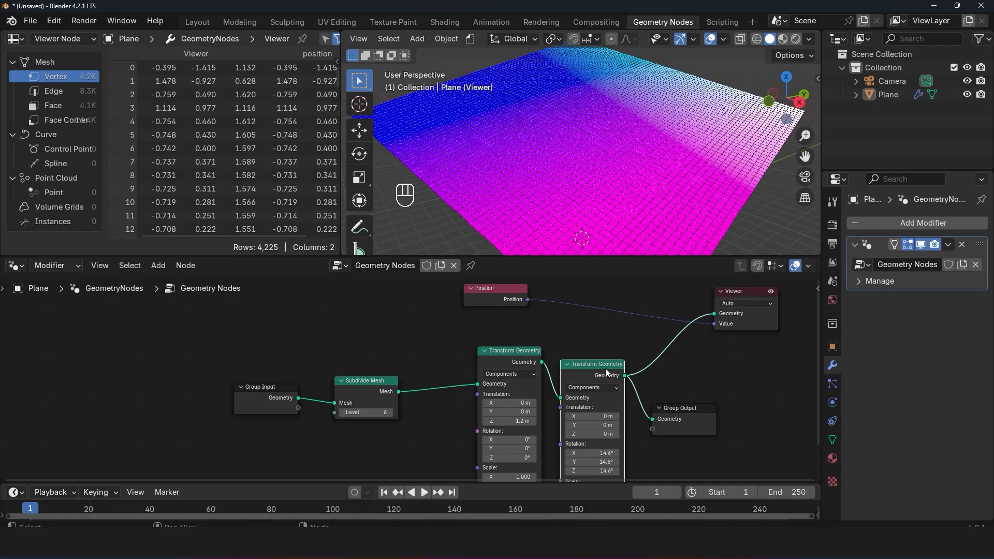
ctrl+shift+click(375, 387)
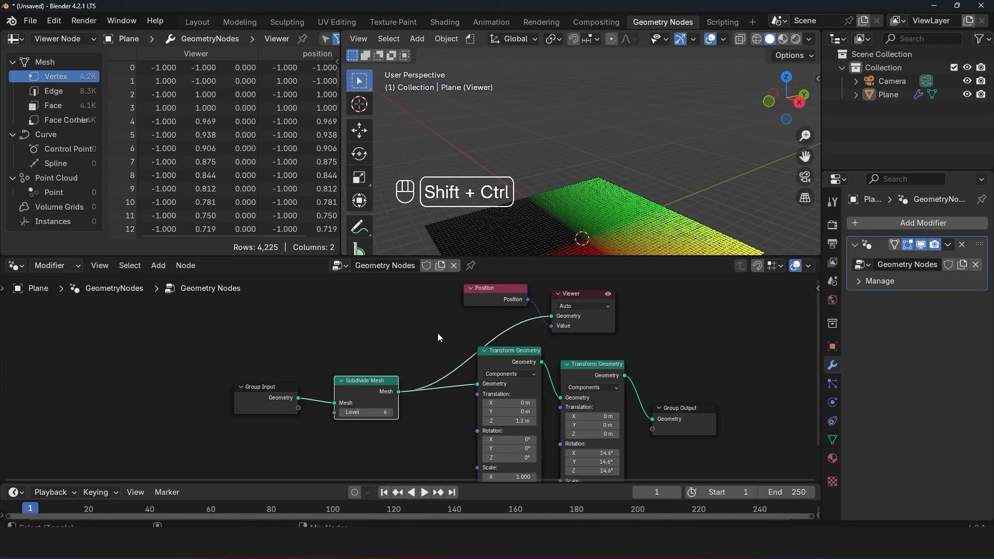
key(grave)
drag(489, 296, 346, 316)
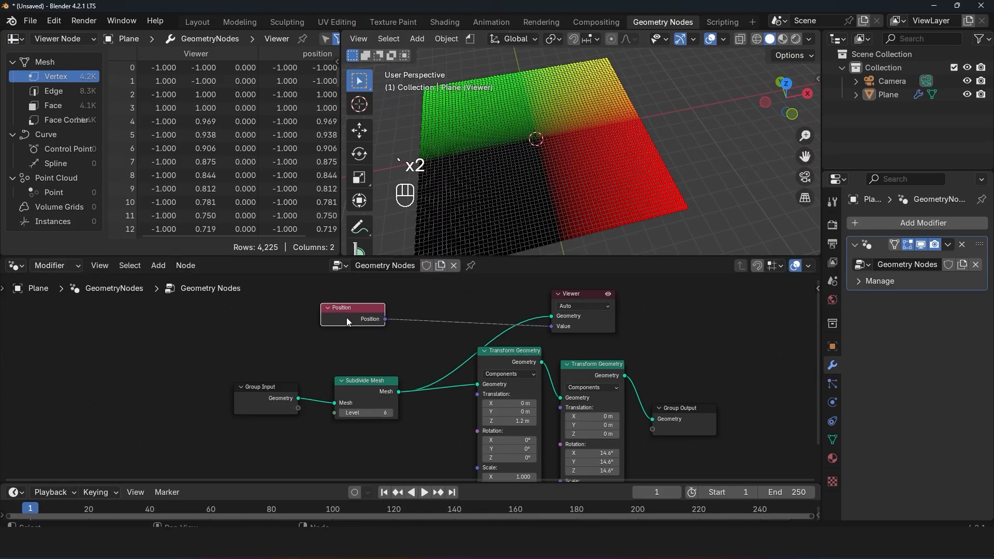
drag(579, 325, 489, 319)
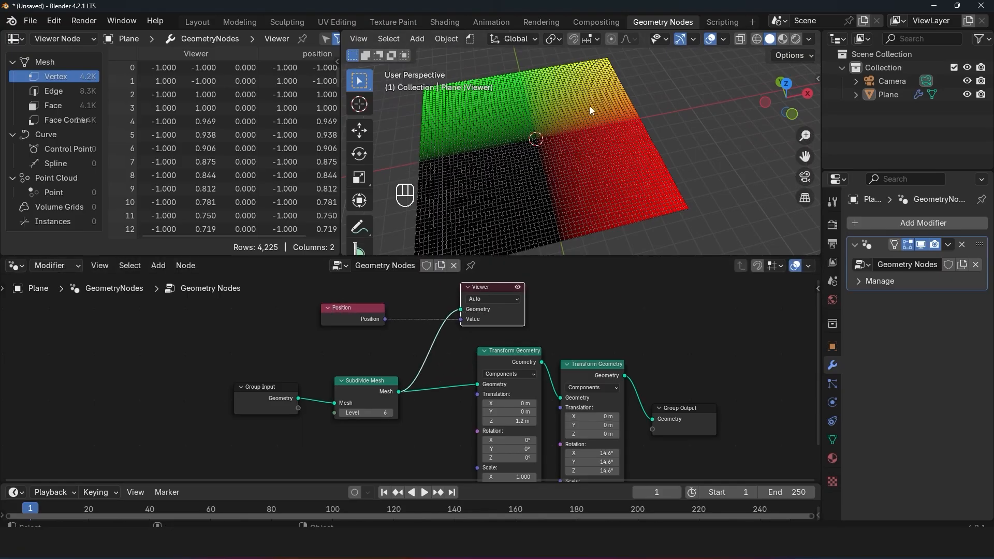
Step: From the top view, annotate the plane with arrows along positive X, positive Y and the diagonal, plus a curved arrow across the yellow quadrant
key(KP_7)
key(shift+space)
key(d)
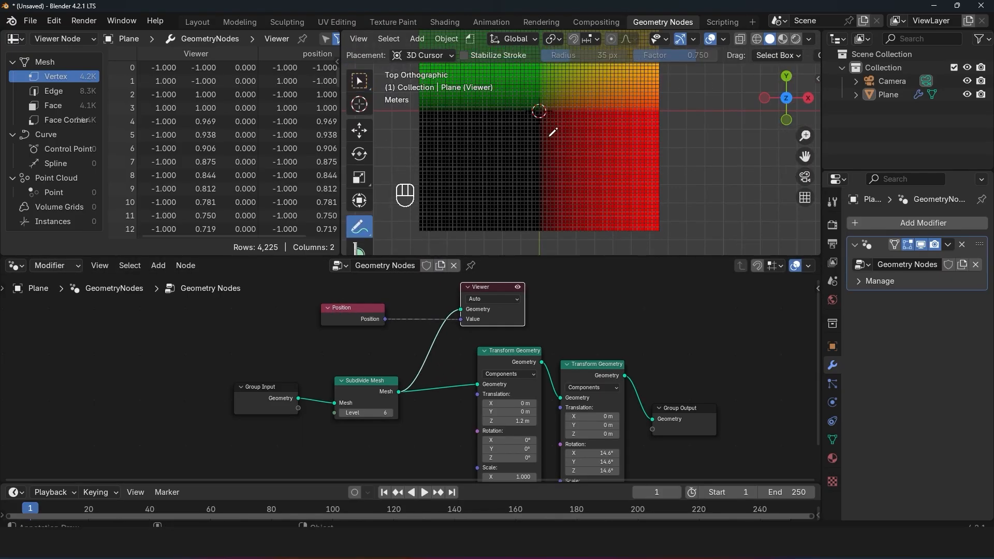
drag(541, 142, 663, 145)
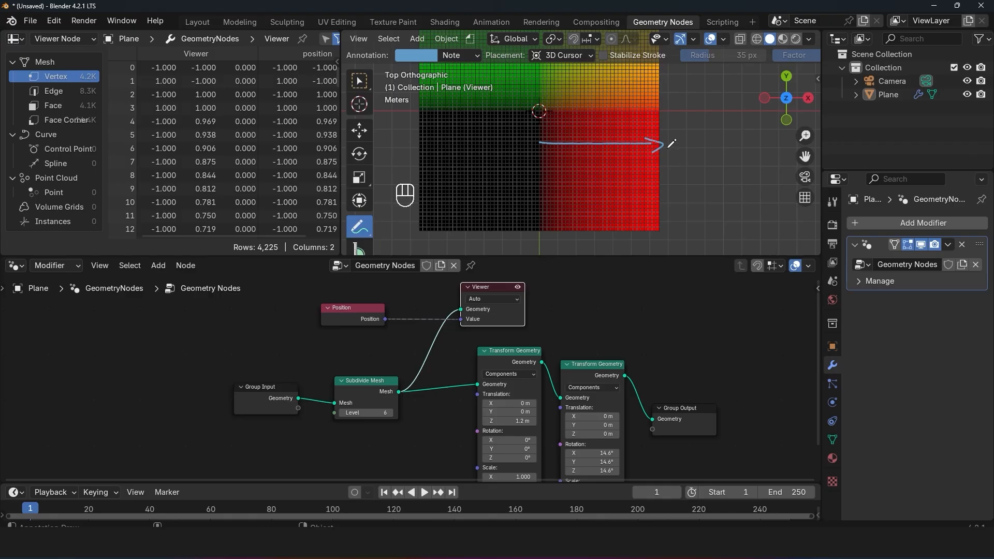
shift+middle_drag(665, 125, 686, 194)
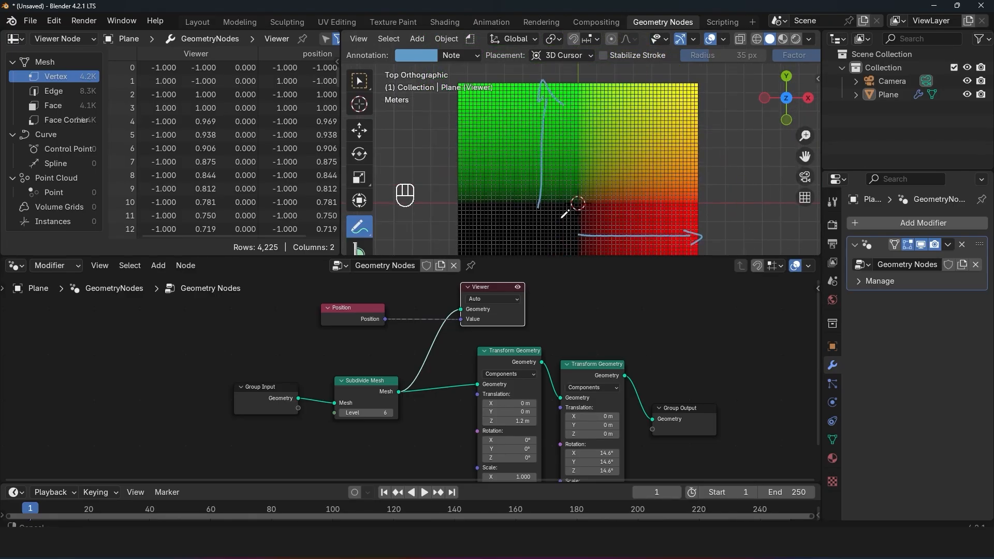
shift+middle_drag(564, 221, 552, 225)
mouse_move(576, 210)
mouse_down()
mouse_move(675, 103)
mouse_move(677, 117)
mouse_up()
mouse_move(675, 190)
mouse_down()
mouse_move(608, 139)
mouse_move(589, 159)
mouse_up()
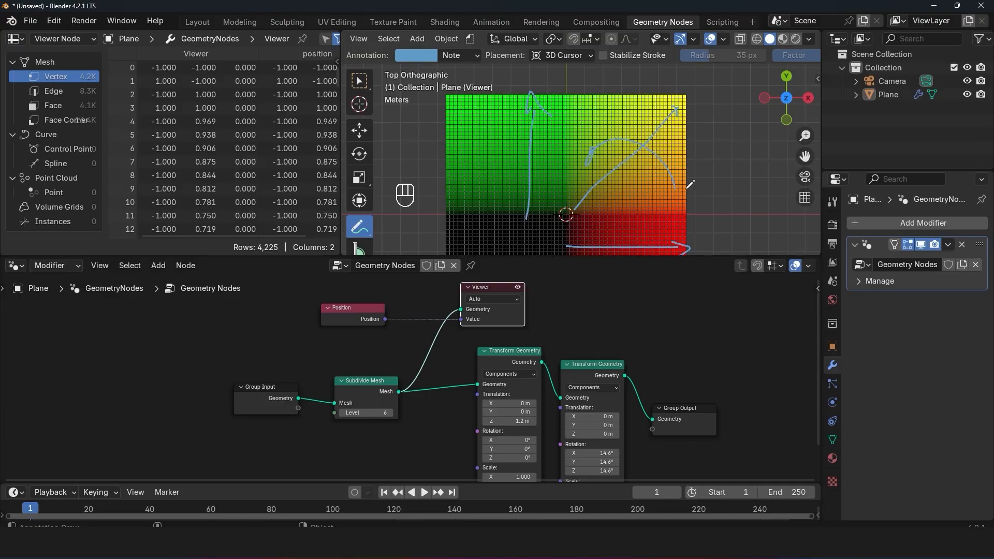
middle_drag(688, 189, 578, 59)
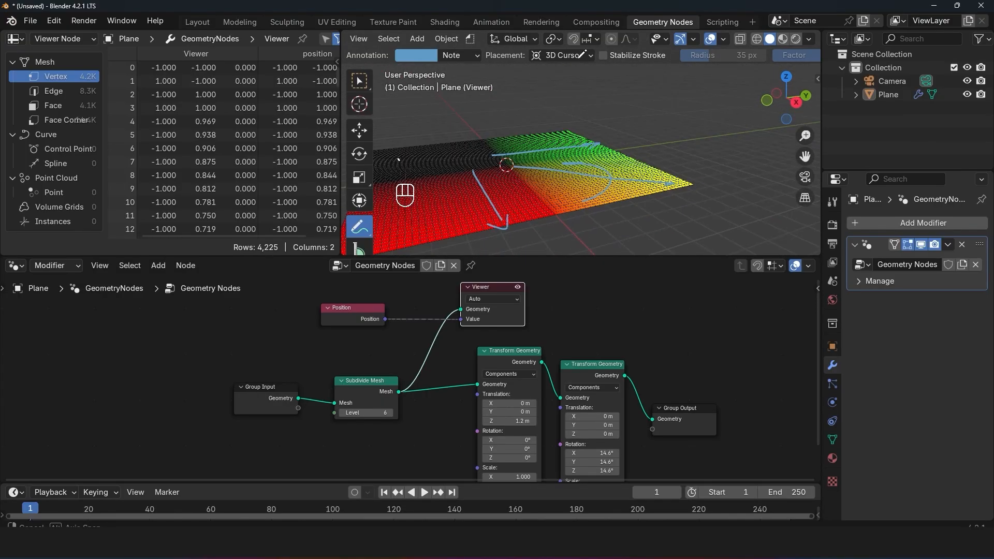
Step: Preview the first Transform Geometry's output with the Position values in the Viewer
ctrl+shift+click(519, 357)
scroll(600, 168, down, 4)
shift+middle_drag(599, 169, 633, 46)
key(grave)
key(grave)
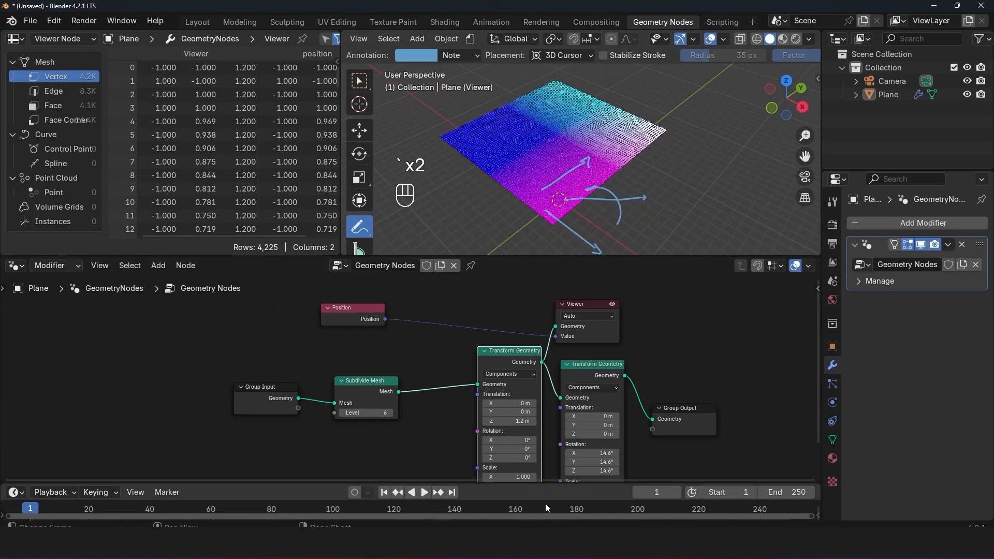
Step: Set the first Transform Geometry's translation to Y 3.4 m and Z 0 m, and inspect the moved plane's colours
mouse_move(536, 421)
mouse_down()
mouse_move(469, 421)
mouse_move(735, 413)
mouse_move(523, 435)
mouse_up()
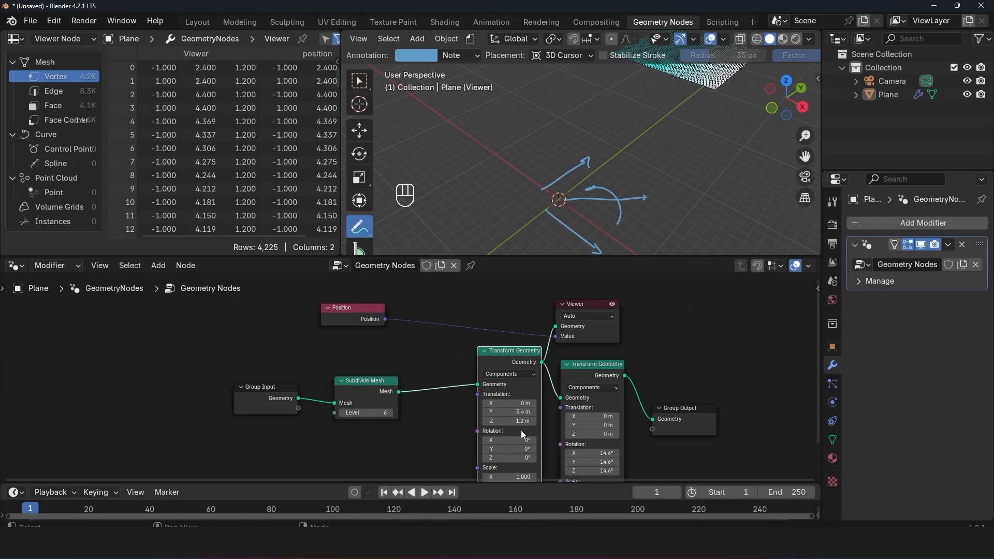
click(522, 421)
text(0)
key(Return)
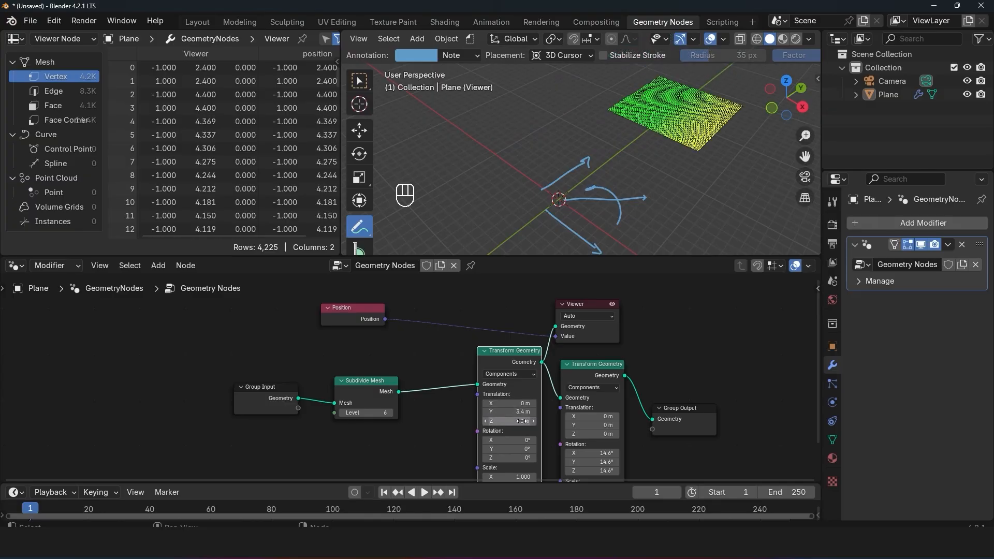
middle_drag(619, 110, 547, 124)
shift+middle_drag(616, 146, 552, 141)
scroll(552, 142, up, 2)
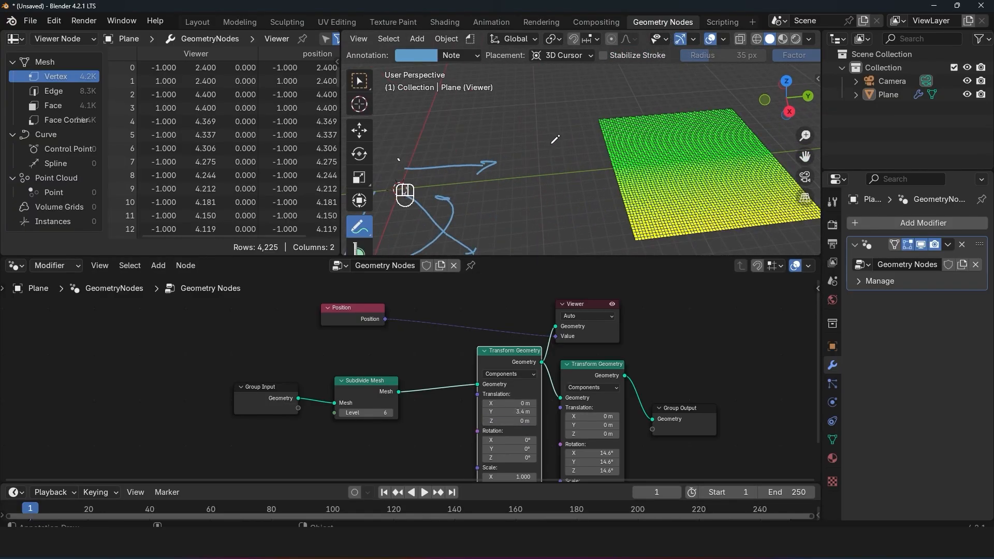
key(ctrl+z)
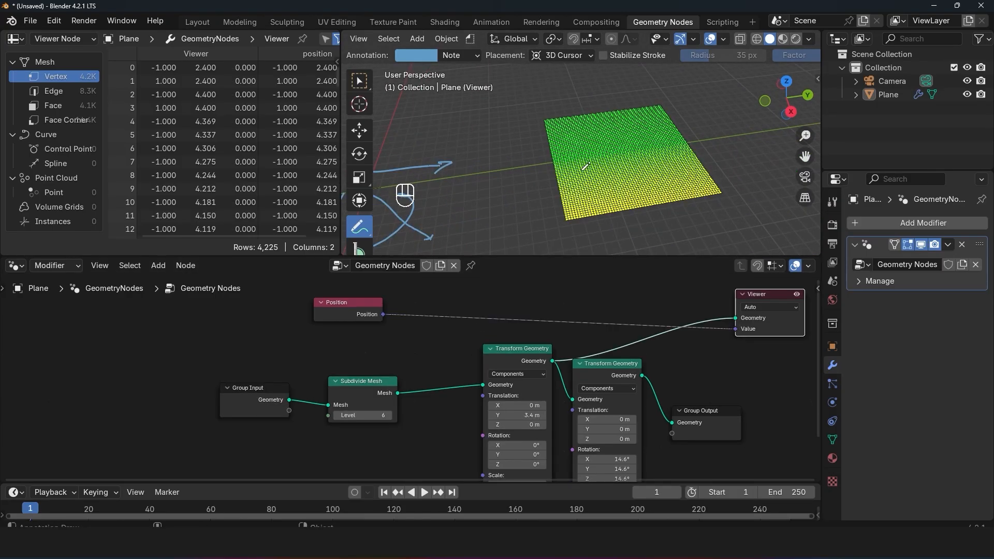
Step: Enable the Viewer Node's Attribute Text in the viewport overlays to label each point with its position
scroll(586, 166, up, 4)
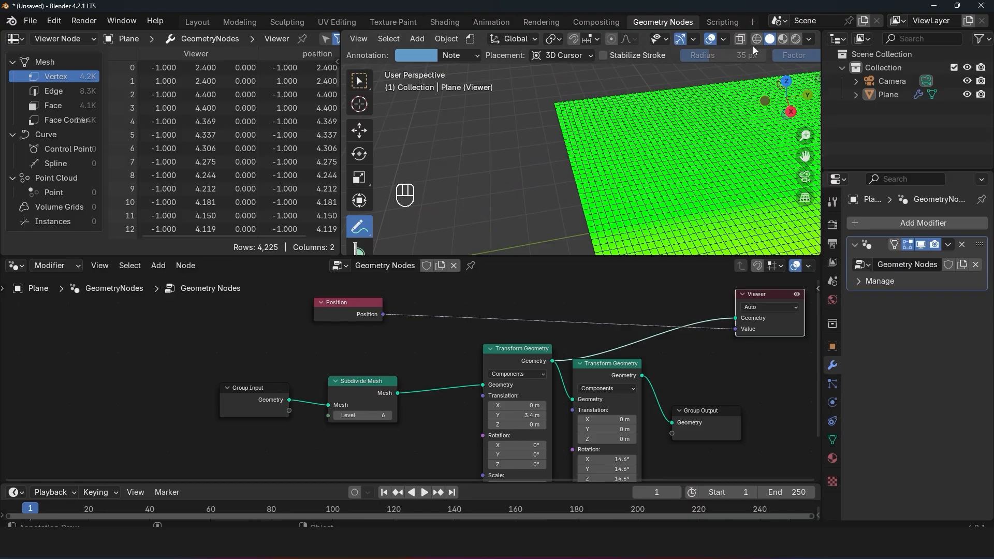
click(724, 38)
click(723, 38)
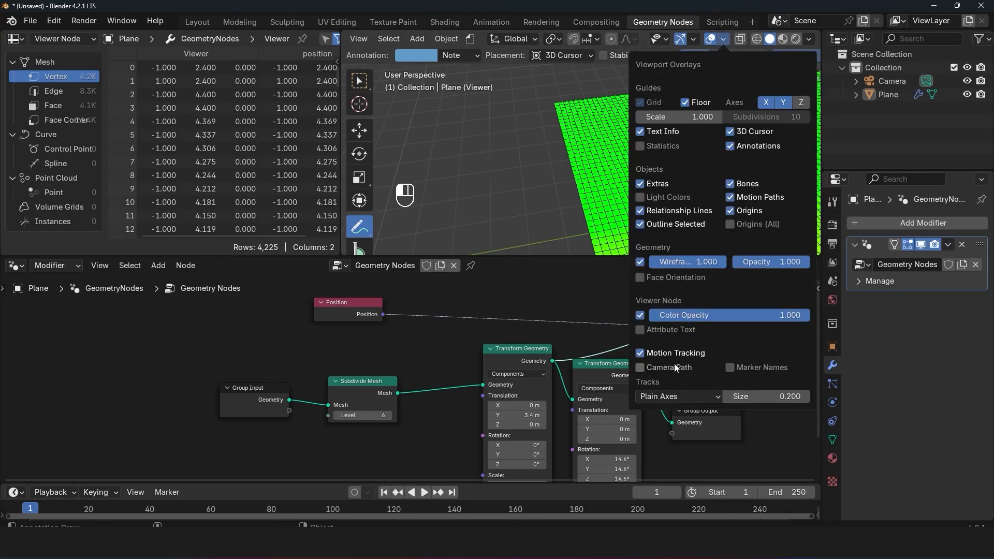
click(677, 330)
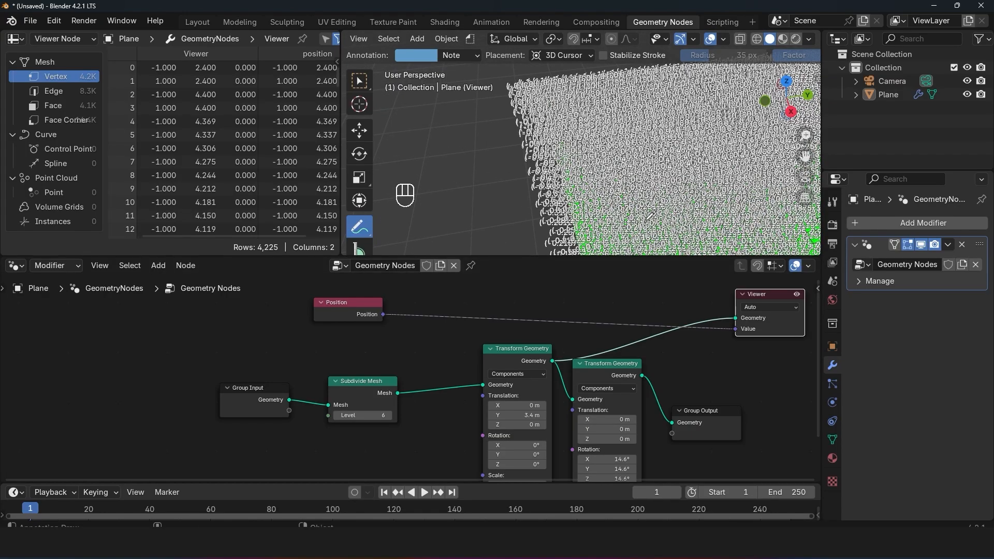
Step: Reduce the Subdivide Mesh level to 2 and inspect the position labels across the whole plane
click(336, 415)
click(336, 415)
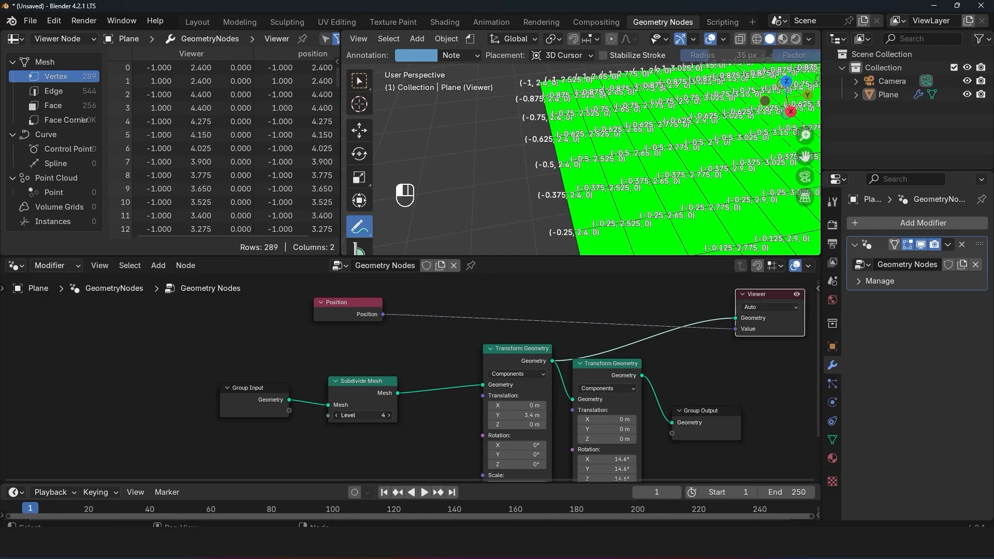
click(337, 416)
click(336, 415)
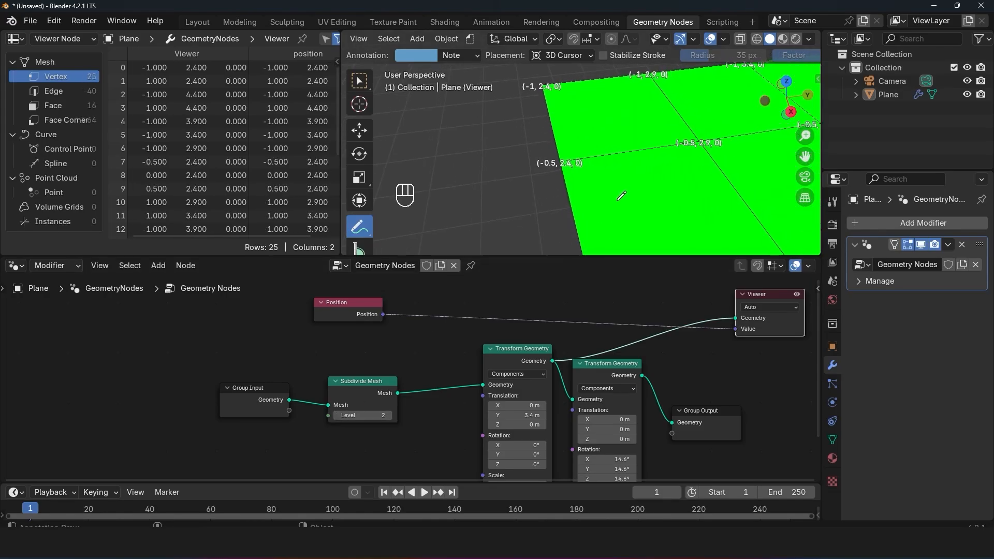
scroll(593, 171, down, 3)
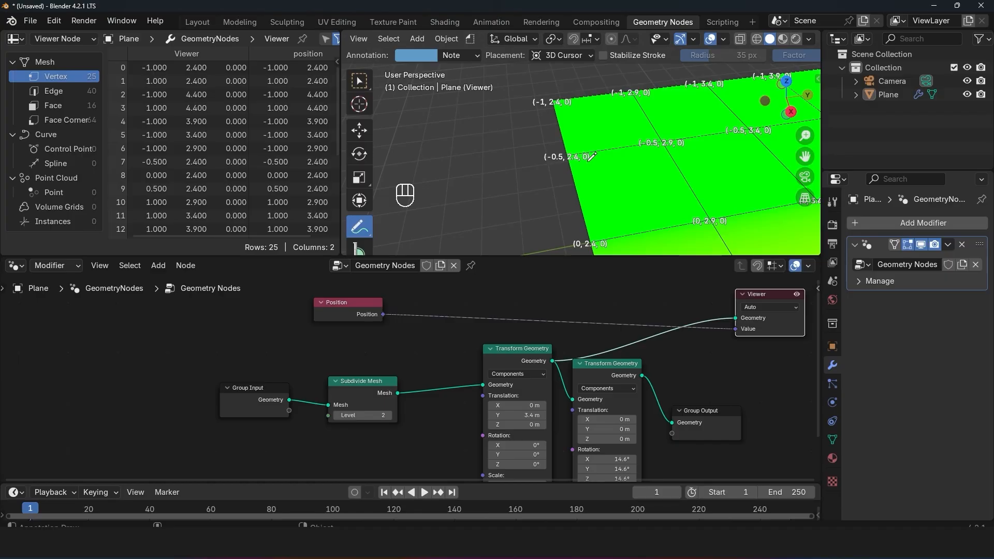
scroll(591, 160, down, 6)
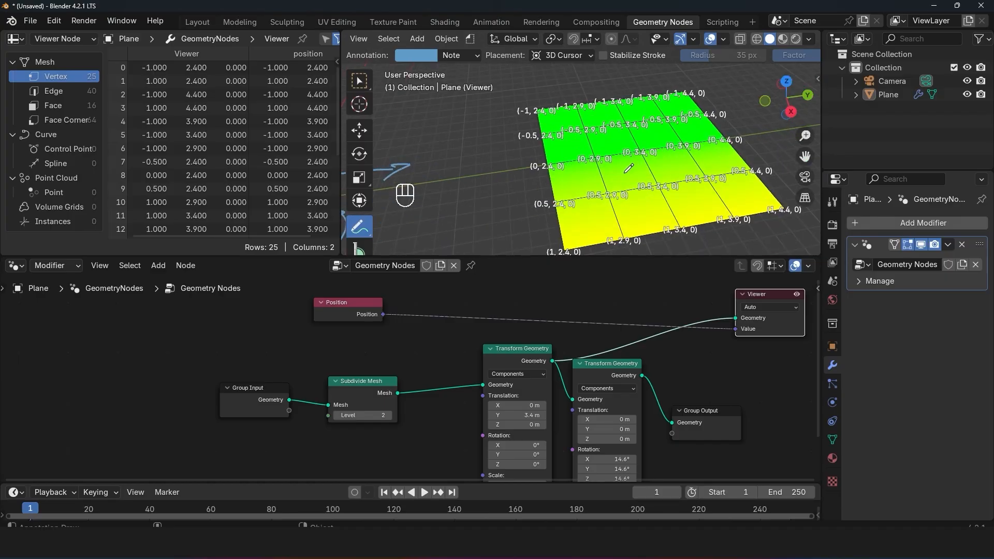
Step: Move the Position node toward the Viewer, above the link between Subdivide Mesh and the first Transform Geometry
middle_drag(381, 326, 402, 326)
key(shift+a)
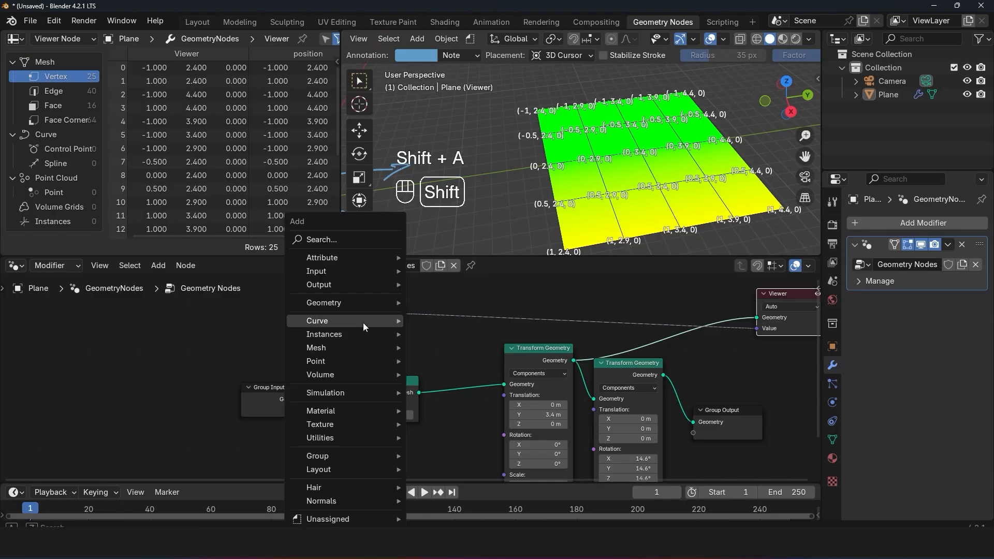
middle_drag(572, 325, 551, 357)
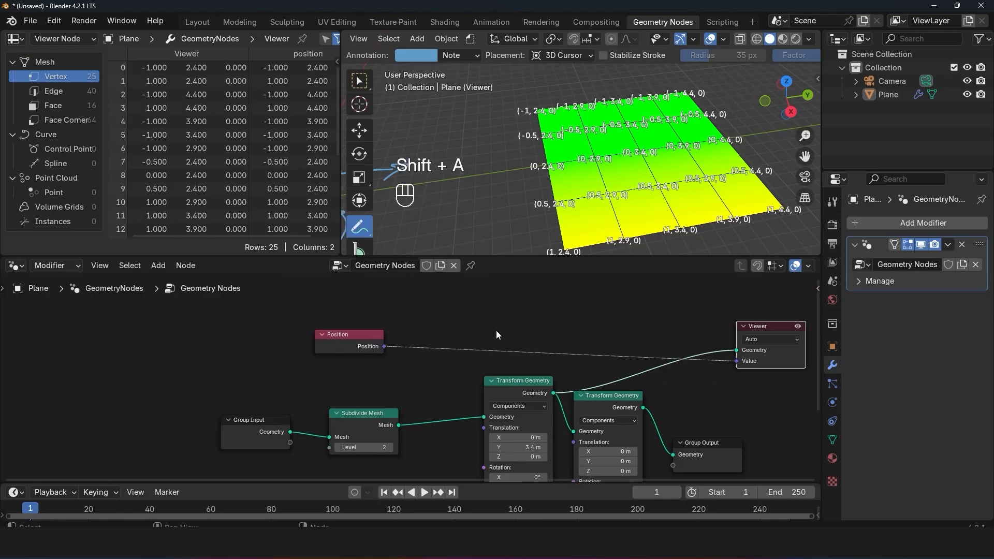
key(shift+a)
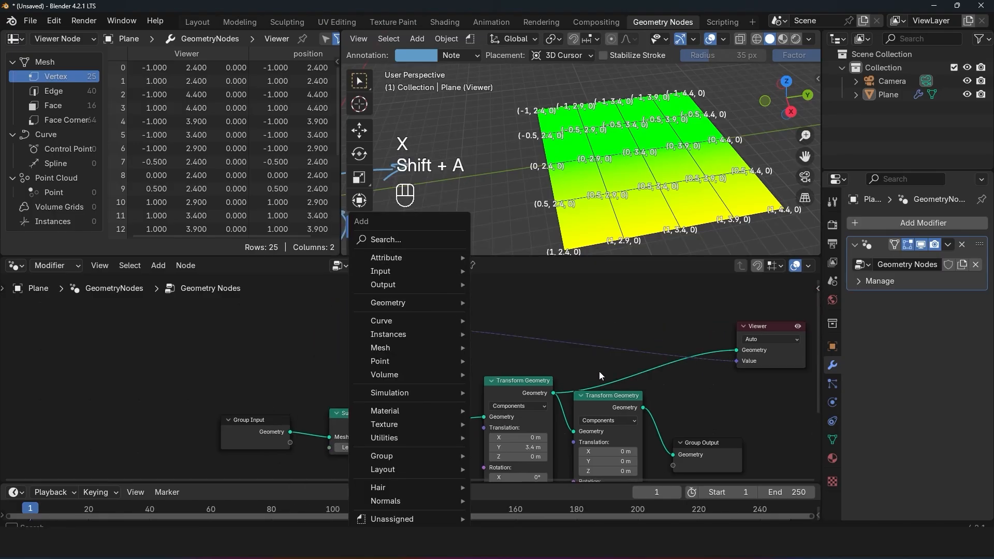
drag(431, 319, 426, 320)
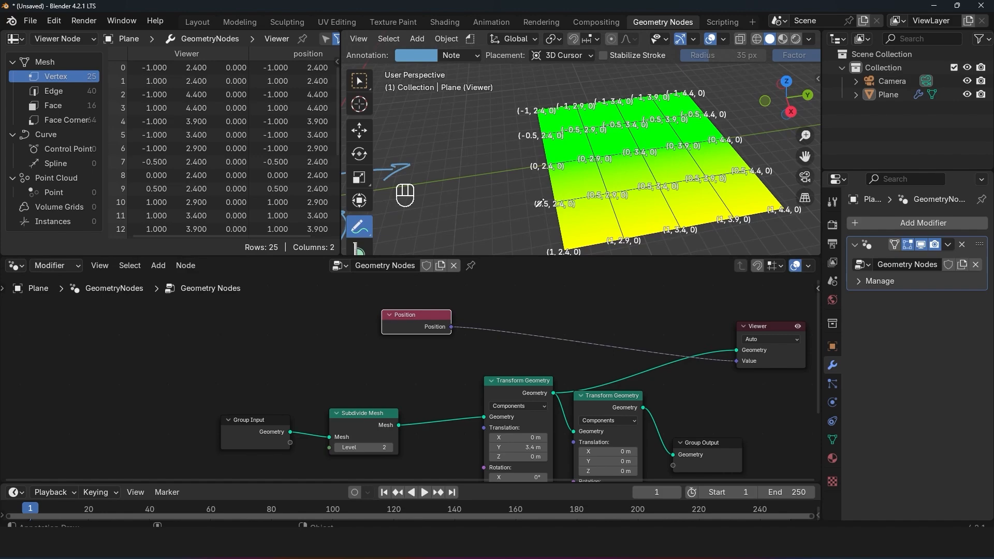
Step: Delete the Position, Subdivide Mesh and both Transform Geometry nodes while keeping the geometry links connected
scroll(556, 195, up, 2)
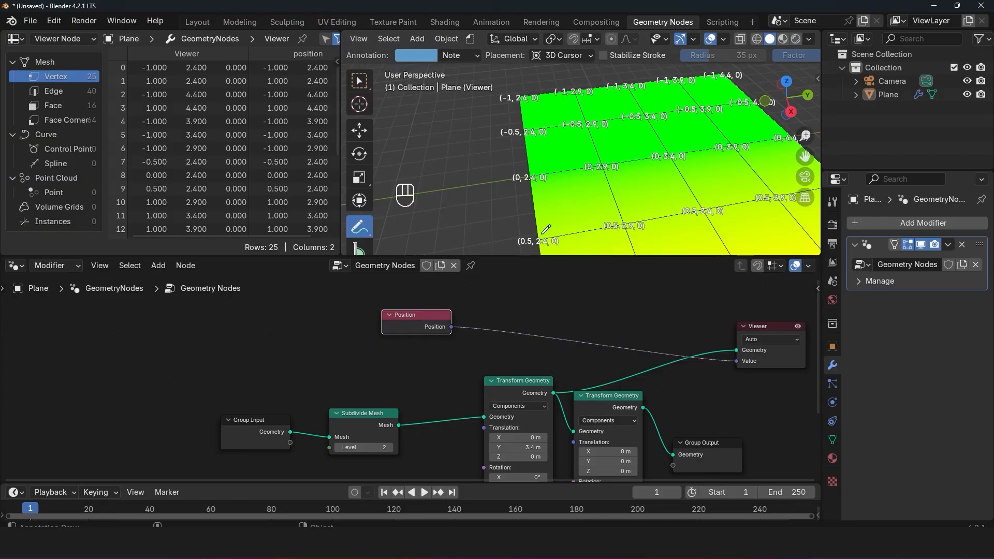
scroll(559, 344, down, 2)
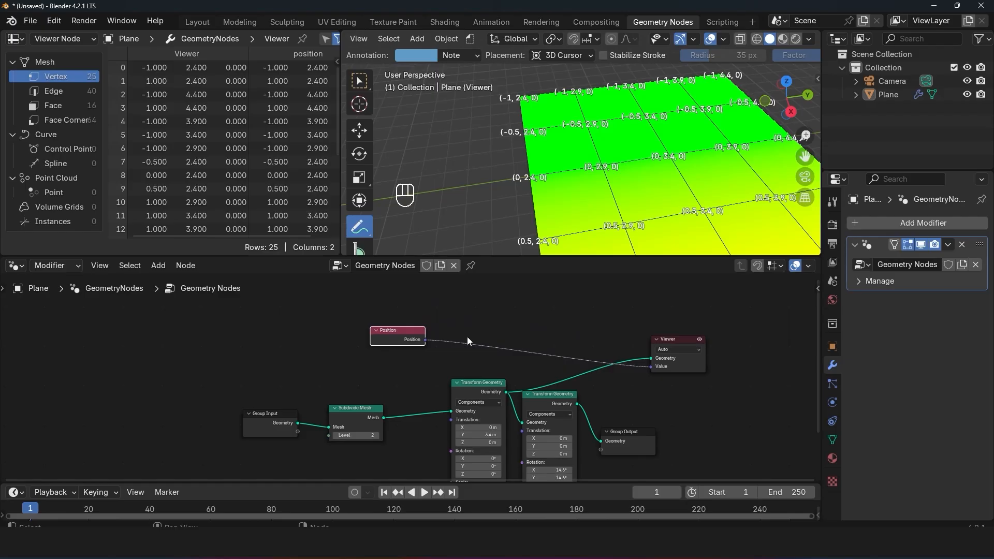
scroll(409, 331, down, 1)
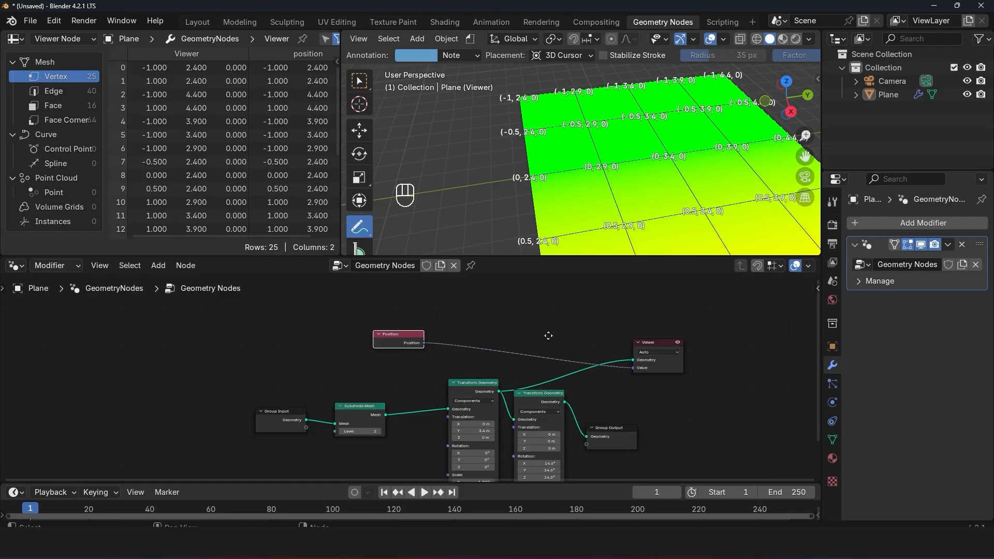
middle_drag(548, 336, 548, 322)
drag(363, 282, 585, 448)
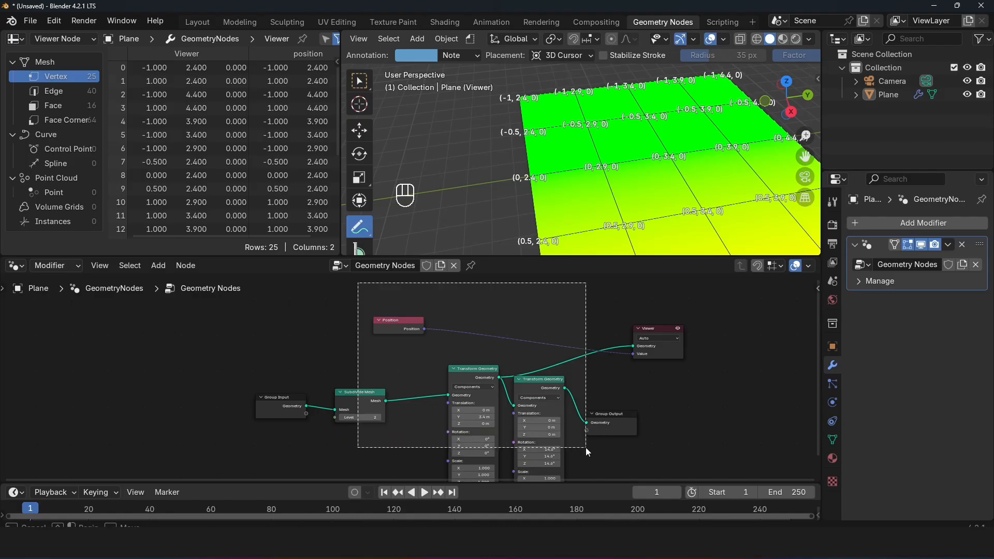
key(ctrl+x)
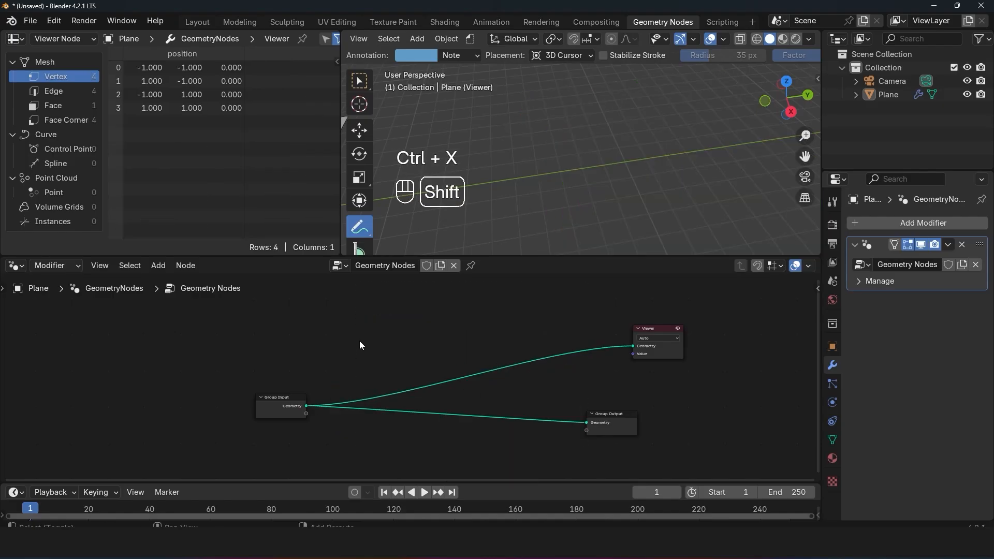
Step: Add a Distribute Points on Faces node on the link between Group Input and the Viewer
key(shift+a)
text(ds)
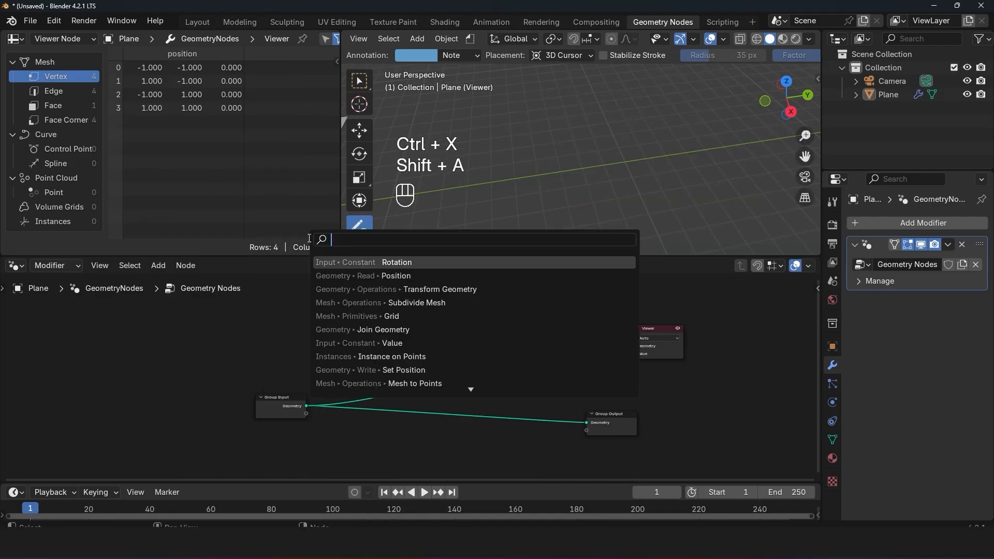
key(BackSpace)
text(is)
click(407, 289)
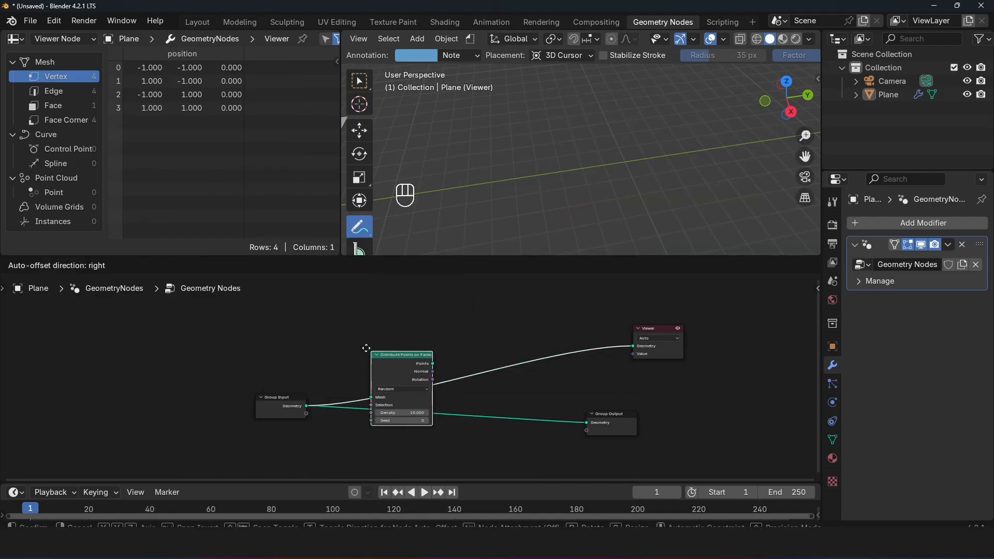
click(352, 339)
drag(392, 349, 389, 343)
click(389, 343)
scroll(397, 347, up, 3)
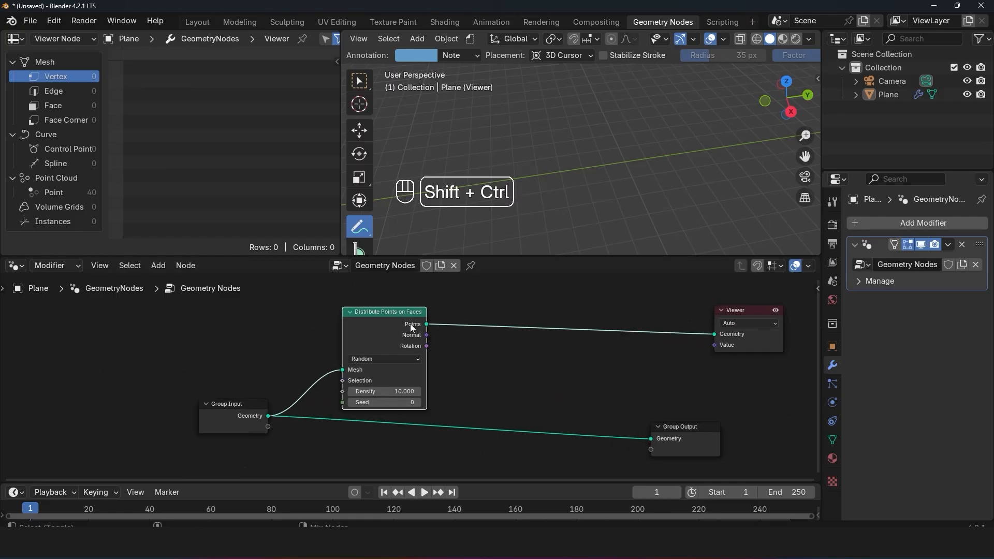
Step: Preview the Points output in the Viewer, and move the Viewer well to the right of Distribute Points on Faces
ctrl+shift+click(418, 325)
click(492, 283)
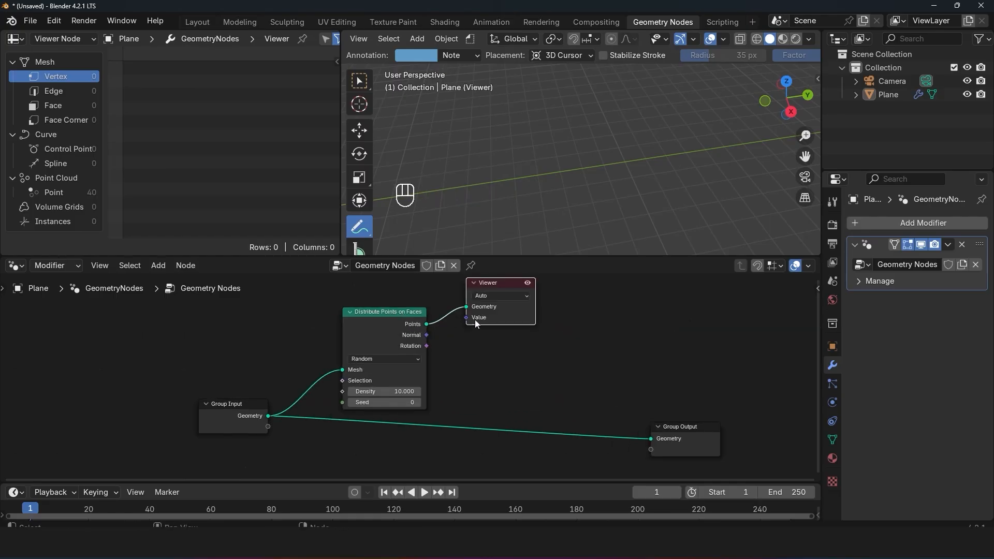
drag(492, 283, 627, 309)
scroll(647, 178, up, 6)
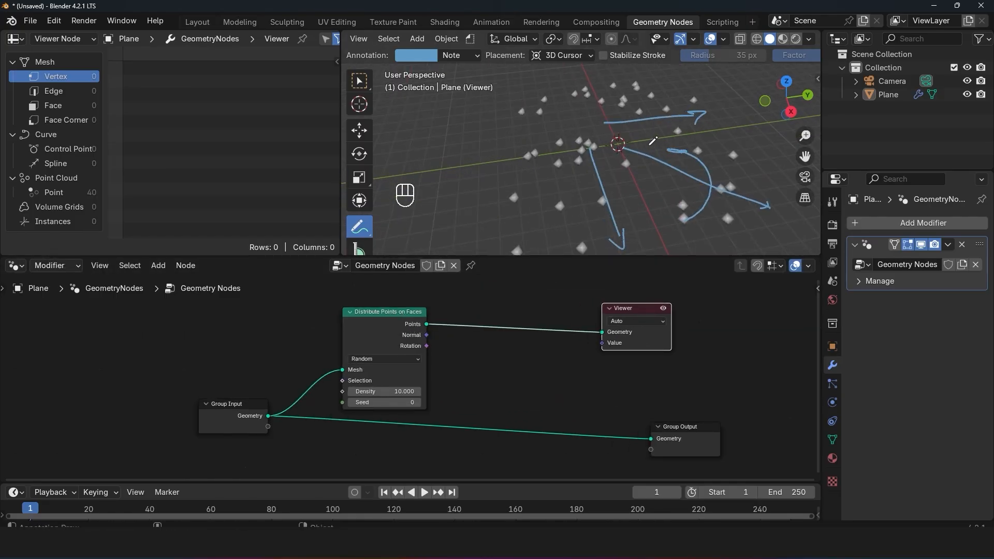
drag(631, 338, 694, 338)
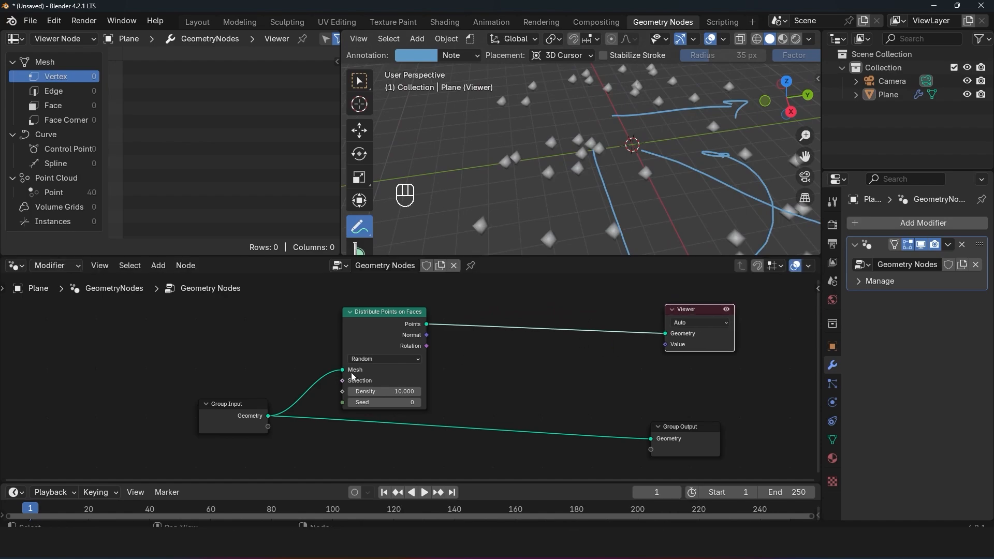
Step: Set the point Density to 26.6 and preview the Distribute Points on Faces node's Normal output in the Viewer
drag(372, 396, 404, 397)
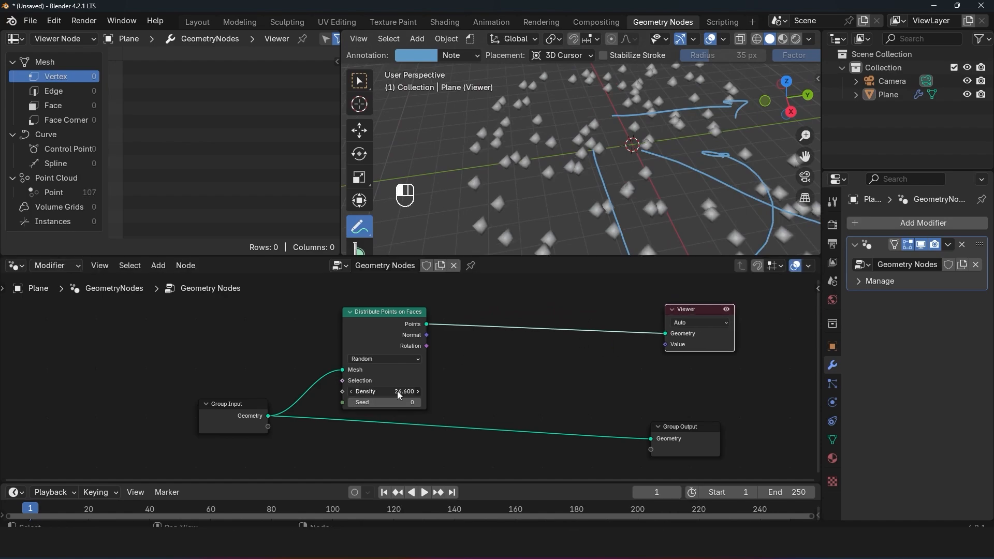
ctrl+shift+click(426, 335)
middle_drag(486, 208, 535, 140)
mouse_move(541, 186)
mouse_down()
mouse_move(546, 111)
mouse_move(553, 127)
mouse_up()
scroll(572, 140, down, 4)
middle_drag(572, 140, 544, 153)
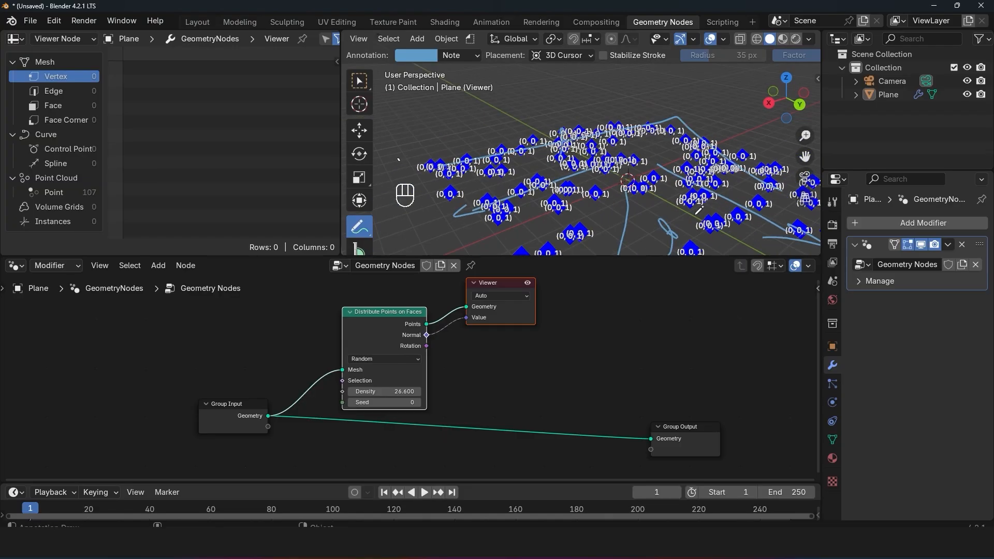
Step: Preview the Group Input geometry with the distributed points' Normal as the value, and move the Viewer right of Distribute Points on Faces
ctrl+shift+click(261, 415)
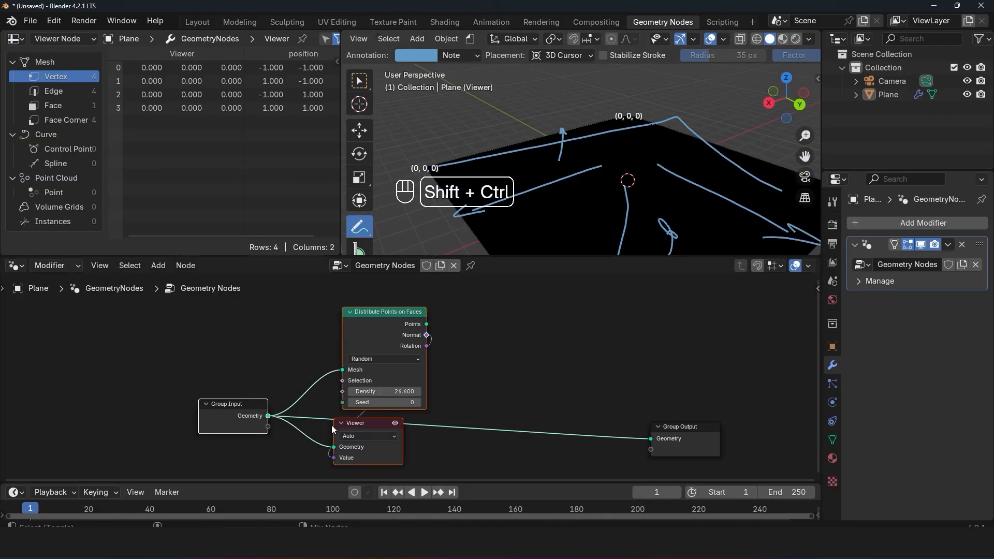
drag(363, 424, 601, 377)
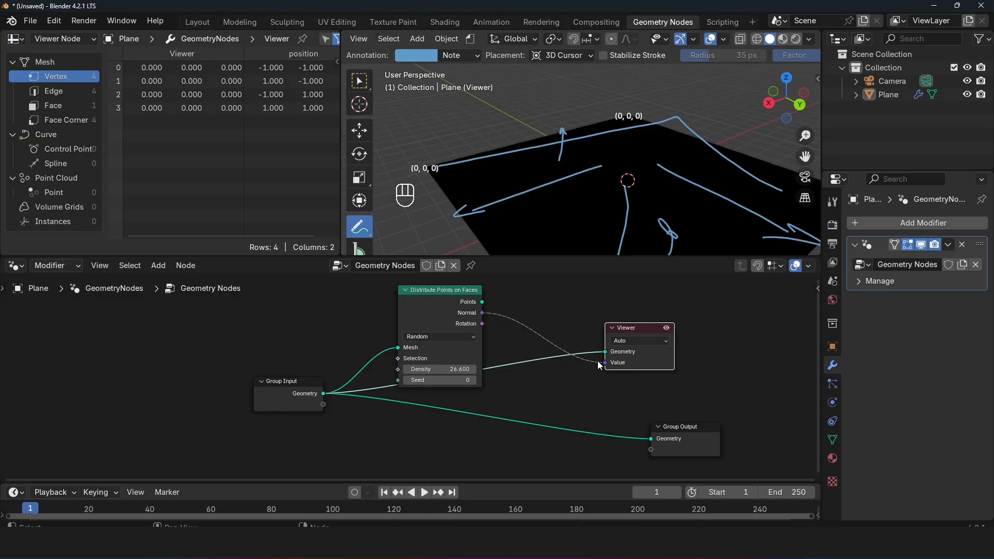
scroll(599, 365, down, 1)
Step: Mark the plane with a vertical annotation stroke, and clear all annotations by removing the Note layer
drag(627, 210, 639, 93)
click(477, 55)
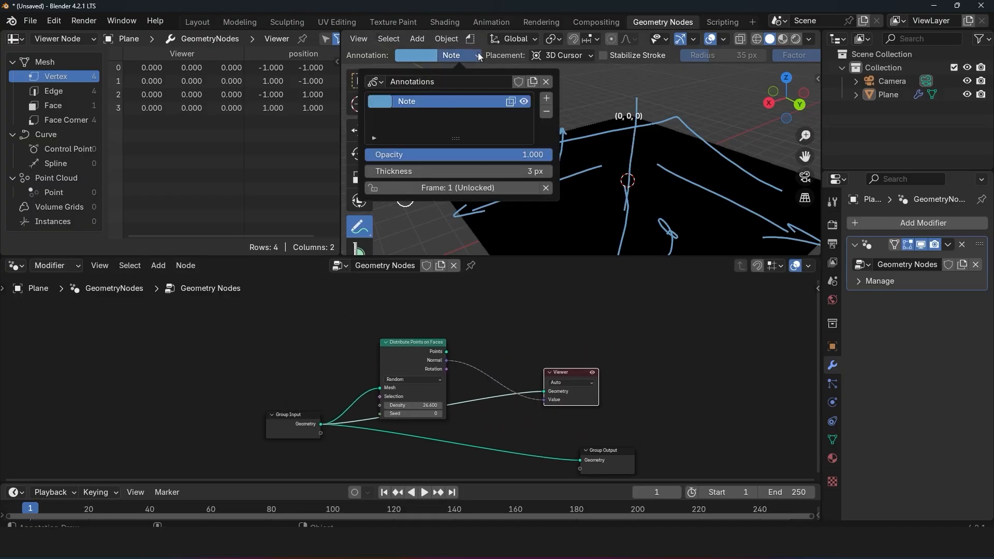
click(546, 111)
Step: Add a Normal node above Distribute Points on Faces and preview it on the Group Input geometry
key(shift+a)
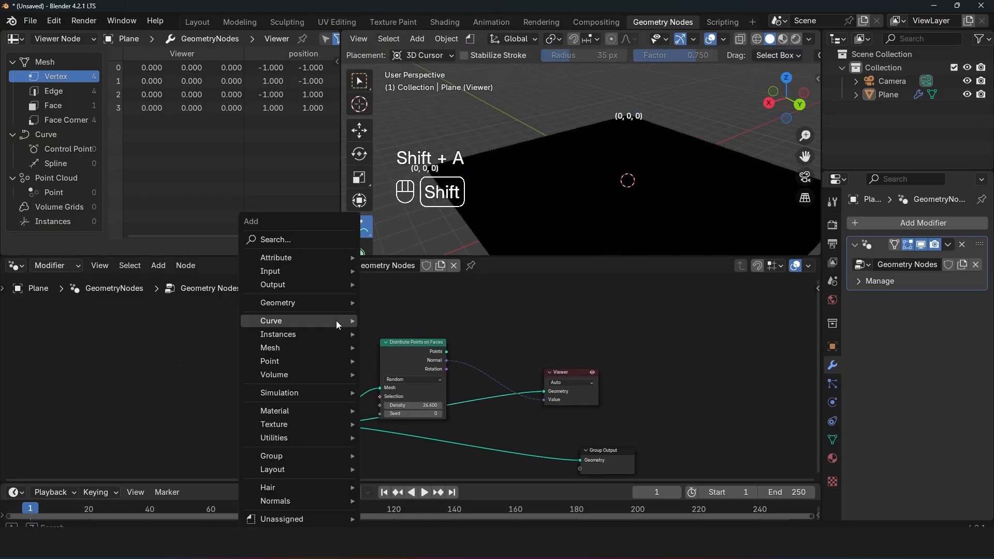
click(299, 238)
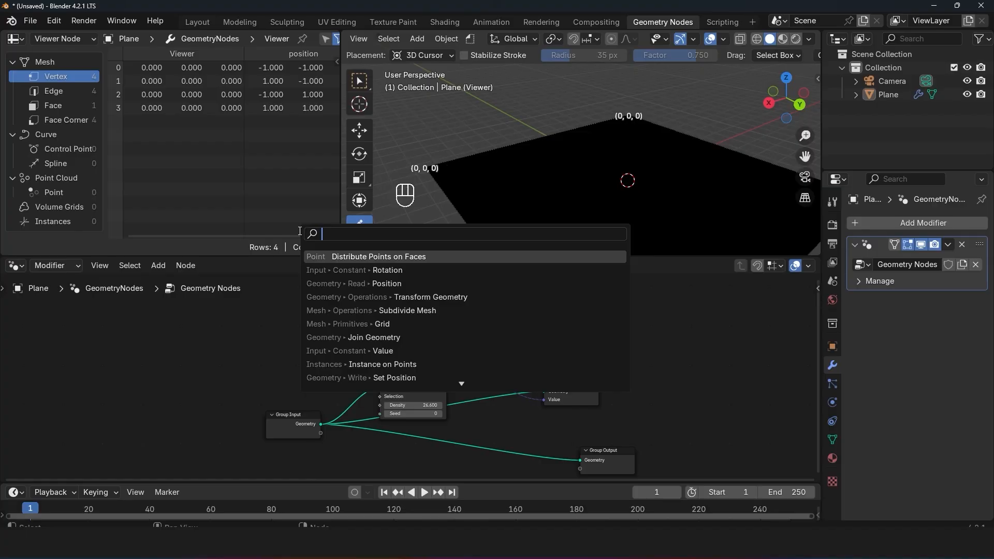
text(norm)
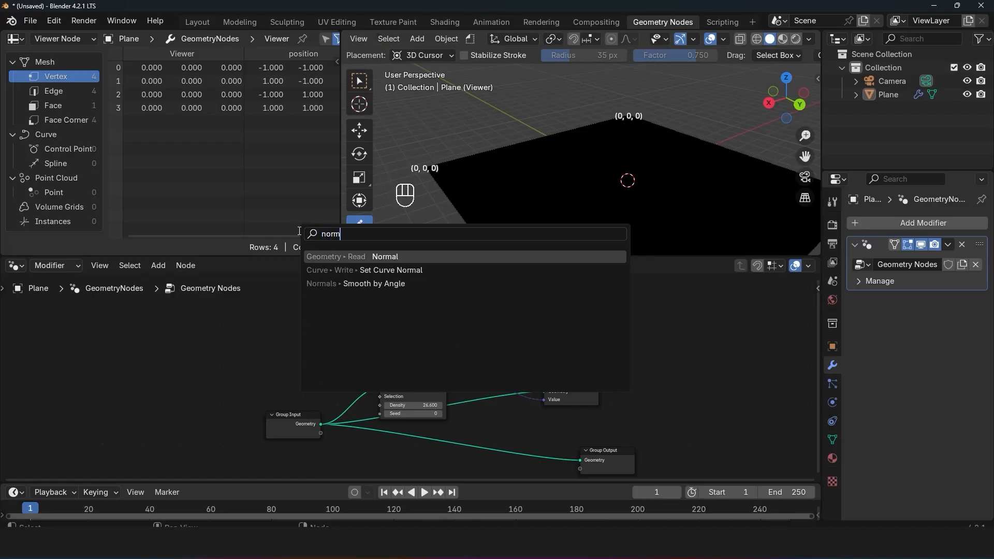
click(389, 259)
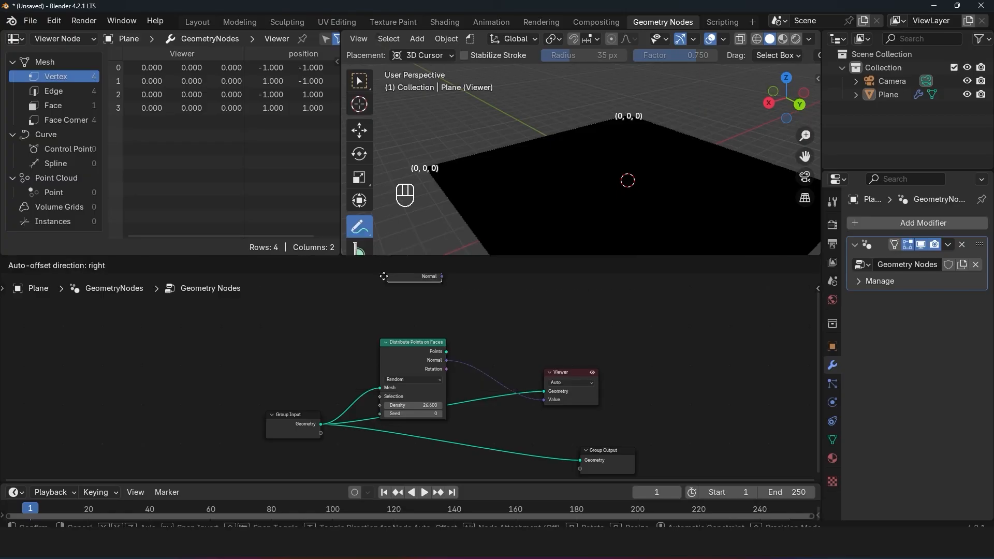
click(389, 321)
ctrl+shift+click(418, 329)
Step: Inspect the plane's normal labels and annotate an upward arrow at one of its corners
scroll(590, 163, down, 2)
middle_drag(574, 178, 557, 152)
scroll(591, 159, up, 1)
key(grave)
key(grave)
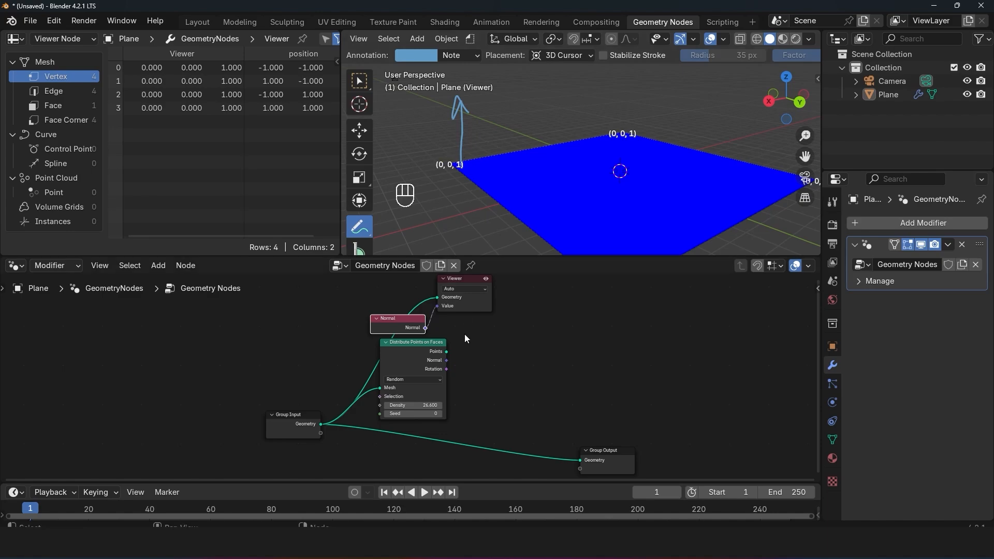
Step: Preview the distributed points with the Normal node as the value, move the Viewer aside, and inspect the point labels
scroll(461, 340, up, 1)
ctrl+shift+click(438, 351)
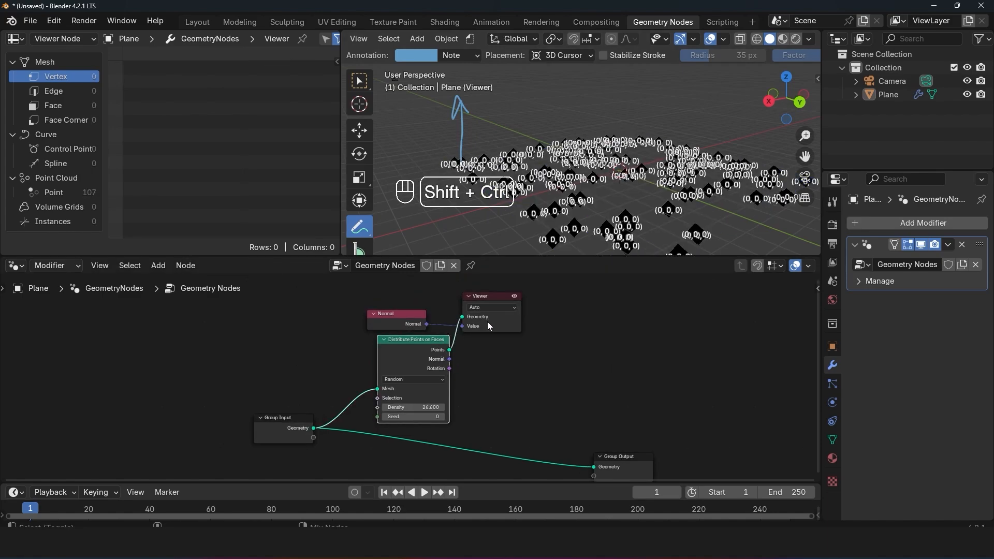
drag(487, 322, 624, 320)
scroll(621, 202, down, 1)
scroll(622, 202, up, 4)
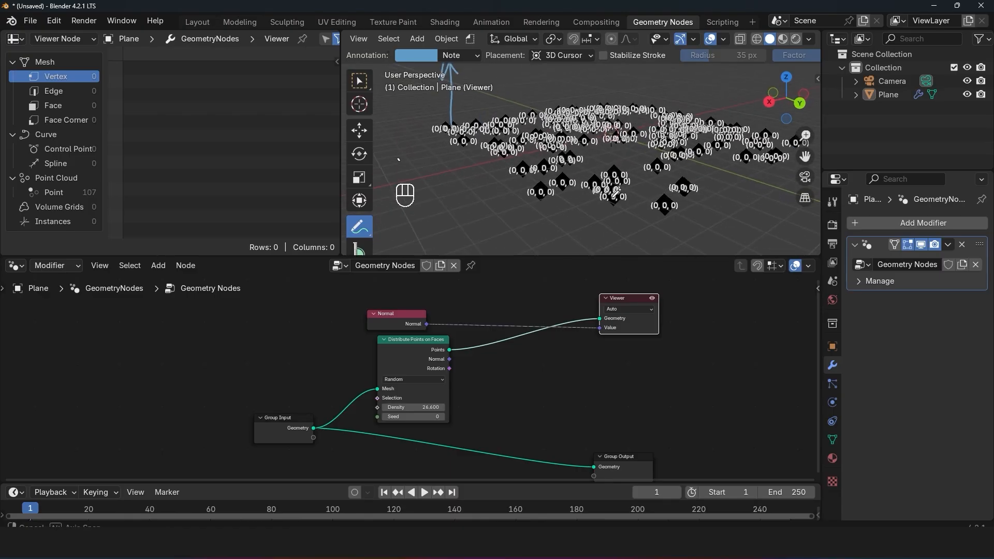
middle_drag(621, 208, 549, 194)
Step: Preview the Group Input geometry again, and move the Normal and Viewer nodes to the right of Distribute Points on Faces
key(Tab)
key(Tab)
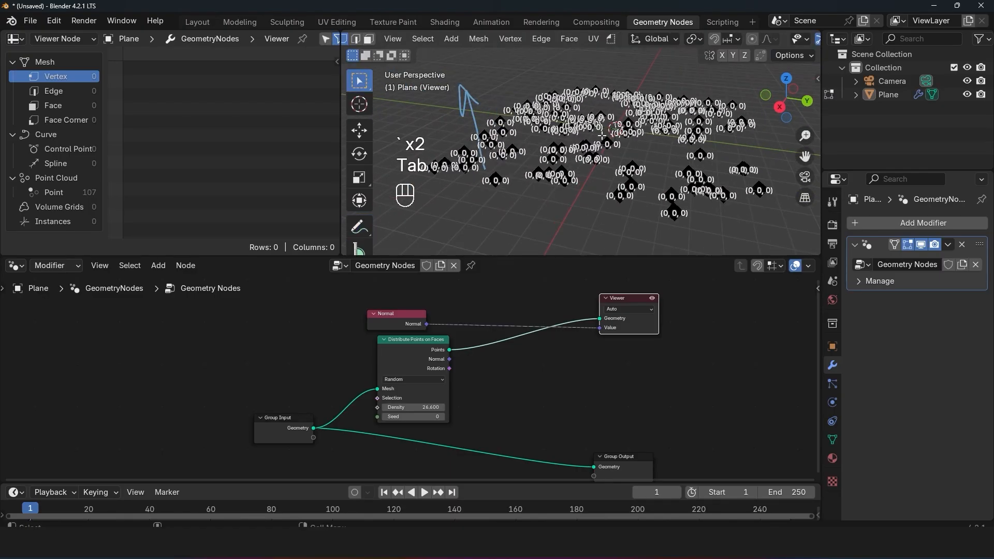
ctrl+shift+click(299, 425)
key(Tab)
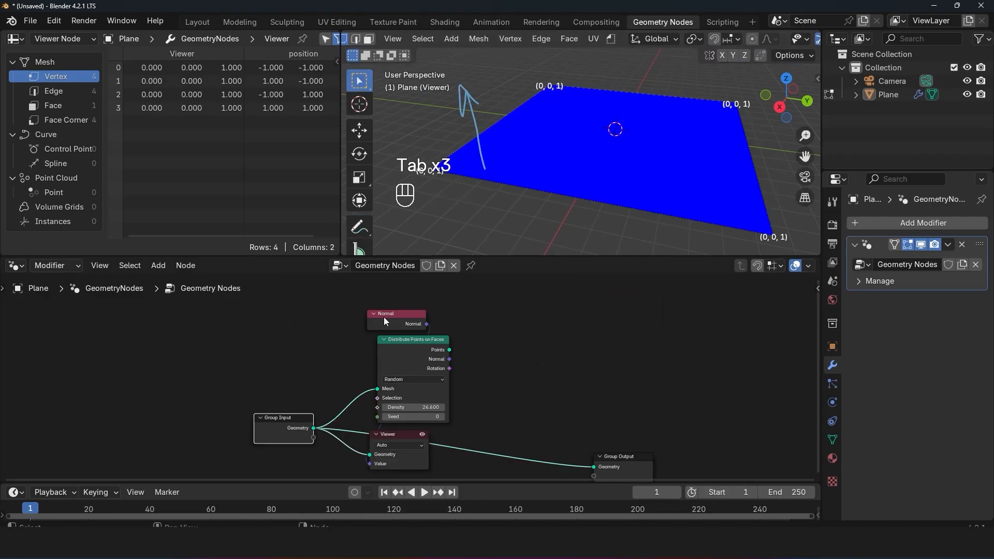
drag(385, 321, 569, 320)
drag(367, 452, 661, 370)
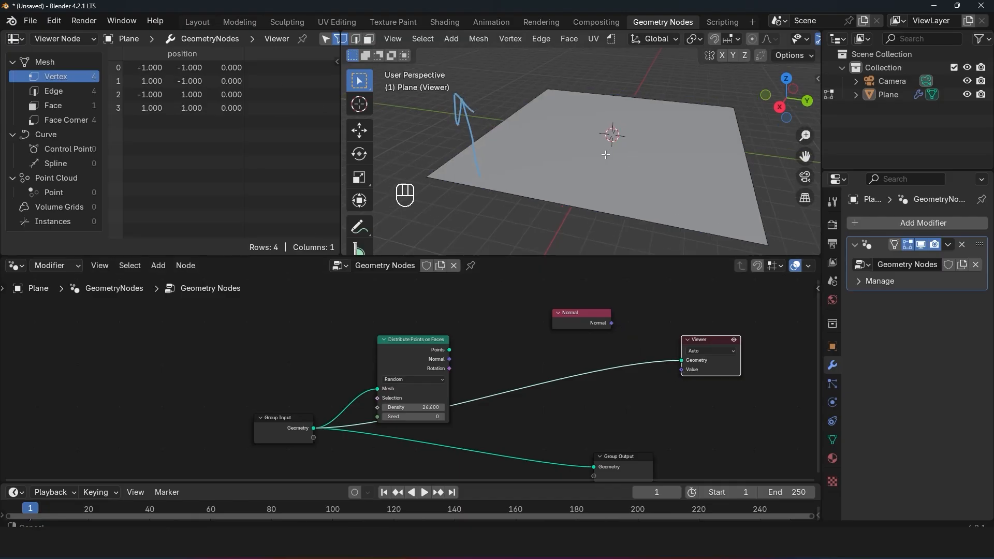
Step: Subdivide the whole plane repeatedly in Edit Mode into an 8 by 8 grid of faces
key(a)
key(Tab)
key(Tab)
key(a)
right_click(607, 97)
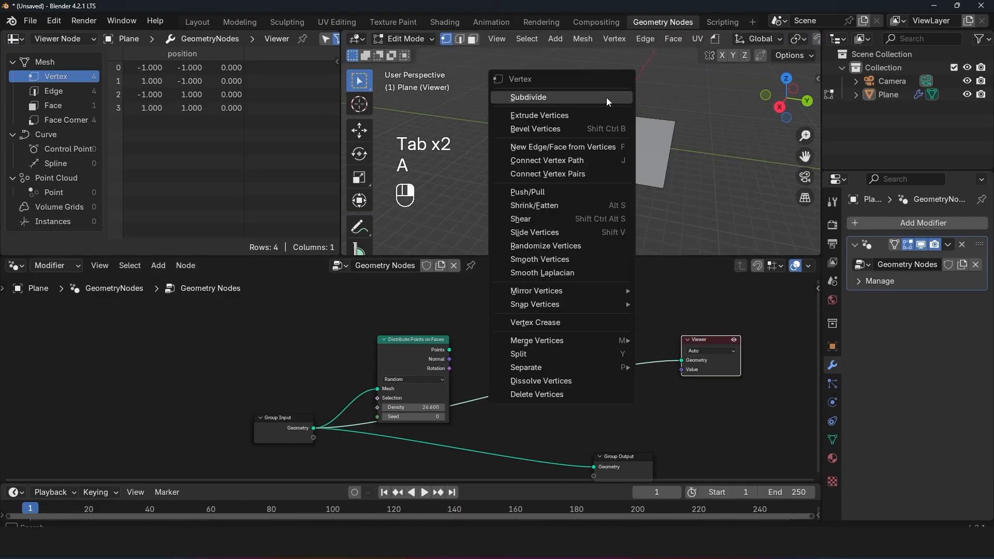
click(607, 98)
right_click(527, 97)
click(528, 98)
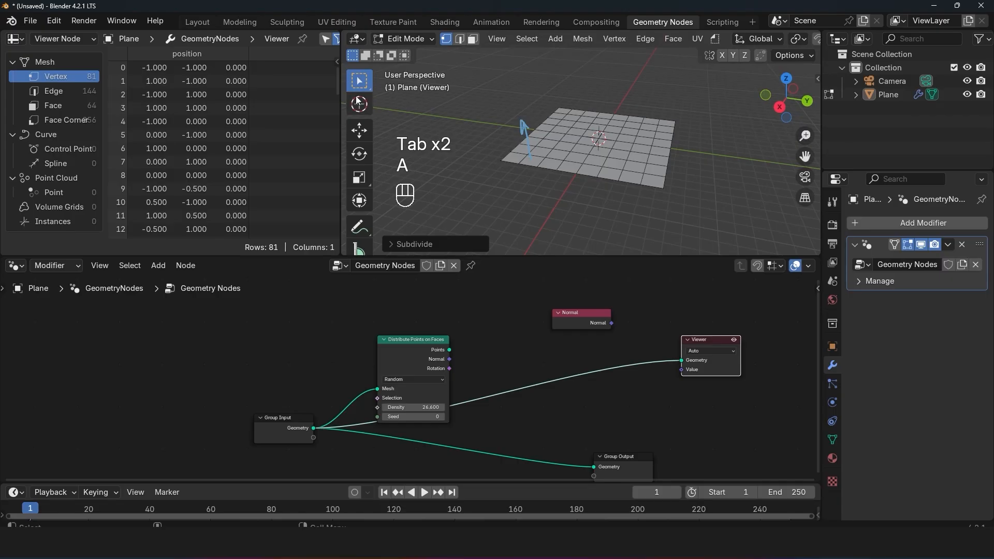
Step: Raise the plane's central area about 0.36 m along Z and return to Object Mode
key(1)
key(g)
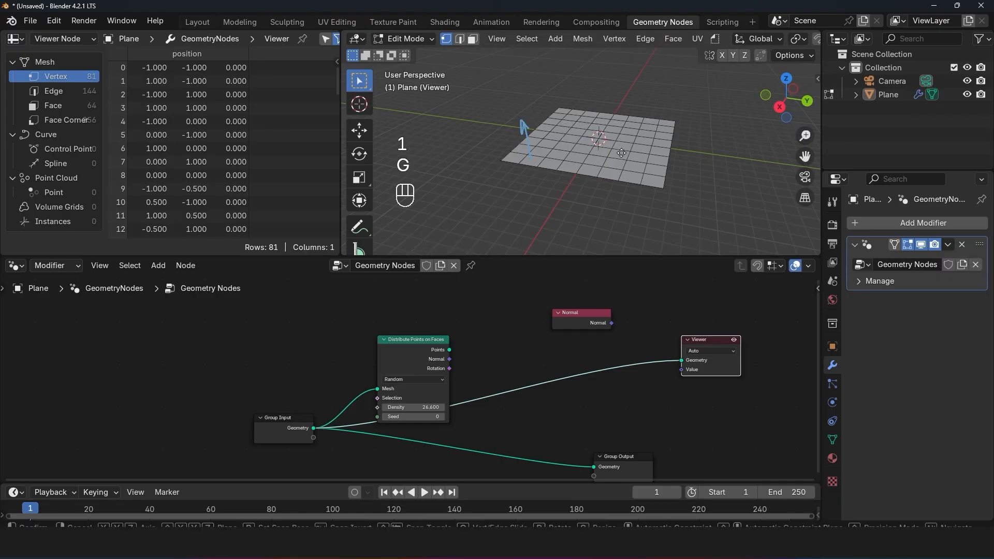
key(z)
click(621, 134)
key(Tab)
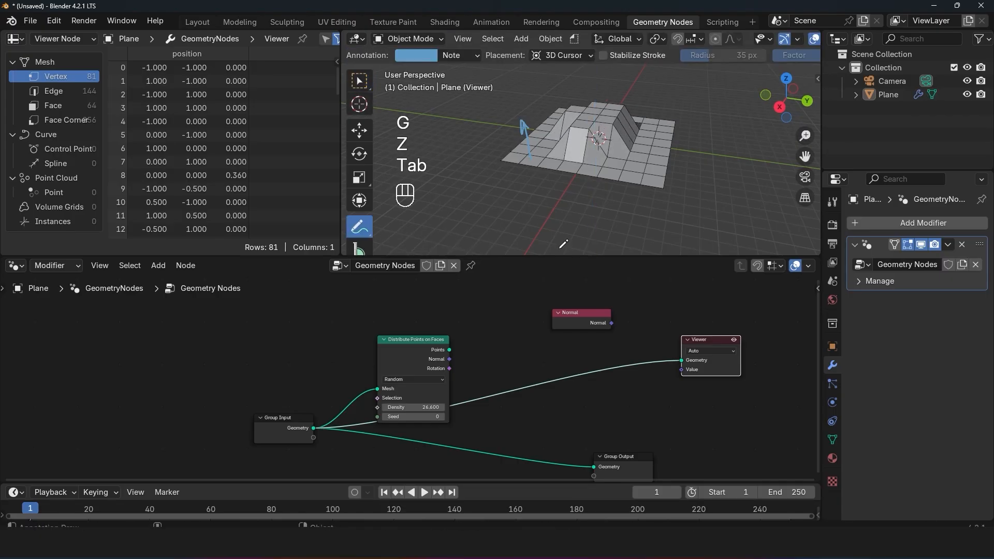
Step: Preview the Distribute Points on Faces node's Normal output on the raised mesh, and move the separate Normal node aside
ctrl+shift+click(455, 353)
ctrl+shift+click(455, 361)
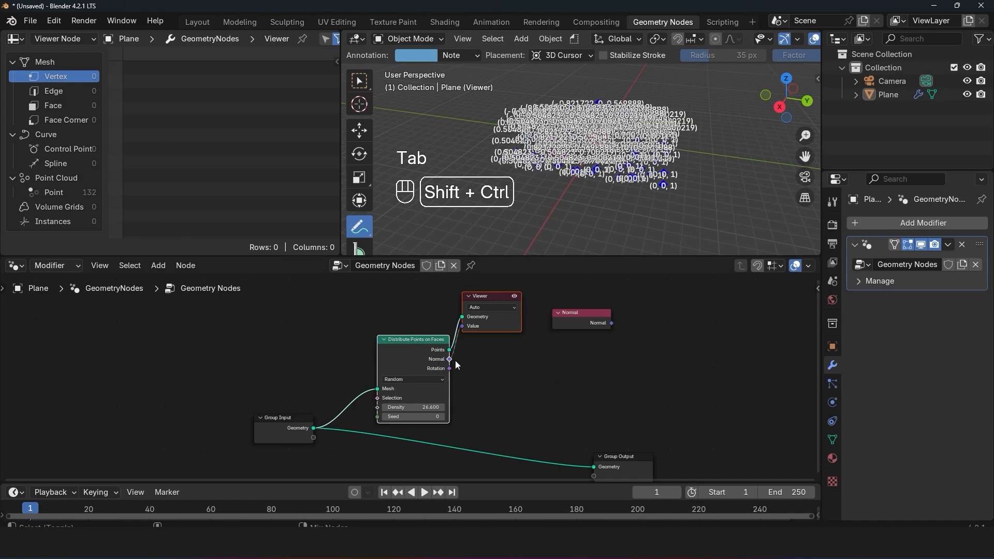
drag(498, 327, 685, 359)
click(608, 344)
Step: Reduce the point Density to 1.8 and move the Viewer to the right of Distribute Points on Faces
scroll(409, 379, up, 3)
drag(439, 418, 313, 418)
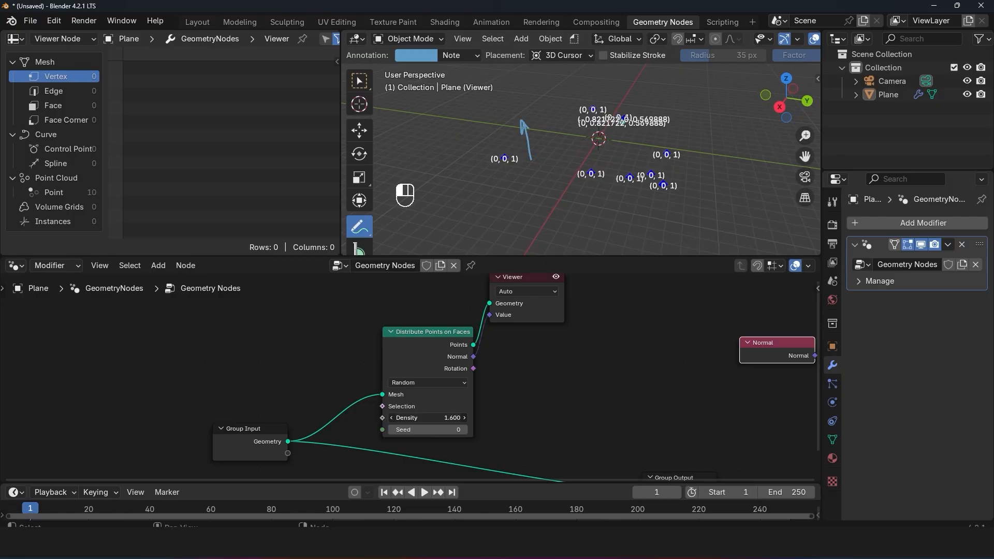
scroll(594, 361, down, 2)
drag(491, 334, 622, 357)
Step: Insert a Join Geometry node between Distribute Points on Faces and the Viewer, and link the Group Input geometry into it
key(shift+a)
mouse_move(524, 302)
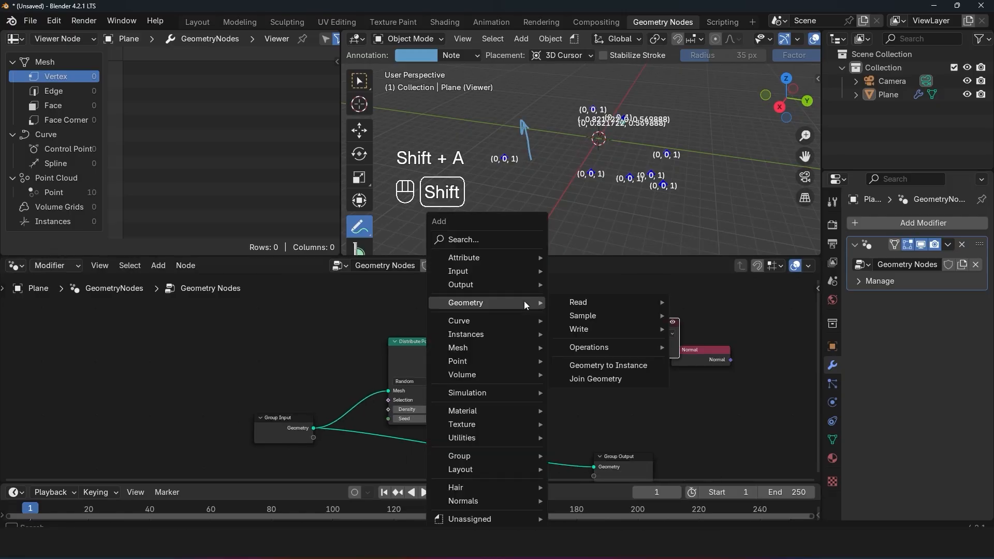
click(511, 240)
text(jo)
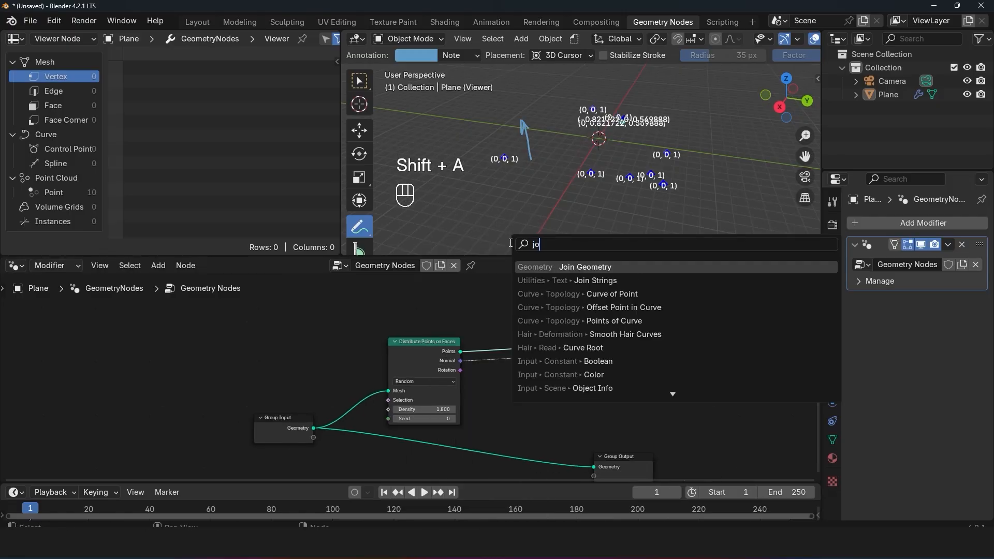
click(599, 268)
click(544, 329)
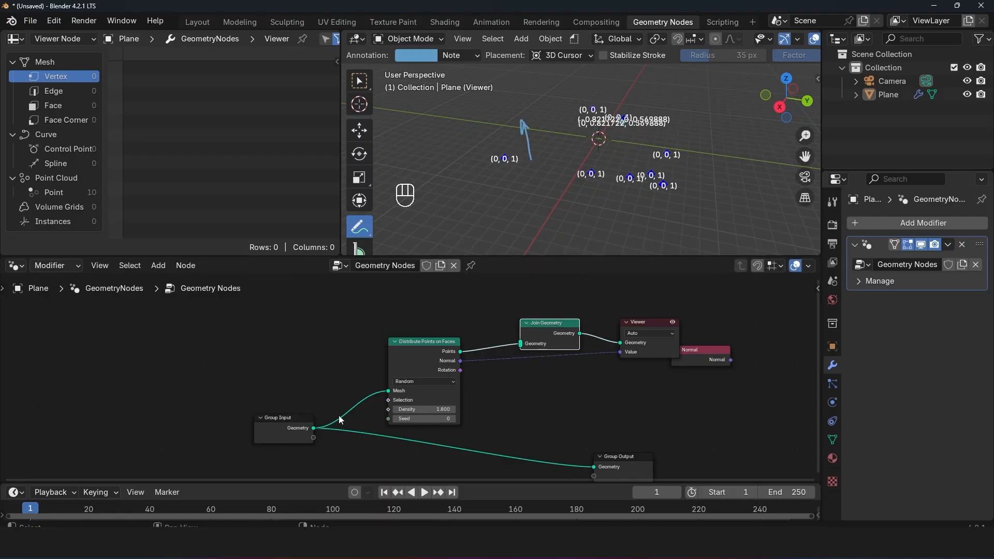
drag(313, 427, 520, 347)
drag(425, 354, 366, 306)
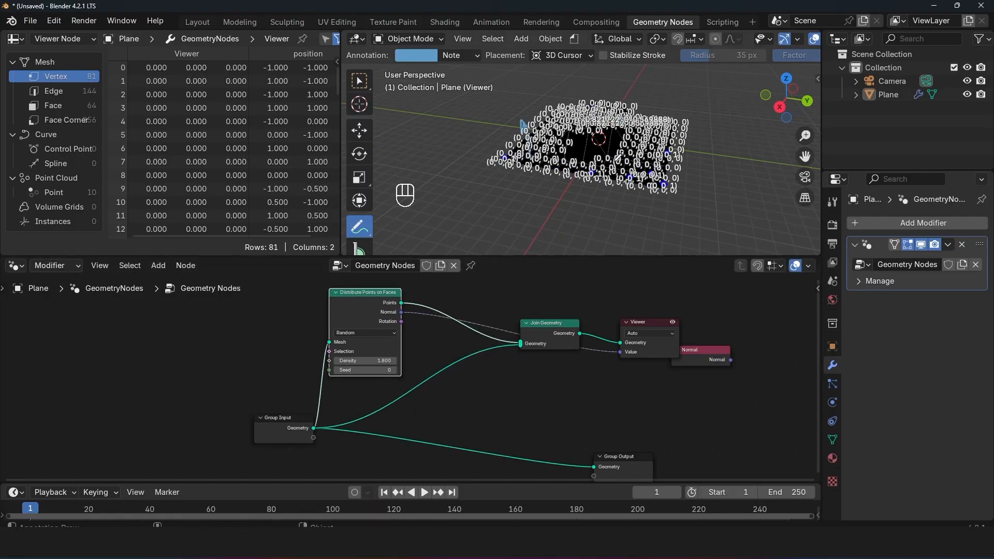
Step: Zoom in on the joined mesh and circle two neighbouring vertices with annotation strokes
mouse_move(580, 148)
middle_down()
mouse_move(549, 155)
mouse_move(578, 143)
middle_up()
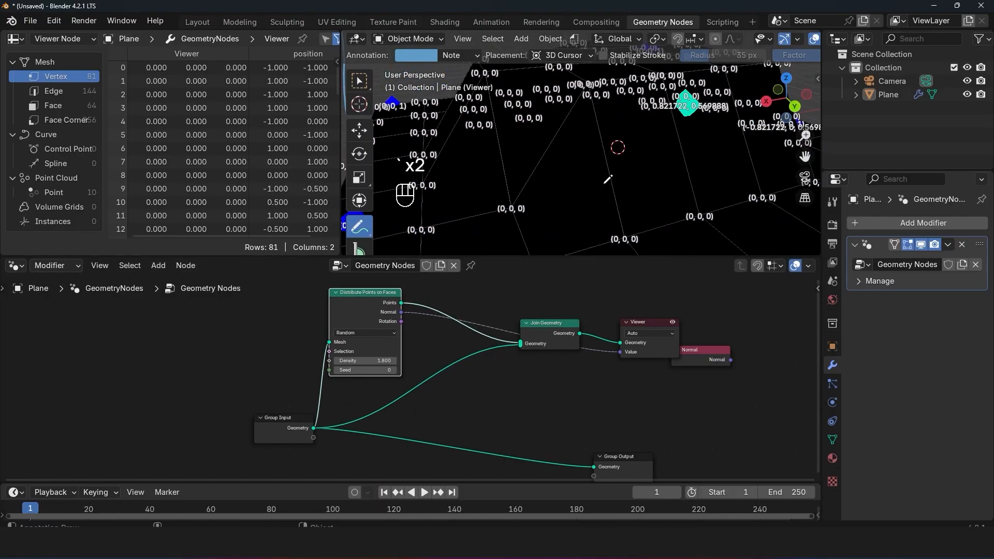
middle_drag(608, 179, 691, 176)
scroll(692, 169, up, 4)
middle_drag(615, 171, 628, 168)
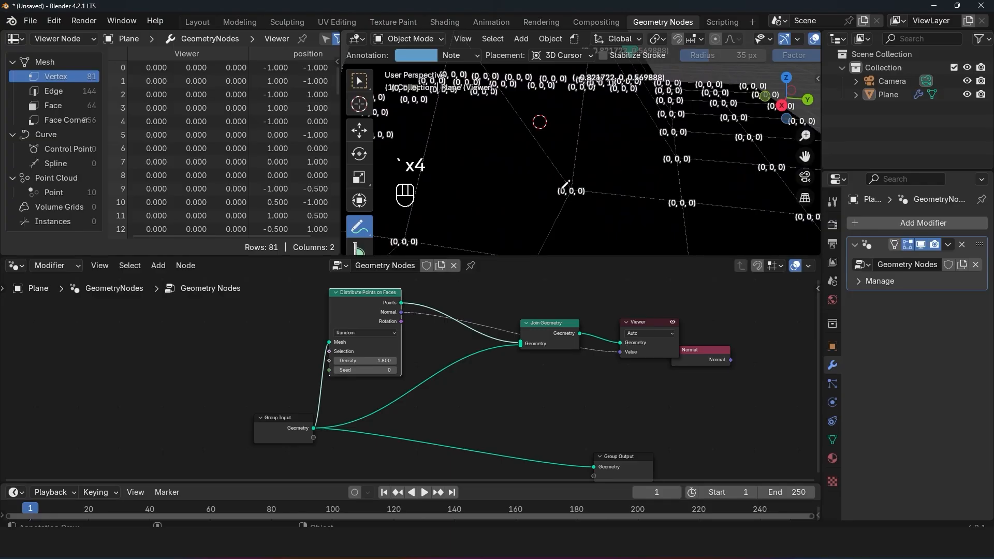
drag(565, 189, 574, 193)
drag(649, 195, 674, 199)
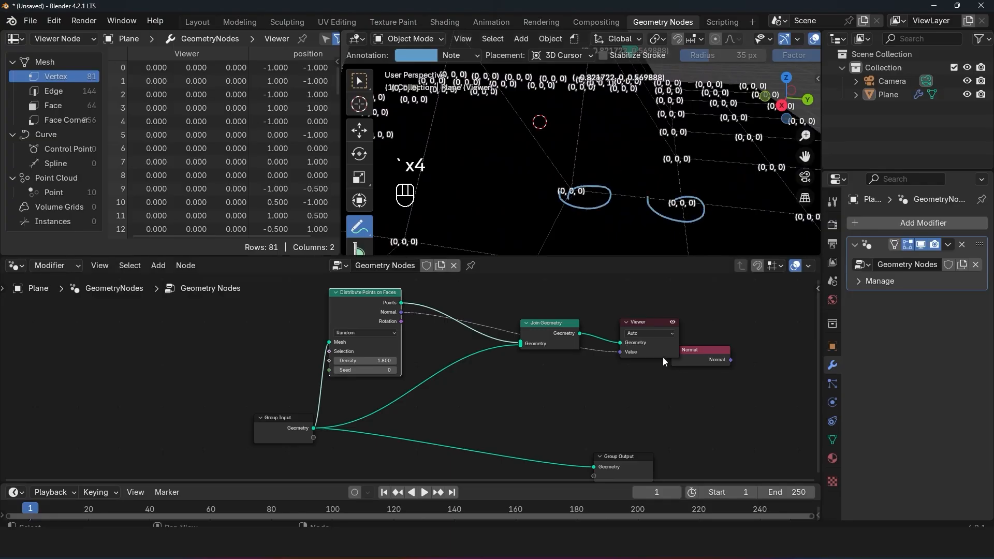
shift+middle_drag(587, 182, 631, 209)
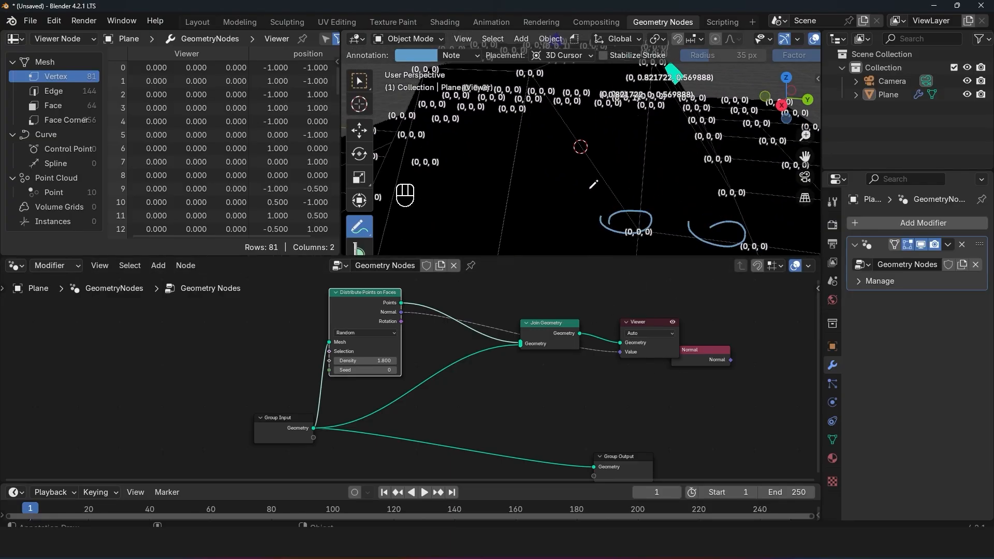
Step: Set the Viewer's domain to Face, check the face values on the joined geometry, and nudge the Distribute Points on Faces node upward
click(655, 333)
click(651, 335)
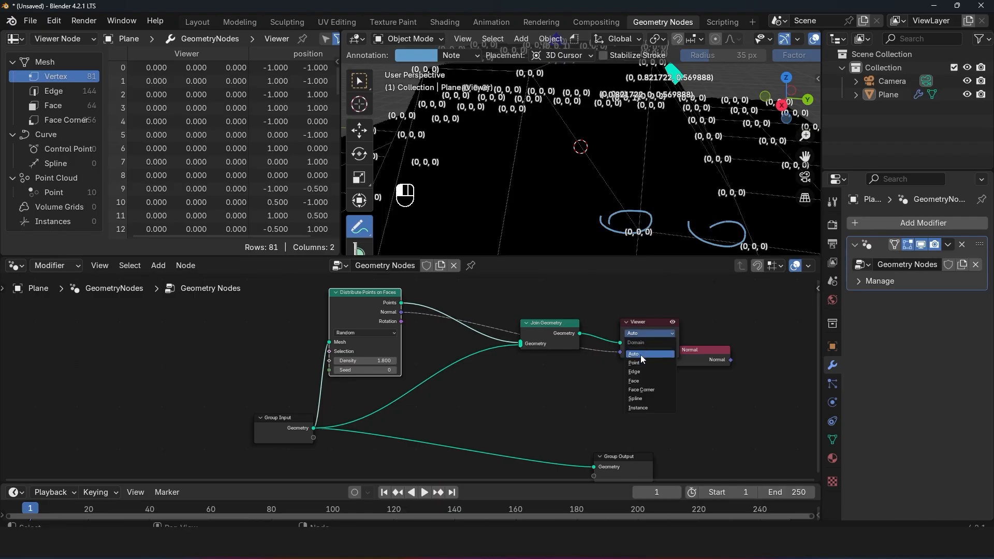
click(640, 385)
scroll(614, 177, down, 4)
middle_drag(613, 177, 693, 106)
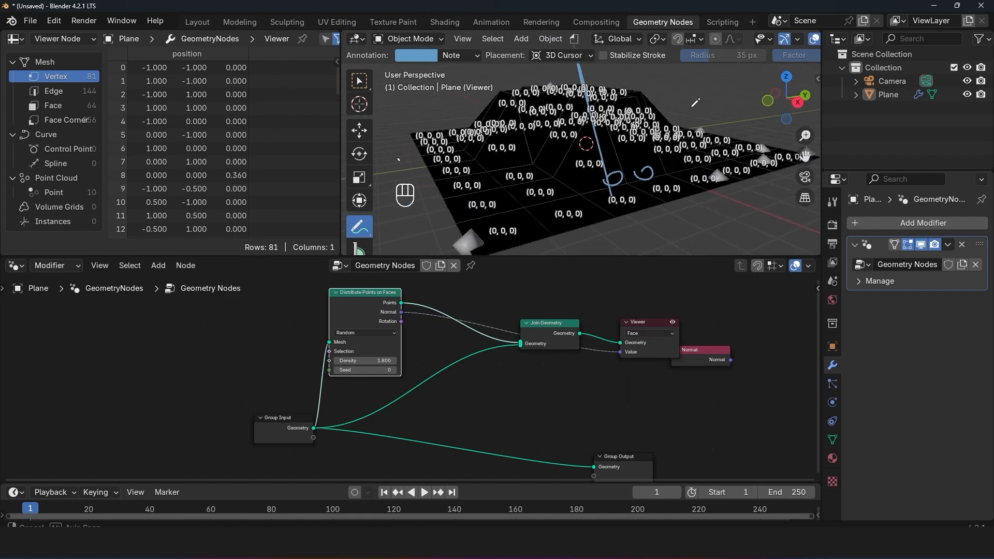
scroll(692, 106, up, 5)
scroll(677, 123, down, 3)
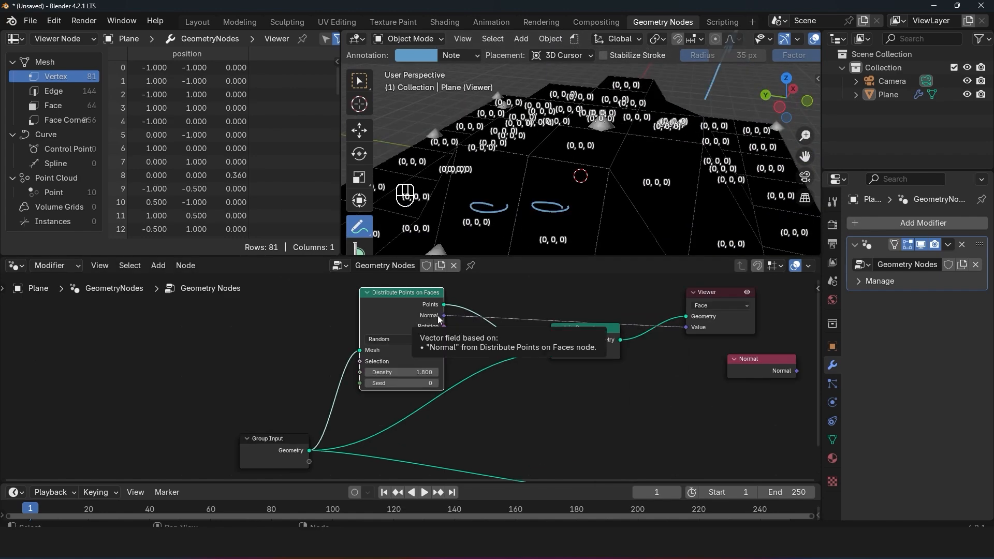
middle_drag(429, 314, 481, 342)
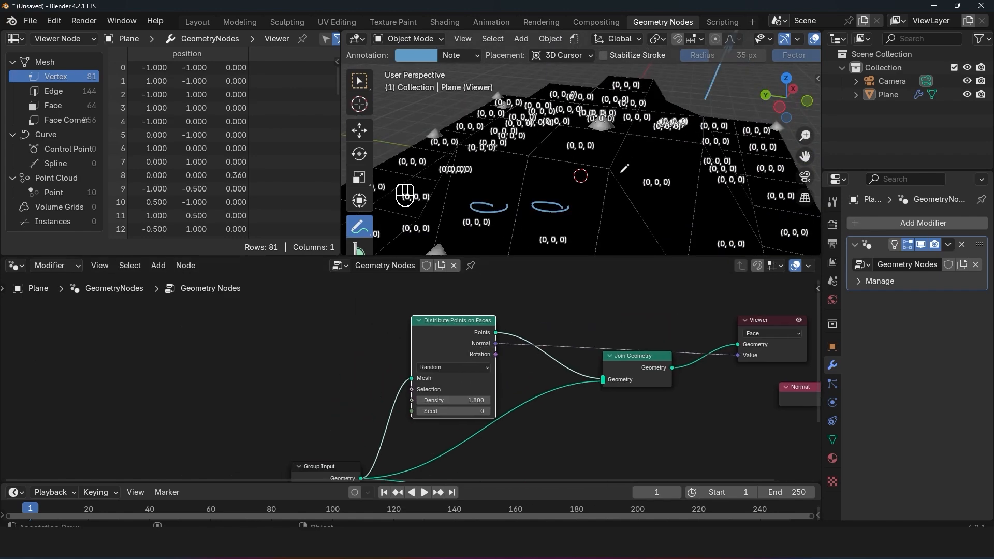
drag(462, 346, 477, 327)
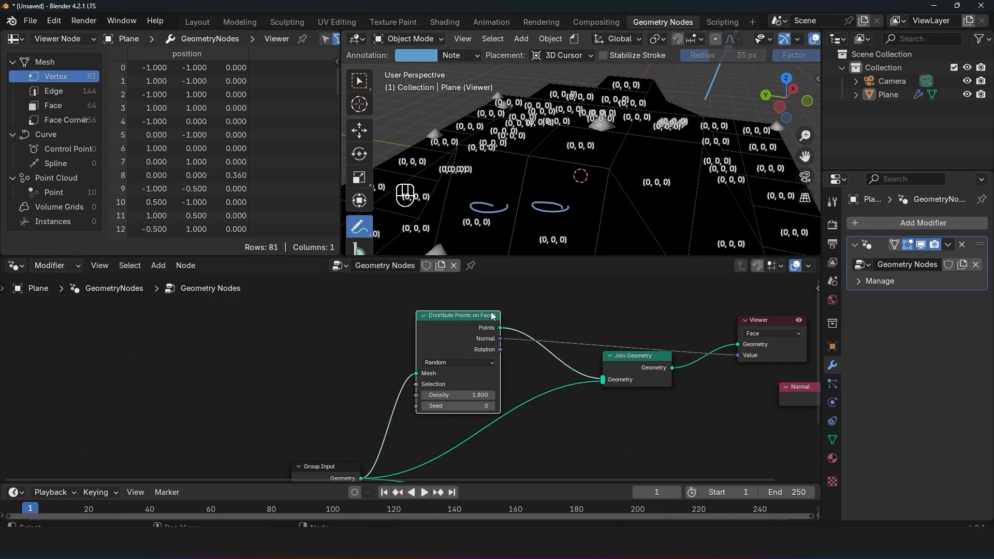
Step: Set the Viewer's domain to Point, inspect the joined geometry's values, and shift the Join Geometry node lower
click(763, 334)
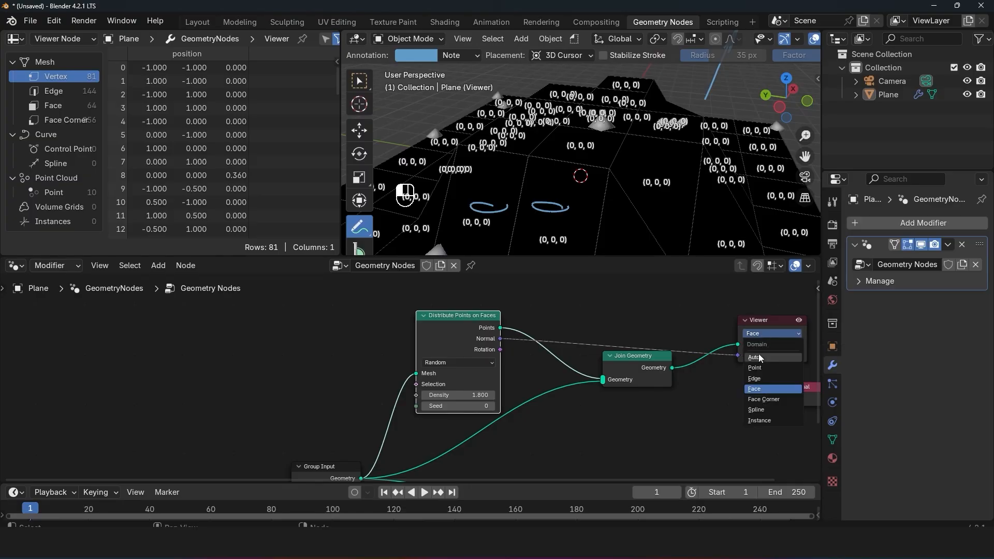
click(761, 367)
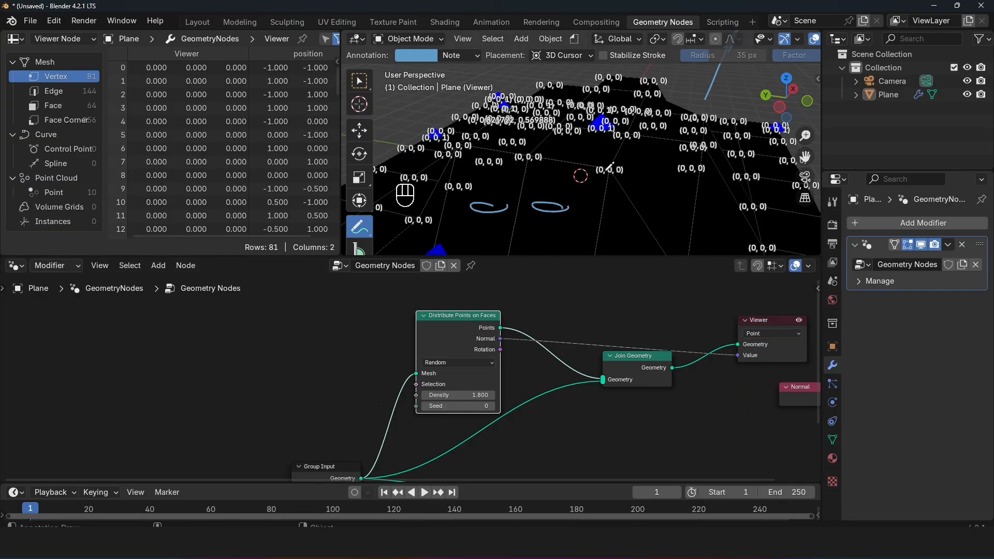
mouse_move(635, 166)
middle_down()
mouse_move(587, 155)
mouse_move(668, 162)
middle_up()
drag(623, 376, 622, 389)
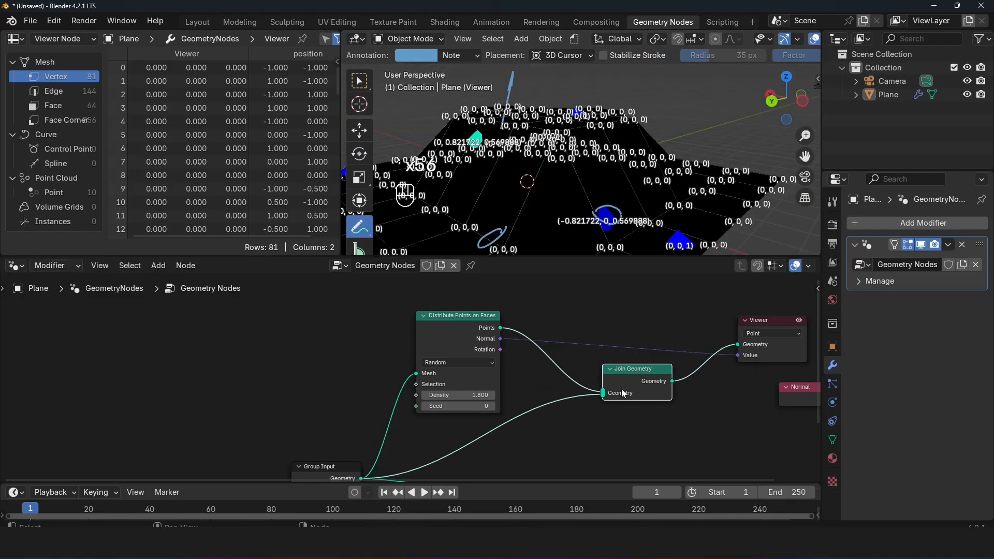
middle_drag(501, 413, 538, 346)
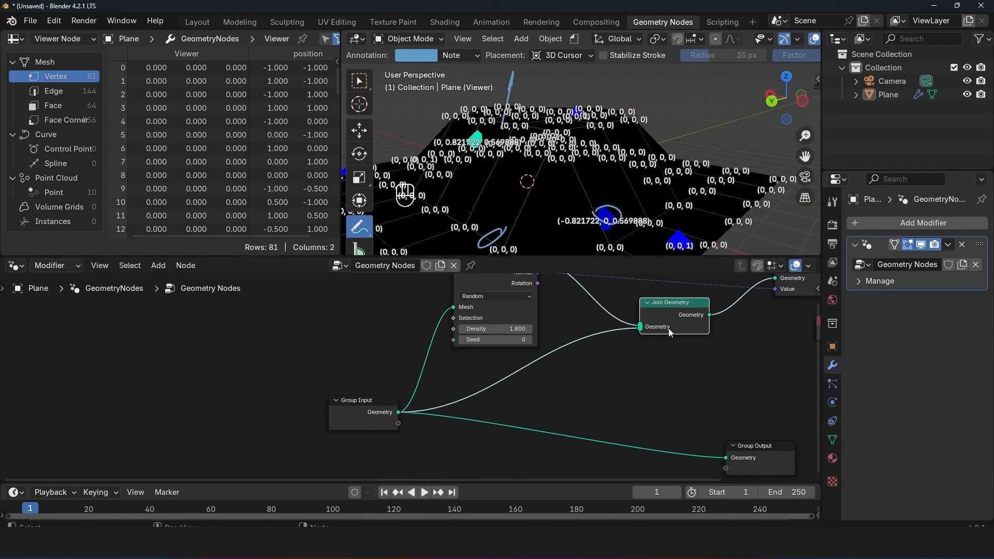
drag(669, 329, 664, 337)
middle_drag(647, 158, 584, 164)
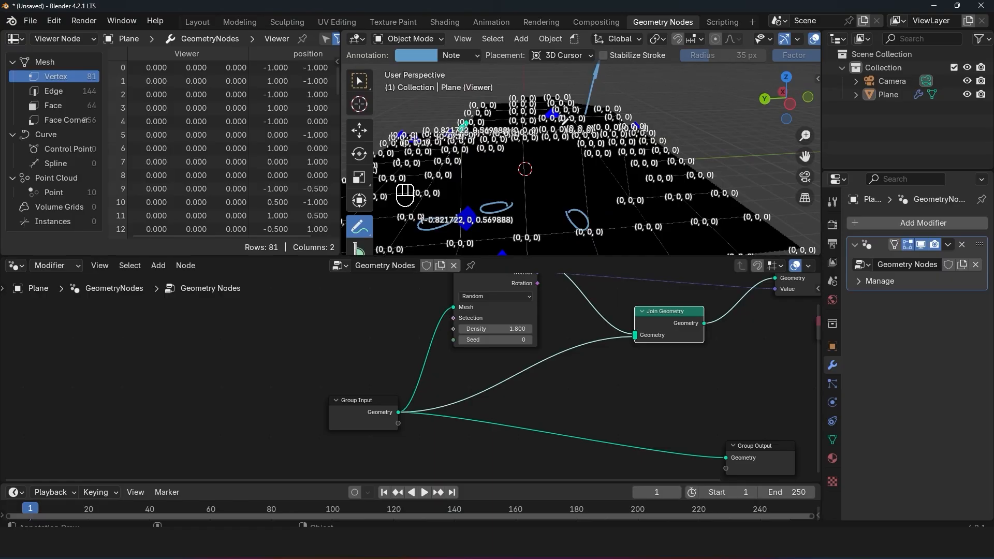
middle_drag(557, 290, 526, 333)
drag(642, 383, 641, 391)
Step: Connect the Distribute Points on Faces Points output directly to the Viewer's Geometry, and mark distributed points with an annotated arrow and circle
drag(506, 304, 741, 323)
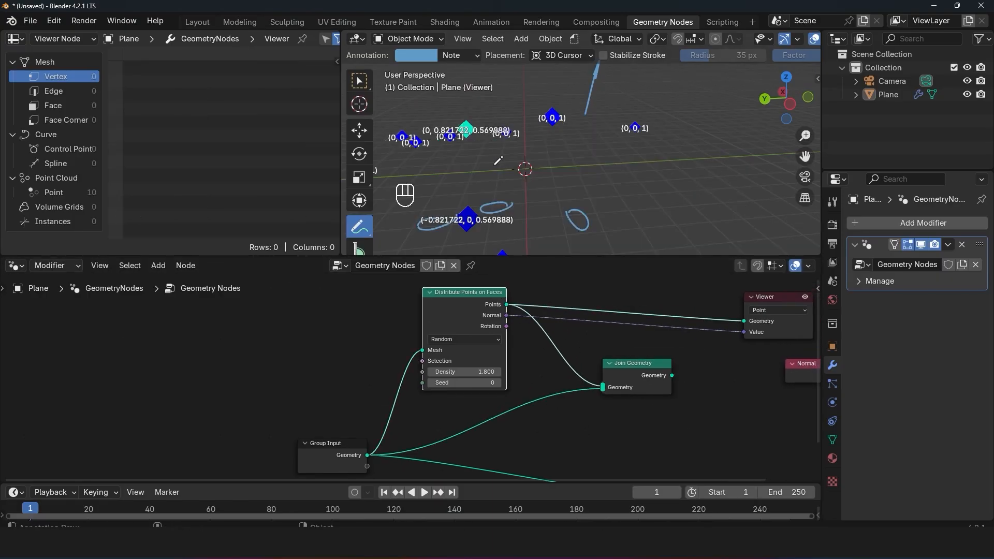
middle_drag(497, 162, 639, 144)
middle_drag(586, 95, 626, 125)
middle_drag(649, 166, 675, 168)
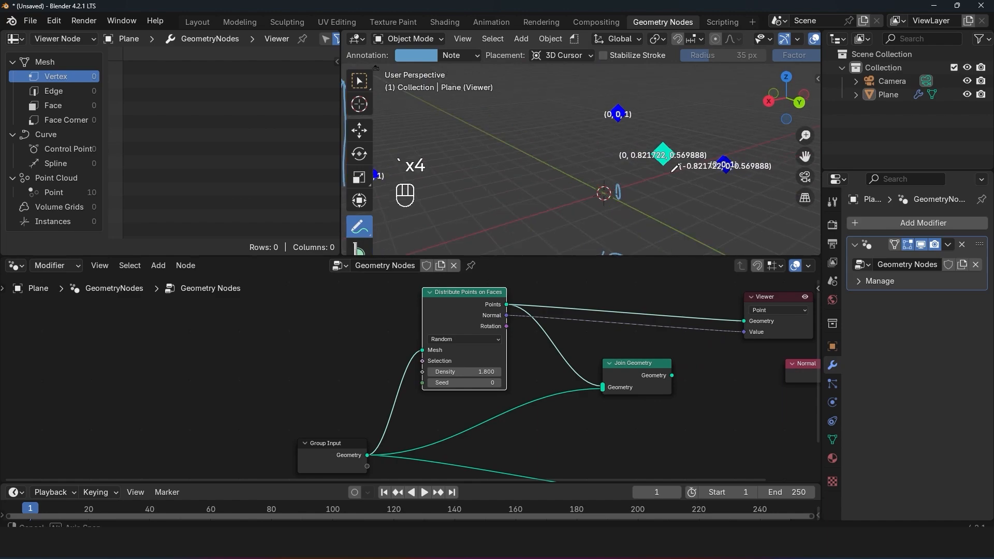
shift+middle_drag(473, 153, 549, 154)
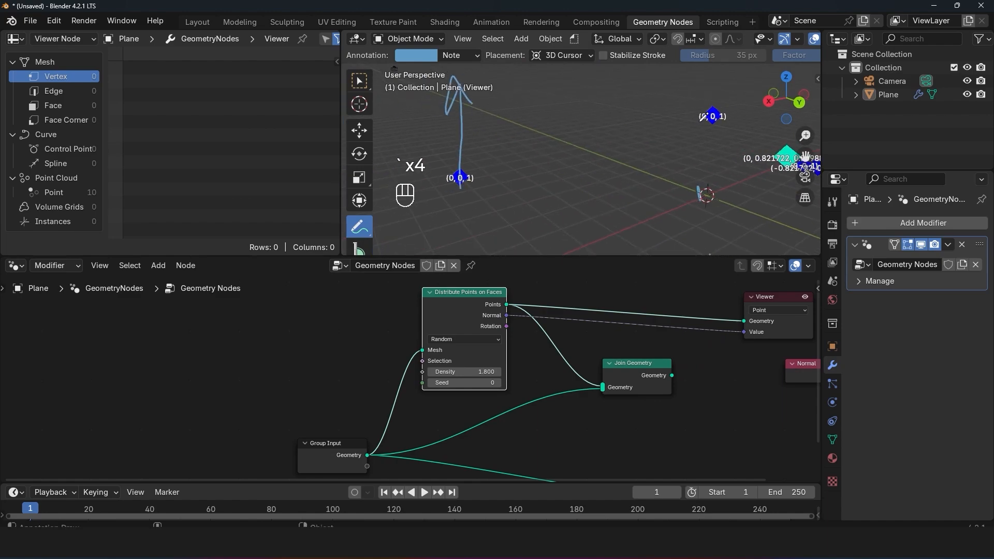
drag(698, 115, 714, 103)
scroll(612, 207, down, 2)
mouse_move(610, 236)
shift+middle_down()
mouse_move(595, 204)
mouse_move(601, 187)
shift+middle_up()
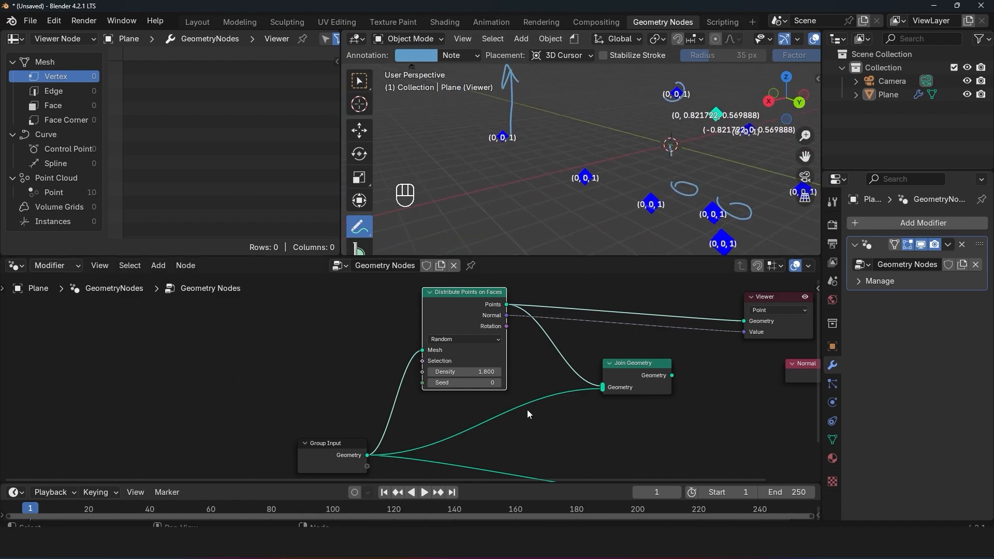
Step: Connect the Group Input geometry directly to the Viewer's Geometry and set the Viewer's domain to Face
middle_drag(528, 414, 459, 410)
drag(332, 453, 697, 319)
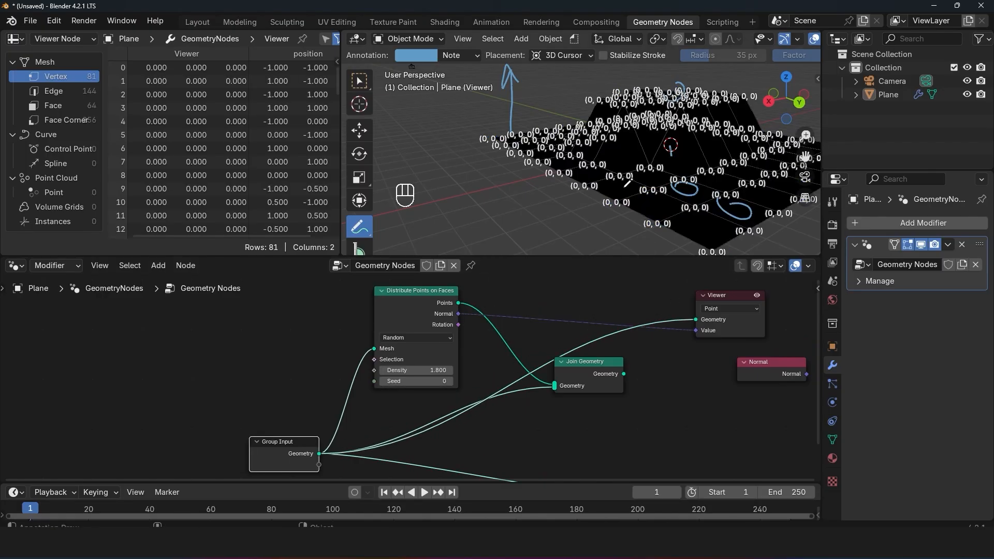
click(730, 309)
click(717, 365)
middle_drag(586, 180, 628, 170)
scroll(624, 176, up, 3)
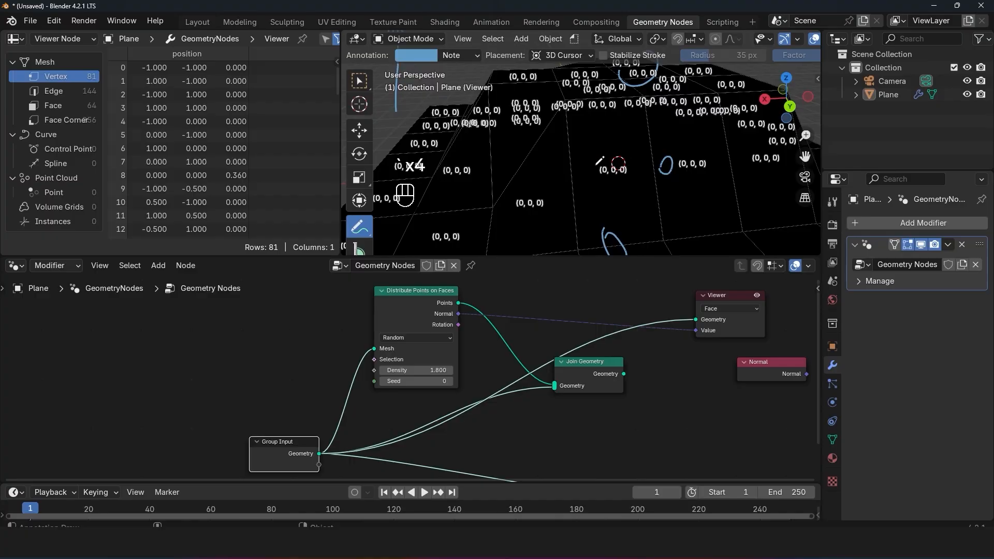
Step: Annotate the mesh with arrows showing the normal directions of two sloped faces and one flat face
drag(597, 164, 592, 162)
mouse_move(592, 161)
middle_down()
mouse_move(680, 160)
mouse_move(624, 115)
middle_up()
drag(624, 108, 701, 103)
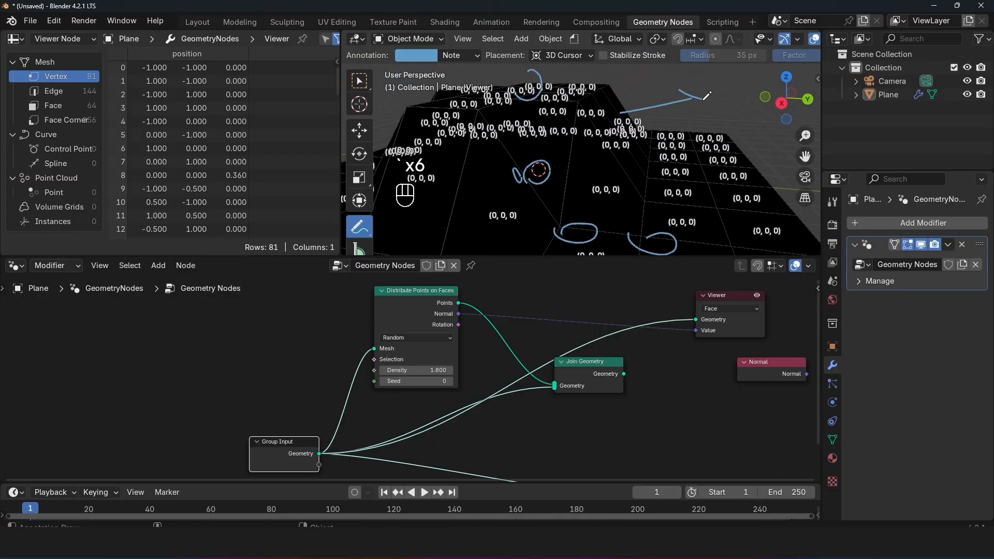
mouse_move(737, 176)
mouse_down()
mouse_move(751, 74)
mouse_move(761, 95)
mouse_up()
mouse_move(602, 178)
mouse_down()
mouse_move(692, 223)
mouse_move(677, 230)
mouse_up()
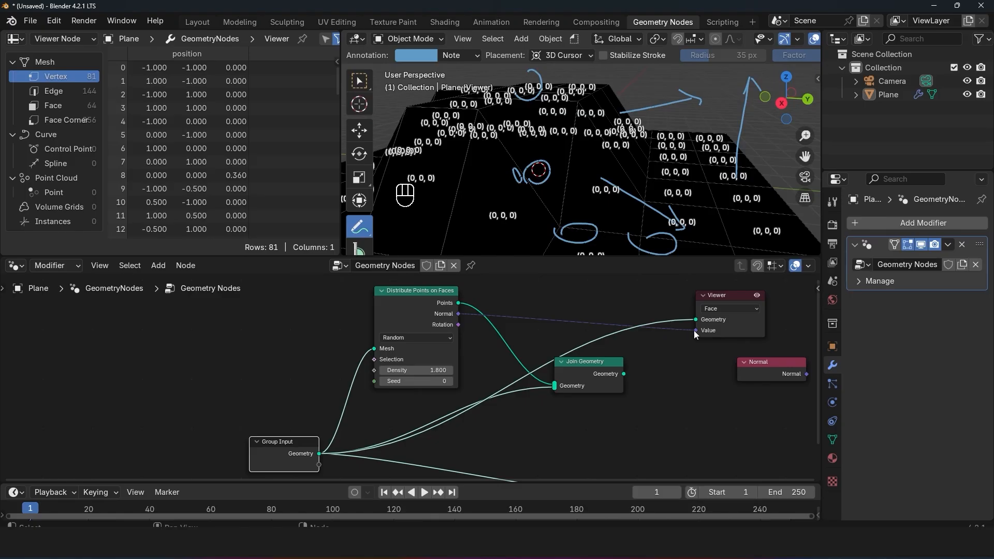
Step: Rearrange the Distribute Points on Faces, Group Input and Join Geometry nodes to free space below the Viewer's links
mouse_move(414, 315)
mouse_down()
mouse_move(393, 305)
mouse_move(404, 309)
mouse_up()
drag(309, 453, 284, 446)
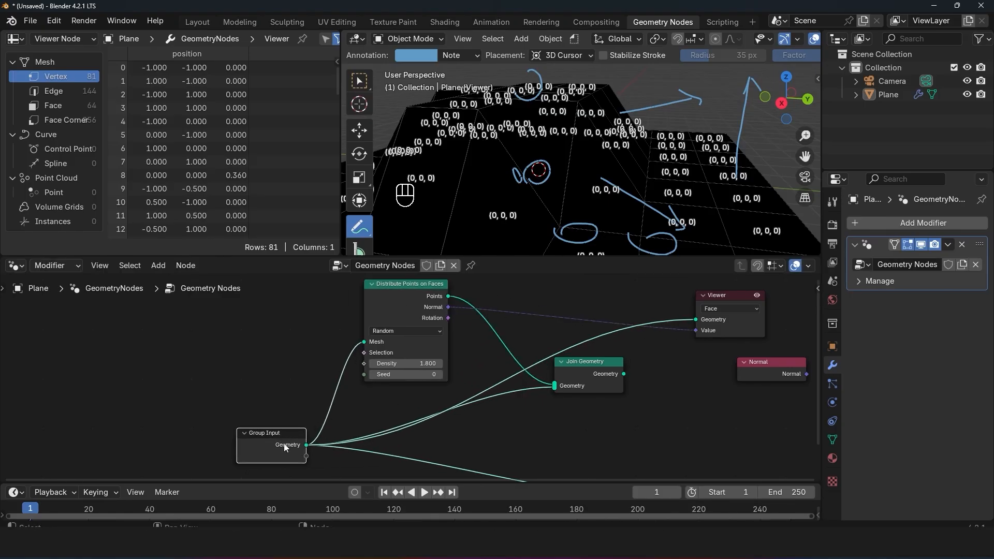
drag(588, 385, 548, 308)
middle_drag(538, 331, 541, 314)
key(shift+a)
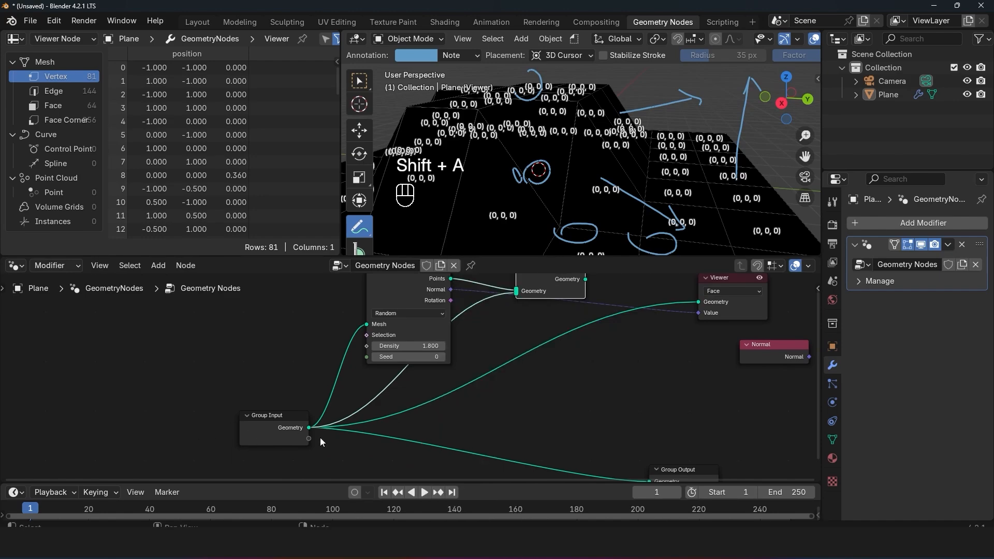
drag(305, 434, 322, 425)
Step: Add a second Normal node below the Join Geometry node, connect it to the Viewer's Value, and inspect the face normals
key(shift+a)
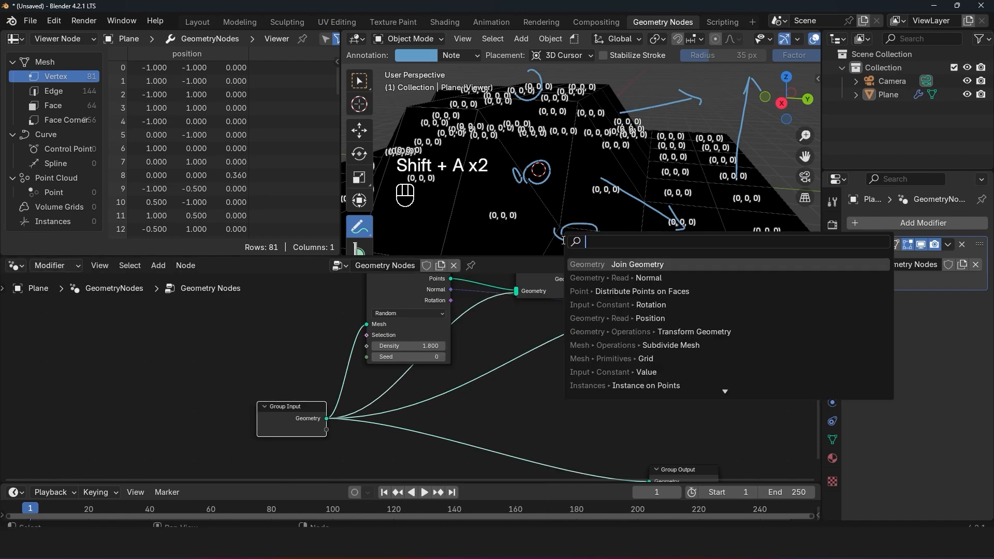
text(normal)
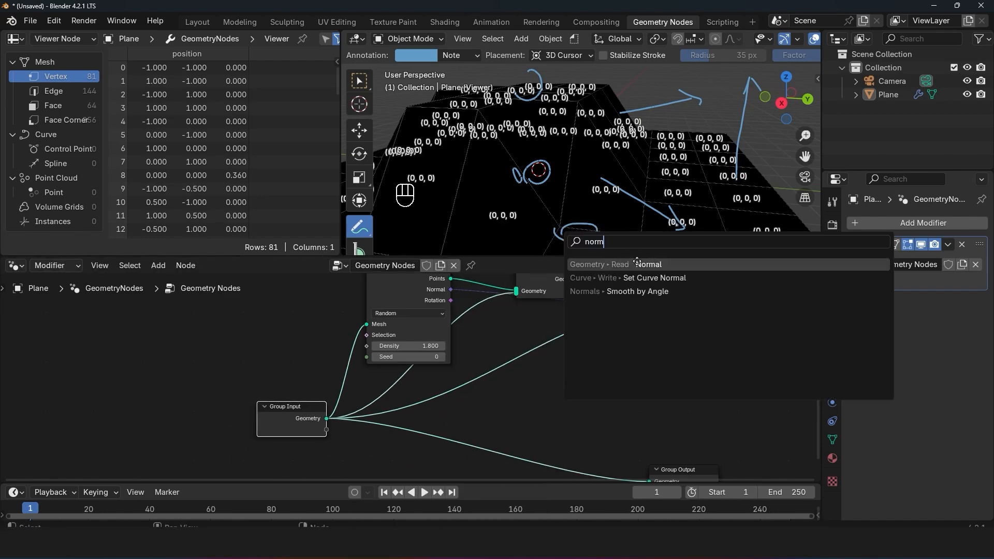
key(Return)
click(539, 372)
drag(608, 390, 699, 313)
middle_drag(690, 169, 683, 200)
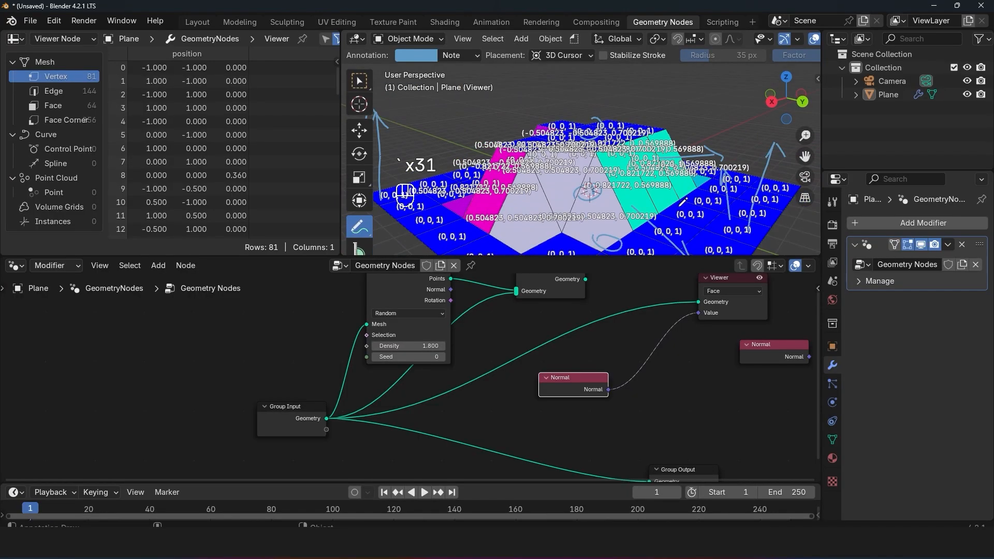
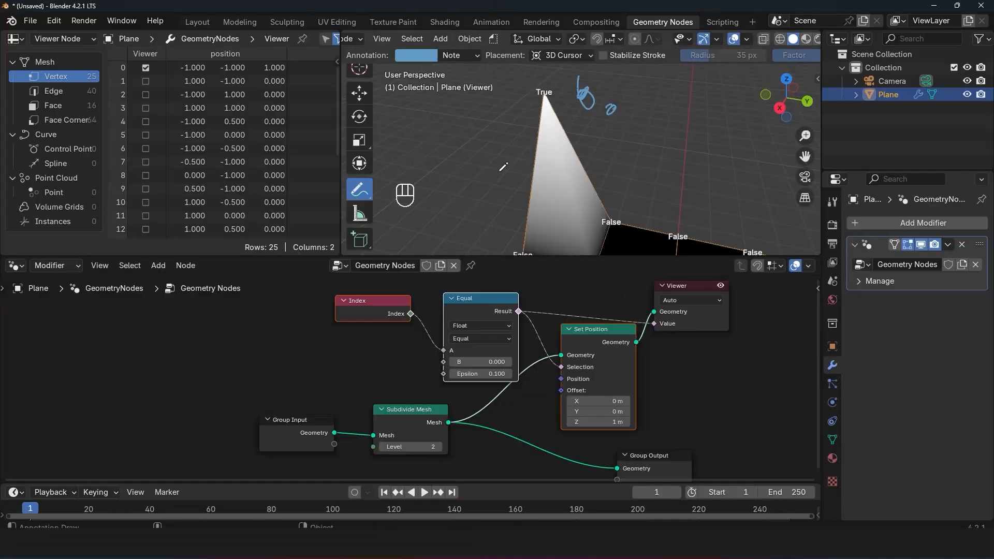
ctrl+shift+click(394, 313)
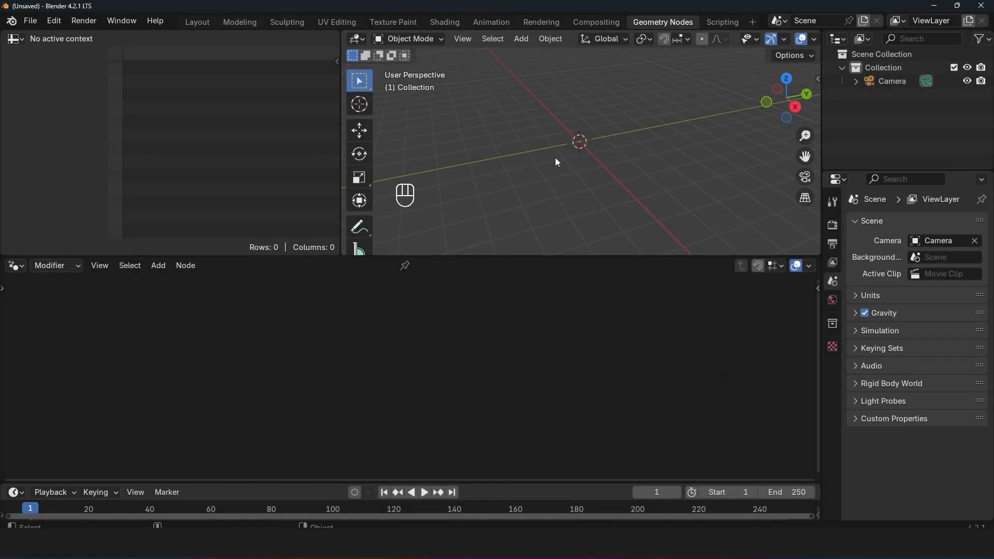
Step: Add a plane mesh at the scene's centre and scale it up
key(shift+a)
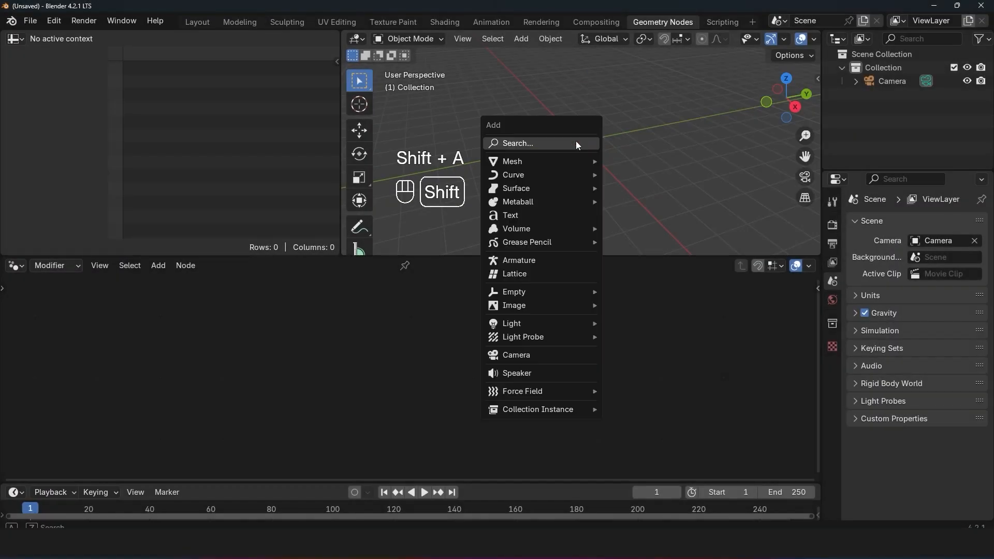
mouse_move(549, 158)
click(636, 160)
key(s)
click(448, 294)
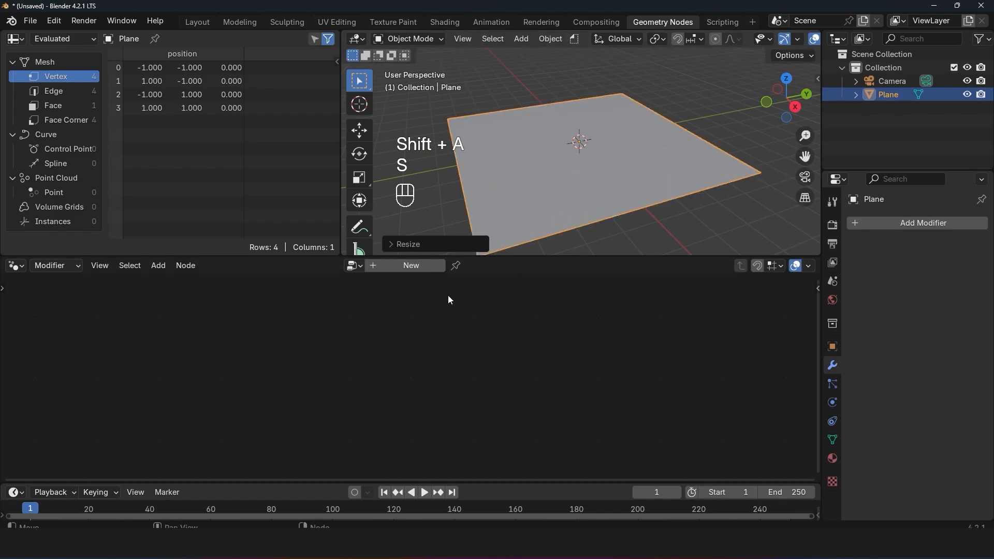
Step: Create a geometry node tree on the plane and insert a Subdivide Mesh node at level 5 between Group Input and Group Output
click(420, 267)
key(shift+a)
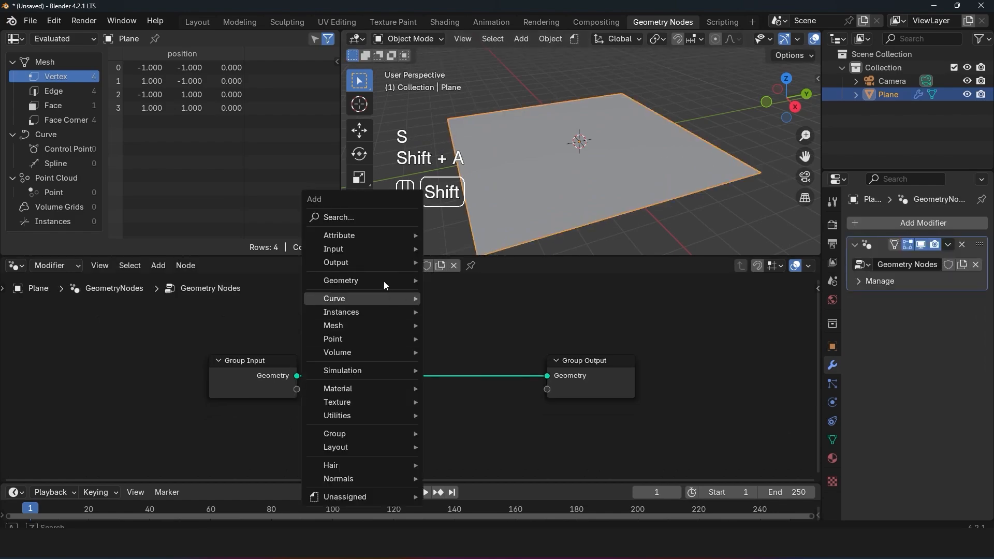
click(370, 219)
text(su)
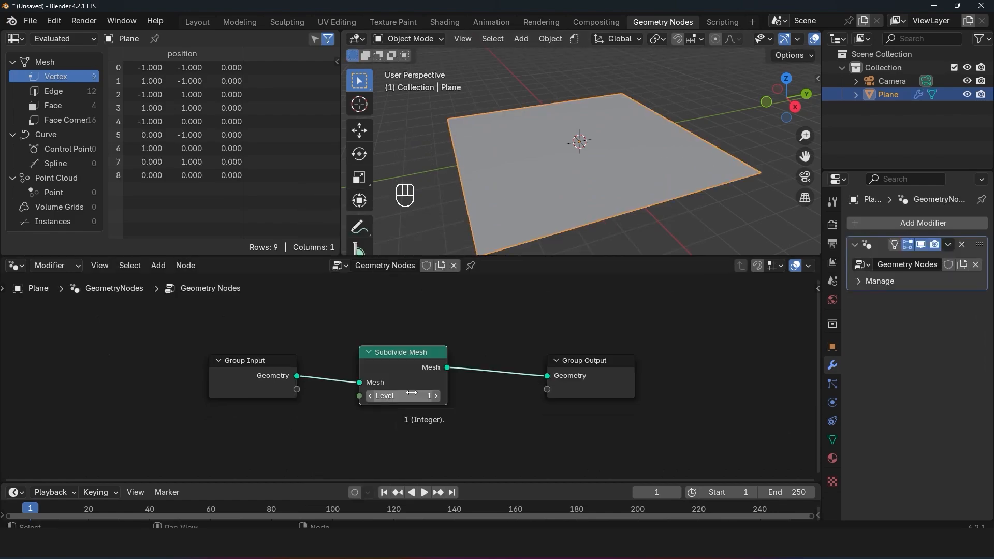
click(436, 396)
click(436, 396)
click(436, 396)
click(436, 396)
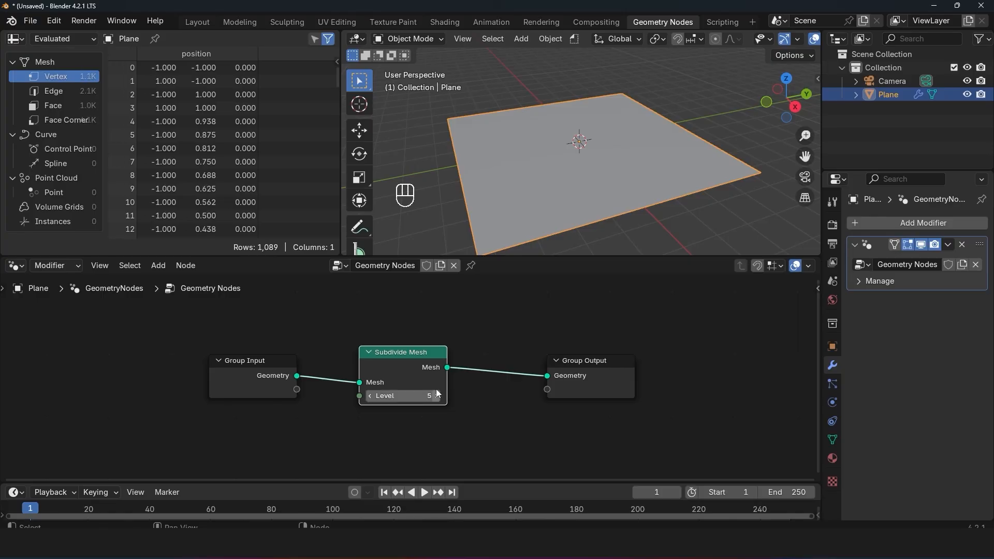
Step: Display the plane's wireframe in the viewport, inspect the subdivided grid up close, and activate the Annotate tool
key(q)
click(712, 91)
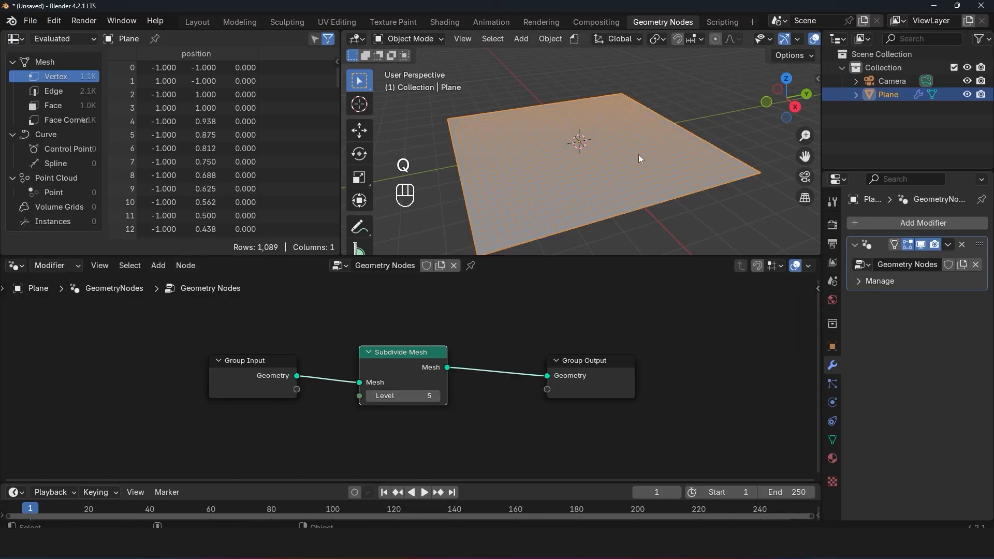
scroll(601, 189, up, 3)
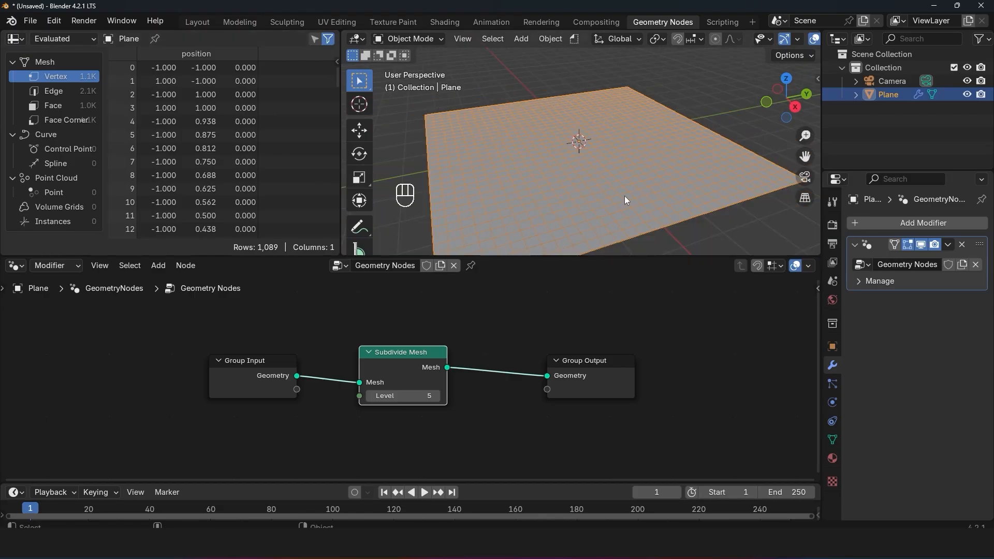
scroll(625, 200, up, 2)
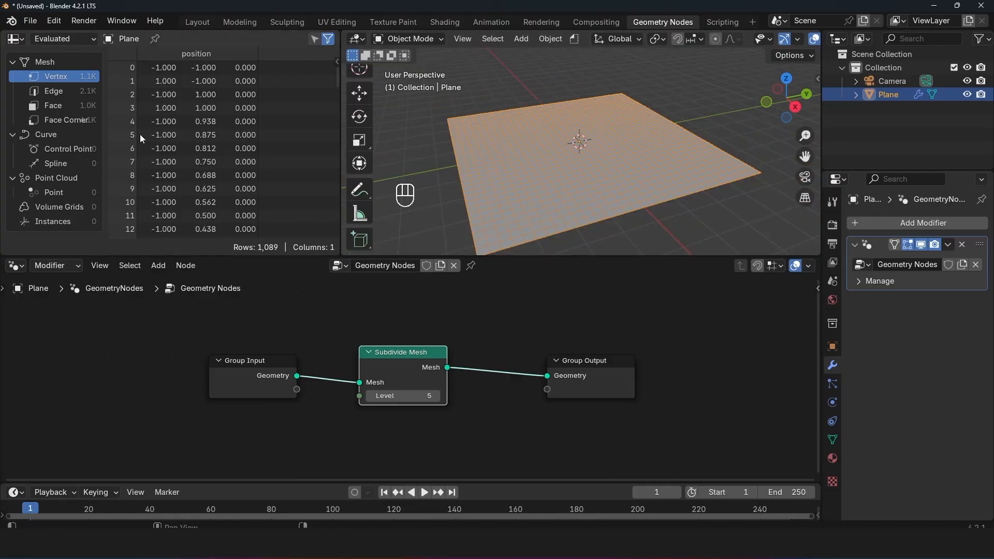
scroll(591, 204, up, 2)
shift+middle_drag(591, 203, 667, 139)
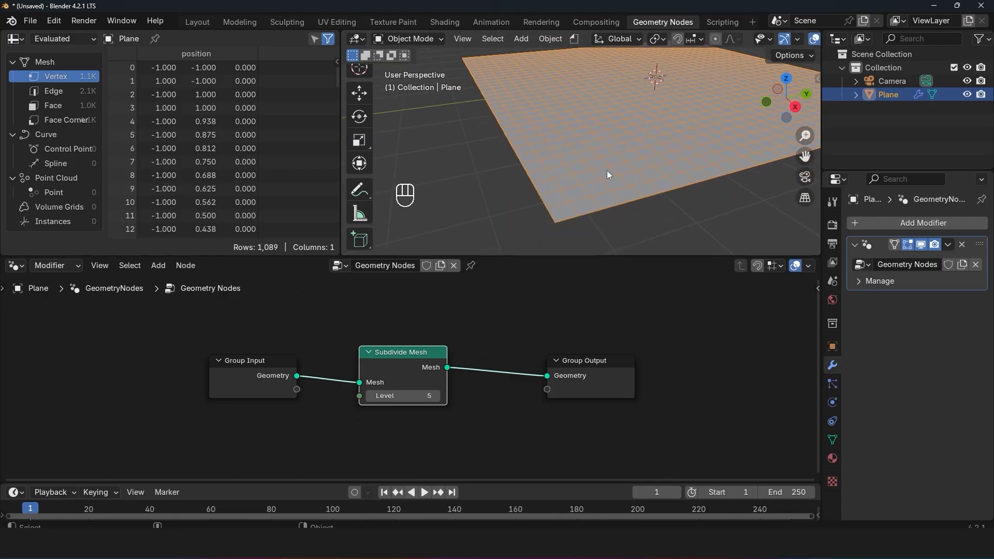
click(359, 190)
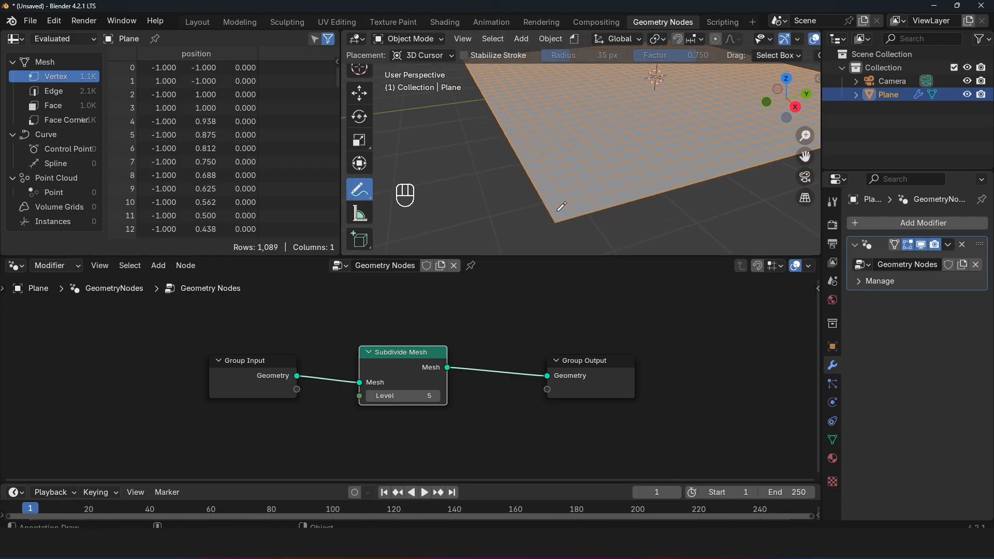
Step: Add an Index node above the Subdivide Mesh node
click(486, 315)
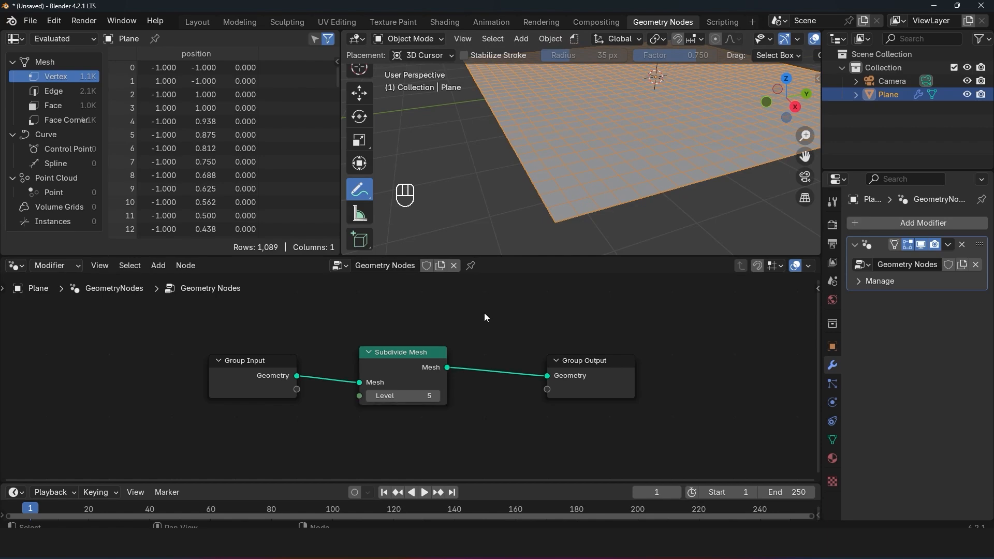
key(shift+a)
click(439, 243)
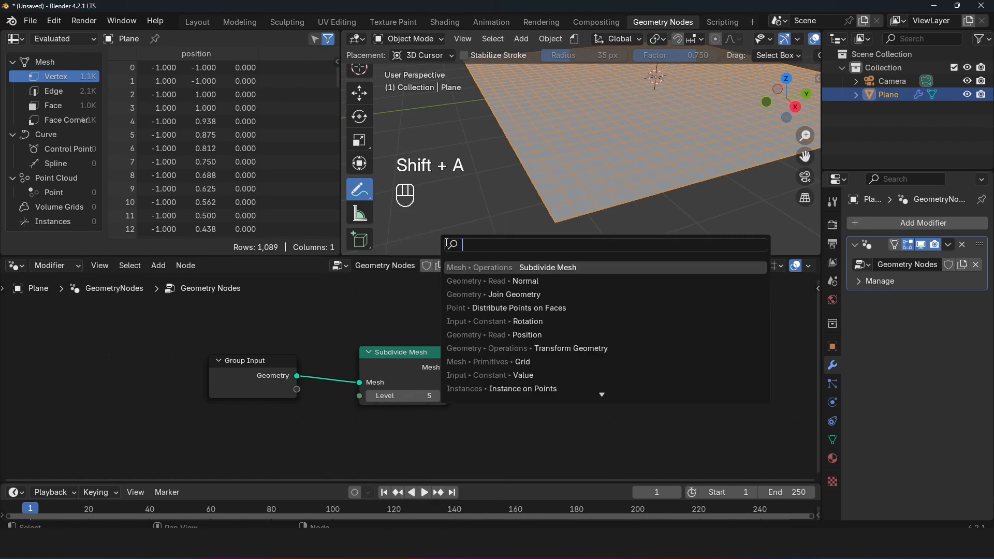
text(index)
key(Return)
click(367, 303)
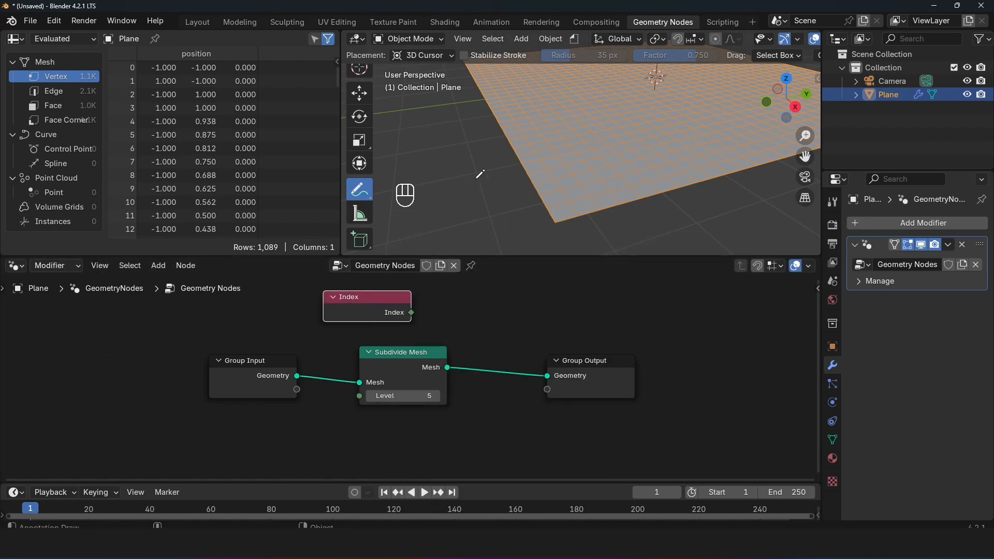
Step: Preview the Index output through a Viewer node and connect the Subdivide Mesh output to the Viewer's Geometry
scroll(486, 175, down, 1)
shift+middle_drag(504, 172, 495, 195)
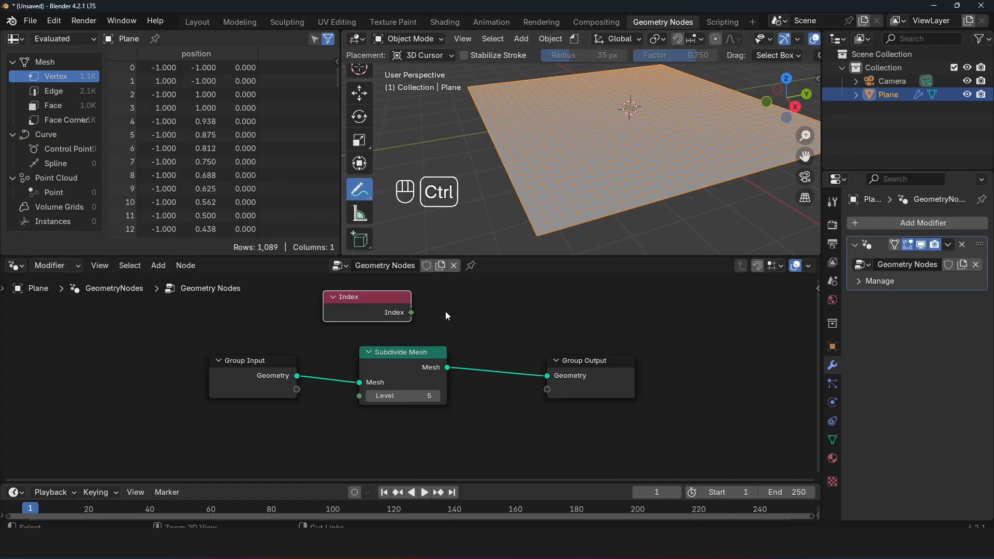
ctrl+shift+click(394, 317)
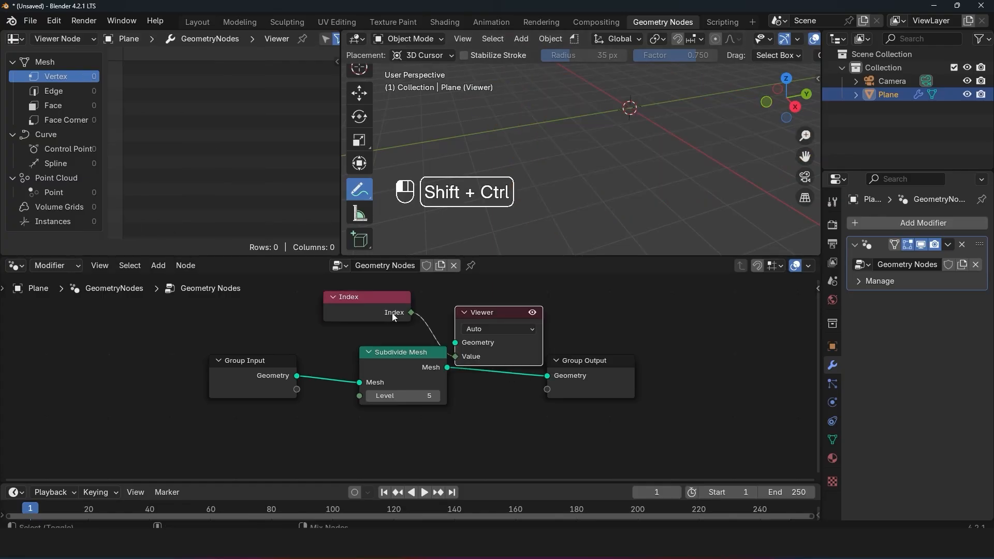
drag(477, 314, 623, 286)
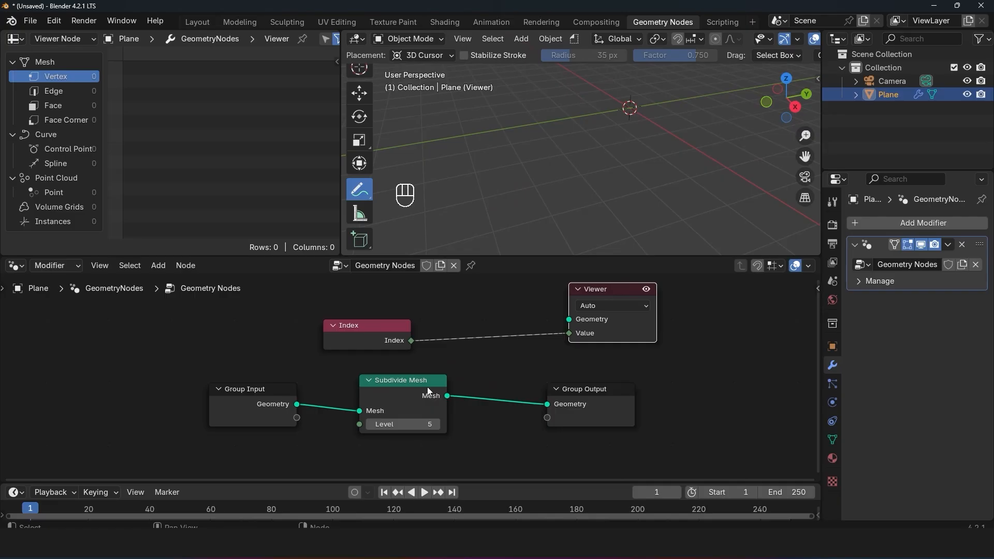
ctrl+shift+click(434, 394)
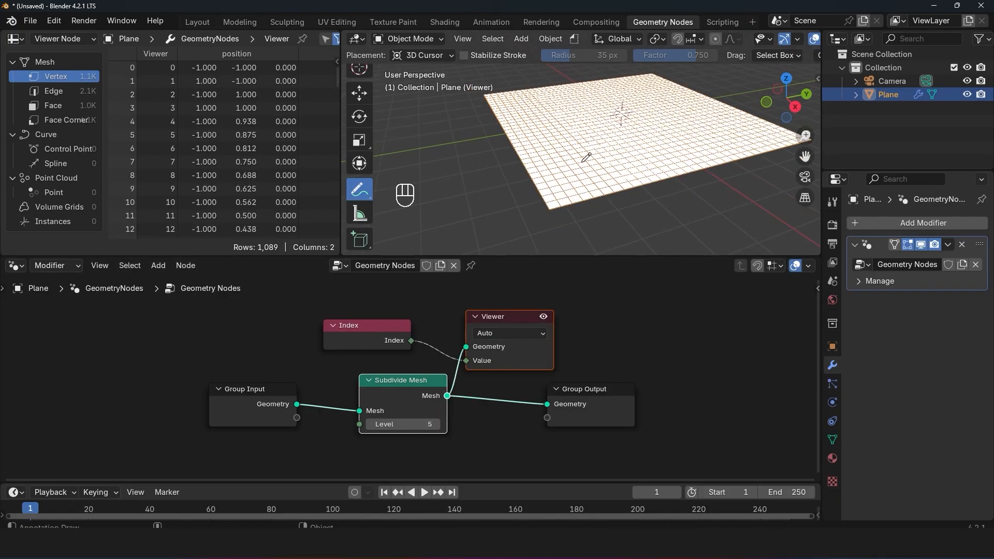
Step: Enable the Viewer Node's Attribute Text overlay and inspect the index numbers on the plane's vertices
middle_drag(582, 162, 570, 178)
scroll(806, 39, down, 4)
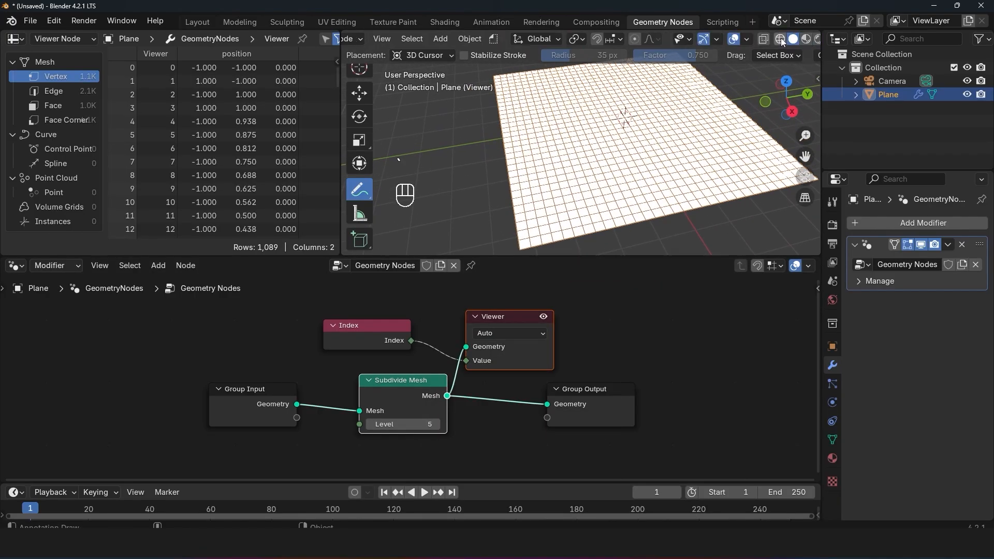
click(746, 40)
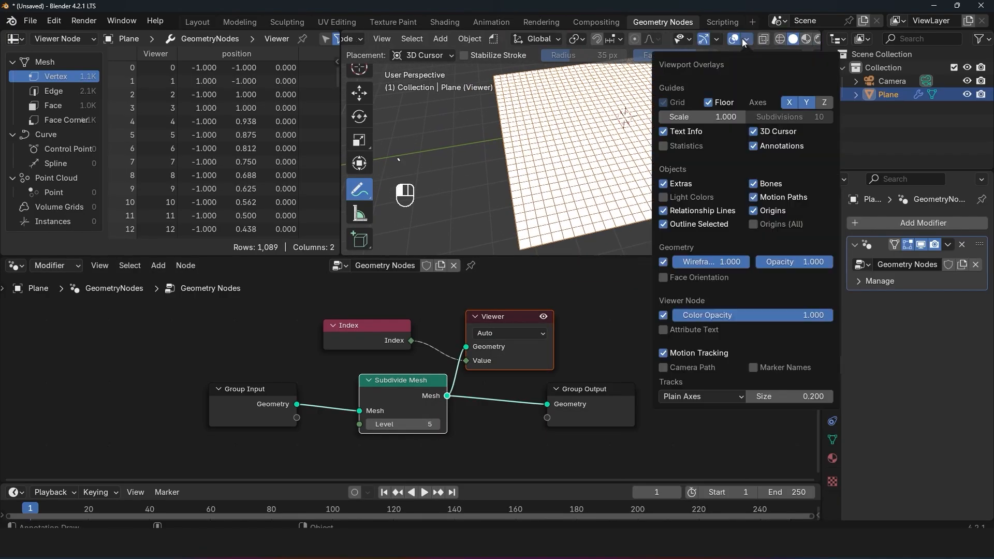
click(689, 331)
scroll(594, 132, up, 5)
scroll(594, 132, up, 2)
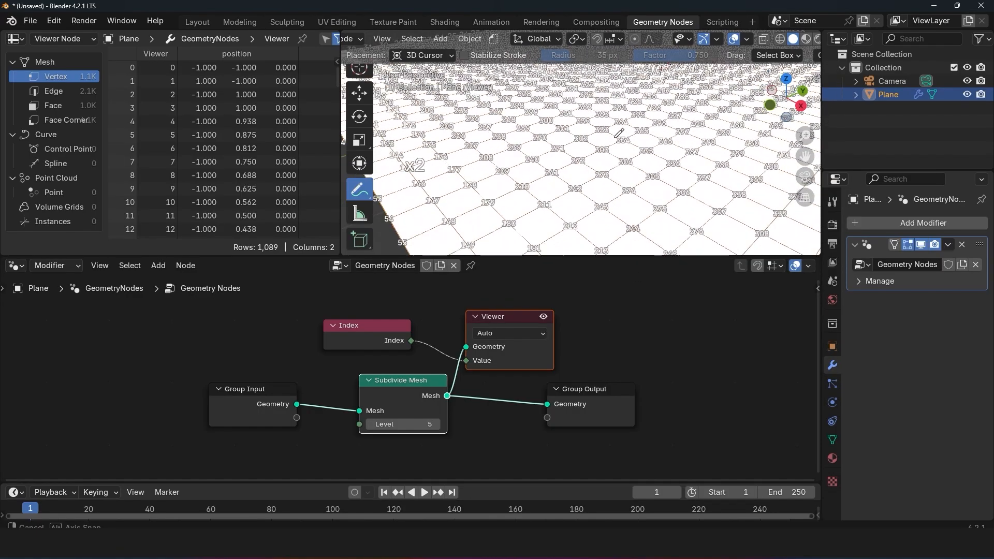
Step: Set the Viewer's domain to Face and examine the index numbers on the plane's faces
click(510, 333)
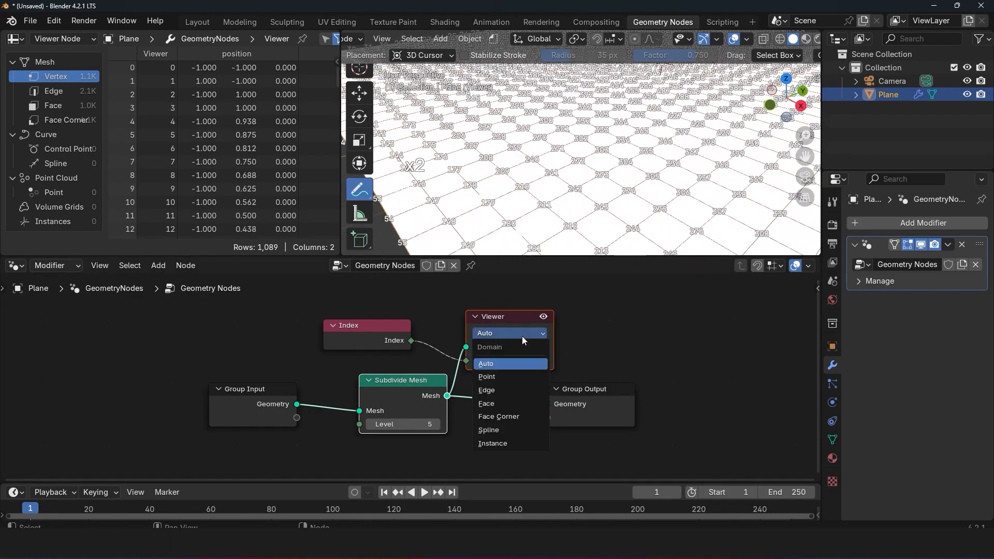
click(490, 400)
scroll(573, 208, down, 3)
key(grave)
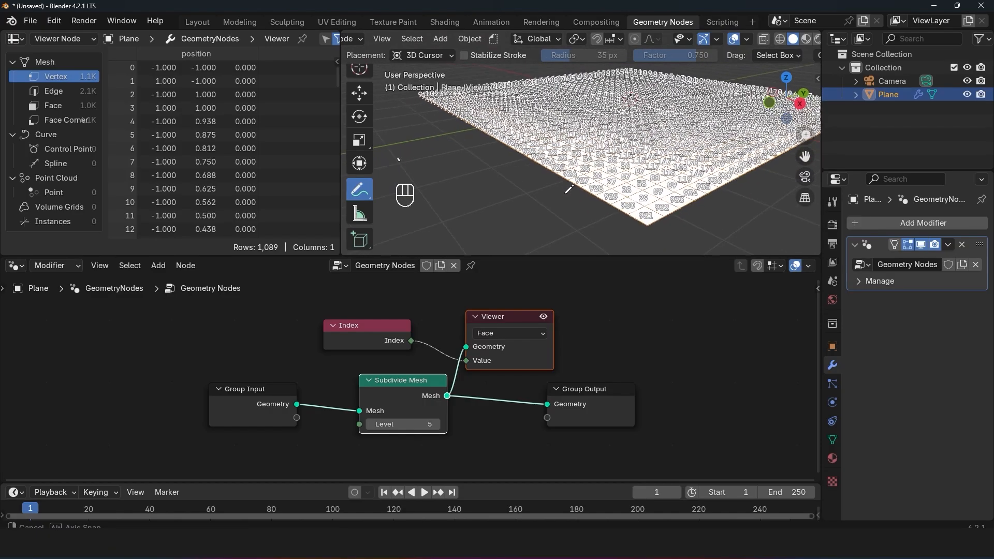
scroll(563, 193, up, 2)
key(grave)
scroll(549, 168, up, 2)
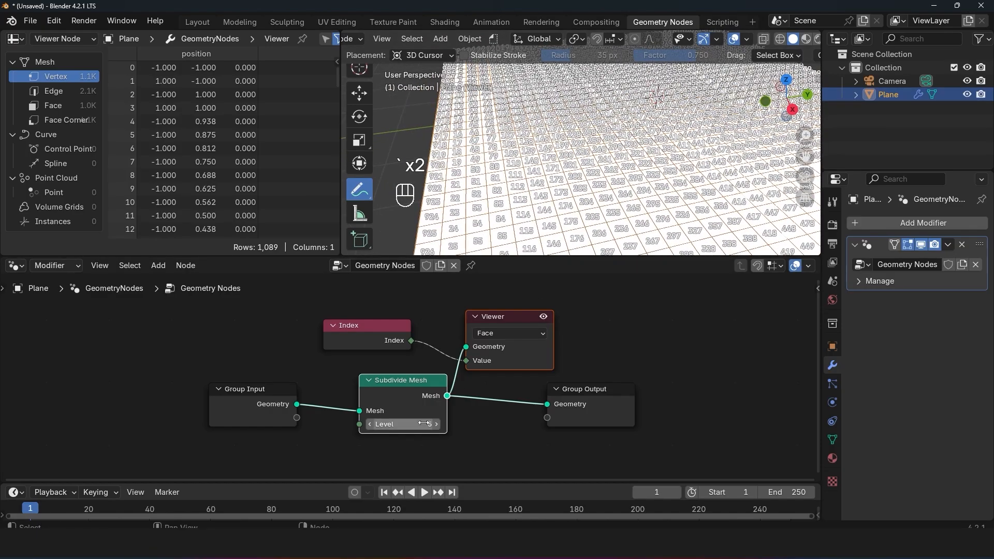
Step: Reduce the Subdivide Mesh level to 2 and frame the whole plane to read its face indices
drag(390, 425, 362, 424)
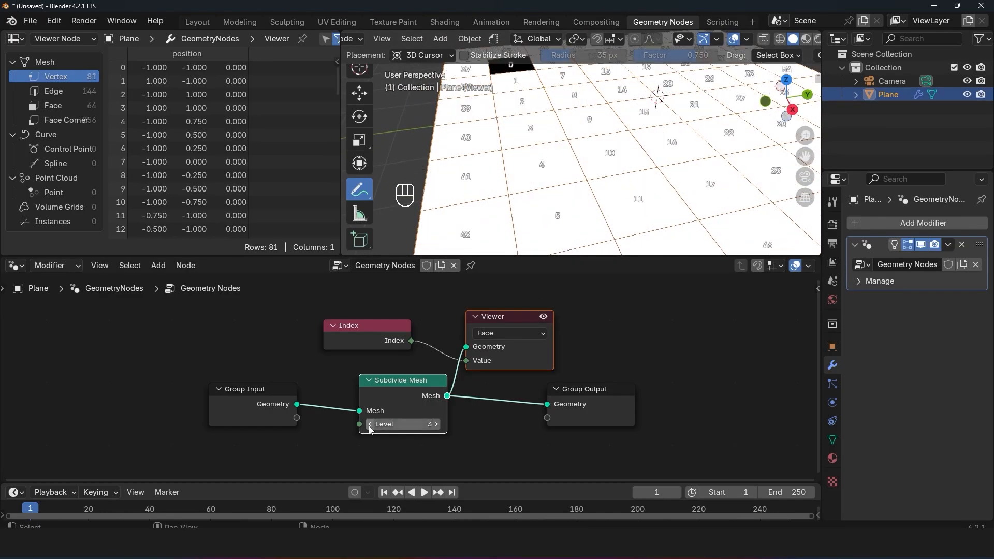
click(370, 425)
scroll(532, 151, down, 3)
key(grave)
scroll(663, 167, up, 3)
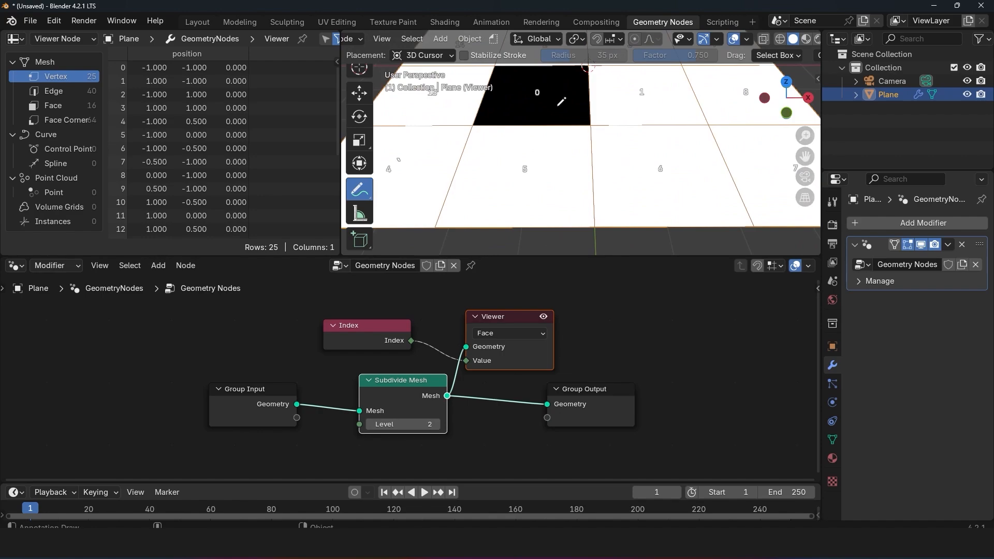
shift+middle_drag(561, 105, 548, 176)
middle_drag(719, 183, 679, 183)
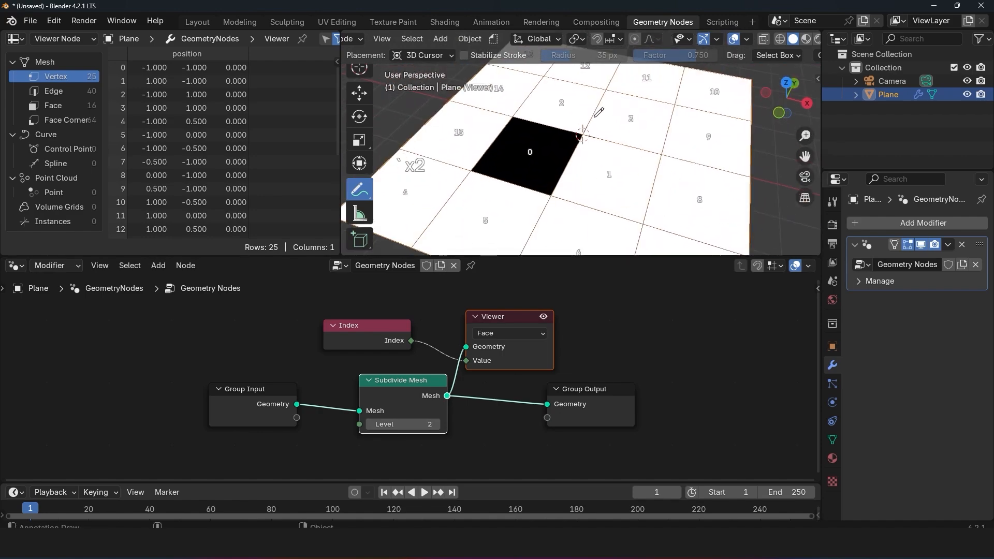
scroll(689, 127, down, 2)
middle_drag(710, 116, 719, 111)
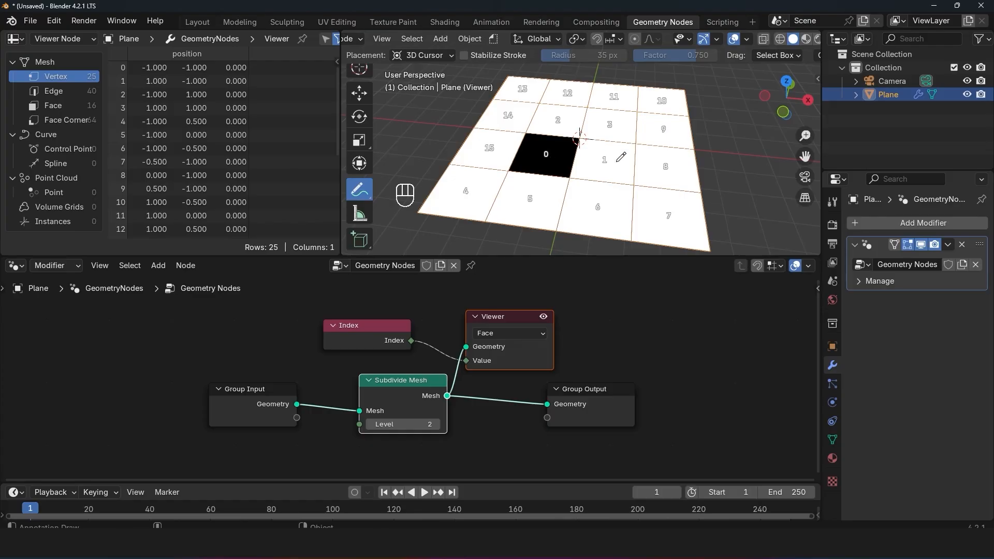
Step: Set the Viewer's domain to Point and circle the corner vertices labelled 0 and 1 with annotations
click(518, 334)
click(501, 375)
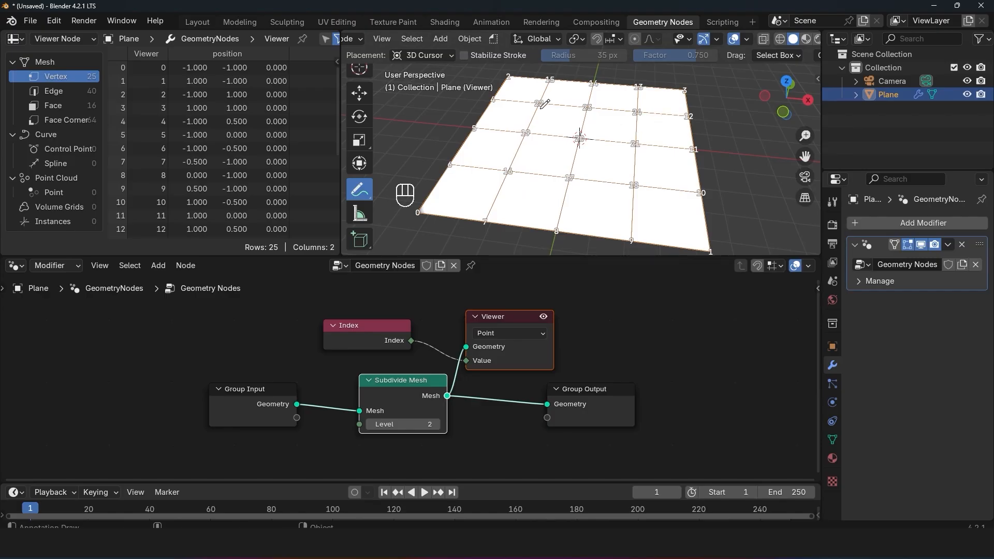
mouse_move(415, 198)
mouse_down()
mouse_move(409, 207)
mouse_move(421, 206)
mouse_up()
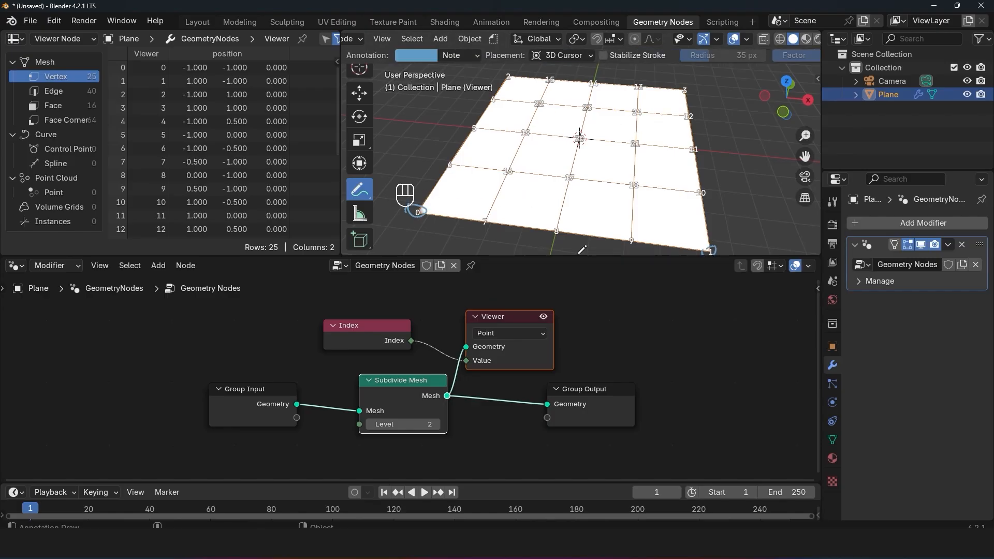
Step: Compare the index numbering on the Face and Edge domains by switching the Viewer's domain between them
click(530, 333)
click(501, 403)
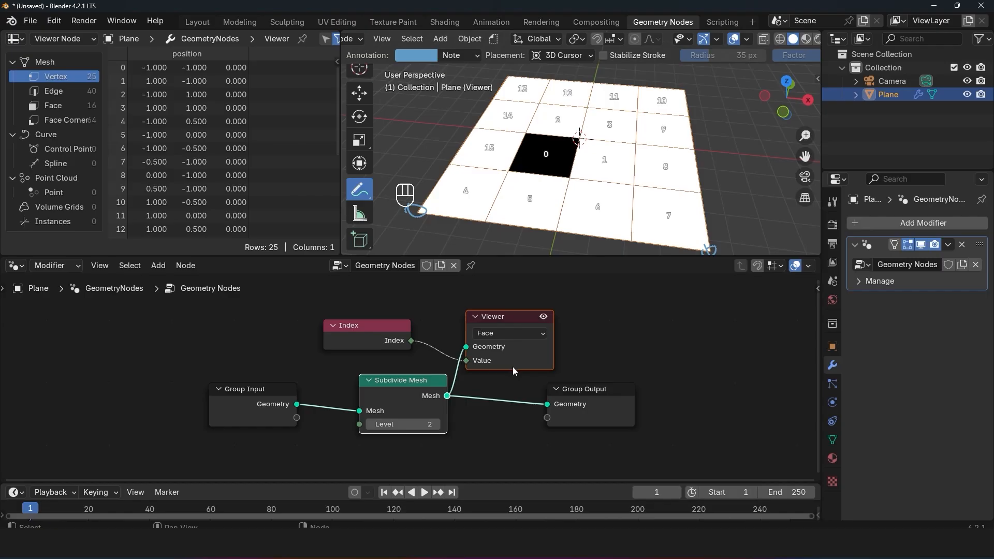
click(524, 334)
click(501, 391)
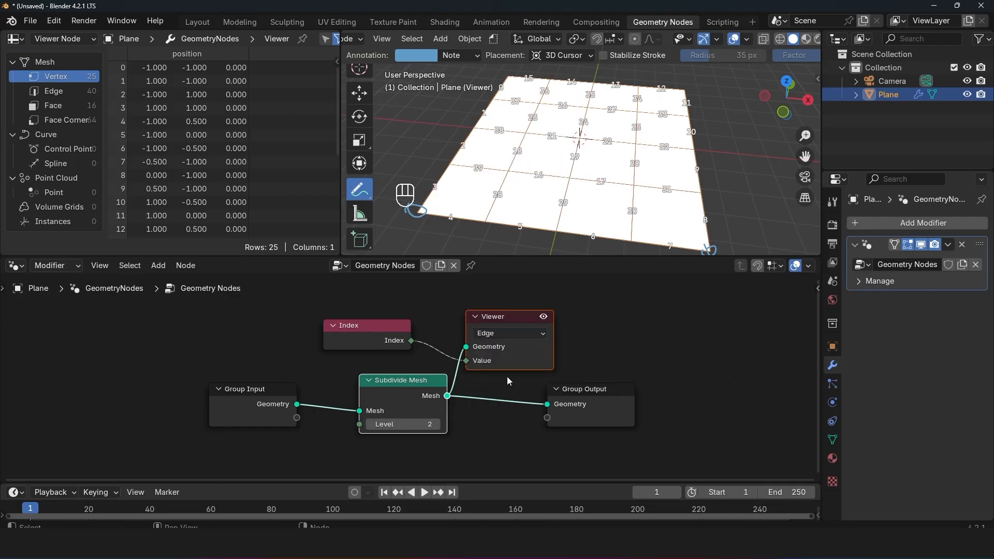
Step: Preview the indices on the Face Corner domain, then set the Viewer's domain to Spline
click(522, 336)
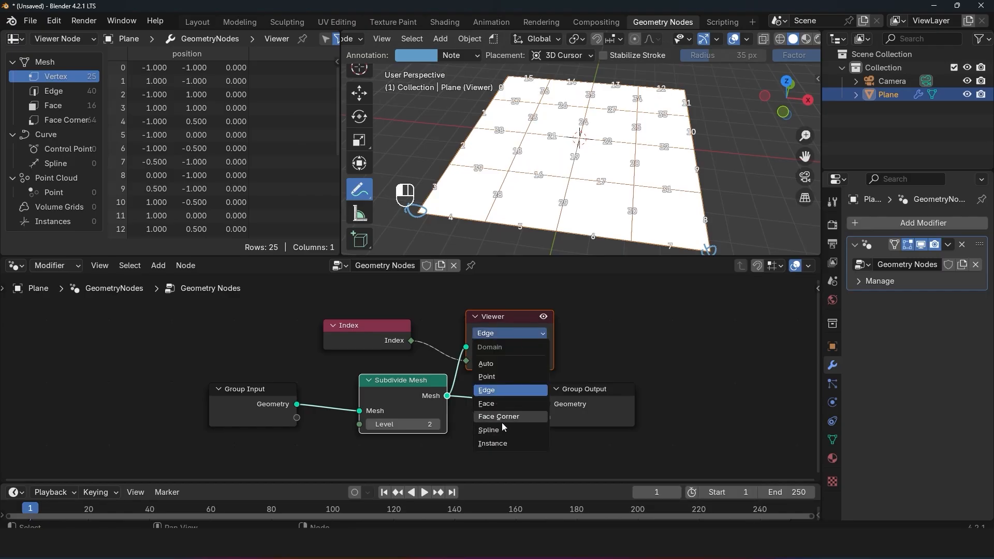
click(502, 421)
click(511, 333)
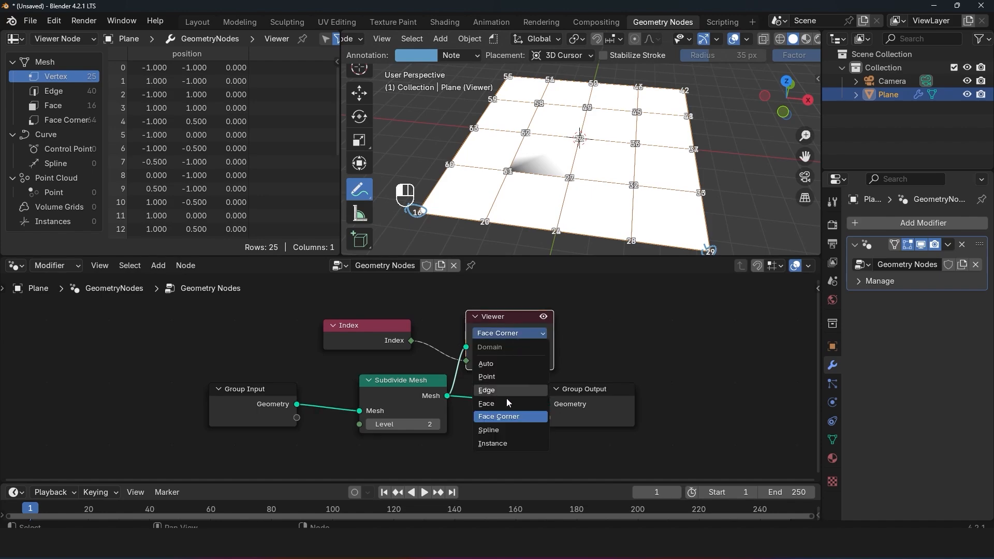
click(498, 430)
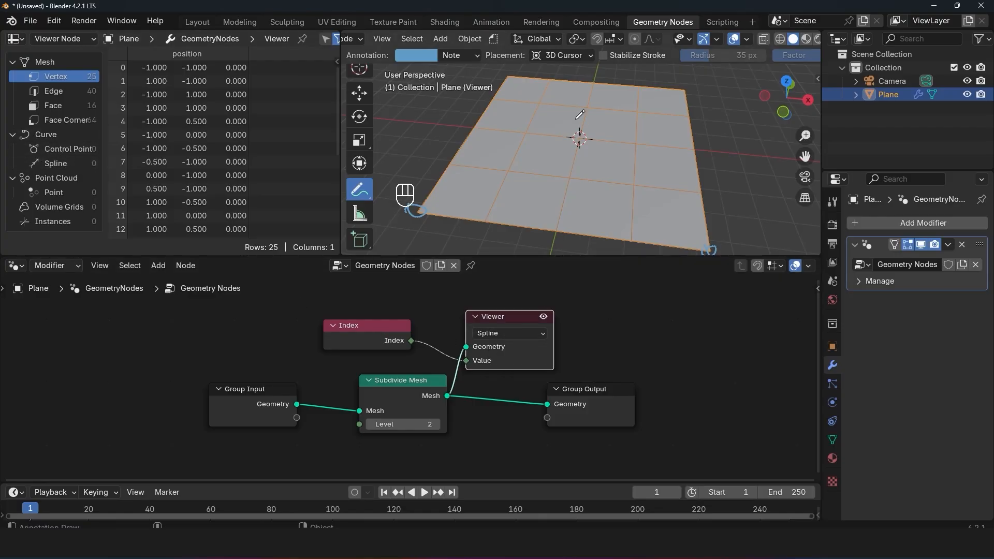
Step: Set the Viewer's domain to Instance and move the Viewer node farther away from the Subdivide Mesh node
click(540, 332)
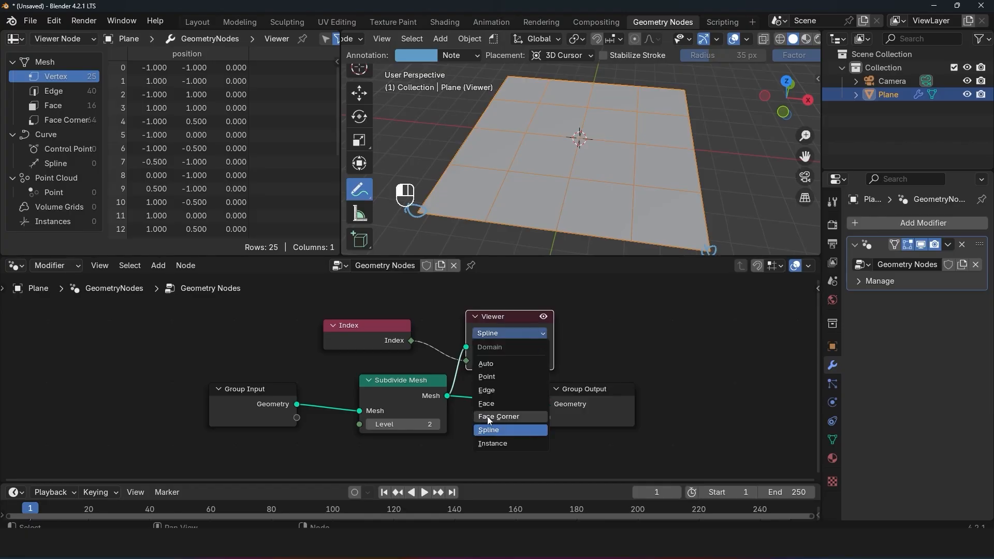
click(495, 444)
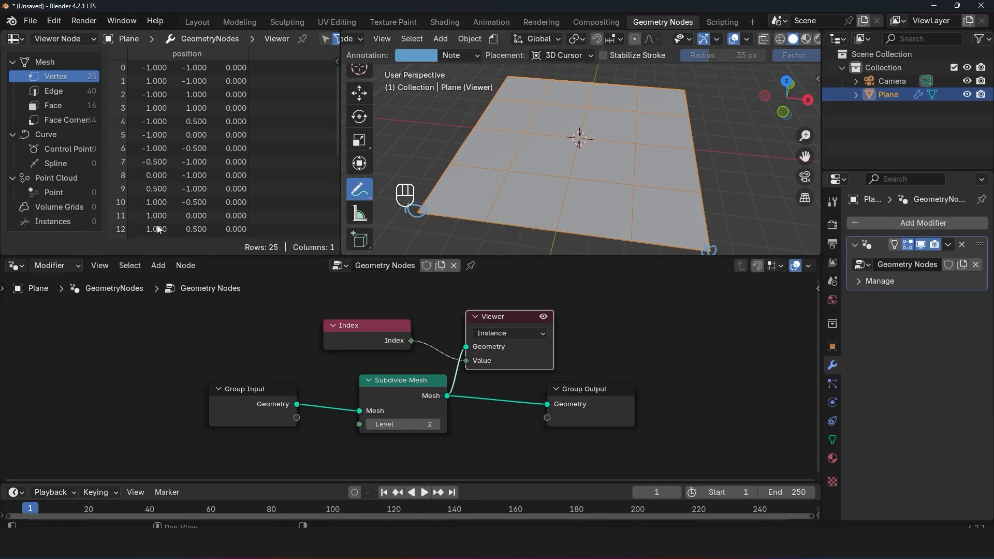
drag(515, 324, 639, 316)
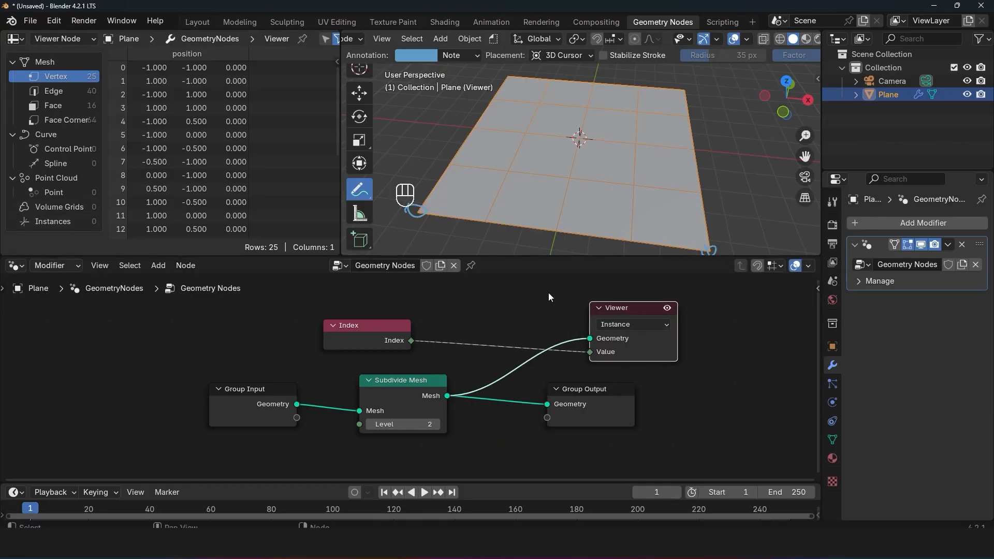
Step: Insert a Geometry to Instance node between Subdivide Mesh and the Viewer, moving the Group Output clear of it
key(shift+a)
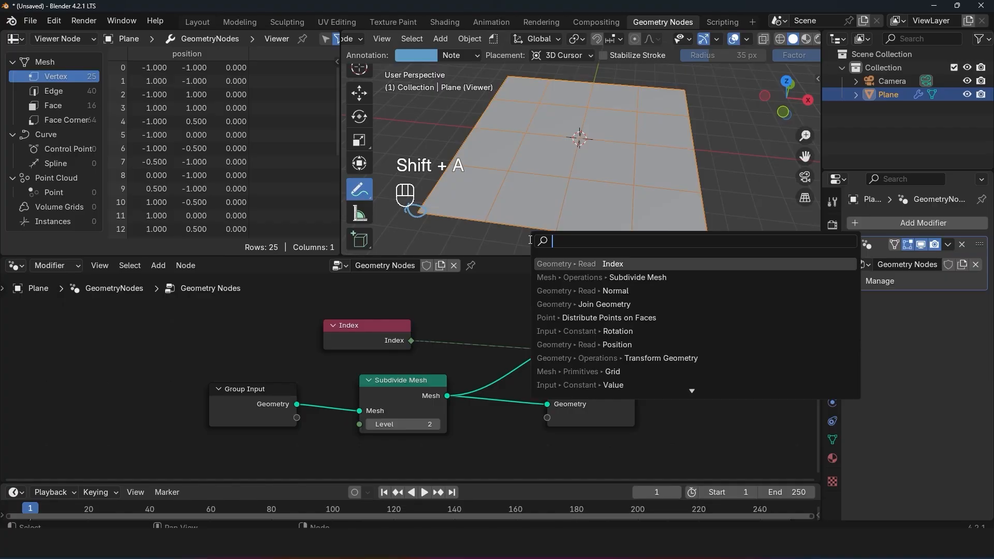
text(to ins)
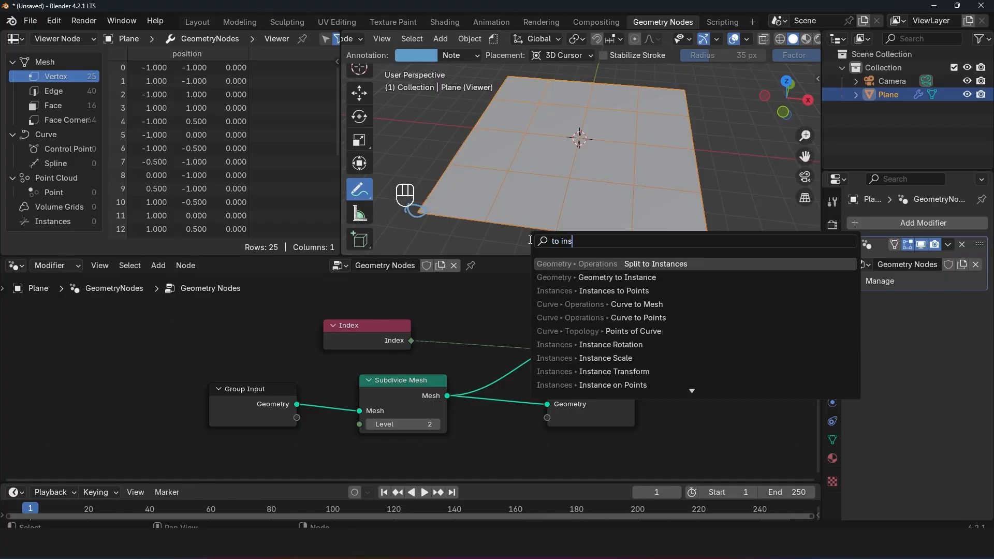
key(Down)
key(Return)
click(474, 364)
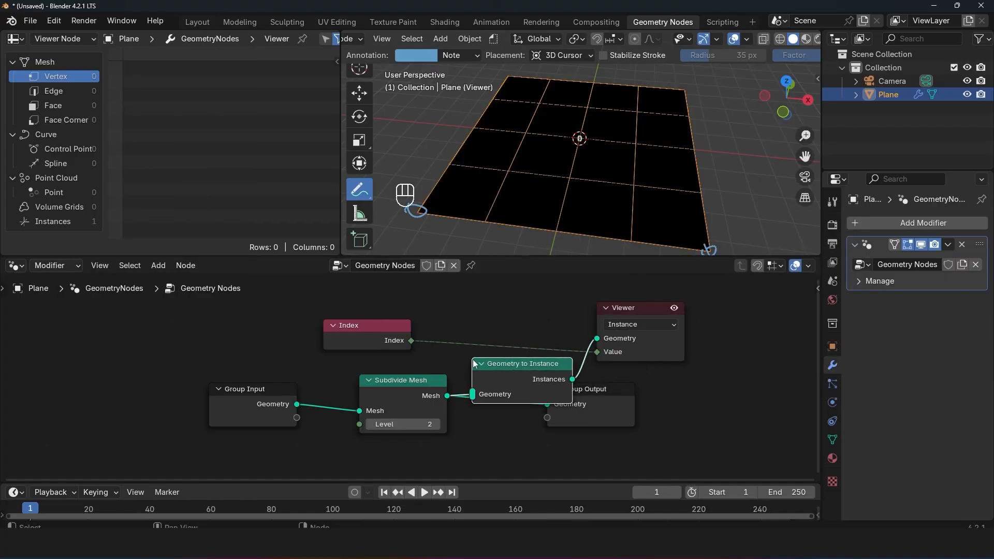
drag(592, 402, 684, 447)
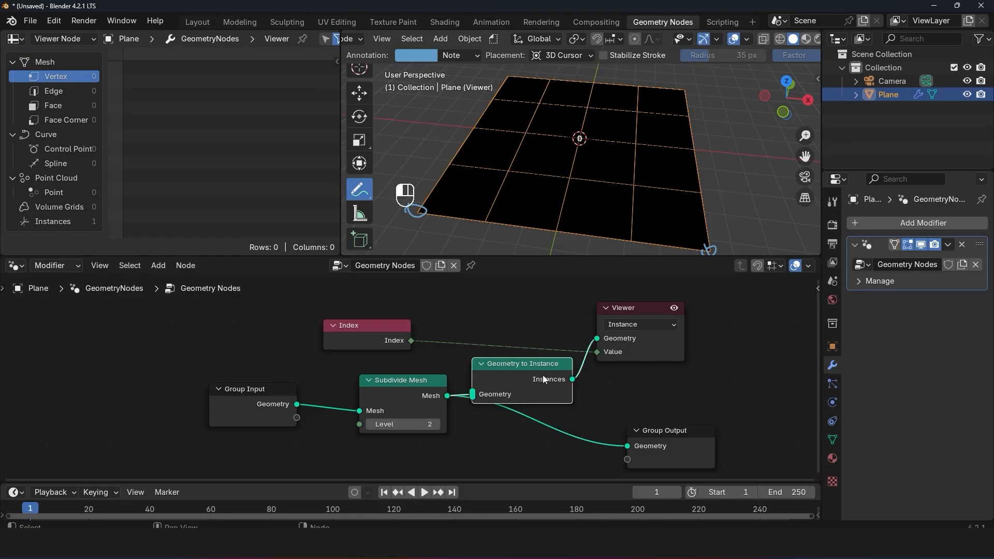
drag(543, 375, 545, 360)
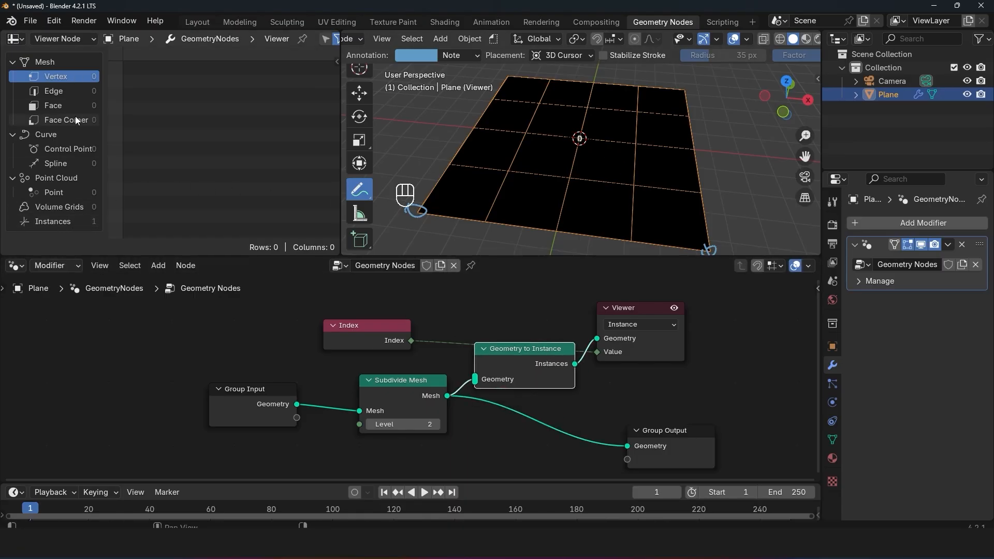
Step: Examine the instance index shown on the plane and circle the whole plane with an annotation
scroll(602, 149, up, 4)
scroll(602, 149, down, 5)
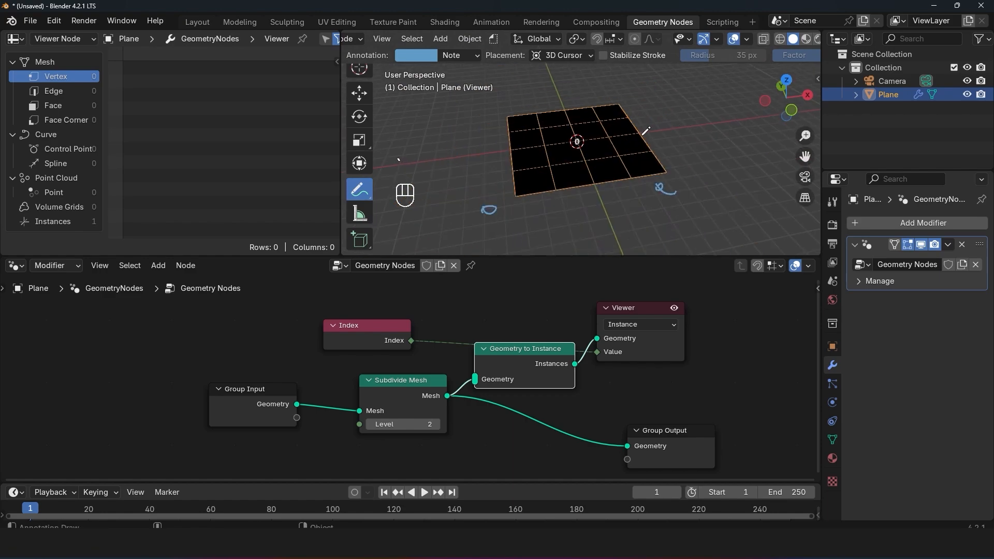
mouse_move(495, 97)
mouse_down()
mouse_move(484, 213)
mouse_move(550, 94)
mouse_up()
scroll(572, 142, up, 4)
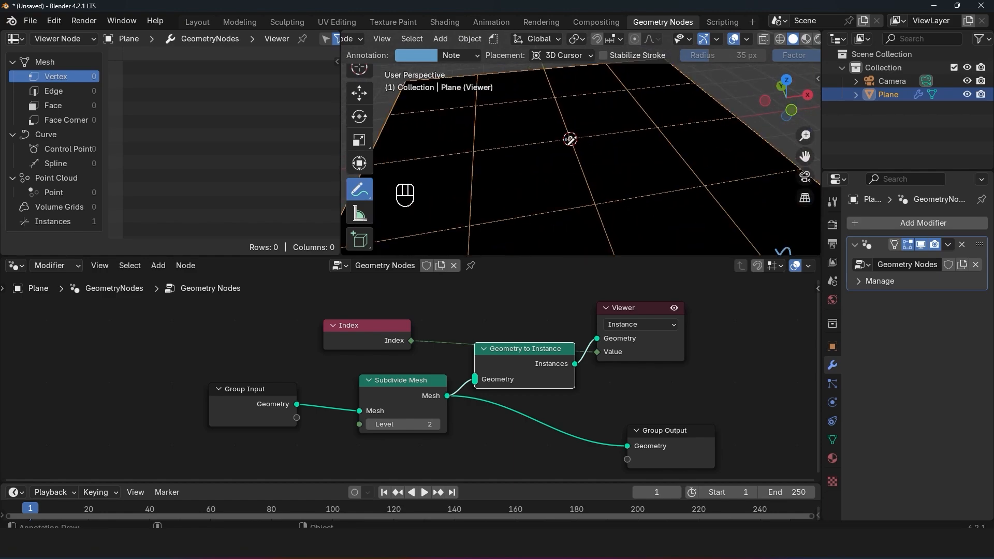
scroll(606, 163, down, 3)
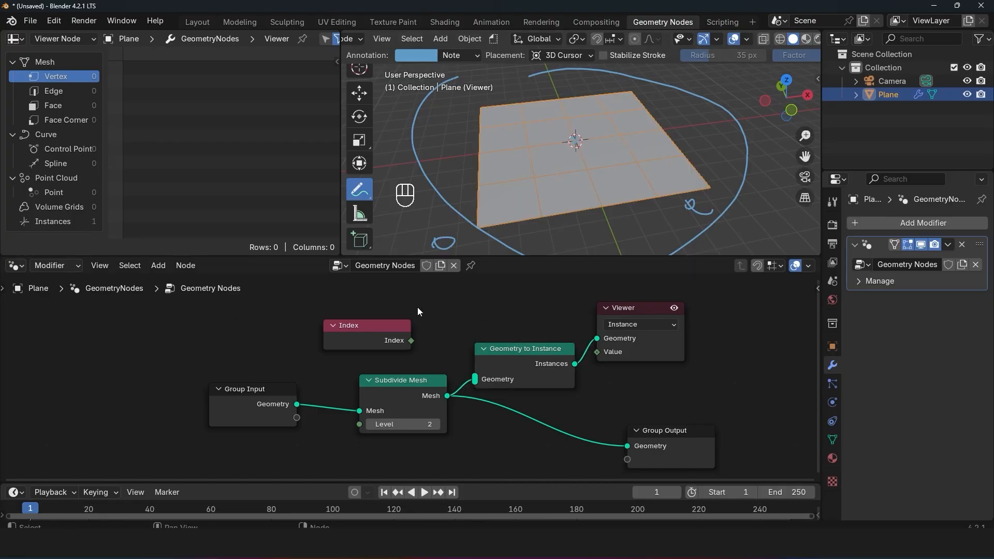
Step: Delete the Index and Geometry to Instance nodes, and set the Viewer's domain to Auto
drag(387, 300, 532, 366)
key(ctrl+x)
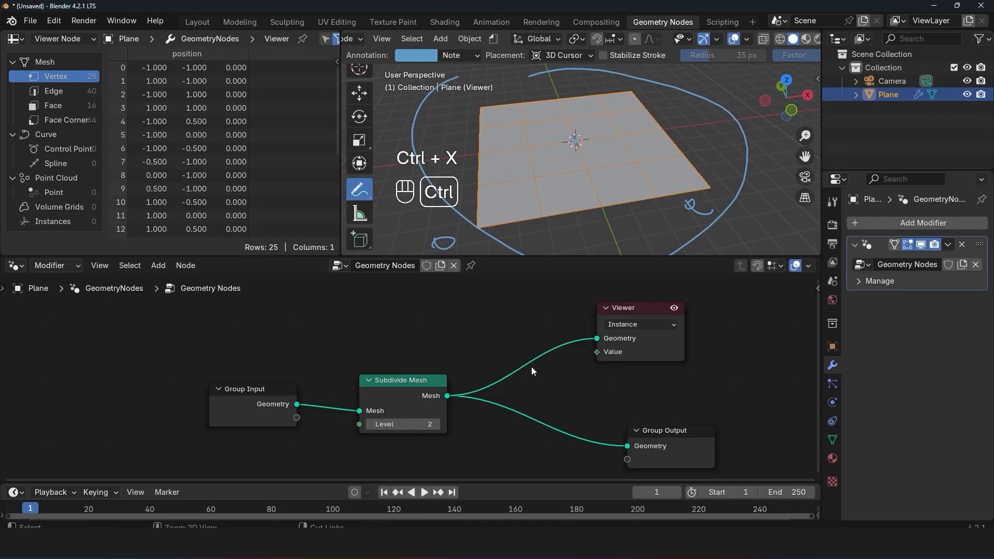
click(638, 325)
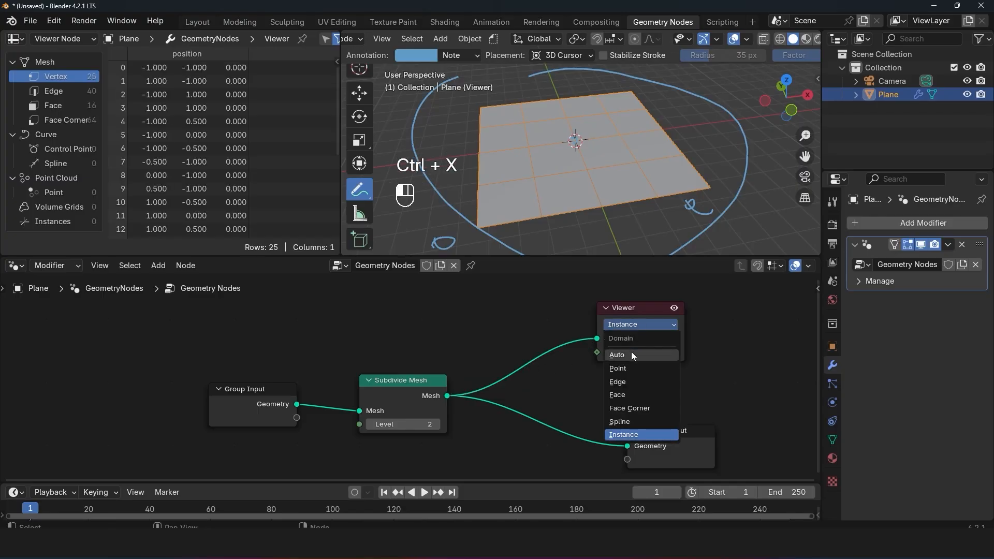
click(632, 352)
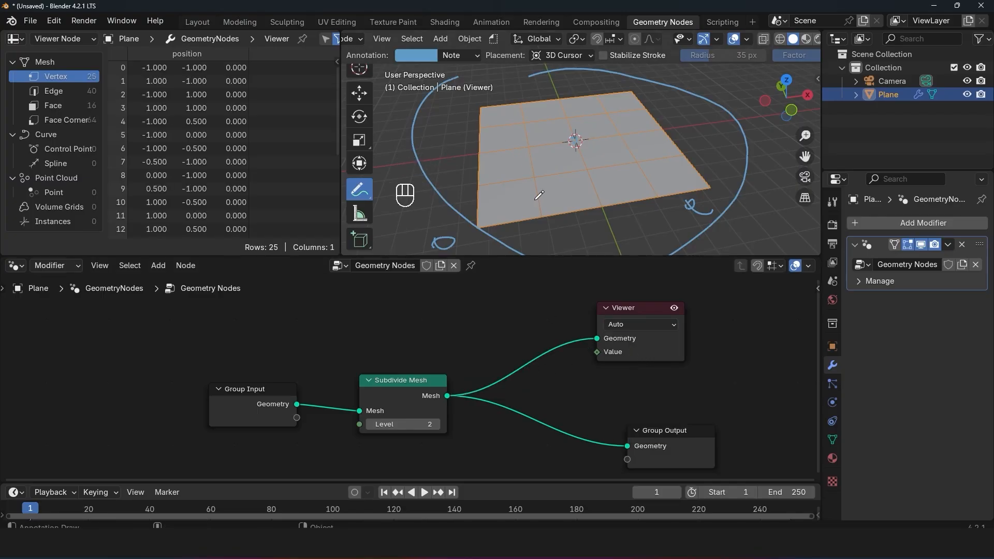
Step: Raise the Subdivide Mesh level to 4 and clear the annotations around the plane
drag(403, 379, 386, 374)
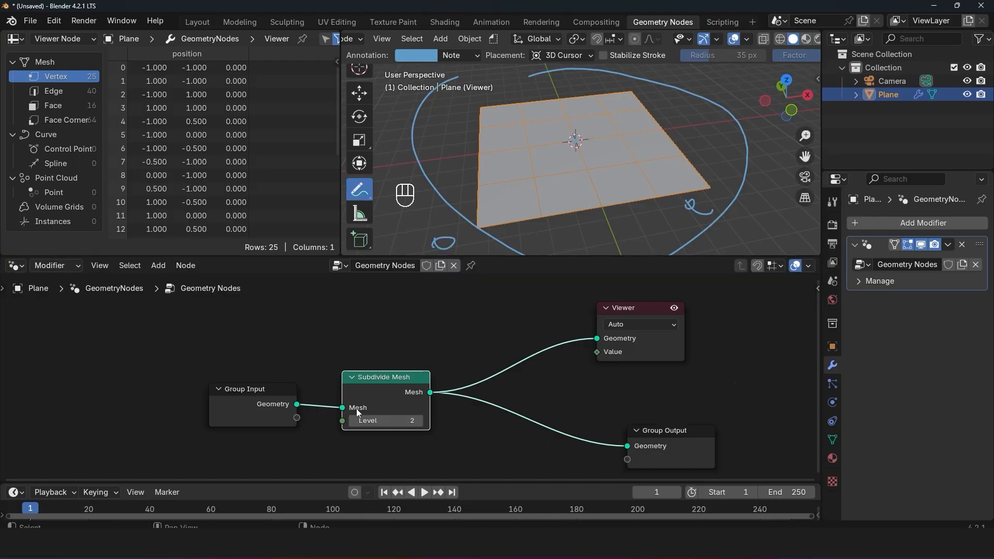
drag(384, 420, 414, 420)
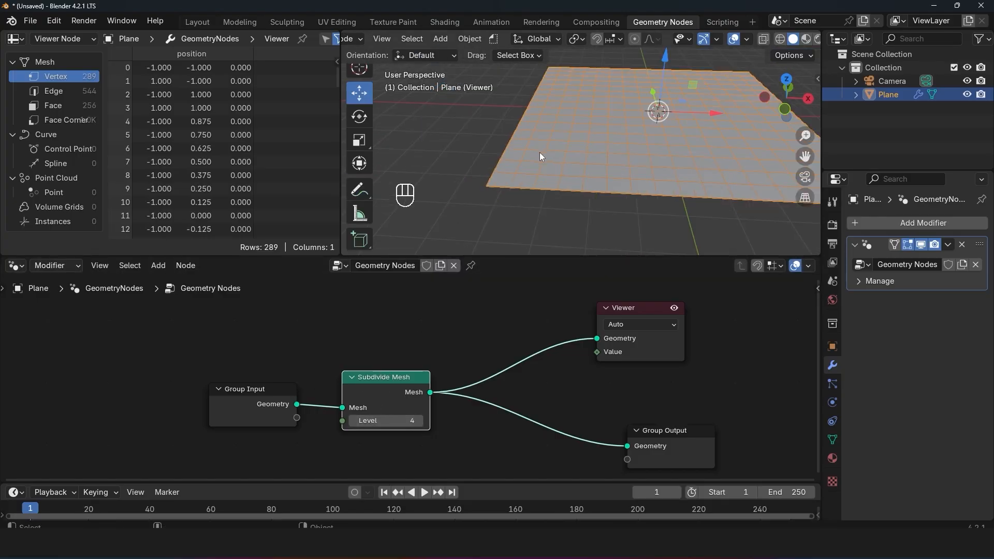
shift+middle_drag(540, 152, 517, 162)
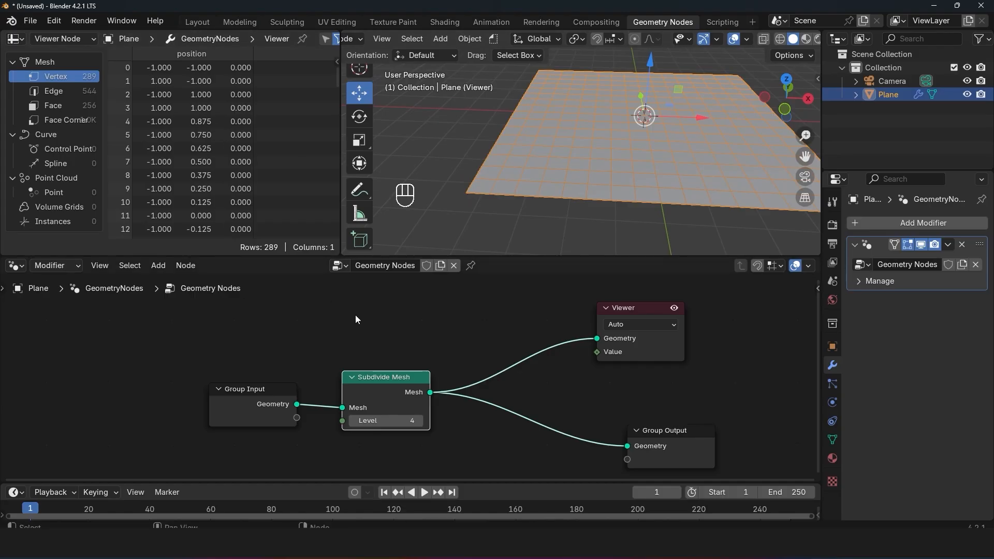
scroll(597, 372, down, 2)
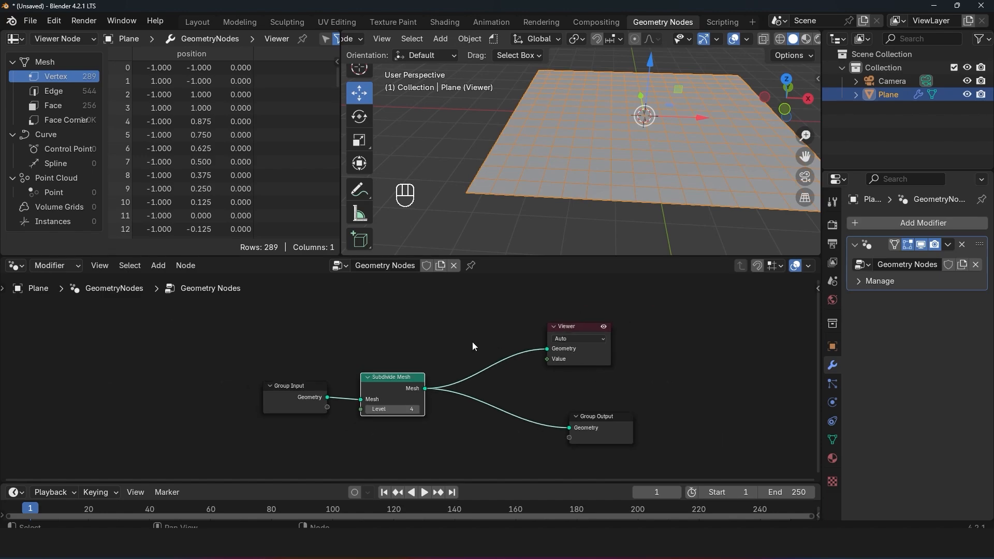
scroll(527, 336, up, 3)
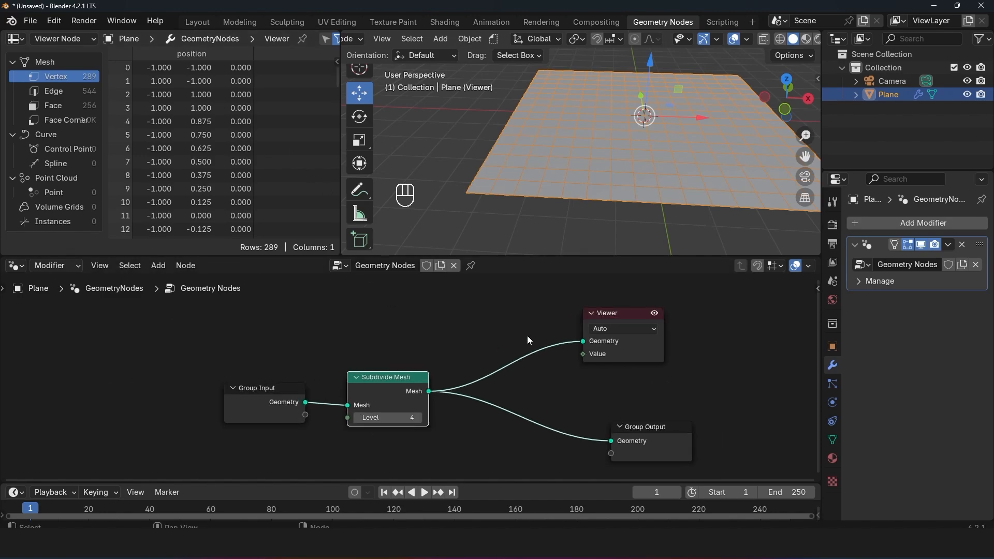
Step: Insert a Set Position node on the link between Subdivide Mesh and the Viewer, making room for it first
drag(617, 316, 696, 314)
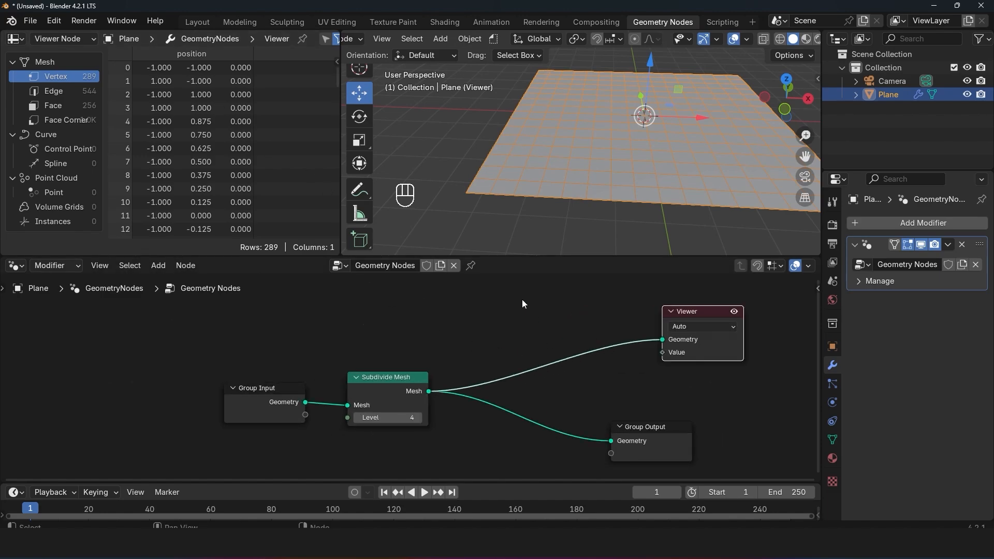
key(shift+a)
text(set)
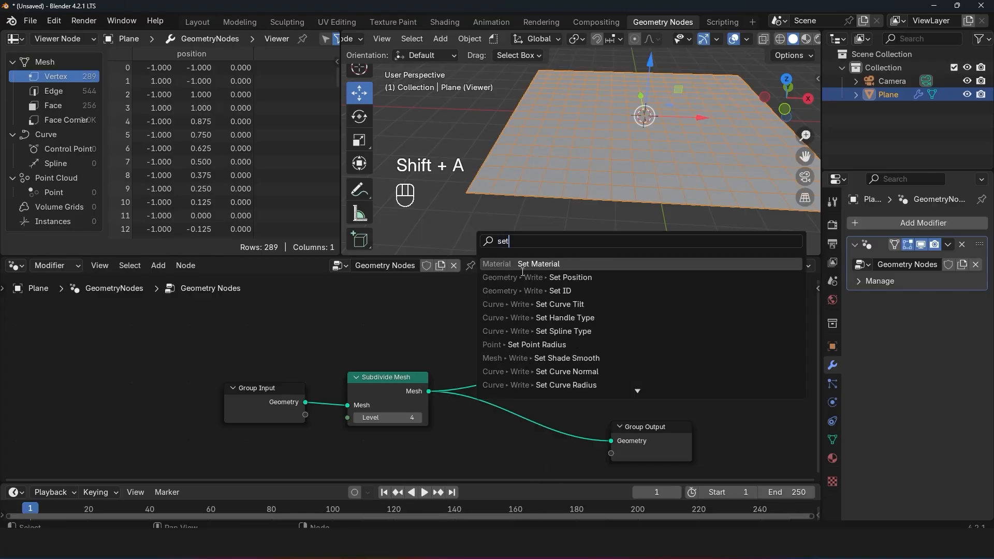
click(549, 278)
click(545, 280)
Step: Try a Z offset of 0.43 m on the Set Position node, undo it, and set the Z offset to 0.7 m
drag(595, 384, 619, 384)
key(ctrl+z)
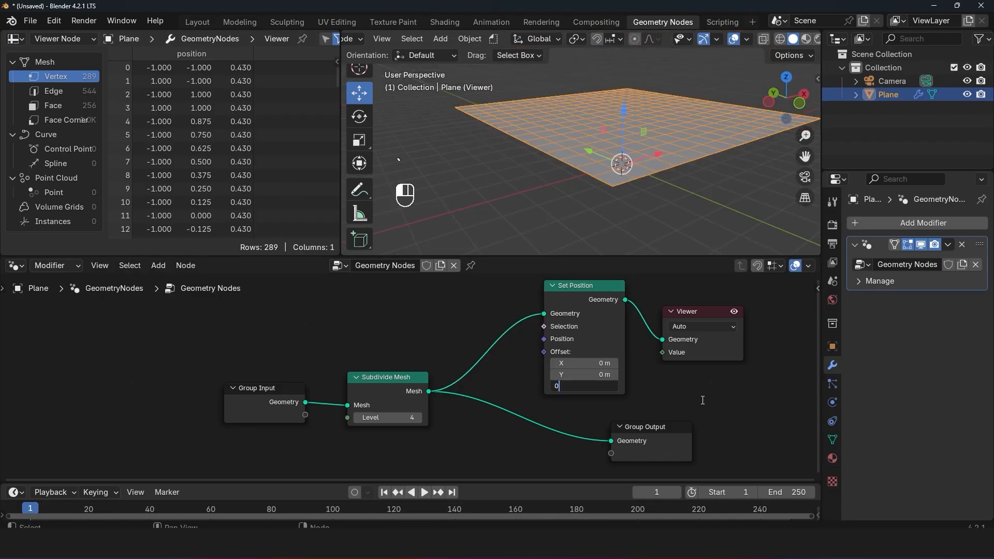
click(703, 400)
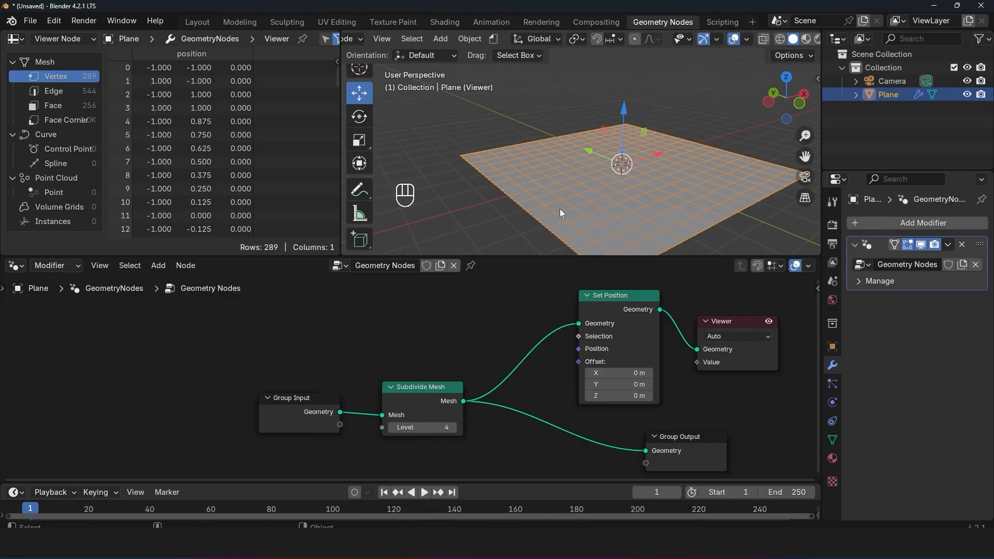
middle_drag(490, 310, 515, 309)
drag(655, 396, 665, 396)
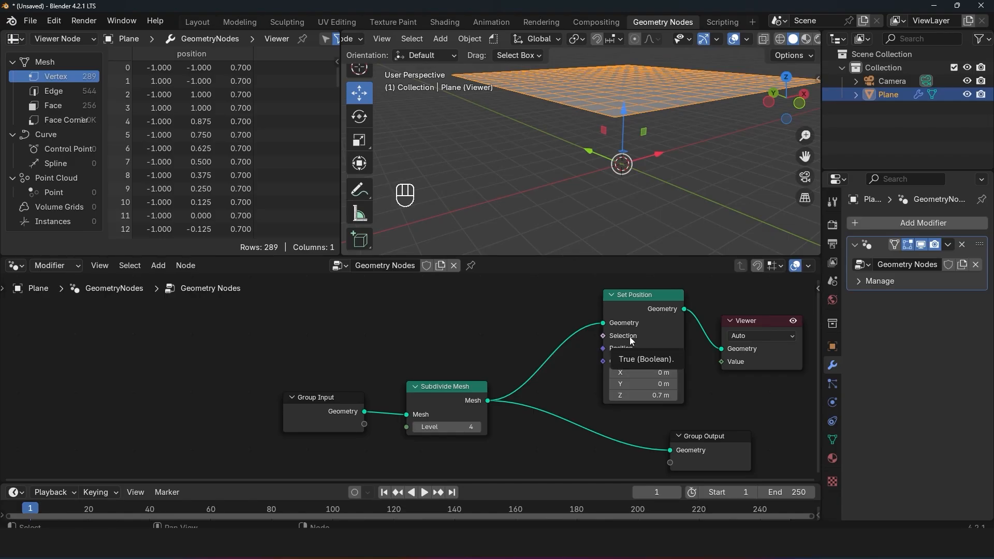
Step: Add an Index node and connect its output to the Viewer's Value input
scroll(566, 180, up, 3)
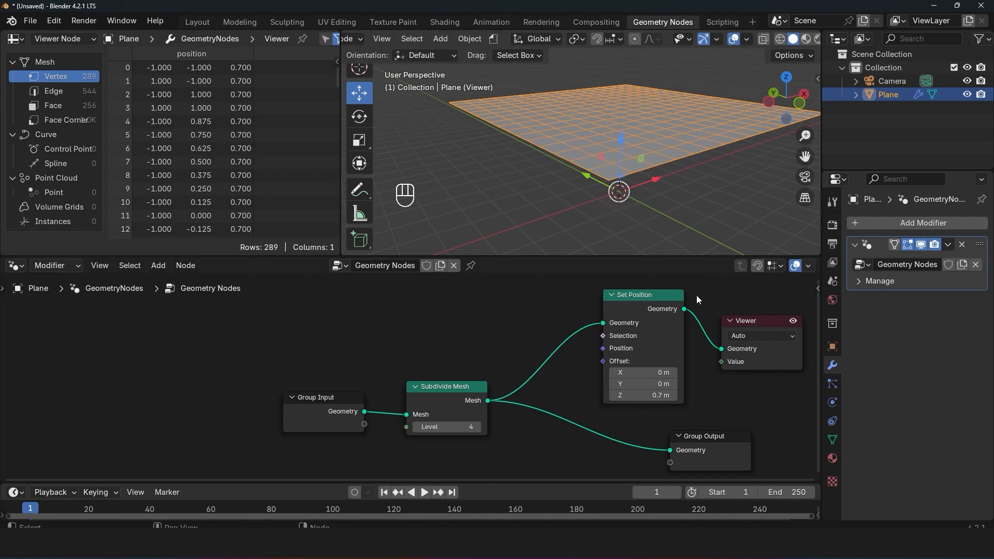
middle_drag(697, 296, 661, 322)
key(shift+a)
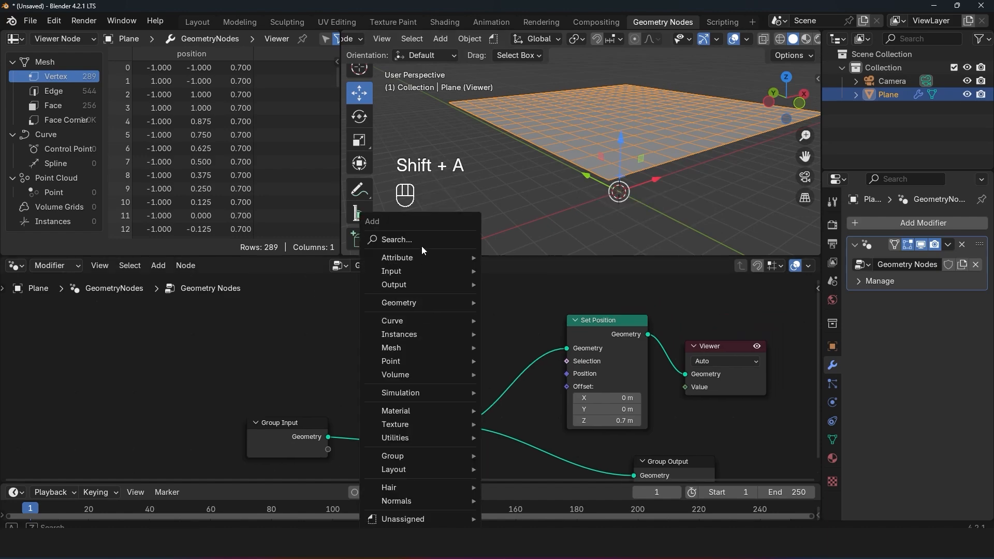
click(422, 244)
text(ind)
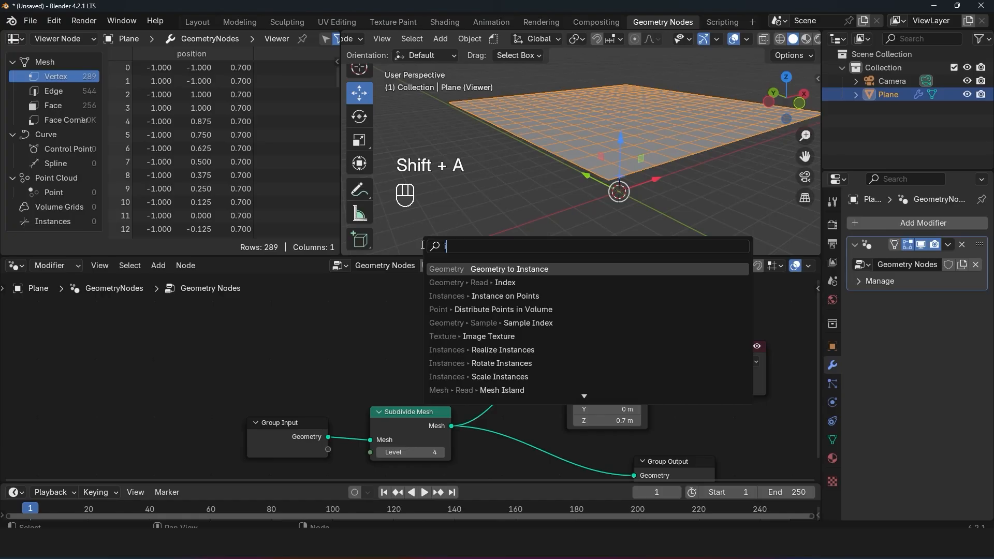
key(Return)
click(485, 297)
drag(556, 308, 695, 386)
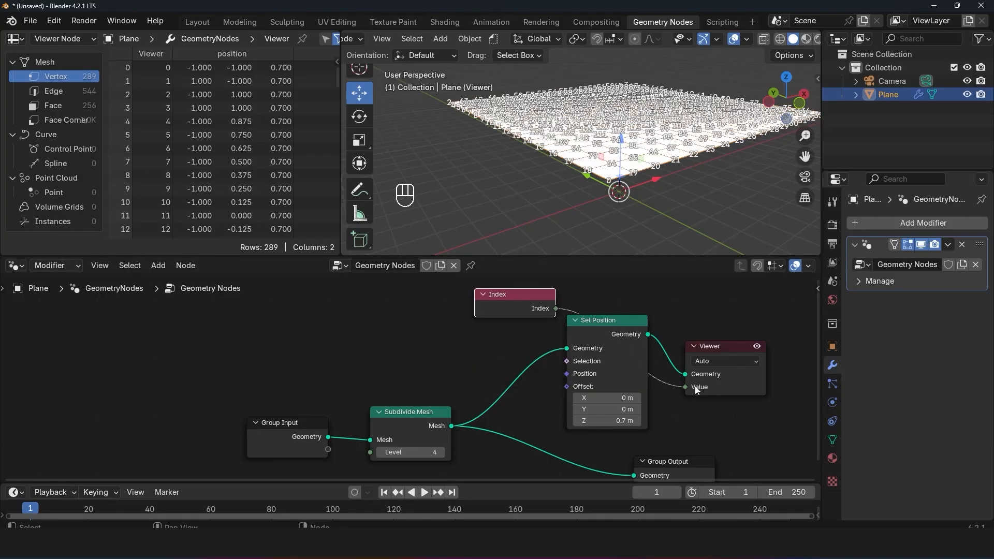
Step: Set the Viewer's domain to Face and examine the face indices on the raised plane
click(744, 362)
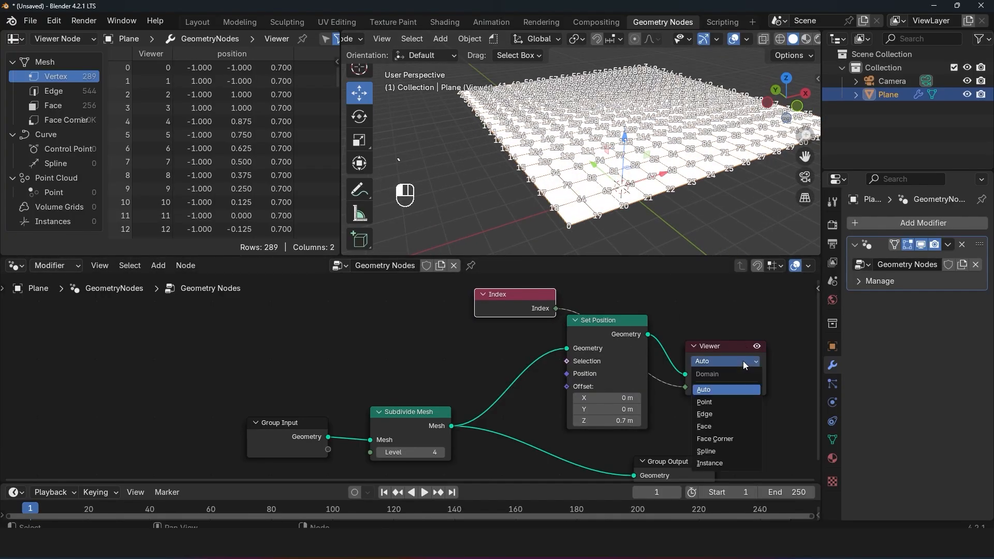
click(713, 424)
middle_drag(612, 86, 574, 105)
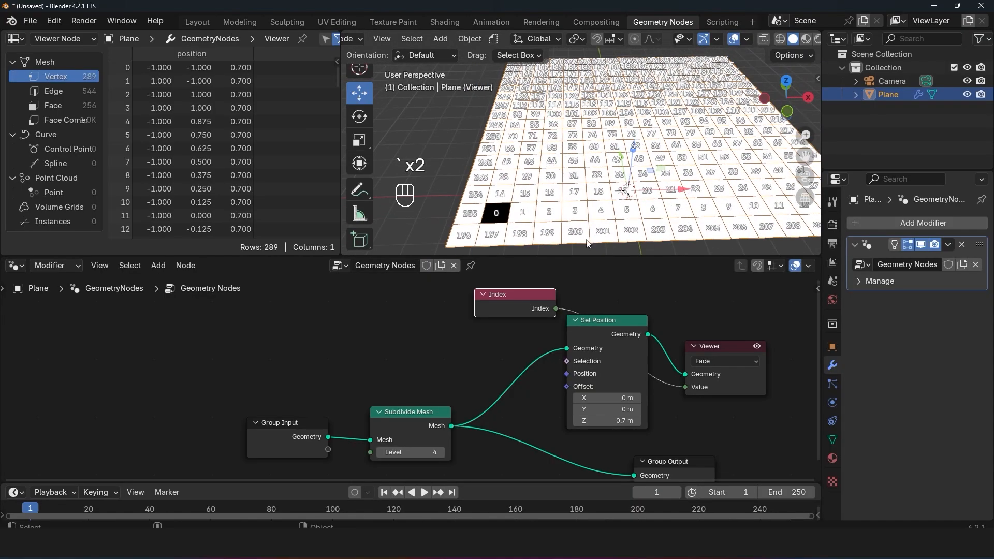
Step: Reduce the Subdivide Mesh level to 2 and move the Index node farther away from Set Position
drag(435, 452, 416, 452)
key(grave)
middle_drag(580, 161, 635, 143)
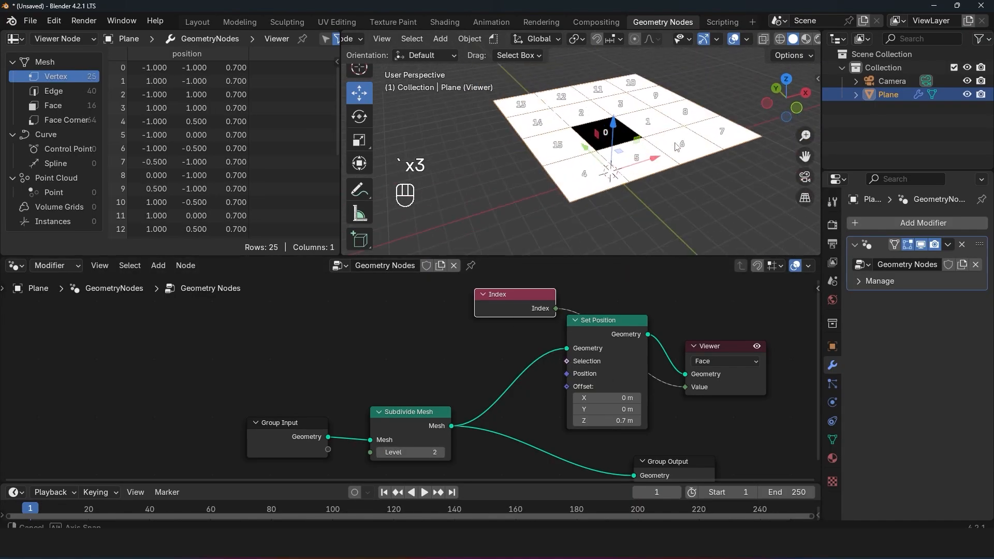
scroll(635, 142, up, 4)
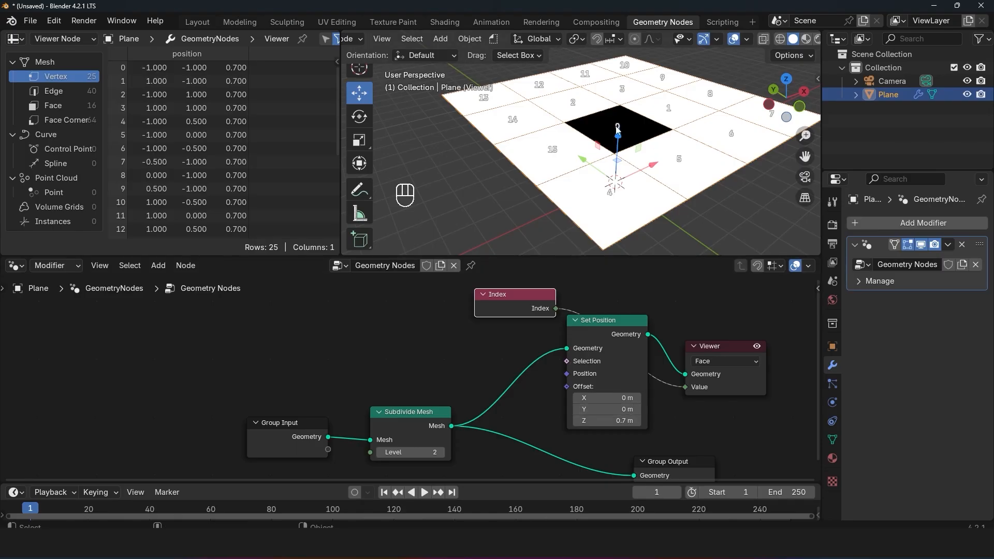
drag(498, 294, 353, 293)
key(shift+a)
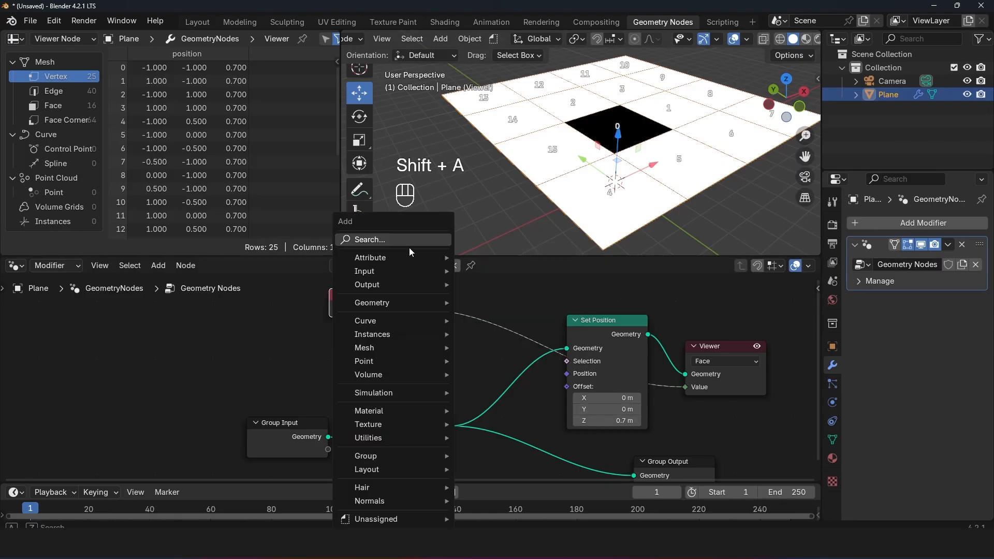
key(shift+a)
click(421, 241)
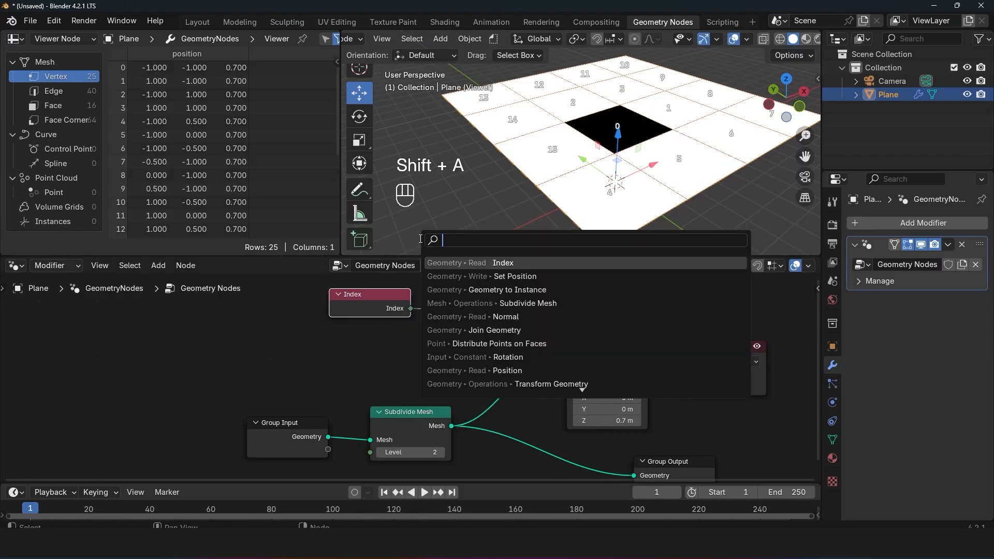
text(compa)
key(Escape)
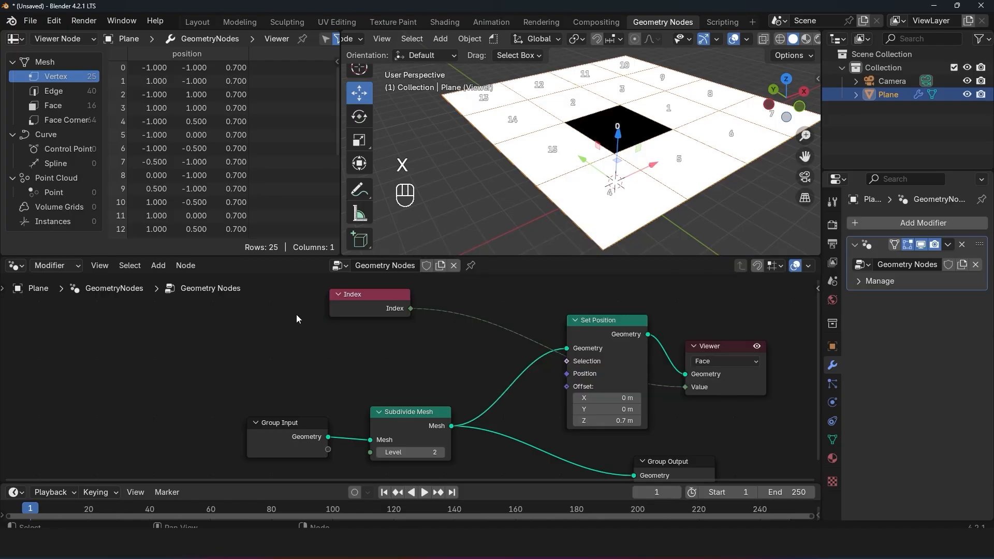
Step: Insert a Compare node between the Index node and the Viewer's Value input
key(shift+a)
click(415, 239)
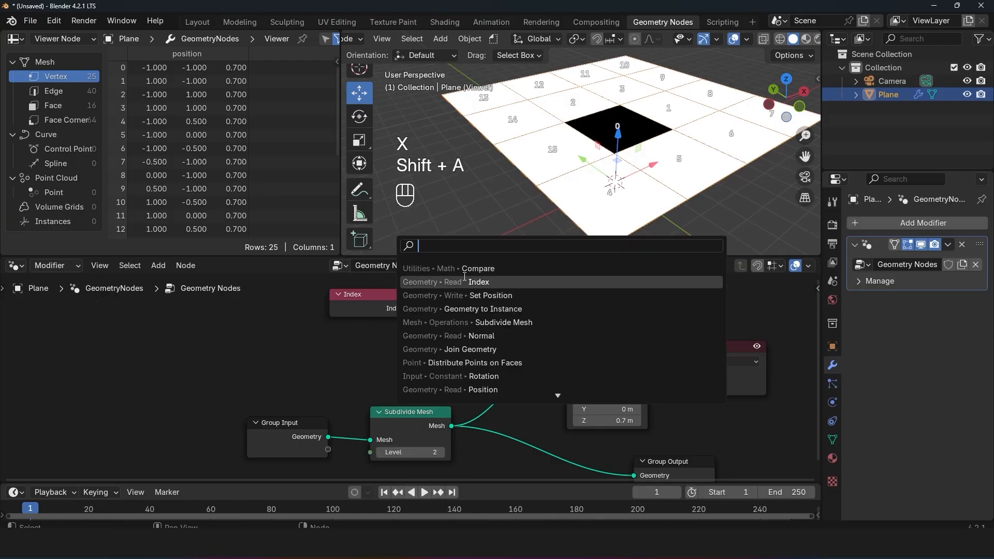
text(comp)
key(Return)
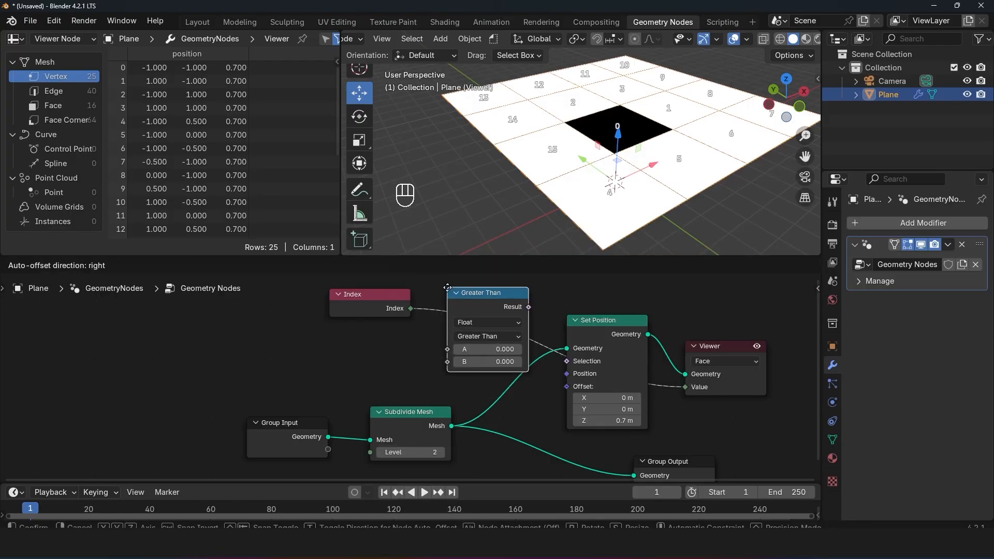
click(449, 295)
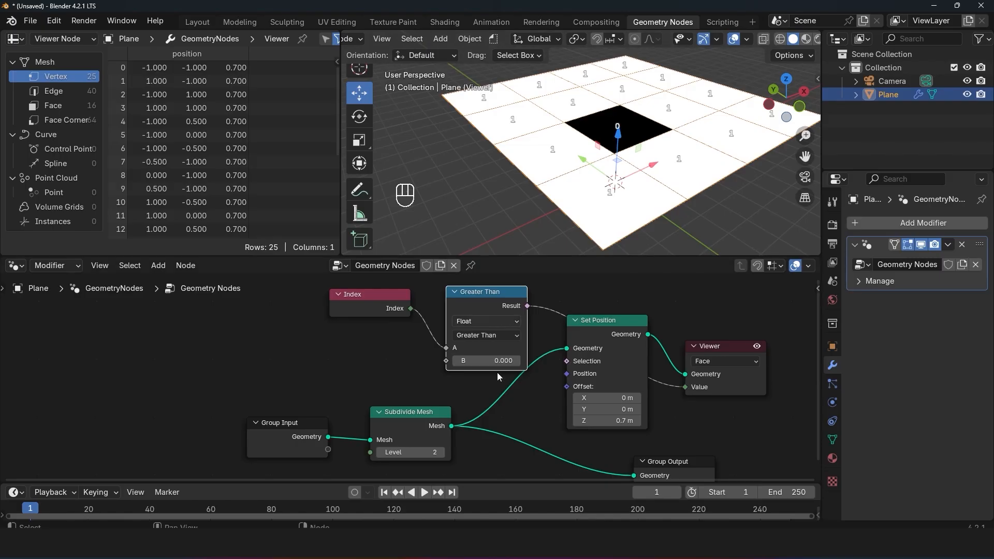
Step: Set the Compare node's operation to Equal with a B value of 0 and an Epsilon of 4.301
click(485, 335)
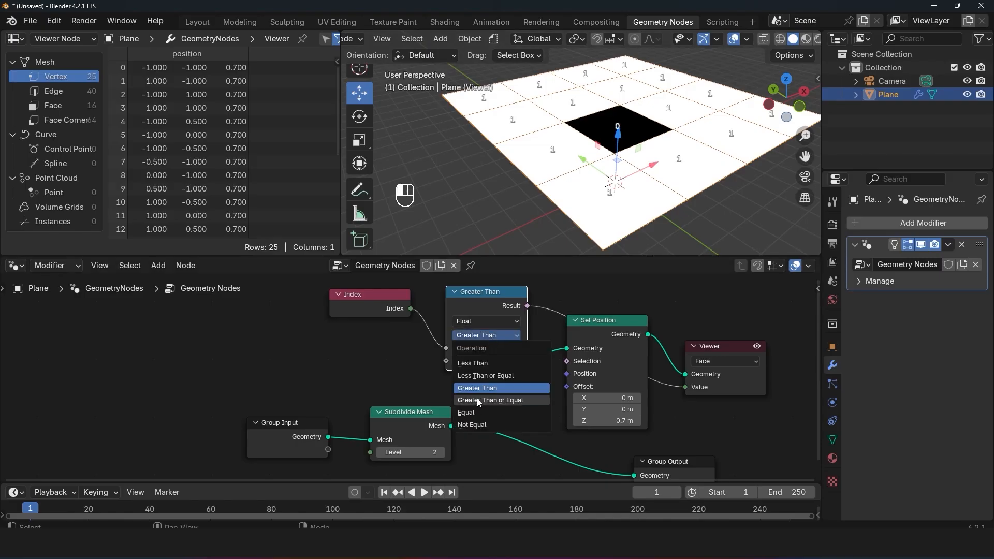
click(479, 412)
click(487, 361)
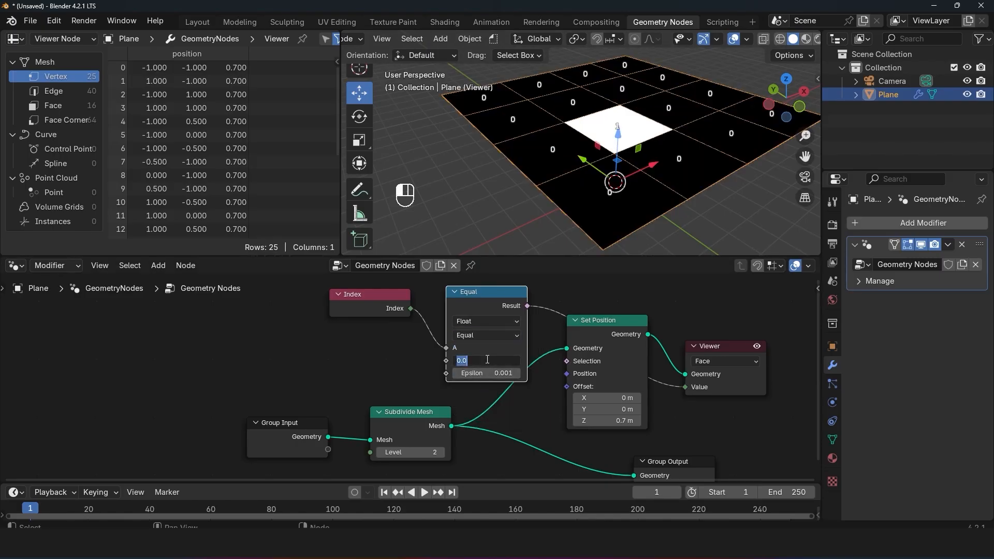
text(0)
key(Return)
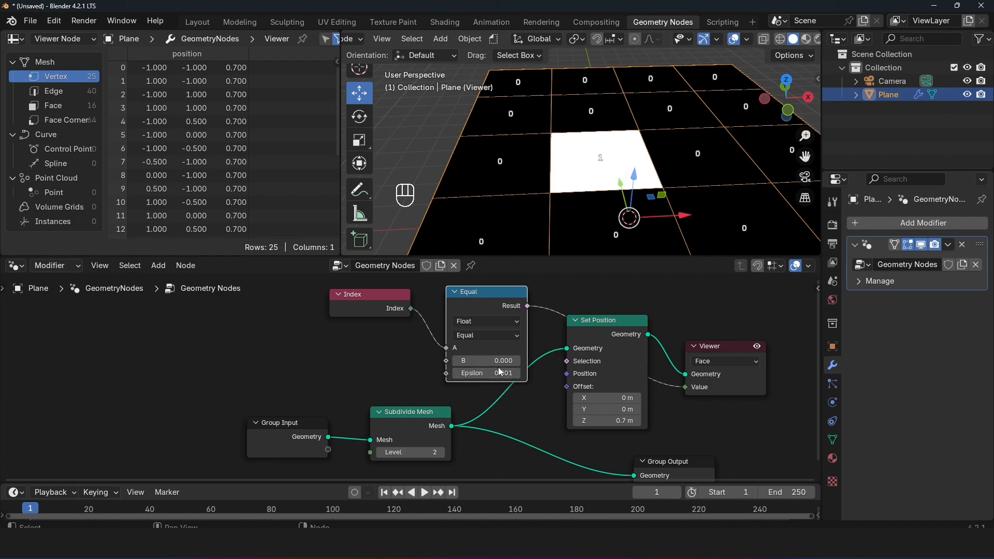
drag(499, 367, 562, 368)
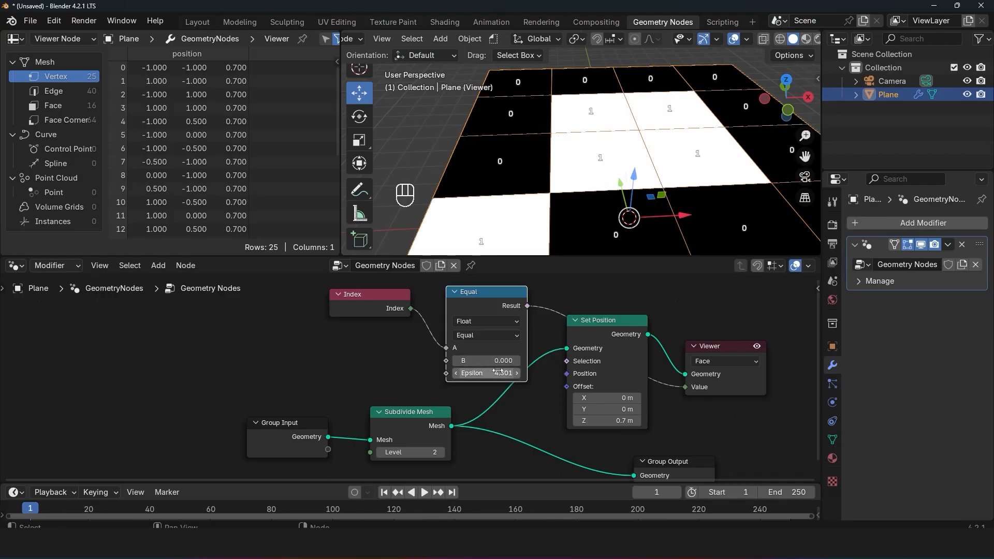
mouse_move(495, 371)
Step: Switch the comparison to Greater Than with a B value of 5.9, and unmute the comparison node
click(477, 335)
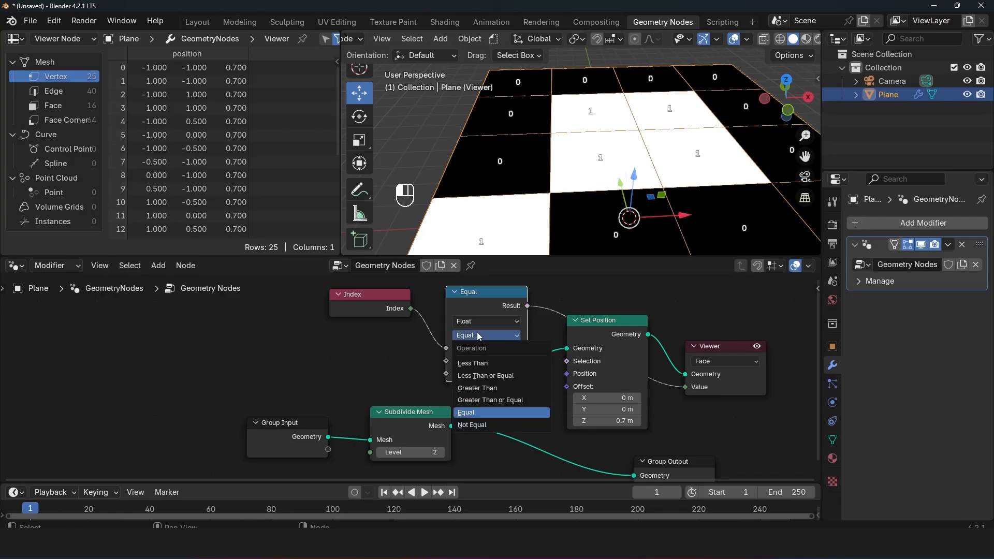
click(464, 388)
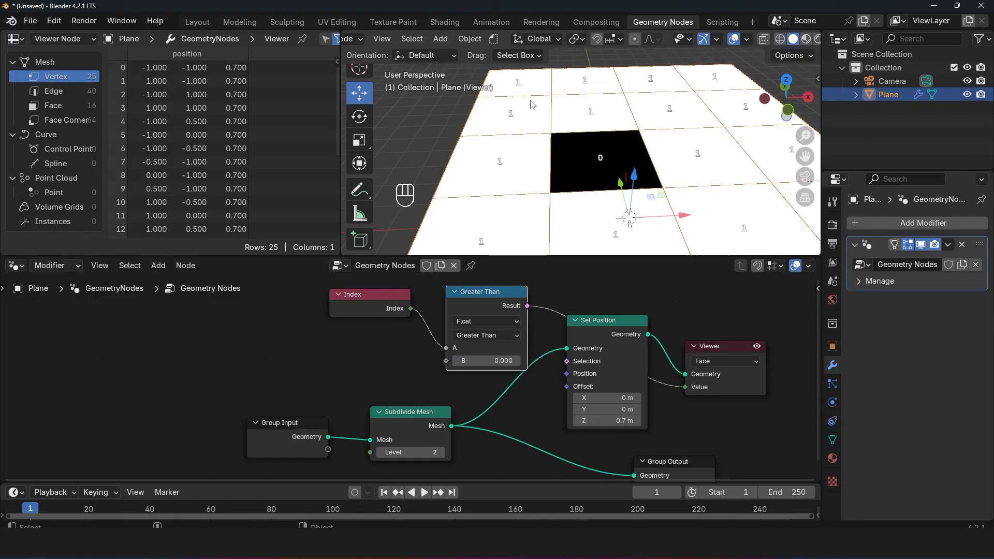
drag(500, 361, 564, 361)
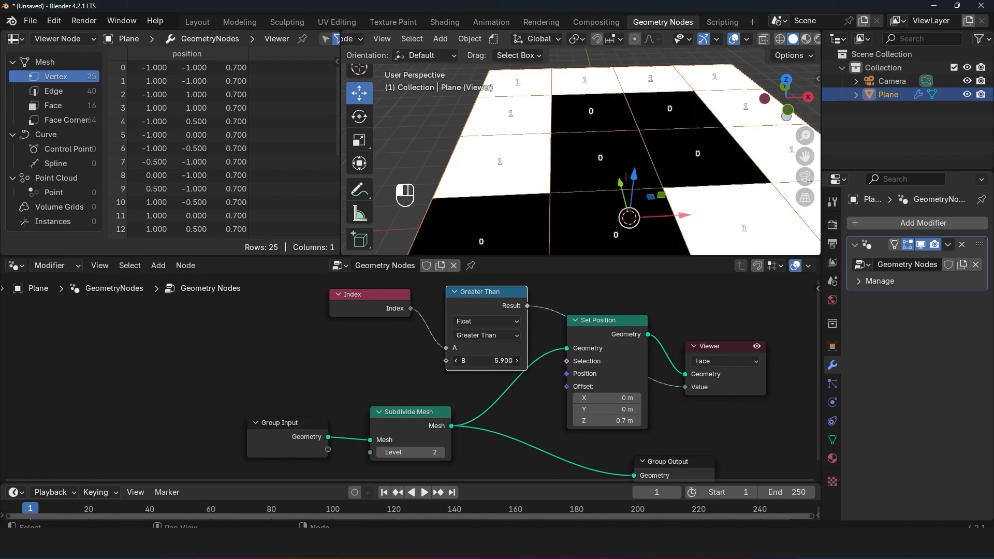
scroll(617, 119, down, 3)
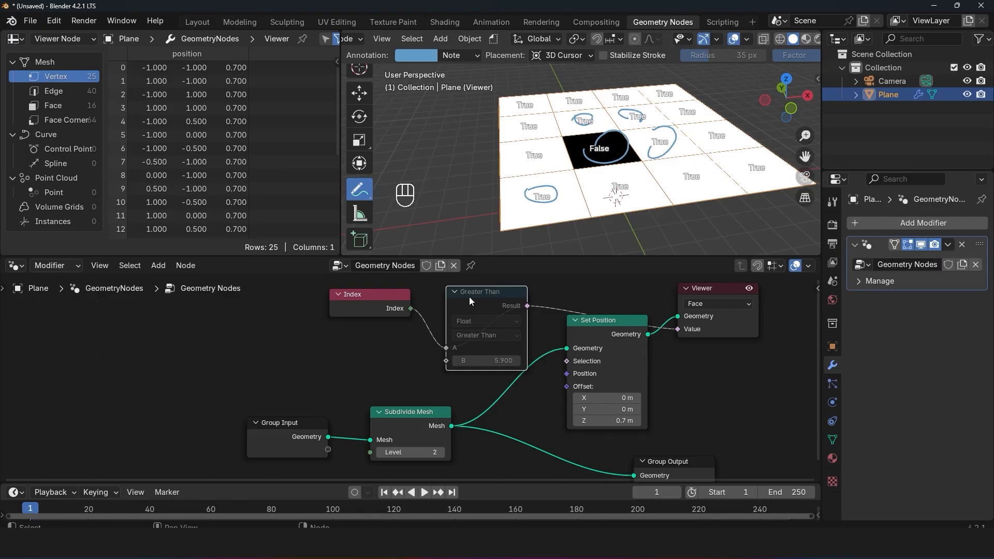
key(m)
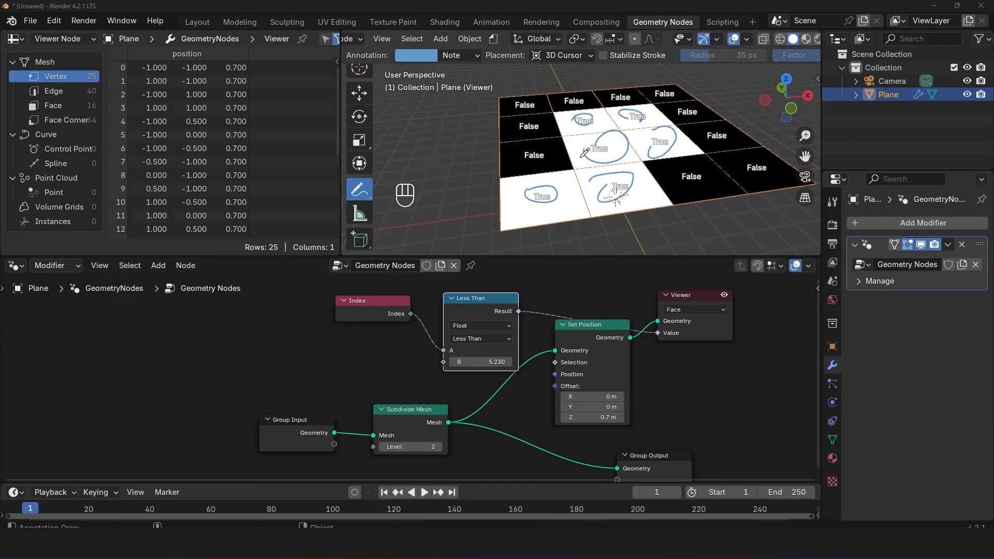
Step: Set the comparison operation to Equal, with both the B value and Epsilon at 0
click(483, 337)
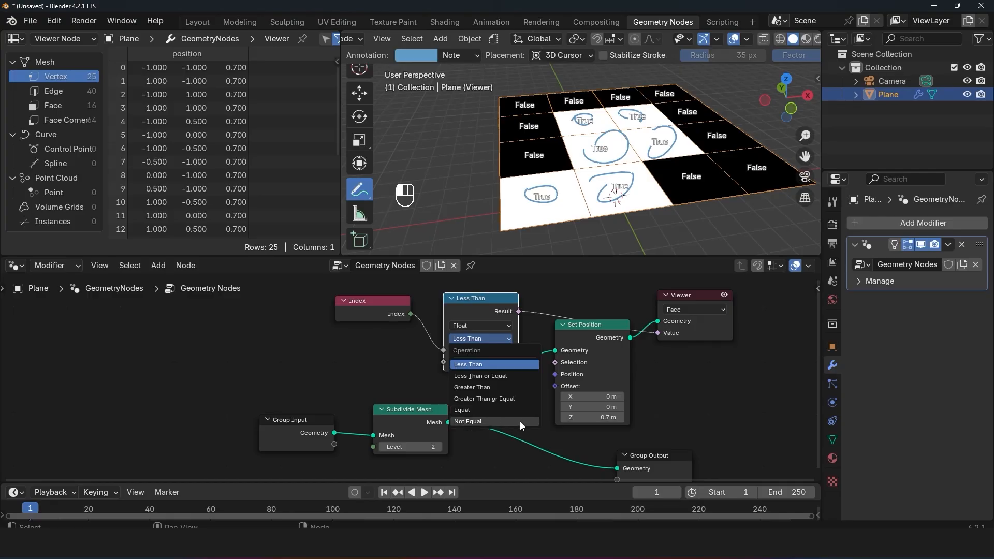
click(492, 409)
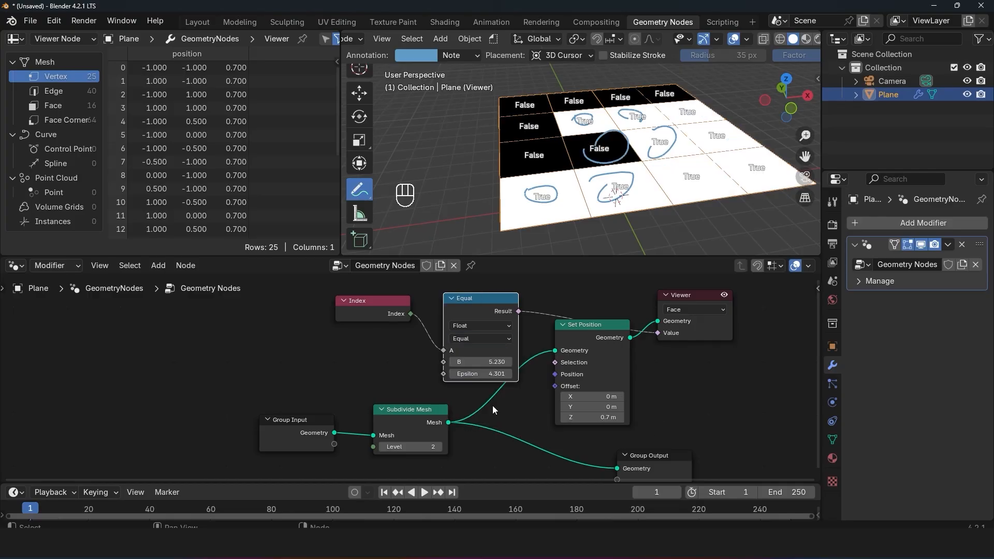
double_click(481, 362)
text(0)
key(Return)
double_click(492, 374)
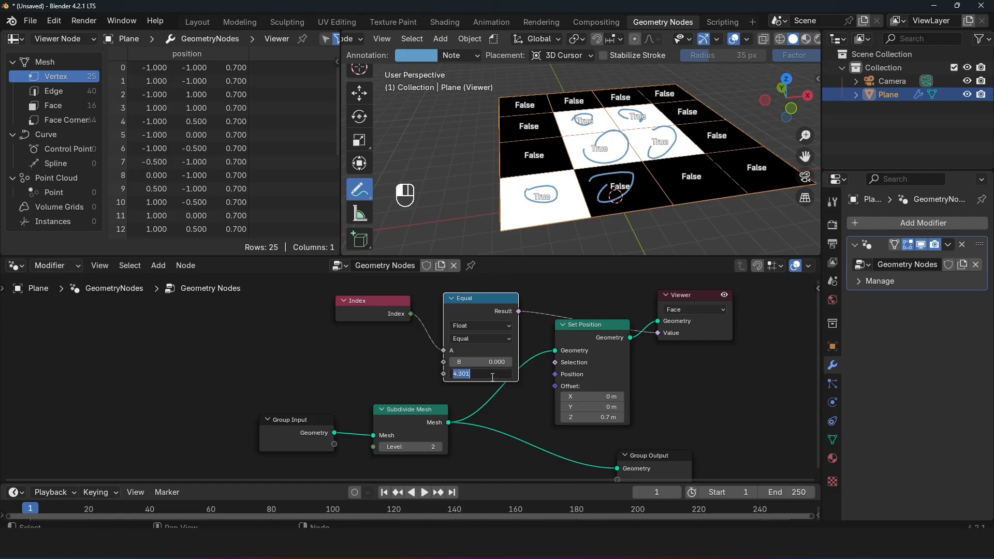
text(0)
key(Return)
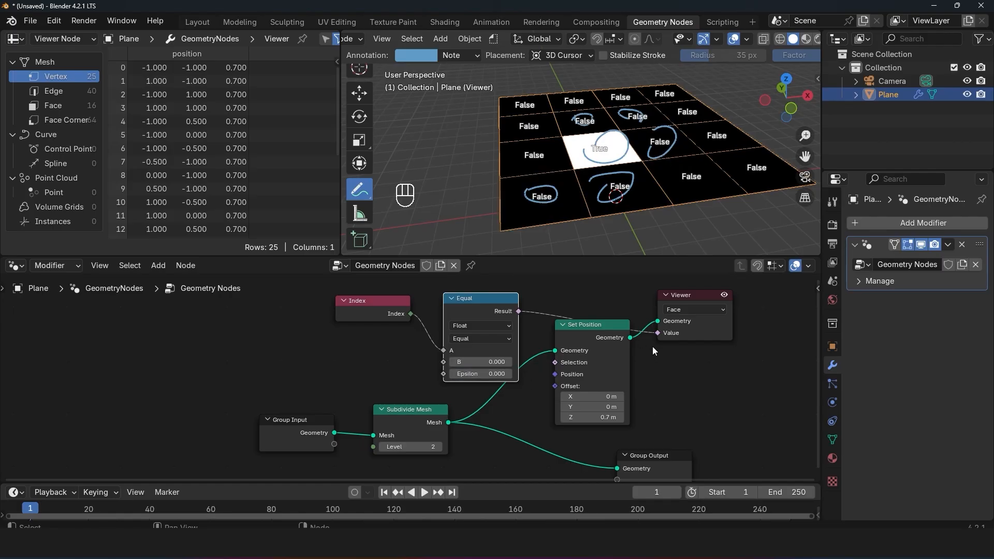
Step: Disconnect the Viewer's Value input and connect the Equal node's Result to the Set Position node's Selection
drag(657, 334, 611, 337)
drag(520, 312, 555, 363)
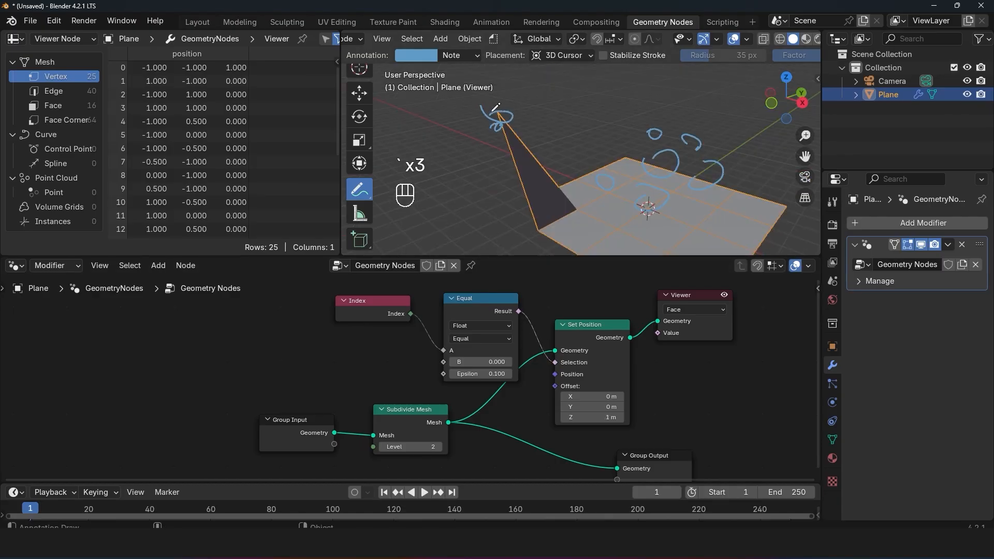
drag(496, 108, 498, 113)
drag(600, 337, 607, 336)
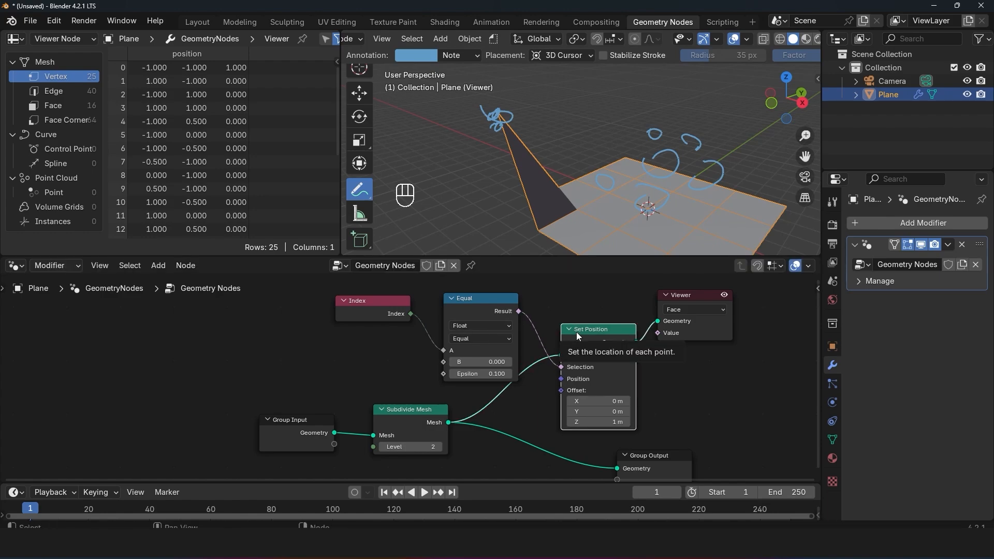
Step: Display the Equal result through the Viewer with its domain set to Auto, and circle the raised corner vertex with an annotation
ctrl+shift+click(406, 316)
middle_drag(493, 145, 446, 199)
ctrl+shift+click(481, 308)
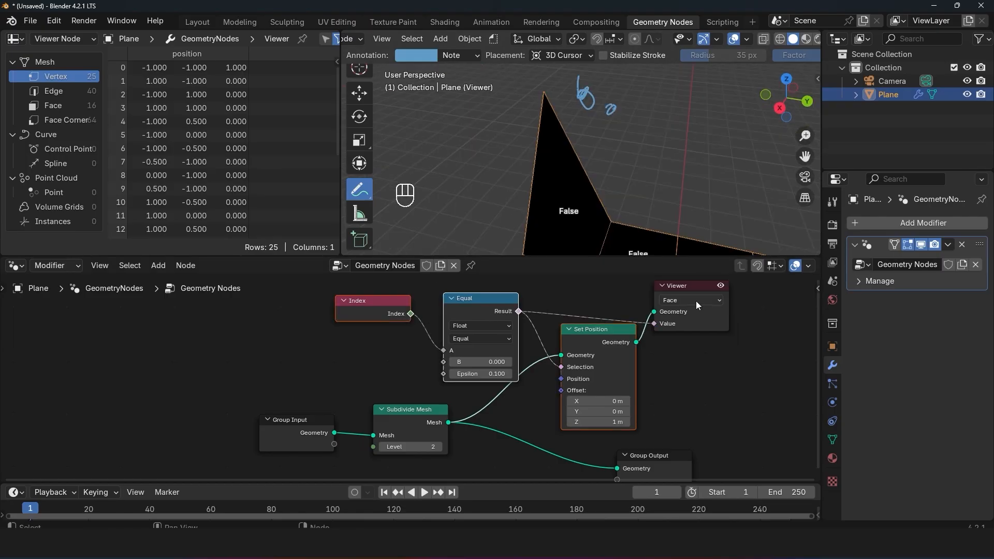
click(694, 301)
click(689, 326)
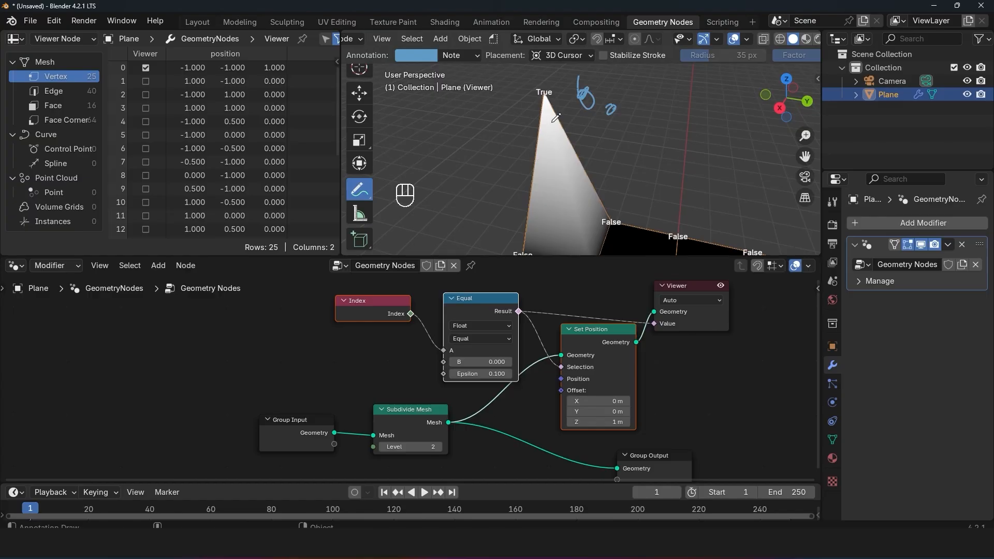
middle_drag(553, 121, 617, 114)
drag(549, 93, 529, 99)
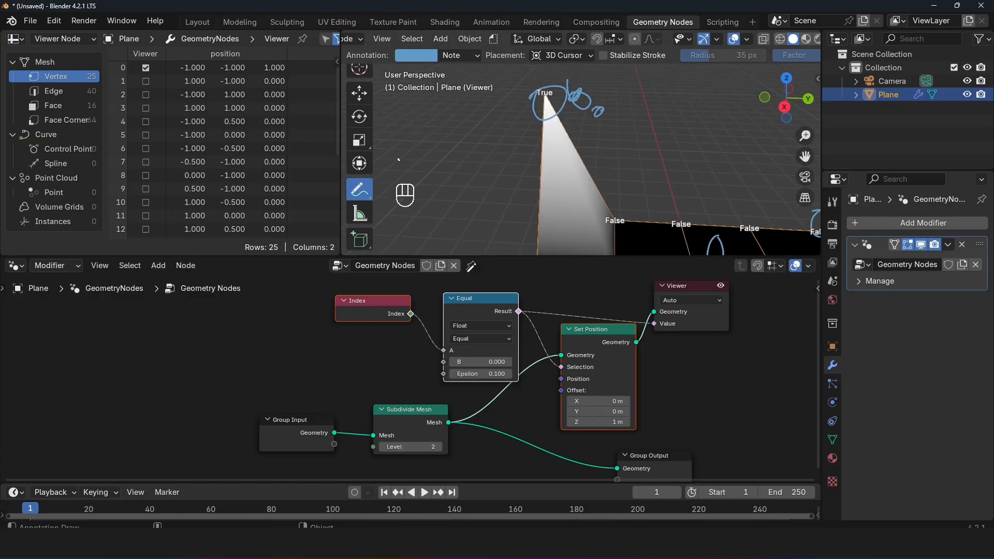
Step: Connect the Index output to the Viewer to inspect the vertex indices, and increase the Equal node's Epsilon
ctrl+shift+click(393, 313)
mouse_move(539, 150)
middle_down()
mouse_move(570, 155)
mouse_move(546, 148)
middle_up()
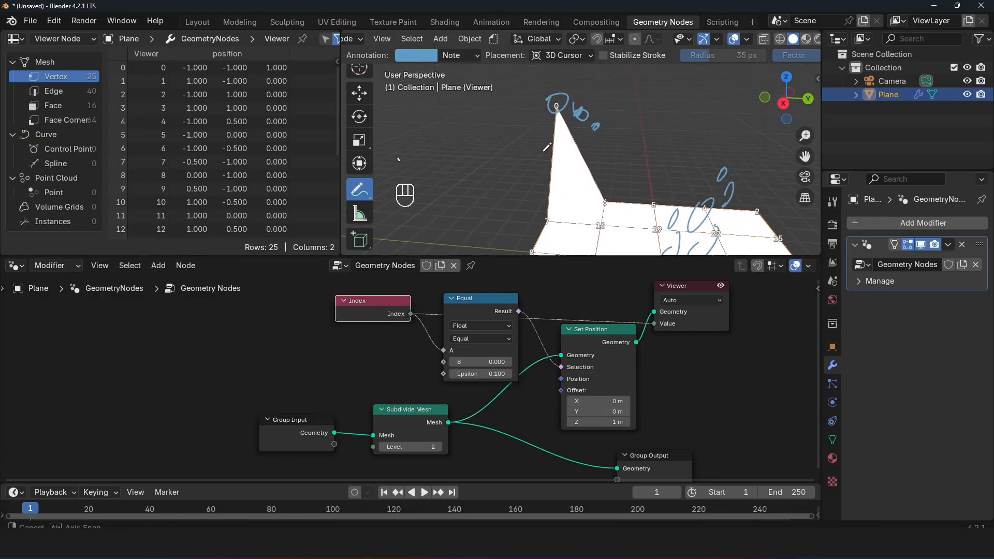
mouse_move(544, 110)
mouse_down()
mouse_move(564, 104)
mouse_move(546, 109)
mouse_up()
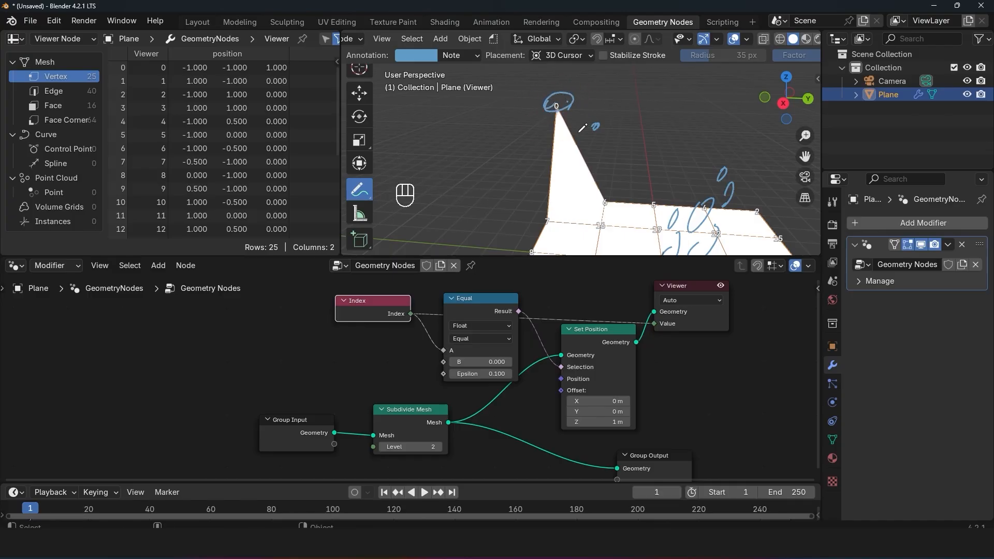
middle_drag(582, 127, 610, 168)
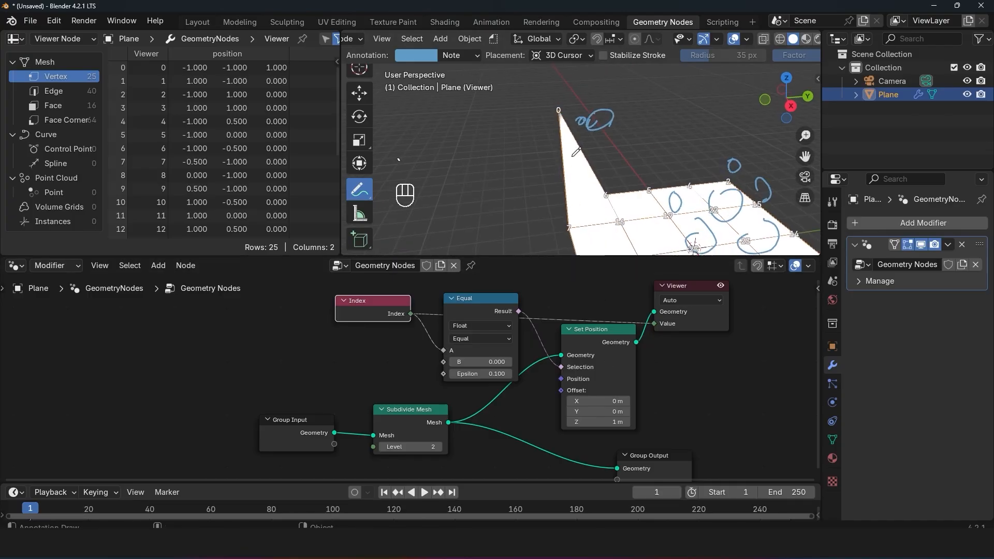
drag(484, 374, 577, 374)
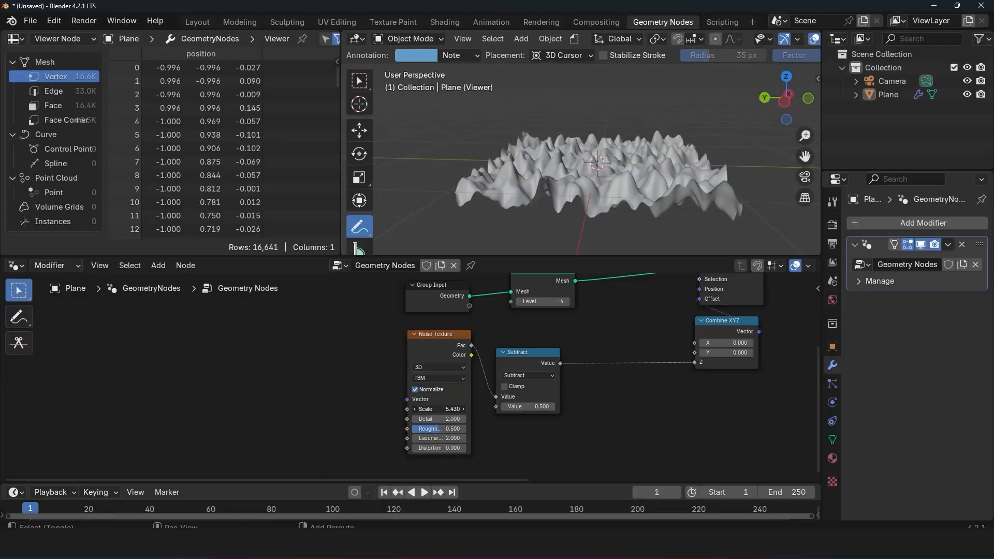
Step: Create a new Geometry Nodes tree on the plane and move the Group Input node farther away from Group Output
drag(438, 409, 414, 410)
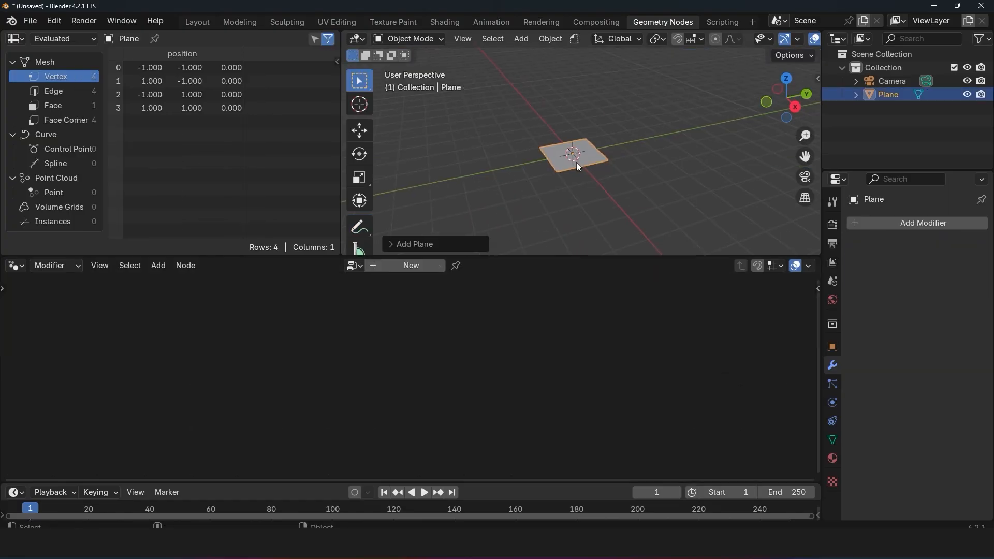
scroll(577, 163, up, 6)
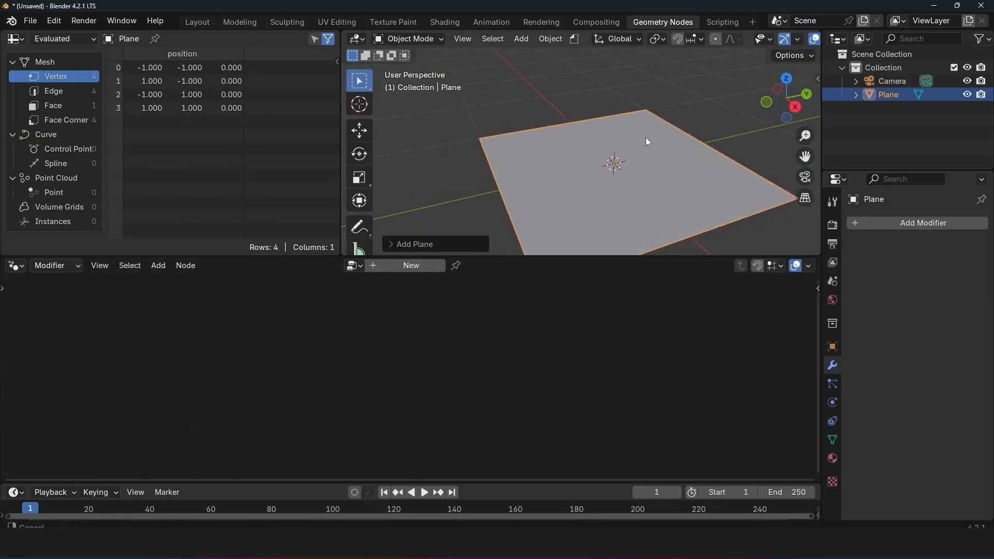
click(412, 265)
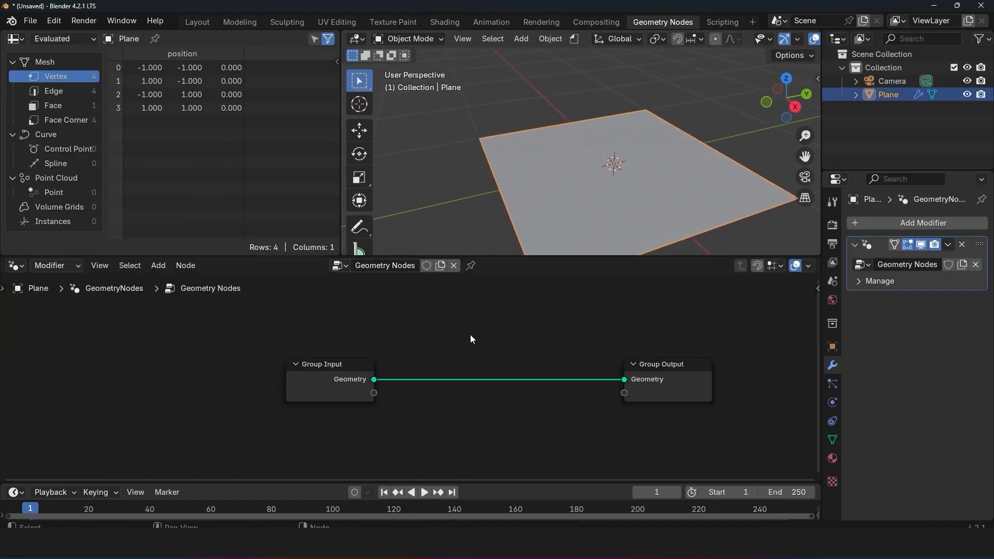
drag(292, 370, 110, 355)
right_click(334, 315)
click(330, 311)
key(ctrl+z)
Step: Insert a Subdivide Mesh node between Group Input and Group Output
key(shift+a)
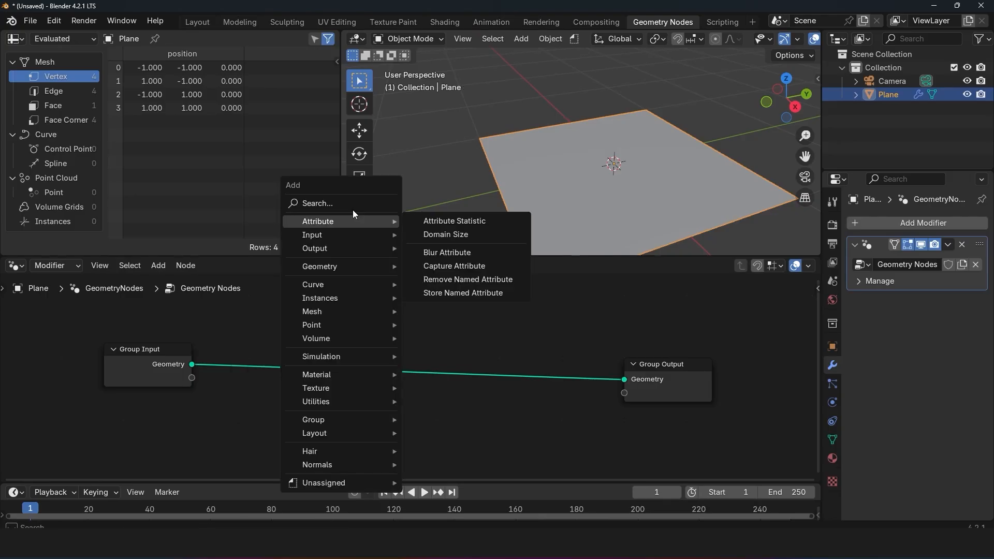
click(354, 204)
text(sub)
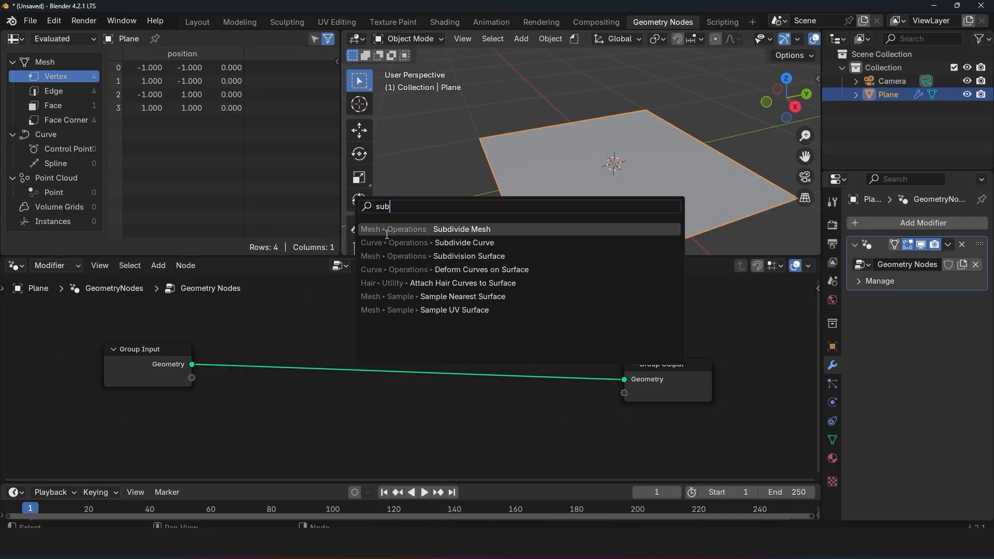
key(Return)
click(322, 374)
Step: Set the Subdivide Mesh level to 4 and turn on the viewport's wireframe display
drag(322, 374, 326, 376)
drag(325, 380, 332, 380)
key(q)
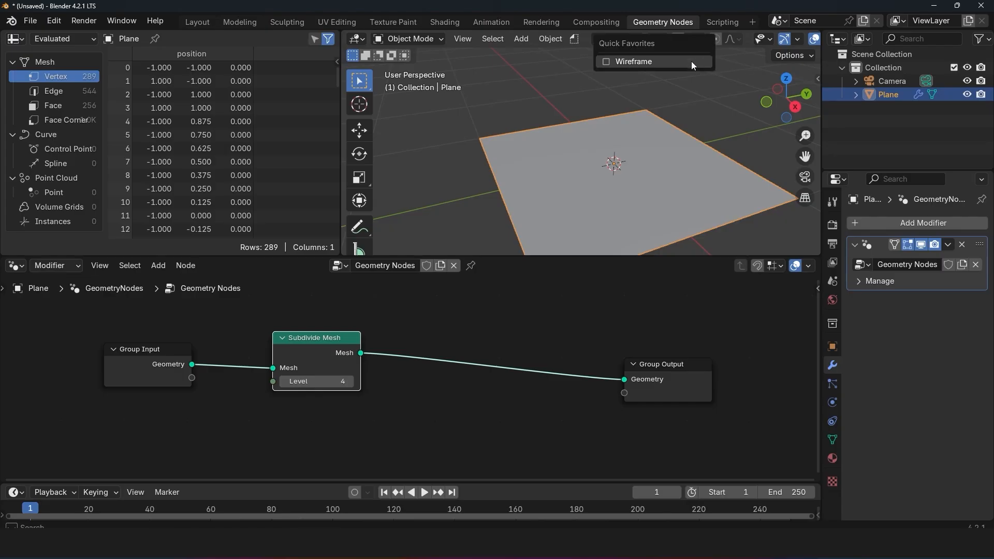
click(691, 61)
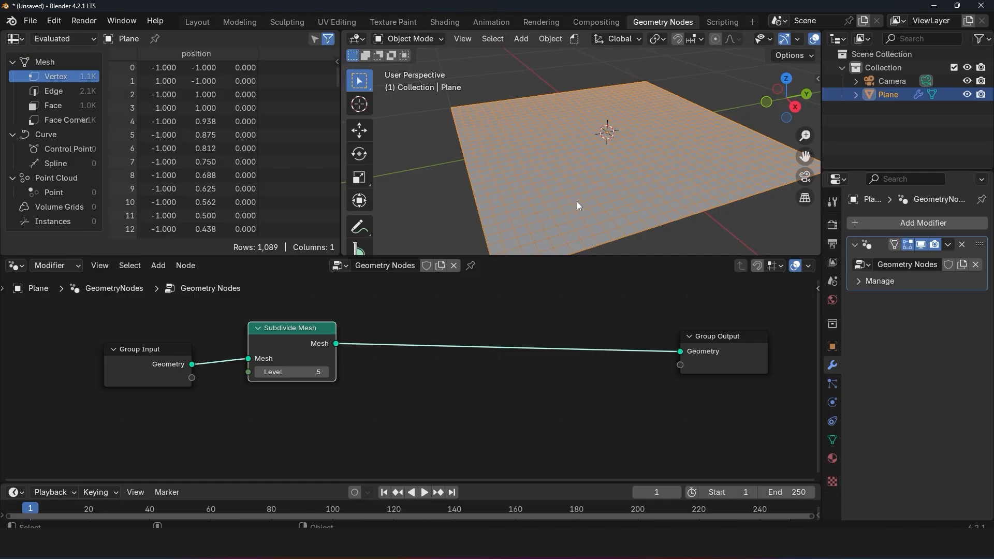
Step: Insert a Set Position node between Subdivide Mesh and Group Output
key(shift+a)
mouse_move(436, 249)
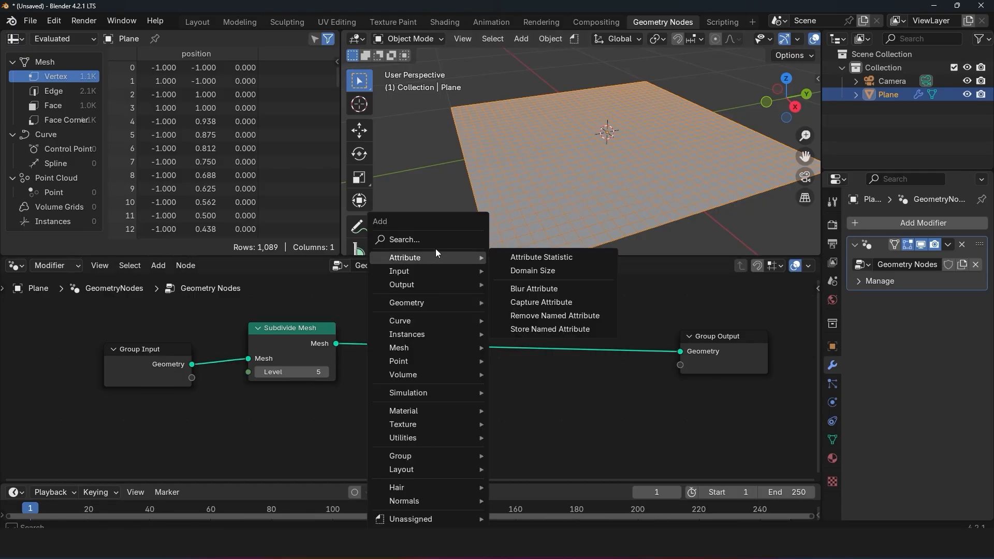
text(set)
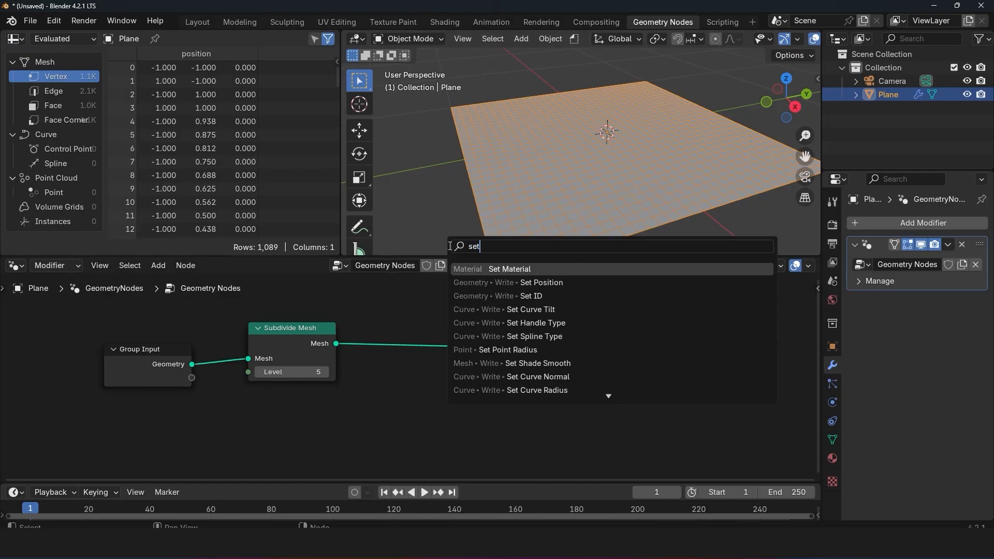
click(520, 282)
drag(603, 396, 571, 396)
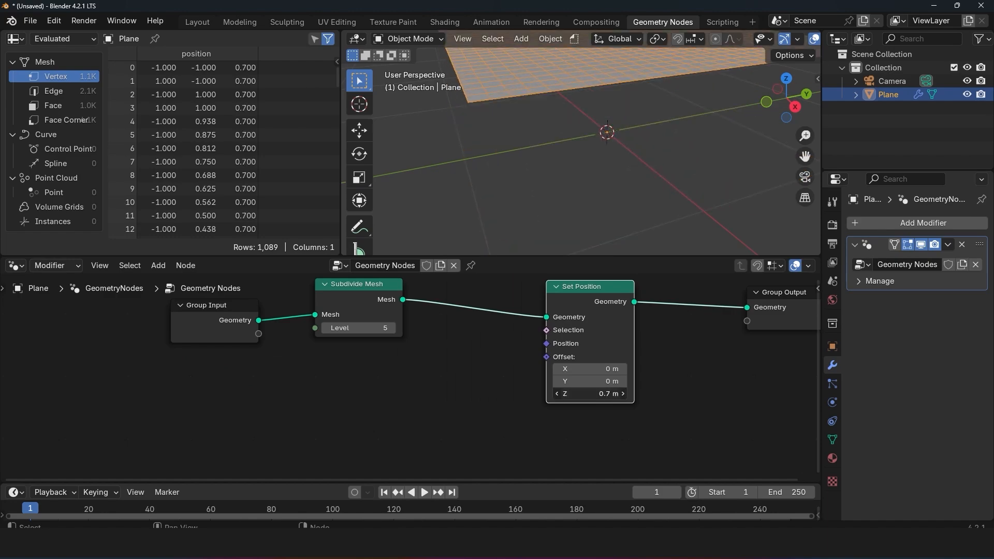
key(ctrl+z)
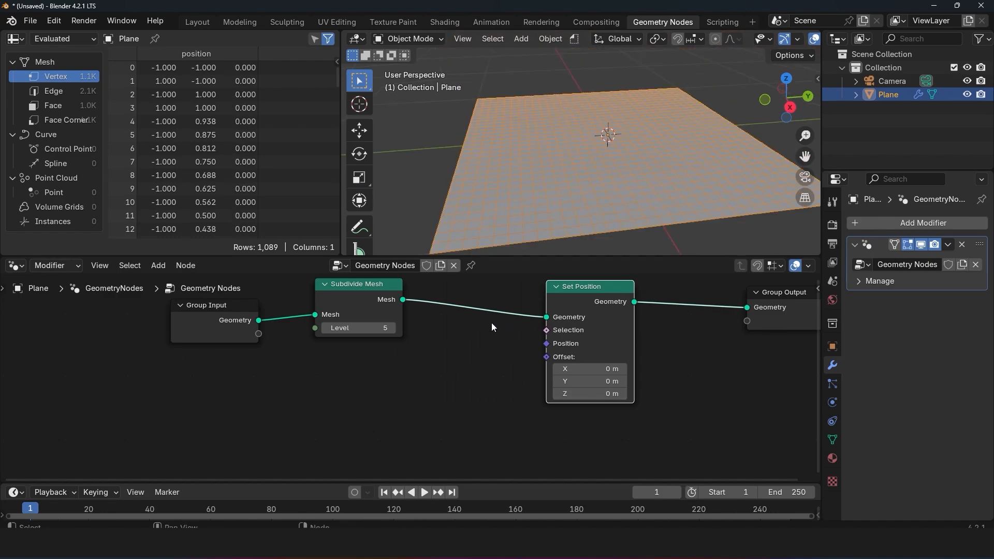
Step: Add a Noise Texture node below the Group Input and Subdivide Mesh nodes
middle_drag(492, 327, 527, 323)
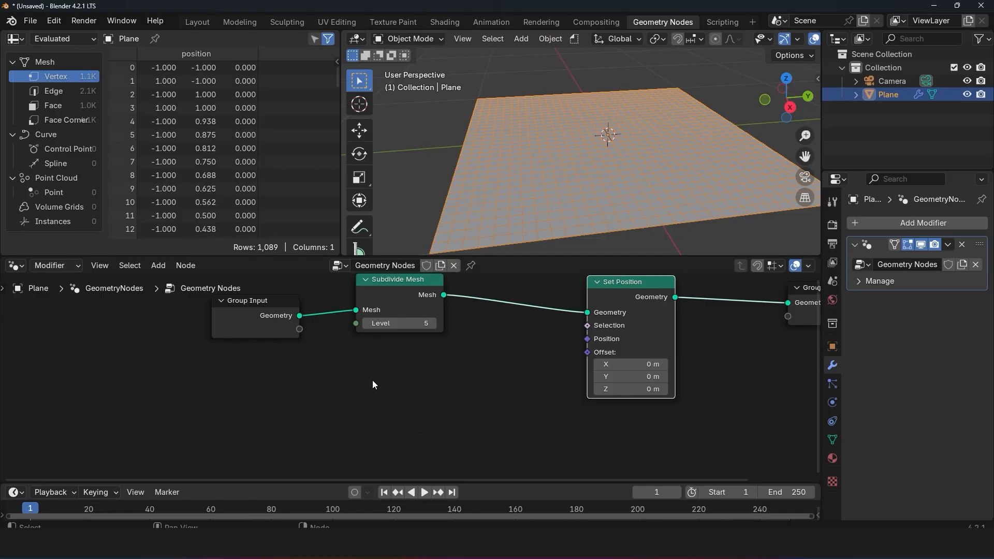
key(shift+a)
mouse_move(359, 374)
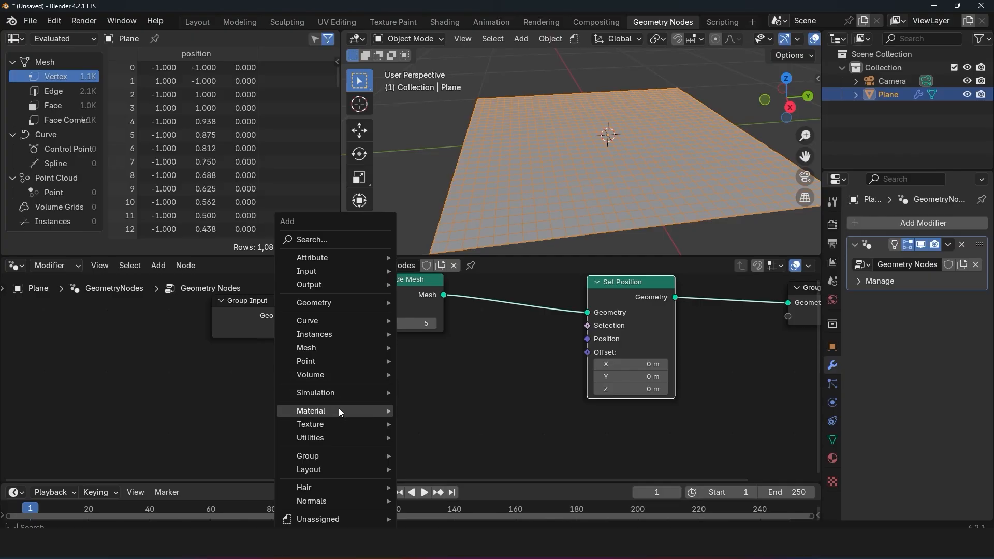
mouse_move(338, 422)
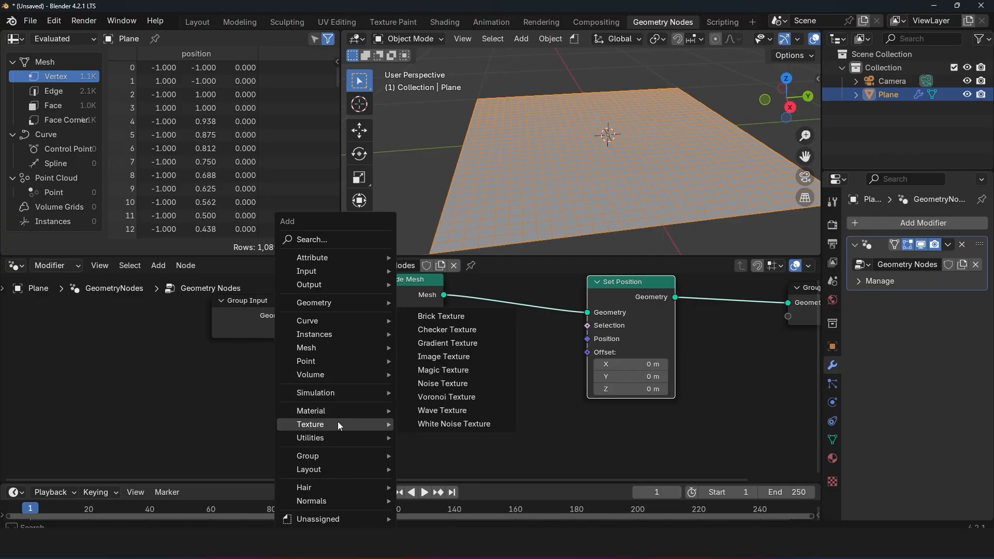
click(463, 383)
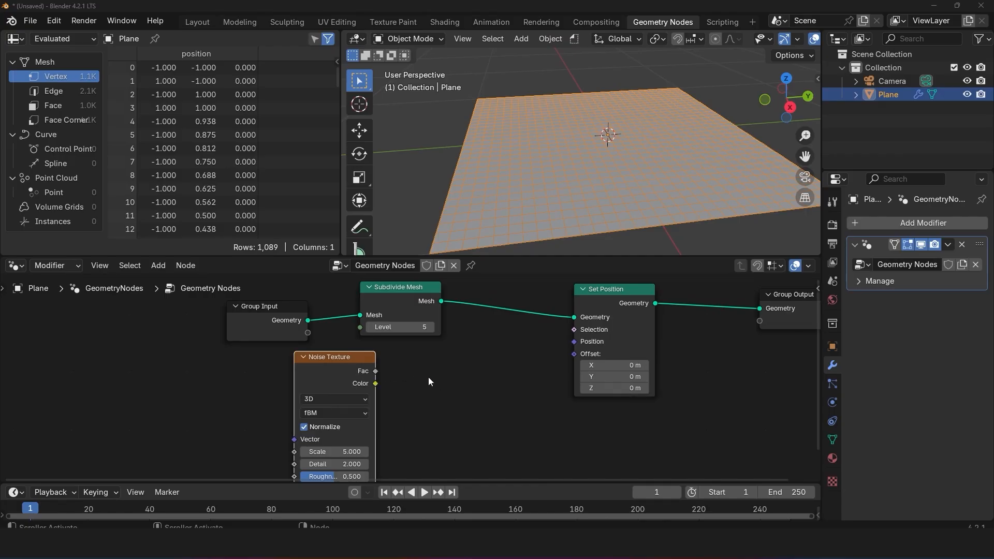
Step: Preview the Noise Texture's Fac on the subdivided mesh with a Viewer node placed beside Set Position
ctrl+shift+click(364, 369)
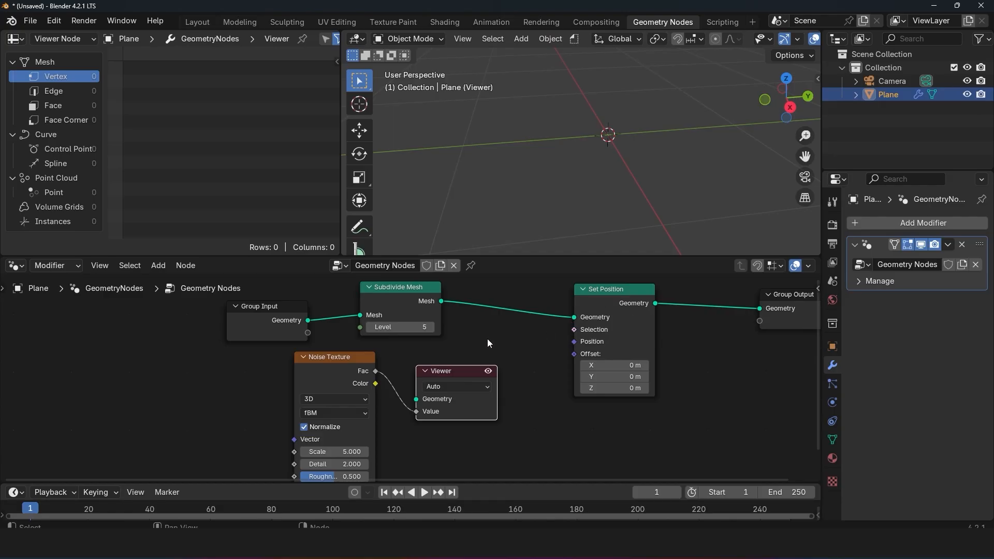
ctrl+shift+click(285, 321)
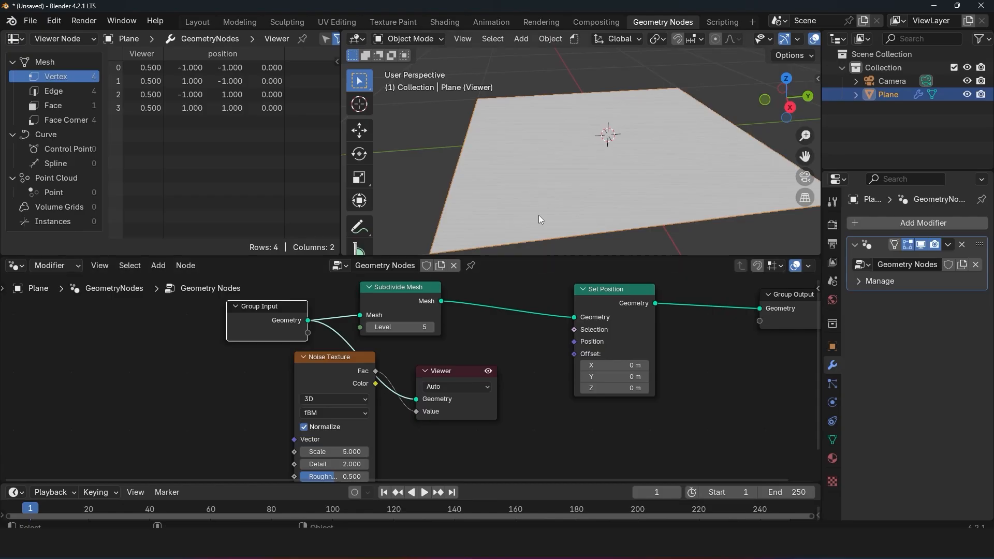
middle_drag(538, 216, 543, 232)
drag(349, 371, 288, 410)
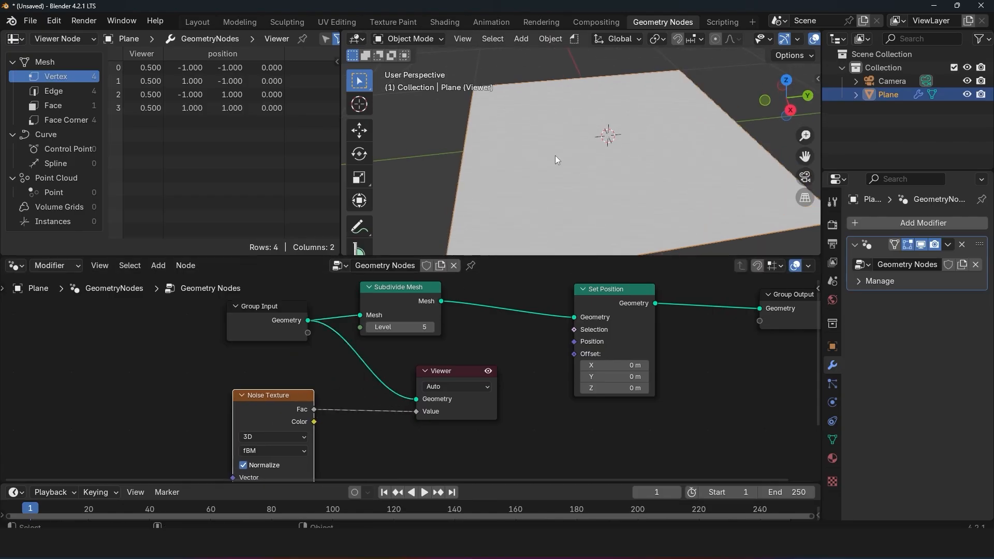
ctrl+shift+click(430, 301)
drag(494, 288, 546, 363)
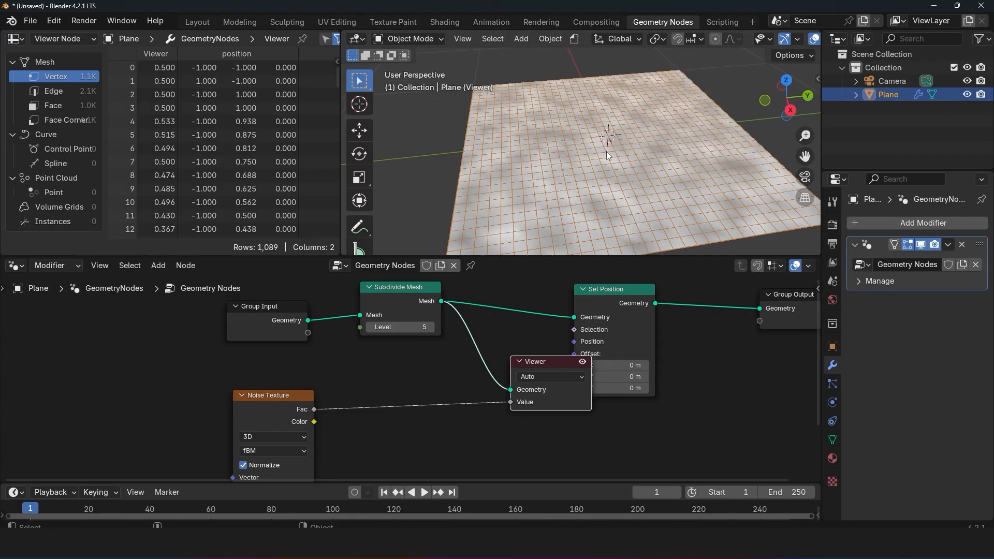
middle_drag(607, 151, 613, 167)
Step: Set the Subdivide Mesh level to 6 while viewing the noise on the plane
click(430, 327)
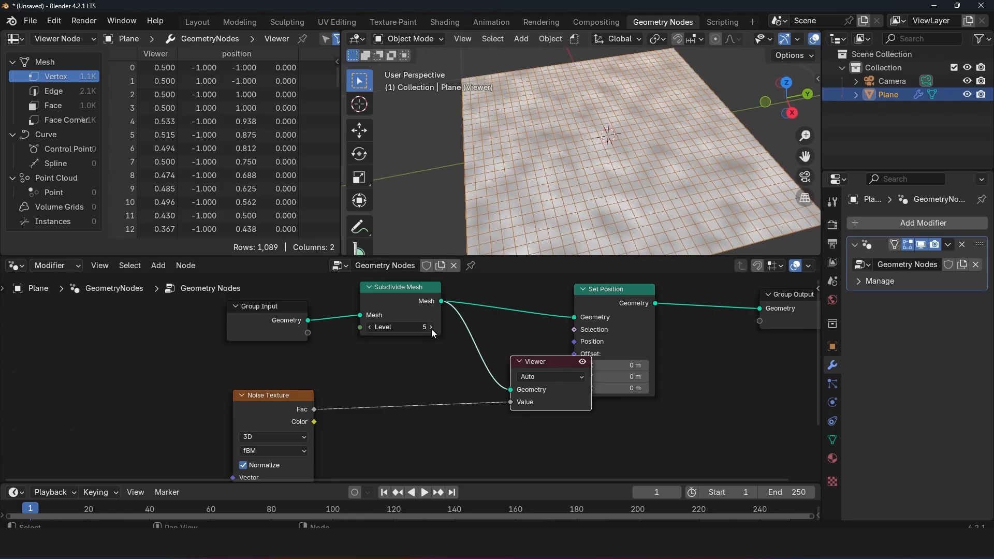
scroll(535, 171, down, 5)
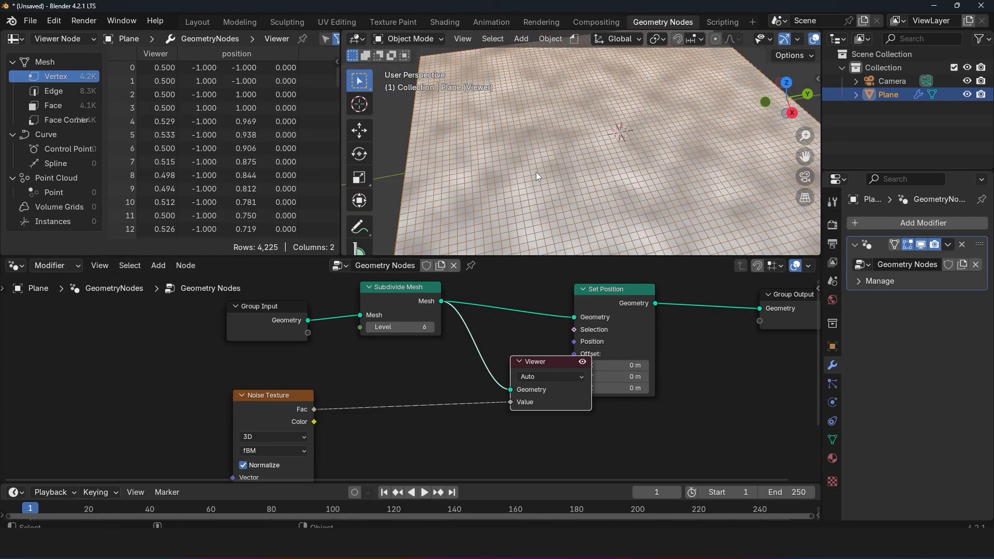
scroll(536, 175, up, 4)
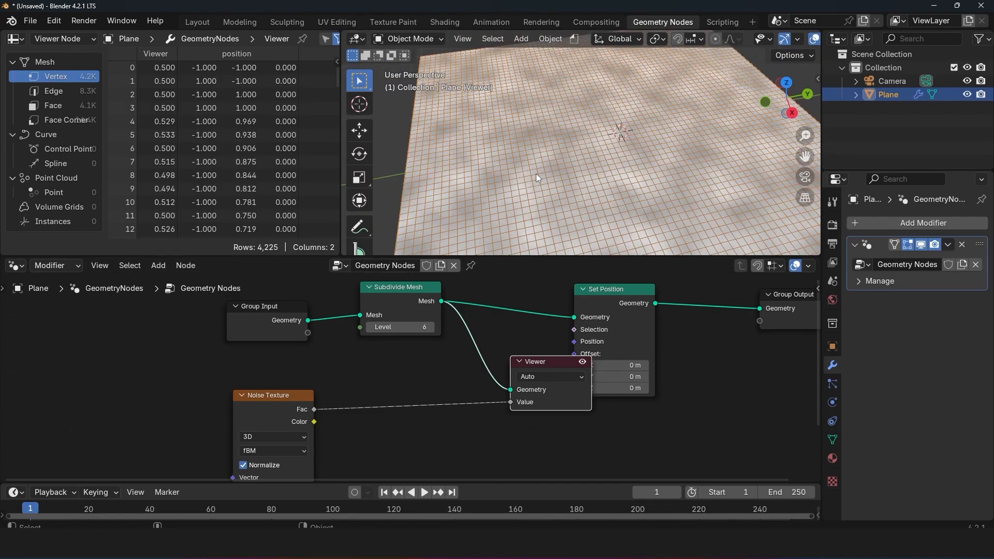
Step: Compare the noise preview at Subdivide Mesh level 2, restore level 6, and move the Noise Texture node up
key(q)
click(648, 91)
scroll(548, 183, up, 4)
shift+middle_drag(580, 190, 545, 168)
scroll(613, 178, down, 2)
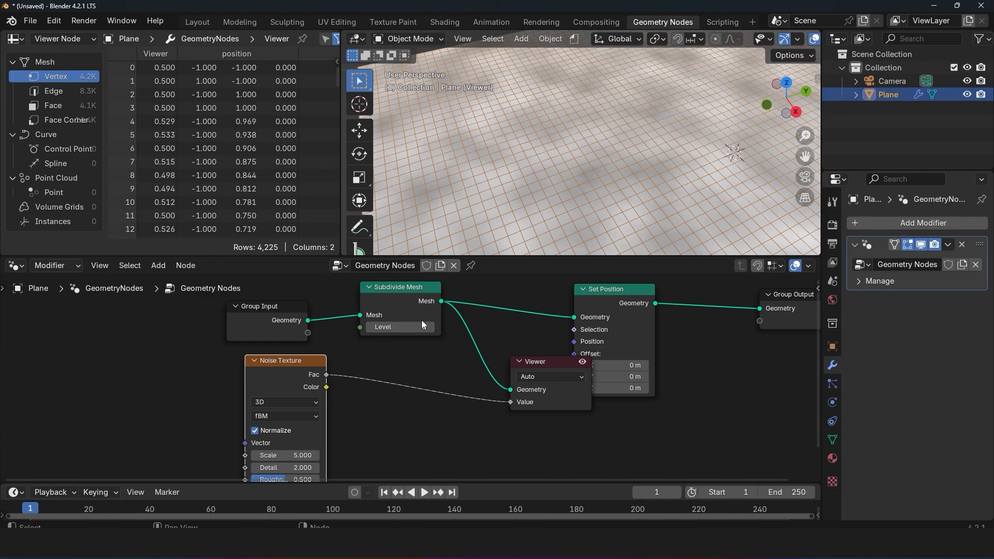
drag(422, 321, 391, 322)
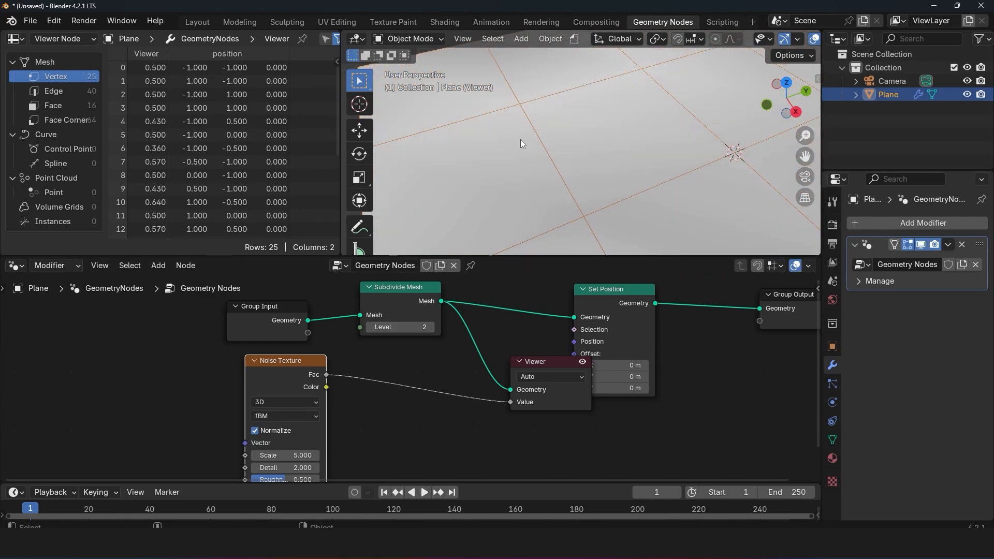
mouse_move(306, 363)
mouse_down()
mouse_move(320, 351)
mouse_move(295, 364)
mouse_up()
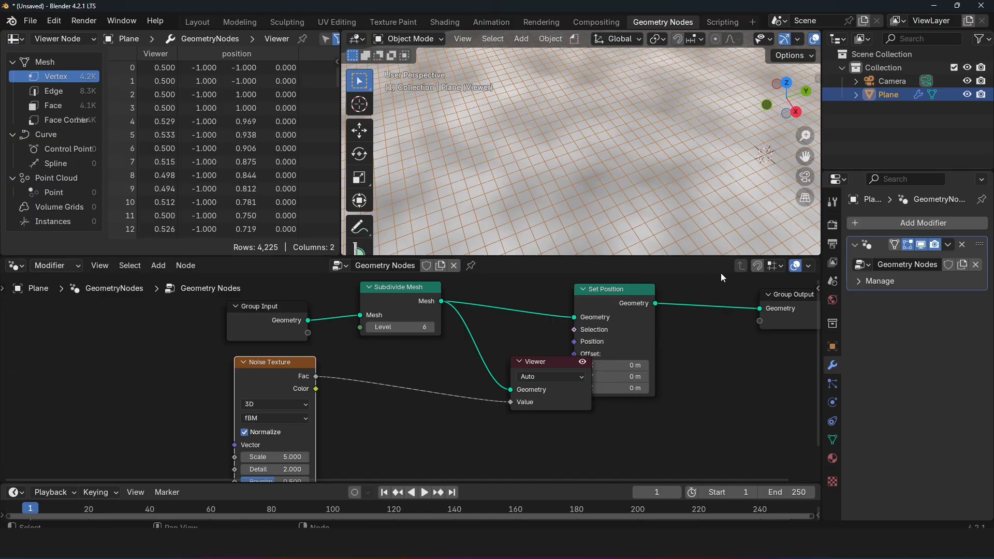
Step: Turn on the Timings overlay in the node editor
click(809, 266)
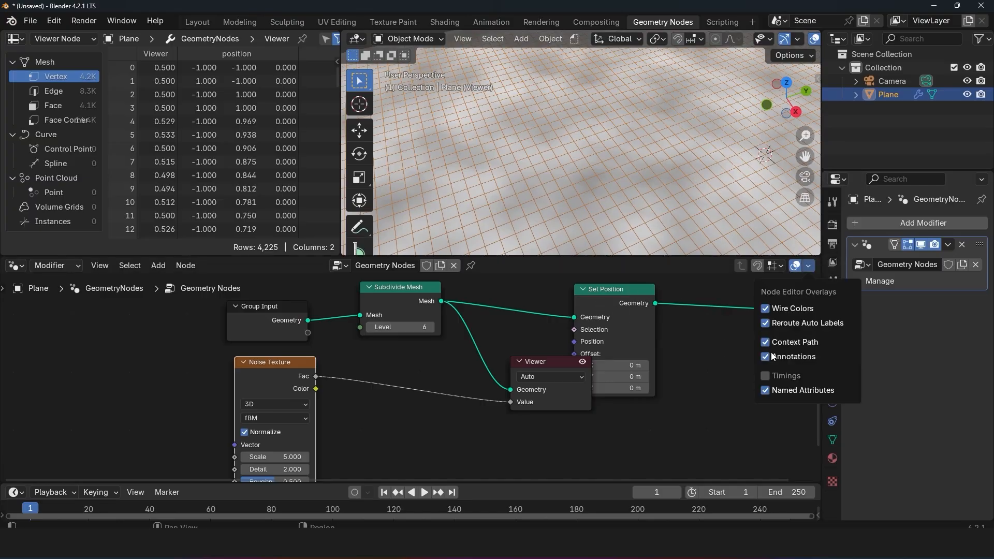
click(787, 376)
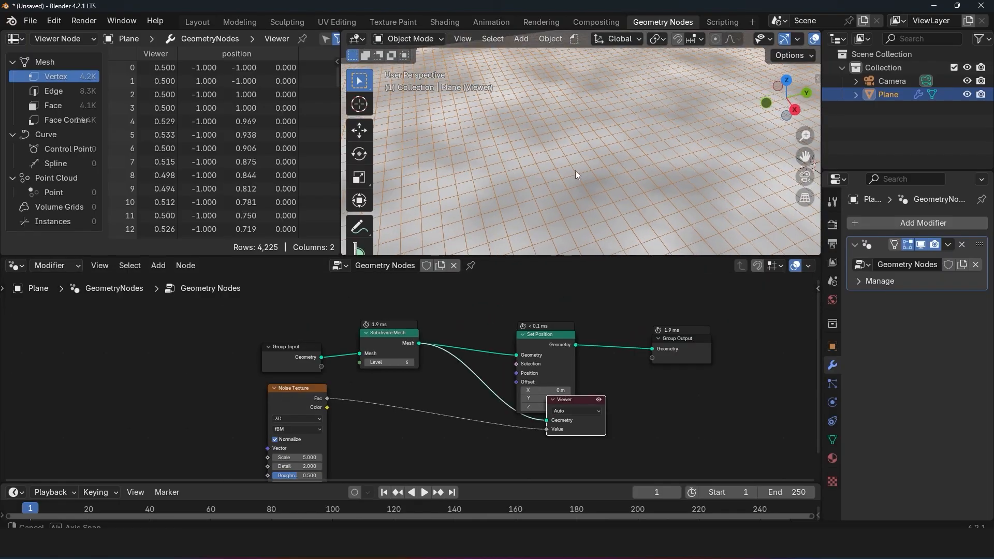
middle_drag(576, 169, 526, 229)
Step: Connect the Noise Texture's Fac to Set Position's Offset and view the Set Position geometry in the Viewer
drag(514, 383, 532, 360)
drag(547, 430, 534, 360)
drag(593, 322, 711, 384)
middle_drag(637, 91, 580, 124)
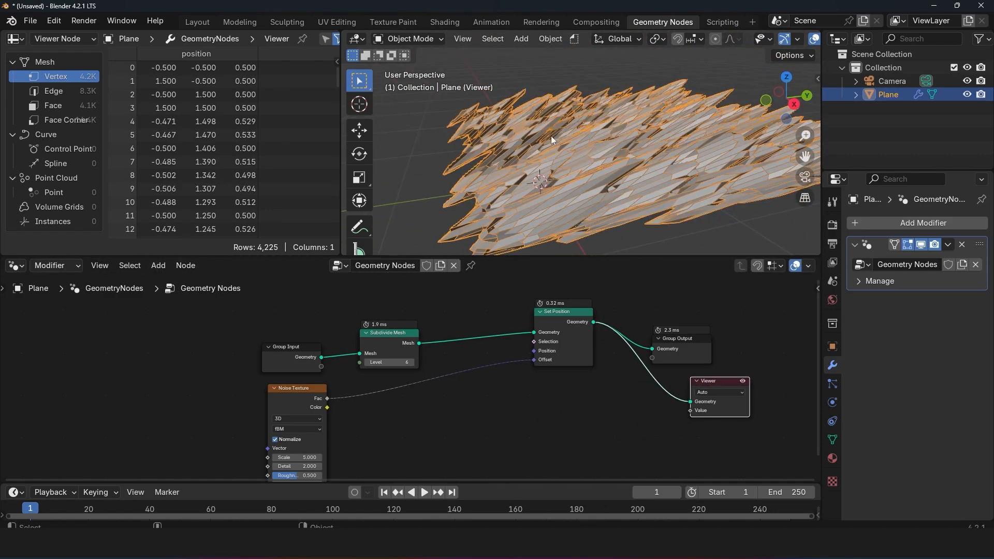
Step: Activate the Annotate tool and preview the Noise Texture's Fac in the Viewer with Set Position's Offset disconnected
click(360, 227)
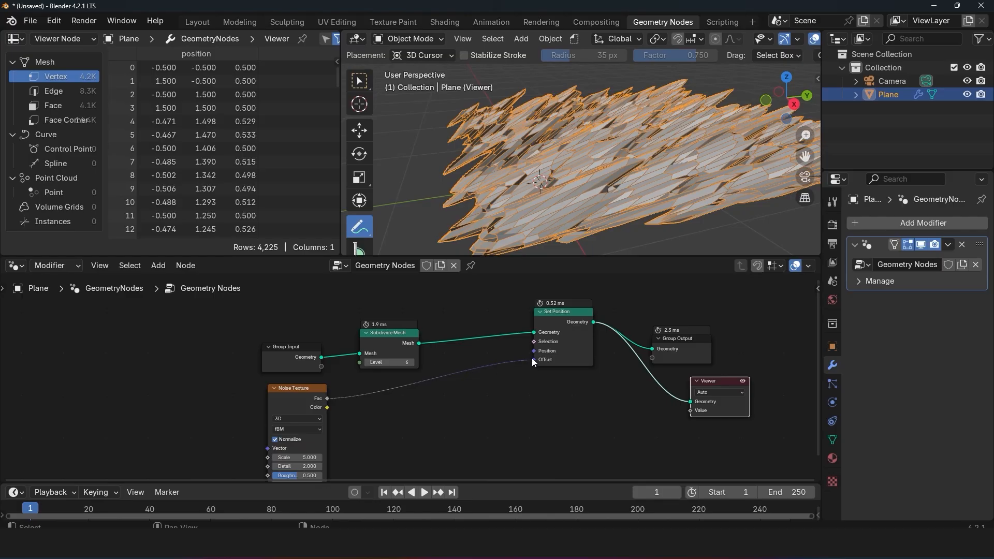
drag(534, 359, 545, 362)
ctrl+shift+click(310, 418)
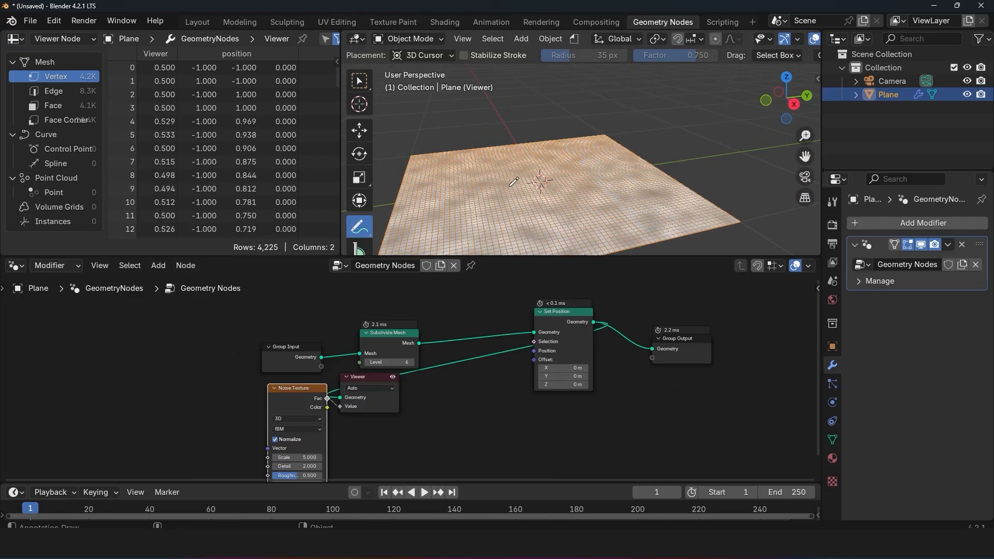
Step: Mark a spot on the noise pattern of the plane with a small annotation
mouse_move(606, 171)
middle_down()
mouse_move(623, 185)
mouse_move(583, 165)
middle_up()
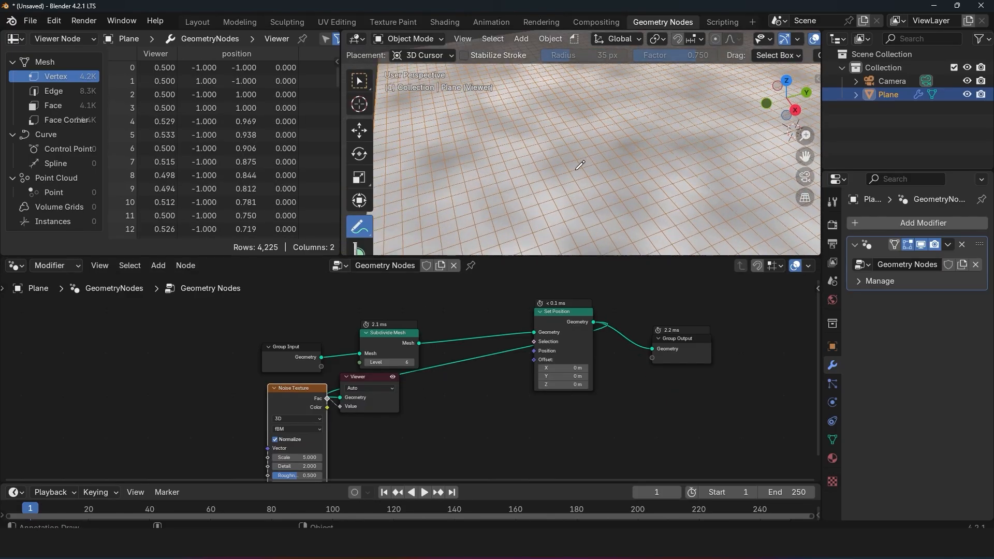
click(568, 171)
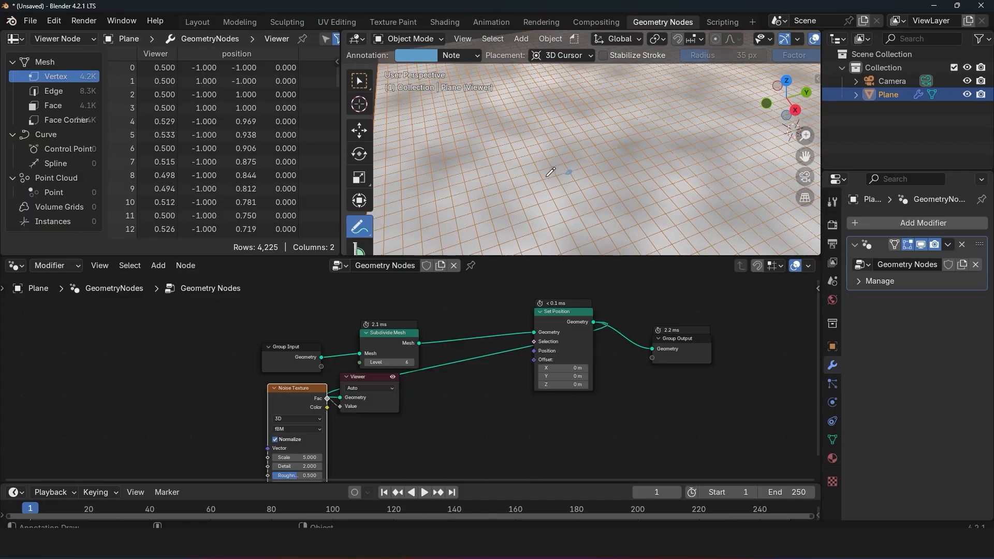
middle_drag(579, 188, 599, 163)
Step: Reconnect the noise Fac to Set Position's Offset and draw an annotation arrow along the diagonal displacement direction
drag(374, 379, 534, 359)
scroll(527, 196, down, 4)
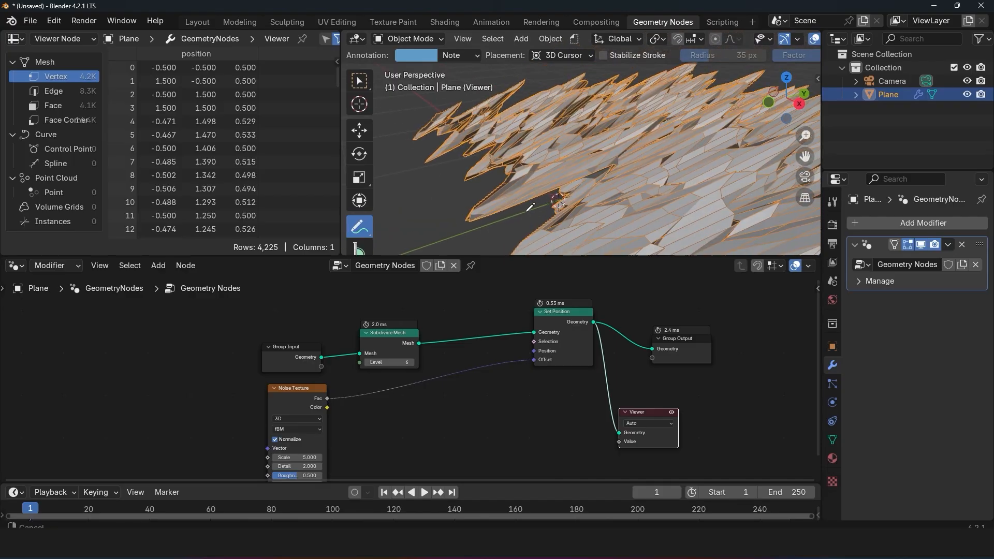
mouse_move(526, 196)
mouse_down()
mouse_move(703, 112)
mouse_move(692, 150)
mouse_up()
middle_drag(691, 150, 683, 140)
scroll(565, 366, up, 2)
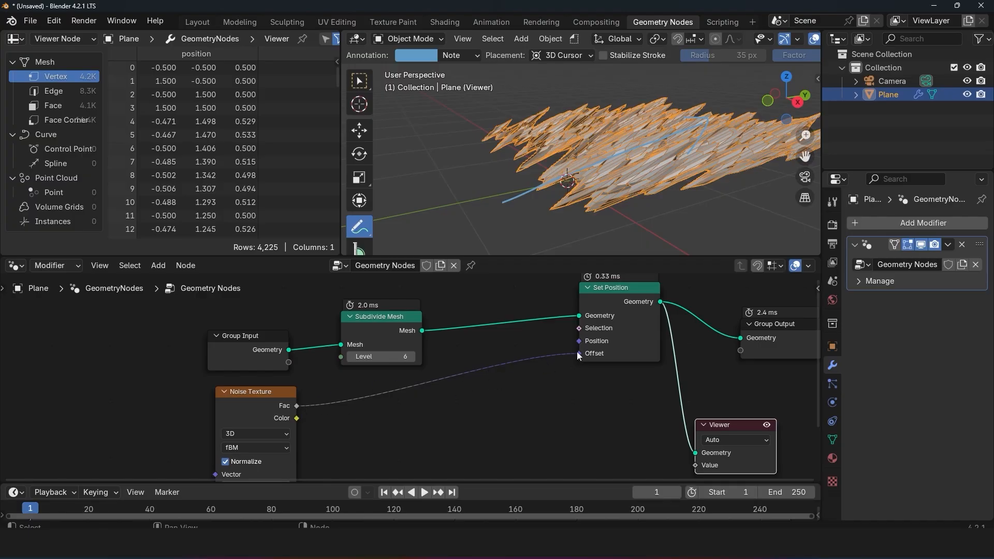
Step: Disconnect the noise from Set Position's Offset and set the X and Y offsets to 0.5 m
drag(578, 354, 549, 365)
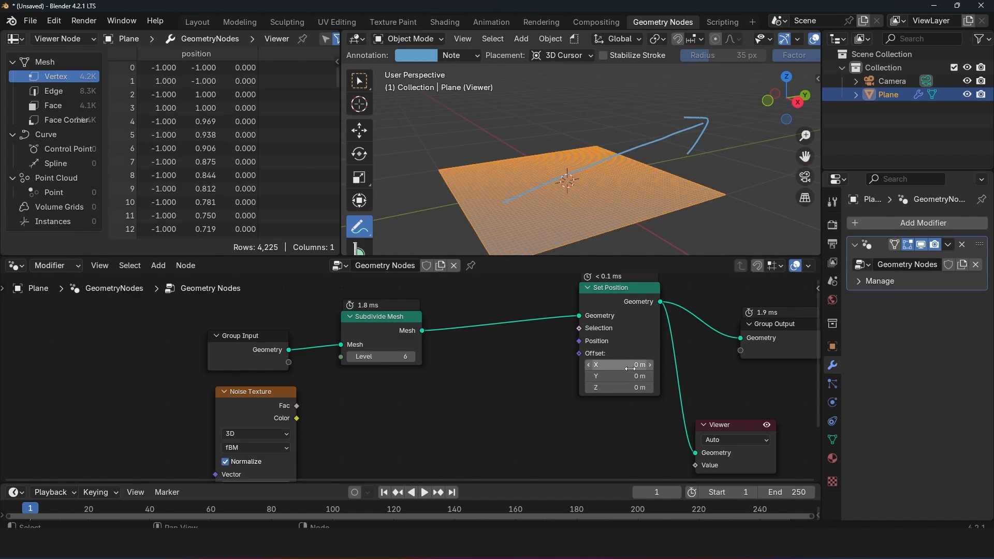
click(298, 411)
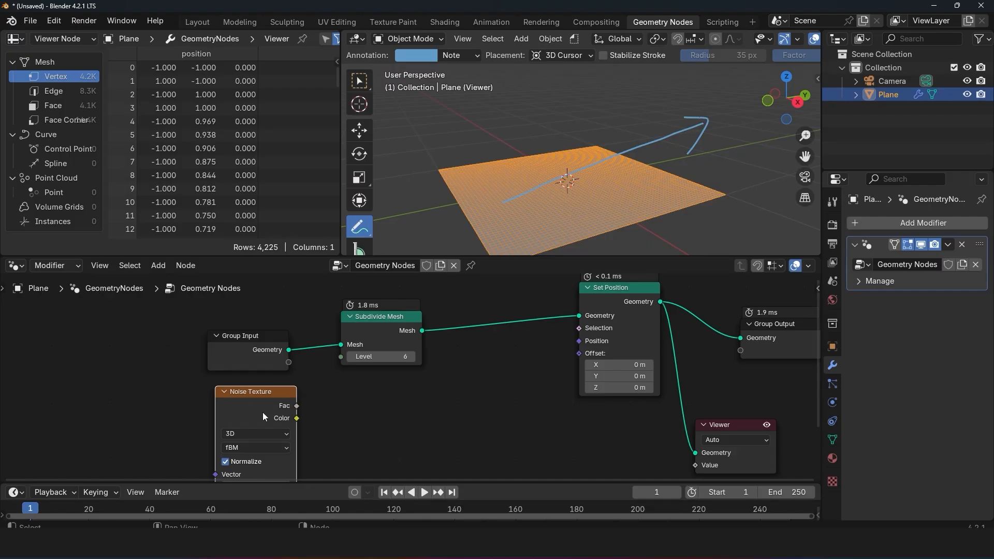
click(624, 360)
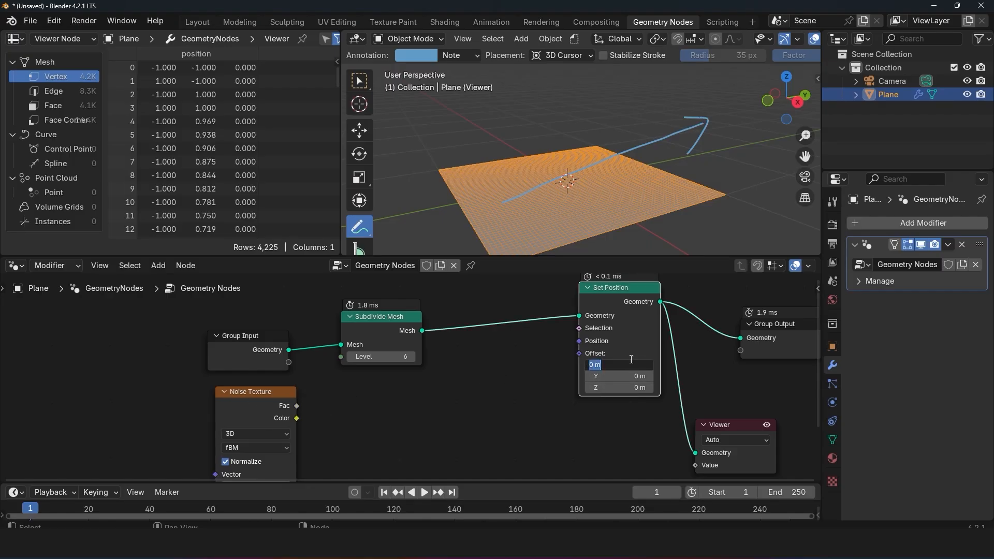
text(0.5)
key(Return)
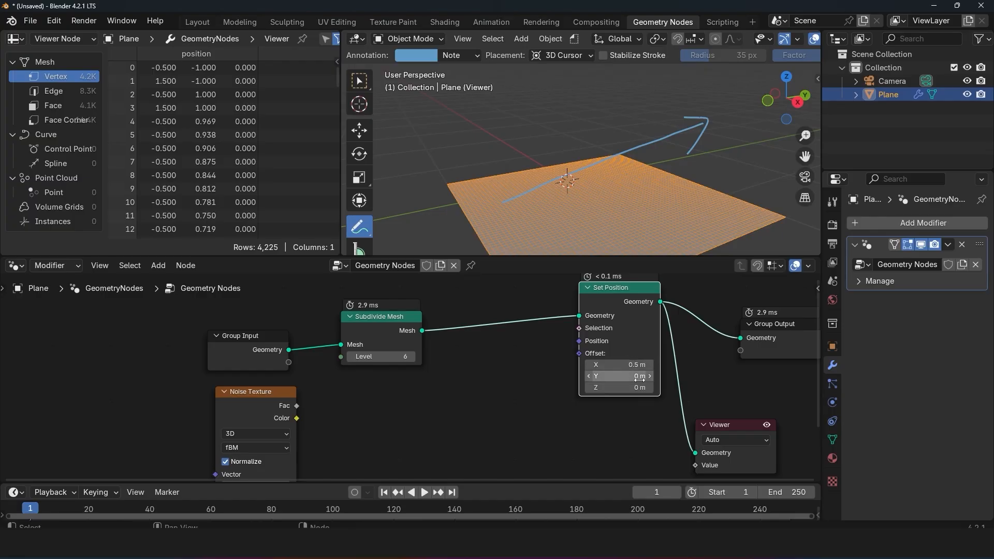
click(639, 377)
text(0.5)
key(Return)
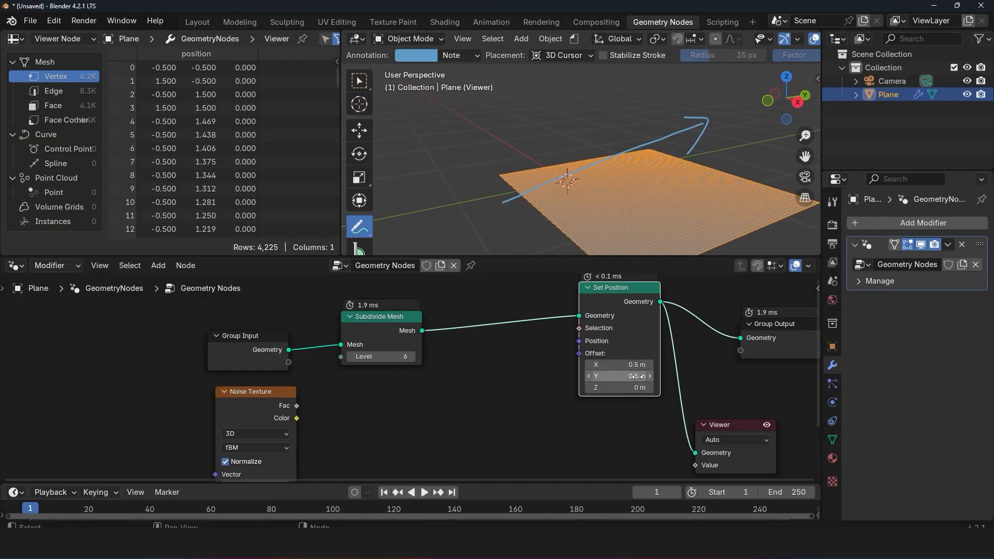
Step: Set Set Position's Z offset to 0.5 m
click(637, 387)
text(.)
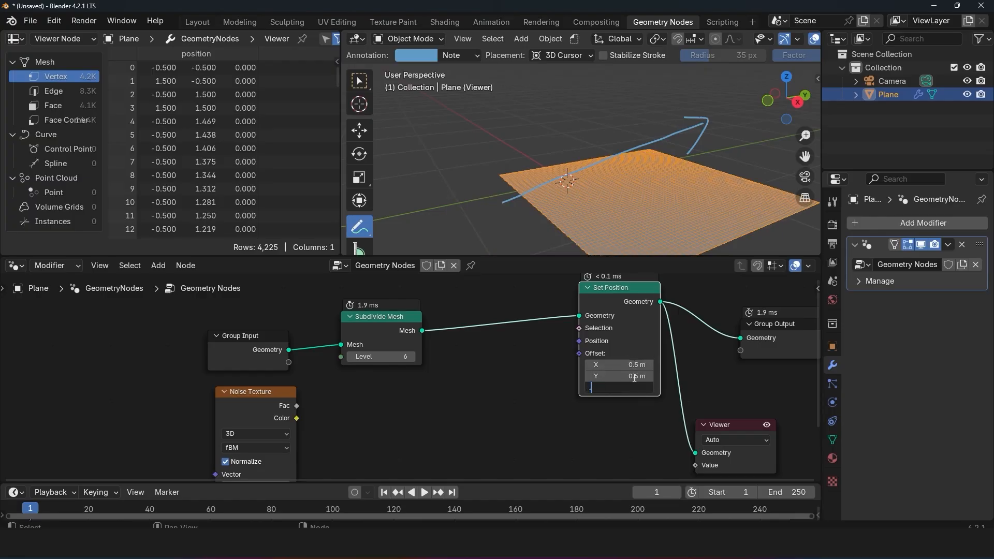
key(Return)
click(637, 388)
text(0.1)
key(Return)
click(637, 389)
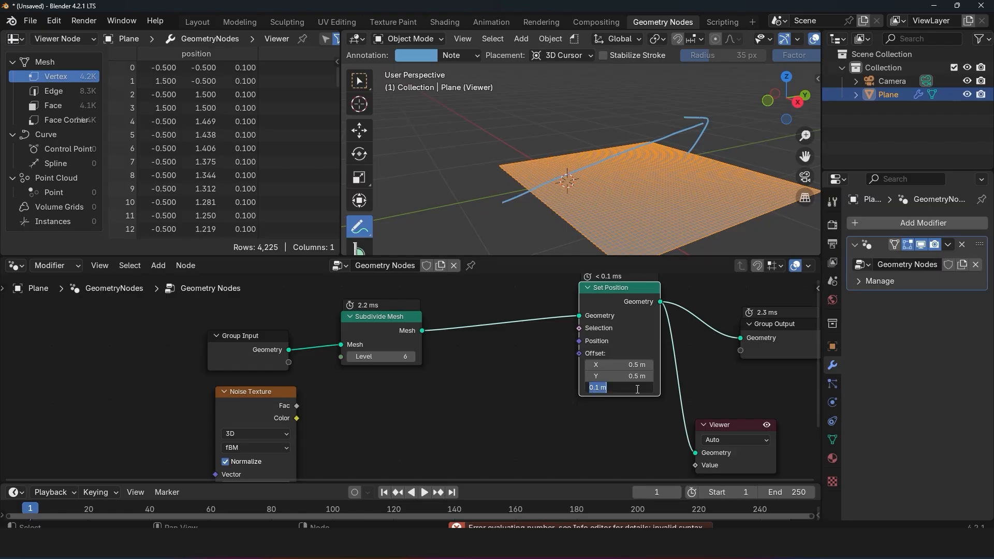
key(BackSpace)
text(0.5)
key(Return)
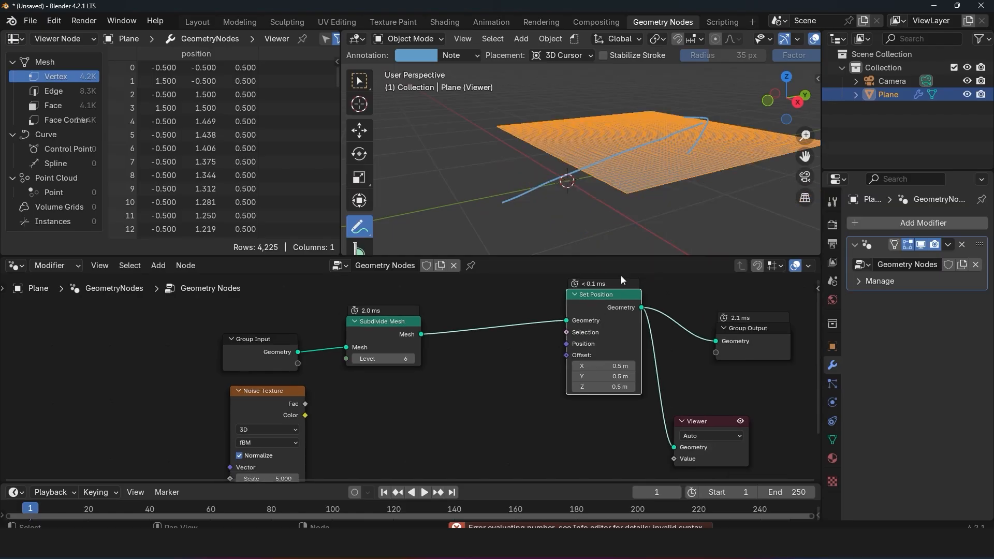
Step: Draw a second annotation arrow along the plane's diagonal offset direction
scroll(601, 339, down, 1)
mouse_move(494, 201)
mouse_down()
mouse_move(714, 108)
mouse_move(692, 155)
mouse_up()
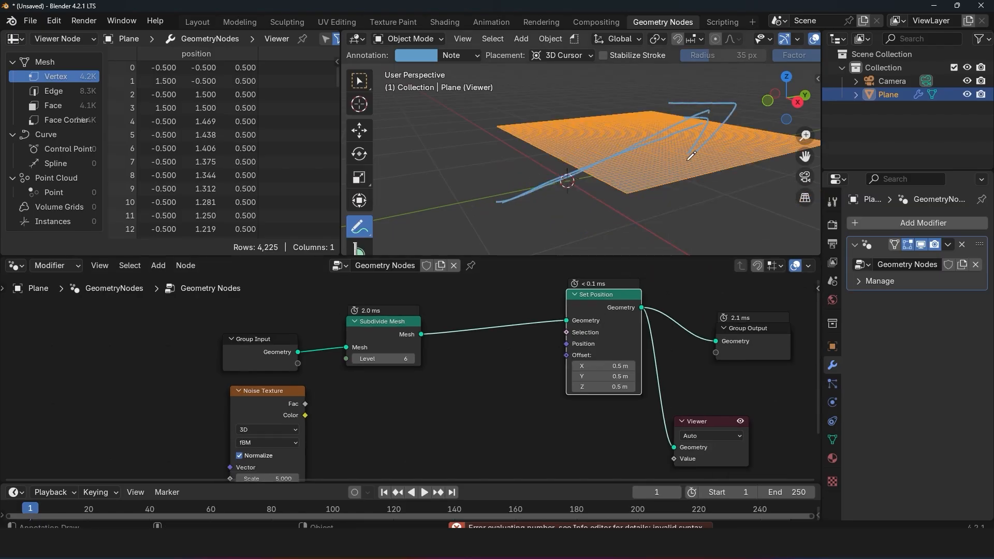
middle_drag(692, 156, 665, 131)
Step: Try raising all three Set Position offsets together to 0.73 m in the right orthographic view, and undo the change
key(KP_3)
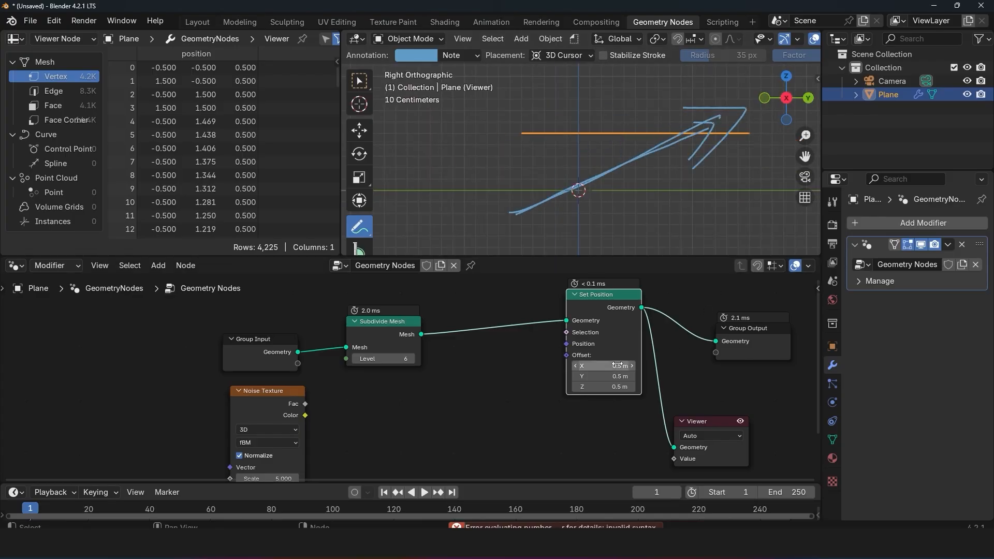
drag(603, 367, 609, 387)
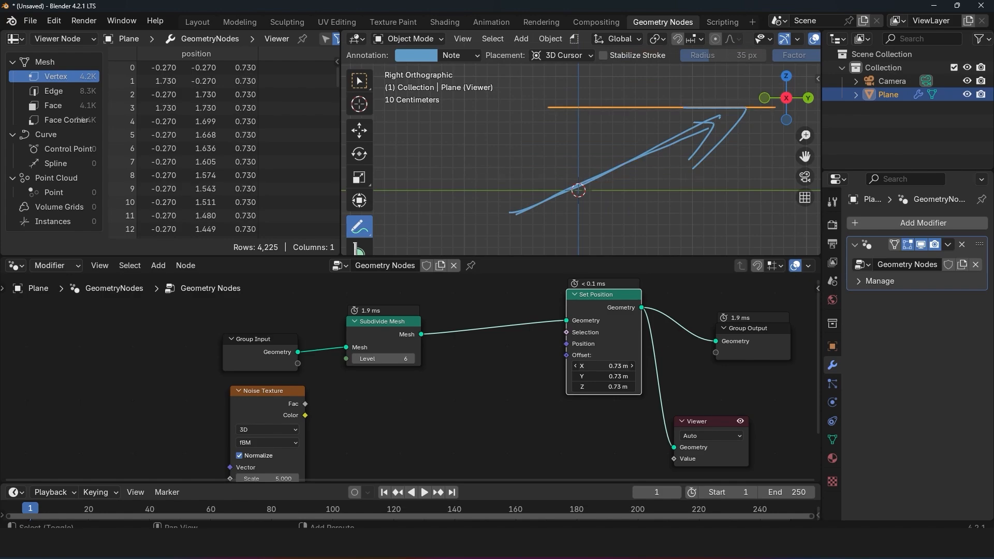
key(ctrl+z)
Step: Draw further diagonal annotation strokes across the offset plane to illustrate the shared XYZ direction
middle_drag(623, 191, 553, 212)
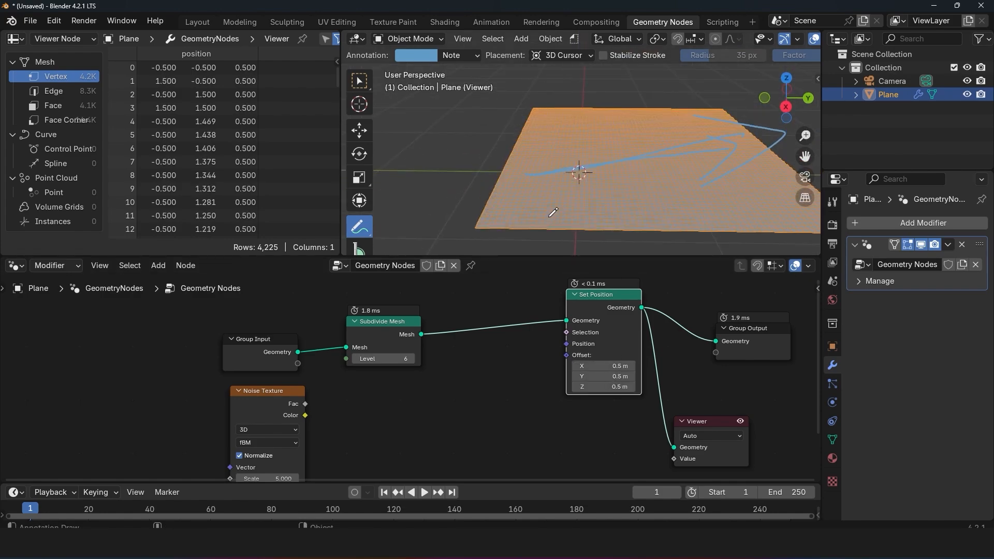
mouse_move(546, 199)
mouse_down()
mouse_move(625, 148)
mouse_move(613, 156)
mouse_up()
middle_drag(613, 156, 623, 146)
mouse_move(563, 172)
mouse_down()
mouse_move(636, 108)
mouse_move(590, 179)
mouse_move(707, 144)
mouse_move(694, 177)
mouse_up()
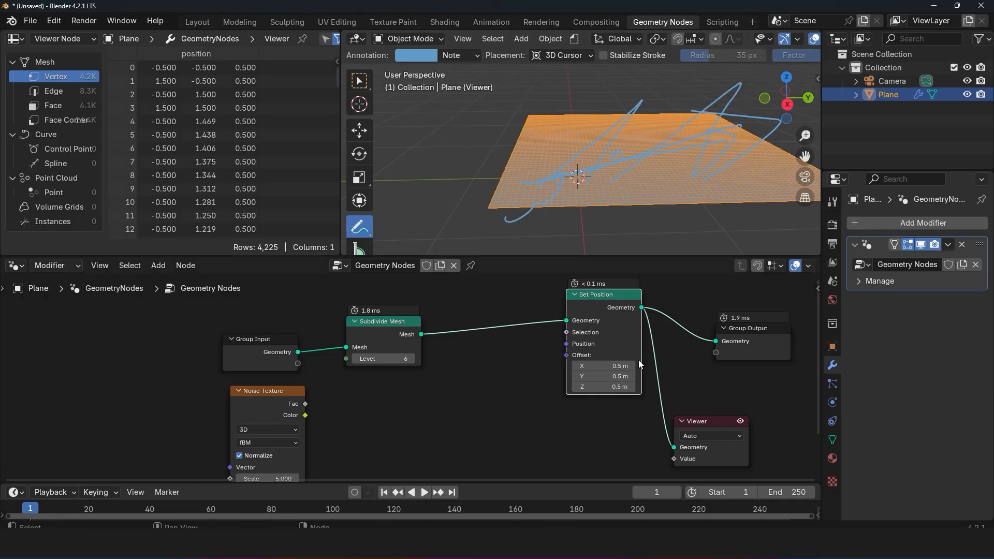
Step: Reconnect the Noise Texture's Fac to Set Position's Offset and examine the displaced plane in the front orthographic view
drag(305, 403, 564, 353)
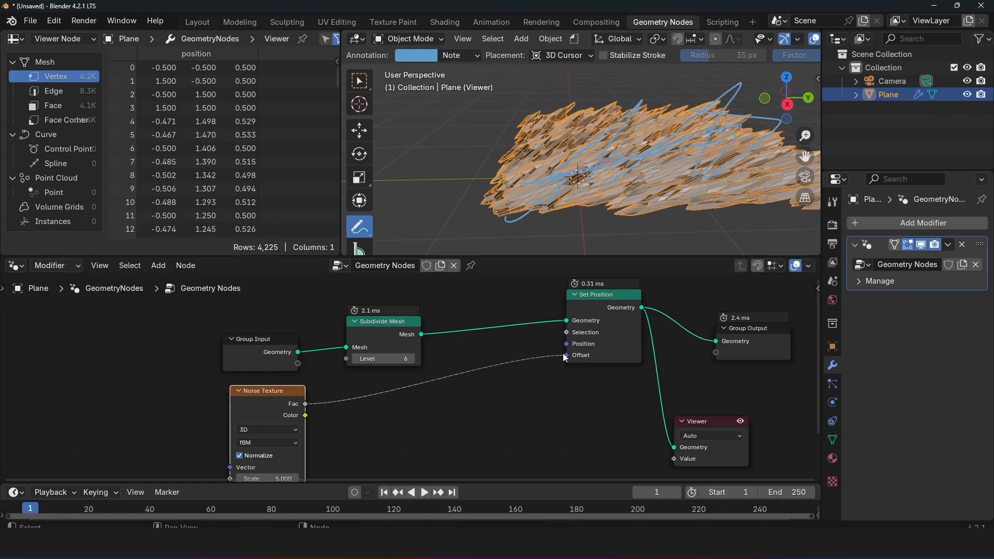
key(KP_1)
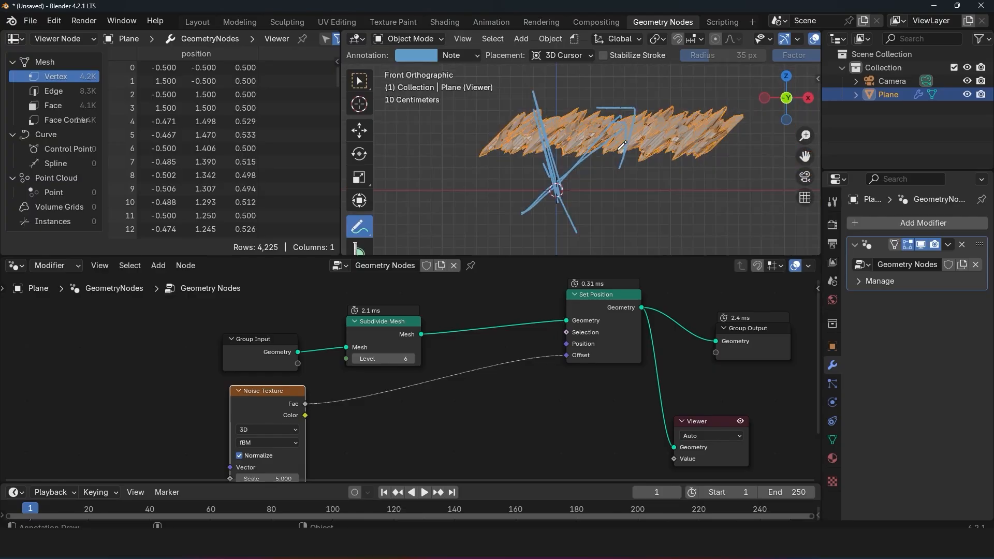
Step: Outline the noise-displaced plane with an annotation stroke in the right orthographic view
key(KP_3)
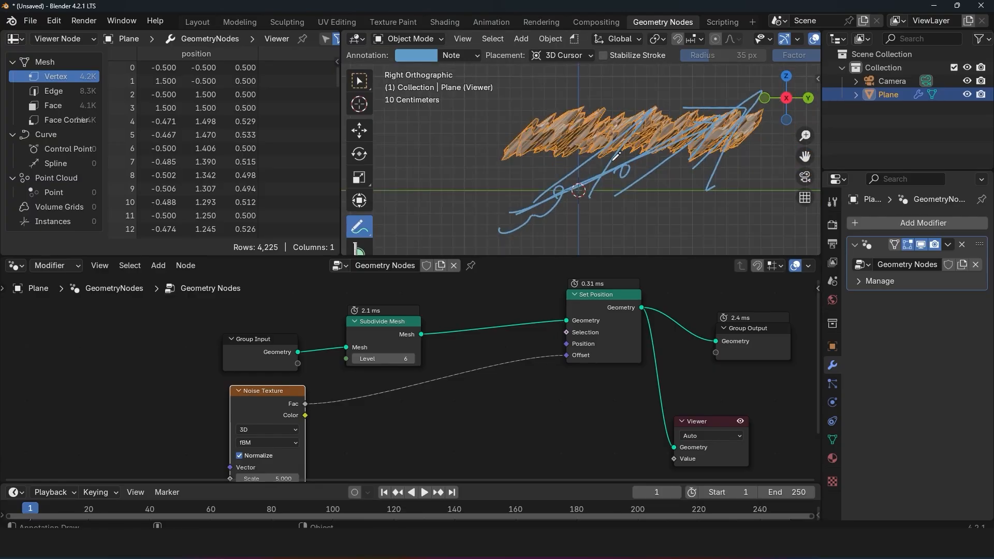
mouse_move(492, 163)
mouse_down()
mouse_move(663, 162)
mouse_move(738, 91)
mouse_move(537, 92)
mouse_move(491, 167)
mouse_up()
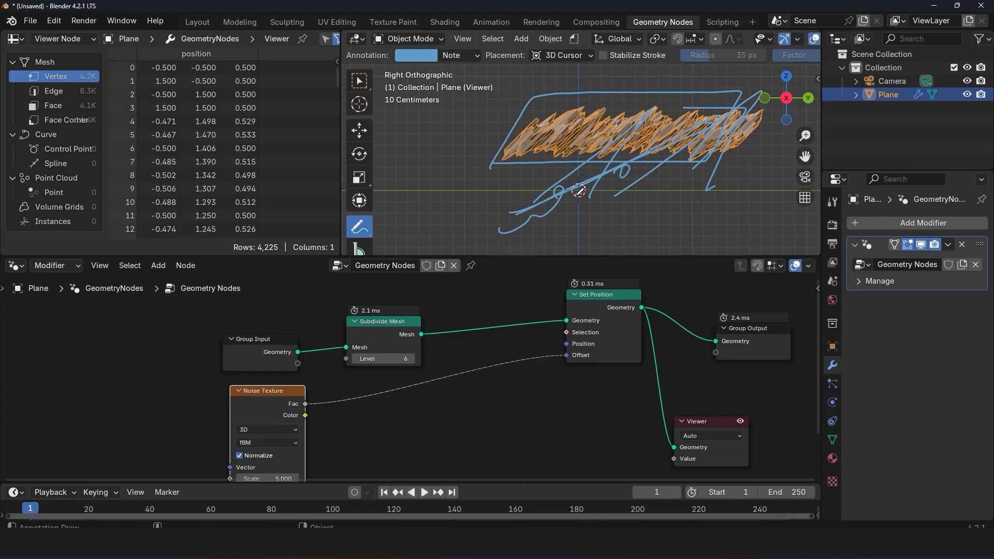
Step: Add a Math node in the empty area below the link from Noise Texture to Set Position
scroll(455, 393, up, 1)
middle_drag(455, 394, 480, 371)
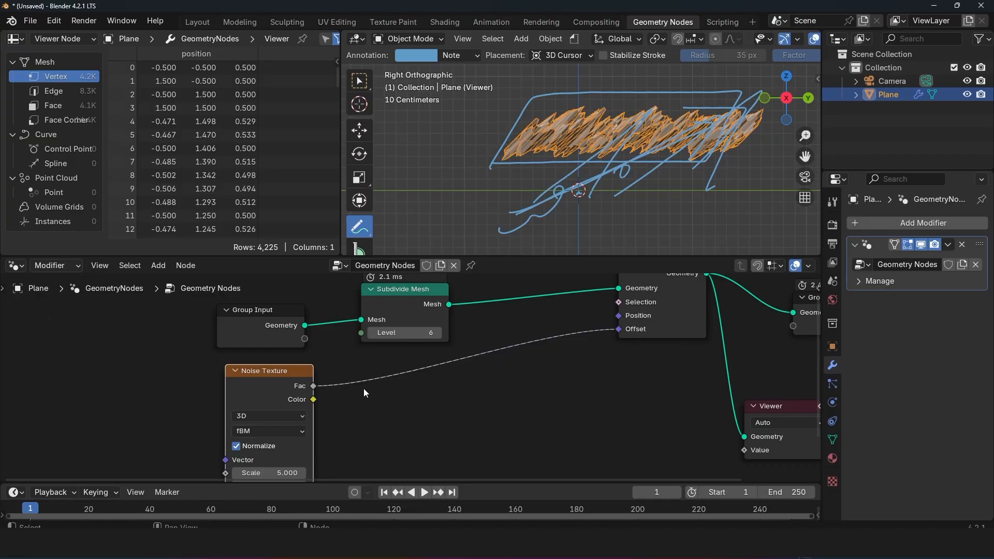
key(shift+a)
click(326, 179)
key(shift+a)
click(350, 240)
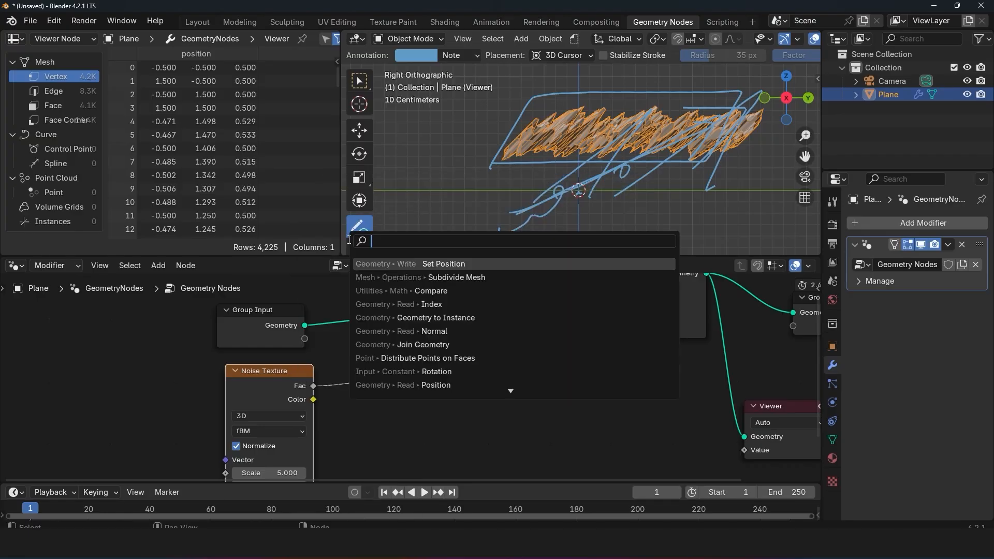
text(math)
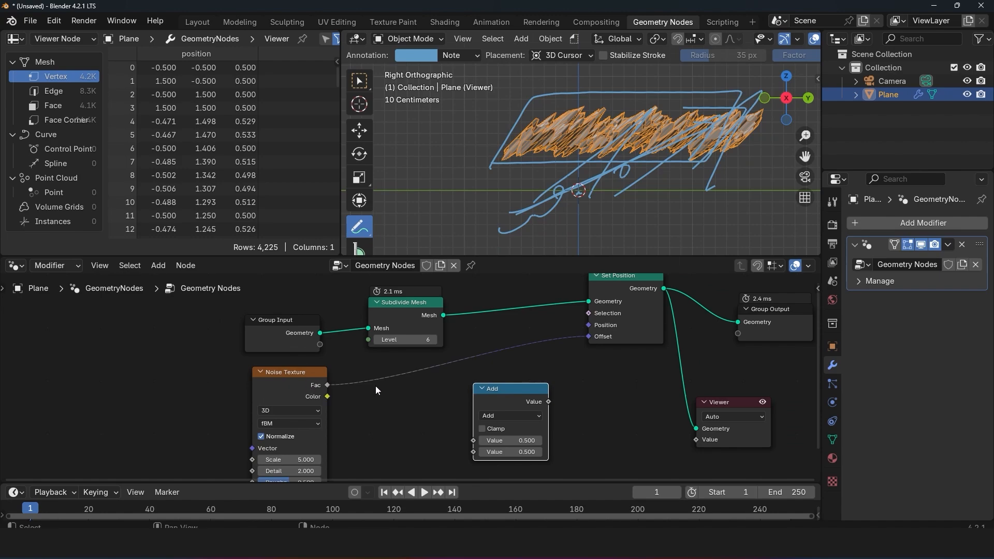
Step: Draw annotation strokes around the displaced plane in the top orthographic view
key(KP_7)
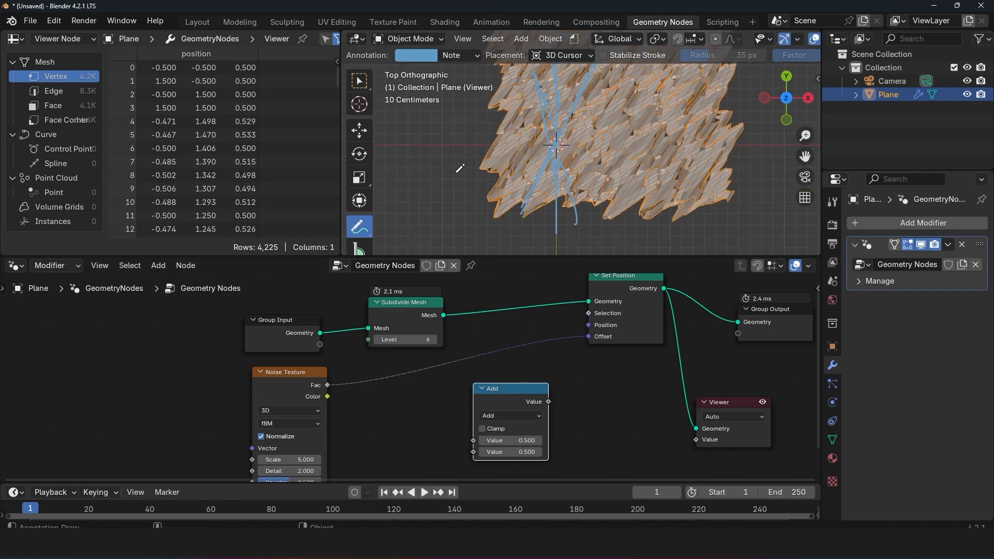
mouse_move(691, 167)
mouse_down()
mouse_move(596, 215)
mouse_move(534, 209)
mouse_up()
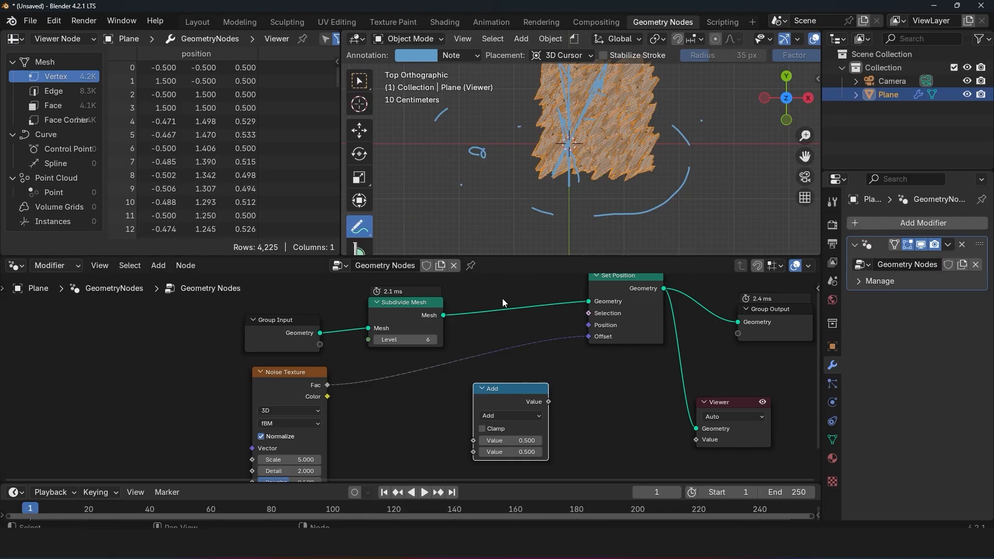
Step: Insert the Math node between the Noise Texture's Fac and Set Position's Offset, and set its operation to Subtract
drag(509, 391, 401, 374)
key(KP_1)
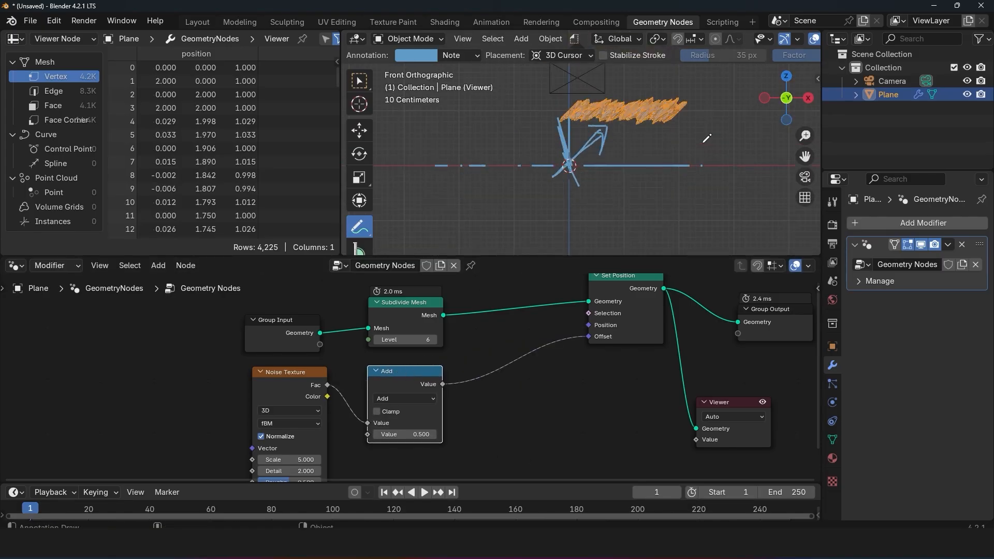
click(409, 399)
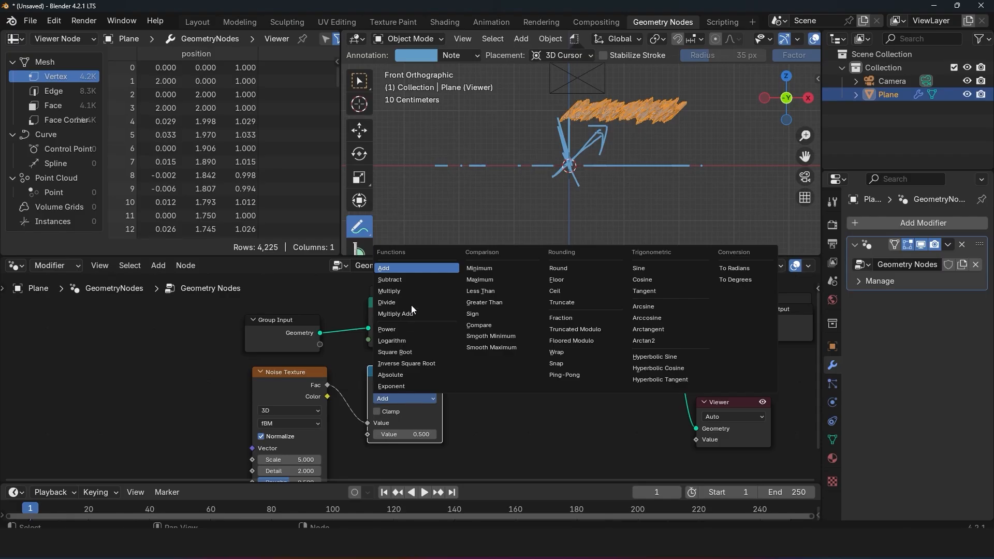
click(414, 276)
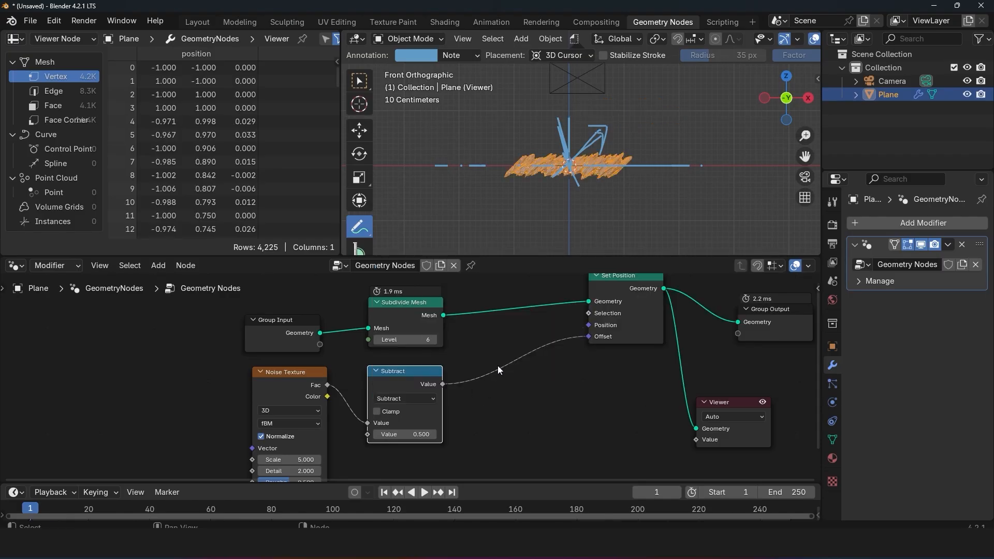
key(shift+a)
click(473, 240)
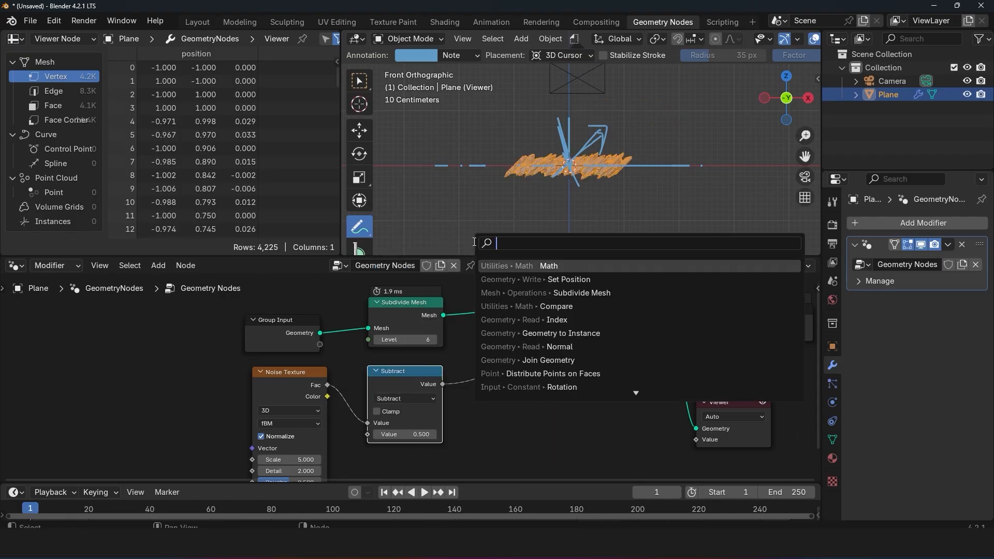
text(math)
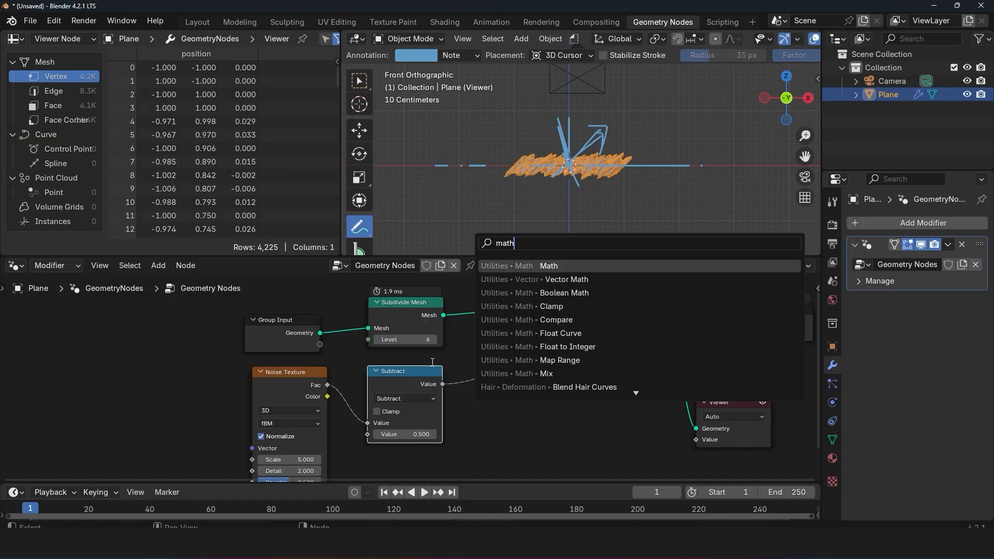
key(Return)
click(430, 369)
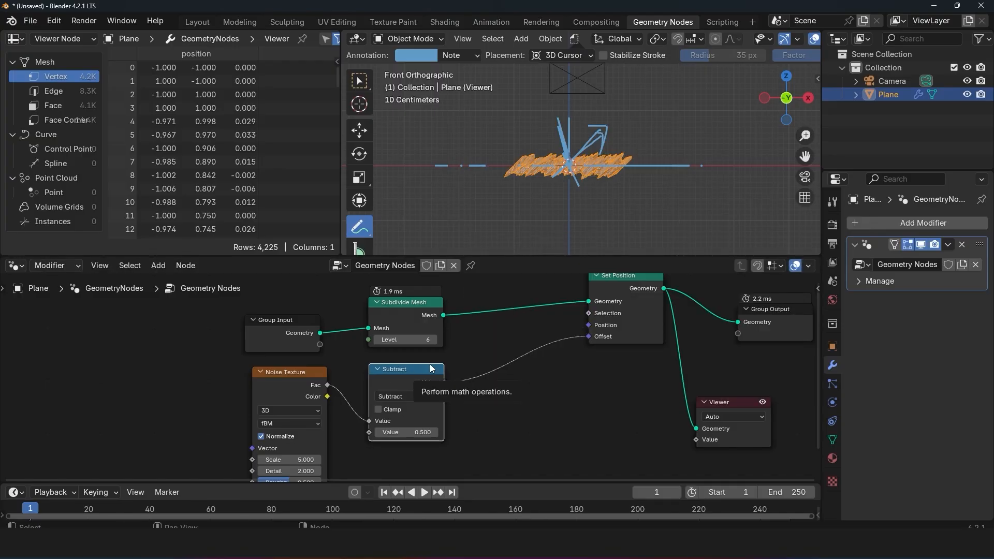
Step: Draw annotation strokes around the recentred displaced plane, starting from the front orthographic view
scroll(611, 171, up, 2)
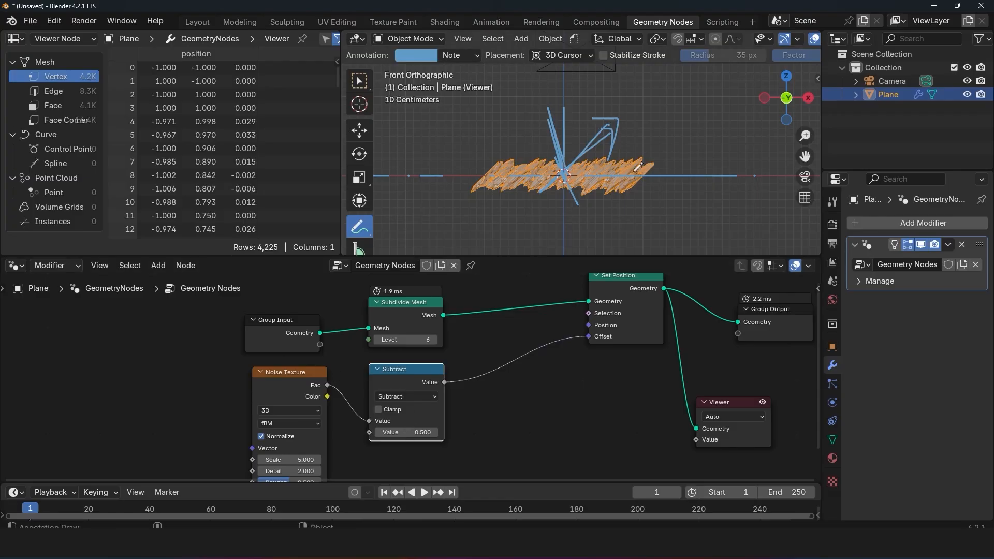
middle_drag(645, 153, 631, 193)
mouse_move(592, 229)
mouse_down()
mouse_move(487, 164)
mouse_move(496, 177)
mouse_up()
Step: Delete the Note annotation layer with all its strokes
click(476, 55)
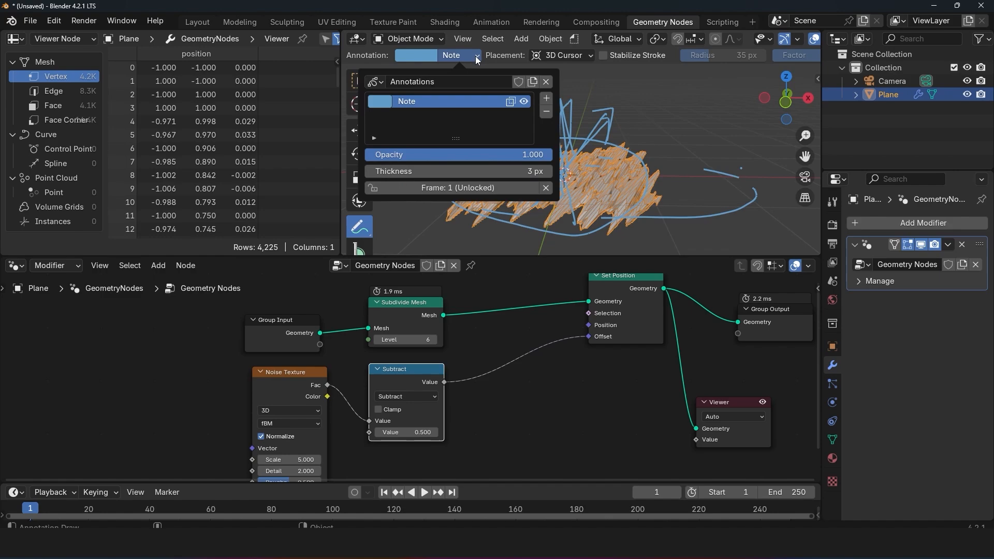
click(547, 113)
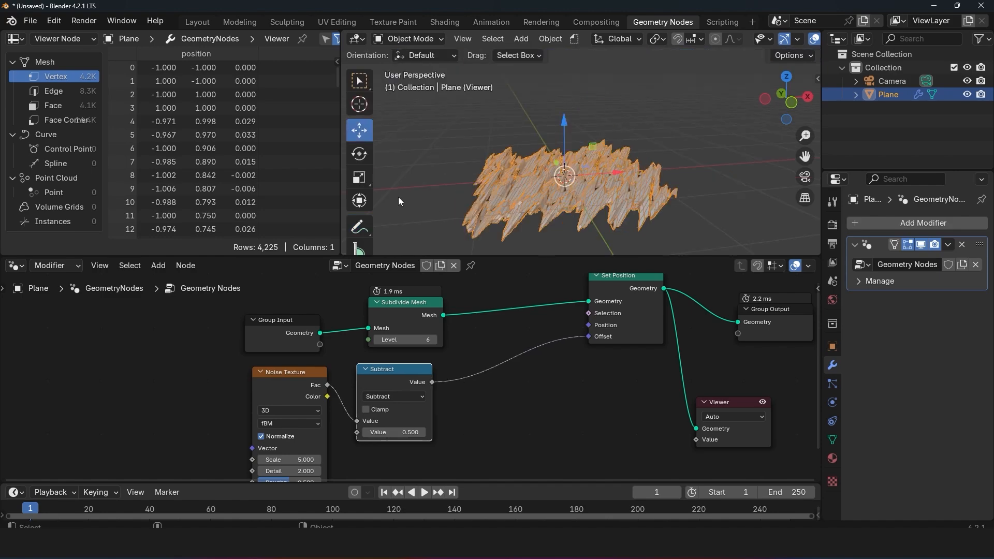
Step: Draw a diagonal and a vertical annotation arrow over the displaced plane to compare the displacement directions
click(360, 226)
mouse_move(553, 109)
mouse_down()
mouse_move(582, 112)
mouse_move(443, 238)
mouse_up()
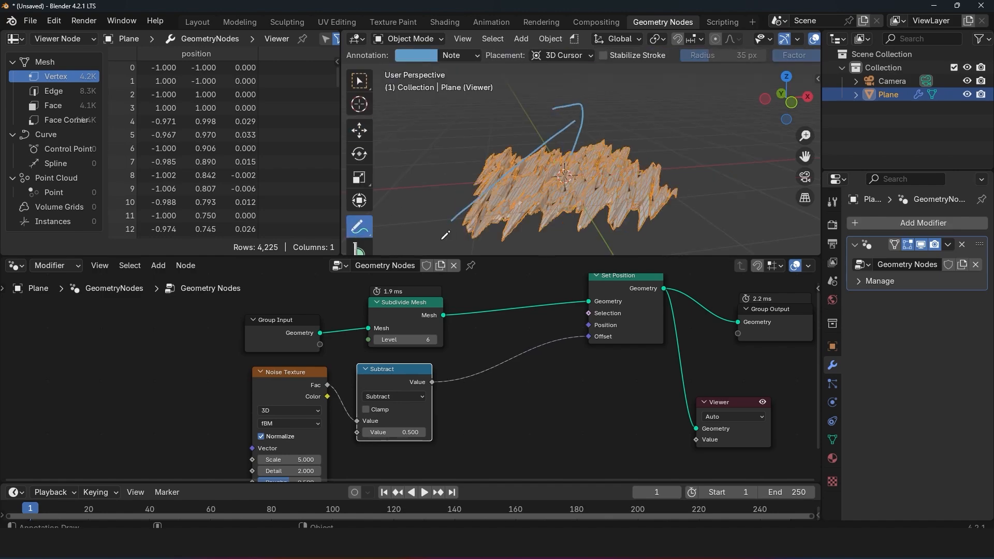
mouse_move(485, 208)
ctrl+mouse_down()
mouse_move(458, 218)
mouse_move(586, 135)
mouse_move(573, 151)
ctrl+mouse_up()
middle_drag(424, 206, 458, 205)
mouse_move(532, 209)
mouse_down()
mouse_move(541, 106)
mouse_move(557, 142)
mouse_up()
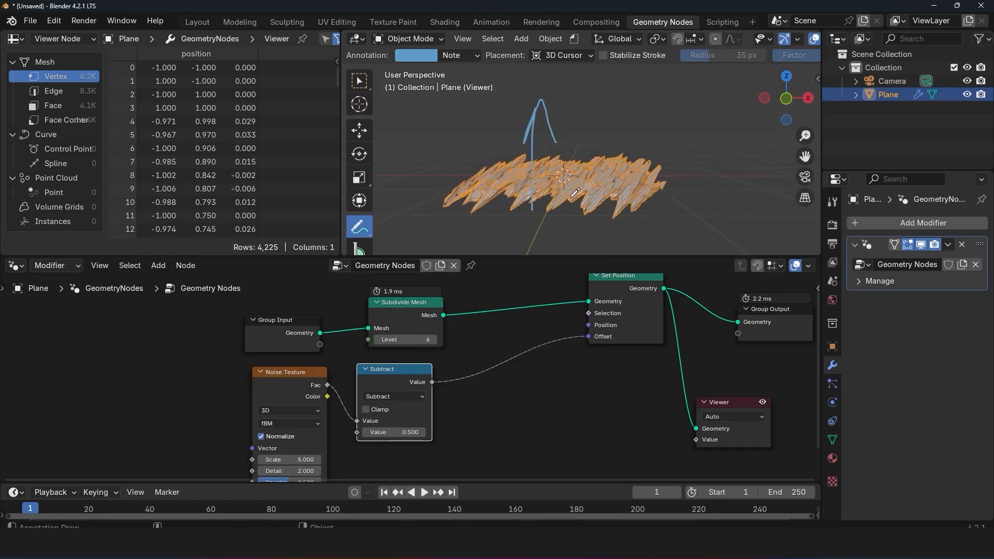
Step: Disconnect the Subtract node from Set Position's Offset and add a Combine XYZ node between them
drag(589, 337, 574, 354)
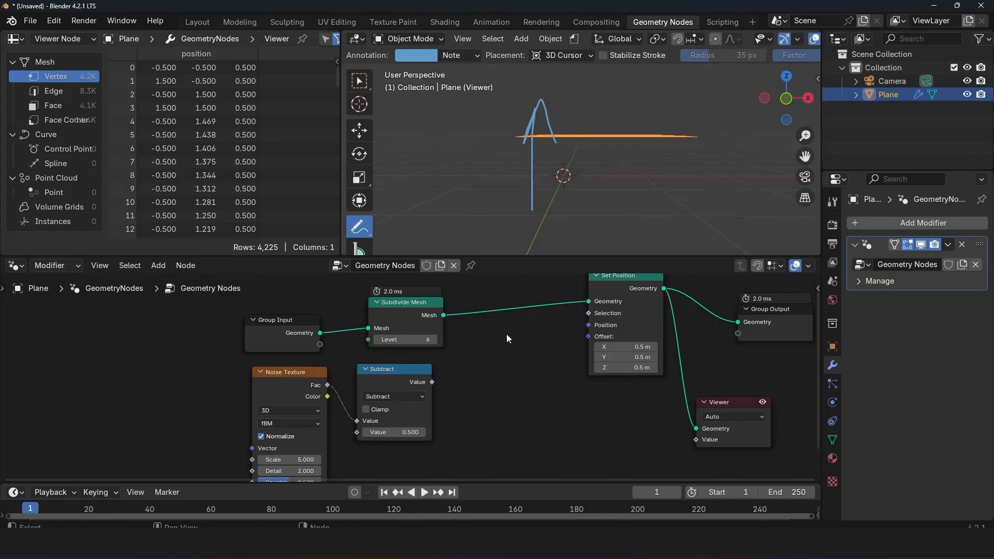
key(shift+a)
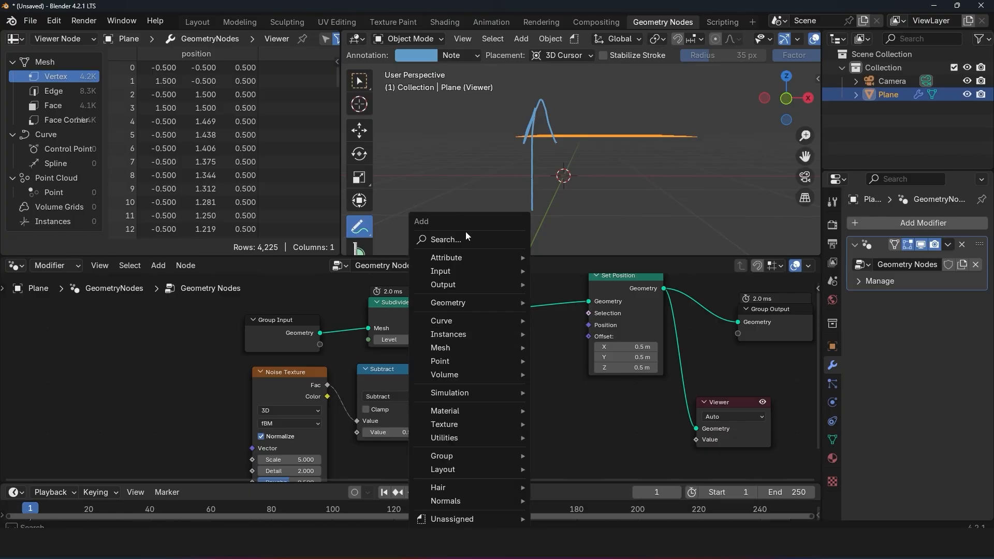
click(467, 238)
text(co)
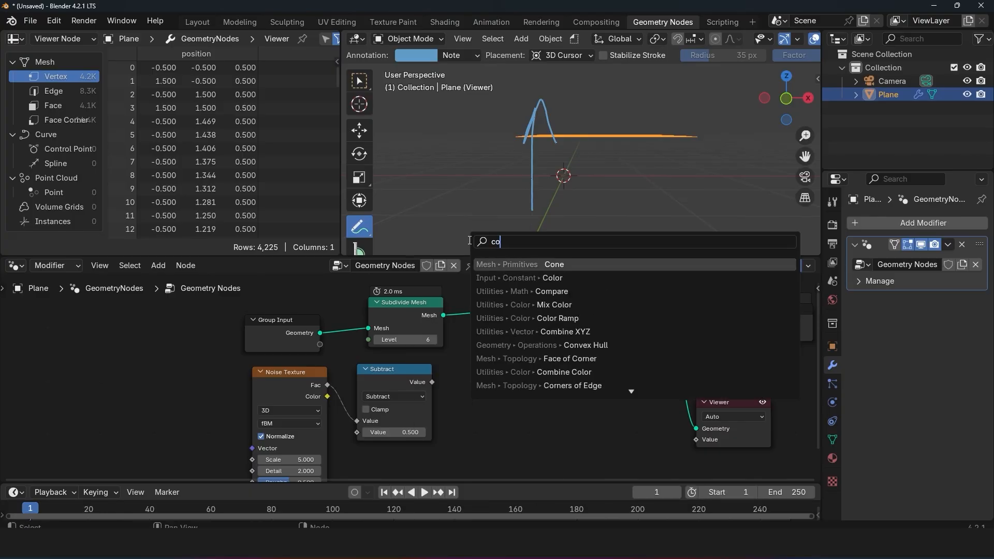
key(ctrl+a)
text(xyz)
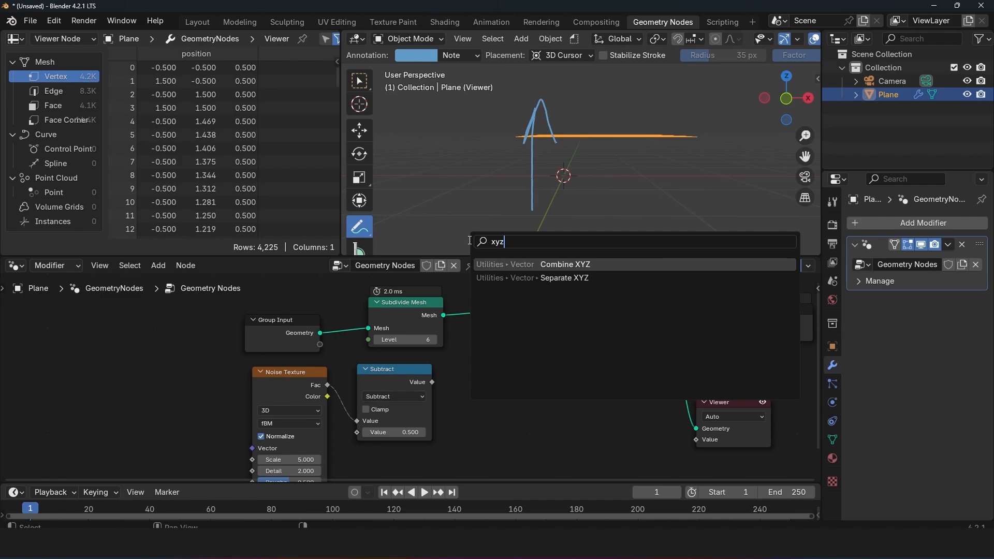
click(565, 269)
click(477, 392)
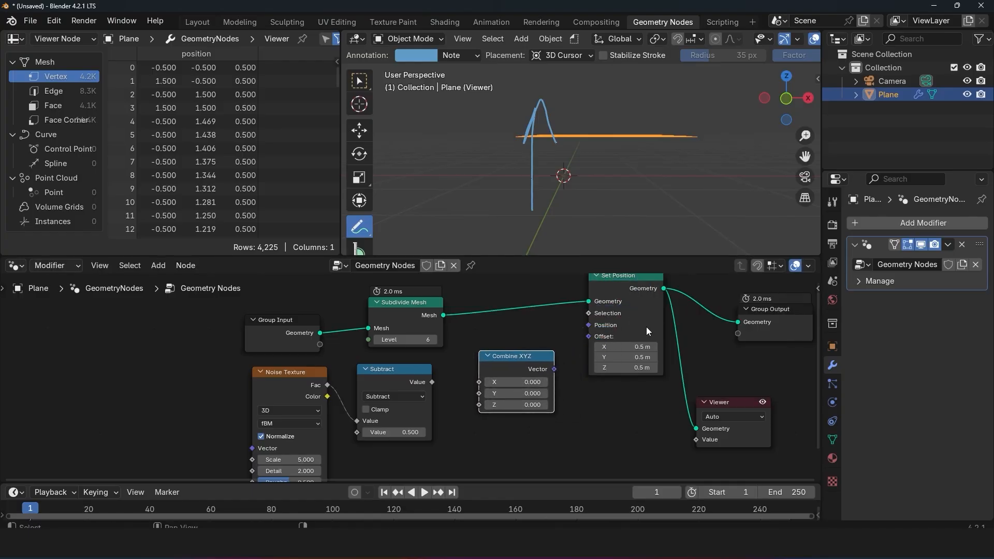
Step: Connect Combine XYZ's Vector to Set Position's Offset and the Subtract Value to Combine XYZ's Z input
drag(555, 369, 588, 342)
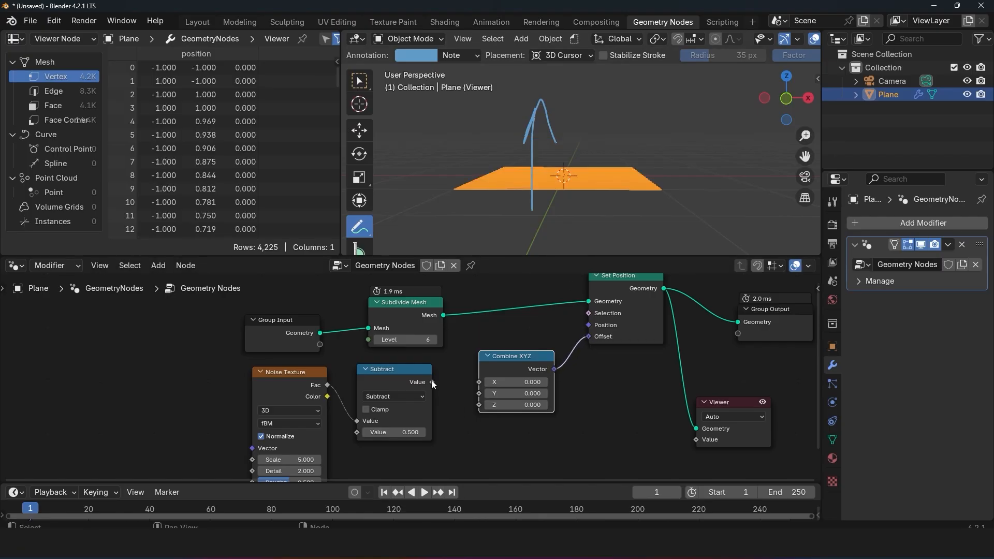
drag(432, 382, 479, 405)
middle_drag(596, 202, 569, 150)
scroll(649, 182, up, 1)
scroll(632, 184, down, 1)
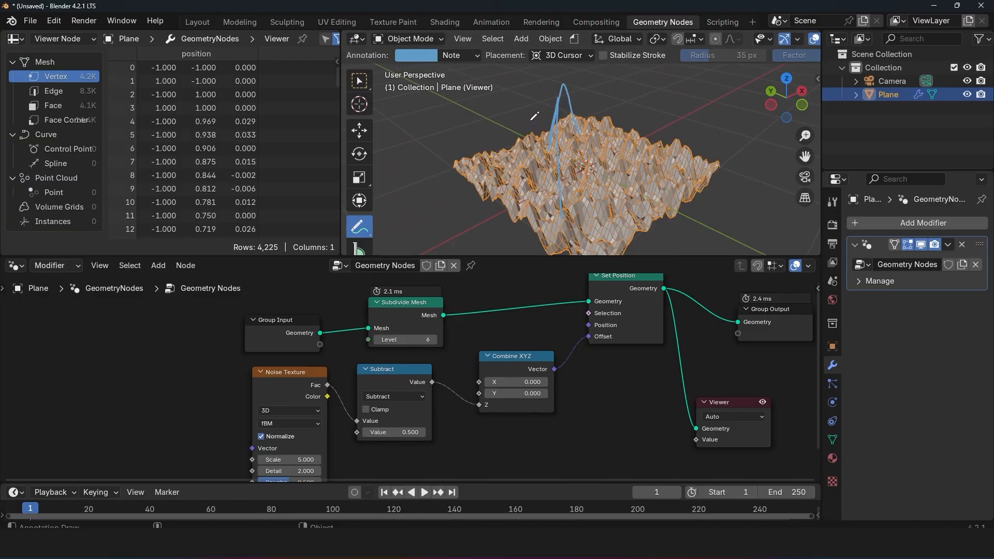
Step: Undo the vertical annotation arrow and switch to the Move tool
key(ctrl+z)
click(358, 132)
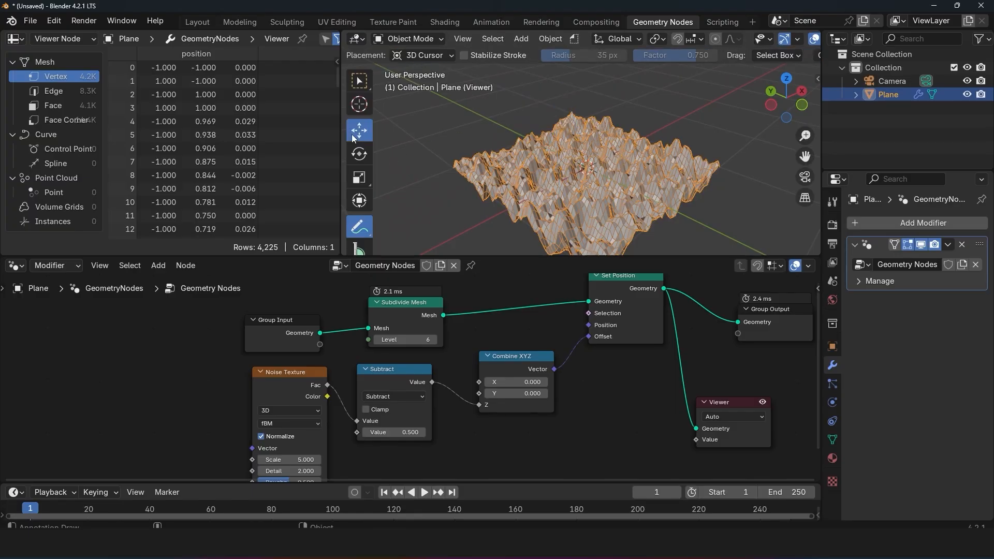
Step: Try the Subtract value in Combine XYZ's Y input, and move the link back to Z
drag(478, 403, 453, 400)
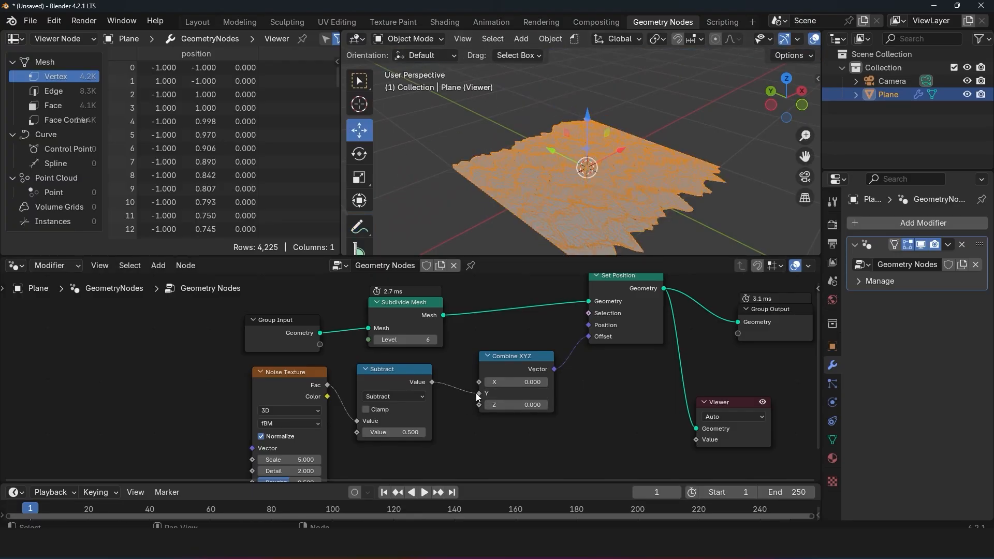
mouse_move(478, 395)
mouse_down()
mouse_move(450, 382)
mouse_move(482, 384)
mouse_move(464, 387)
mouse_move(471, 409)
mouse_up()
middle_drag(510, 155, 564, 173)
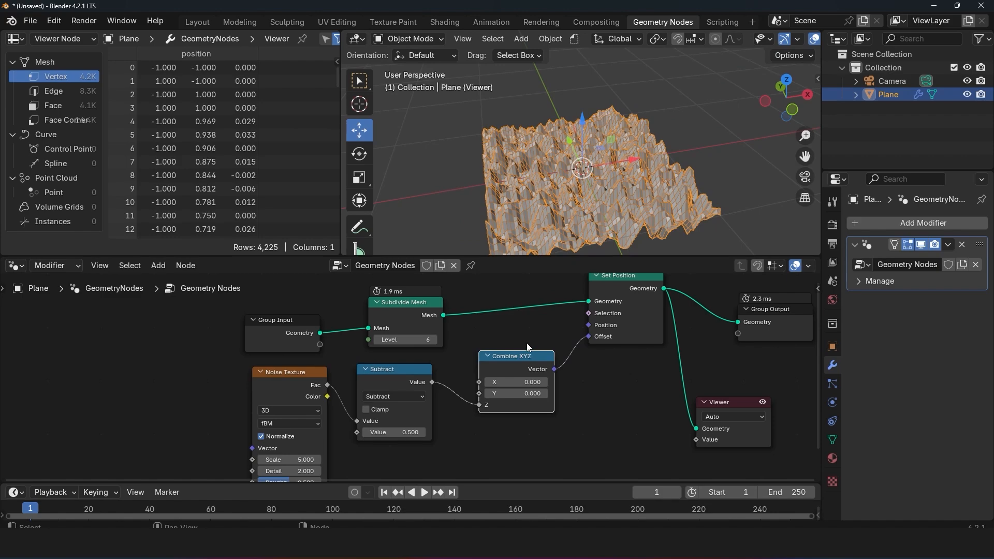
Step: Disconnect the Subtract node from Combine XYZ, move Combine XYZ below Set Position, and set its Z to 0.6
drag(480, 405, 458, 411)
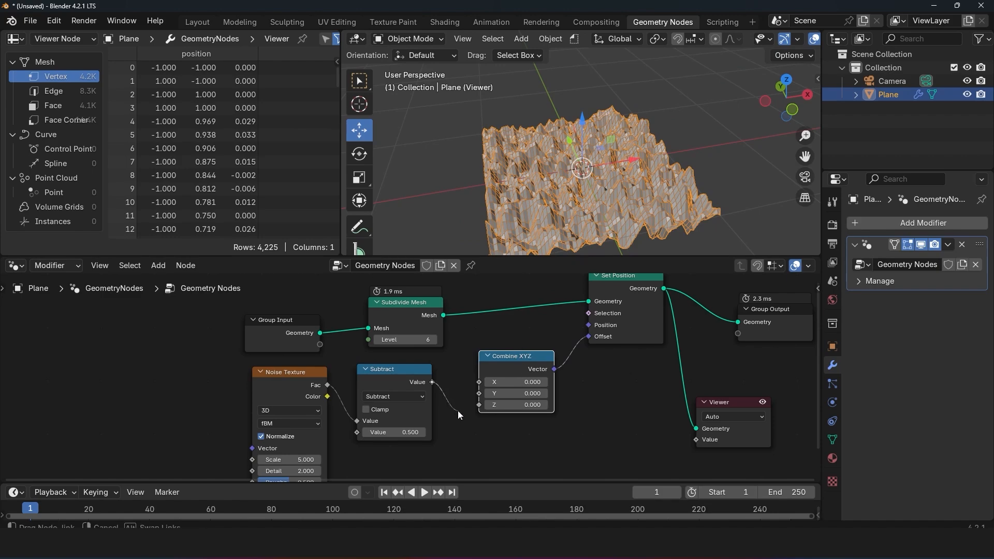
drag(515, 357, 583, 381)
click(590, 429)
text(0.6)
key(Return)
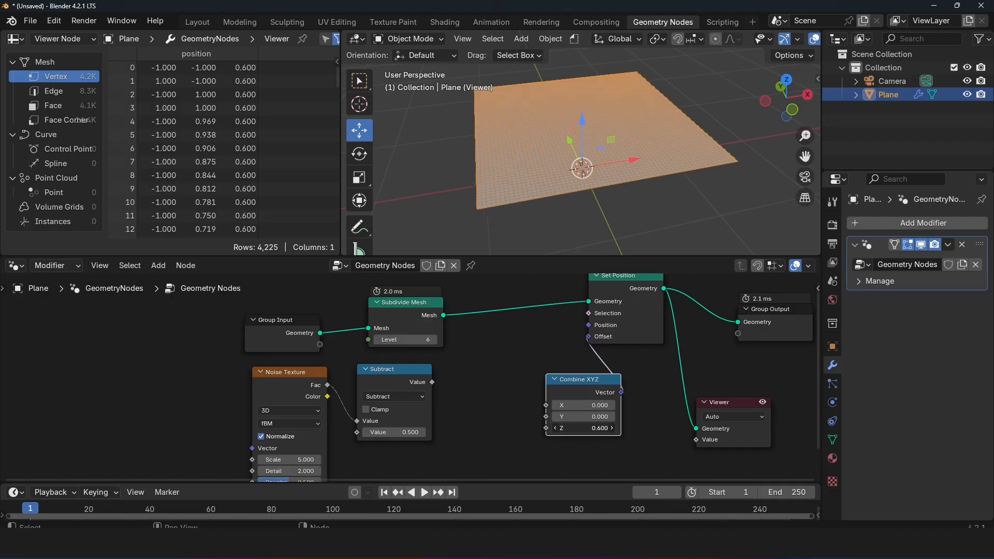
Step: Try the Subtract value as Set Position's Selection, examine the mesh up close, and remove the link
drag(434, 382, 589, 314)
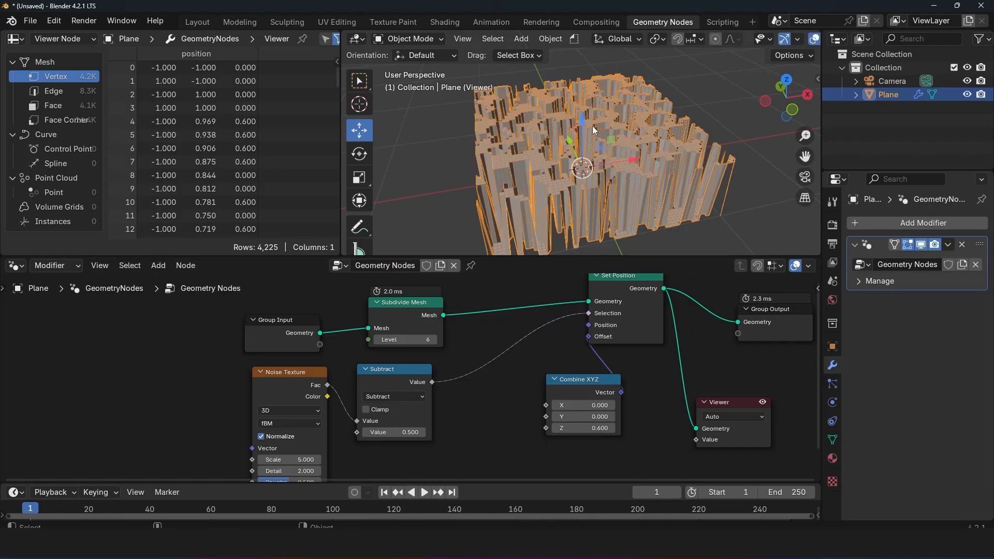
mouse_move(592, 126)
middle_down()
mouse_move(645, 172)
mouse_move(569, 131)
mouse_move(521, 172)
mouse_move(543, 166)
mouse_move(583, 114)
middle_up()
scroll(543, 166, up, 4)
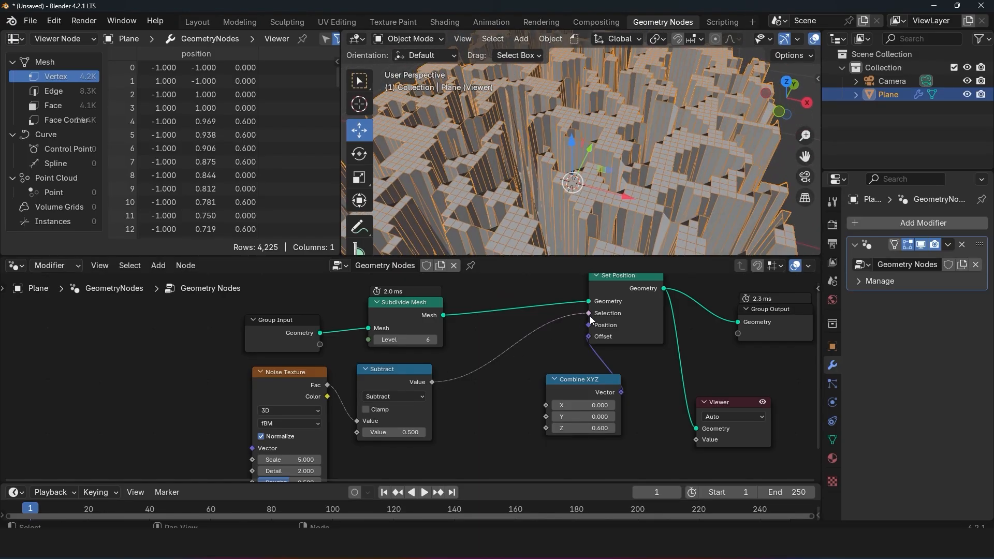
mouse_move(591, 316)
drag(590, 313, 551, 331)
scroll(572, 195, down, 3)
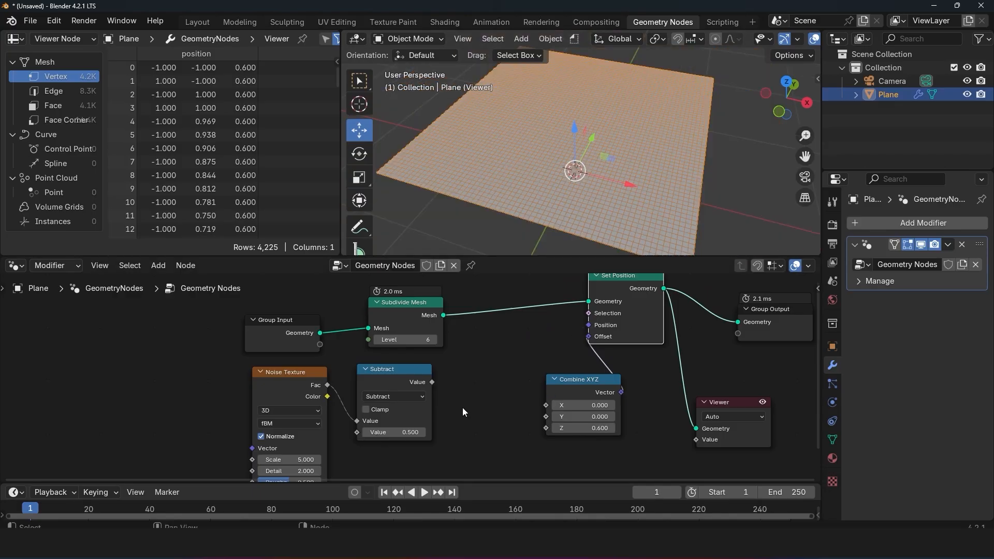
Step: Reconnect the Subtract Value to Combine XYZ's Z input and examine the displaced surface up close
drag(433, 383, 546, 428)
scroll(560, 190, up, 5)
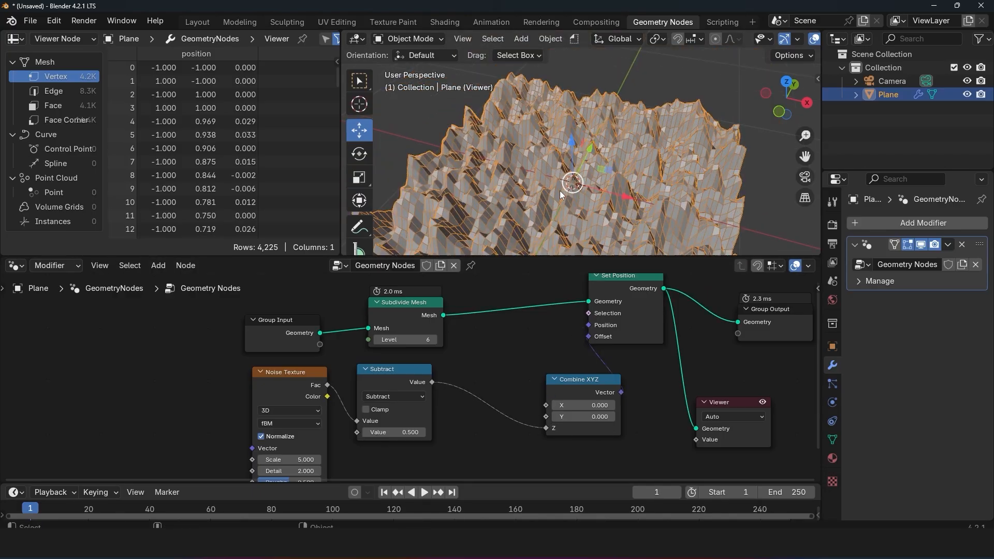
middle_drag(577, 189, 582, 153)
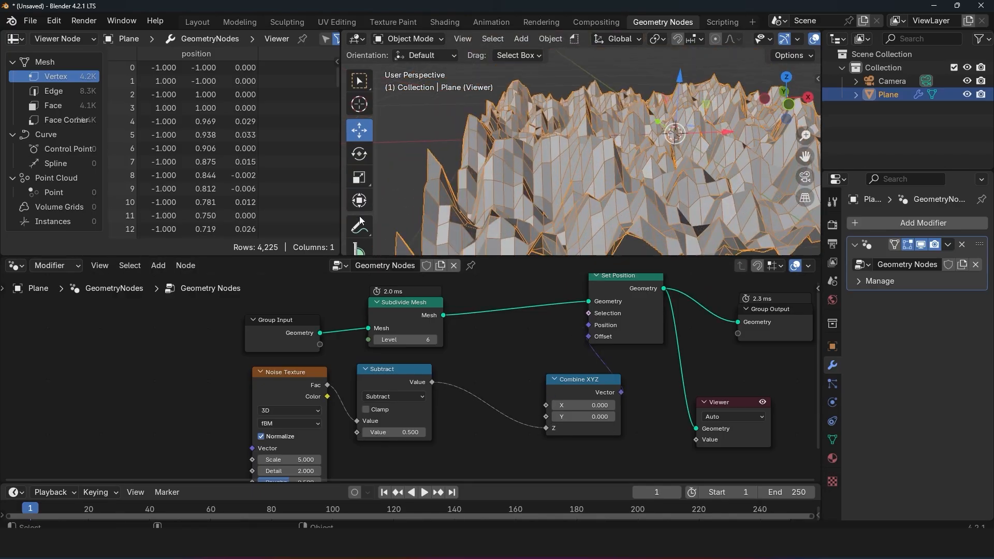
Step: Preview the Subtract Value on the displaced surface through the Viewer and place the Viewer beyond Combine XYZ
ctrl+shift+click(426, 380)
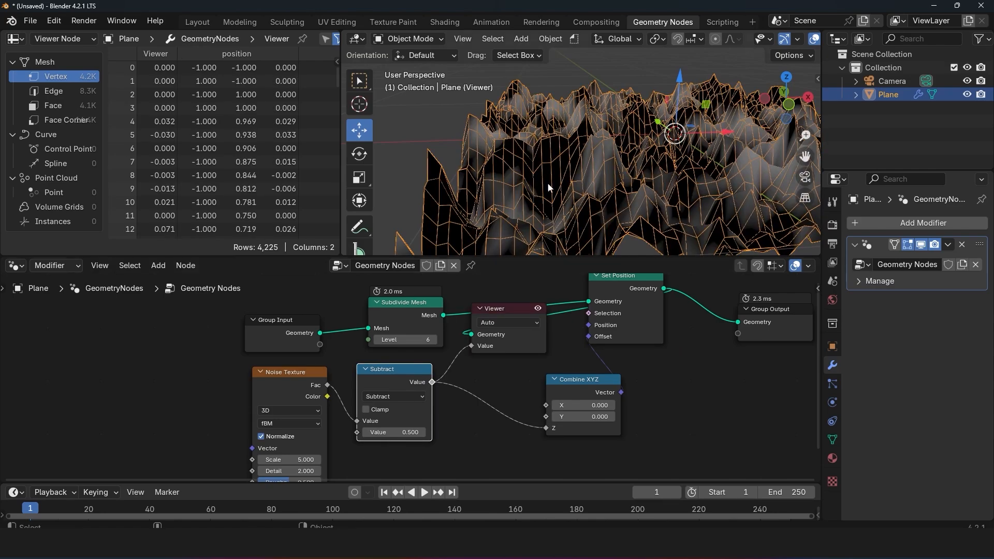
scroll(549, 185, down, 3)
middle_drag(565, 184, 608, 217)
drag(517, 345, 749, 407)
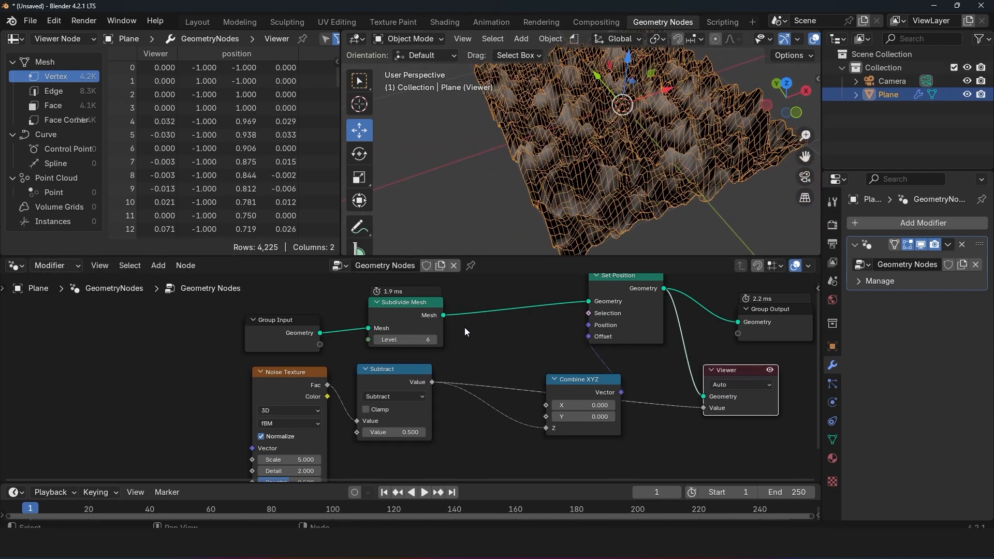
Step: Preview the Subtract Value on the Subdivide Mesh output and circle one mesh vertex with an annotation
ctrl+shift+click(418, 315)
scroll(632, 163, up, 5)
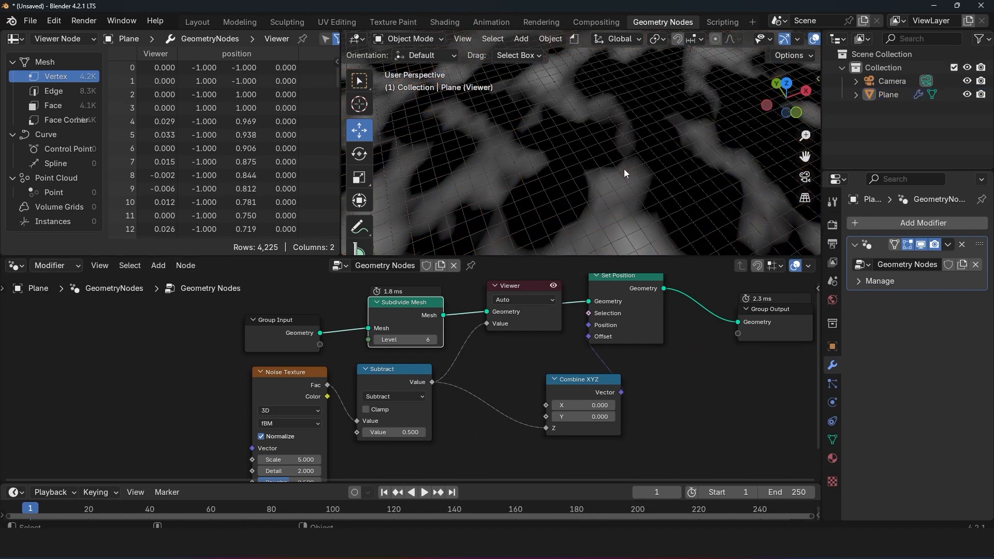
scroll(625, 175, up, 4)
middle_drag(651, 186, 619, 216)
key(d)
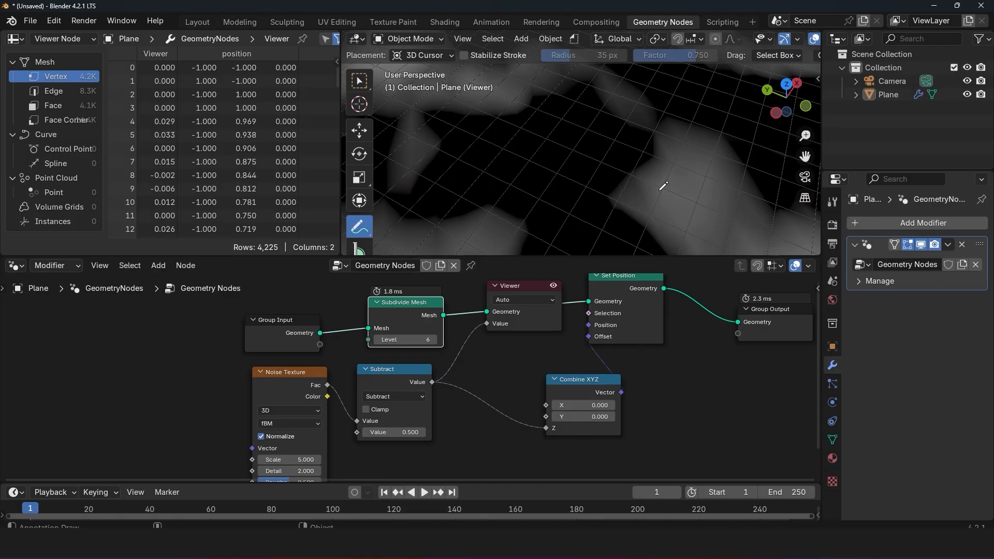
drag(664, 186, 674, 187)
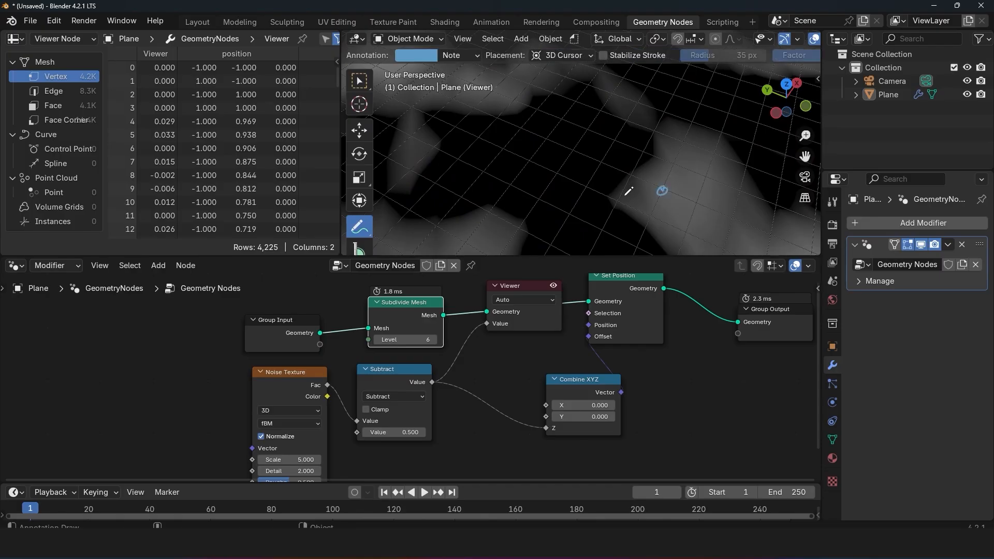
Step: Circle the Noise Texture's Fac, Group Input's Geometry, and Set Position's Offset and Selection sockets with annotations
key(t)
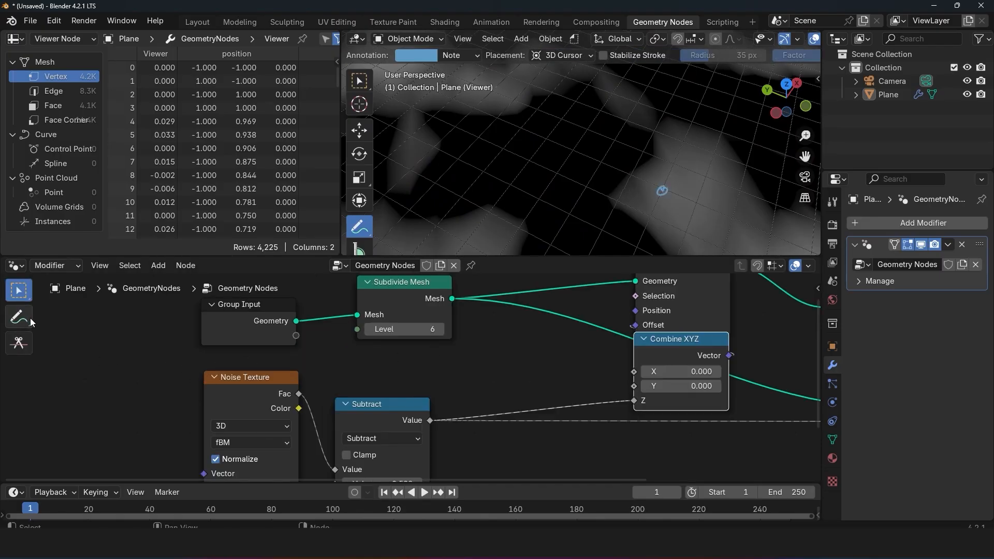
click(19, 317)
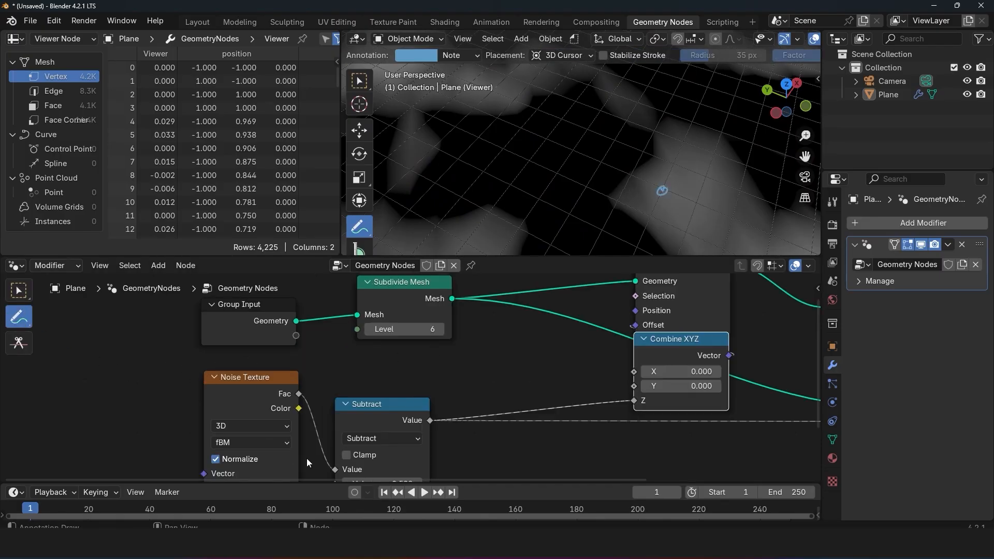
scroll(322, 433, up, 1)
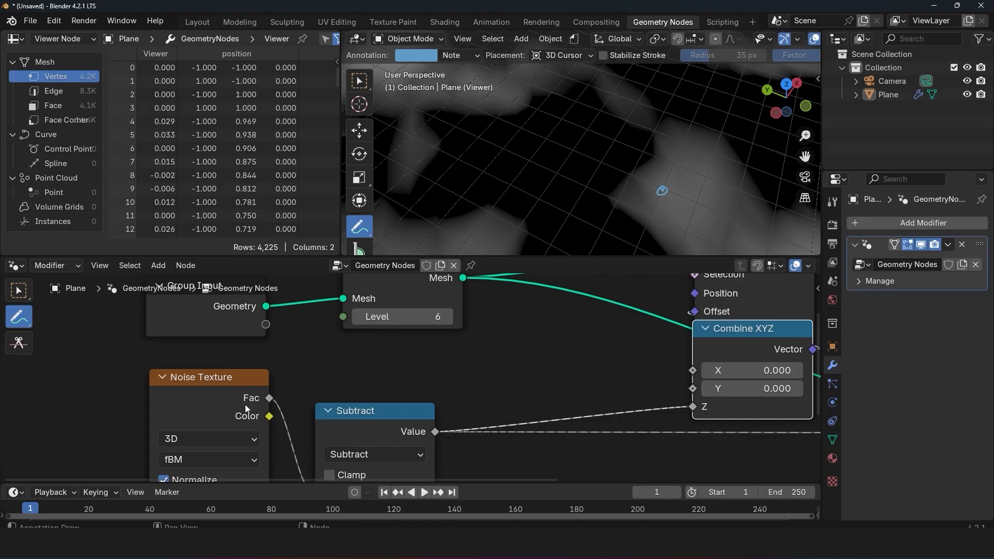
drag(259, 408, 272, 409)
drag(272, 300, 256, 308)
scroll(555, 403, down, 2)
middle_drag(556, 403, 411, 397)
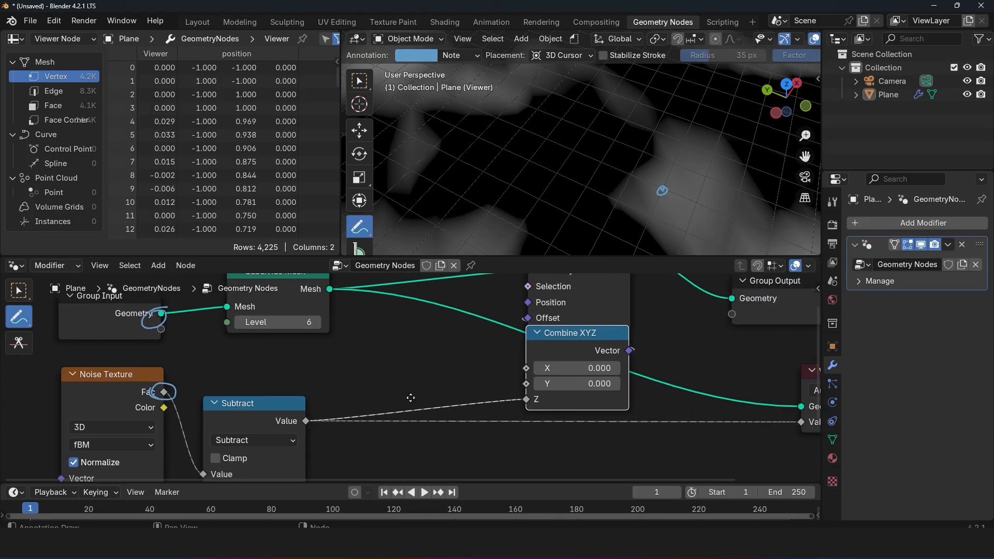
scroll(535, 307, up, 3)
middle_drag(534, 306, 526, 343)
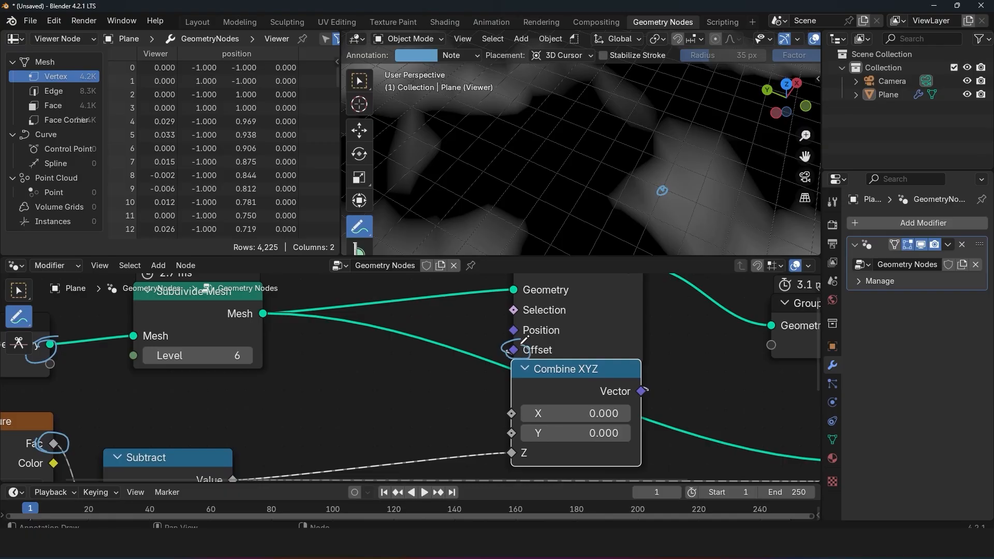
drag(510, 311, 515, 314)
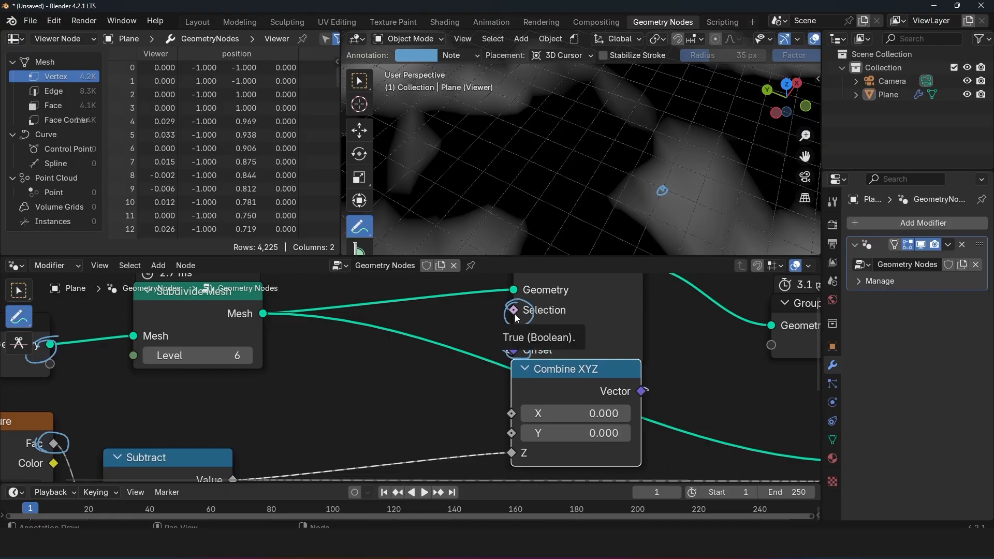
Step: Try linking the Subtract Value to Set Position's Selection input while keeping its Combine XYZ link
scroll(532, 376, down, 2)
middle_drag(475, 386, 555, 410)
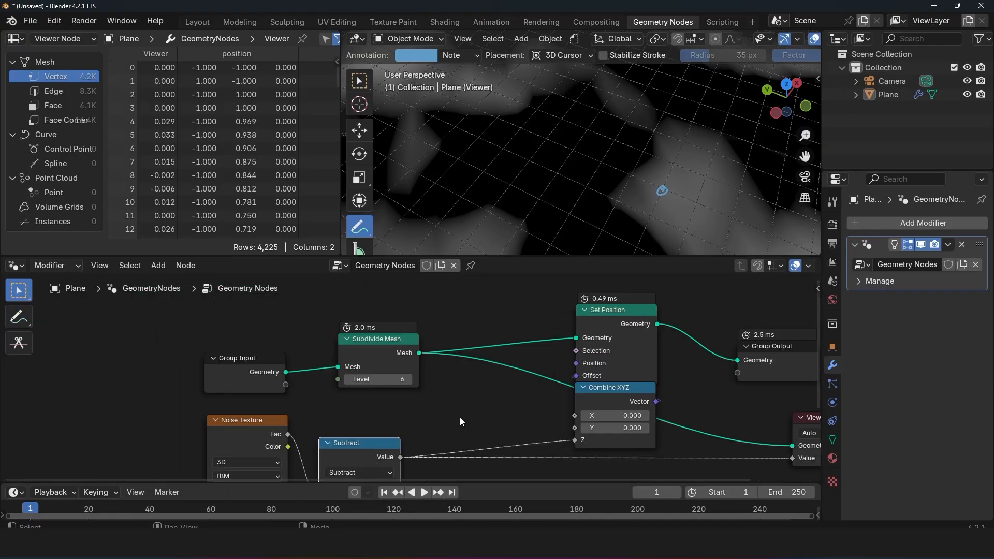
drag(402, 458, 578, 342)
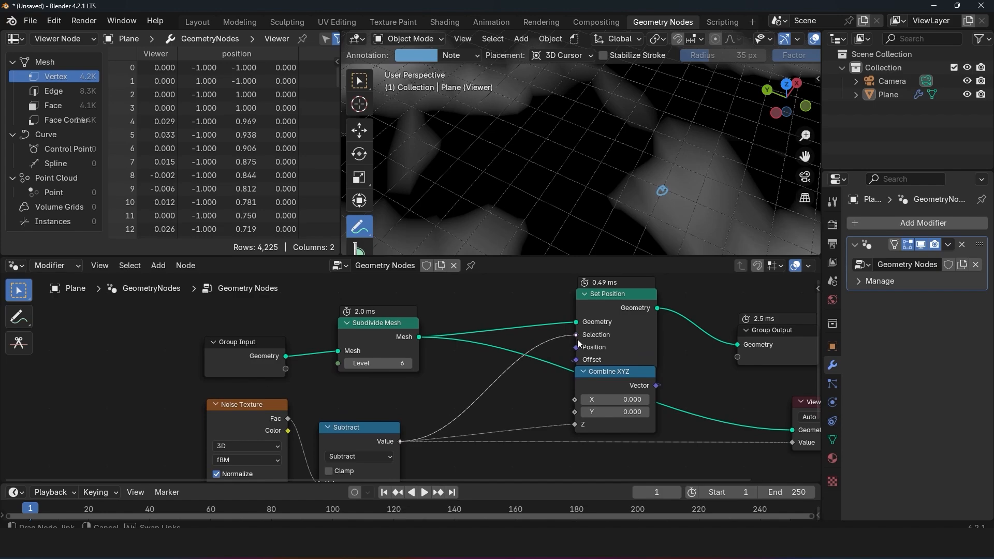
drag(578, 342, 578, 342)
scroll(595, 341, down, 2)
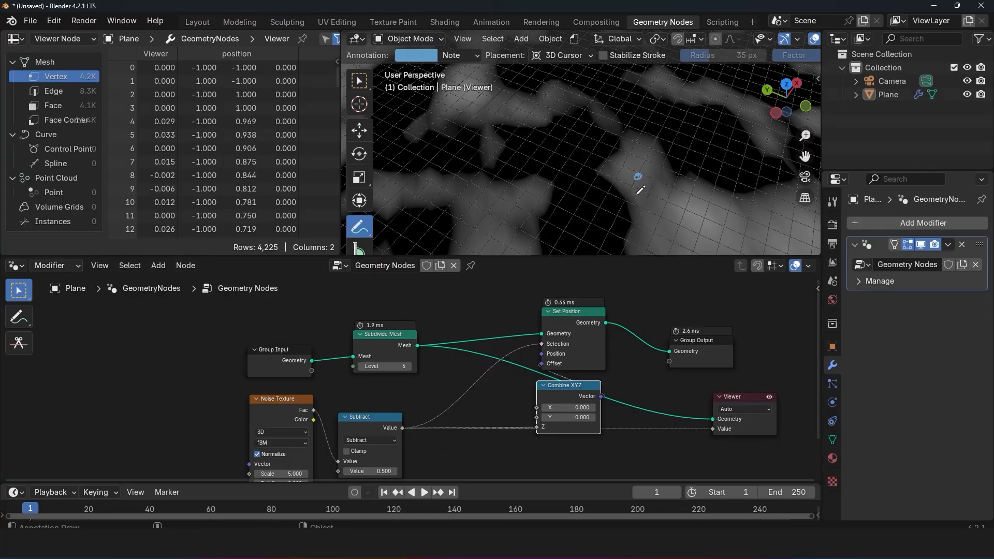
Step: Preview Set Position's Geometry in the Viewer, disconnect the Viewer's Value input, and examine the displaced terrain
scroll(621, 163, down, 2)
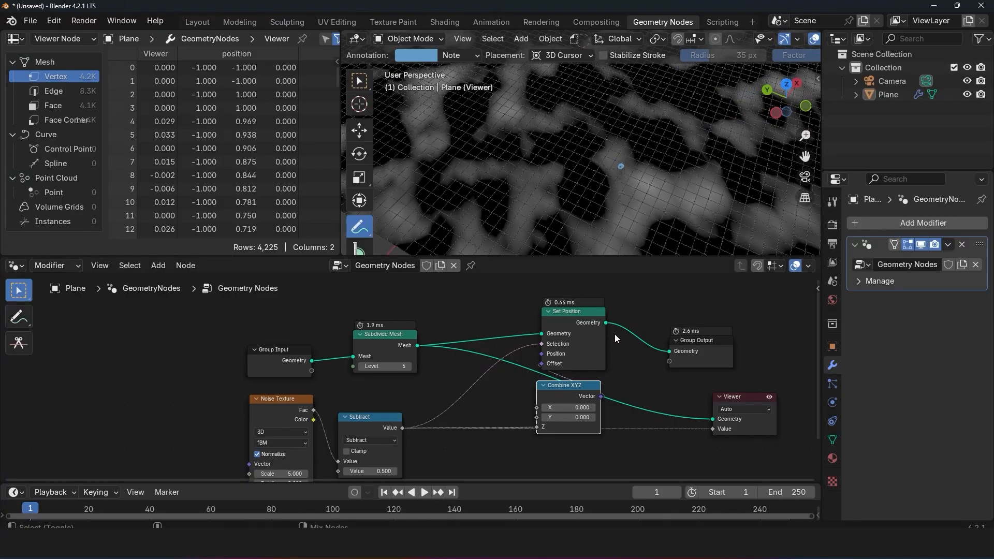
ctrl+shift+click(602, 360)
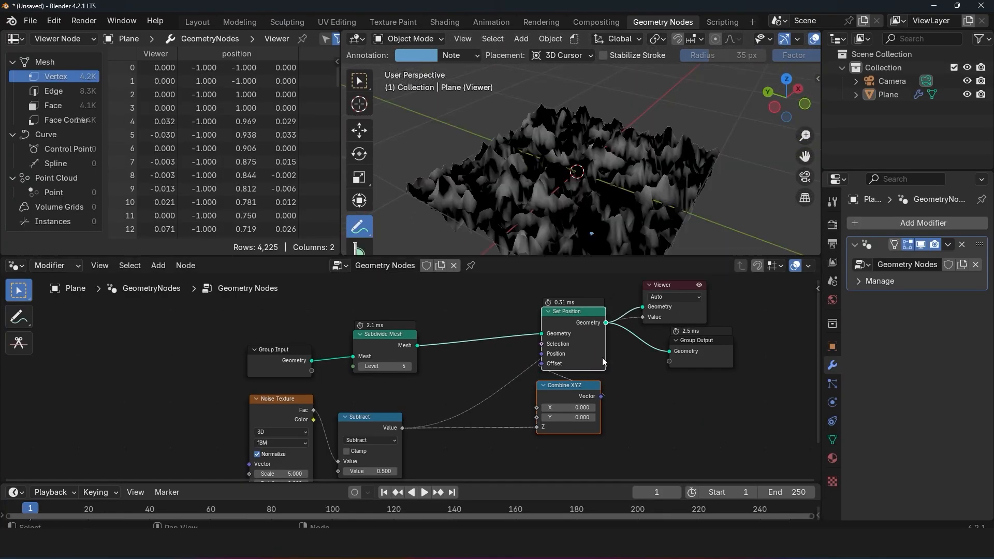
drag(643, 317, 598, 341)
middle_drag(624, 167, 682, 218)
scroll(681, 218, up, 2)
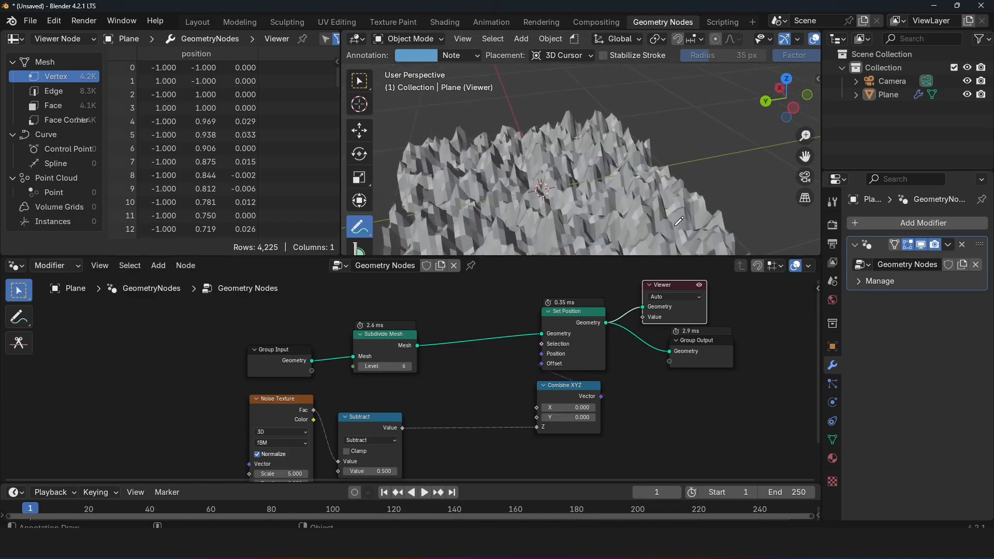
Step: Move the Viewer and Group Output farther along and insert a Subdivision Surface node between Set Position and the Viewer
middle_drag(690, 337, 507, 384)
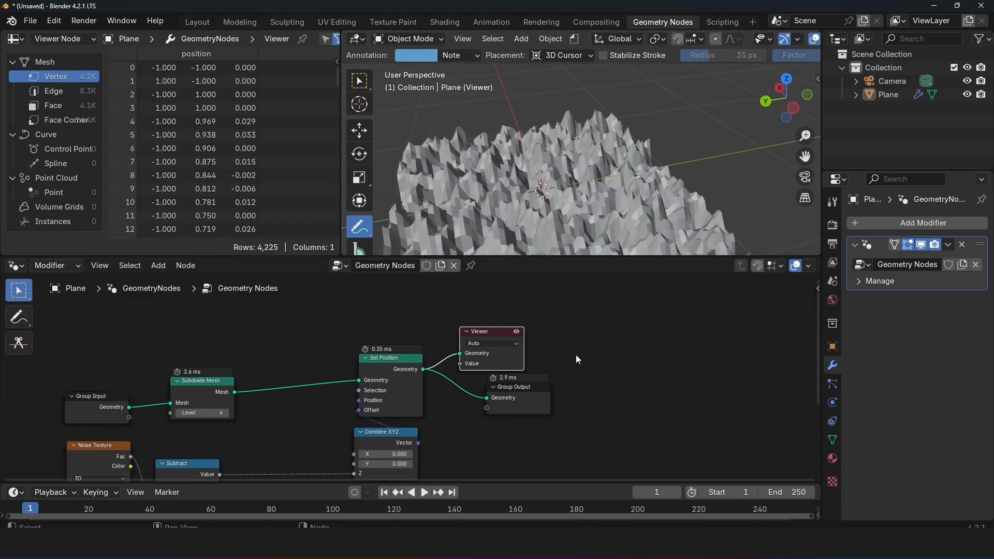
drag(607, 306, 479, 419)
drag(503, 364, 660, 359)
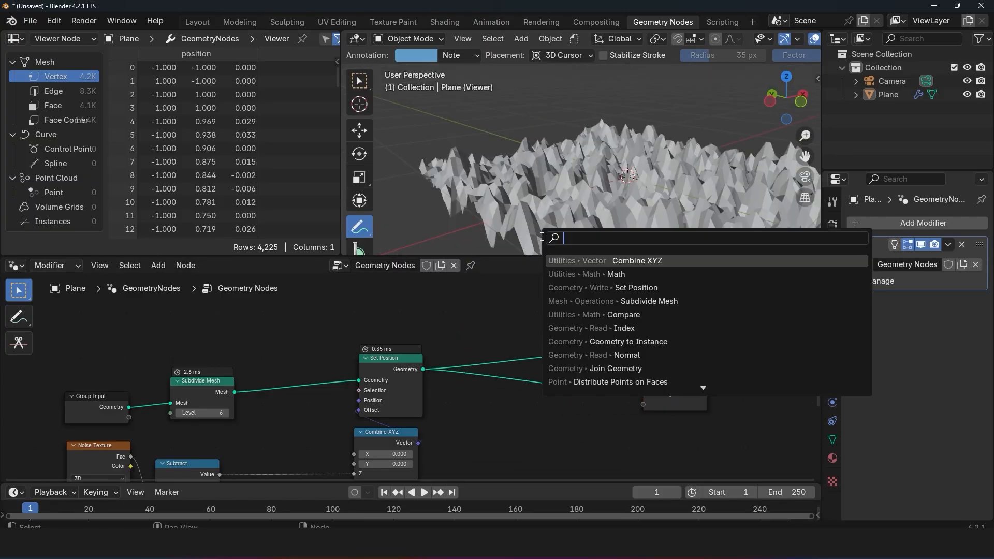
text(s)
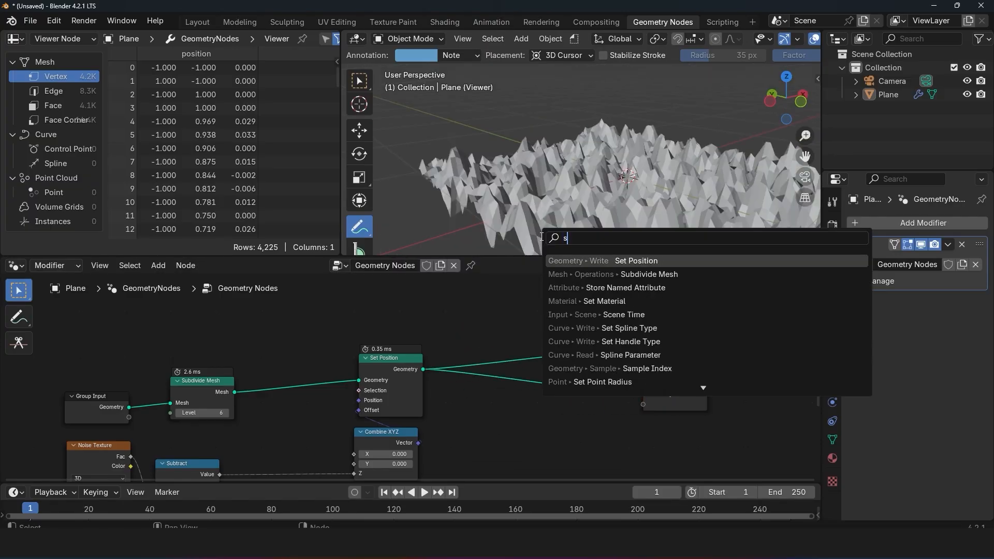
text(ub)
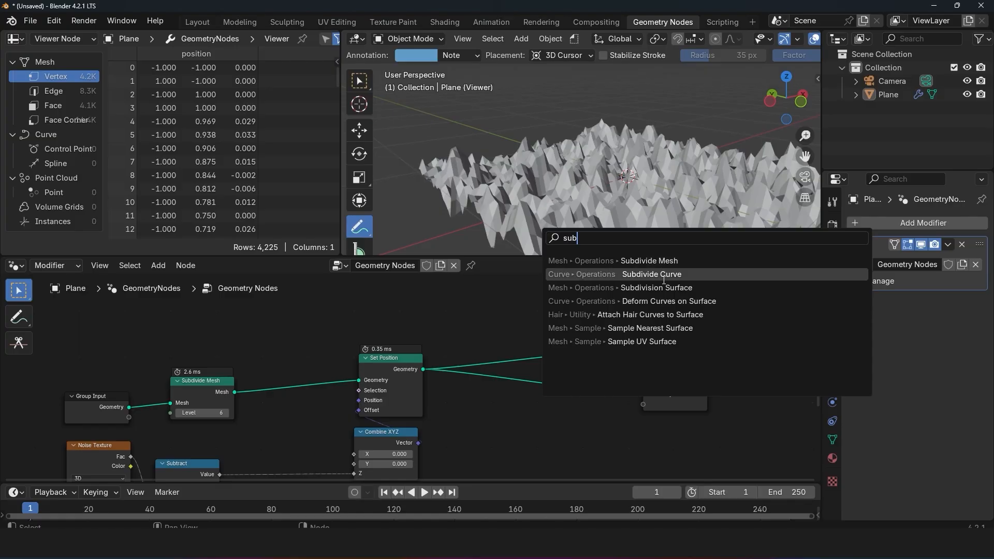
click(665, 262)
click(493, 307)
Step: Insert a Set Shade Smooth node between Subdivision Surface and the Viewer, and examine the smoothed terrain
key(shift+a)
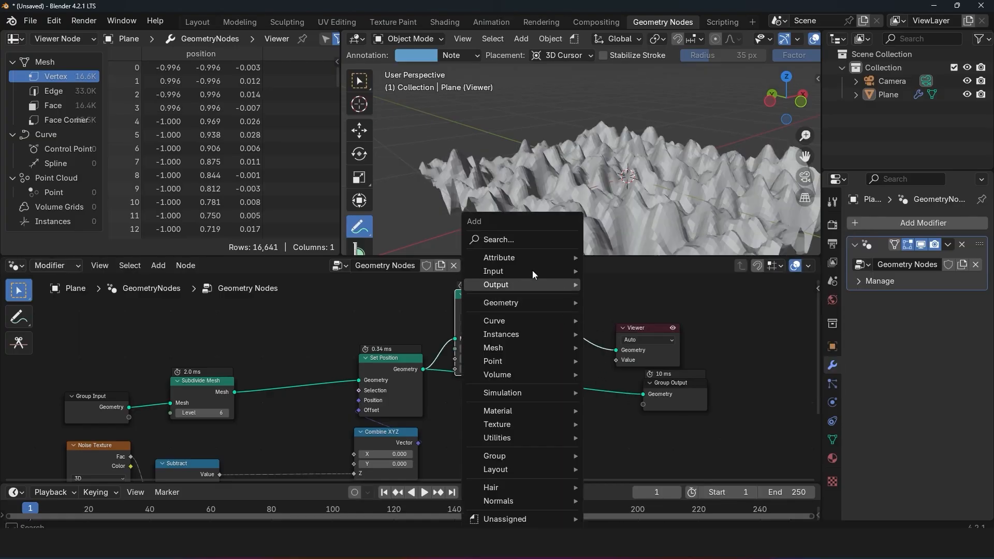
click(529, 238)
text(shad)
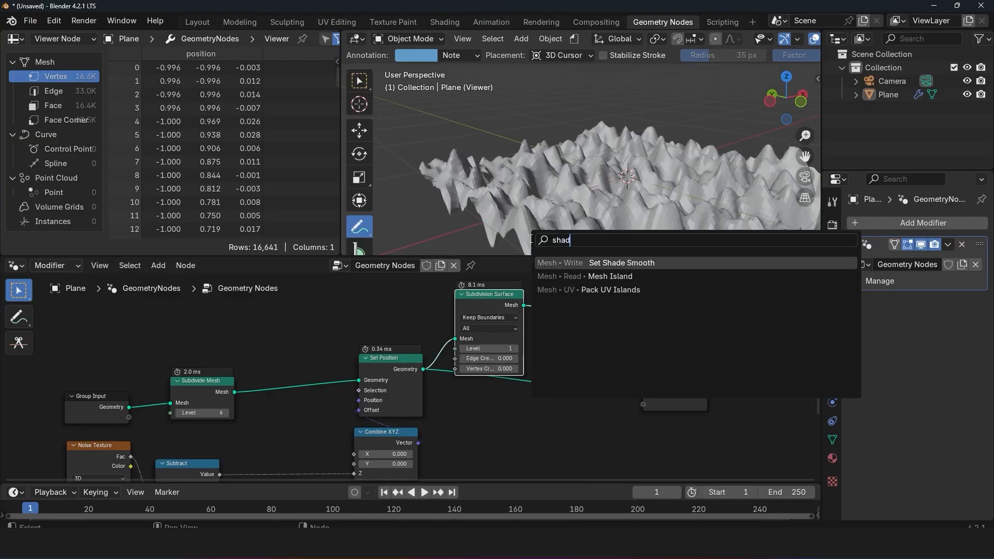
click(594, 259)
click(588, 321)
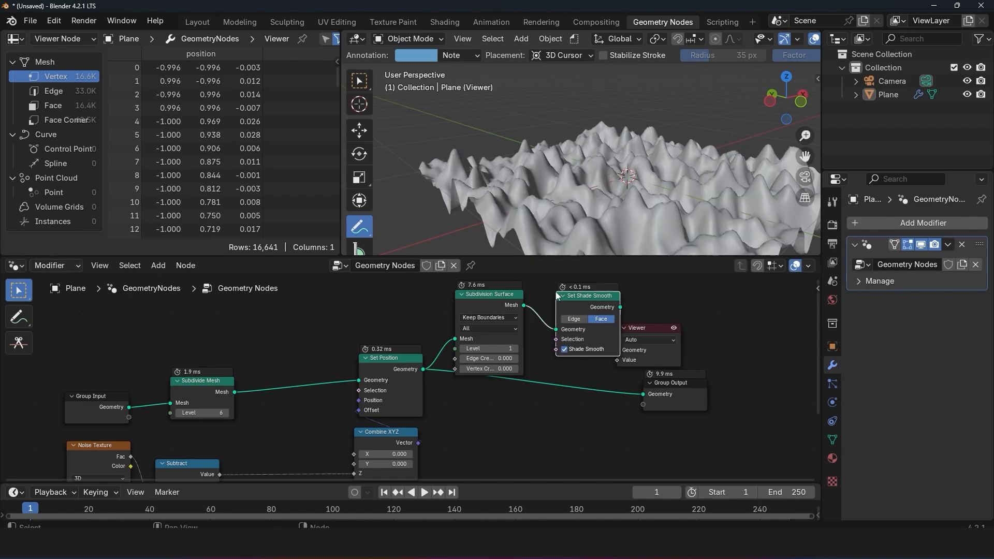
middle_drag(613, 160, 766, 185)
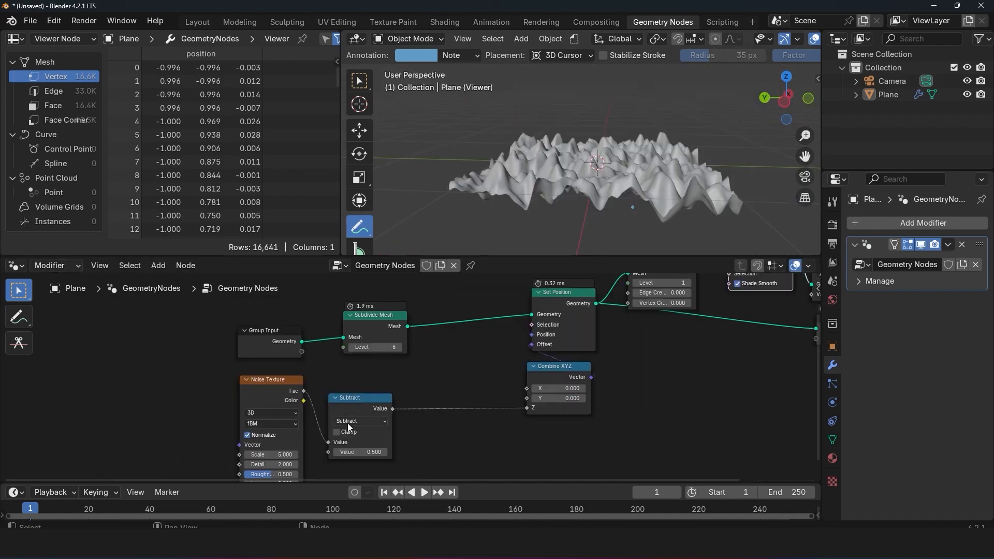
Step: Lower the Noise Texture's Scale and look at the terrain from another angle
middle_drag(291, 414, 457, 366)
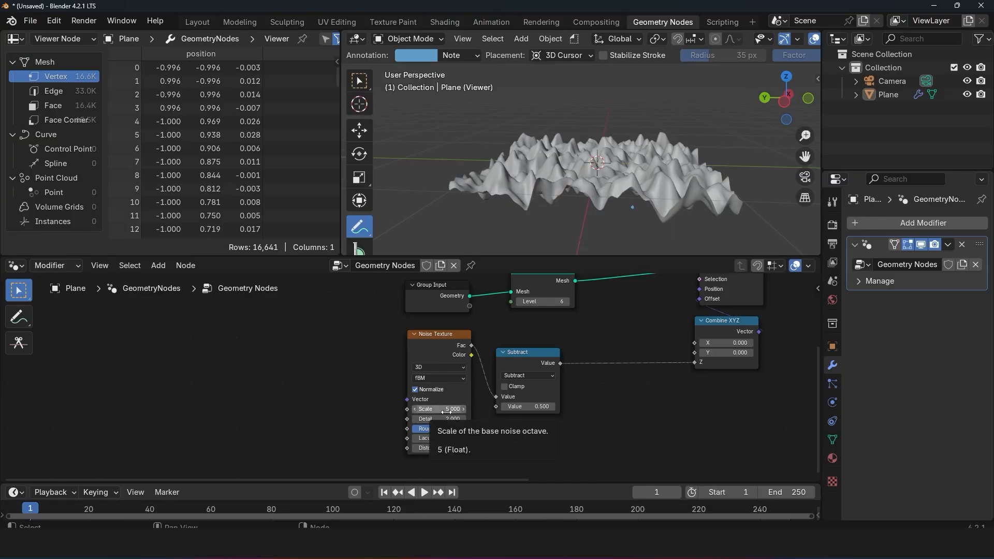
drag(449, 409, 415, 409)
middle_drag(500, 134, 599, 145)
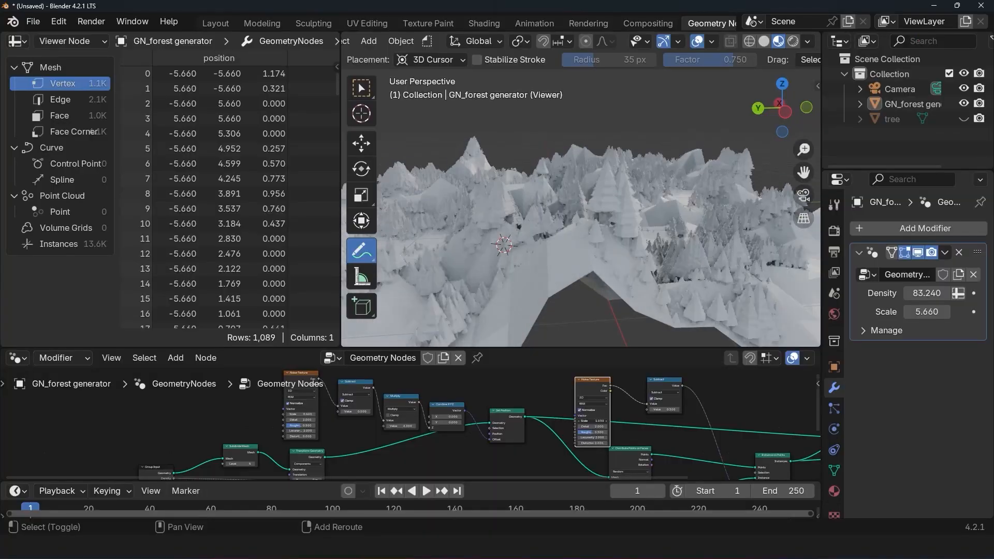
Step: In the forest generator file, set the tree-masking Noise Texture's Scale to 0.720, expose it as a modifier input, and enlarge the node editor
drag(592, 422, 566, 423)
middle_drag(564, 424, 583, 402)
drag(596, 399, 192, 420)
middle_drag(769, 421, 586, 420)
drag(666, 347, 666, 292)
middle_drag(738, 381, 452, 379)
scroll(451, 379, up, 3)
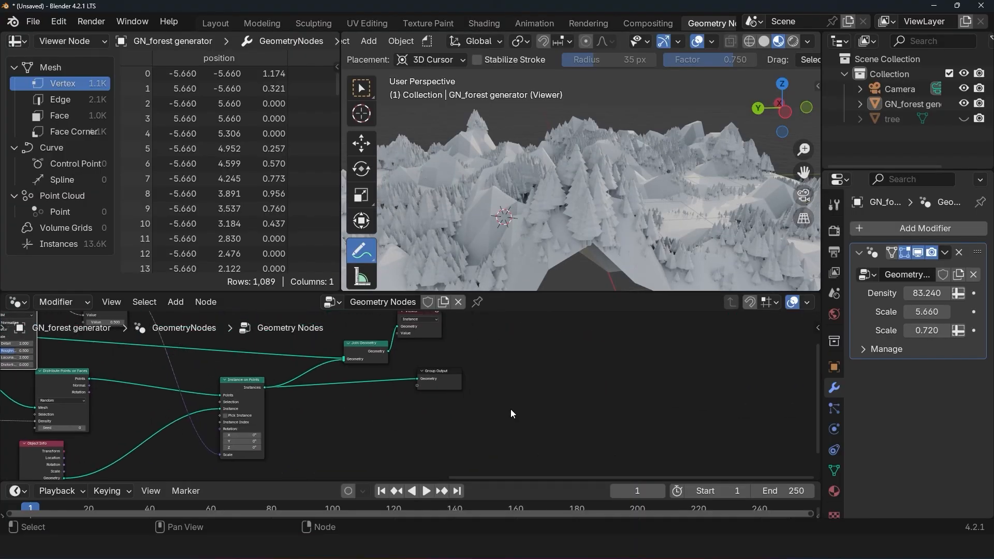
Step: Add a plane in a new file and create a Geometry Nodes tree for it
key(n)
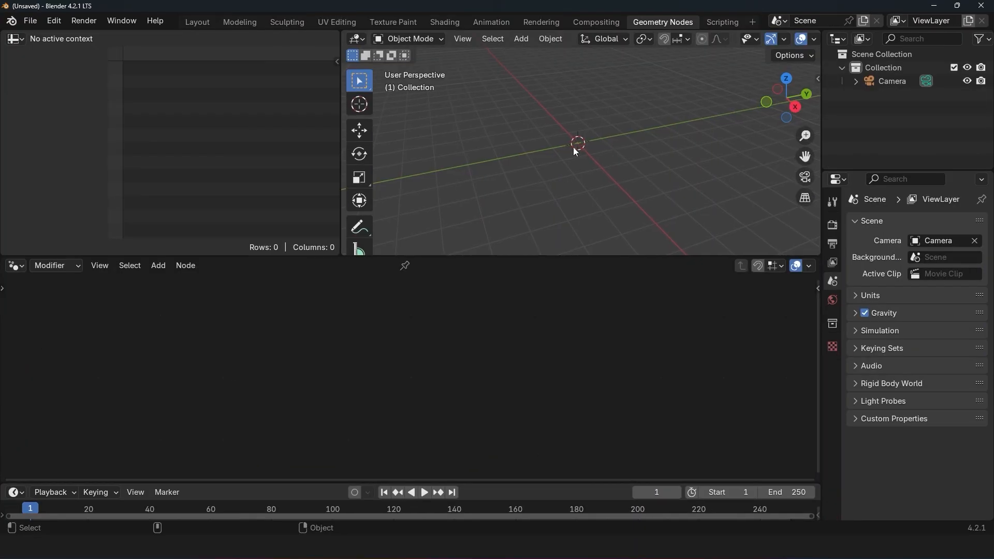
key(shift+a)
mouse_move(497, 175)
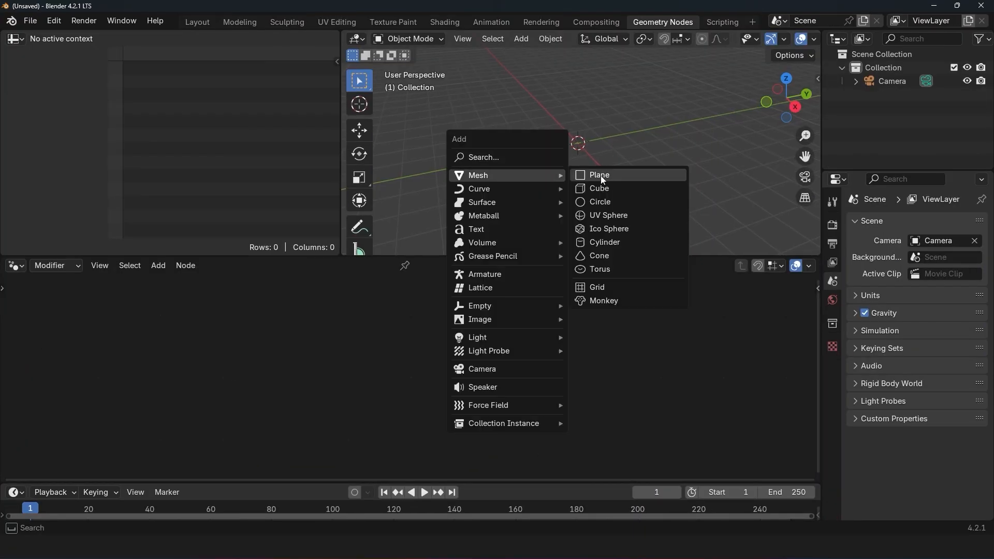
click(596, 174)
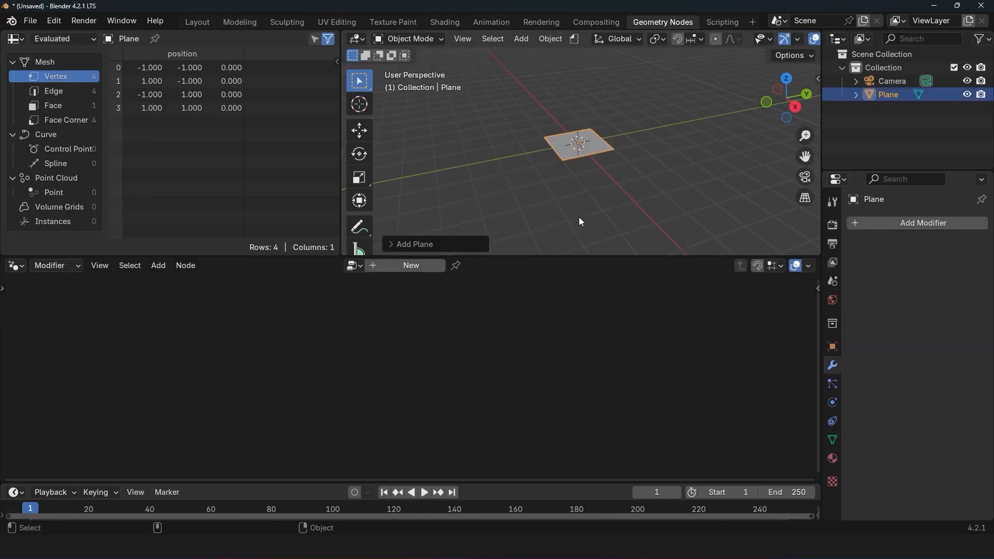
click(402, 266)
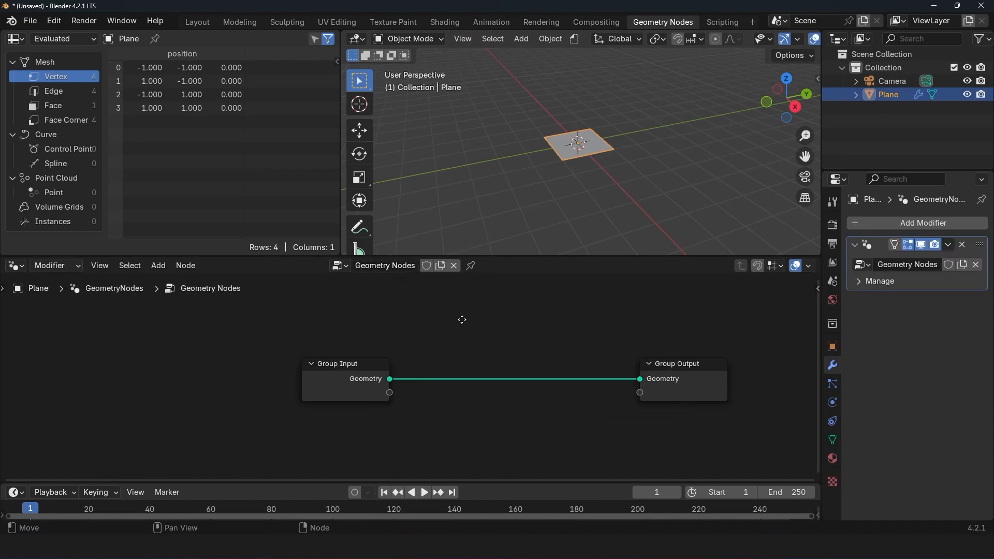
Step: Insert a Distribute Points on Faces node between Group Input and Group Output
key(shift+a)
click(331, 212)
text(dist)
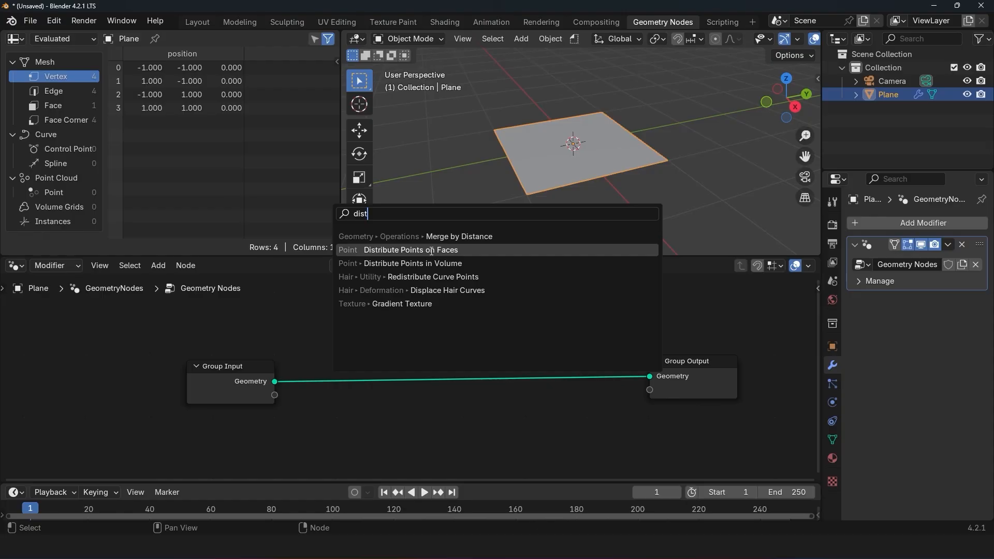
click(432, 252)
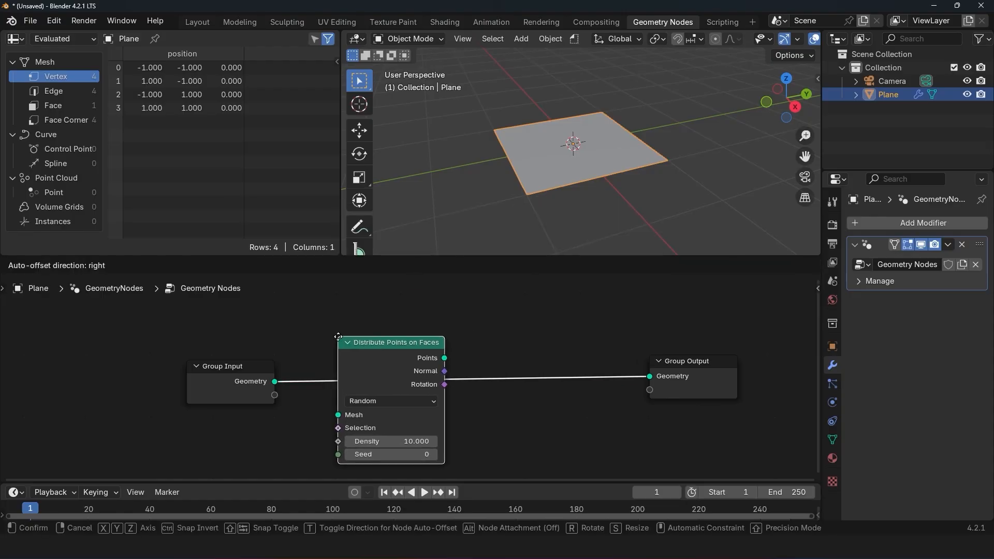
click(461, 301)
middle_drag(441, 421, 597, 384)
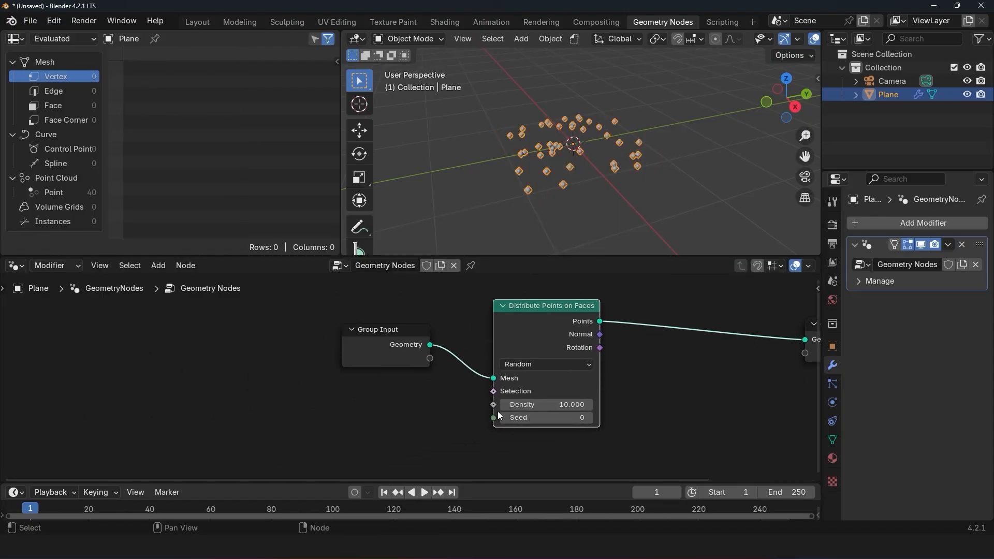
Step: Expose the point distribution's Density through Group Input and set it to 19.030 in the modifier
drag(496, 408, 431, 359)
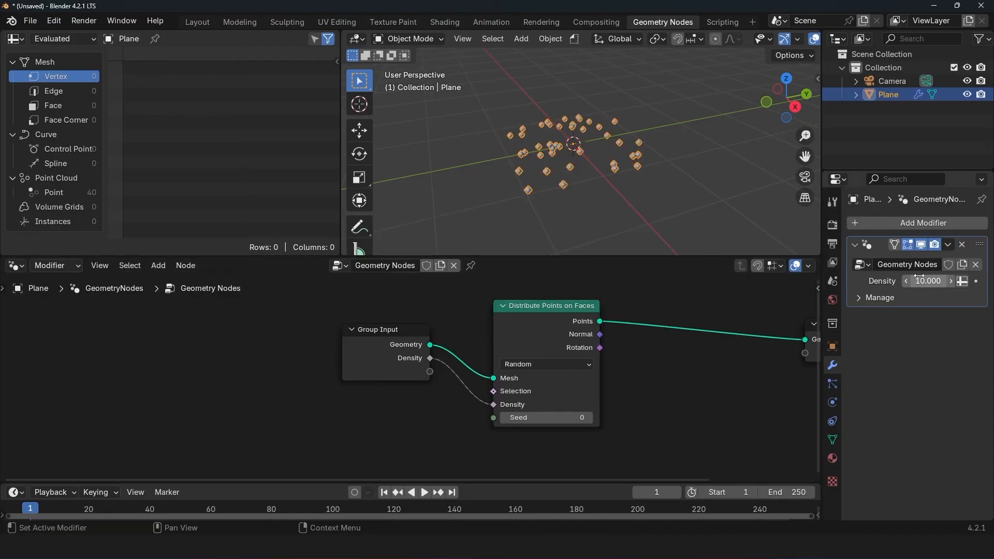
drag(928, 281, 963, 281)
middle_drag(530, 405, 294, 405)
scroll(427, 393, up, 2)
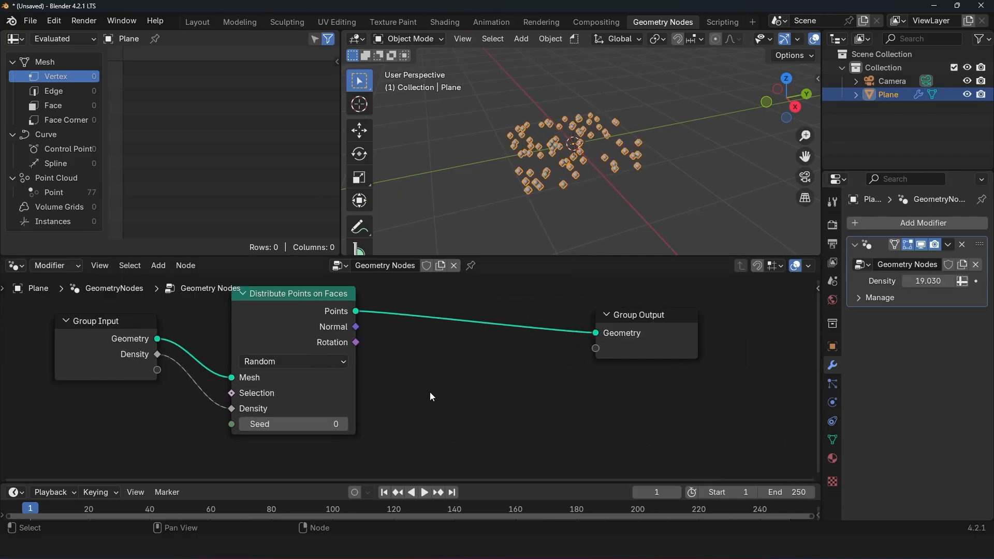
Step: Add a mesh circle beside the scattered points and reduce it to six vertices
shift+middle_drag(581, 220, 554, 227)
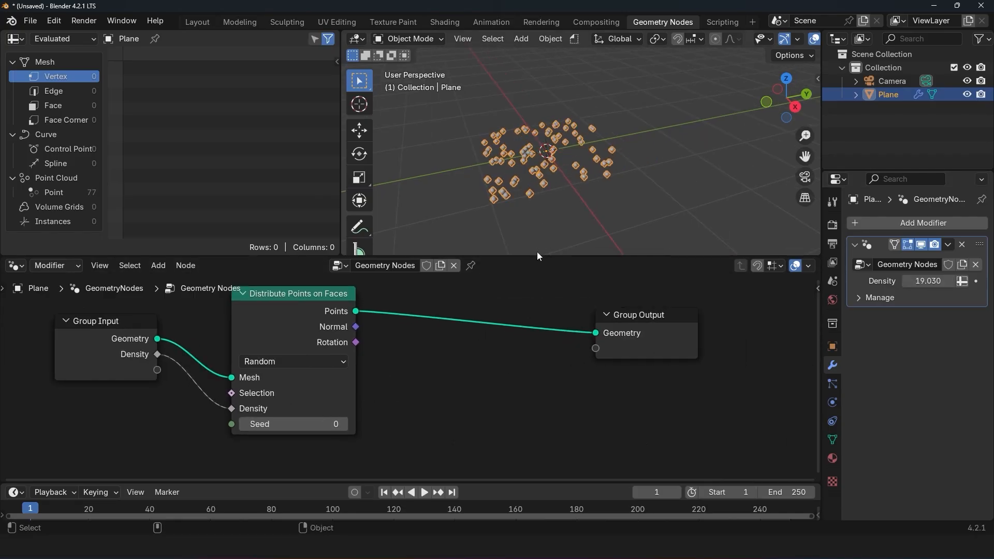
shift+middle_drag(616, 158, 576, 173)
click(615, 164)
key(shift+a)
mouse_move(617, 182)
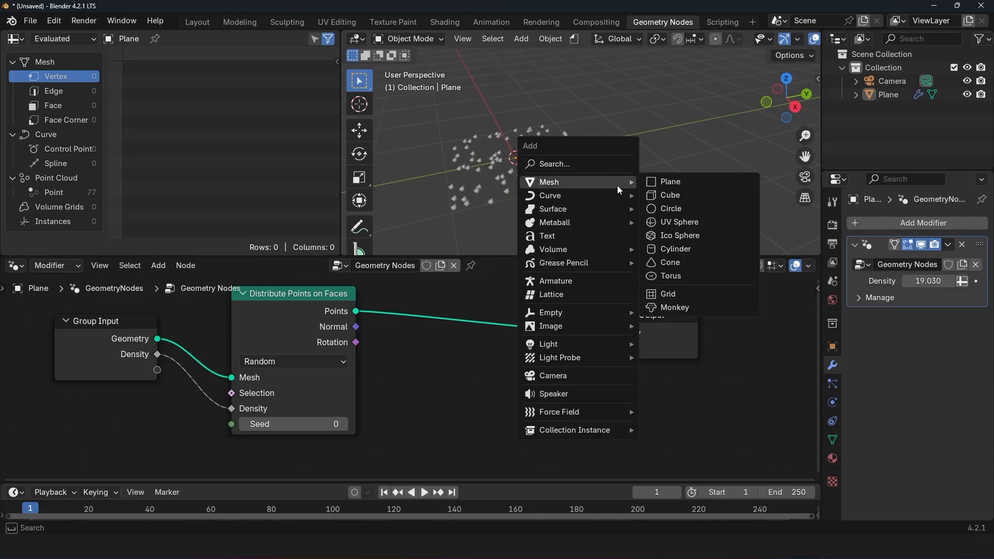
click(659, 209)
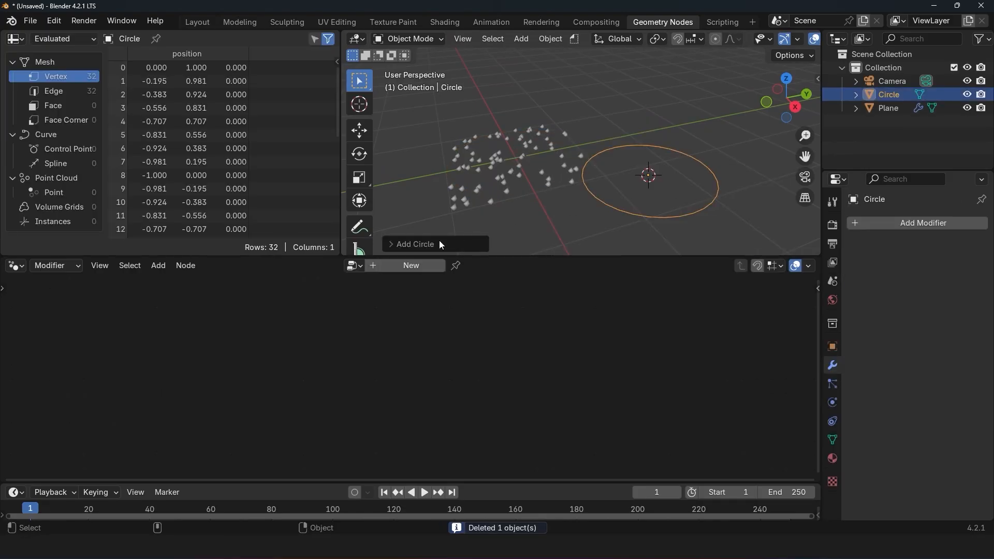
click(439, 240)
double_click(534, 100)
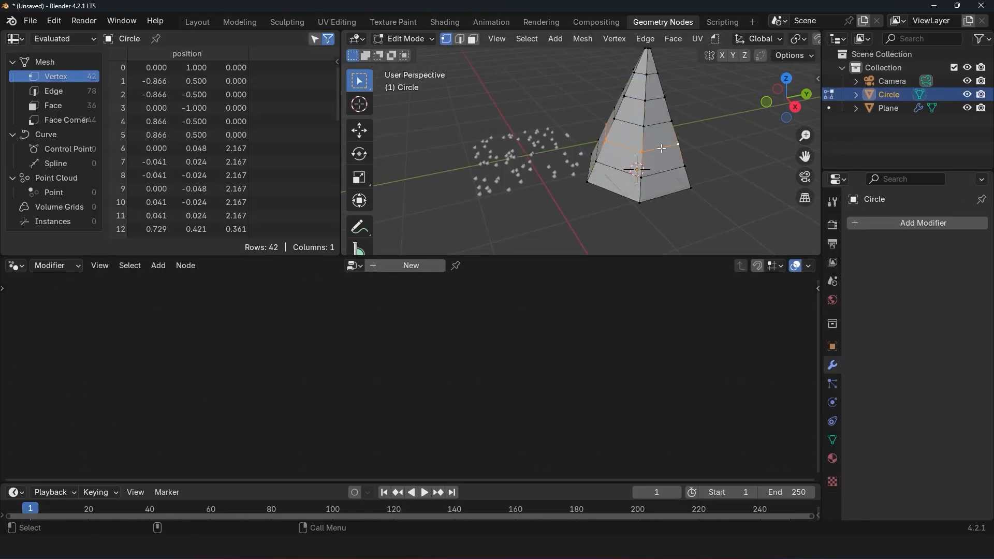
Step: Shape the circle into a tiered low-poly pine tree with a trunk and apply its object transform
key(ctrl+r)
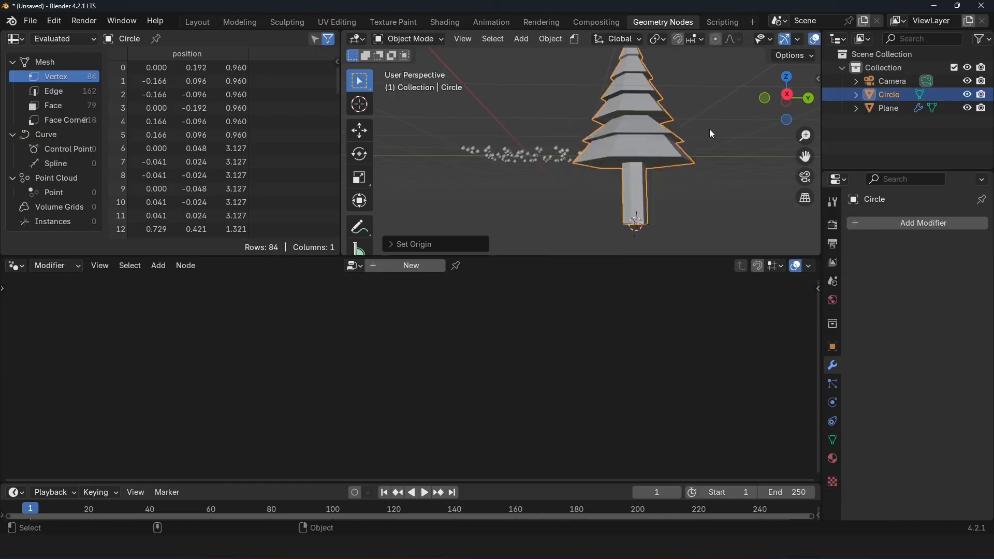
key(ctrl+a)
click(675, 194)
middle_drag(719, 239, 603, 169)
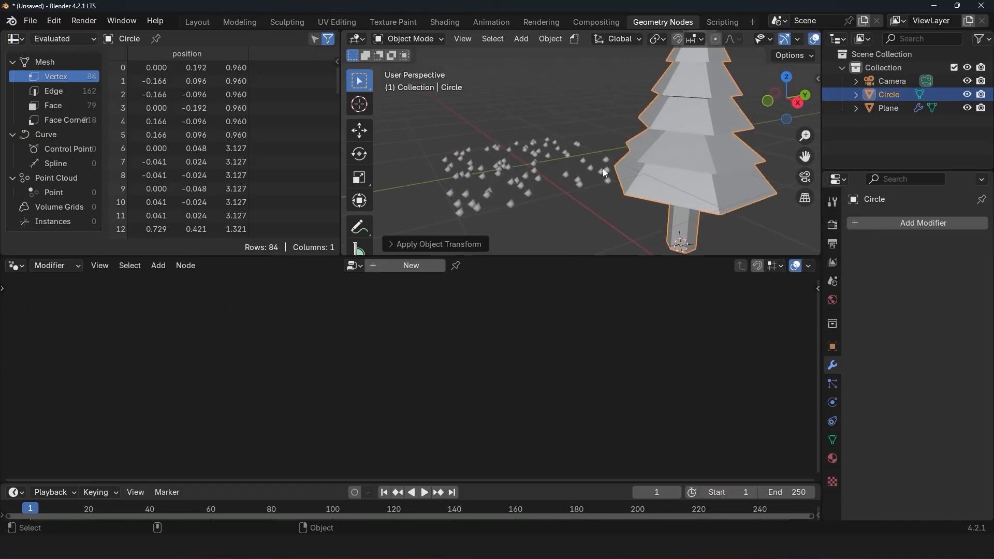
Step: Select the plane carrying the scattered points and rename it GN_forest generator
click(603, 169)
click(667, 181)
click(603, 165)
key(Home)
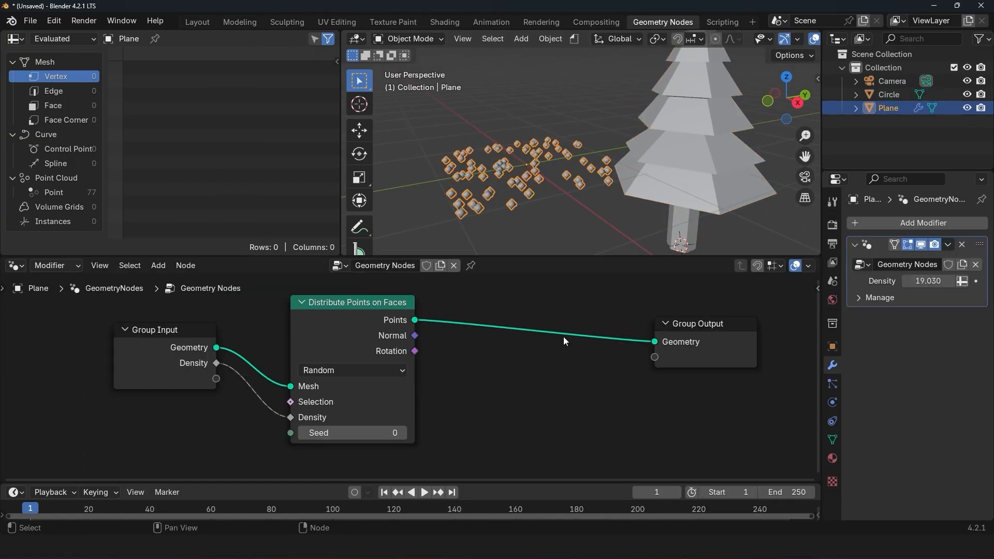
double_click(886, 108)
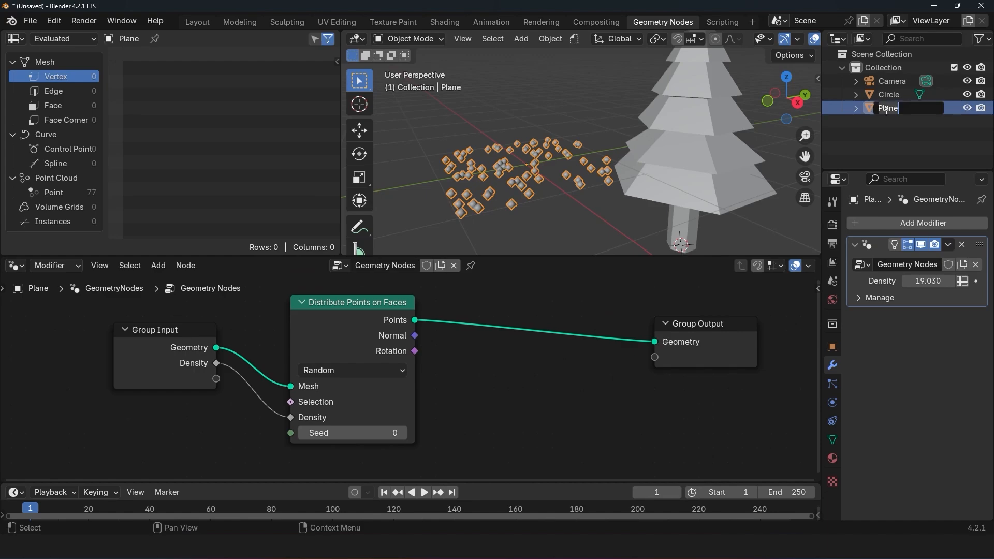
text(GN_forest generator)
key(Return)
Step: Rename the circle object holding the pine tree mesh as tree
click(889, 95)
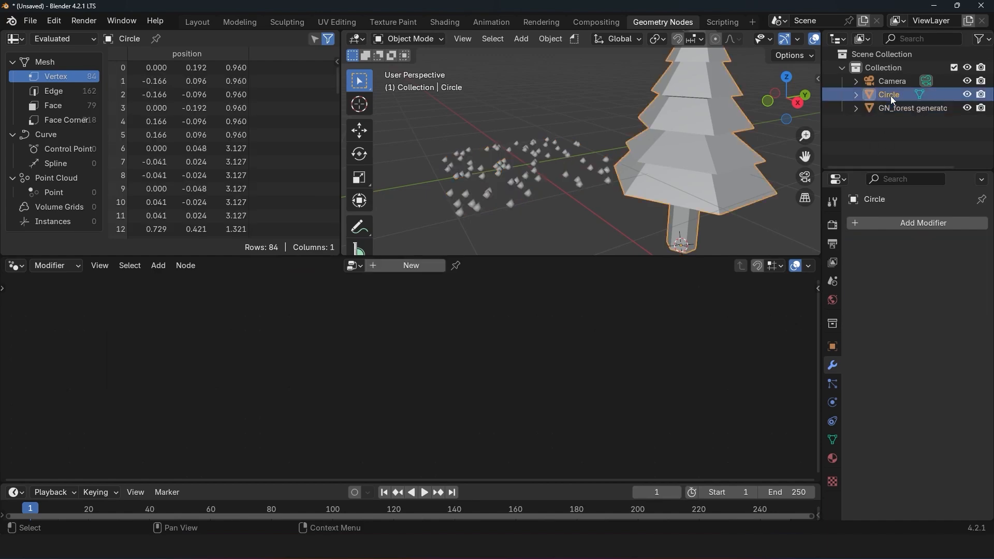
double_click(891, 95)
text(tree)
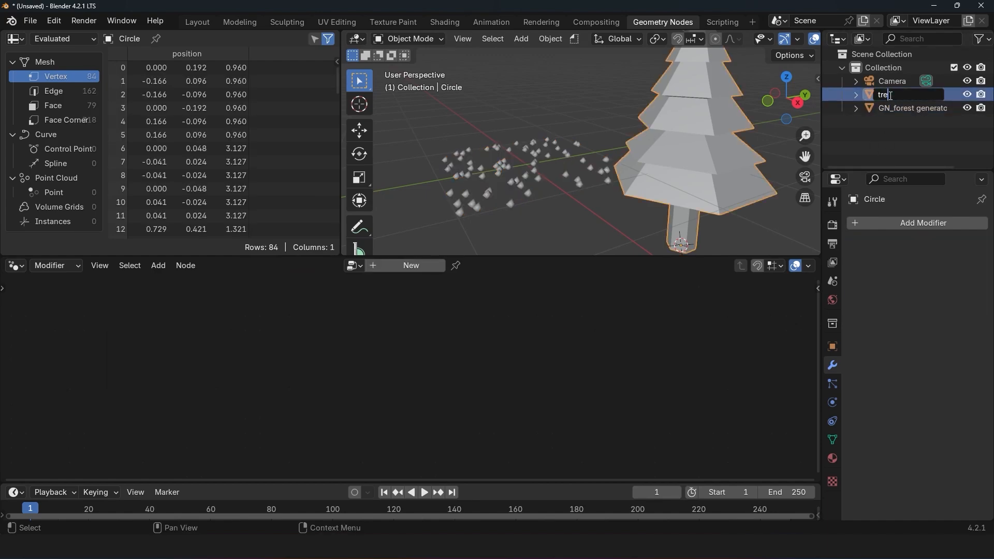
key(Return)
Step: Add an Object Info node to the forest generator's node tree and insert Instance on Points between Distribute Points on Faces and Group Output
click(905, 96)
drag(902, 97, 325, 452)
scroll(403, 431, down, 3)
key(shift+a)
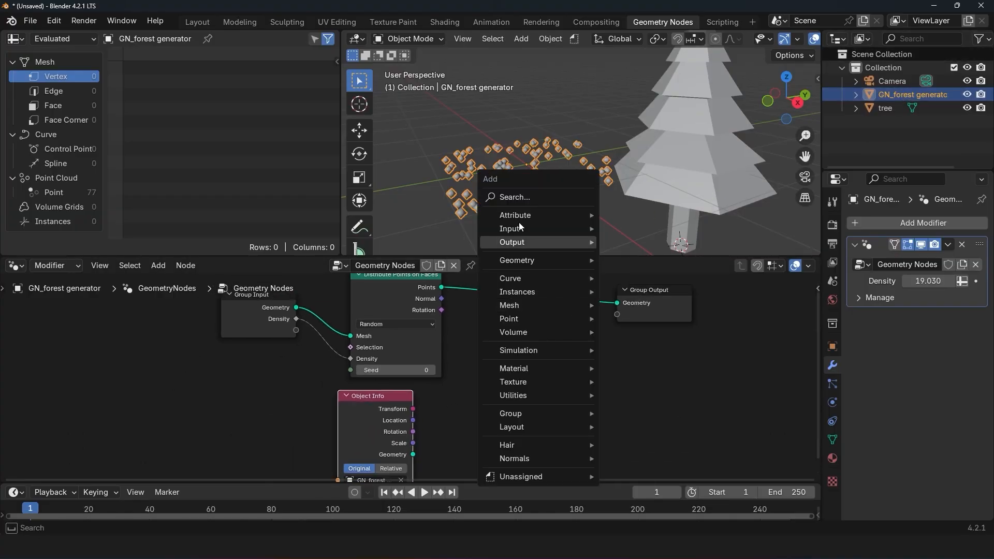
click(539, 199)
click(561, 228)
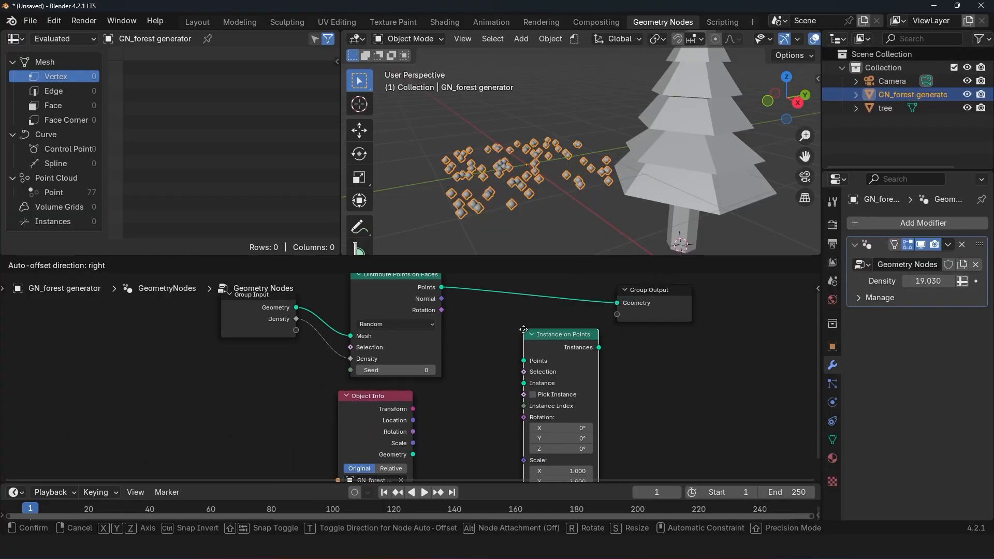
click(525, 346)
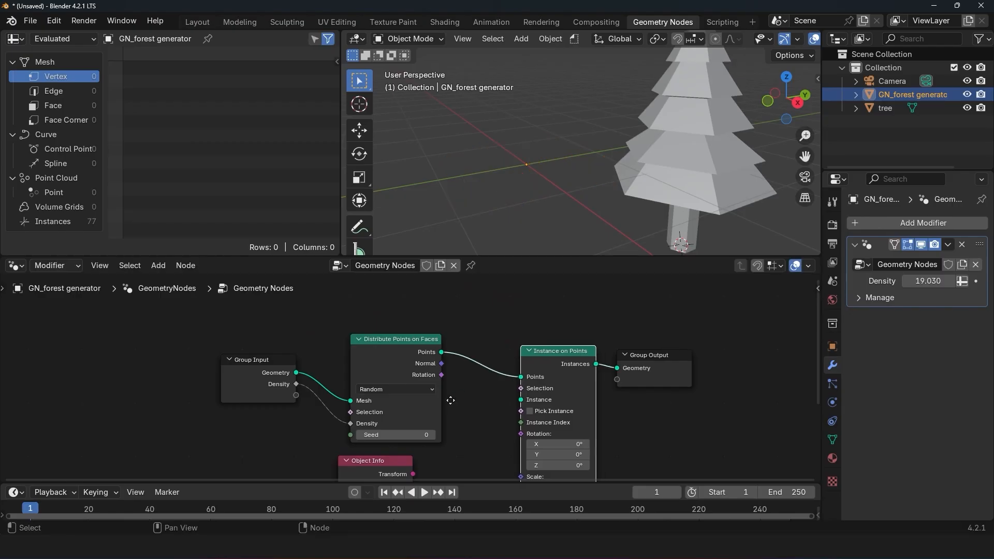
Step: Connect Object Info's Geometry to the Instance input of Instance on Points and set tree as its object
middle_drag(417, 466, 495, 404)
drag(492, 458, 599, 338)
scroll(412, 376, down, 2)
drag(883, 108, 443, 456)
scroll(538, 216, down, 3)
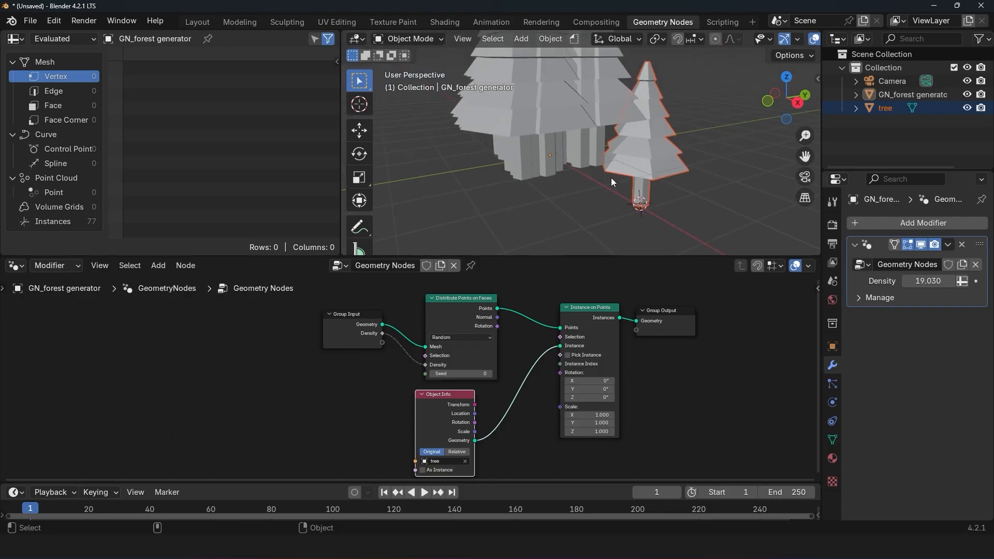
Step: Hide the original tree object in the viewport and select the forest generator object again
middle_drag(612, 178, 562, 174)
click(936, 96)
click(573, 191)
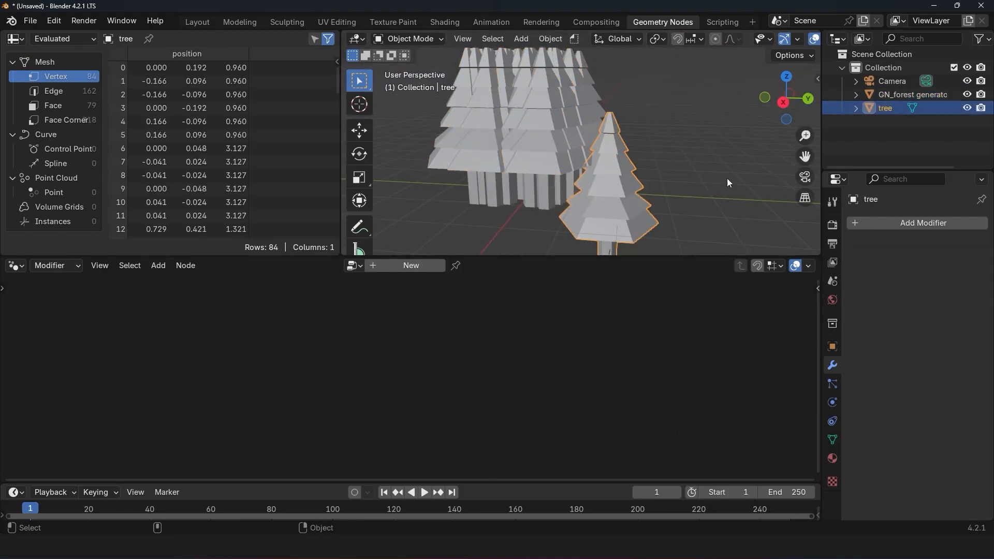
click(968, 107)
click(525, 114)
shift+middle_drag(533, 146, 540, 151)
scroll(558, 461, up, 2)
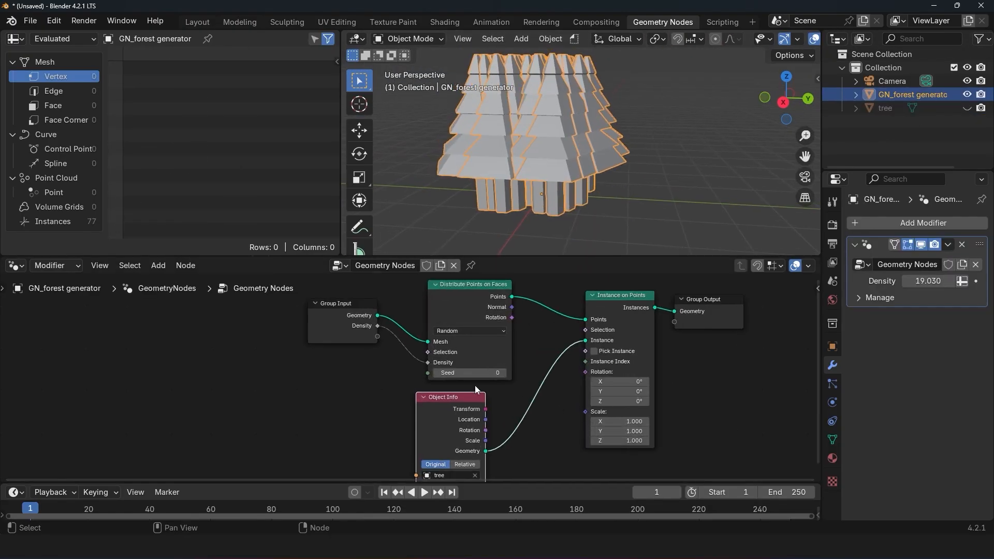
Step: Expose the Scale of Instance on Points through Group Input and set it to 0.560 on all three axes in the modifier
drag(586, 411, 370, 370)
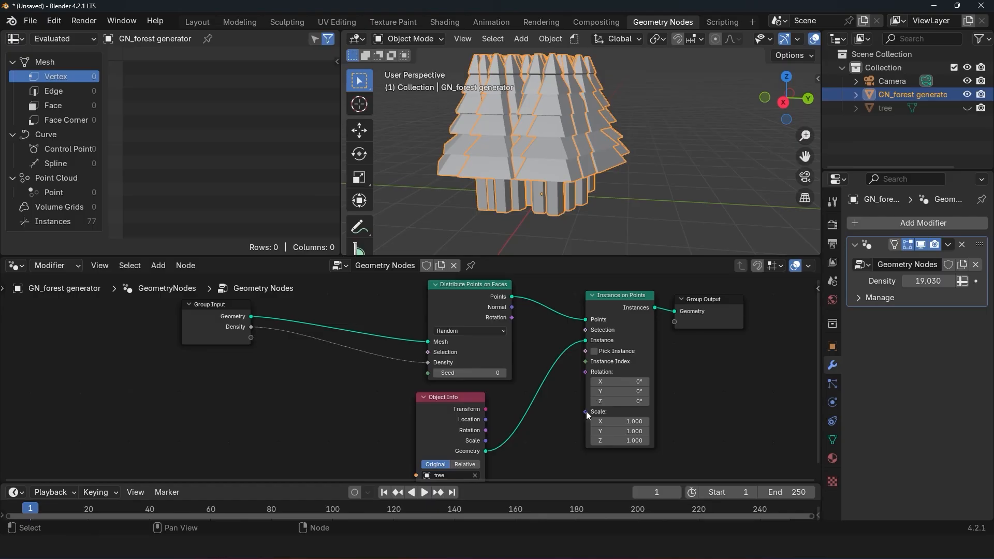
drag(586, 411, 251, 338)
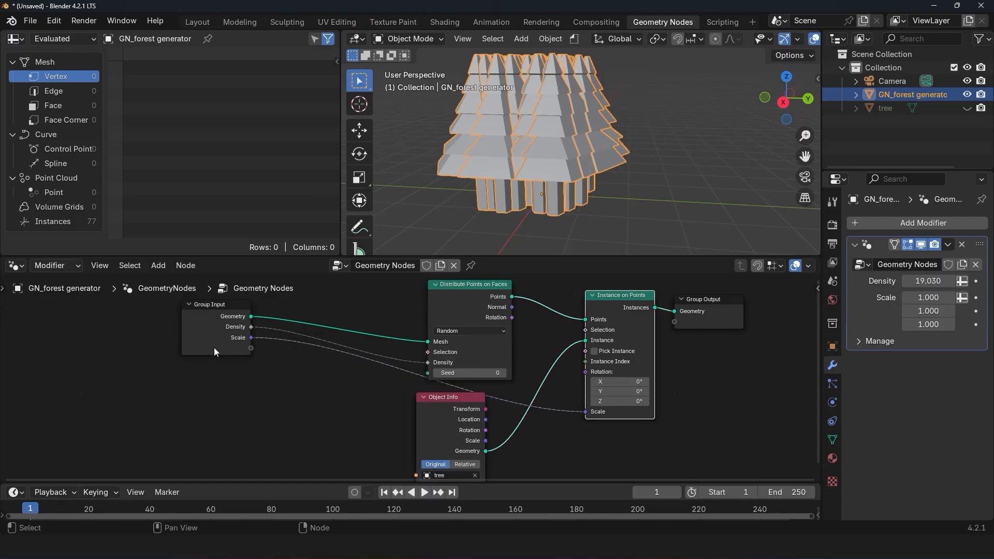
drag(937, 299, 927, 325)
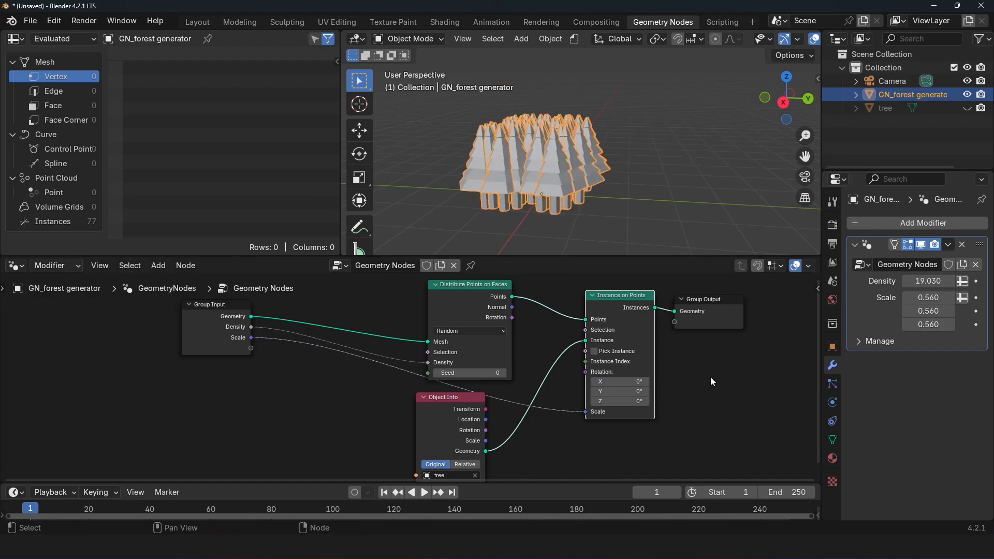
Step: Change the Scale group socket's type from Vector to Float
key(n)
scroll(751, 444, down, 2)
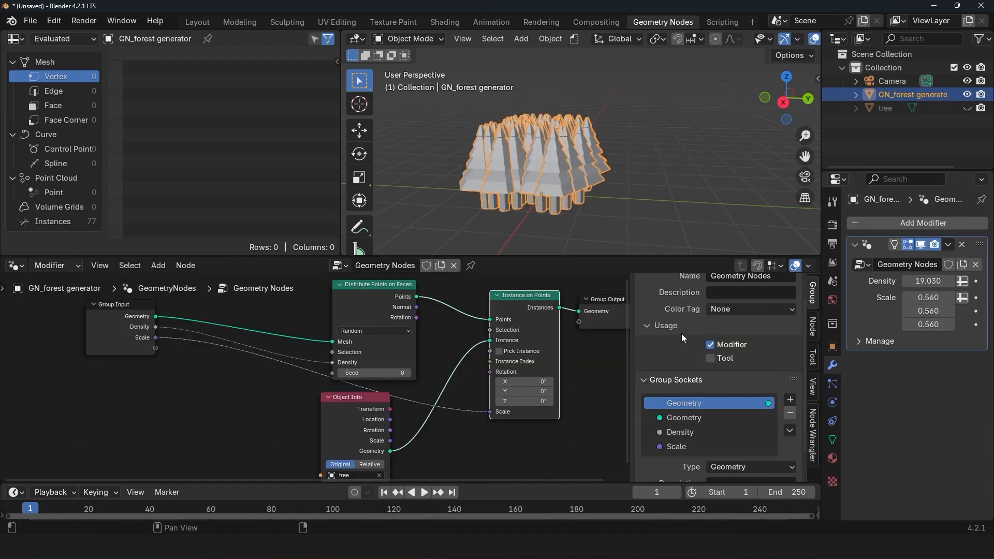
scroll(682, 336, up, 1)
scroll(730, 449, down, 1)
click(688, 446)
scroll(746, 467, down, 3)
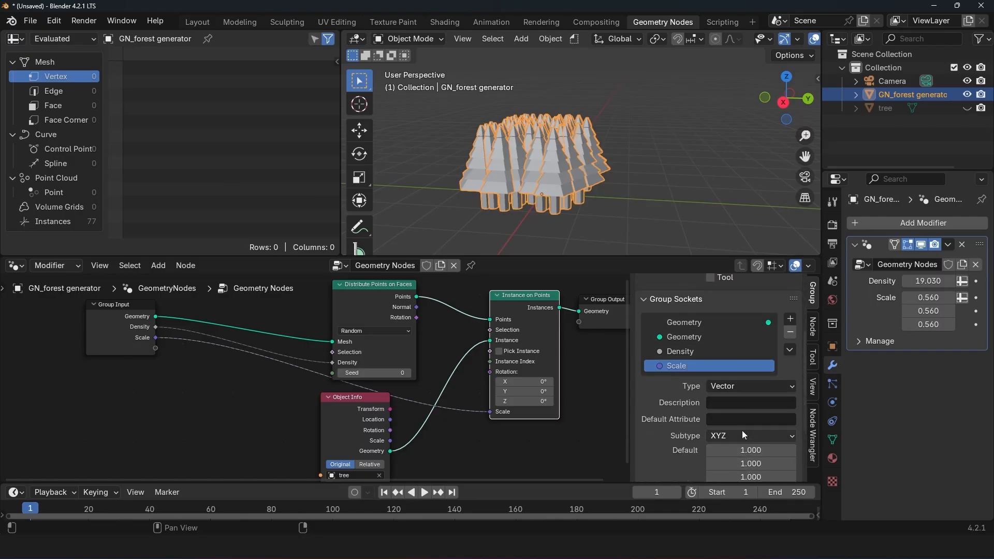
click(714, 390)
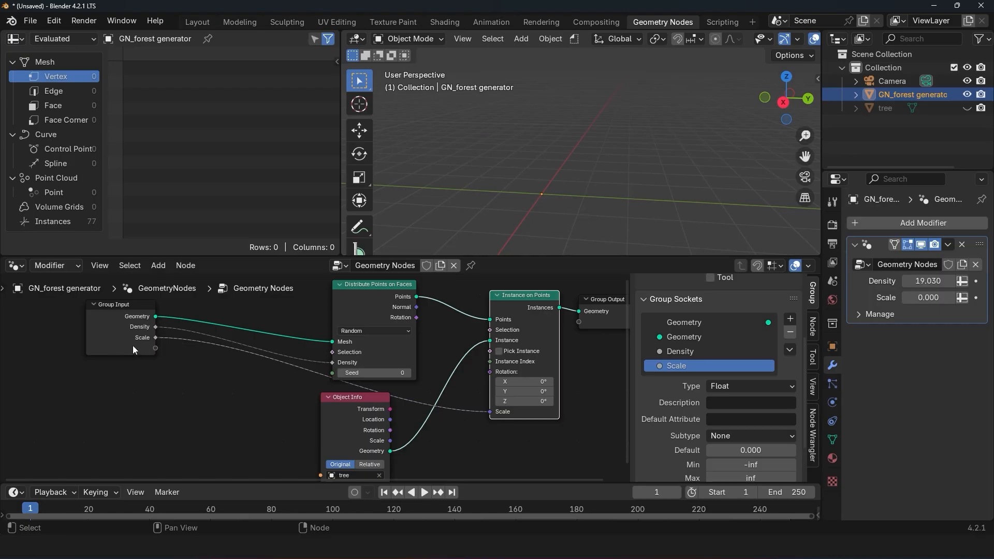
Step: Set the modifier's Scale to 0.220 and inspect the scattered trees
mouse_move(157, 340)
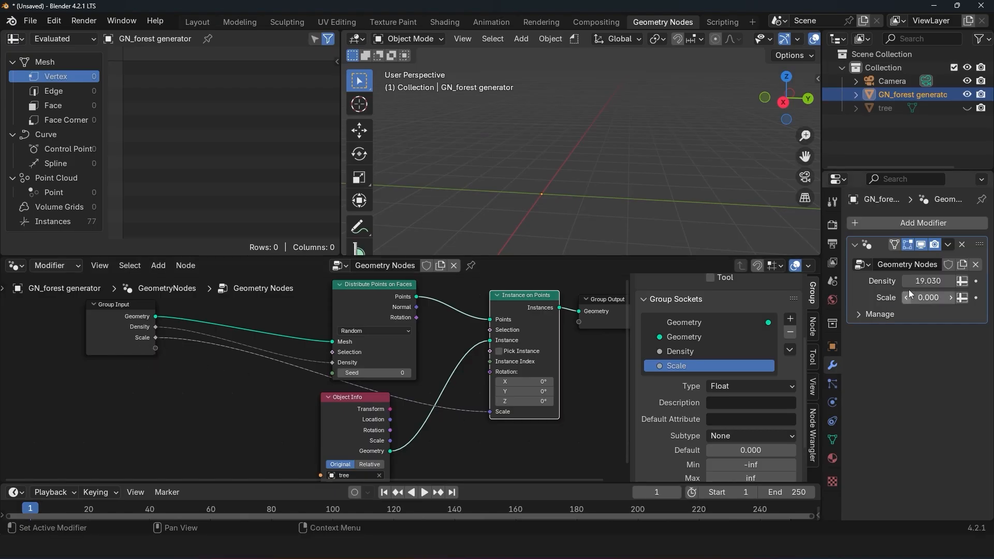
drag(927, 298, 943, 297)
click(592, 210)
scroll(588, 214, up, 4)
middle_drag(586, 217, 677, 178)
click(617, 147)
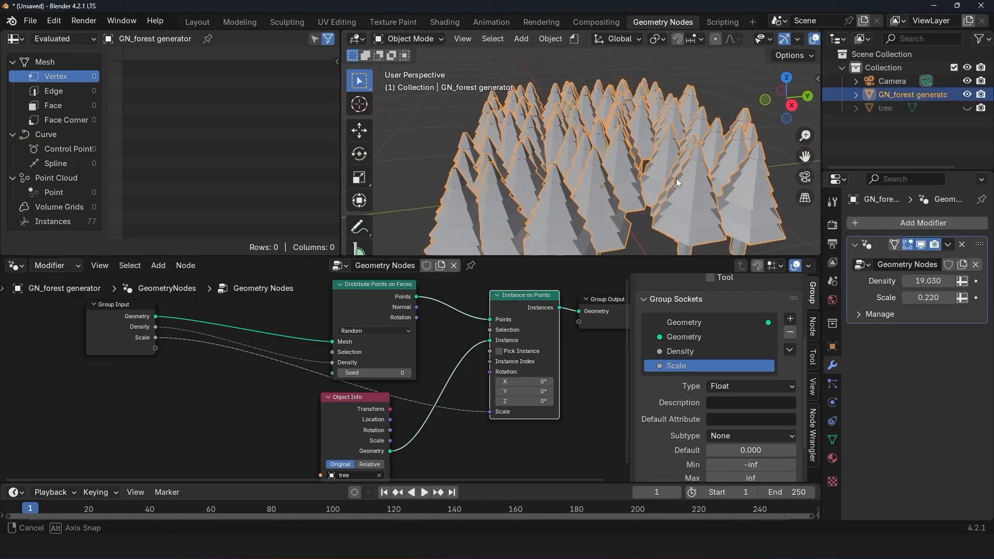
Step: Move the Instance on Points node slightly and preview the Points output of Distribute Points on Faces with a Viewer node
scroll(674, 179, down, 2)
scroll(493, 302, down, 3)
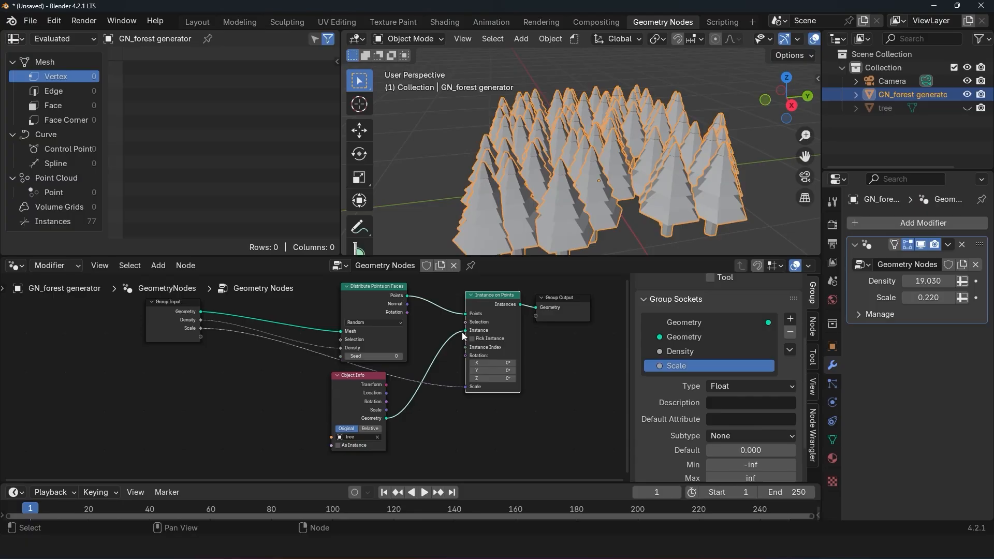
middle_drag(464, 336, 492, 356)
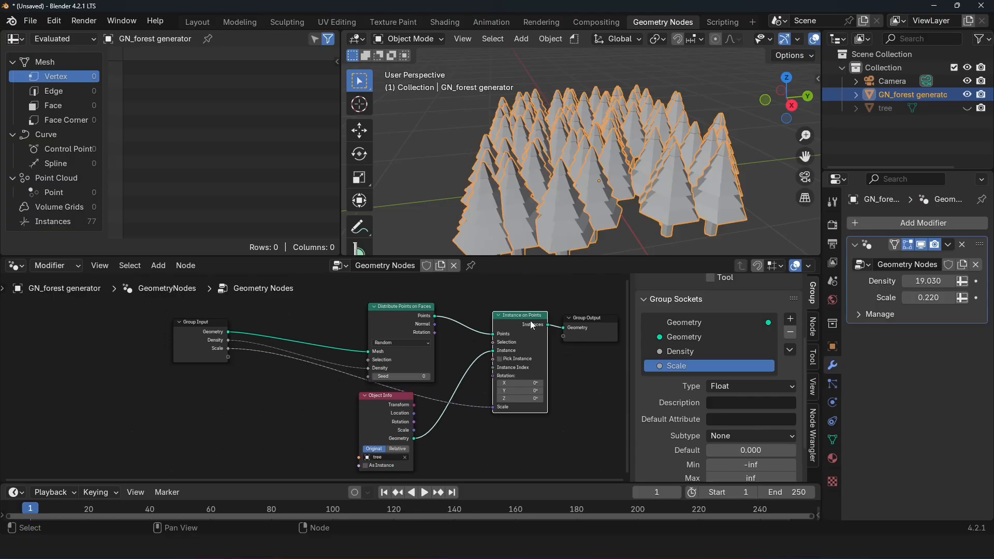
drag(529, 321, 524, 334)
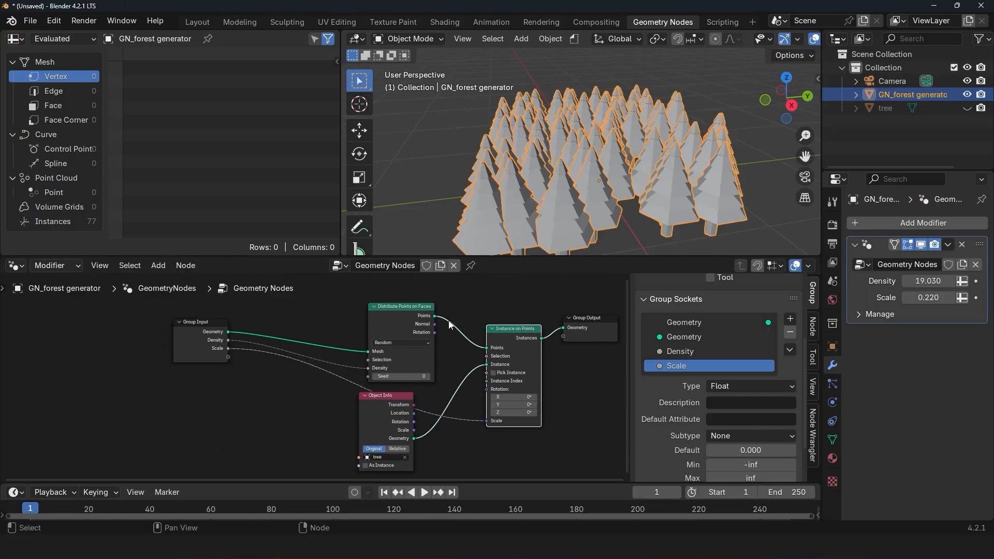
ctrl+shift+click(411, 316)
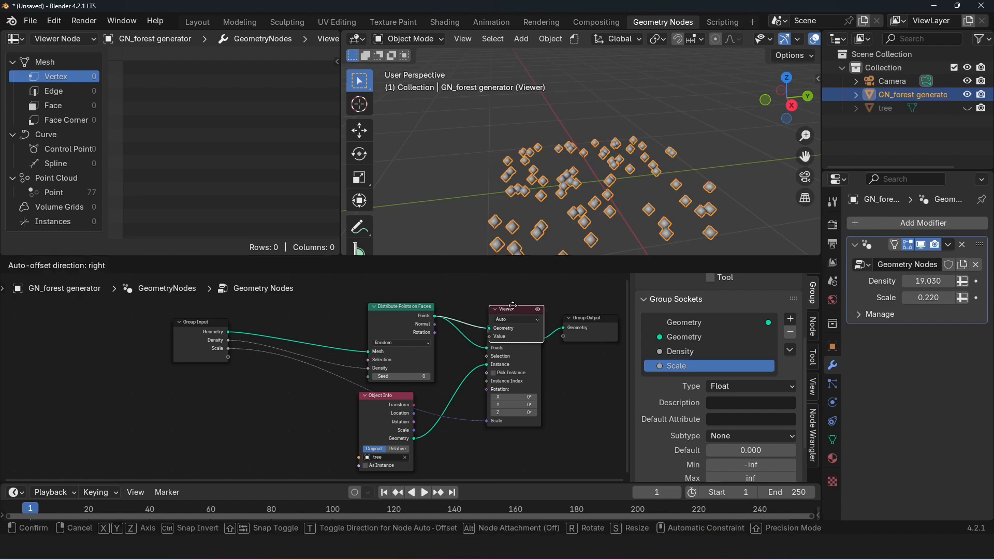
Step: Set the modifier's Density to 1000 and inspect the dense point cloud
click(926, 280)
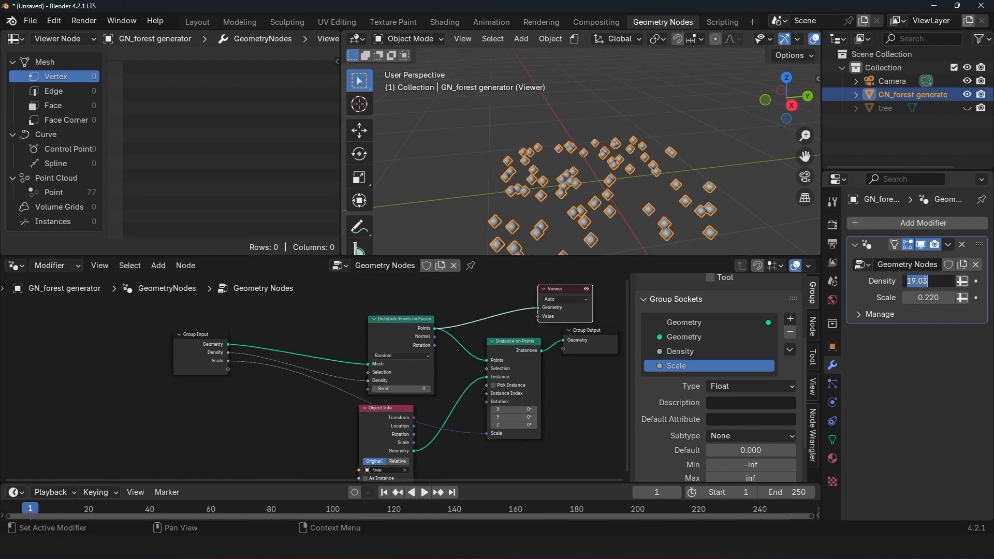
key(Return)
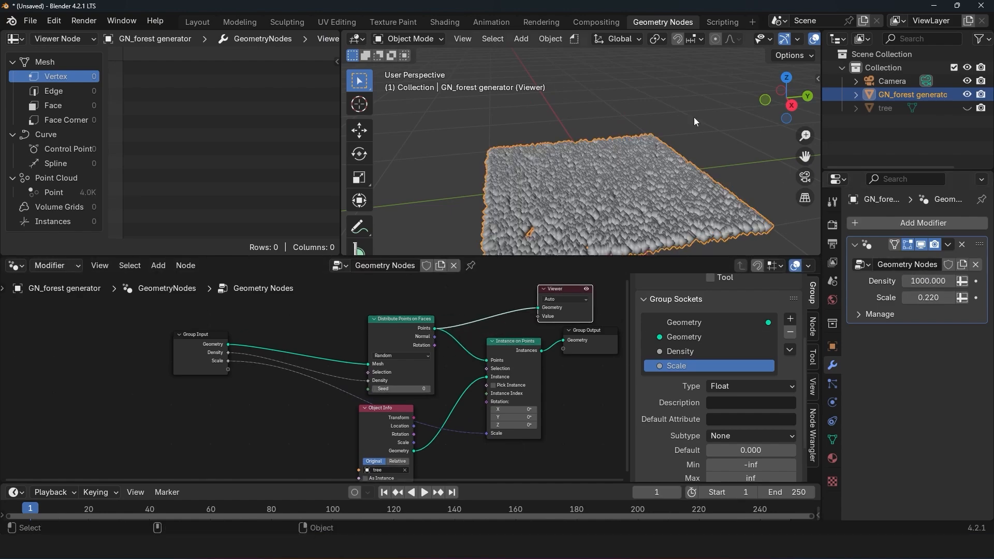
scroll(596, 133, up, 2)
middle_drag(596, 133, 663, 170)
scroll(653, 194, down, 4)
scroll(663, 170, up, 3)
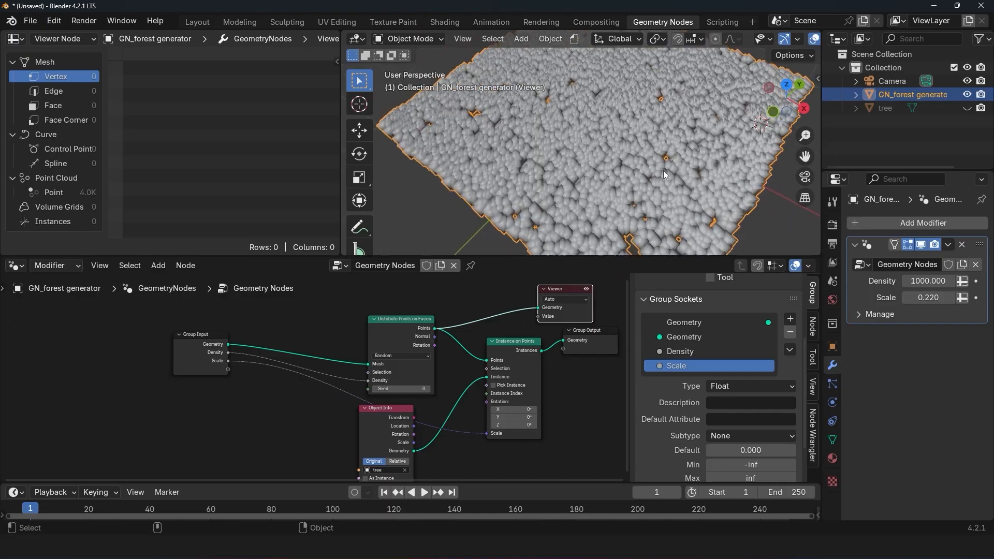
Step: Add a Noise Texture node above Group Input and preview its Fac output on the points through the Viewer
middle_drag(458, 318, 482, 363)
scroll(483, 363, up, 1)
key(shift+a)
click(290, 244)
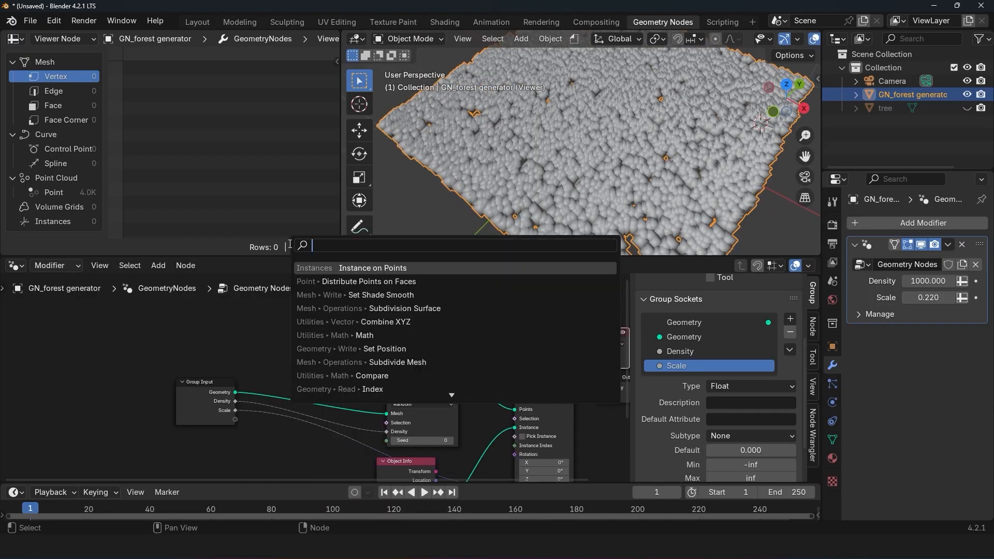
text(noise)
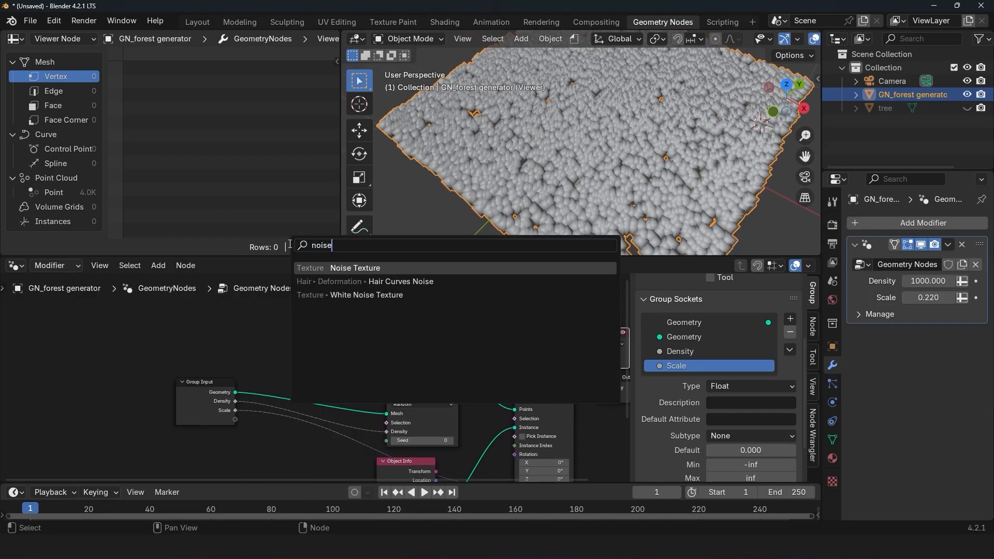
key(Return)
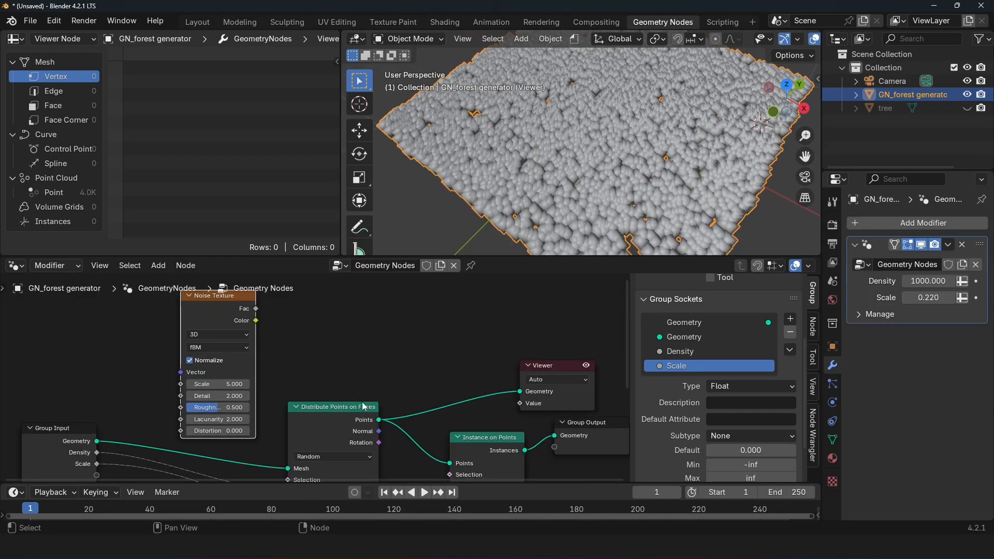
ctrl+shift+click(244, 311)
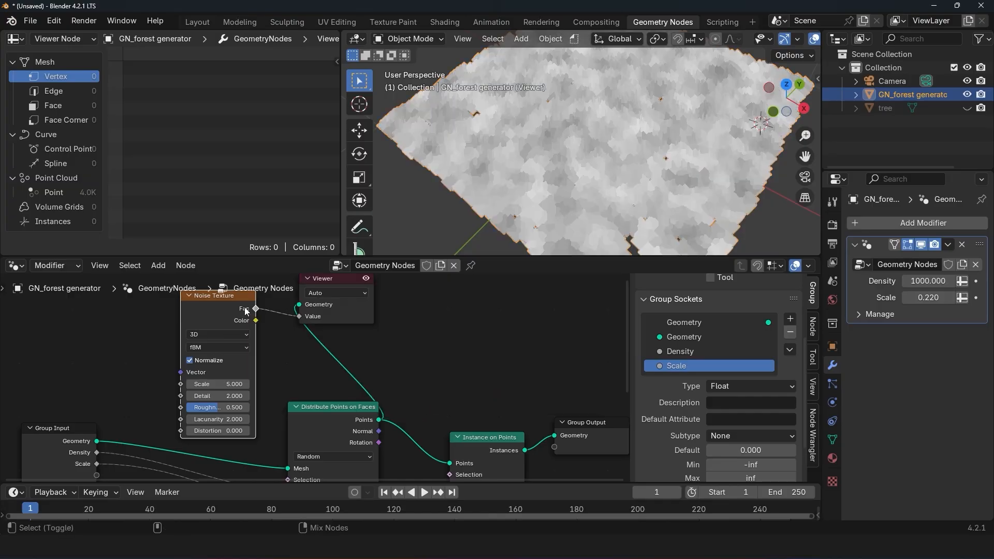
Step: Move the Viewer node beyond Distribute Points on Faces and preview the Instances output of Instance on Points with the noise values
scroll(607, 145, down, 3)
middle_drag(549, 155, 582, 138)
scroll(583, 139, up, 2)
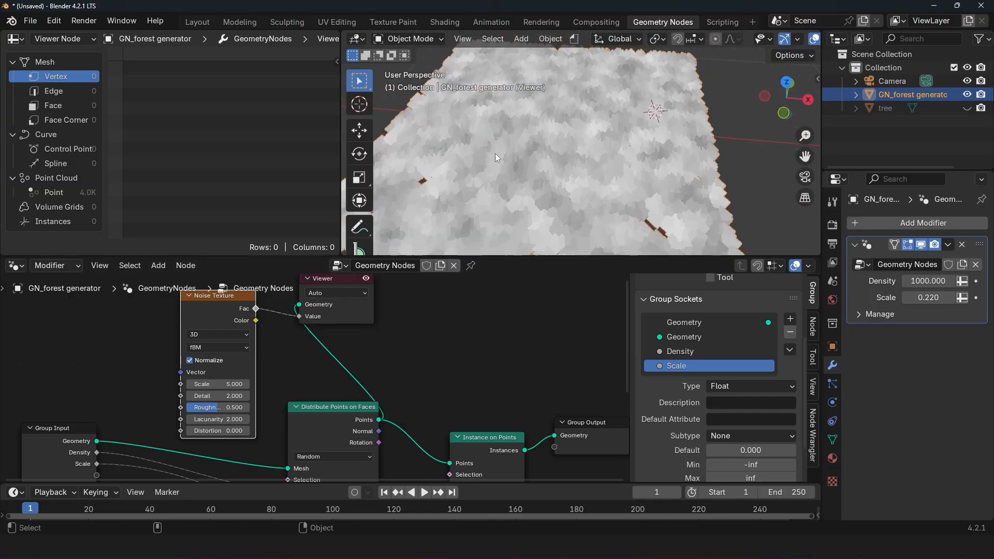
drag(356, 309, 555, 369)
middle_drag(505, 421, 436, 381)
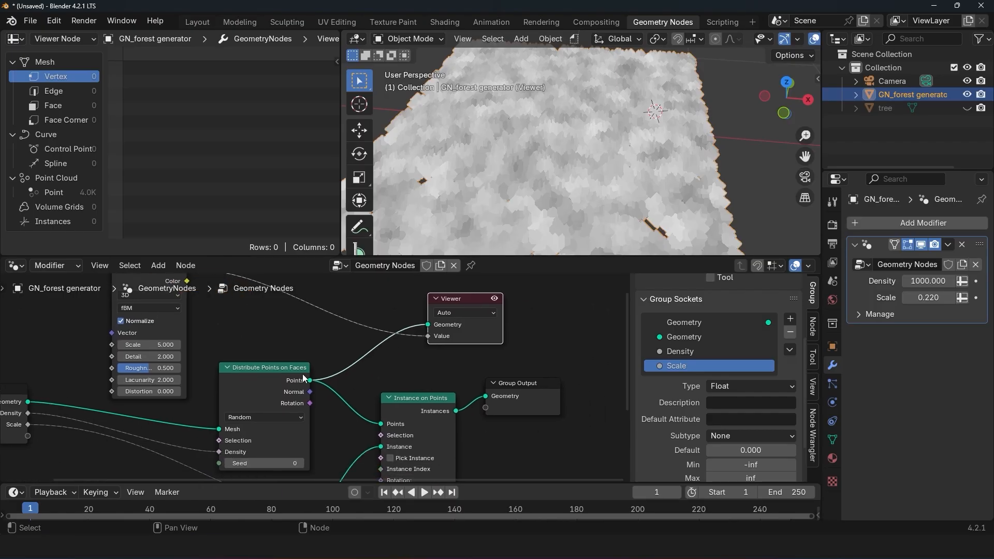
scroll(452, 383, down, 2)
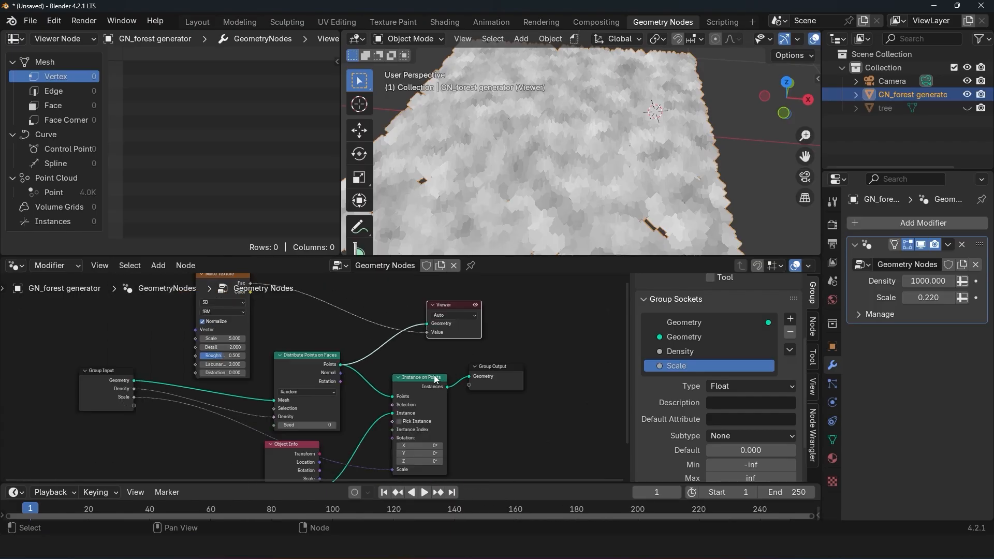
ctrl+shift+click(433, 383)
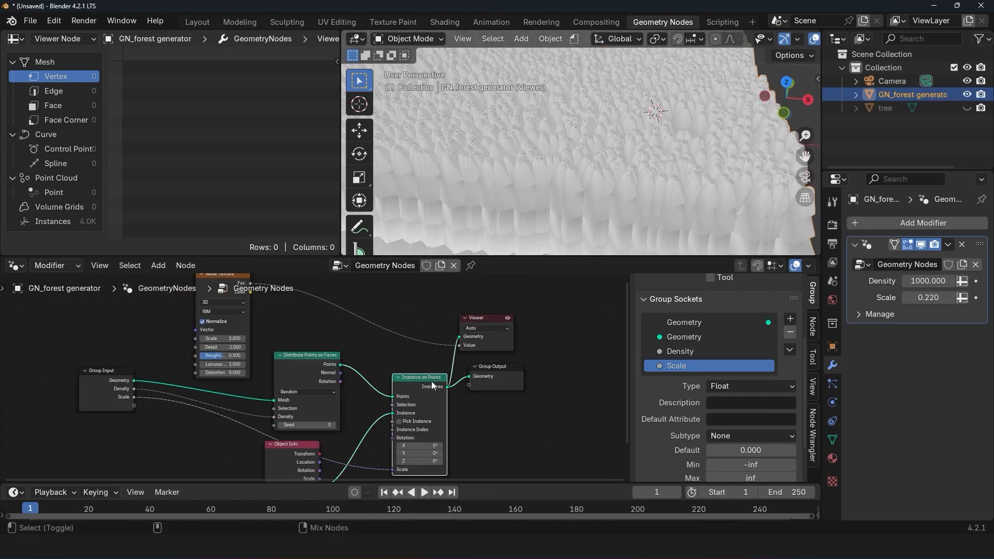
Step: Set the Viewer node's domain to Instance and inspect the noise shading on the tree instances
scroll(582, 188, down, 4)
middle_drag(583, 189, 607, 181)
scroll(537, 160, up, 4)
click(496, 331)
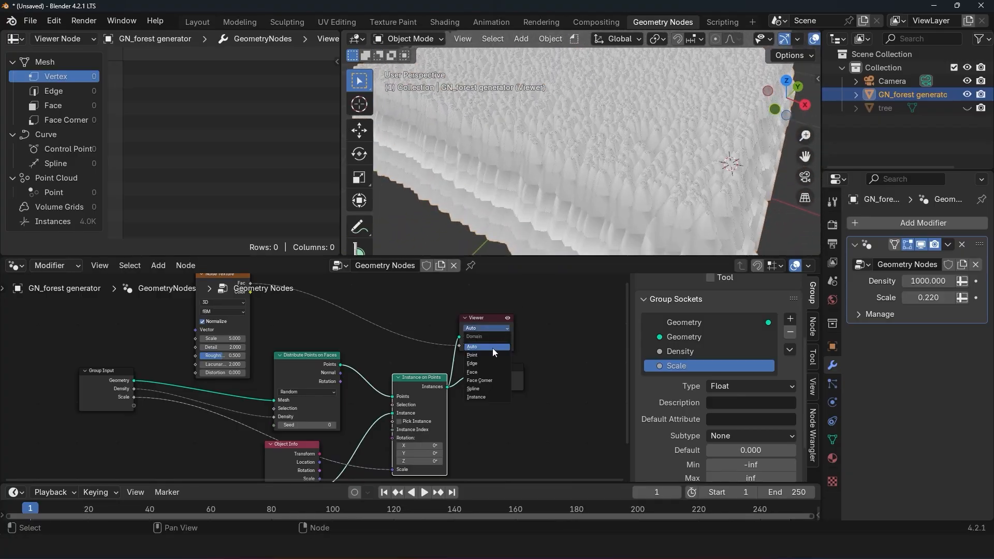
click(486, 397)
middle_drag(597, 132, 609, 113)
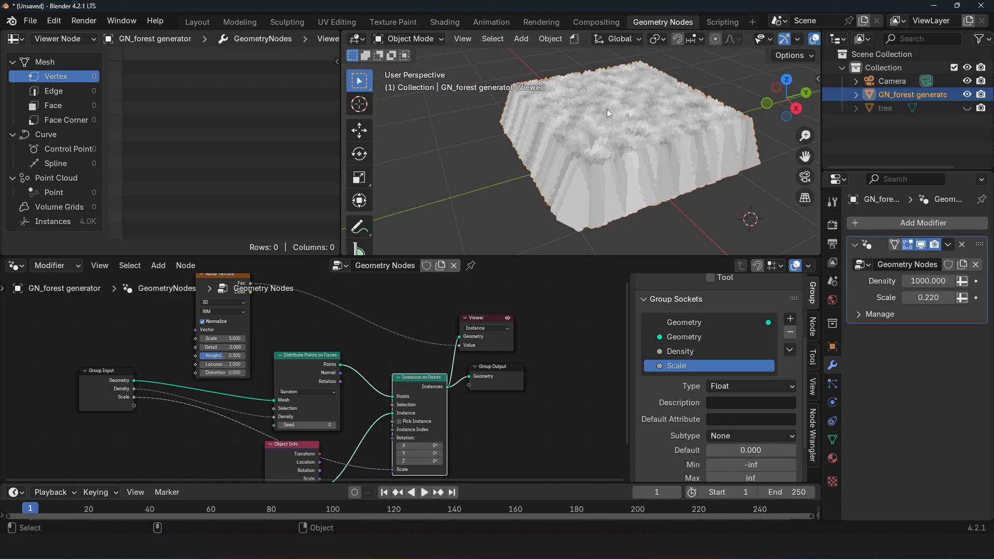
Step: Try Noise Texture Scale values of 1.000 and 2.000 and compare the patterns on the instances
middle_drag(315, 340, 406, 365)
drag(321, 362, 281, 362)
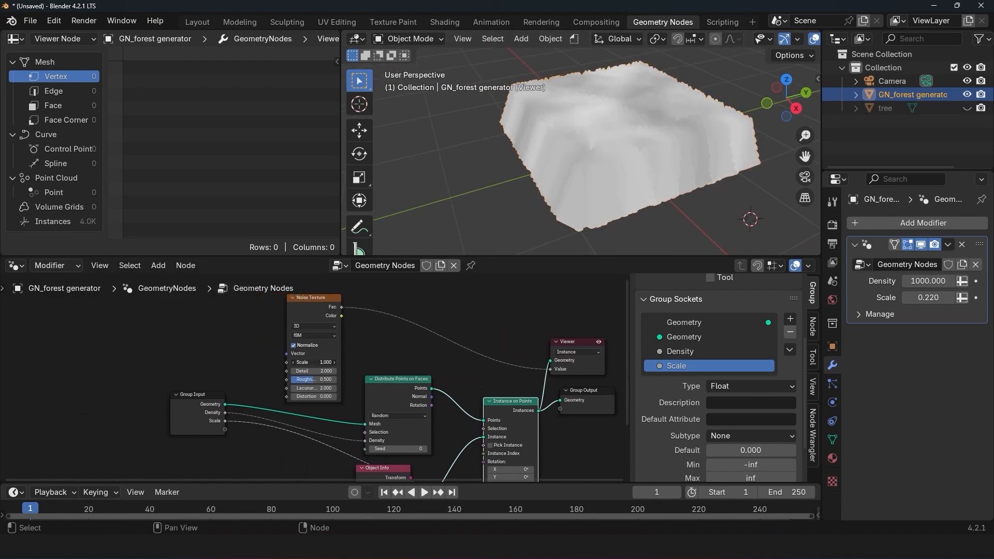
scroll(485, 193, up, 2)
middle_drag(484, 192, 593, 186)
drag(323, 364, 332, 364)
scroll(490, 216, down, 1)
middle_drag(490, 216, 462, 206)
Step: Insert a Math node set to Subtract between the Noise Texture and the Viewer, and set the noise Scale to 1.890
key(shift+a)
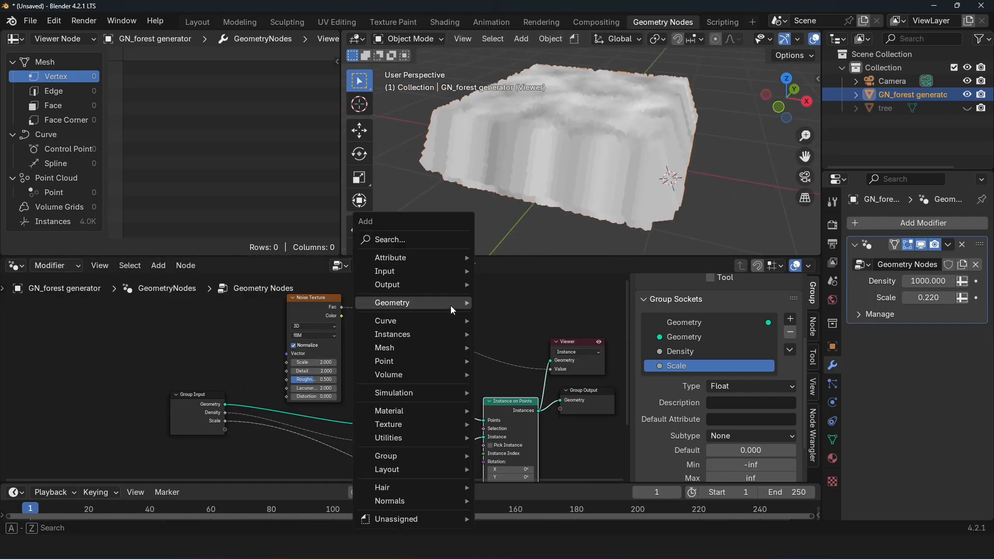
click(423, 242)
text(math)
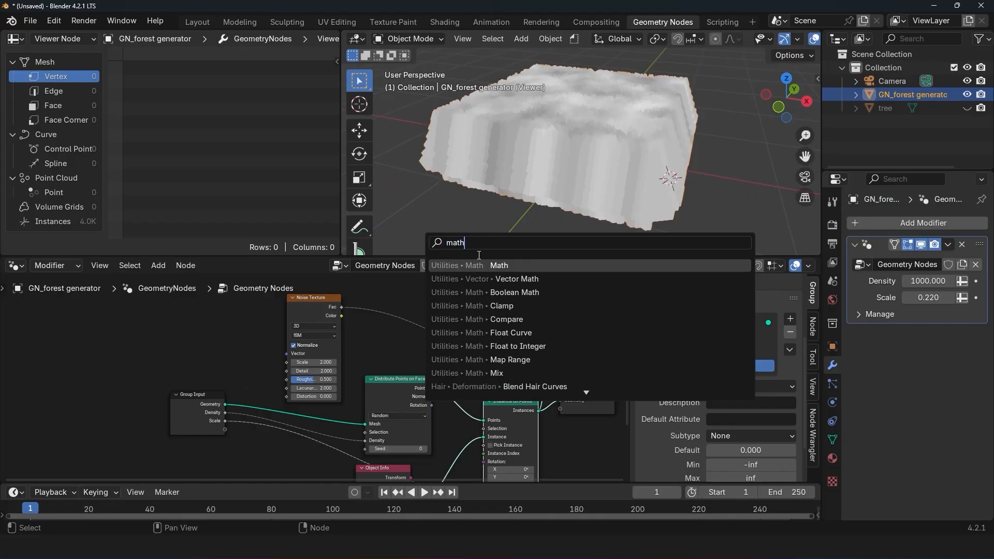
key(Return)
click(421, 311)
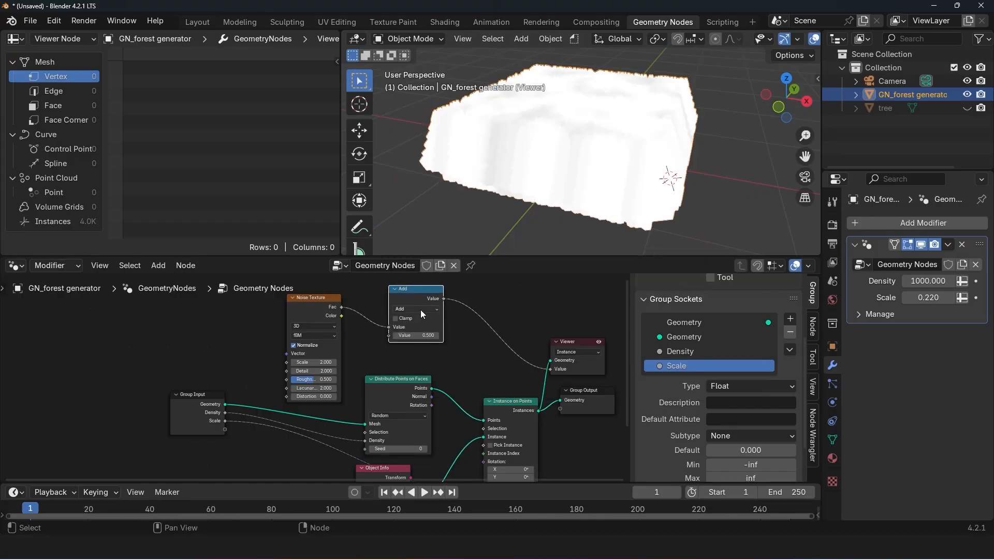
click(421, 311)
click(415, 338)
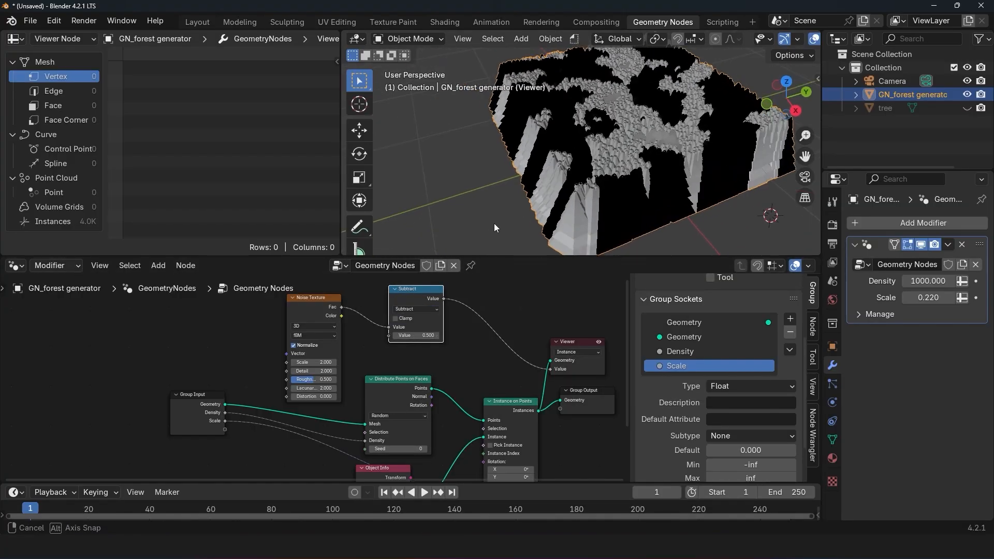
mouse_move(319, 361)
shift+mouse_down()
mouse_move(345, 361)
mouse_move(314, 361)
shift+mouse_up()
Step: Spread the nodes further apart and connect the Subtract node's Value output to the Scale input of Instance on Points
middle_drag(521, 387, 377, 336)
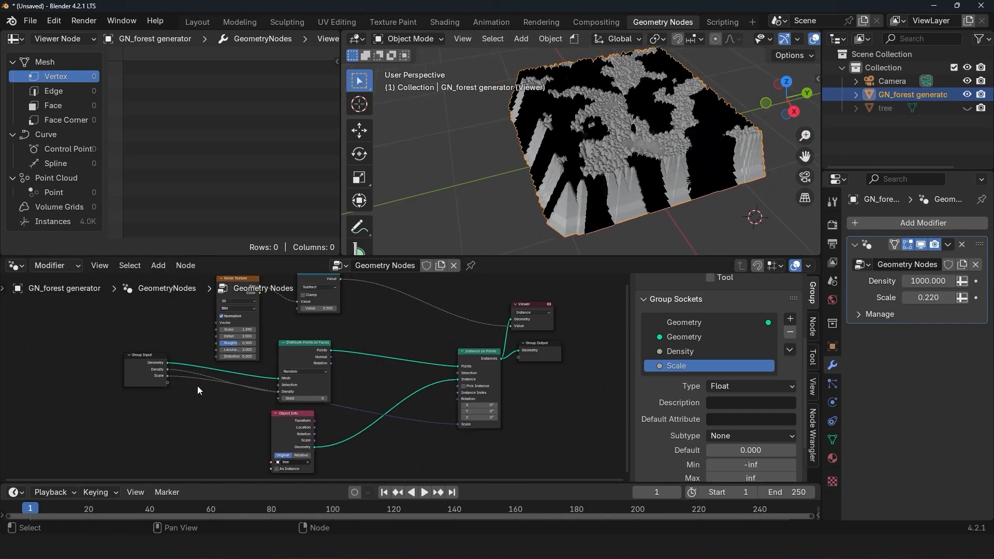
scroll(173, 381, up, 3)
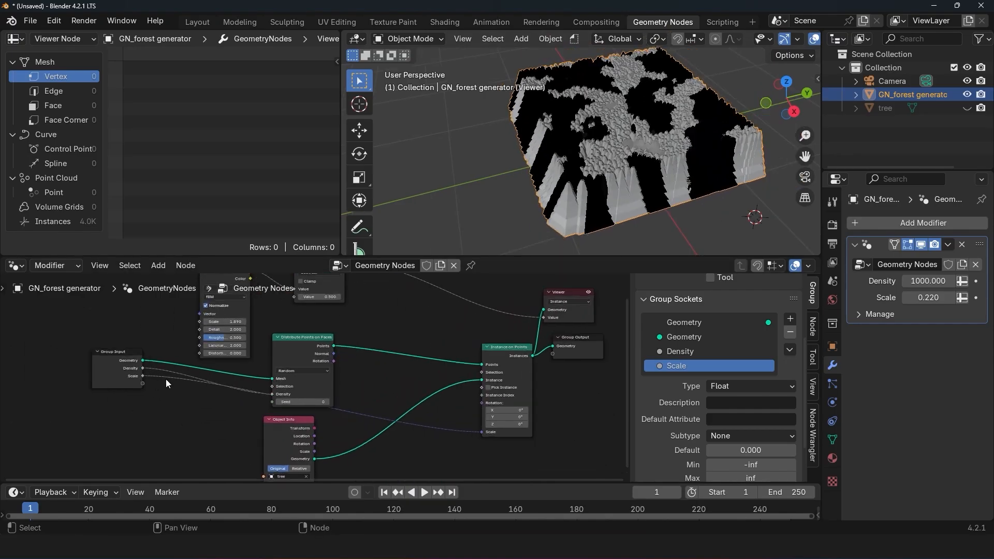
drag(118, 371, 114, 374)
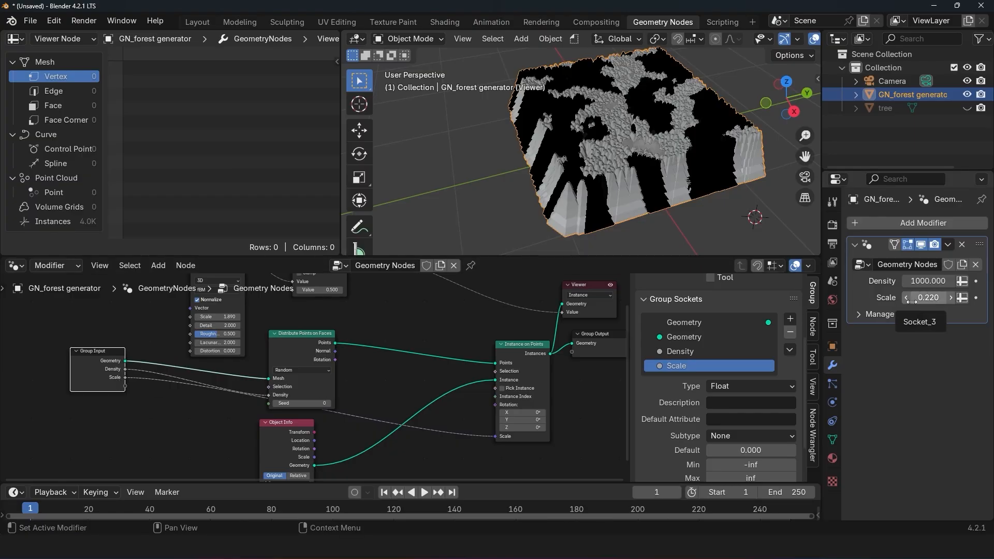
scroll(342, 321, down, 1)
drag(341, 298, 459, 439)
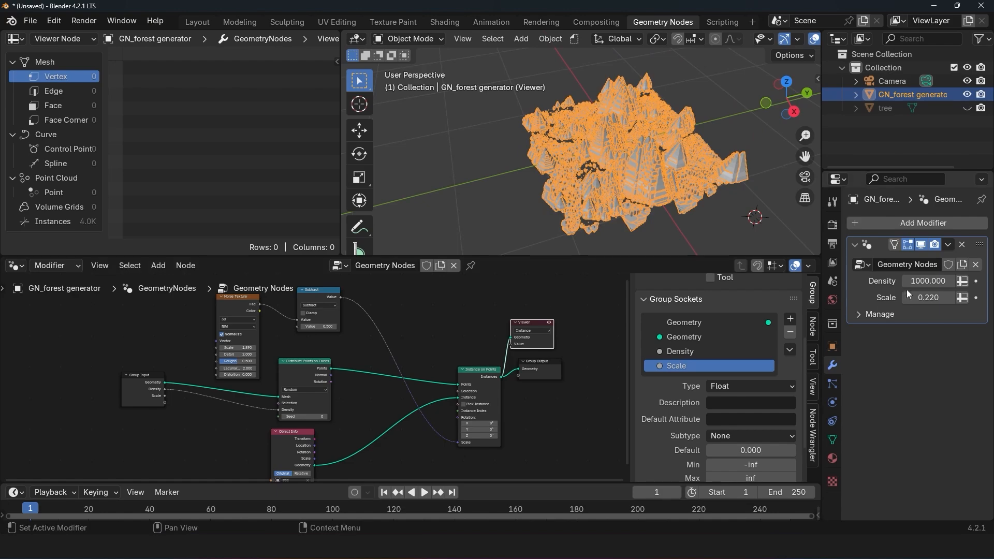
Step: Deselect everything, inspect the noise-scaled trees up close and activate the Annotate tool
key(alt+a)
scroll(648, 145, up, 3)
middle_drag(654, 150, 527, 166)
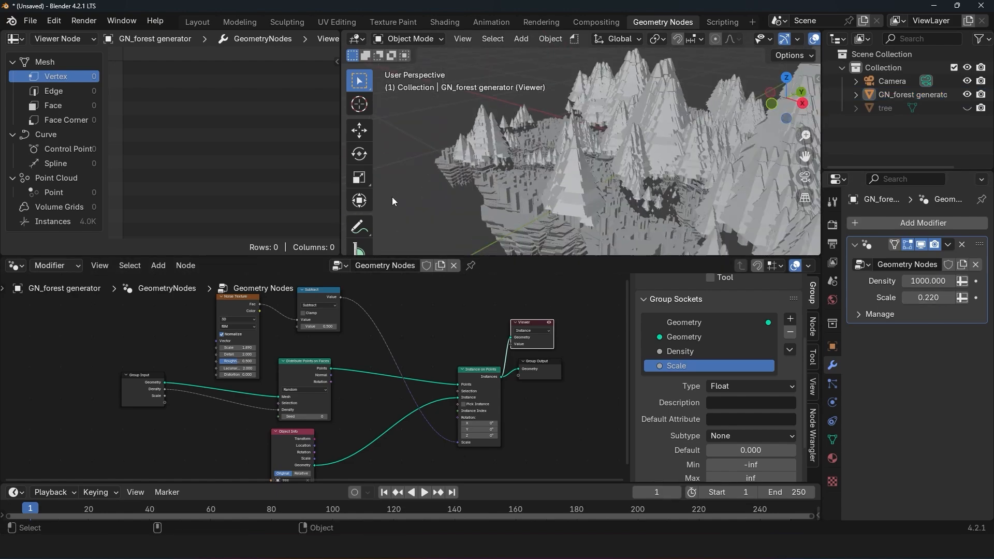
click(359, 226)
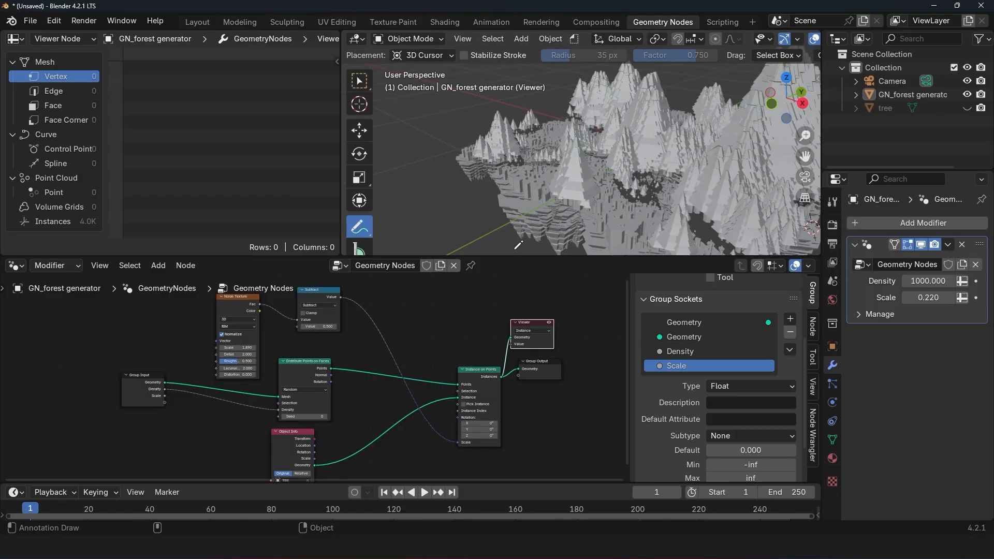
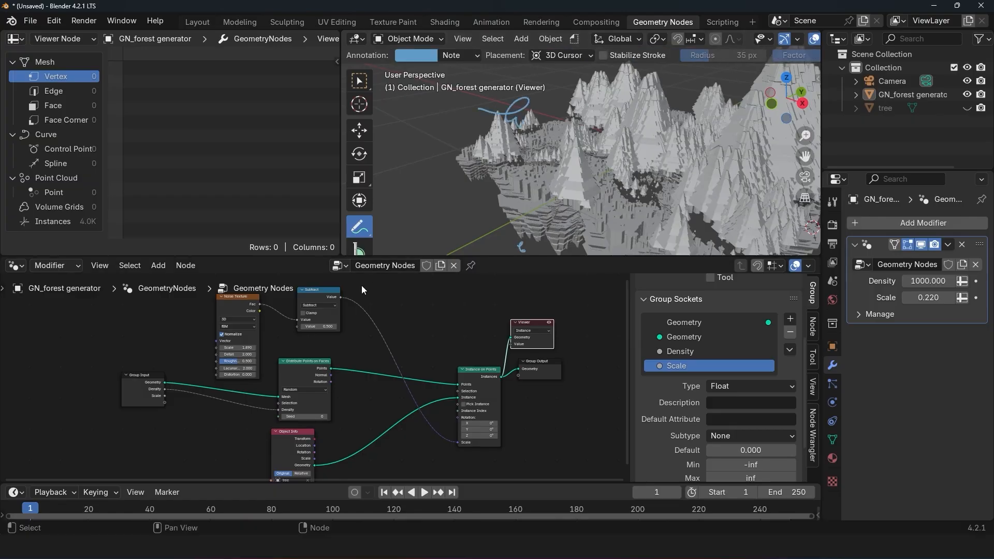
Step: Mute the Subtract node to compare the tree scales without it, and unmute it again
click(321, 297)
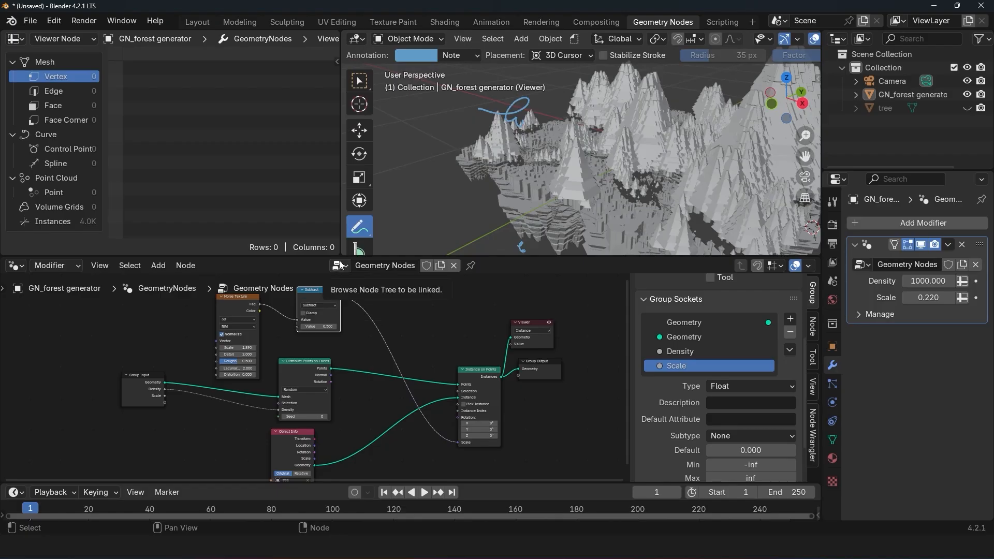
key(m)
scroll(501, 129, down, 8)
middle_drag(466, 133, 544, 99)
scroll(538, 140, up, 6)
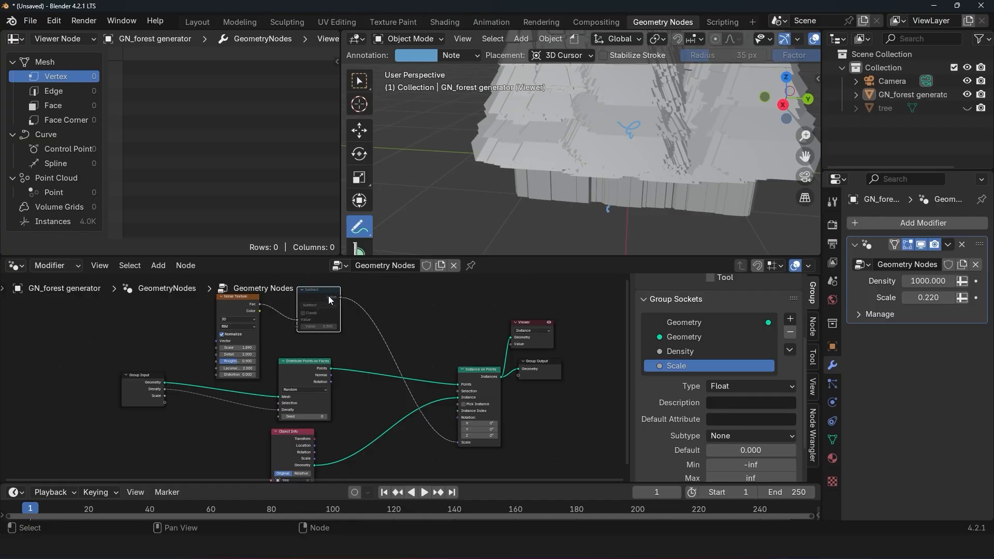
drag(327, 293, 320, 296)
key(m)
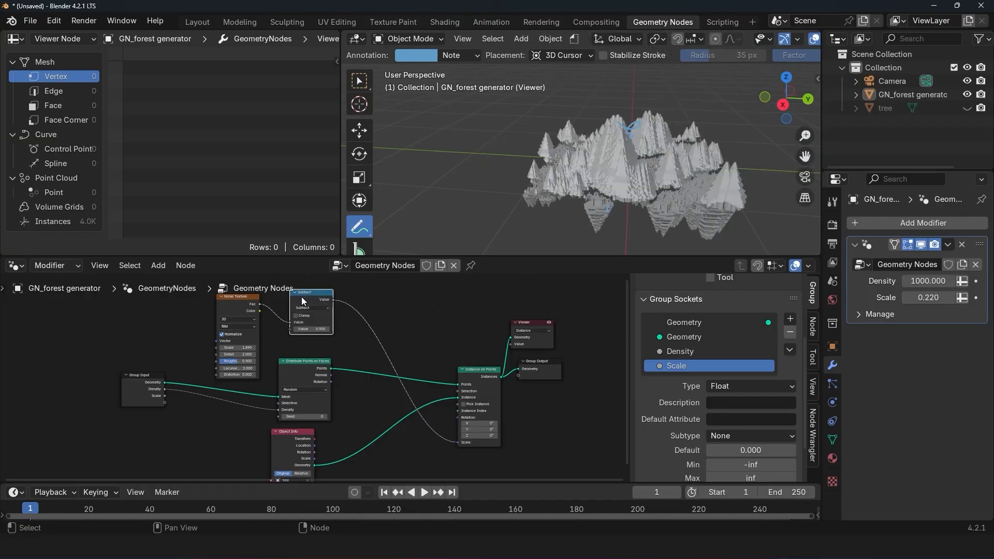
Step: Enable Clamp on the Subtract node and annotate the viewport with a downward and an upward arrow by the trees
scroll(645, 175, up, 2)
middle_drag(645, 181, 637, 164)
scroll(637, 164, up, 1)
click(296, 317)
middle_drag(600, 194, 571, 154)
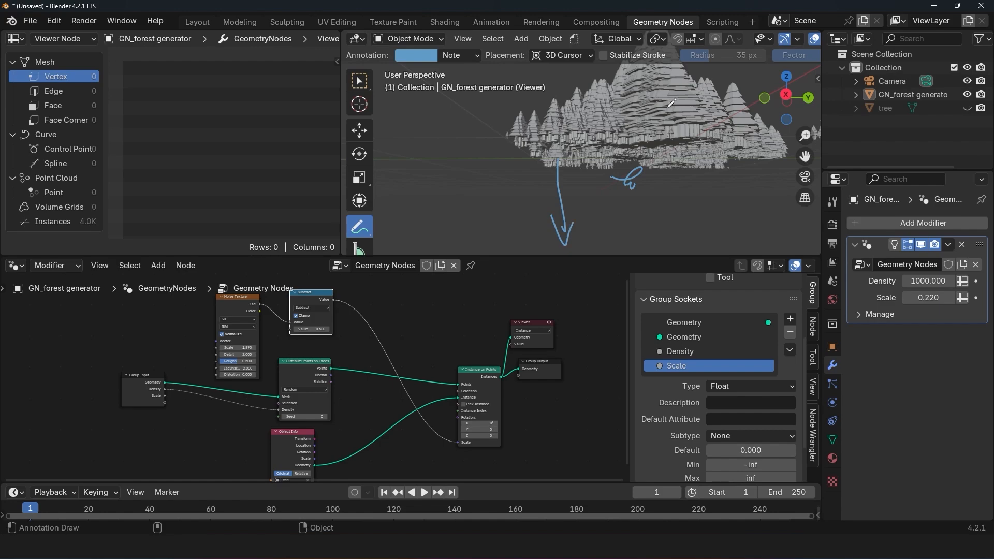
middle_drag(671, 103, 624, 175)
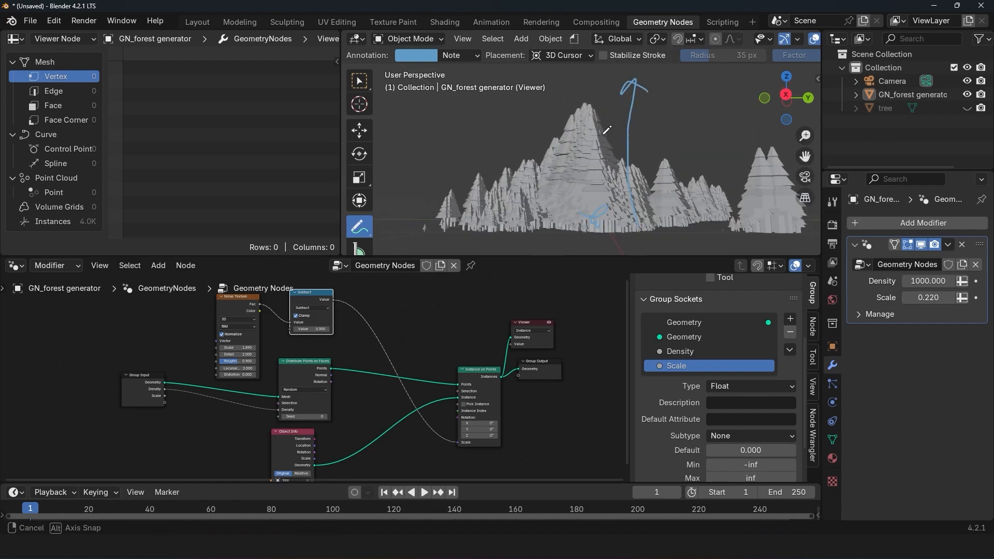
Step: Insert a duplicate of the Subtract node after Noise Texture, set to Multiply with Clamp off and a value of 6.7
scroll(465, 299, up, 4)
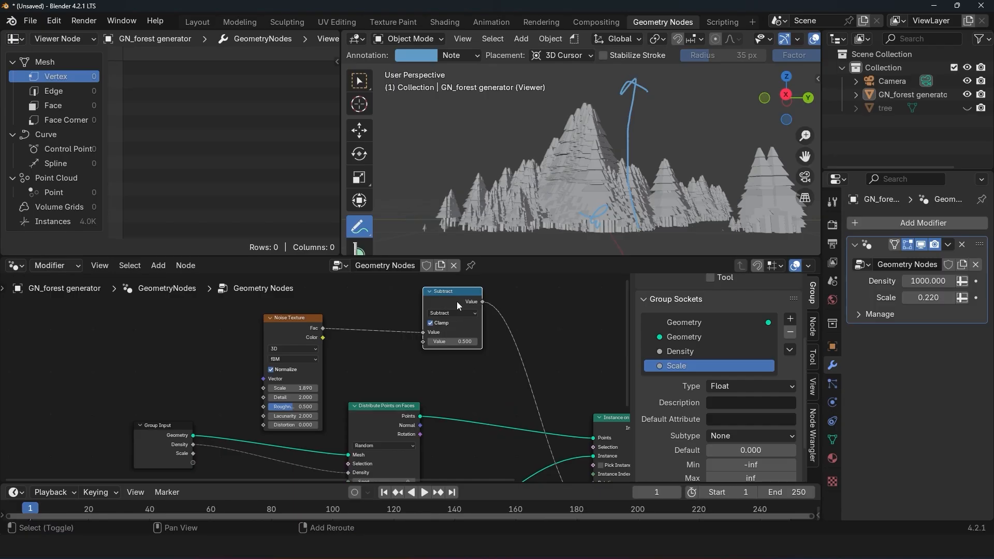
key(shift+d)
click(361, 313)
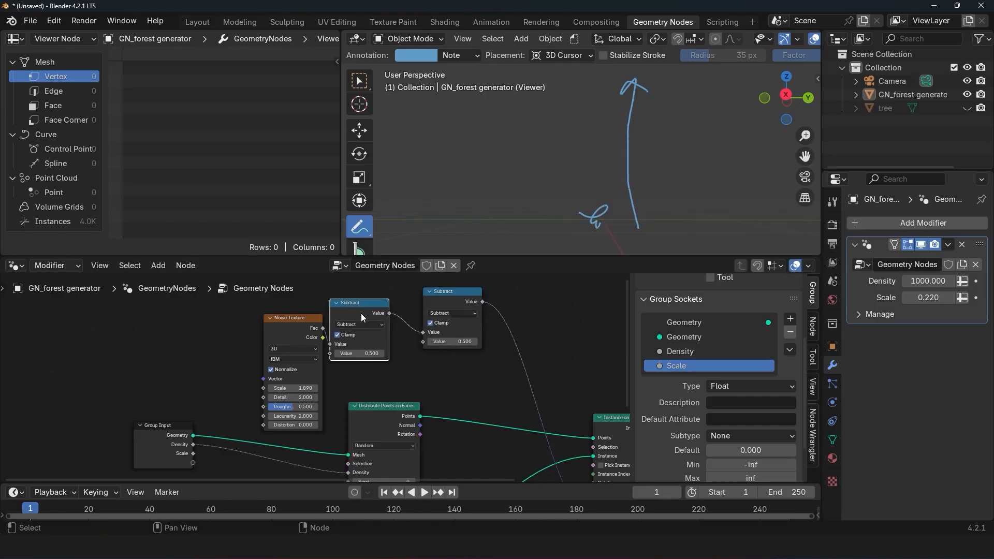
click(369, 325)
click(397, 346)
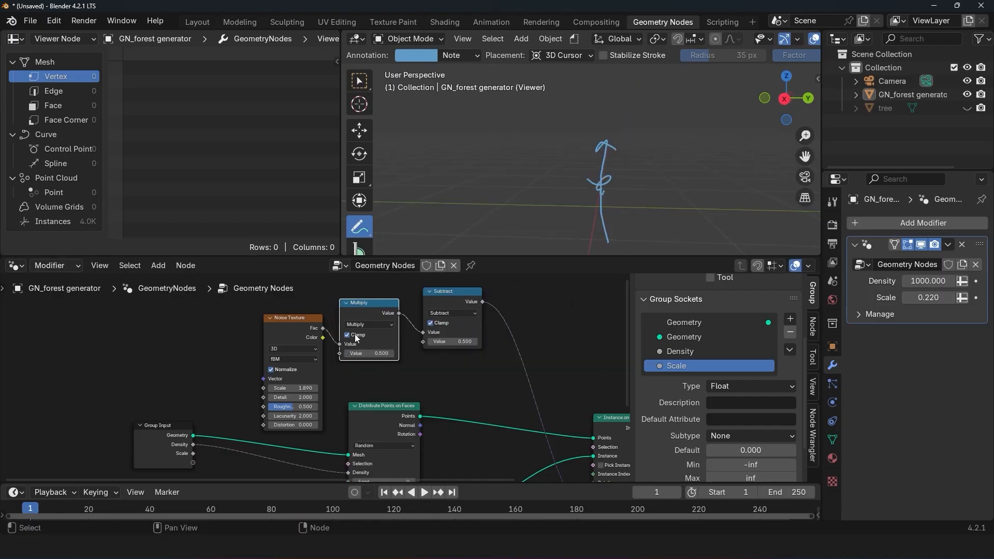
drag(365, 353, 396, 354)
Step: Inspect the enlarged trees and draw an annotation line across their upper part
scroll(571, 170, down, 10)
scroll(574, 165, up, 4)
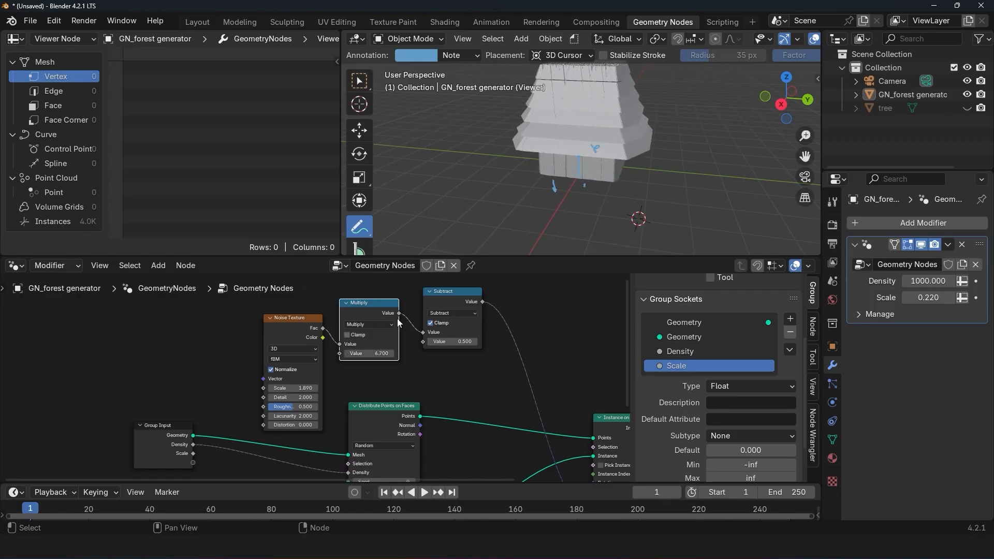
scroll(490, 85, down, 2)
scroll(492, 121, up, 2)
shift+middle_drag(491, 83, 499, 115)
drag(499, 115, 644, 137)
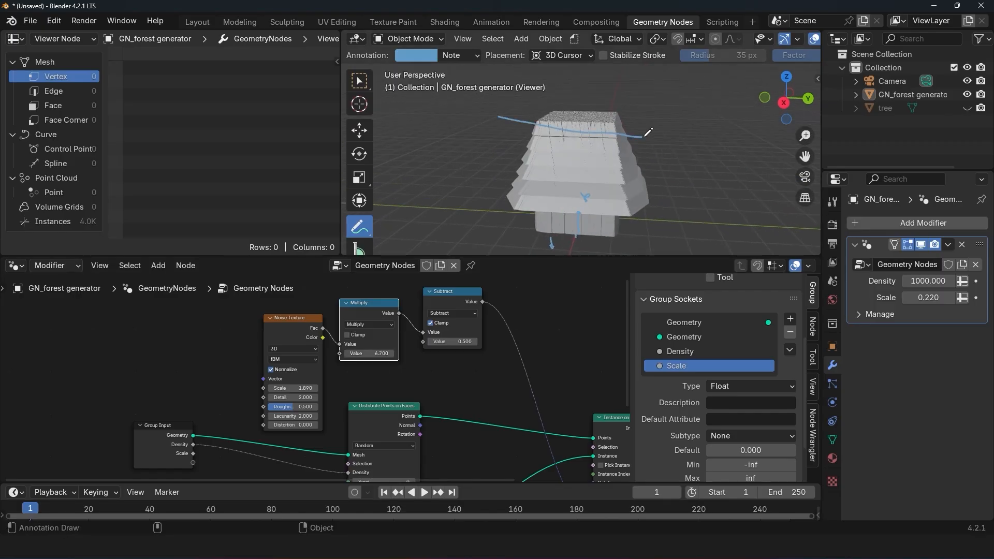
Step: Try different Multiply values, ending at 4.6, and turn off Clamp on the Subtract node
drag(380, 354, 297, 354)
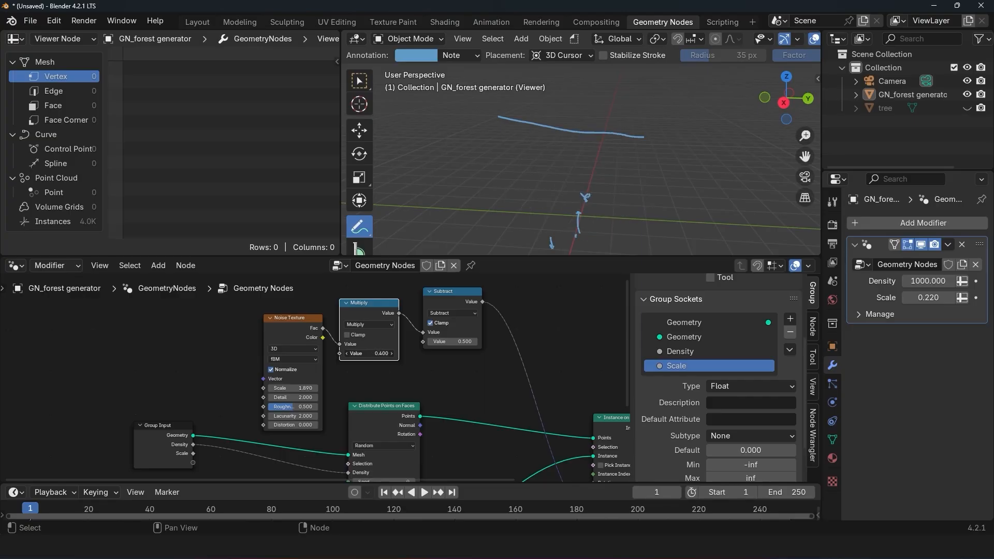
drag(369, 354, 427, 330)
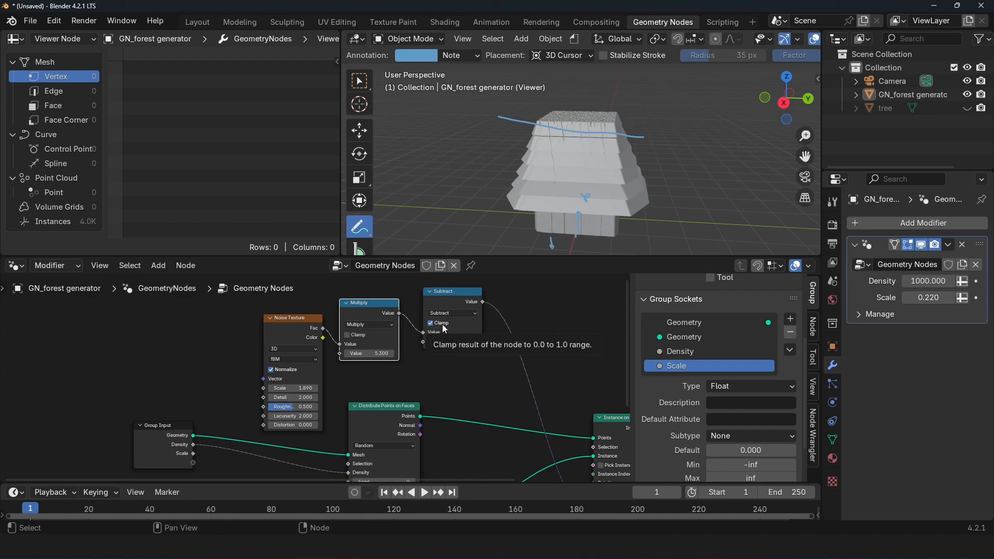
click(444, 324)
mouse_move(379, 355)
mouse_down()
mouse_move(456, 355)
mouse_move(342, 355)
mouse_move(404, 356)
mouse_move(378, 355)
mouse_up()
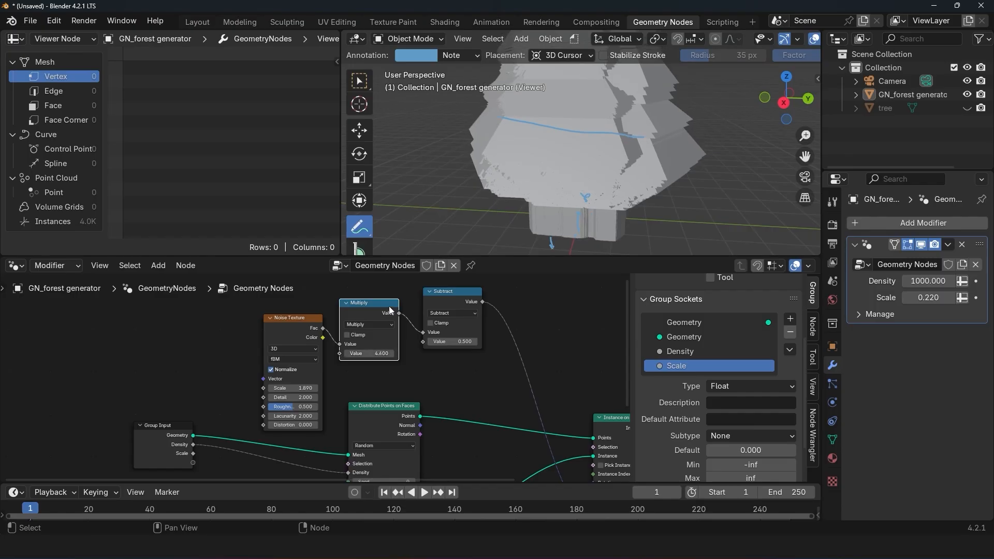
Step: Delete the Multiply node while keeping the noise link to Subtract, and re-enable Clamp on the Subtract node
key(ctrl+x)
scroll(611, 192, down, 2)
middle_drag(615, 185, 635, 166)
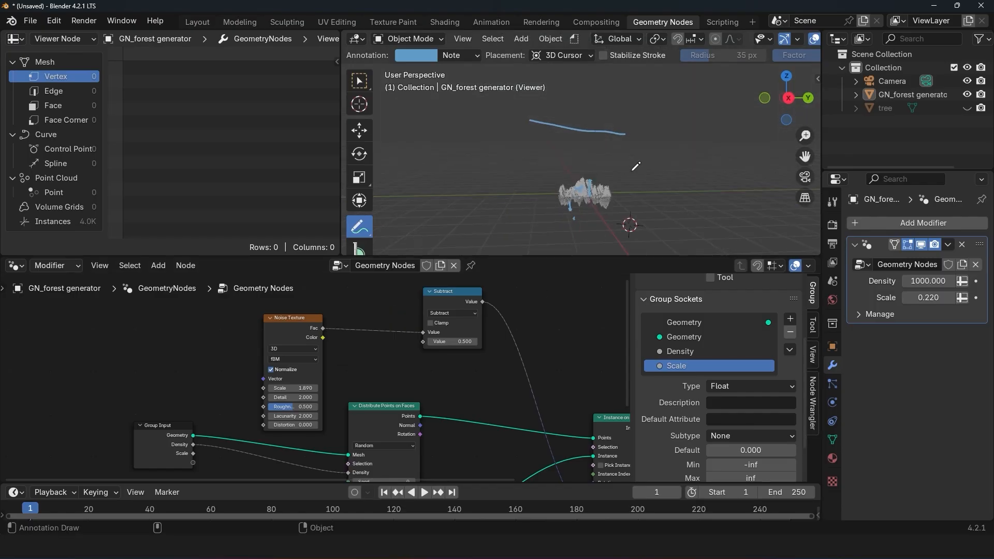
scroll(471, 334, up, 4)
click(482, 304)
Step: Reduce the forest modifier's Density to 63.7
scroll(568, 361, down, 1)
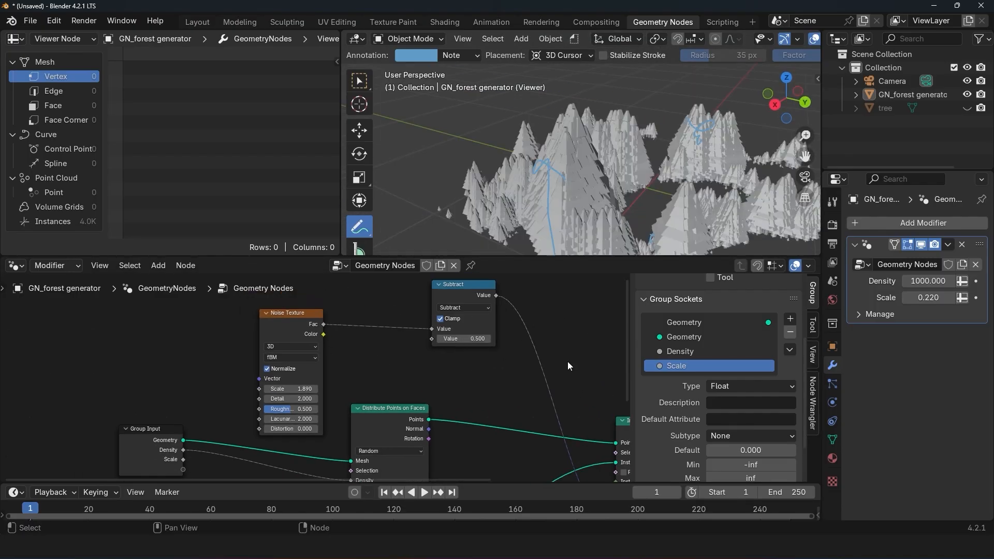
middle_drag(567, 361, 538, 357)
double_click(931, 281)
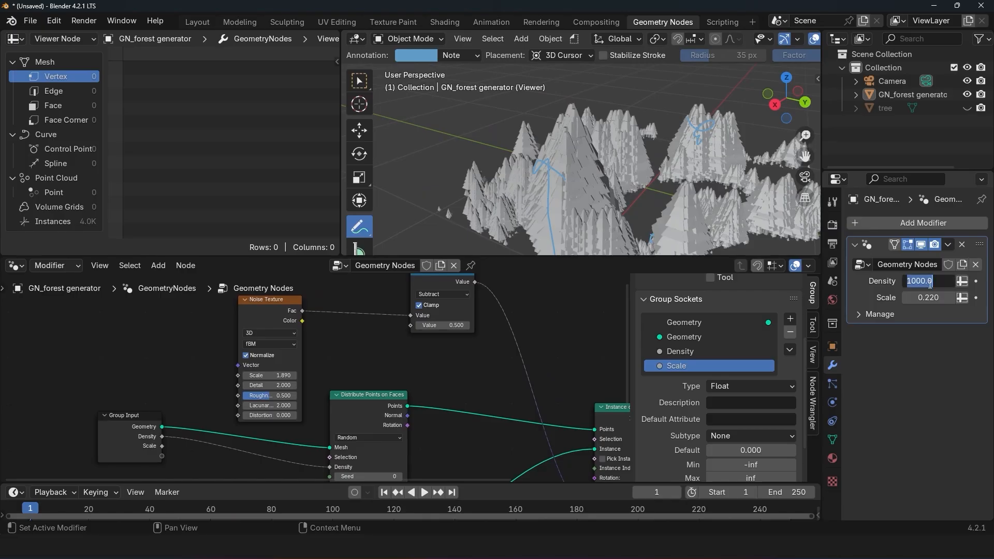
text(10)
key(Return)
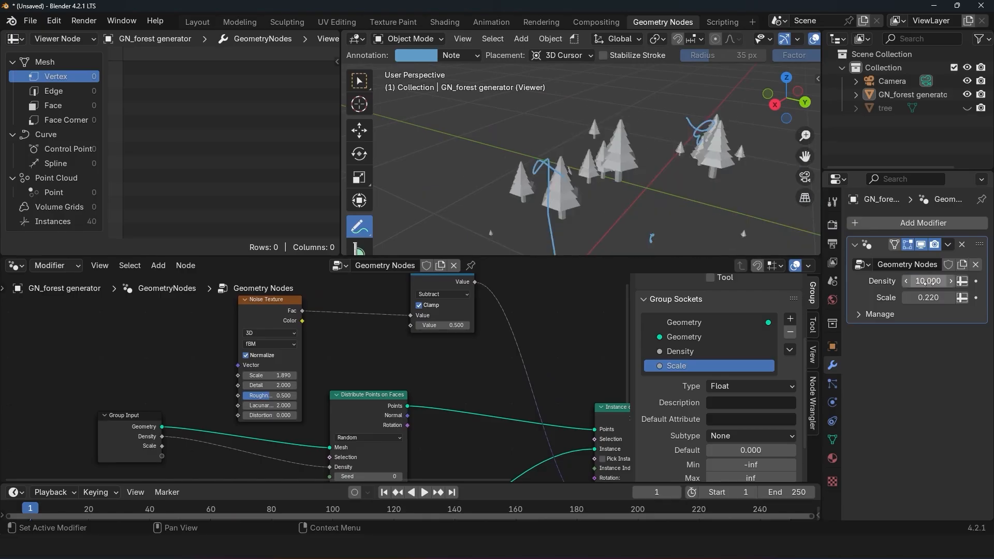
drag(927, 281, 989, 281)
middle_drag(637, 171, 673, 154)
drag(932, 281, 938, 282)
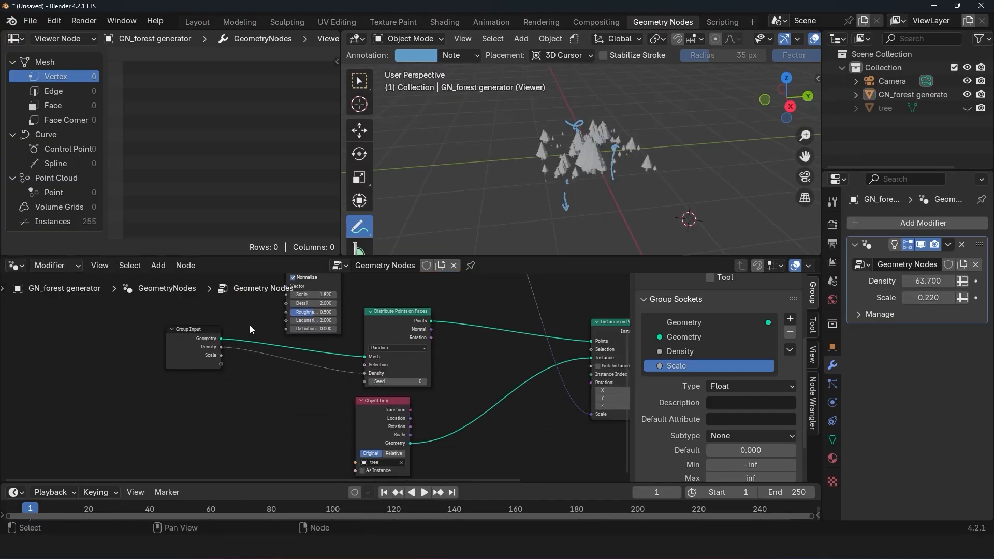
Step: Move Group Input away from the other nodes and insert a Transform Geometry node on its geometry link to Distribute Points on Faces
scroll(334, 370, down, 2)
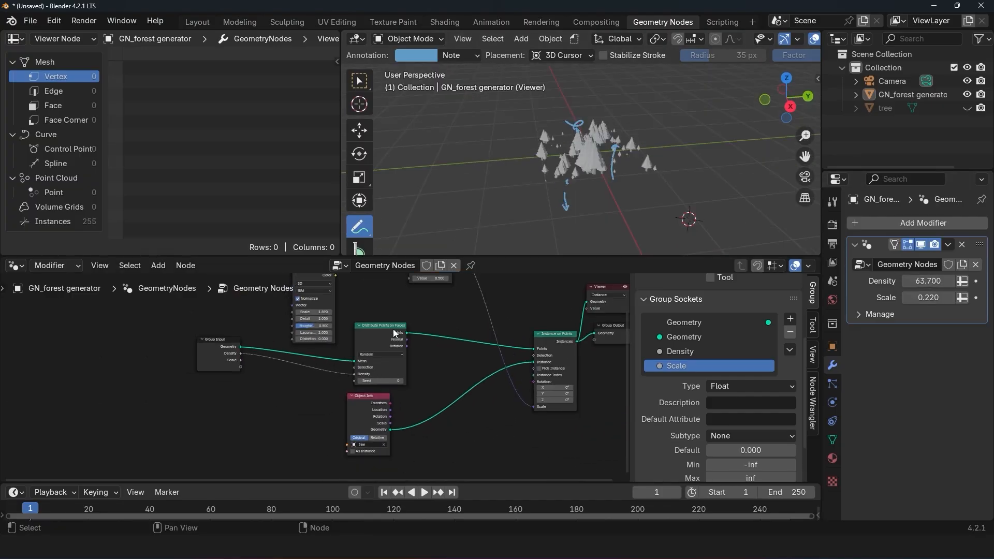
drag(219, 340, 44, 343)
middle_drag(339, 306, 510, 309)
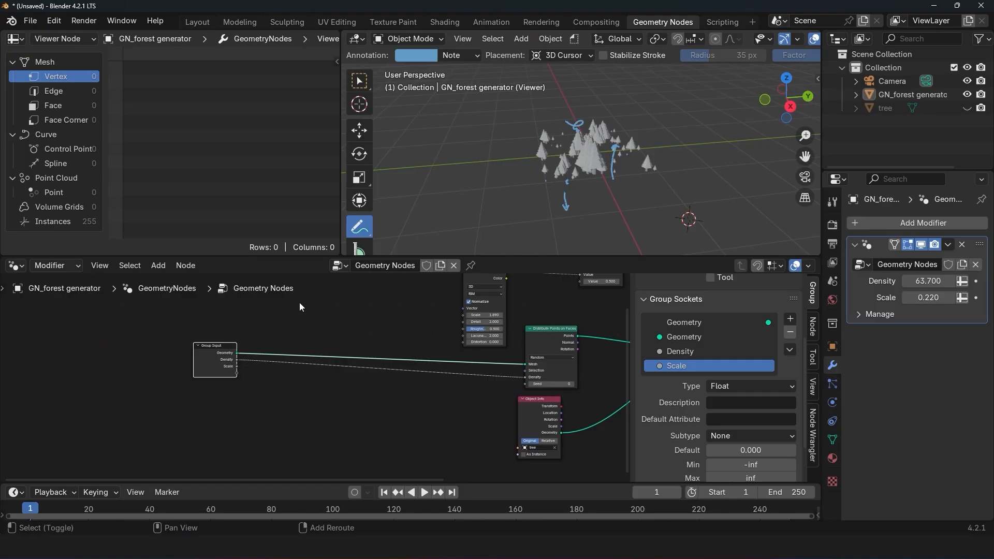
key(shift+a)
text(tra)
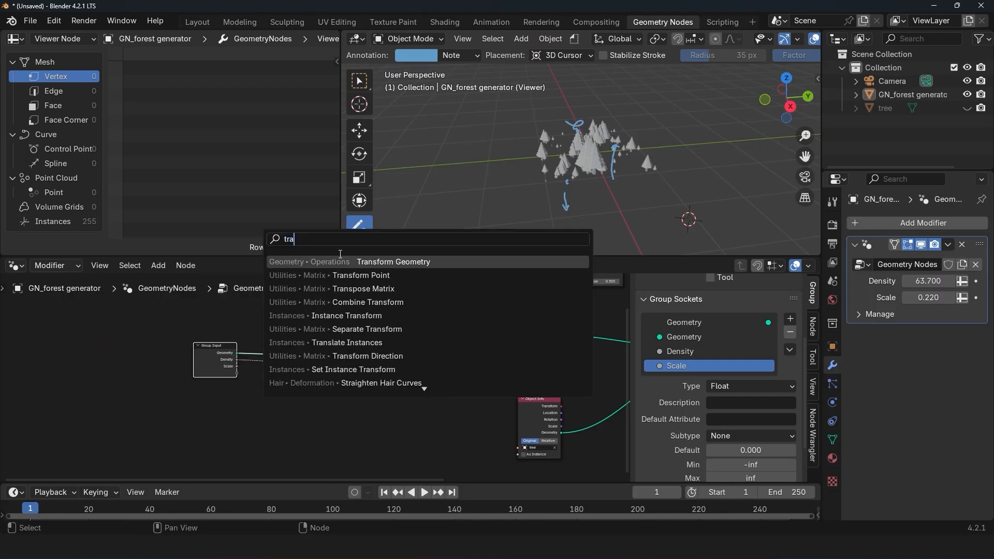
key(Return)
click(300, 350)
Step: Preview the Transform Geometry node's output through the Viewer node
scroll(308, 363, up, 2)
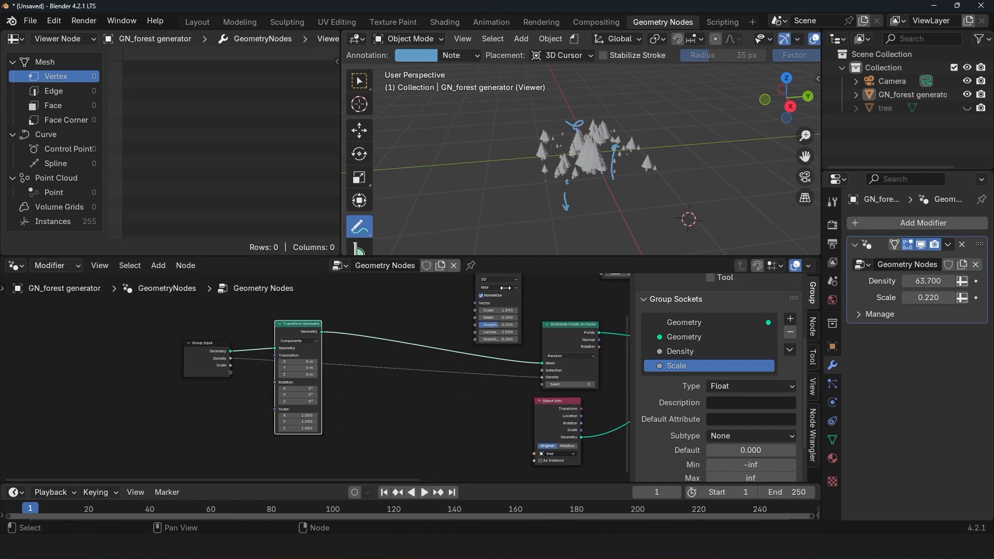
middle_drag(490, 323, 396, 386)
scroll(363, 391, down, 5)
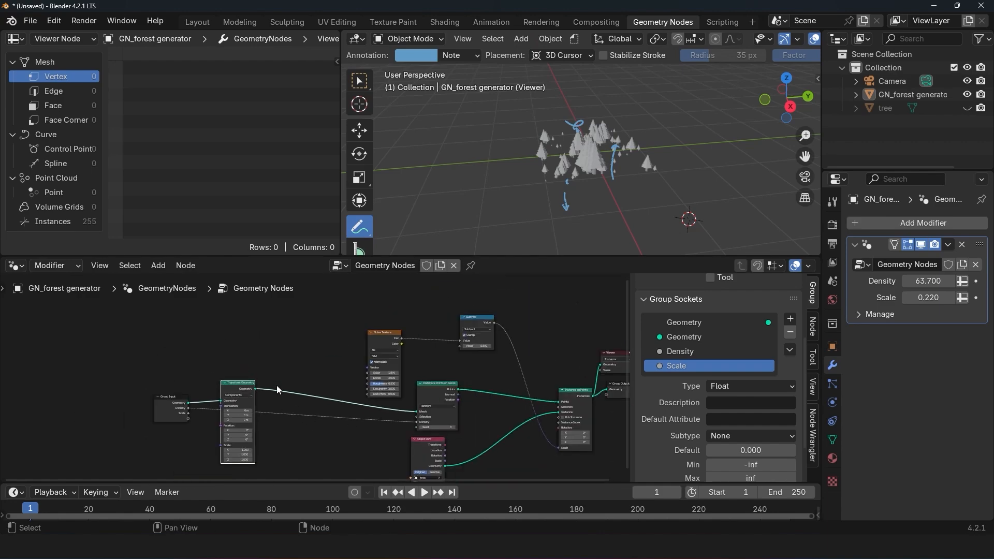
ctrl+shift+click(246, 389)
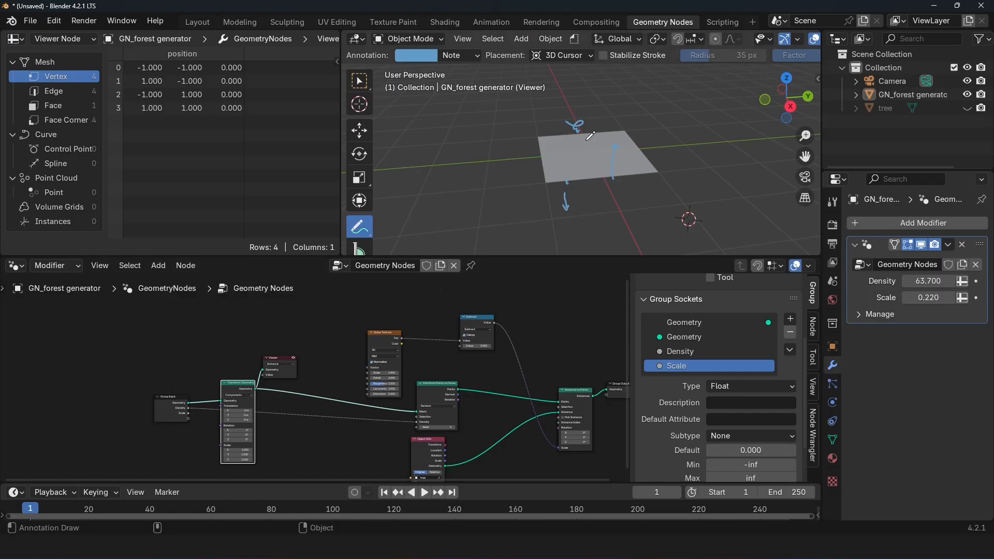
middle_drag(586, 141, 562, 139)
scroll(561, 139, up, 3)
key(q)
click(561, 138)
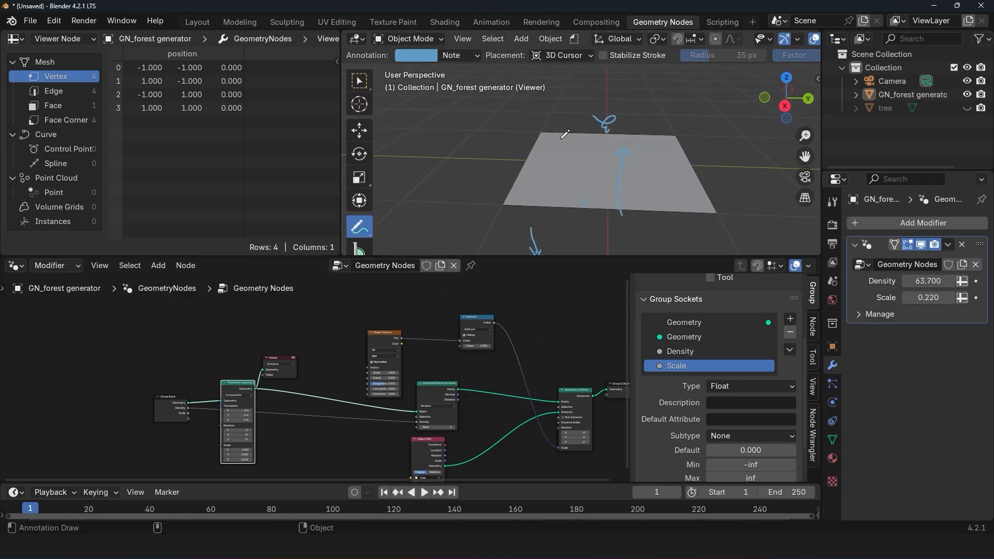
key(q)
click(585, 154)
key(q)
click(585, 154)
Step: Make room beside Group Input and insert a Subdivide Mesh node between it and Transform Geometry
middle_drag(230, 374, 374, 327)
scroll(369, 334, up, 4)
drag(289, 361, 179, 361)
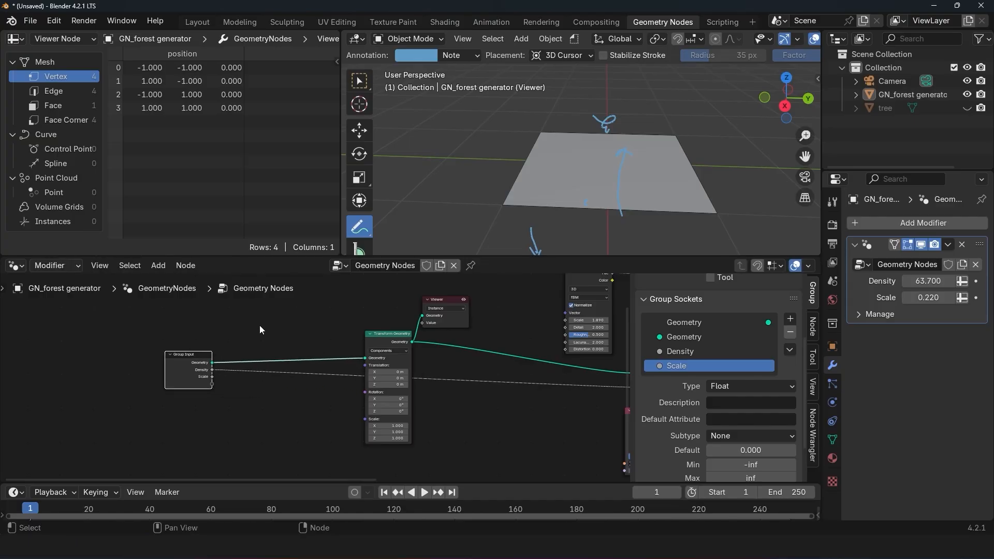
scroll(260, 330, up, 2)
key(shift+a)
key(shift+a)
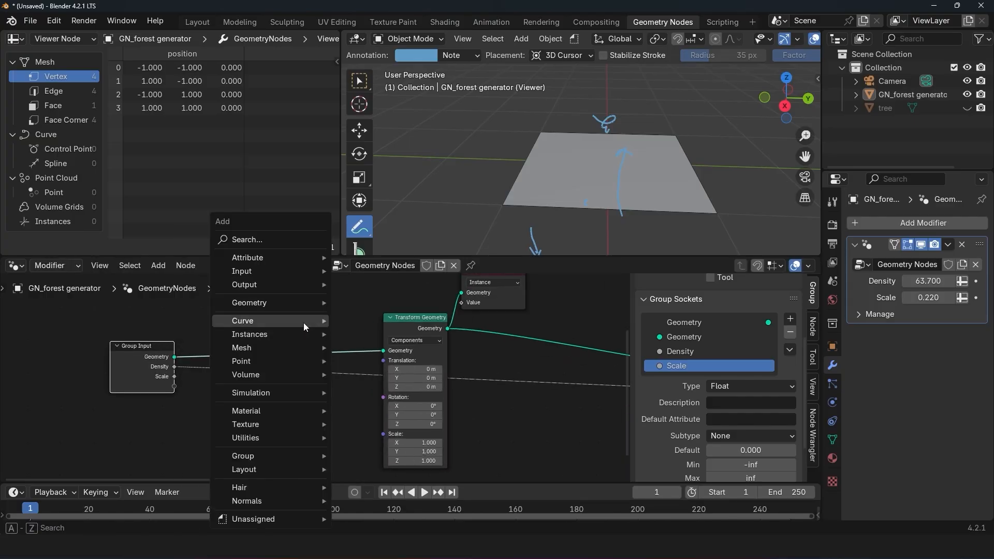
click(268, 240)
text(subd)
key(Return)
click(311, 360)
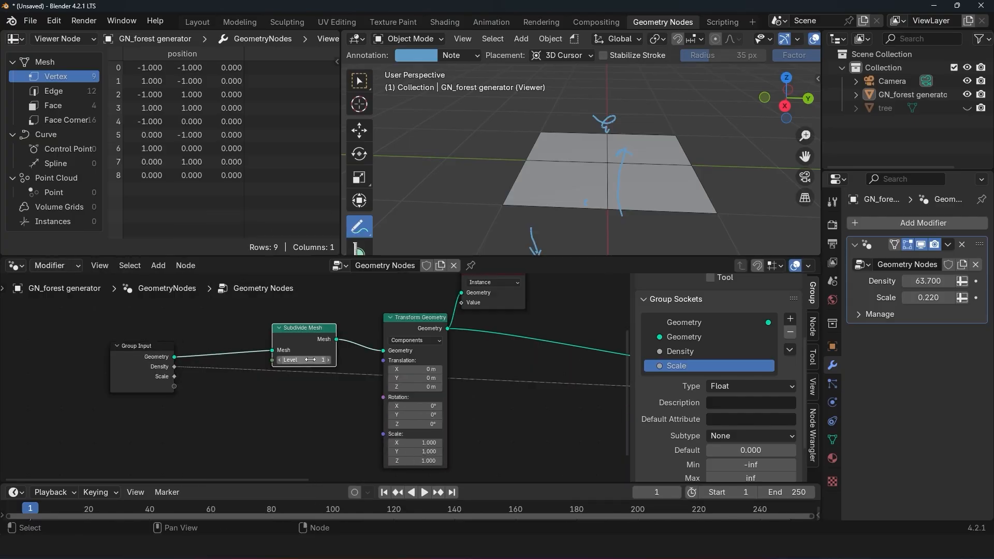
Step: Set the Subdivide Mesh level to 5 and check the resulting grid
mouse_move(311, 359)
mouse_down()
mouse_move(331, 360)
mouse_move(311, 359)
mouse_up()
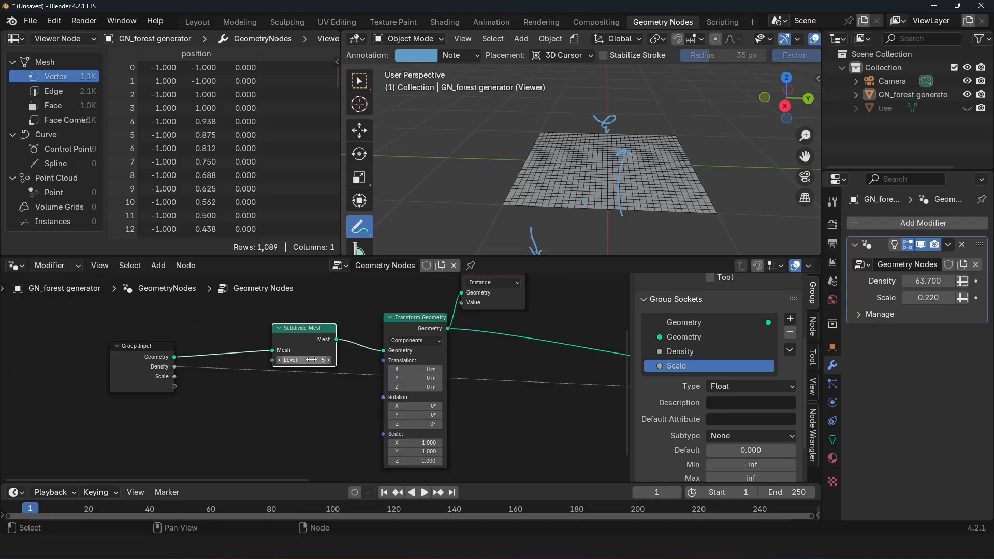
scroll(621, 202, up, 3)
middle_drag(621, 202, 647, 203)
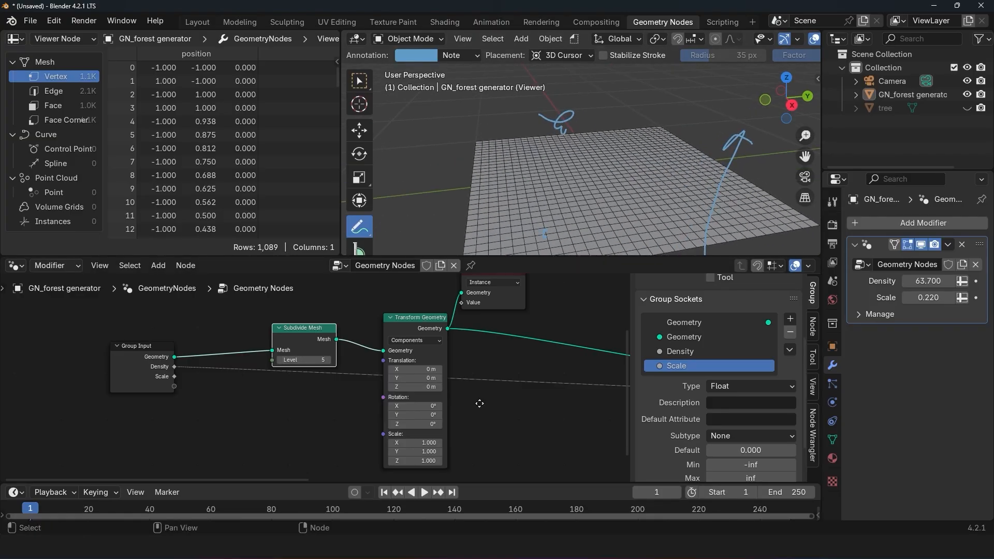
middle_drag(479, 403, 508, 386)
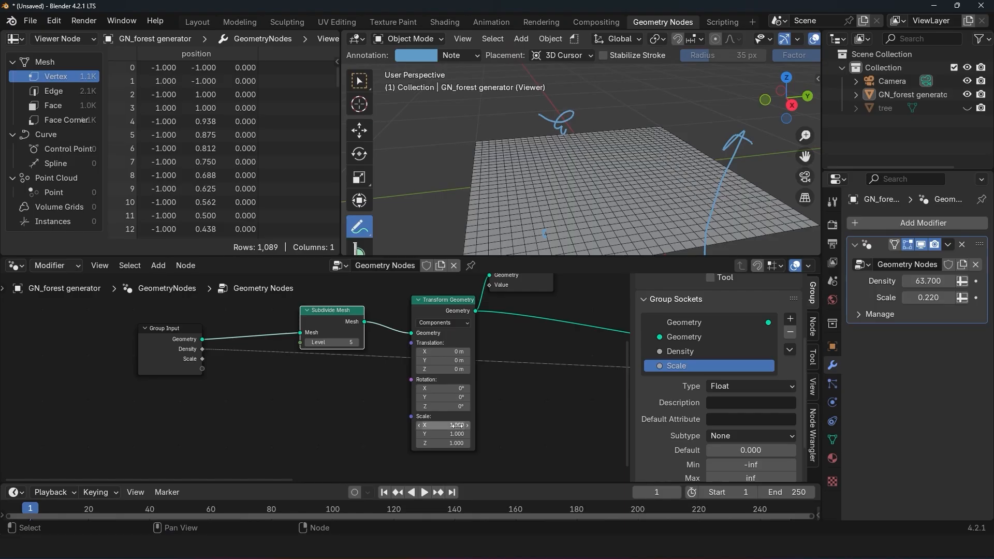
drag(457, 425, 467, 444)
key(ctrl+z)
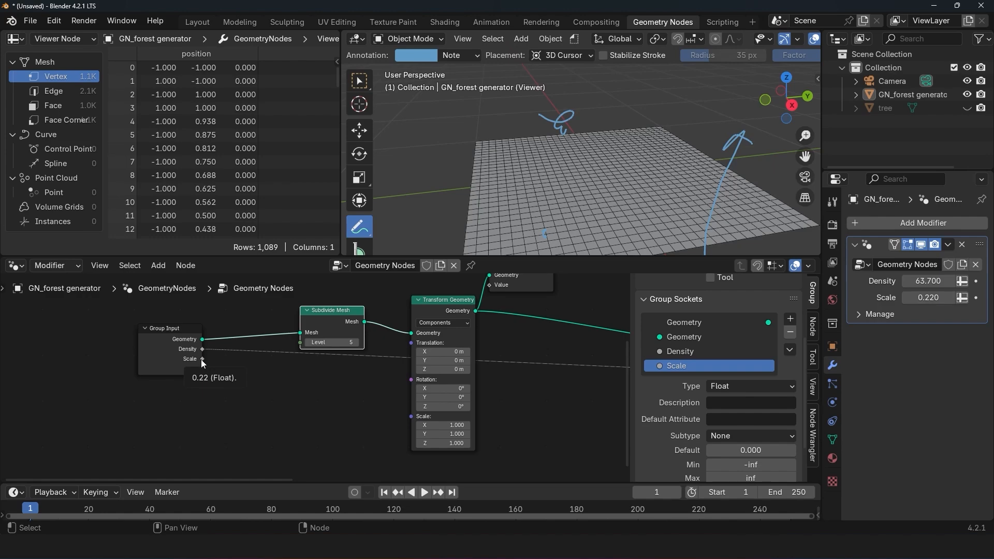
Step: Connect Group Input's Scale to the Transform Geometry scale, and set the modifier's Scale to 2.03
drag(202, 359, 360, 411)
drag(418, 422, 412, 416)
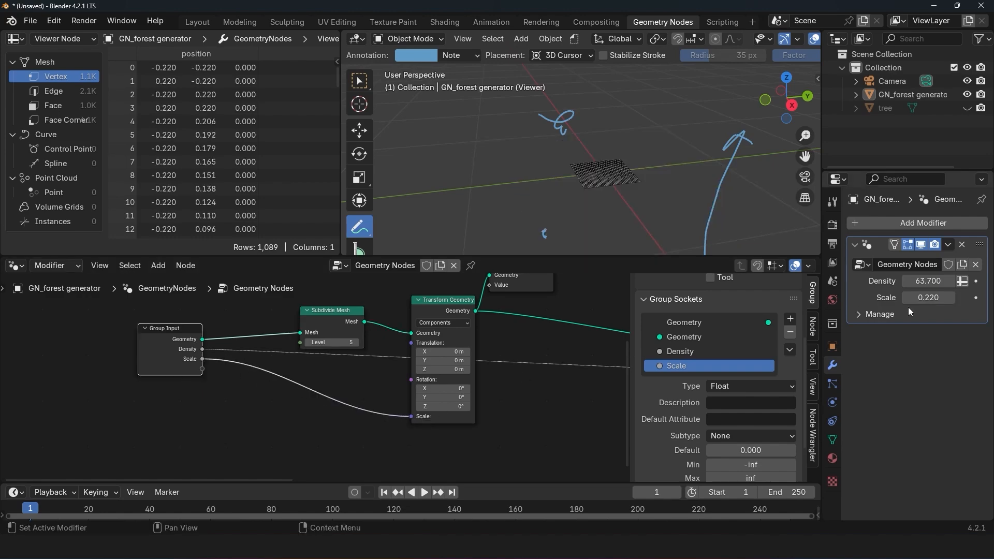
double_click(927, 298)
text(2.78)
key(Return)
mouse_move(929, 298)
mouse_down()
mouse_move(901, 298)
mouse_move(909, 298)
mouse_up()
Step: Clear the existing viewport annotations and move the Viewer node farther from Transform Geometry
click(476, 60)
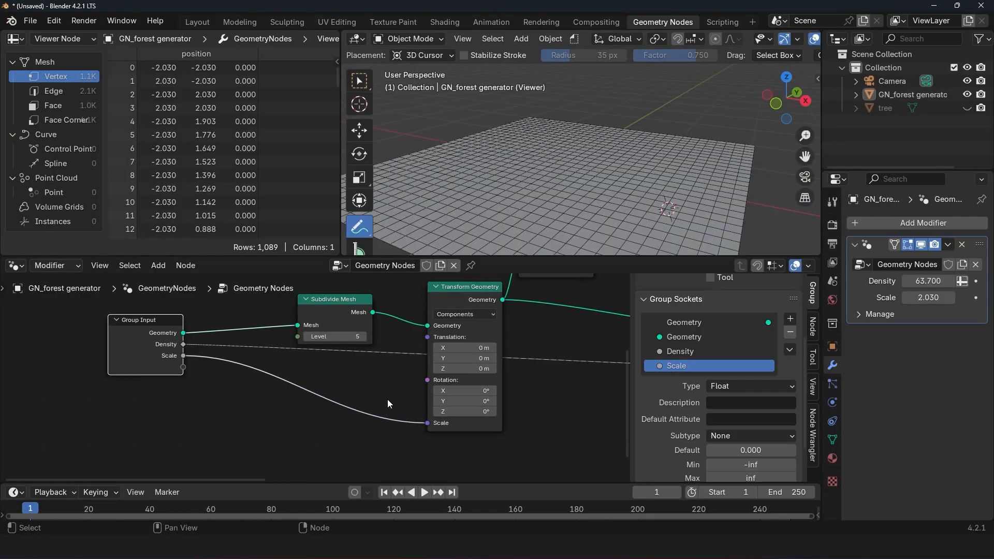
middle_drag(518, 311, 378, 340)
drag(380, 308, 558, 309)
middle_drag(578, 139, 482, 228)
drag(482, 231, 496, 135)
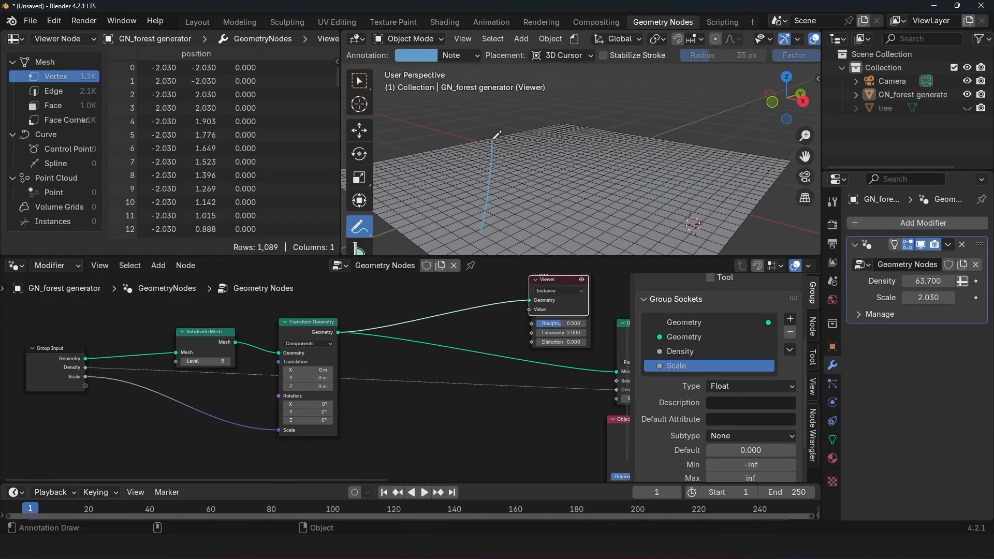
key(ctrl+z)
Step: Insert a Set Position node between Transform Geometry and the Viewer, and move the Viewer node clear of the Noise Texture
scroll(490, 290, down, 1)
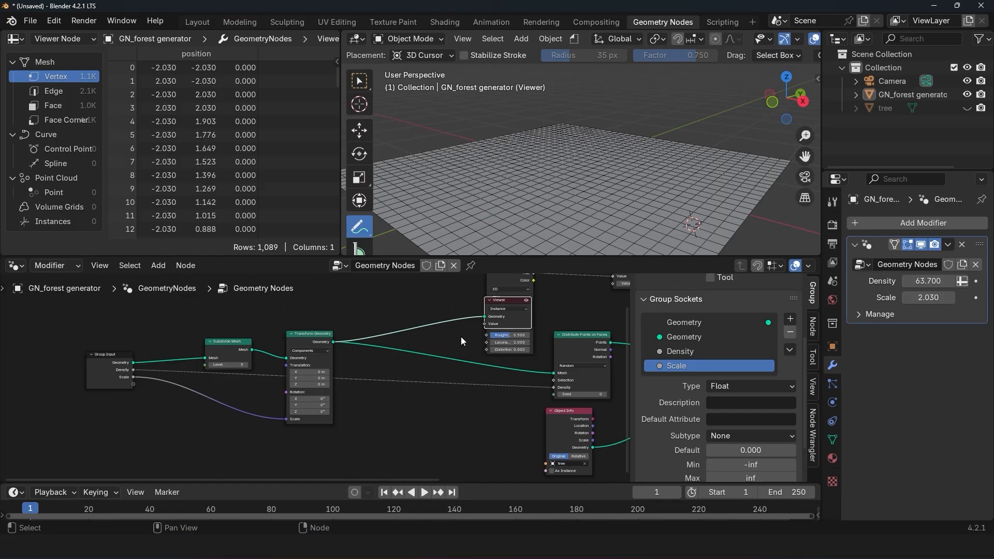
key(shift+a)
text(set)
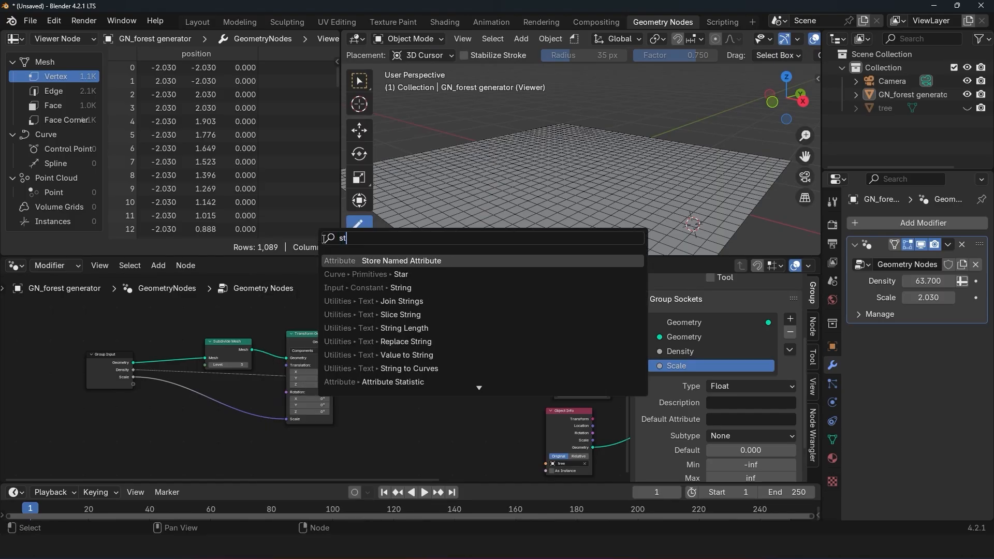
click(394, 269)
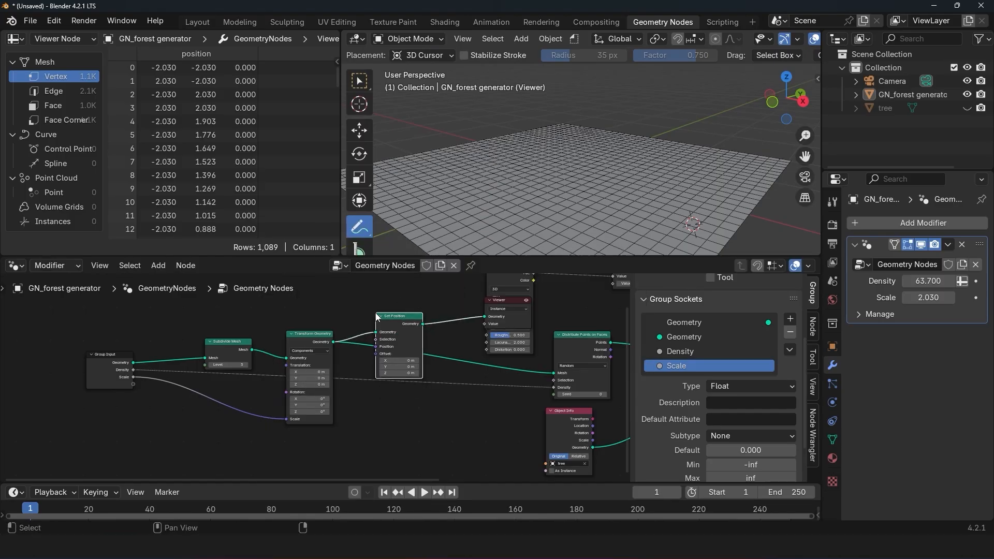
click(317, 290)
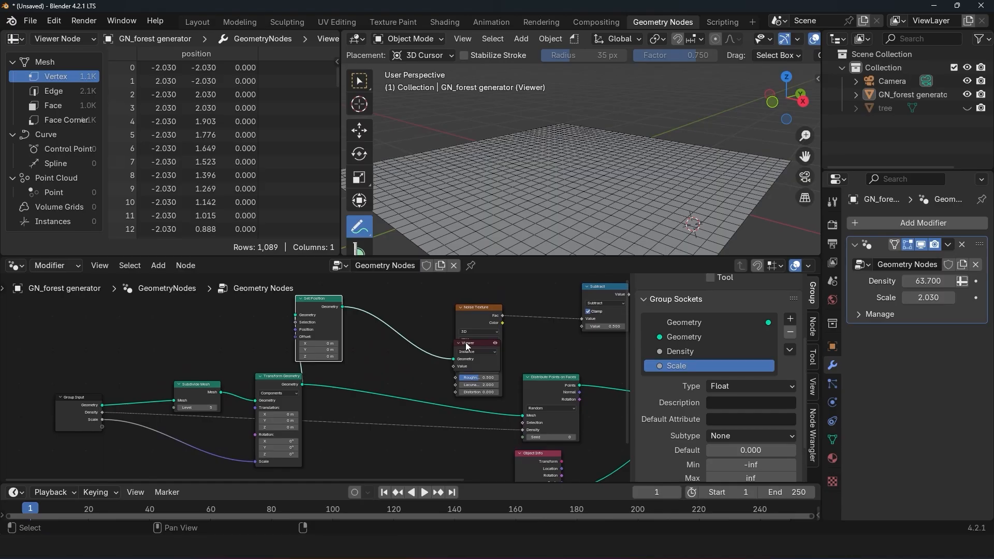
drag(468, 347, 473, 294)
Step: Rearrange the nodes to open up space around Set Position, and hide the node editor's sidebar
middle_drag(242, 411, 336, 359)
scroll(370, 367, up, 1)
drag(450, 393, 51, 468)
drag(369, 384, 208, 389)
scroll(202, 401, down, 3)
middle_drag(362, 399, 230, 398)
scroll(233, 396, down, 4)
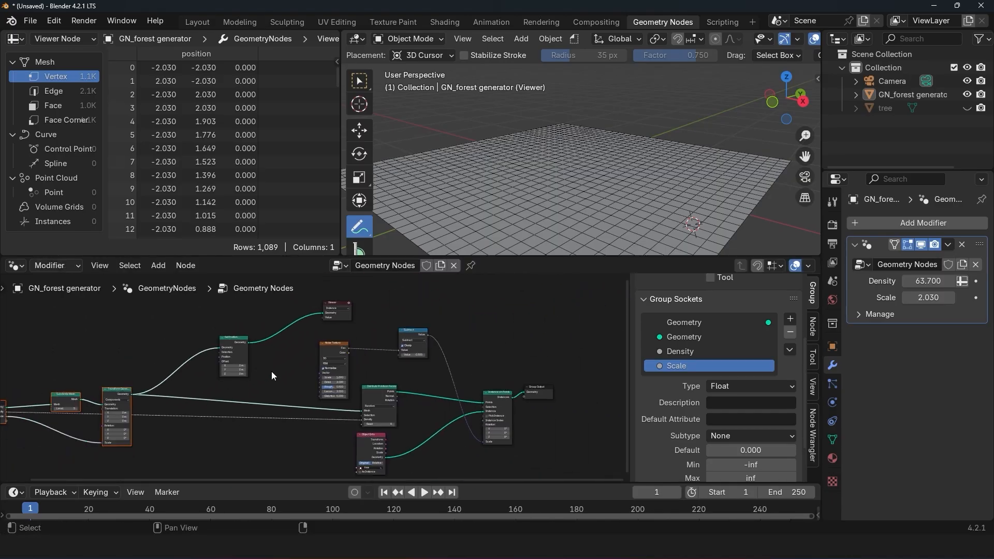
drag(289, 349, 631, 471)
middle_drag(223, 388, 323, 420)
scroll(324, 420, up, 7)
click(401, 346)
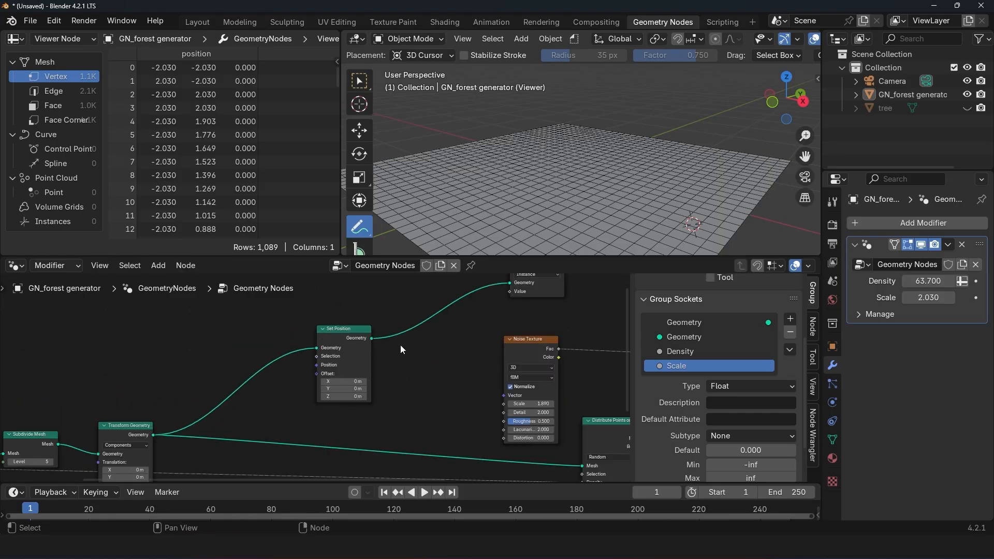
key(n)
drag(429, 366, 406, 360)
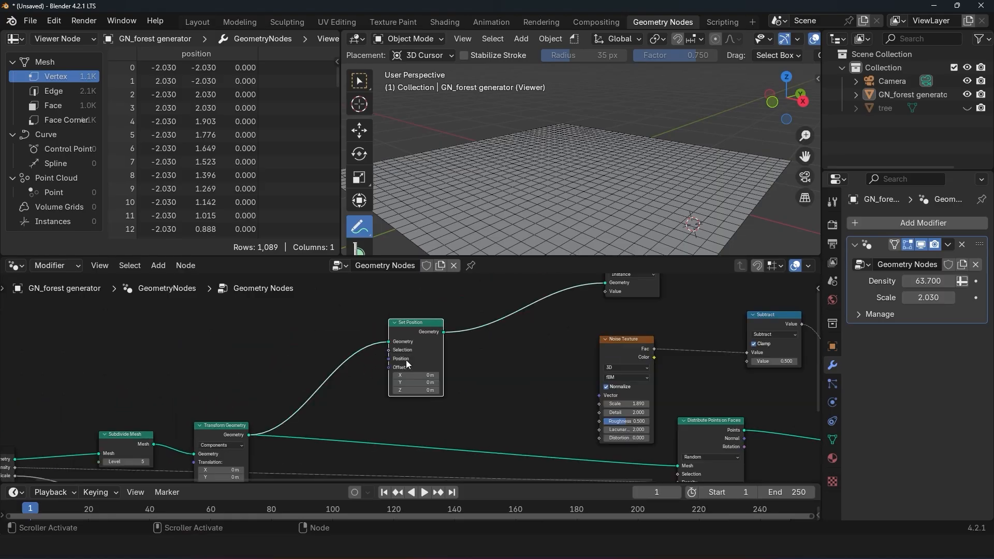
middle_drag(406, 360, 426, 353)
Step: Duplicate the Noise Texture node and place the copy above Transform Geometry
click(650, 344)
key(shift+d)
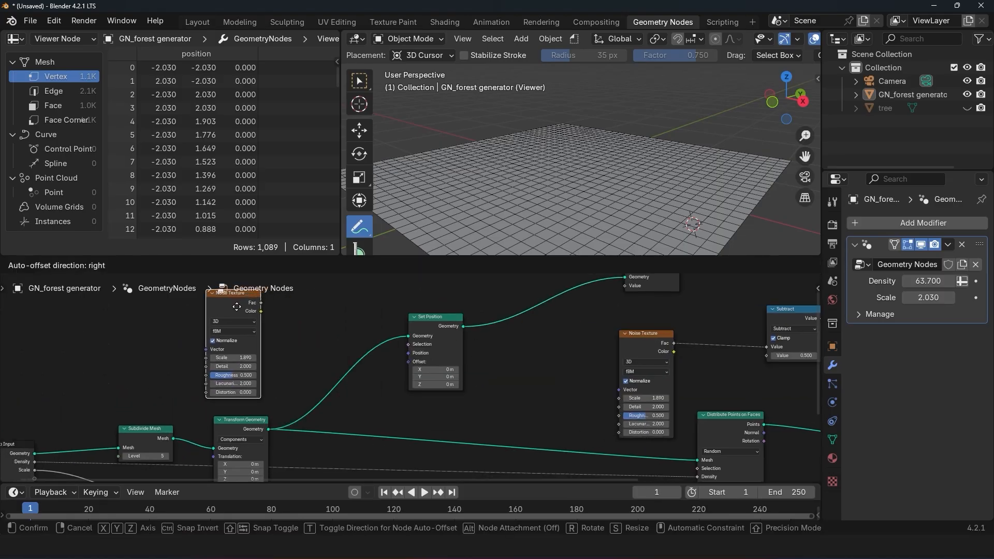
click(234, 308)
Step: Add a Combine XYZ node and connect its Vector output to the Set Position node's Offset
key(shift+a)
text(x)
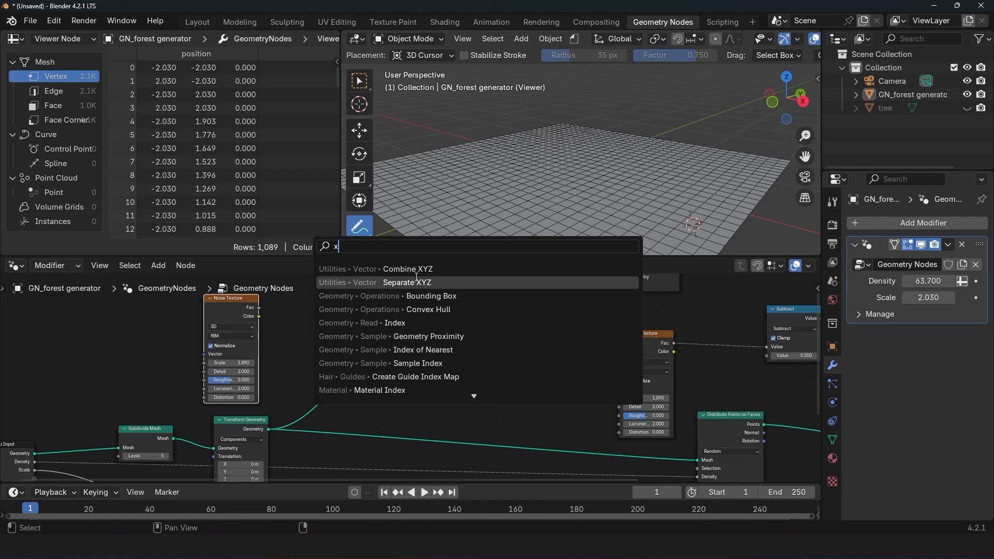
click(423, 269)
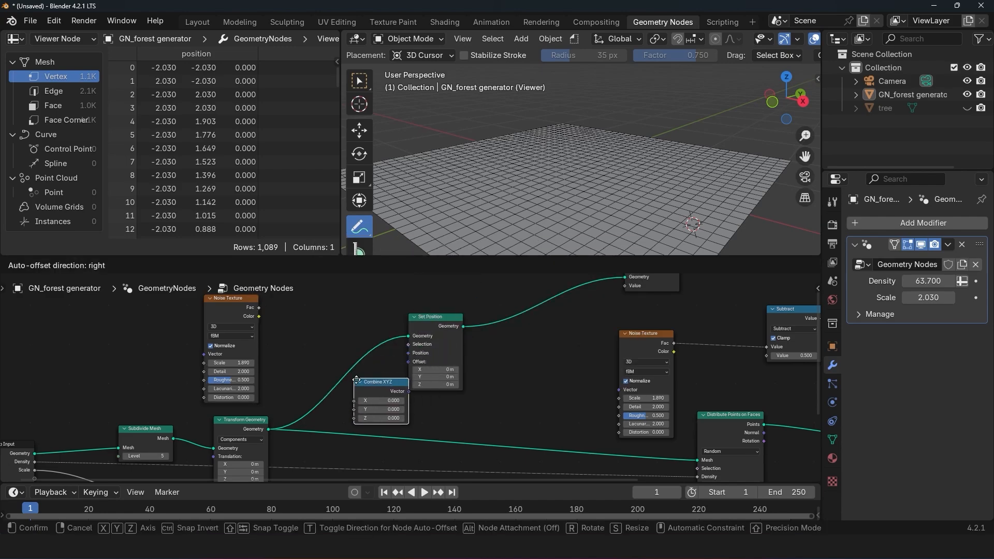
click(382, 390)
drag(441, 339, 456, 326)
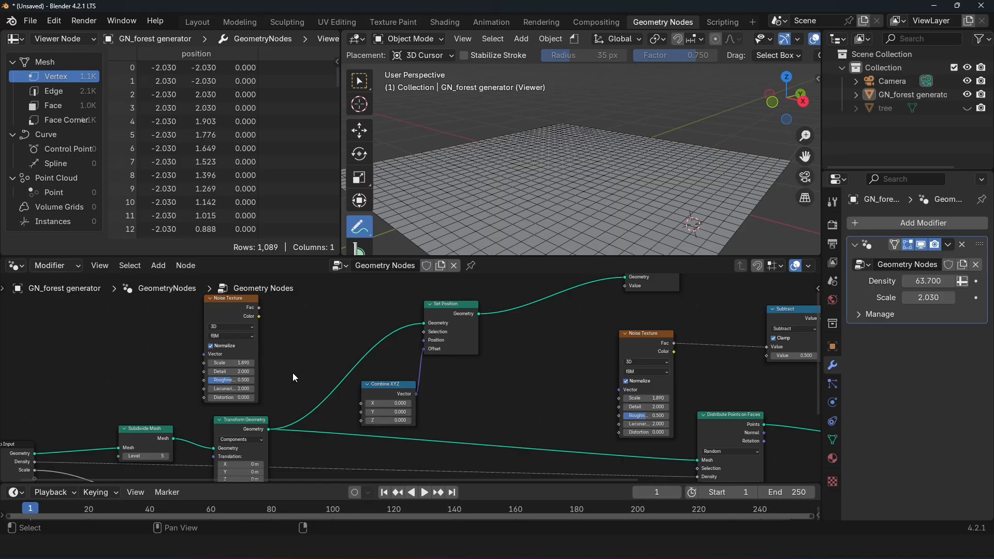
Step: Connect the copied Noise Texture's Fac output to the Z input of Combine XYZ and inspect the displaced ground
scroll(366, 396, up, 1)
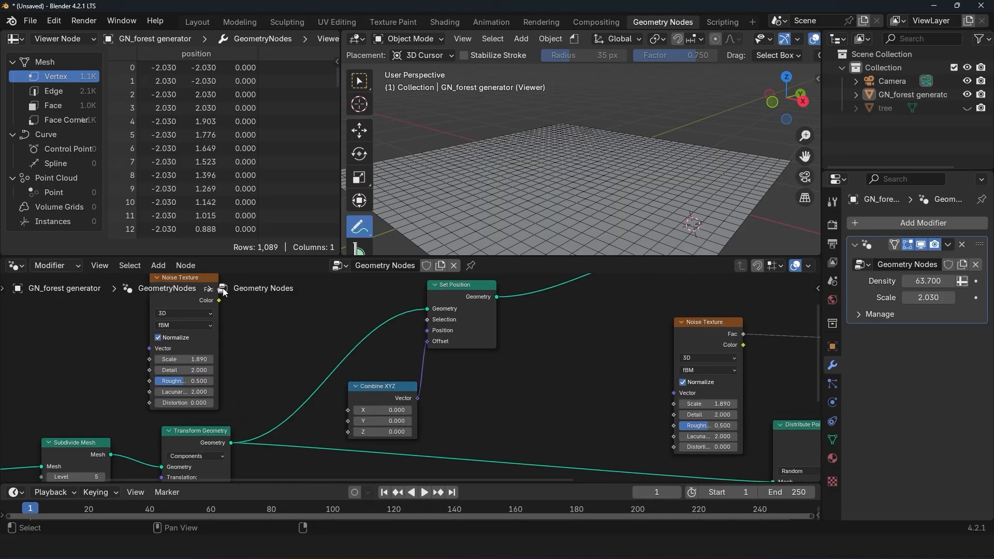
drag(338, 428, 340, 428)
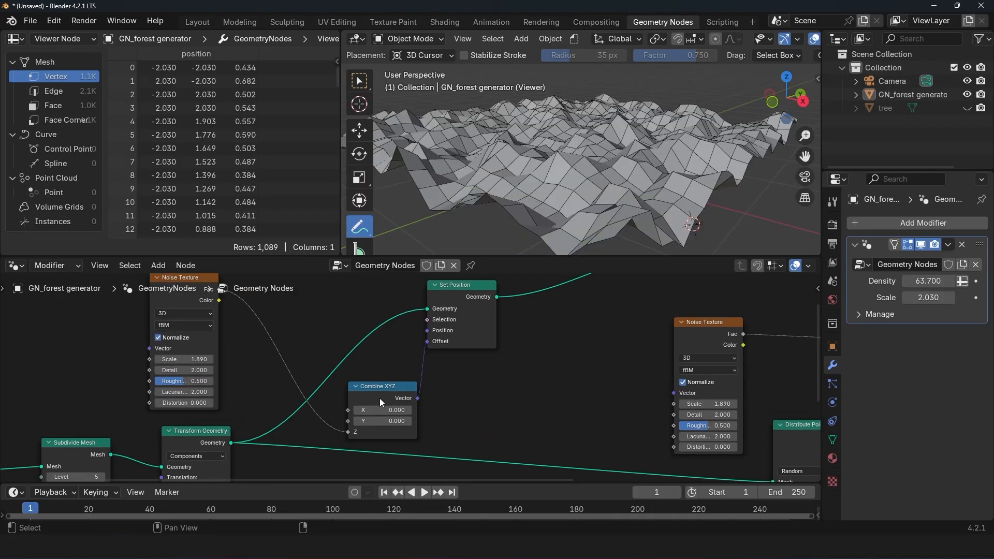
scroll(653, 139, down, 2)
middle_drag(656, 137, 710, 119)
Step: Duplicate the Subtract node and insert the copy between the copied Noise Texture and Combine XYZ
scroll(555, 351, down, 2)
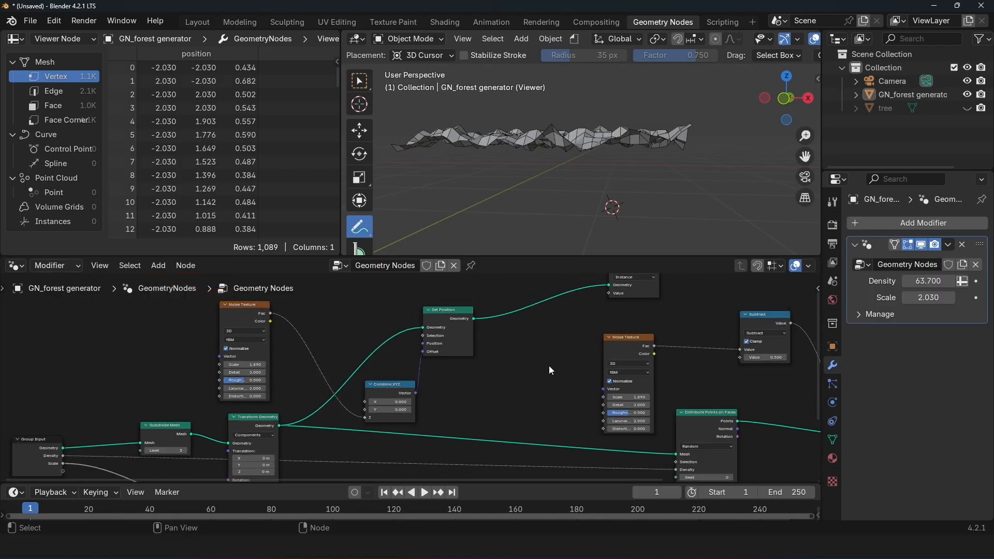
click(774, 313)
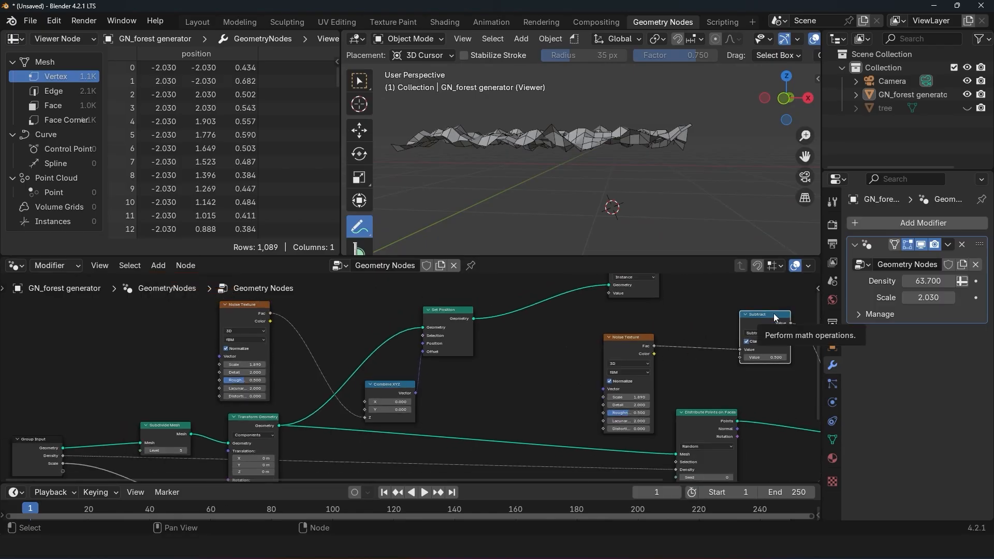
key(shift+d)
click(320, 322)
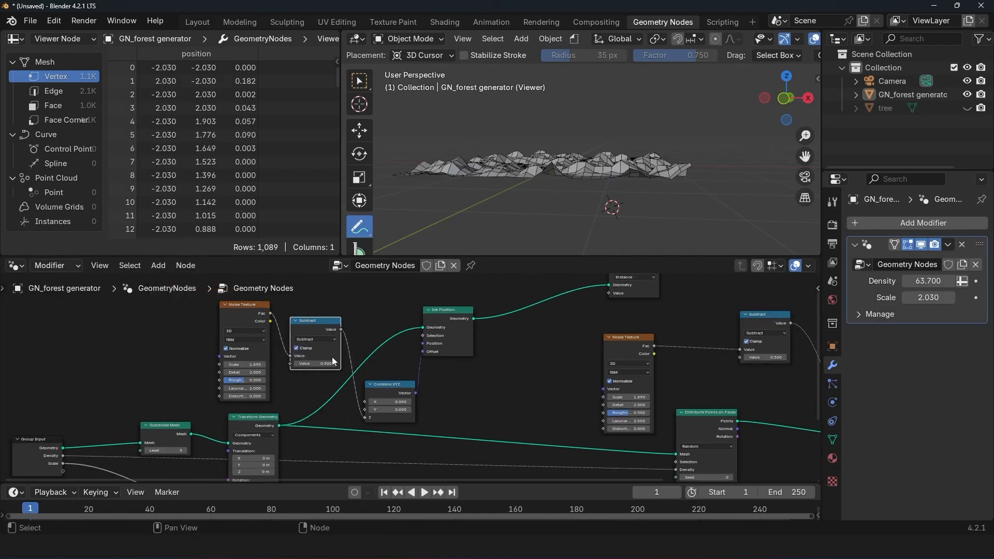
Step: Compare the terrain with the copied Subtract node's Clamp option switched off and back on
middle_drag(566, 201, 565, 168)
scroll(507, 236, up, 4)
click(312, 347)
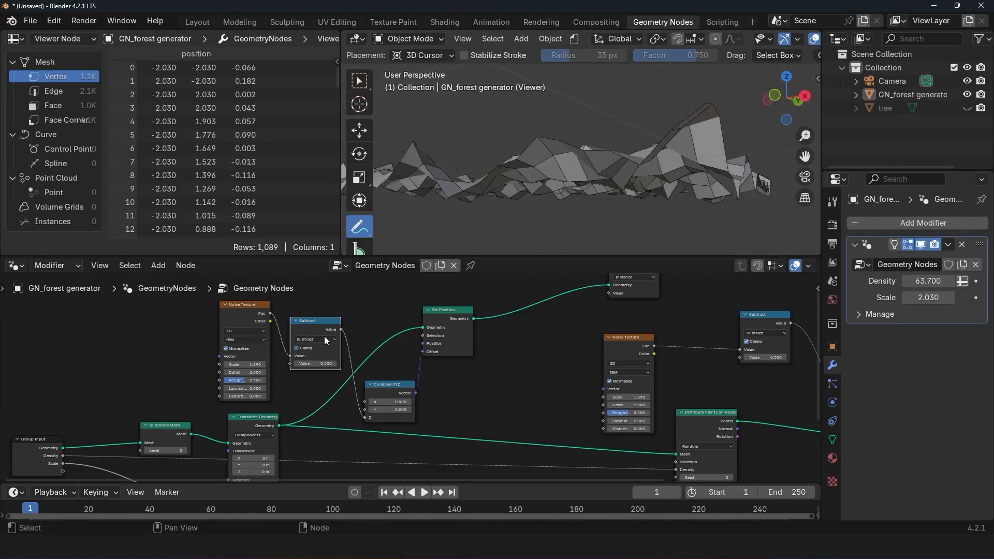
click(324, 349)
middle_drag(386, 210, 412, 181)
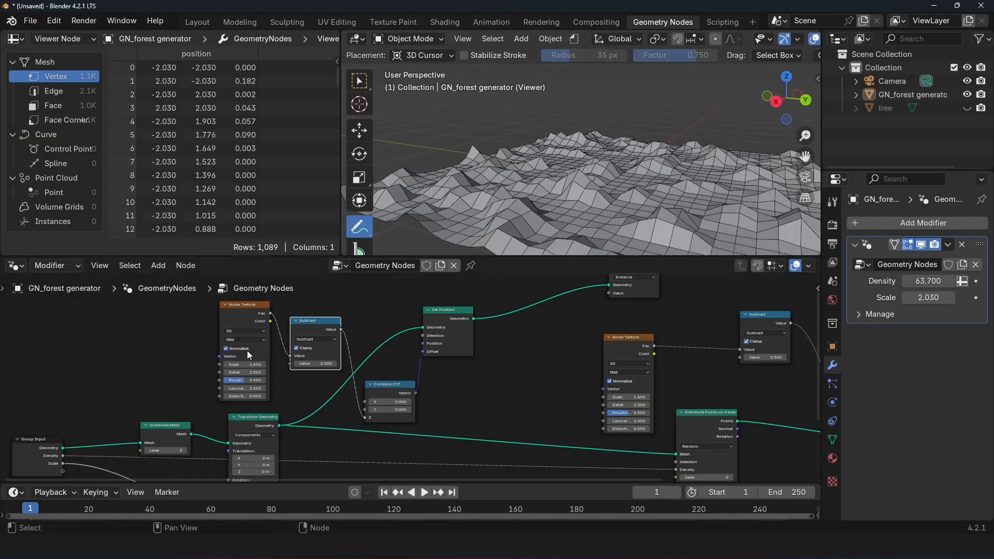
Step: Set the scale of the terrain's Noise Texture to 0.460
mouse_move(246, 364)
mouse_down()
mouse_move(218, 364)
mouse_move(234, 364)
mouse_up()
key(Home)
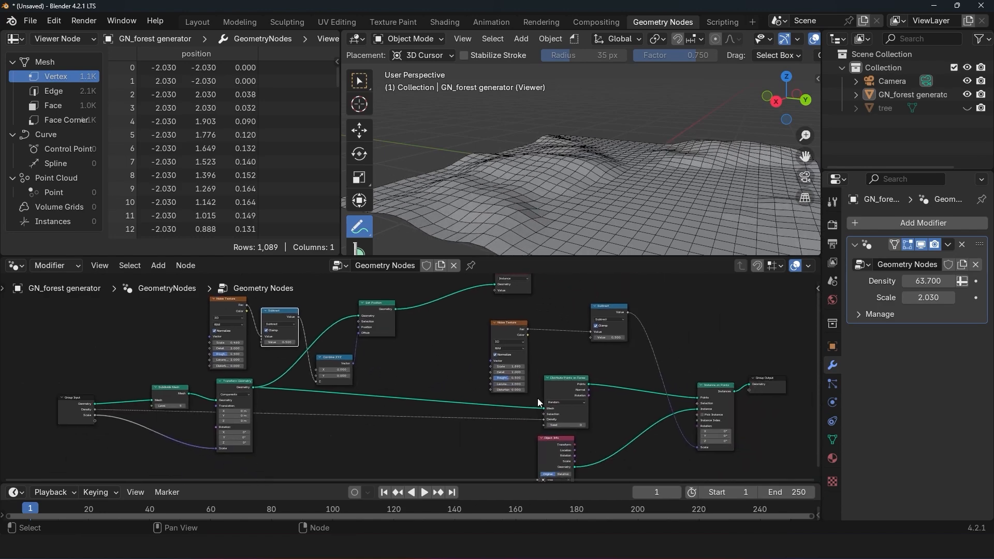
Step: Preview the Distribute Points on Faces output and connect Set Position's Geometry to its Mesh input
ctrl+shift+click(239, 391)
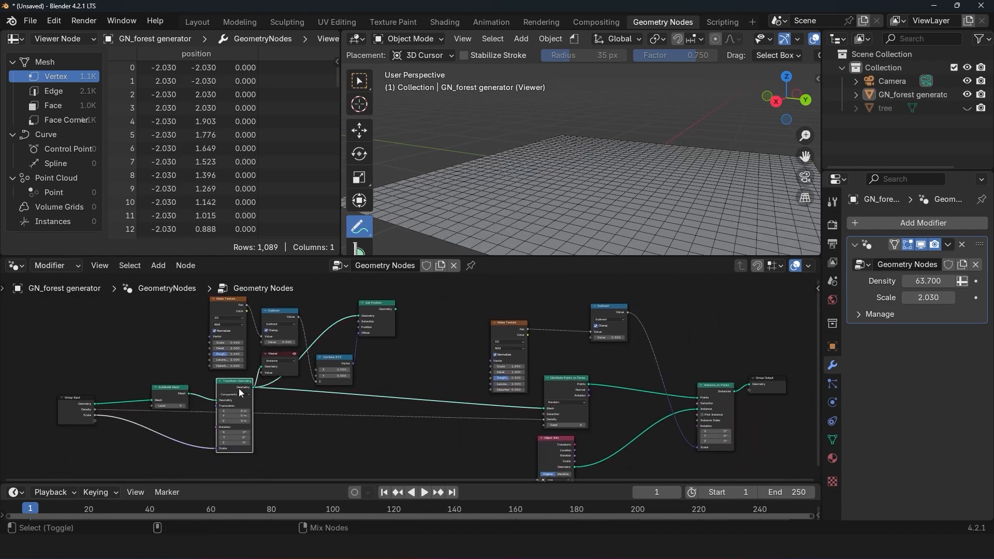
ctrl+shift+click(571, 382)
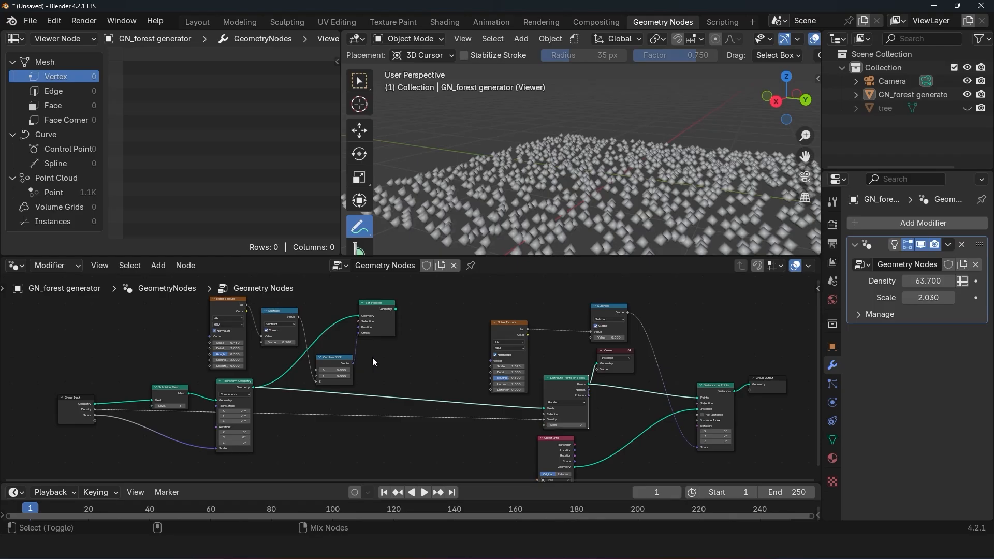
scroll(372, 358, up, 3)
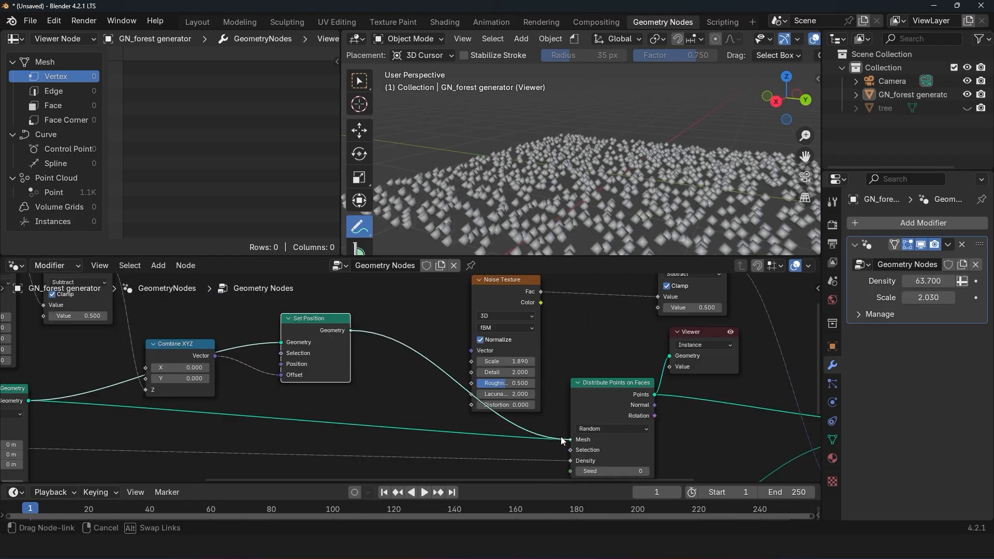
drag(563, 436, 570, 440)
middle_drag(601, 197, 603, 158)
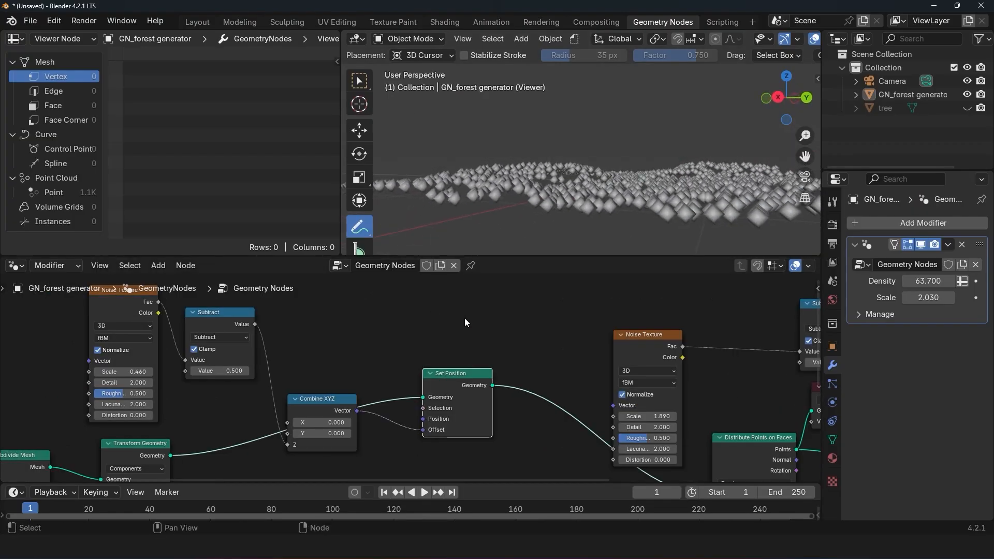
Step: Spread out Combine XYZ and Set Position, and insert a duplicate of the terrain's Subtract node before Combine XYZ
drag(335, 407, 369, 367)
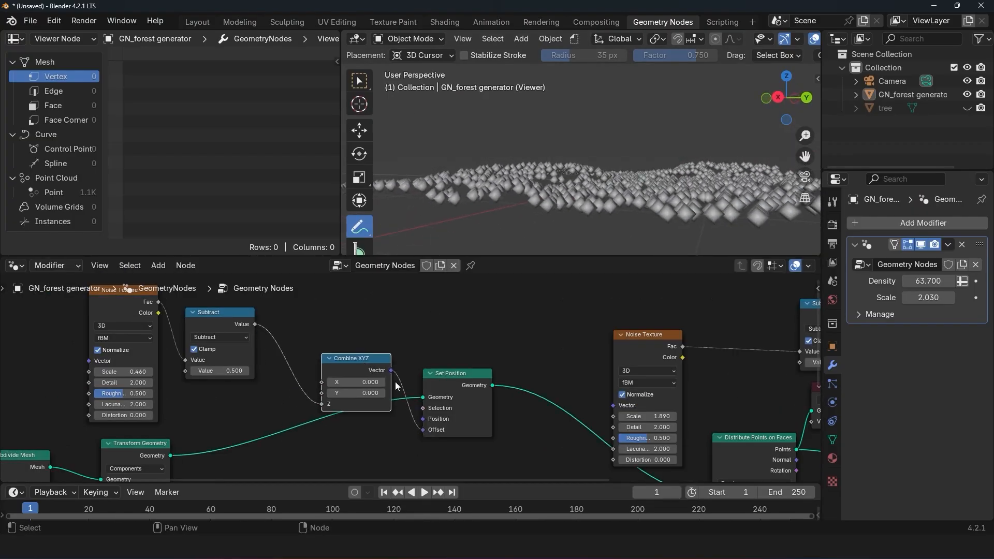
drag(446, 384, 503, 375)
drag(342, 374, 382, 368)
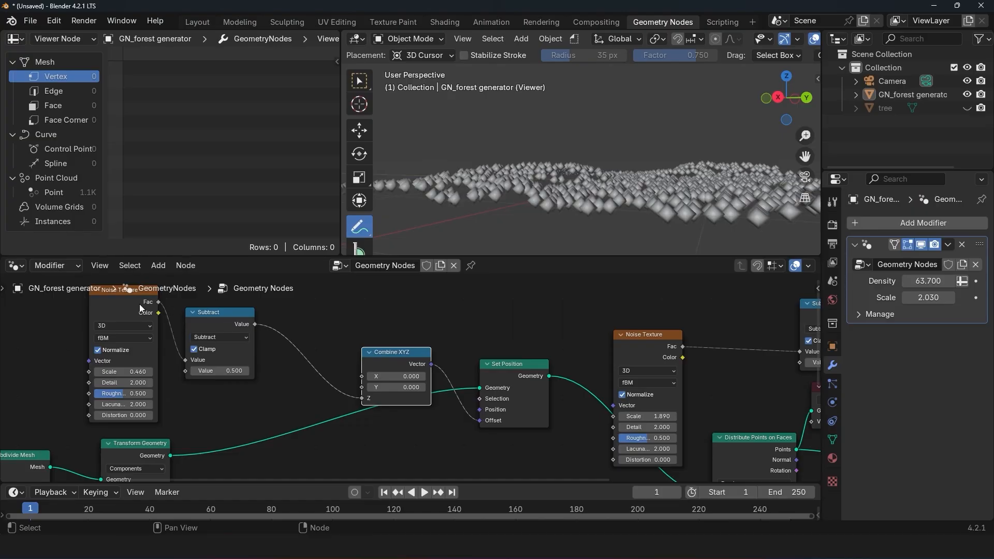
mouse_move(234, 322)
mouse_down()
mouse_move(270, 322)
mouse_move(219, 312)
mouse_up()
click(231, 313)
click(231, 312)
key(shift+d)
click(304, 349)
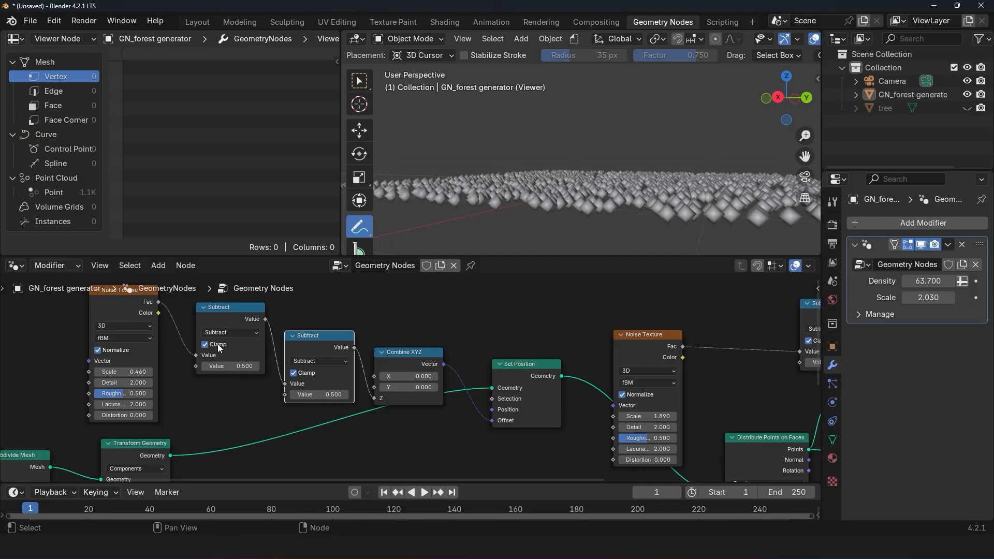
Step: Disable Clamp on the duplicated math node, change its operation to Multiply, and raise its value to exaggerate the terrain height
click(302, 374)
click(313, 361)
click(306, 407)
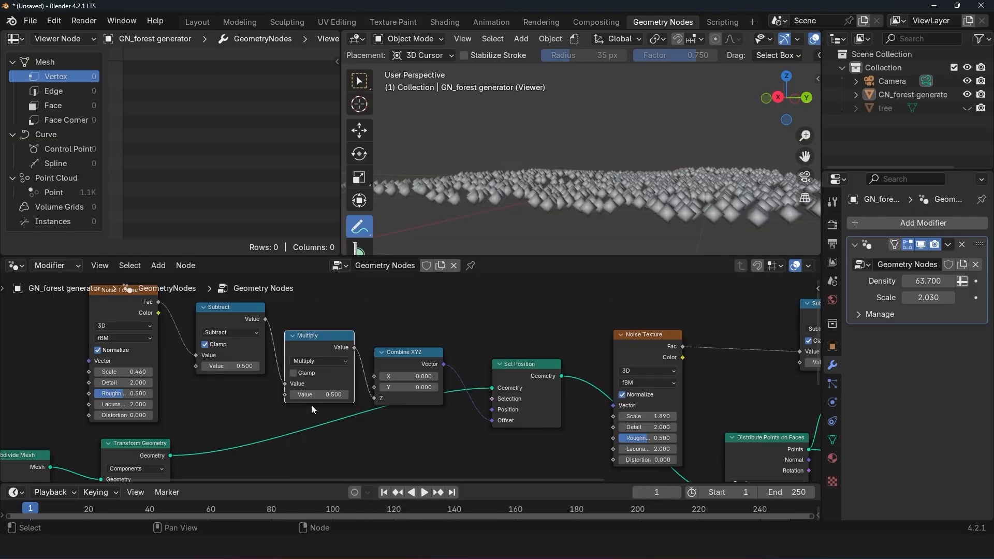
drag(313, 395, 380, 395)
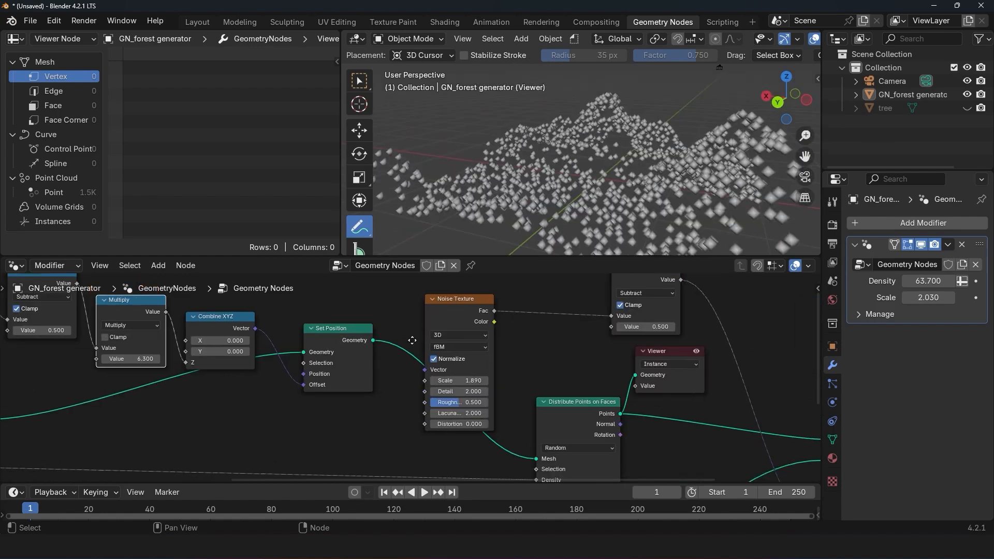
Step: Preview the Instance on Points output and inspect the trees scattered over the terrain
scroll(434, 323, down, 3)
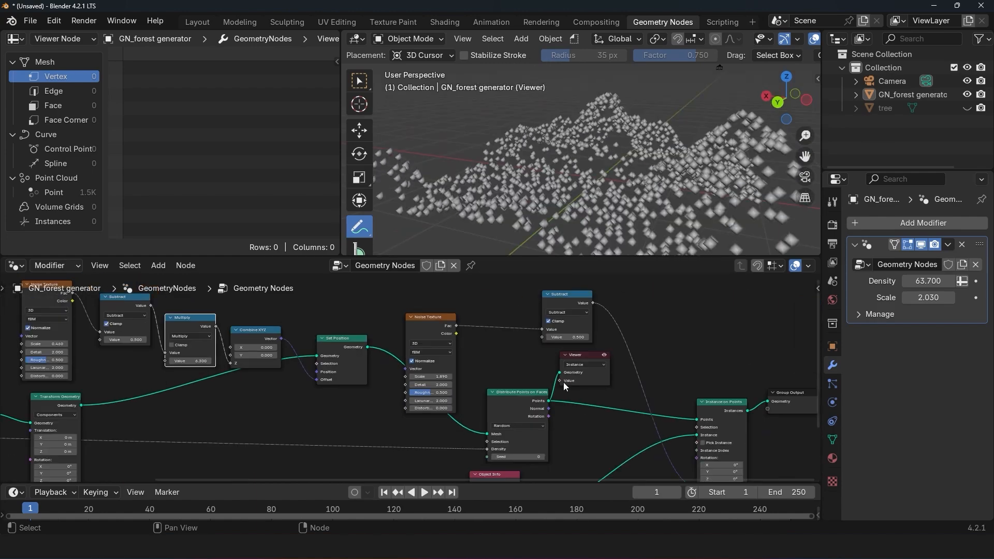
scroll(434, 323, down, 2)
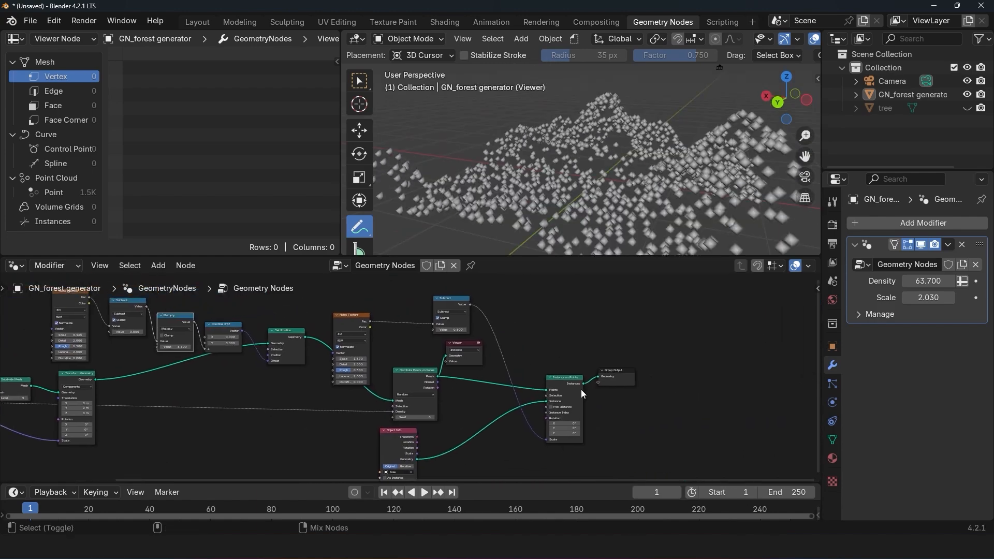
ctrl+shift+click(577, 388)
scroll(611, 197, down, 4)
middle_drag(622, 192, 712, 192)
scroll(590, 184, up, 5)
key(q)
click(590, 176)
Step: Insert a Join Geometry node between Instance on Points and the Viewer
scroll(479, 349, up, 3)
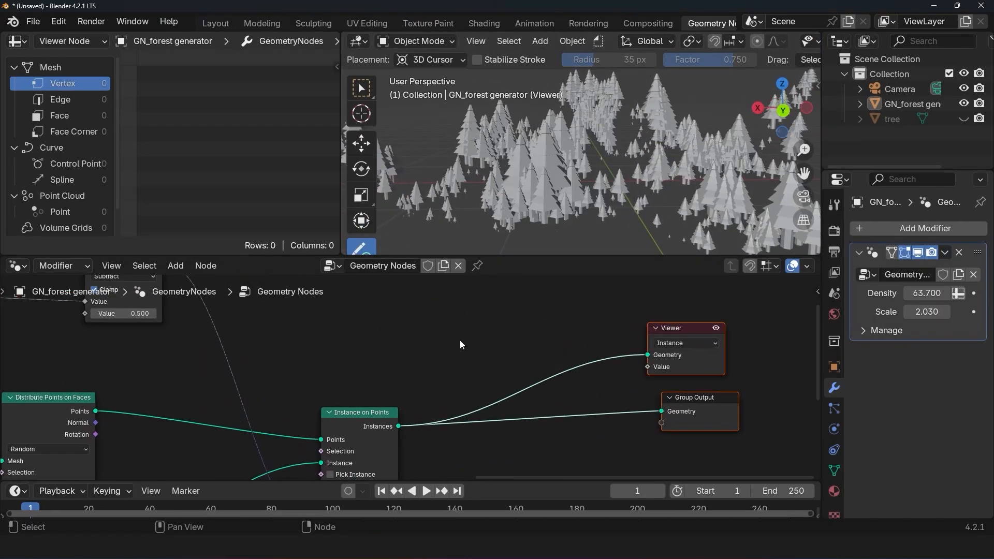
key(shift+a)
click(424, 207)
text(joi)
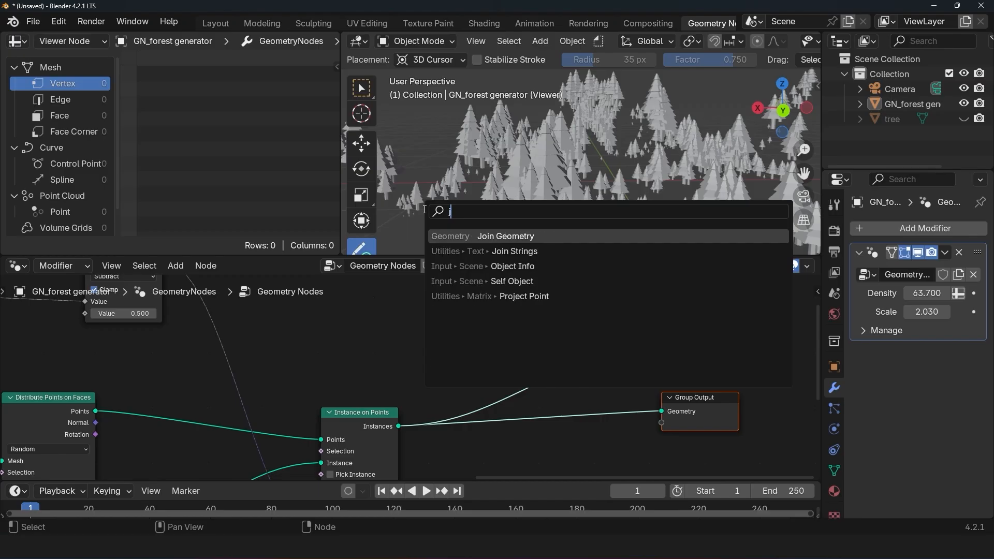
click(512, 237)
click(534, 345)
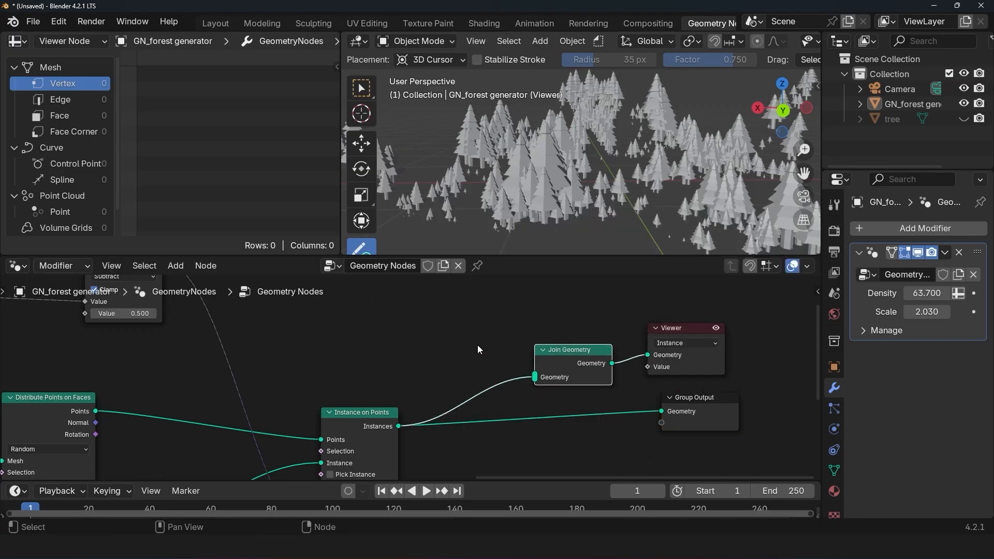
Step: Connect Group Input's Geometry output to the Join Geometry node
scroll(441, 367, down, 2)
middle_drag(180, 374, 347, 349)
scroll(347, 350, down, 2)
scroll(347, 350, down, 1)
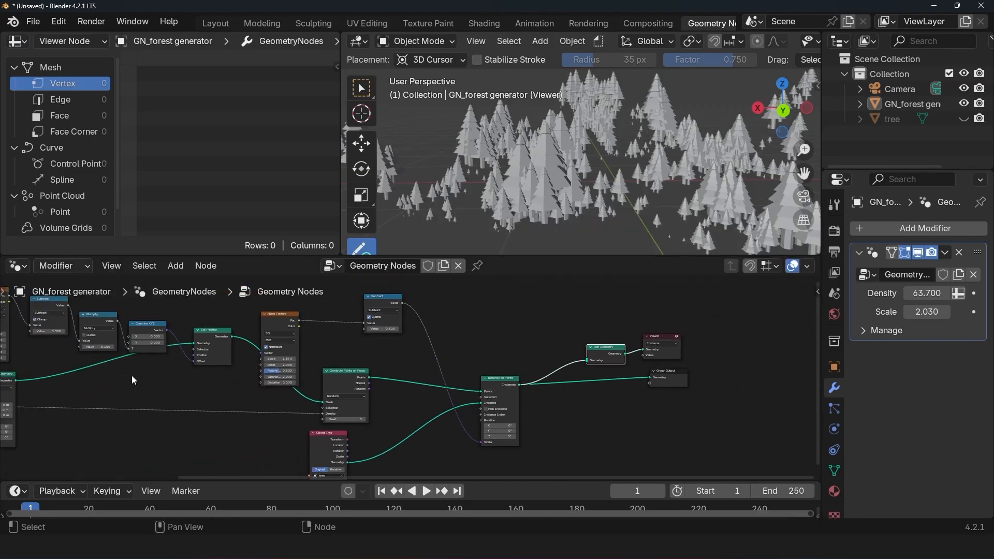
middle_drag(132, 375, 303, 372)
drag(24, 394, 769, 357)
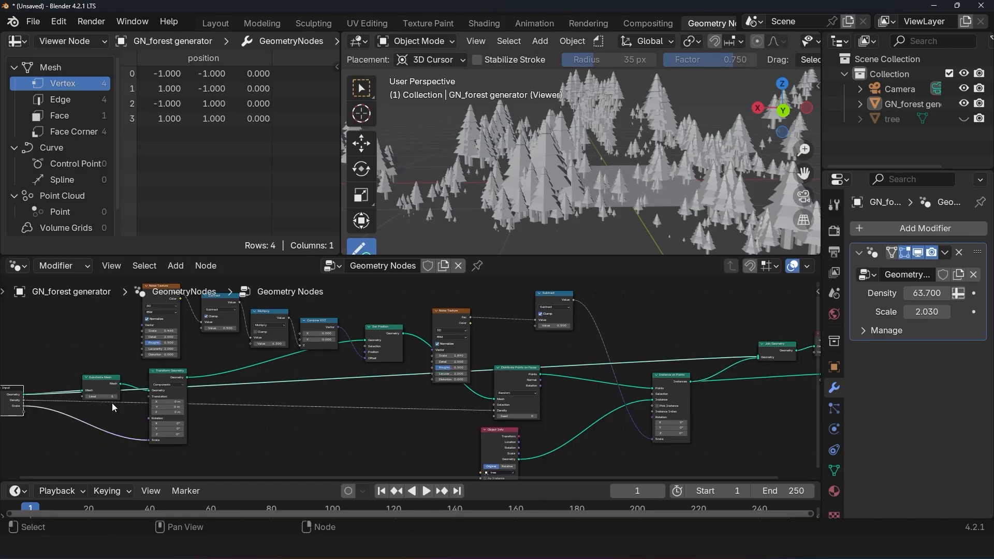
Step: Preview the Transform Geometry and Set Position outputs in turn to examine which stage produces the displaced terrain
scroll(114, 403, up, 2)
middle_drag(264, 372, 511, 370)
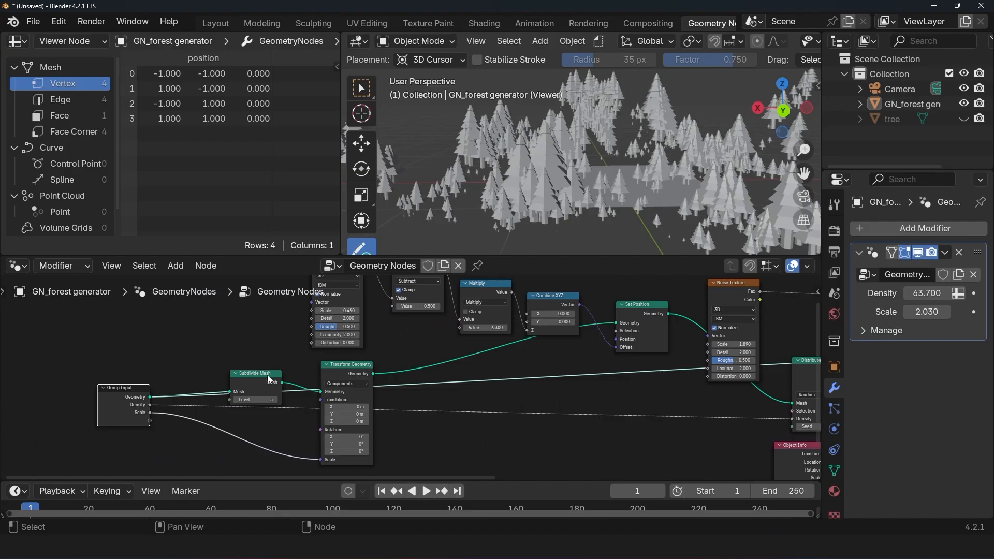
drag(267, 375, 259, 363)
middle_drag(323, 379, 300, 384)
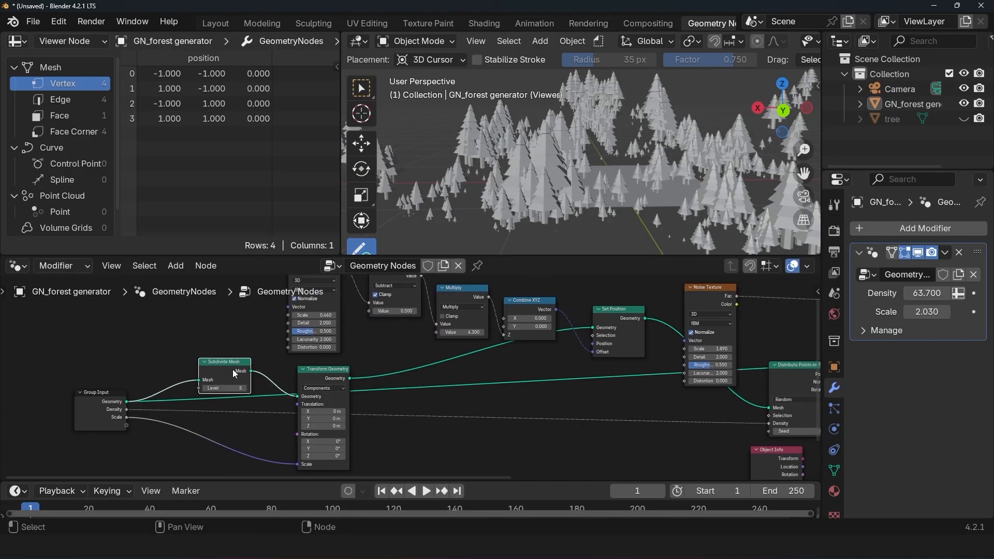
ctrl+shift+click(223, 371)
ctrl+shift+click(317, 393)
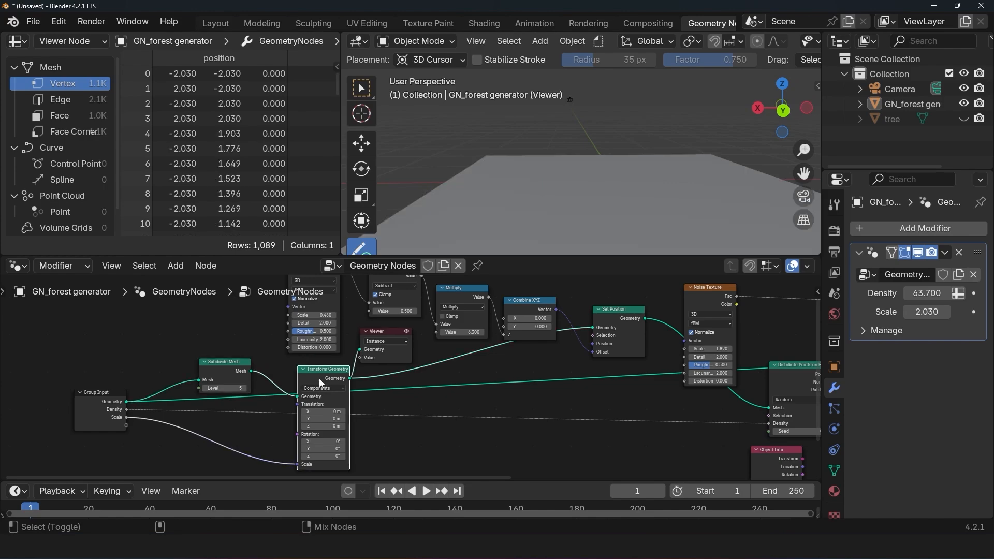
middle_drag(615, 323, 469, 333)
ctrl+shift+click(469, 337)
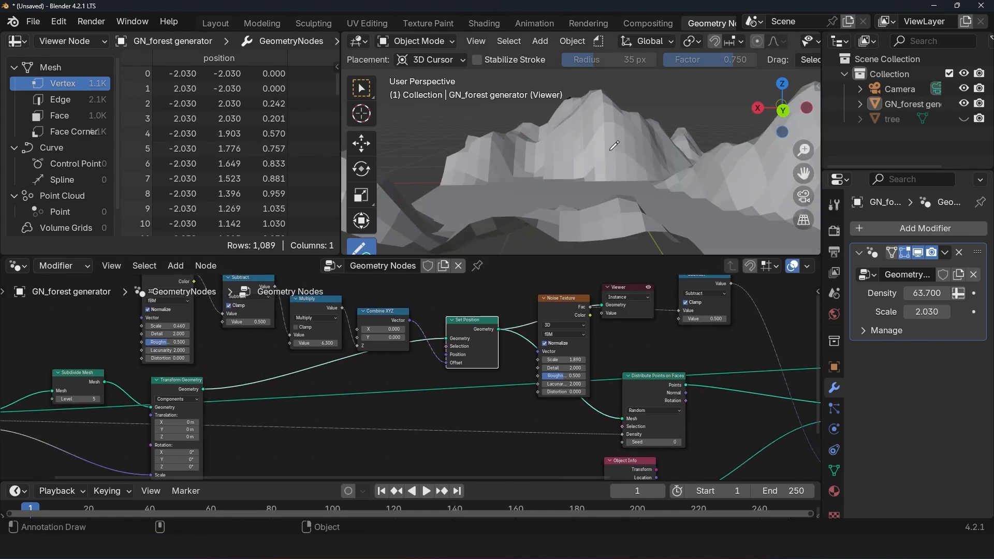
scroll(528, 197, down, 4)
middle_drag(529, 197, 593, 213)
Step: Replace the Group Input link into Join Geometry with Set Position's Geometry output, and preview the terrain joined with the trees
middle_drag(538, 389, 256, 396)
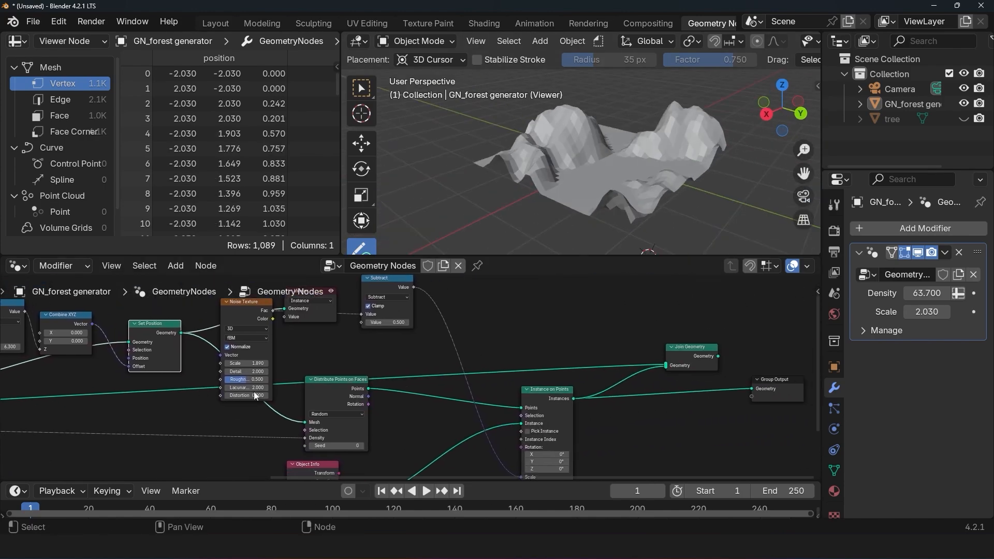
drag(666, 366, 278, 331)
drag(181, 334, 667, 365)
ctrl+shift+click(702, 360)
scroll(579, 156, up, 5)
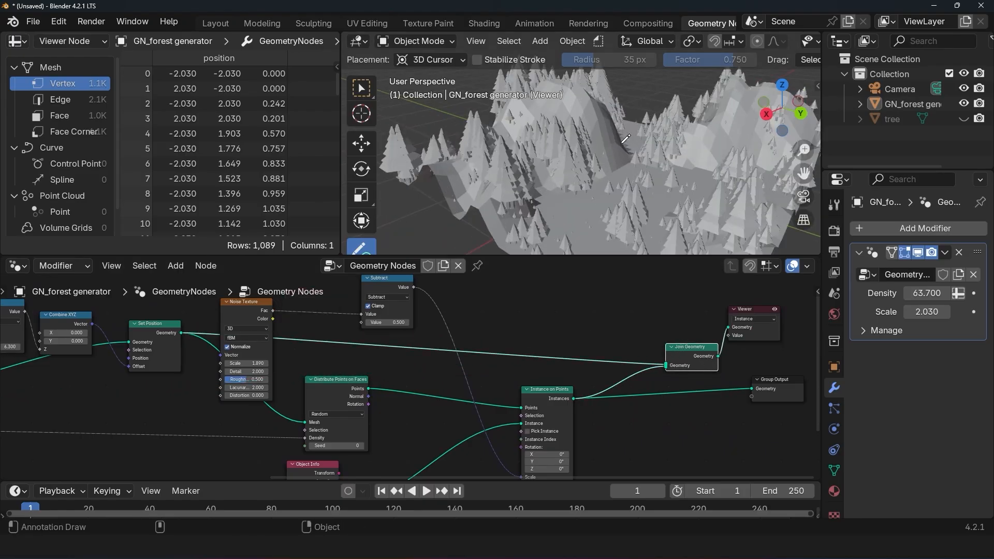
middle_drag(562, 150, 419, 161)
middle_drag(613, 177, 689, 167)
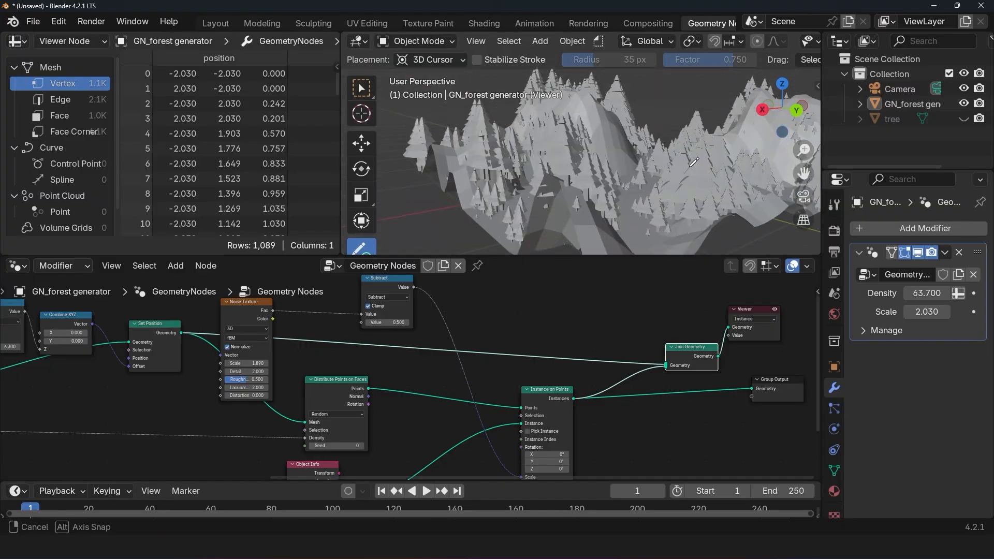
Step: Switch the viewport to Material Preview shading and enable Raytracing in the EEVEE render settings
scroll(774, 46, down, 8)
click(779, 41)
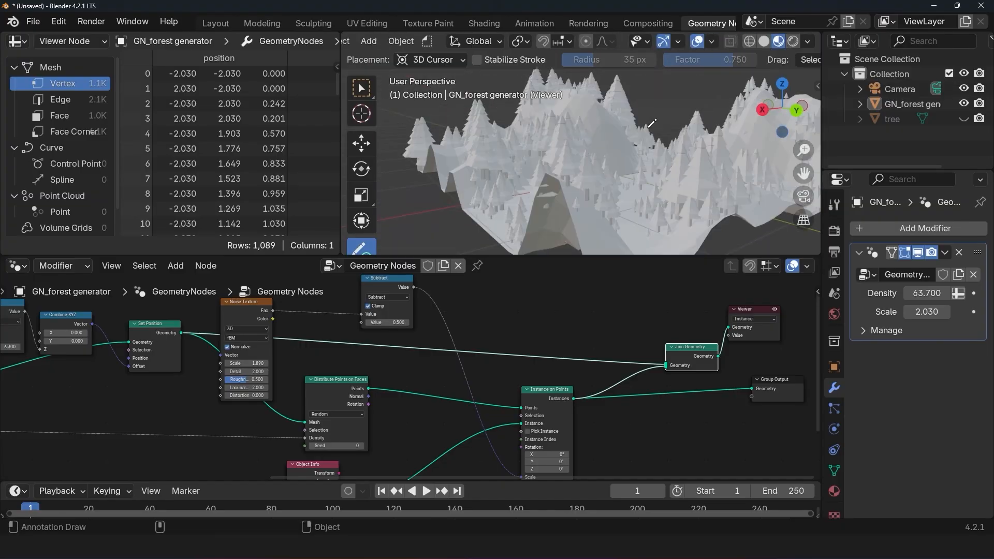
scroll(638, 140, up, 3)
middle_drag(638, 140, 573, 148)
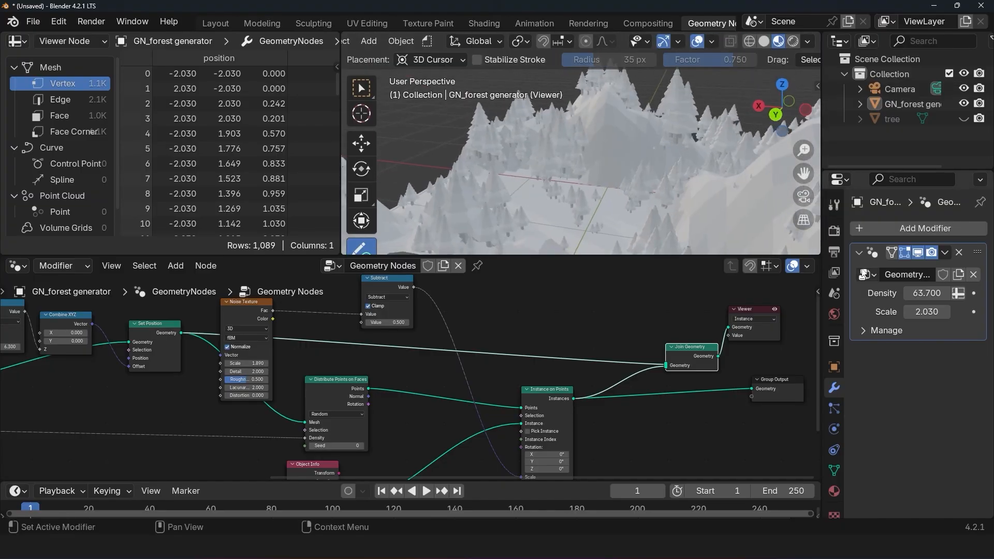
click(835, 231)
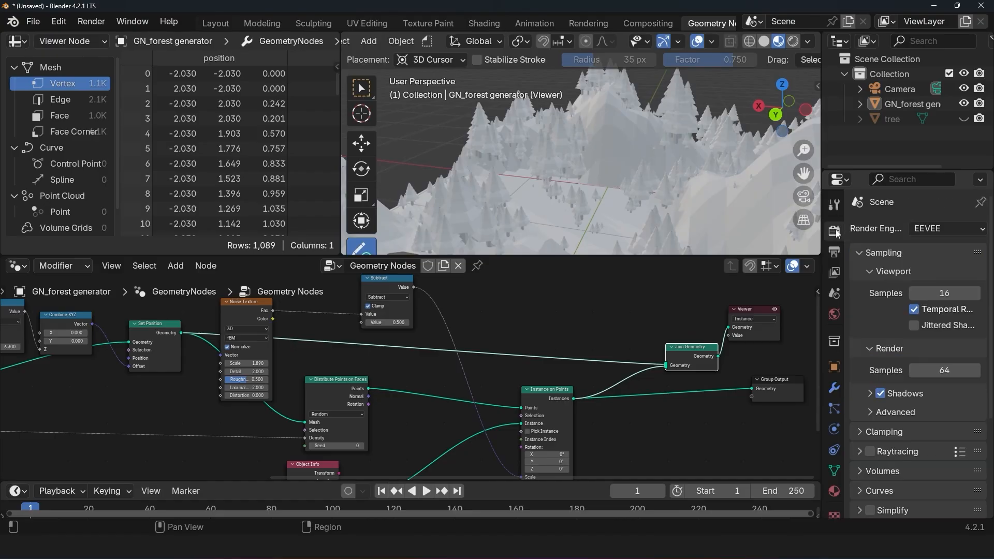
click(871, 452)
Step: Enlarge the 3D viewport over the node editor and inspect the forested terrain up close
mouse_move(699, 238)
middle_down()
mouse_move(673, 240)
mouse_move(537, 100)
mouse_move(765, 229)
mouse_move(710, 207)
middle_up()
drag(668, 257, 660, 348)
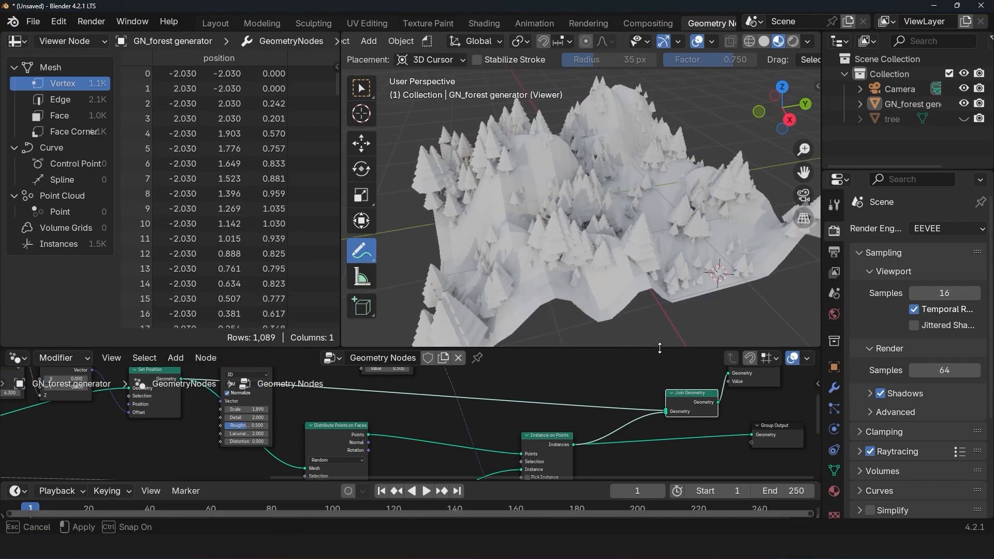
middle_drag(661, 258, 565, 223)
scroll(564, 222, up, 4)
Step: Set the forest modifier's Density to 83.240 and its Scale to 5.660
click(835, 392)
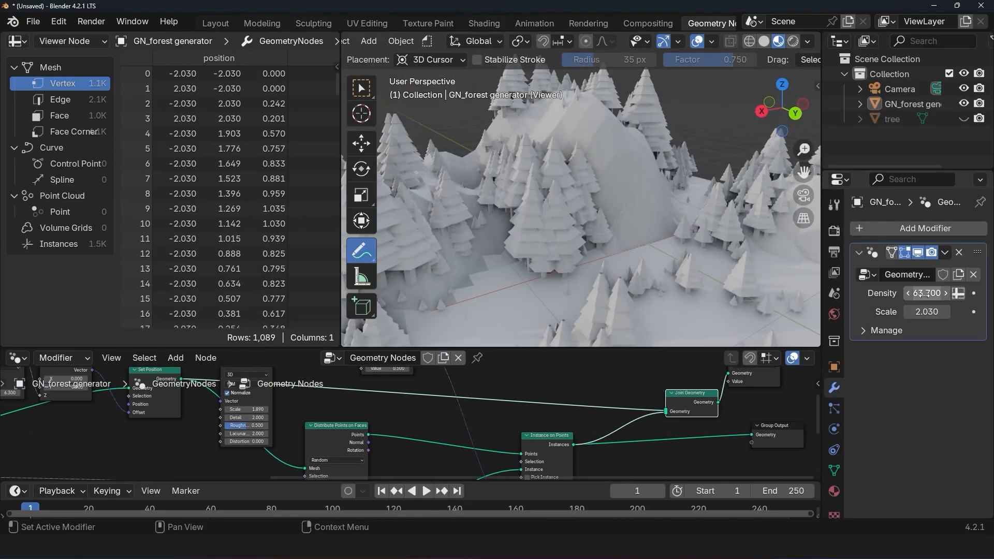
drag(925, 294, 955, 312)
scroll(611, 223, down, 6)
middle_drag(611, 223, 575, 235)
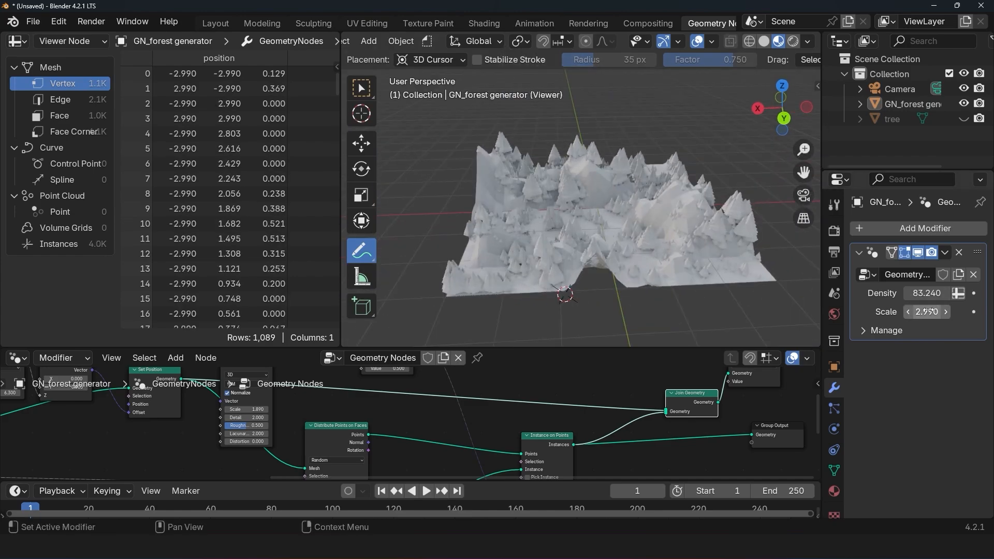
drag(930, 310, 965, 310)
middle_drag(631, 223, 512, 207)
Step: Set the Scale of the Noise Texture driving tree size to 0.720 and expose it as a new group input
scroll(396, 435, down, 2)
middle_drag(154, 437, 509, 466)
scroll(505, 392, up, 3)
drag(698, 391, 728, 370)
scroll(724, 380, down, 3)
middle_drag(661, 421, 596, 429)
drag(595, 422, 562, 422)
middle_drag(543, 433, 561, 411)
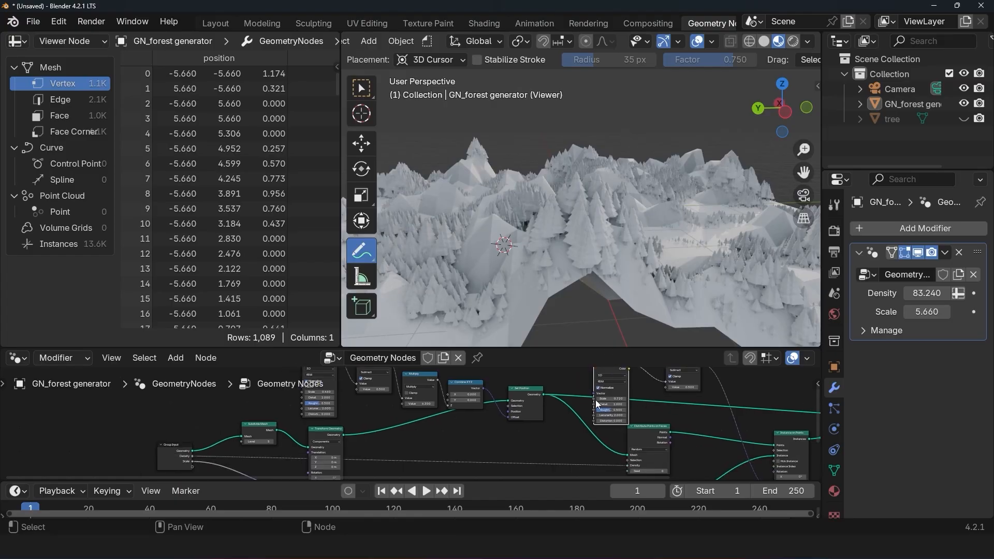
drag(594, 399, 190, 421)
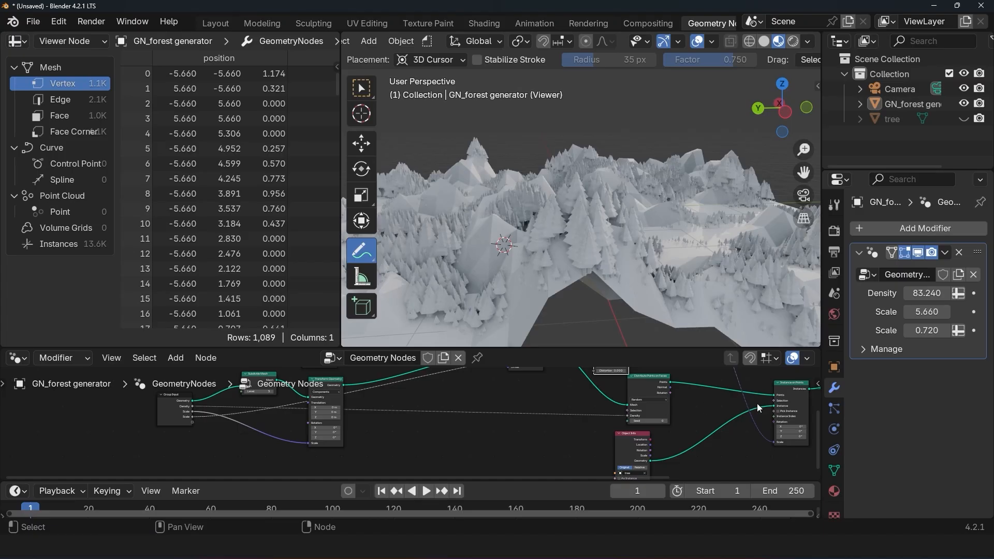
Step: Enlarge the node editor and rename the newly exposed noise Scale group input to "tress"
middle_drag(752, 413, 569, 413)
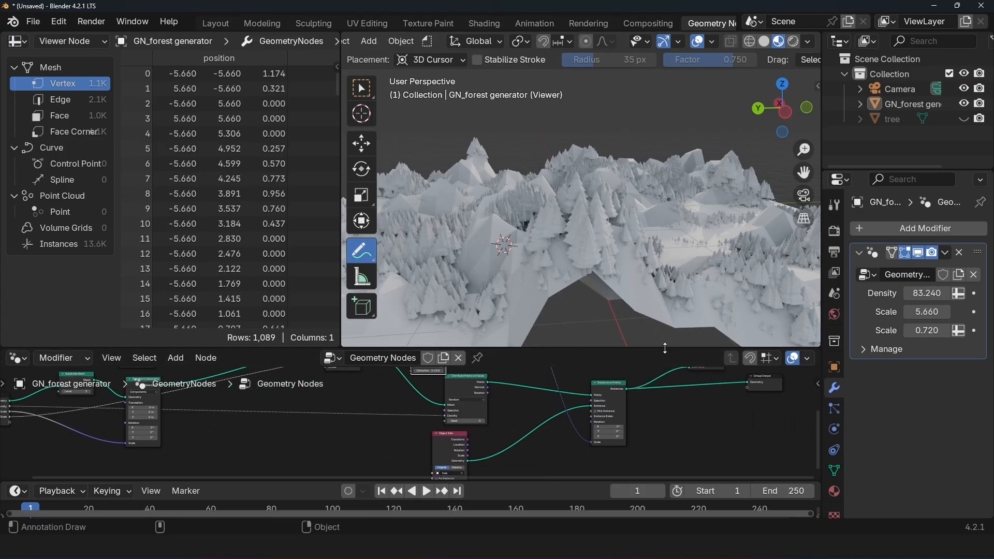
drag(665, 348, 664, 292)
middle_drag(706, 375, 413, 375)
scroll(413, 375, up, 3)
middle_drag(567, 370, 511, 409)
key(n)
double_click(677, 441)
text(tress)
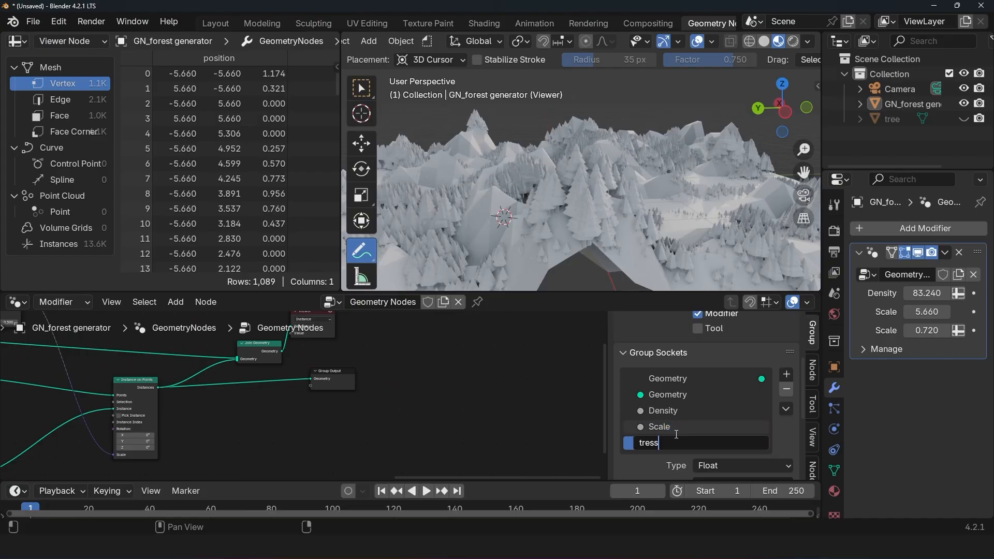